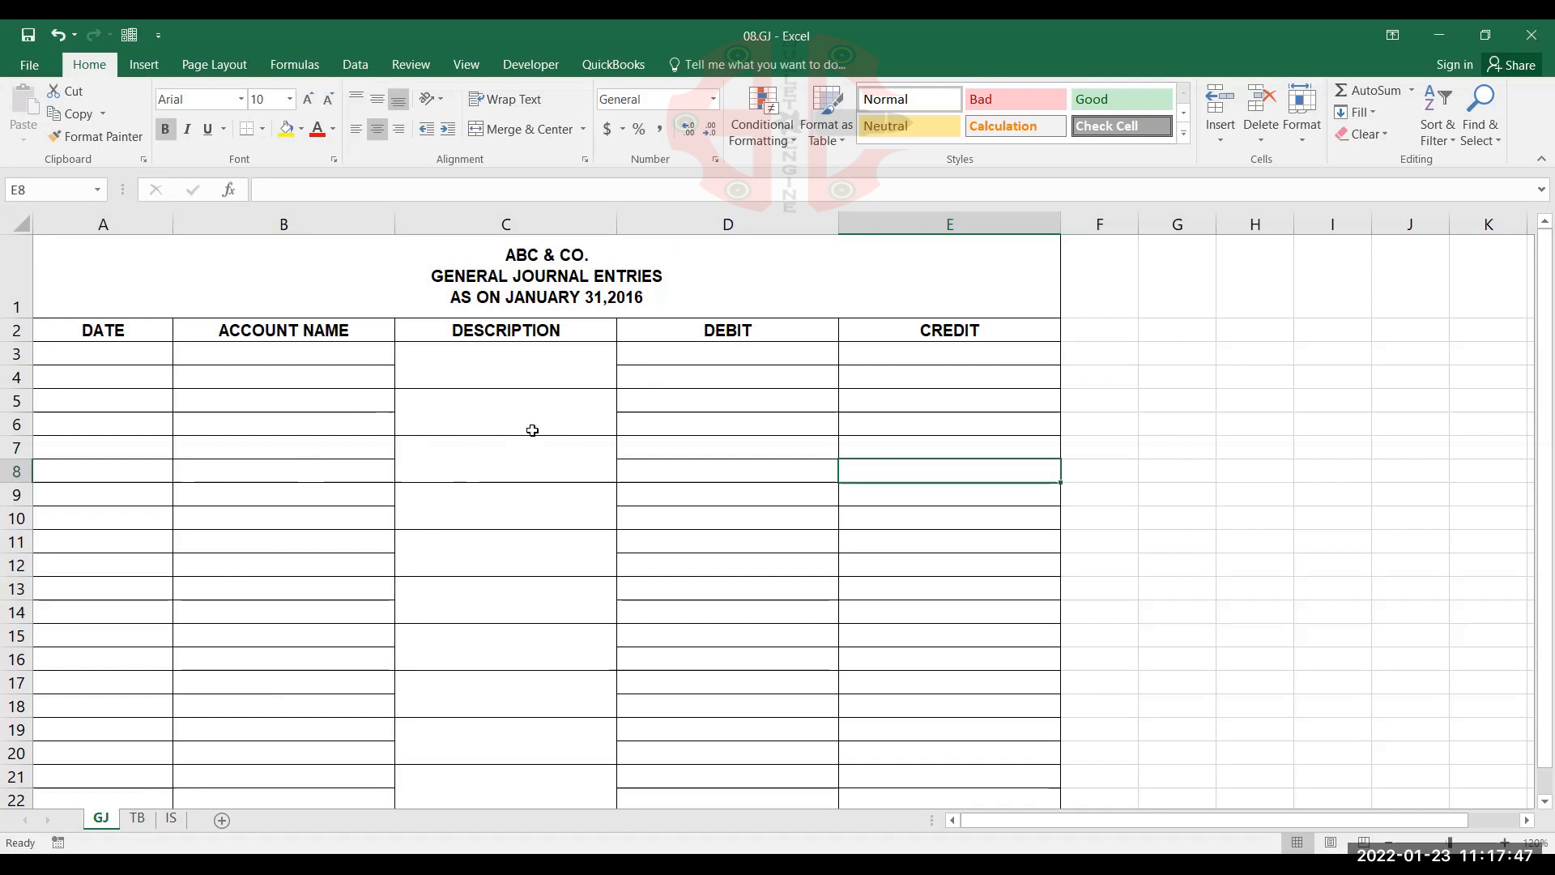
Review the blank general journal, trial balance and income statement templates on the GJ, TB and IS sheets
left_click(137, 818)
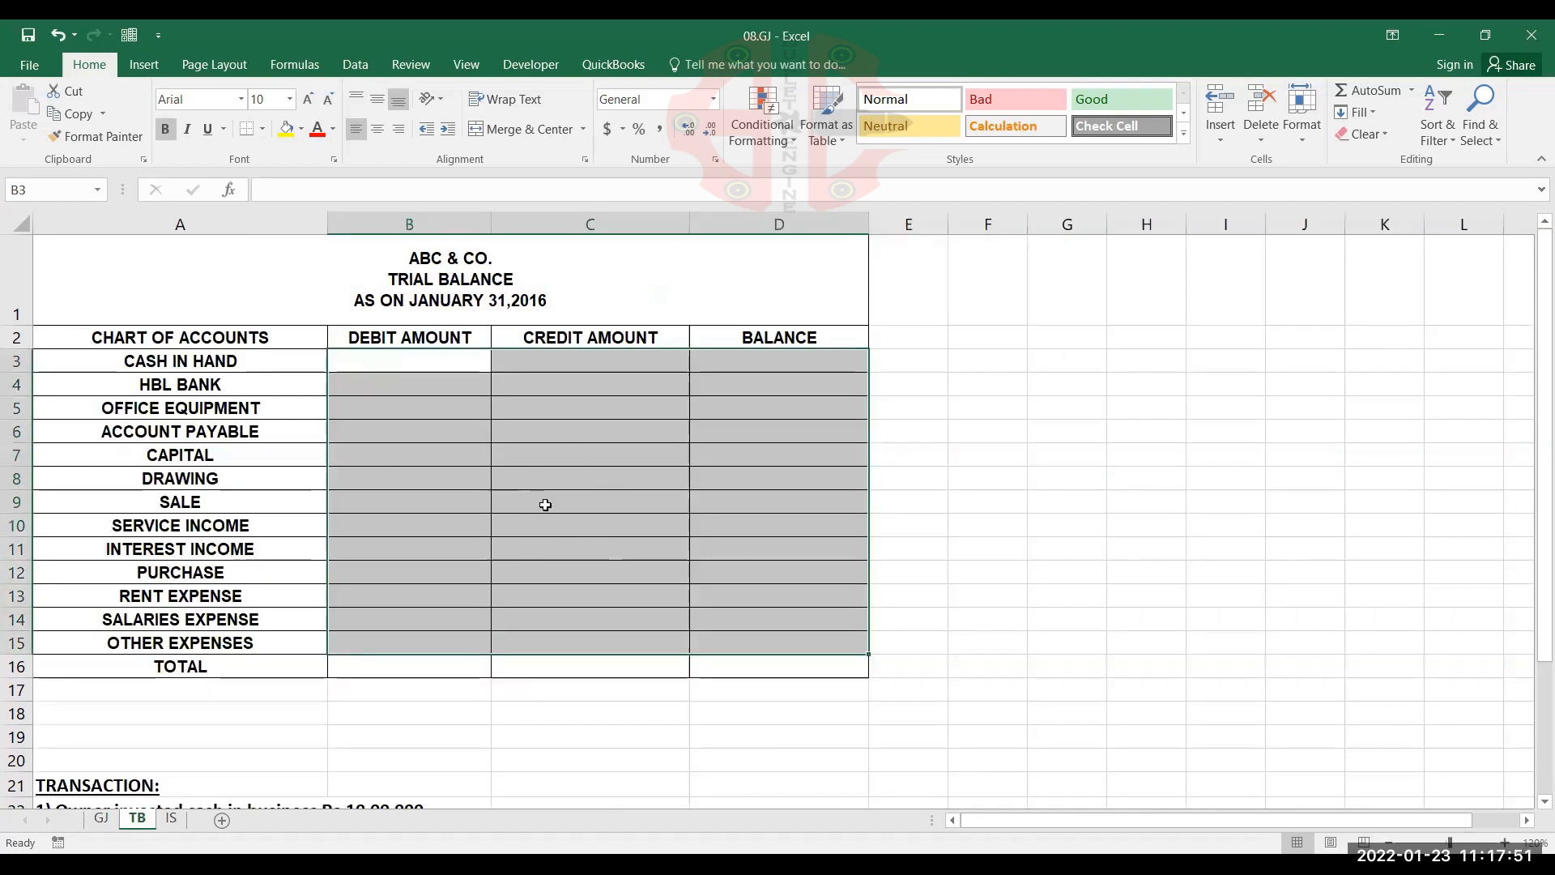
left_click(542, 438)
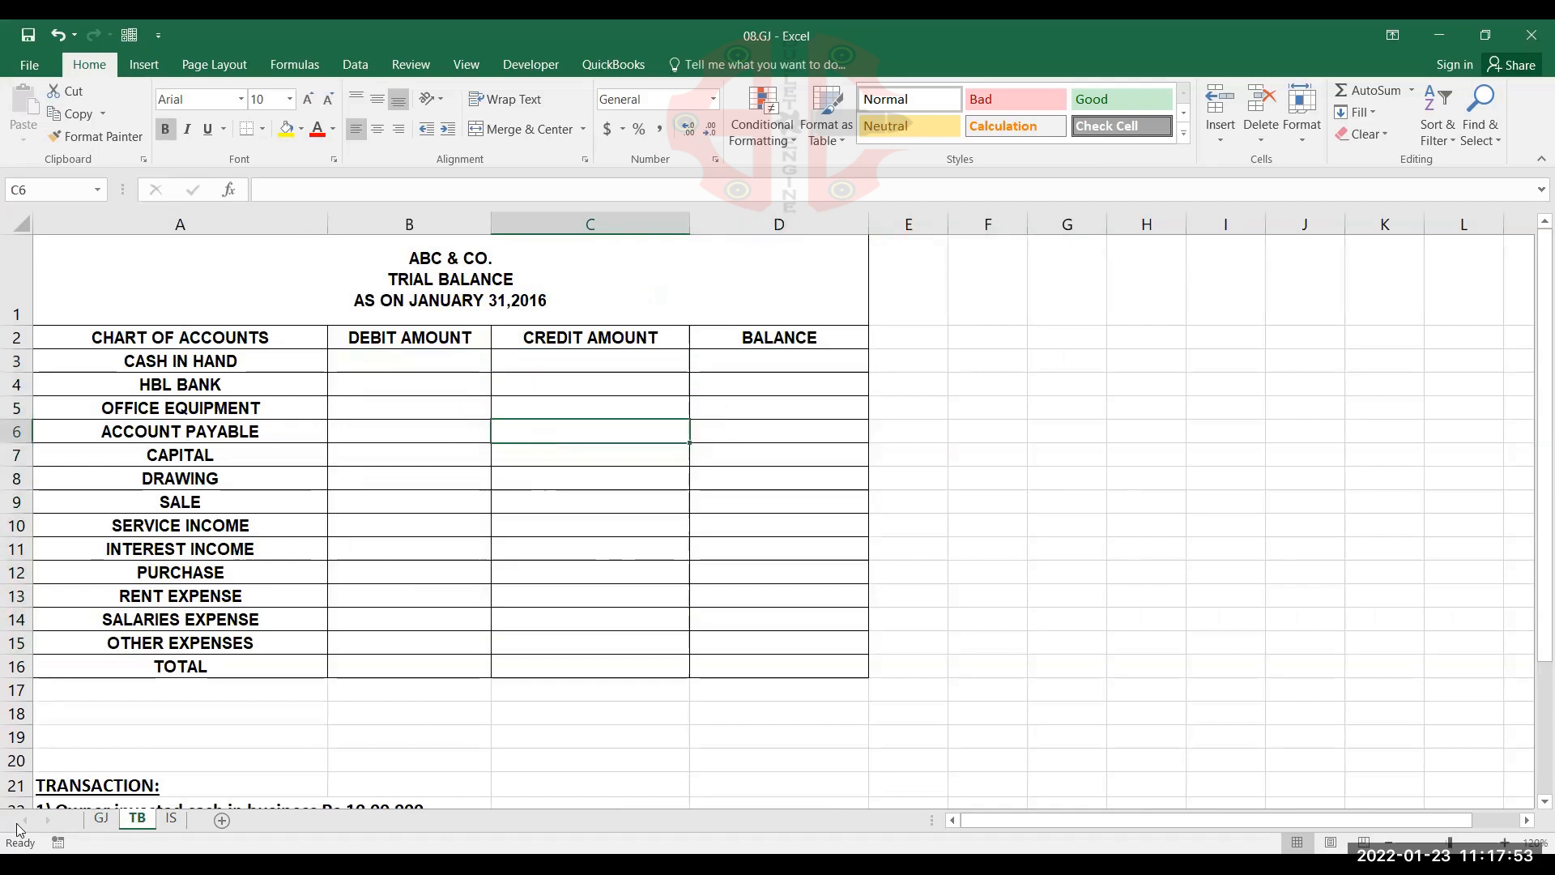
left_click(173, 819)
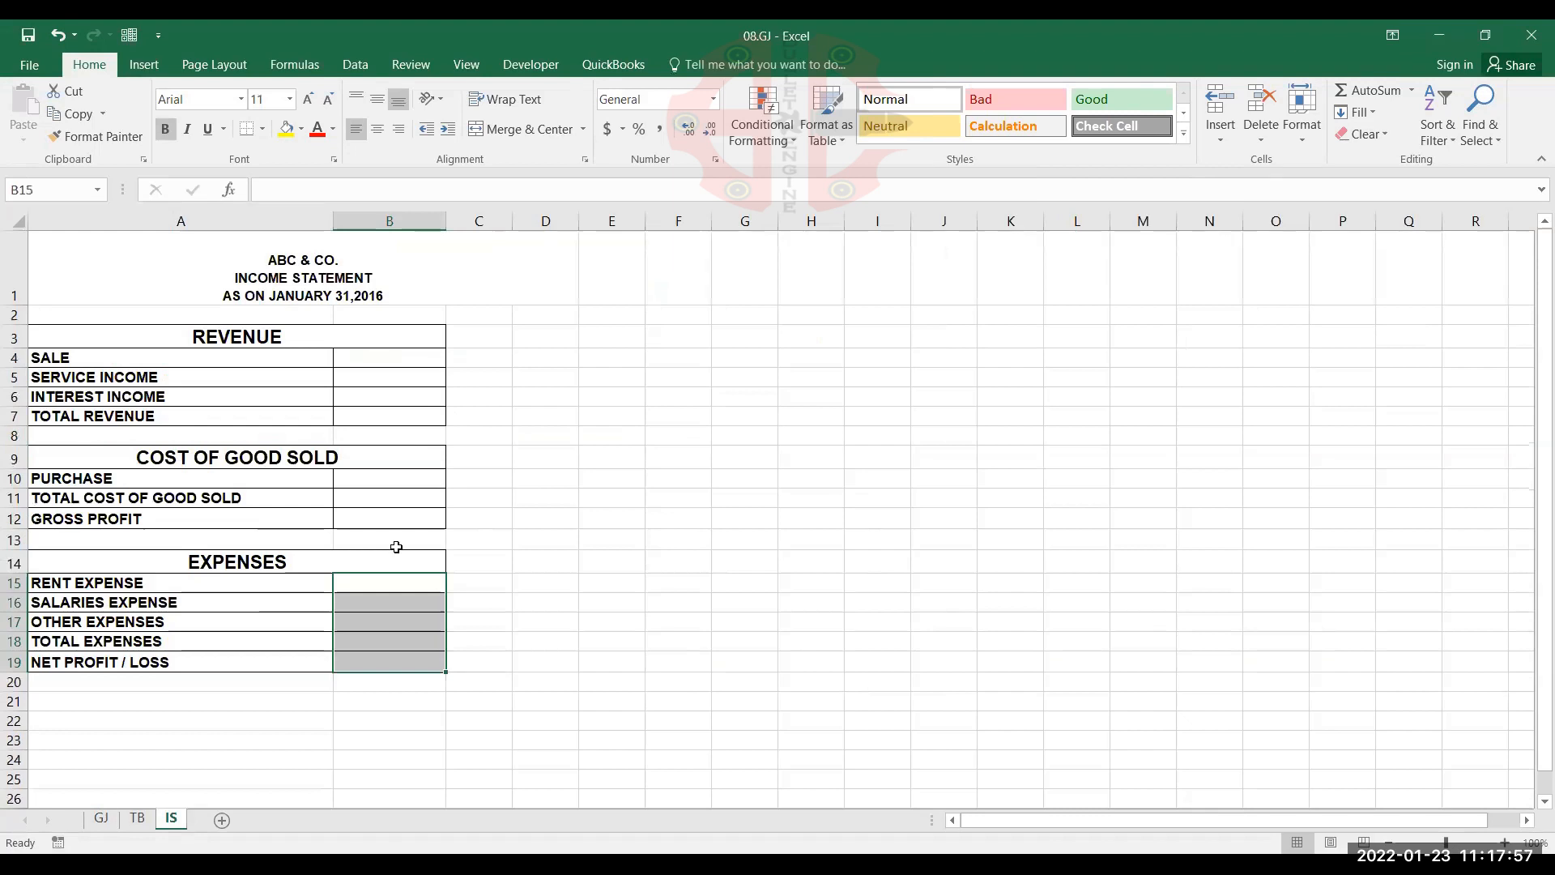
left_click(407, 459)
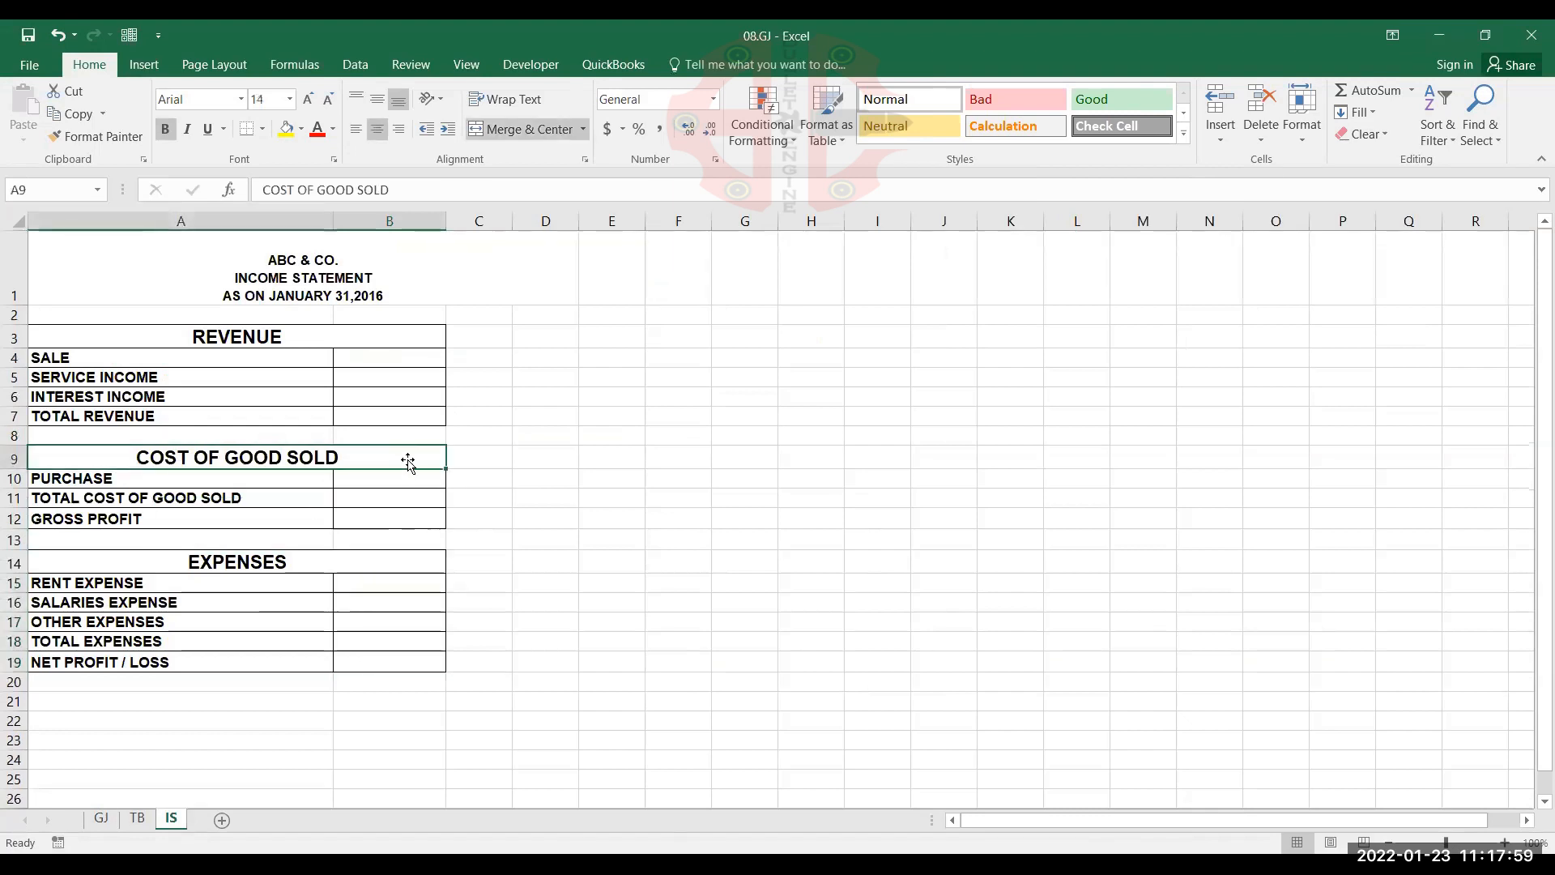
left_click(101, 818)
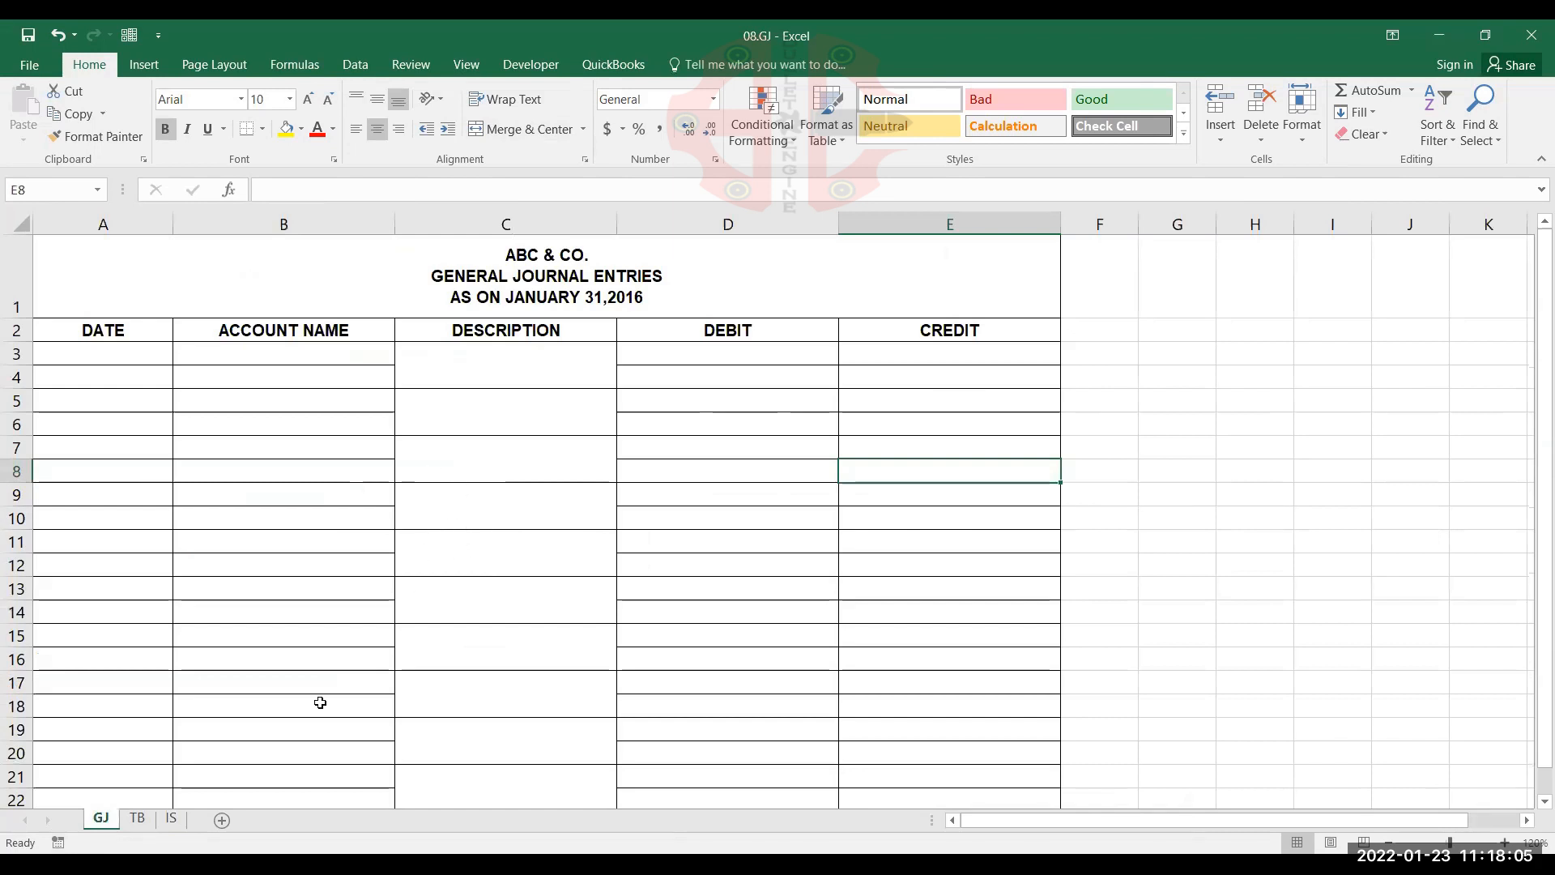
left_click(137, 818)
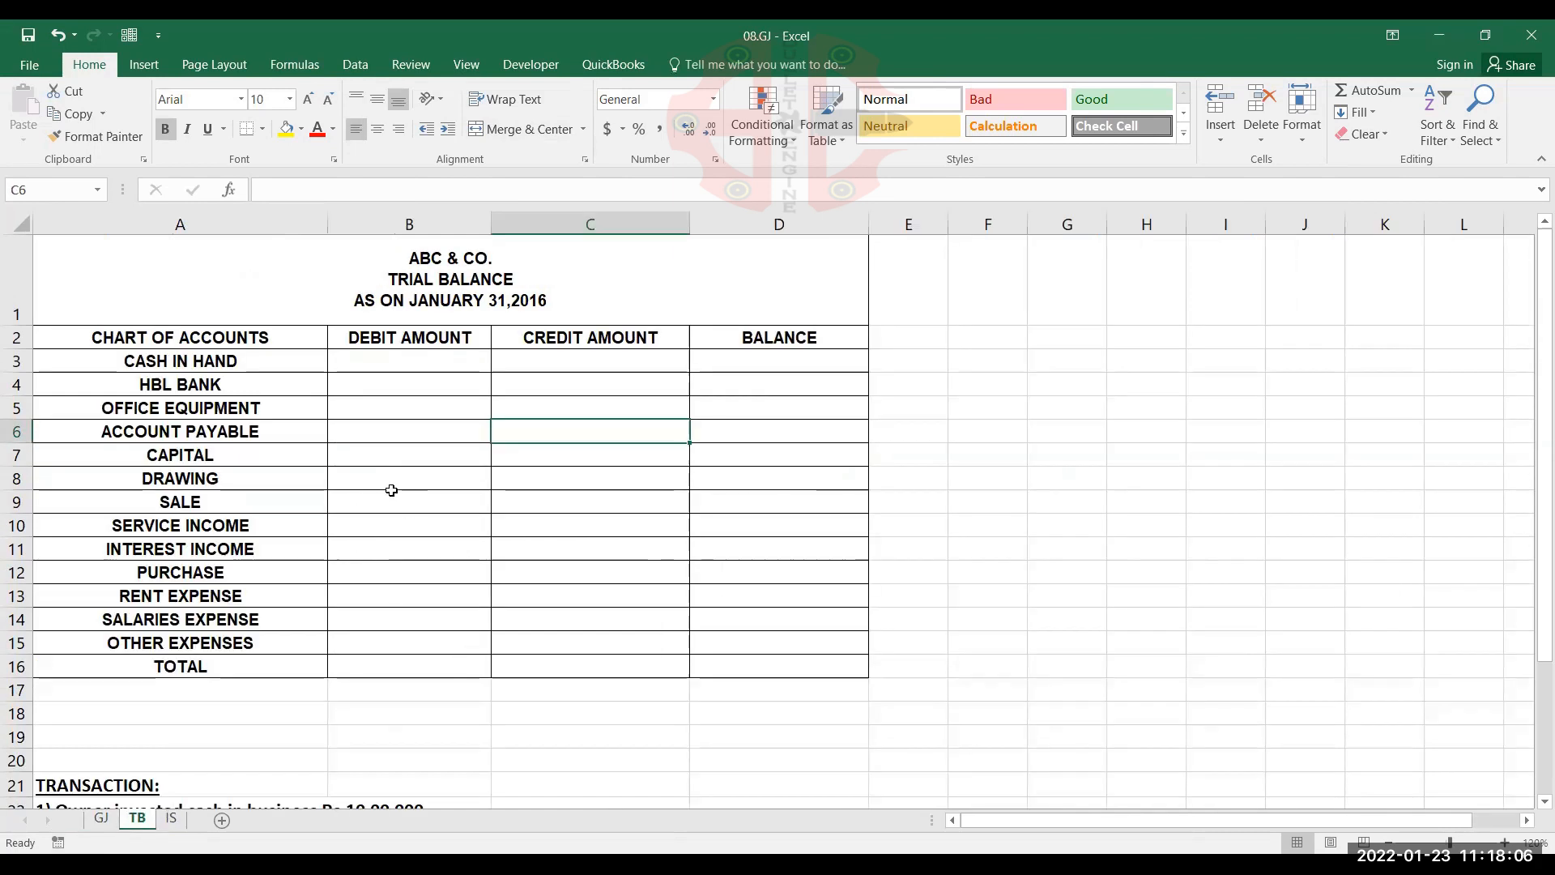
left_click(512, 456)
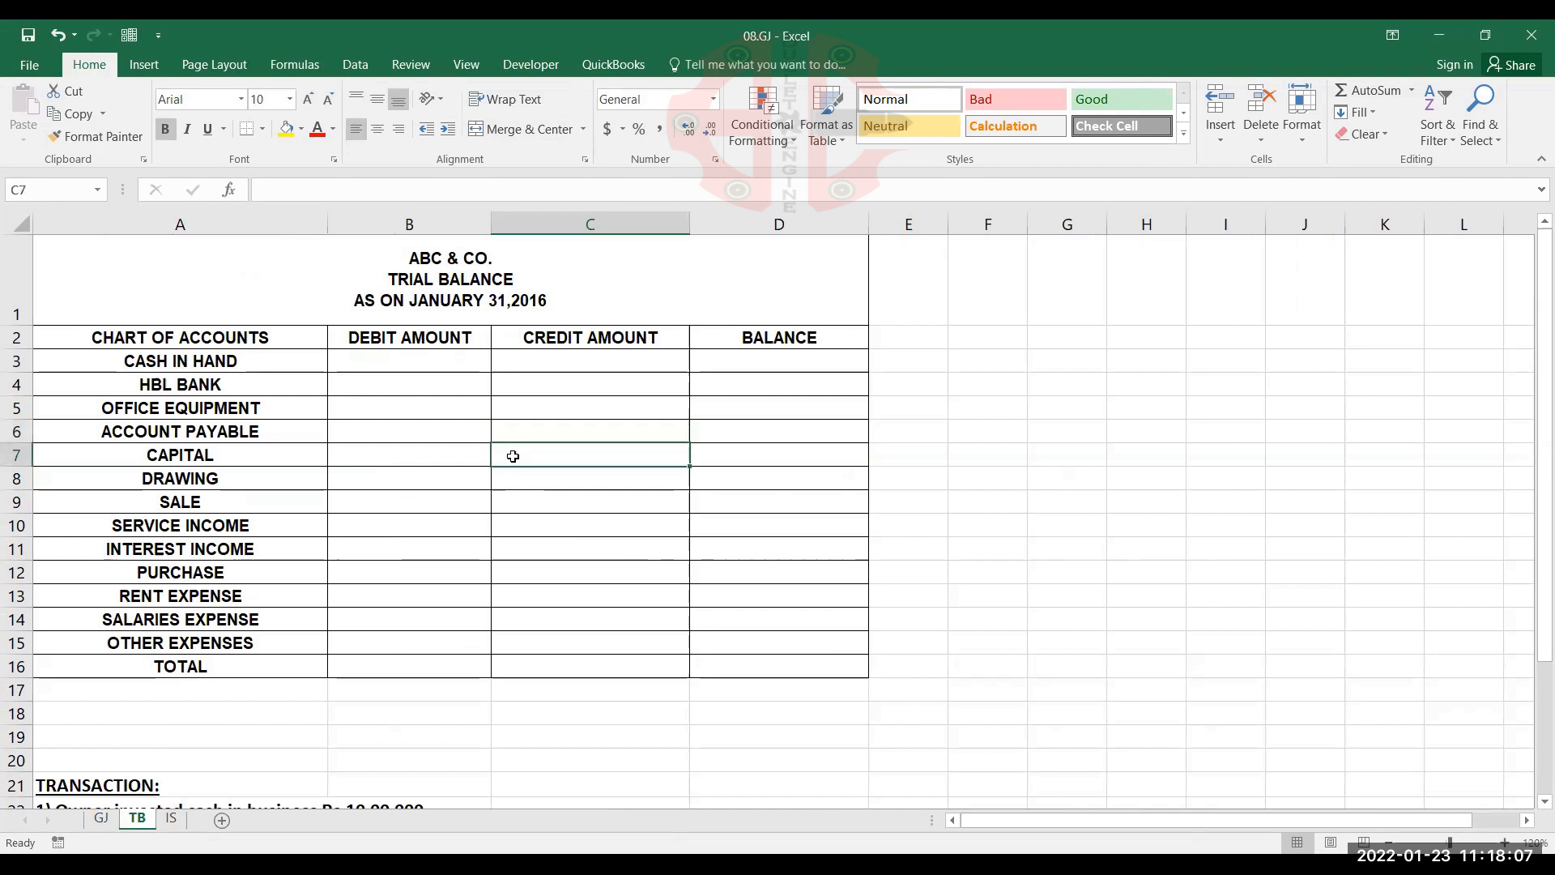
left_click(171, 818)
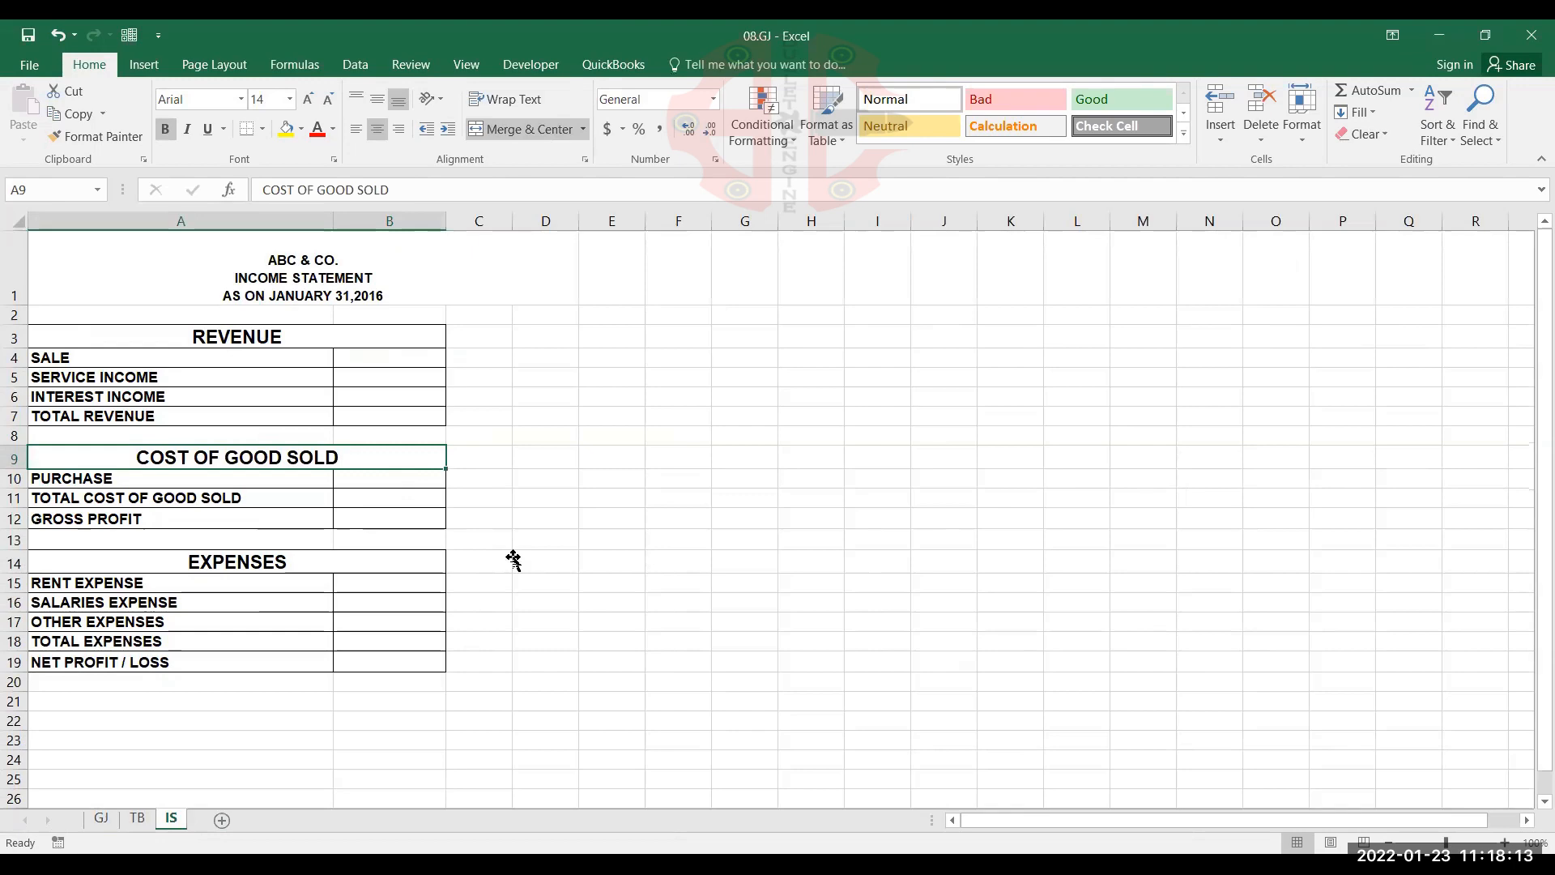
left_click(515, 559)
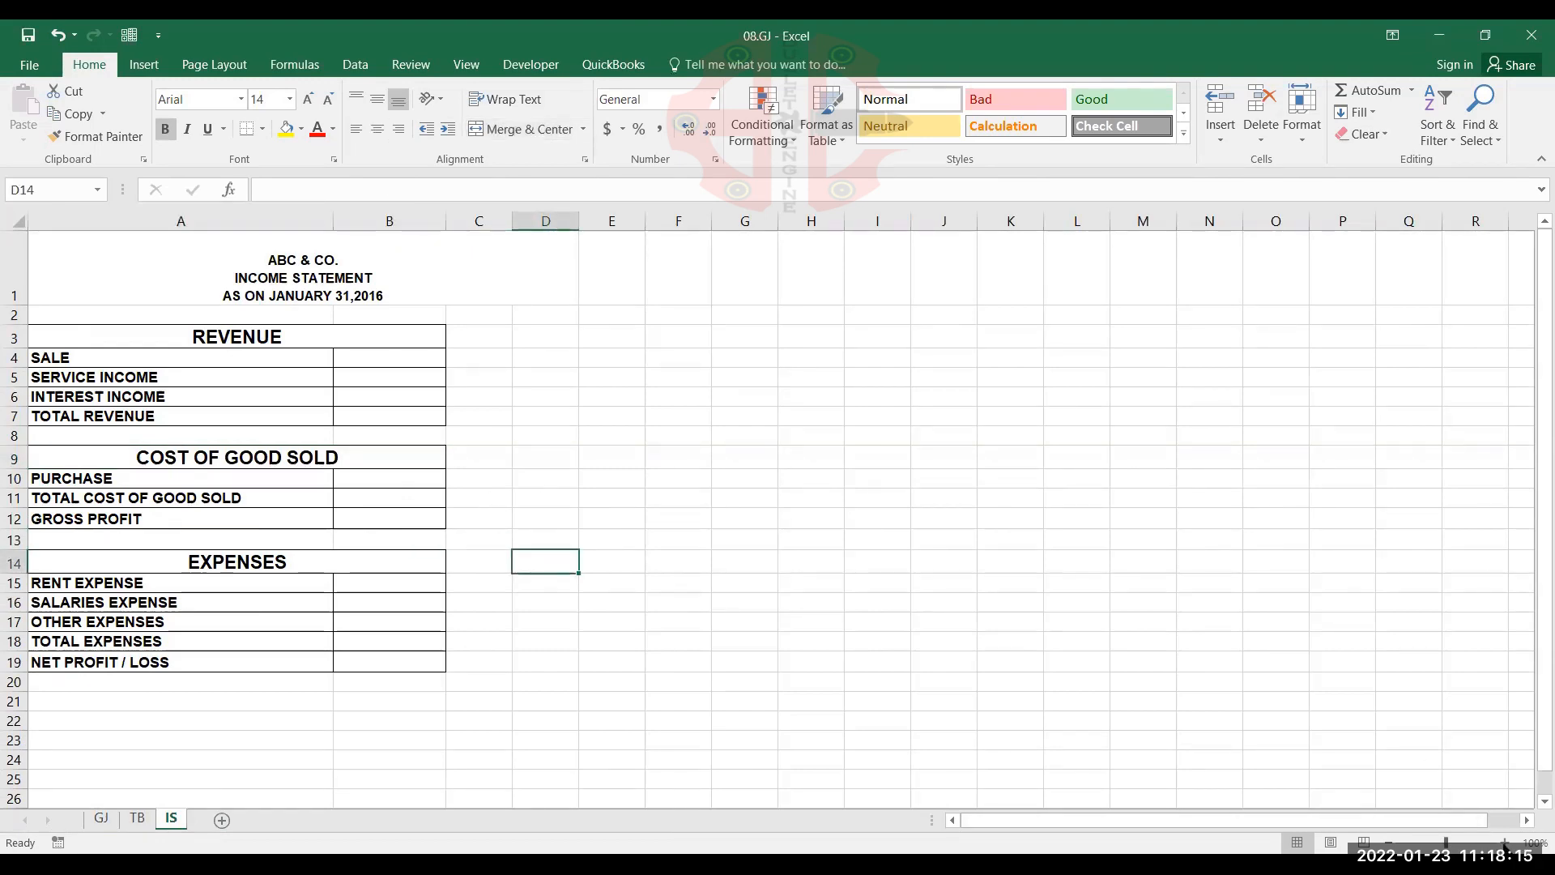
left_click(1504, 842)
left_click(1504, 843)
scroll(919, 592, "up", 1)
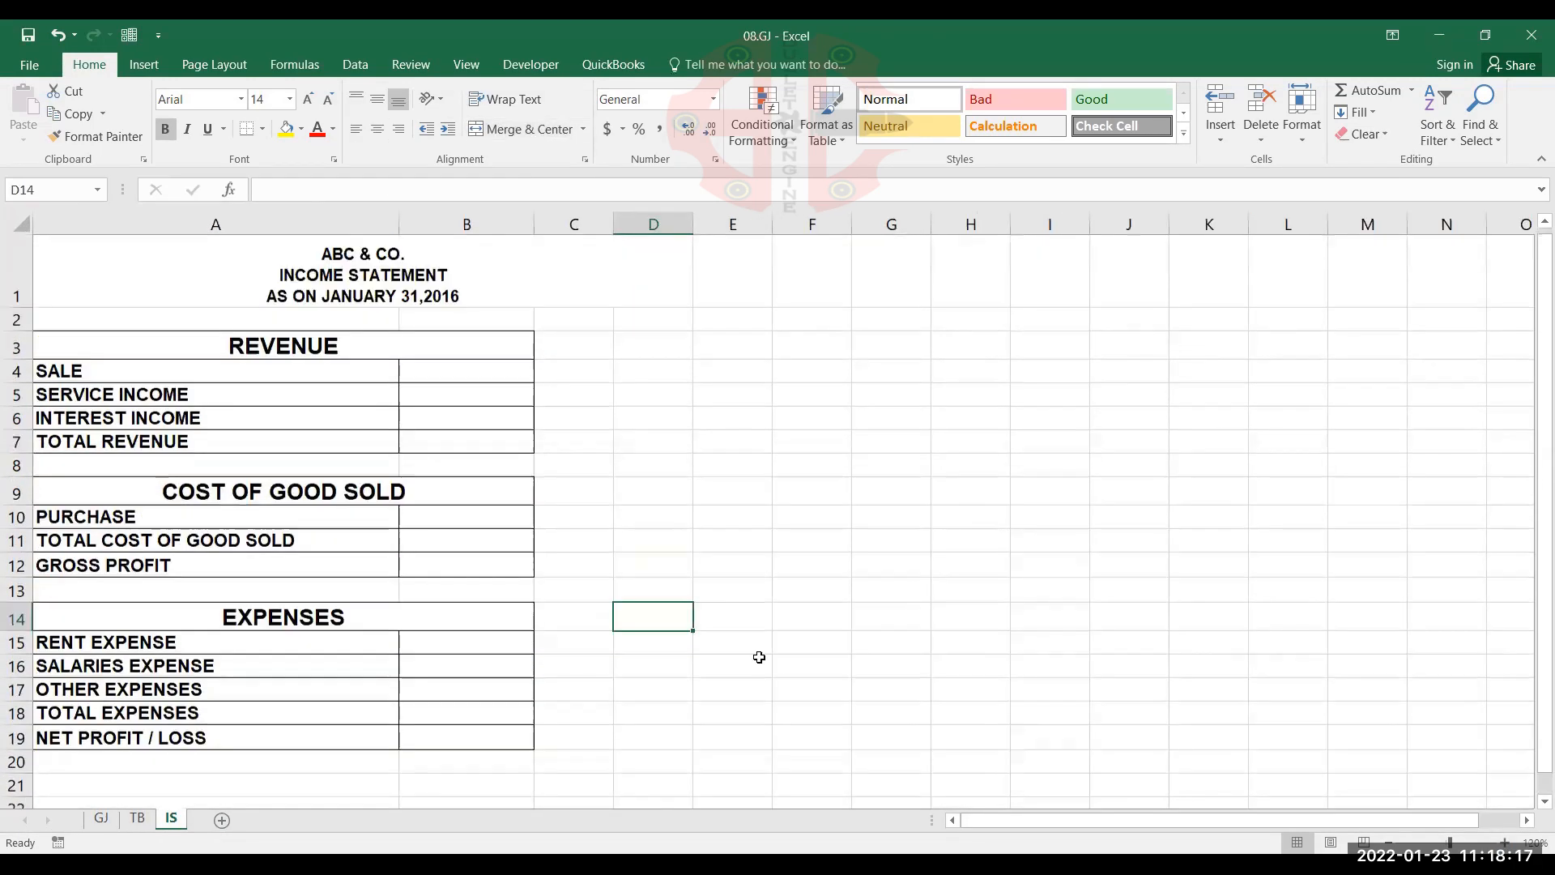
left_click(147, 823)
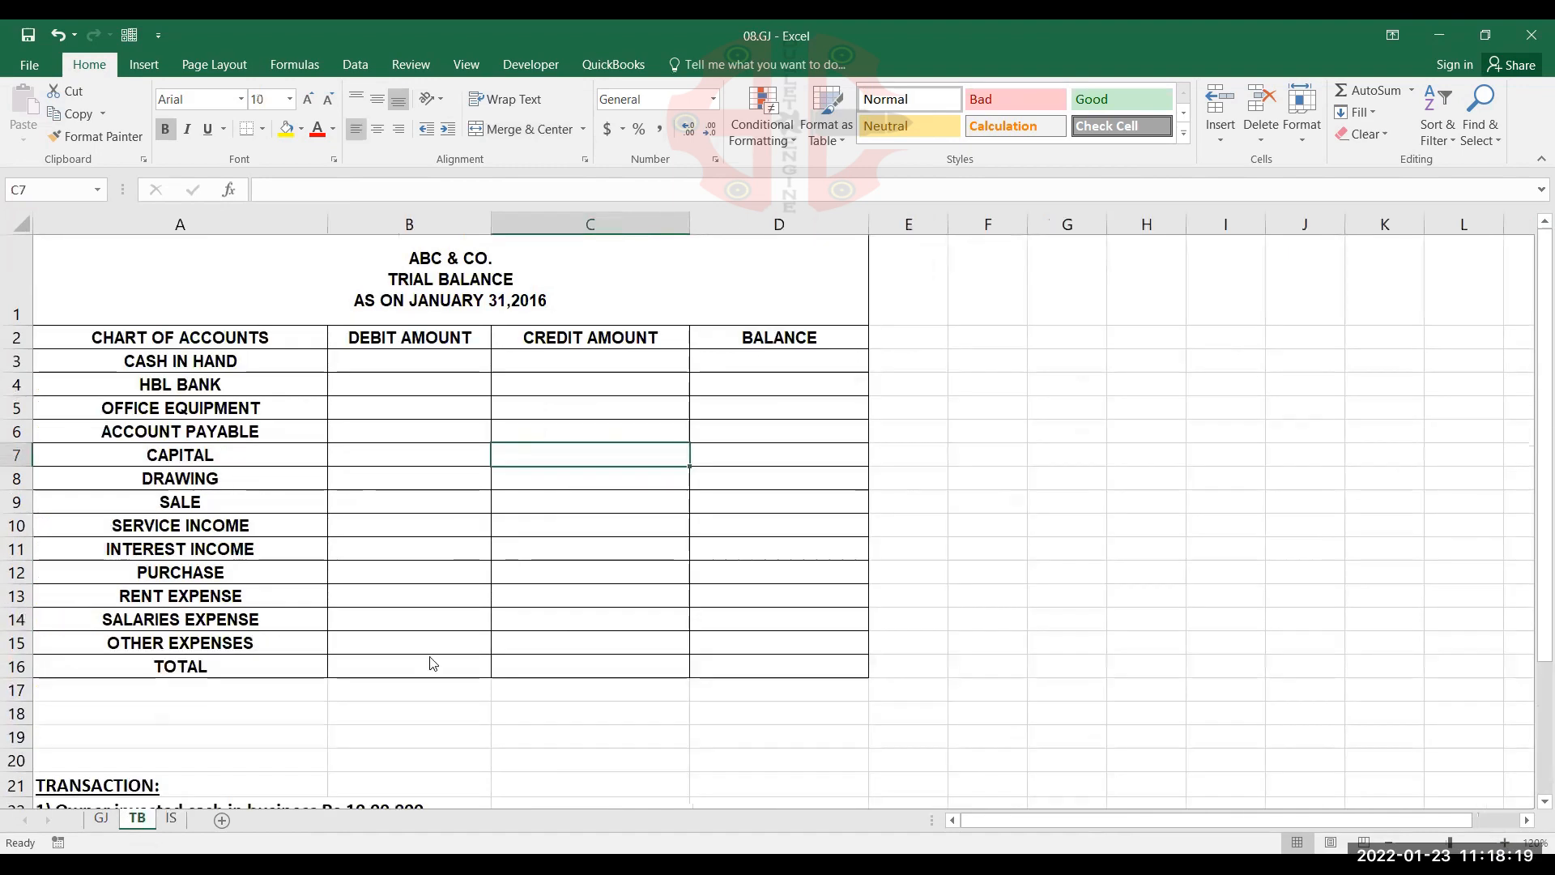
left_click(1504, 843)
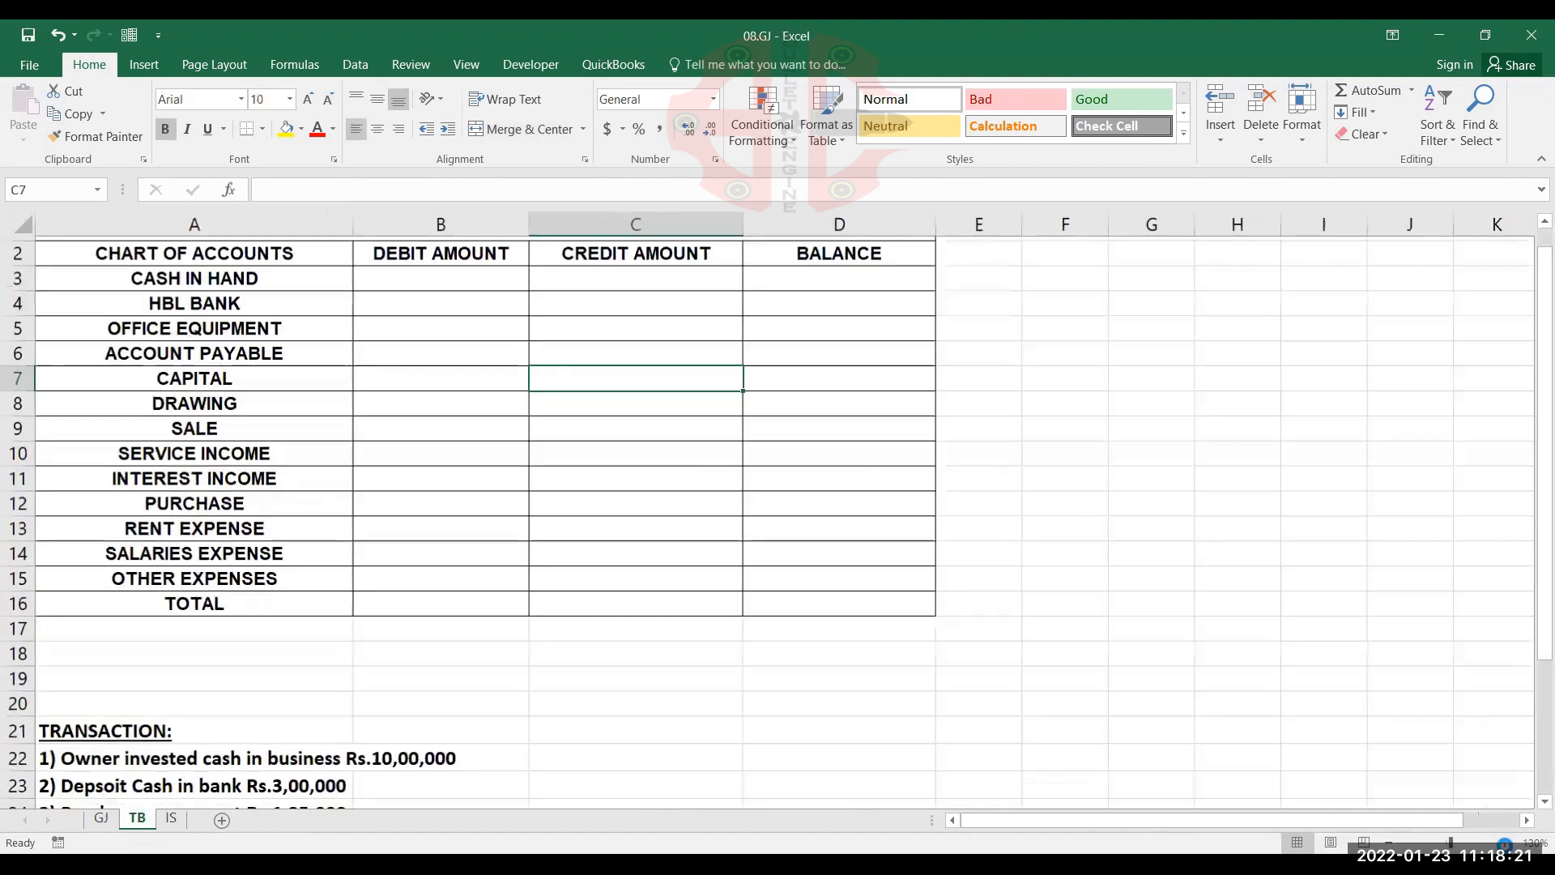
scroll(618, 538, "up", 1)
left_click(101, 819)
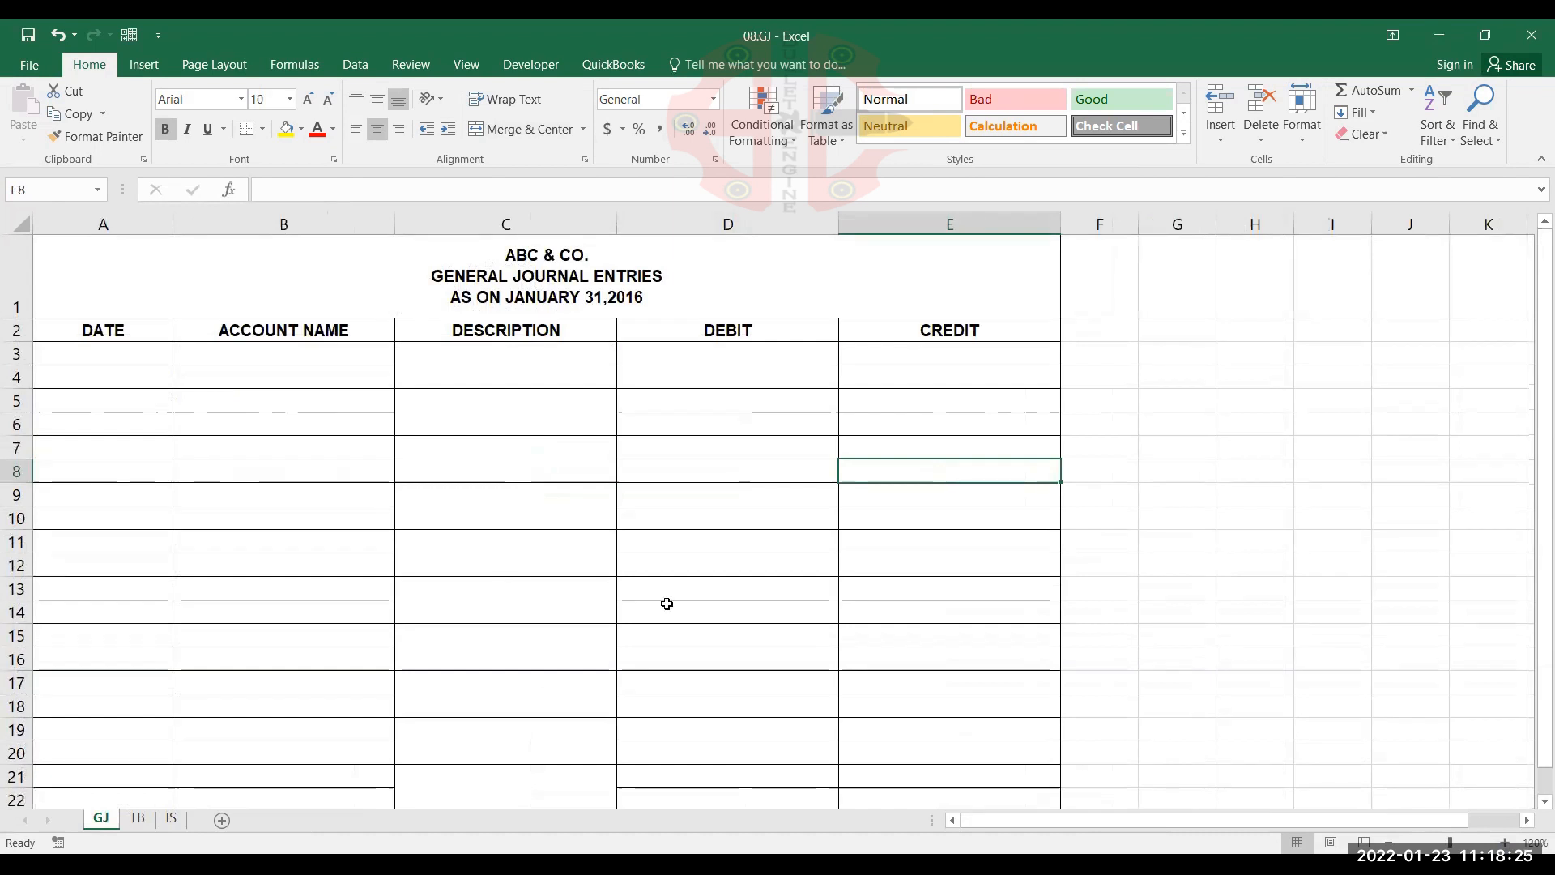
left_click(137, 818)
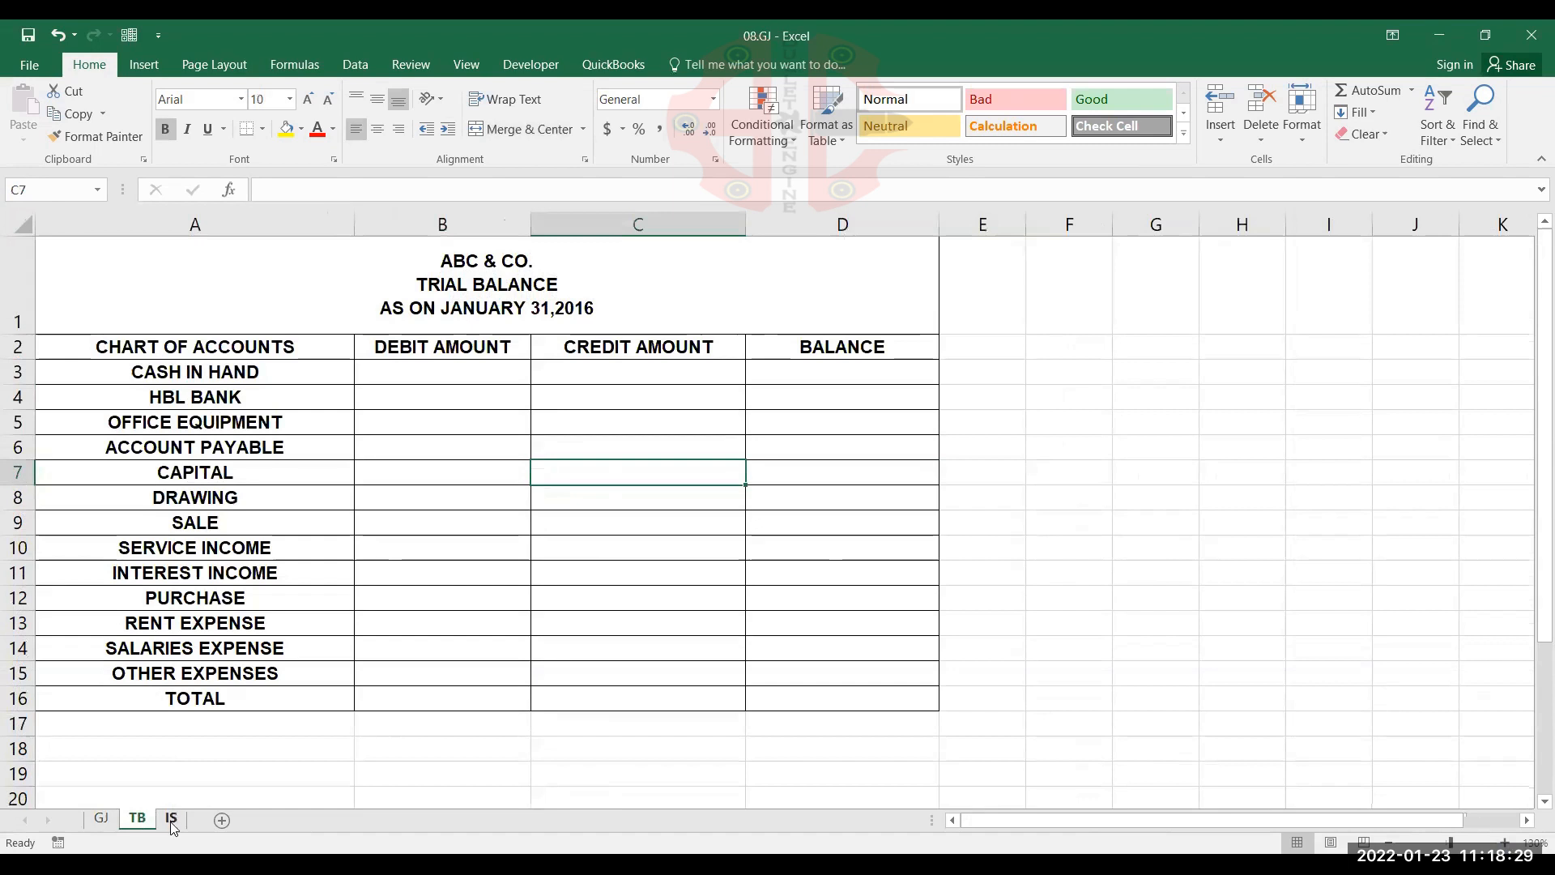
left_click(171, 819)
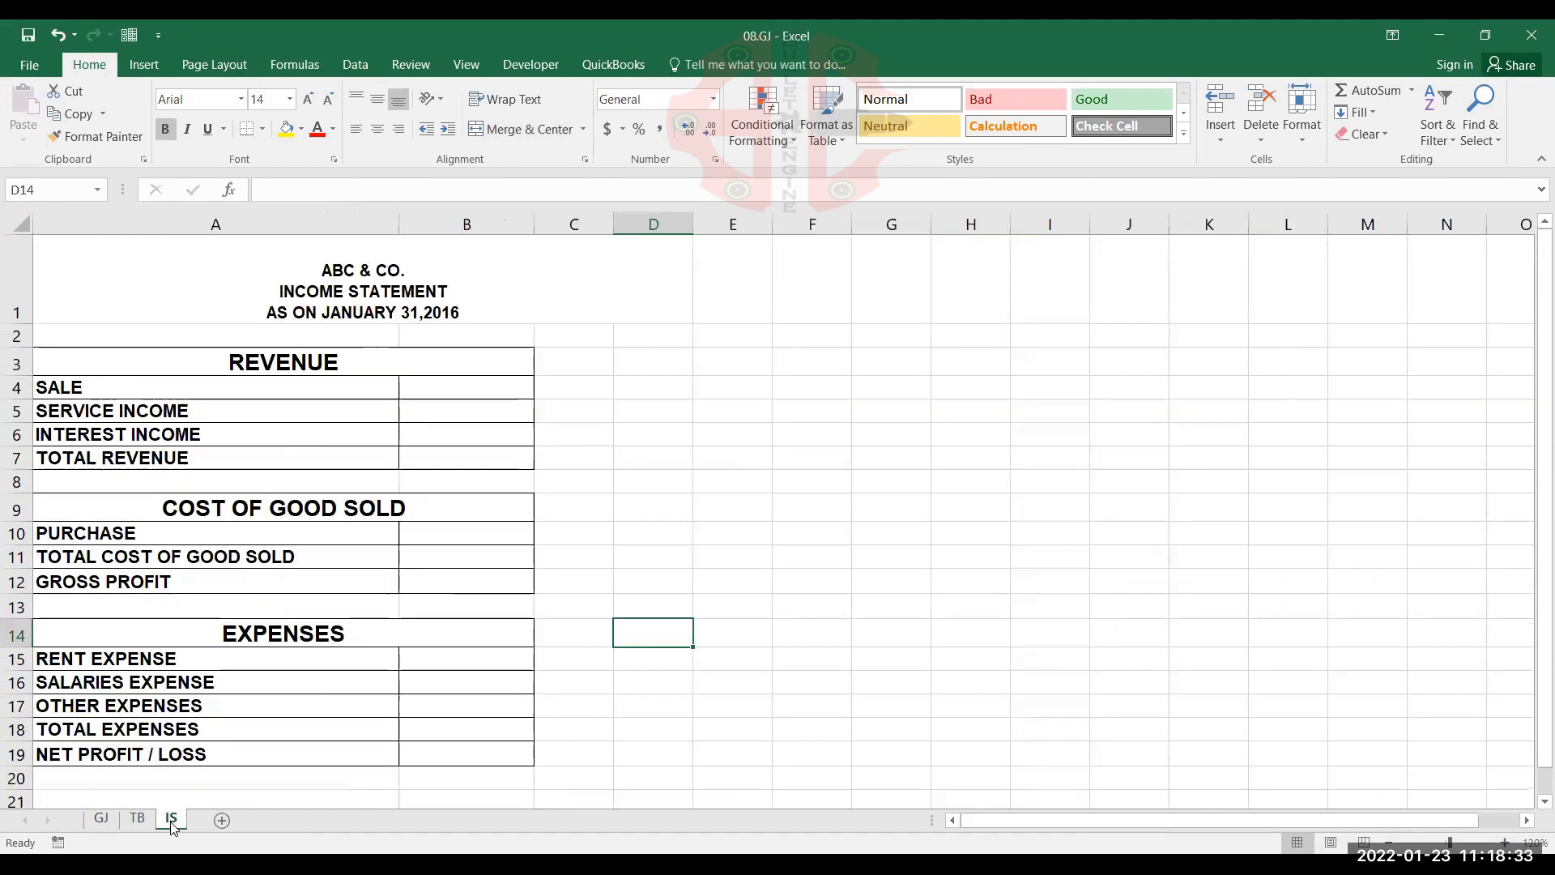
Go to the TB sheet and select the debit amount cell B3 for CASH IN HAND
left_click(138, 819)
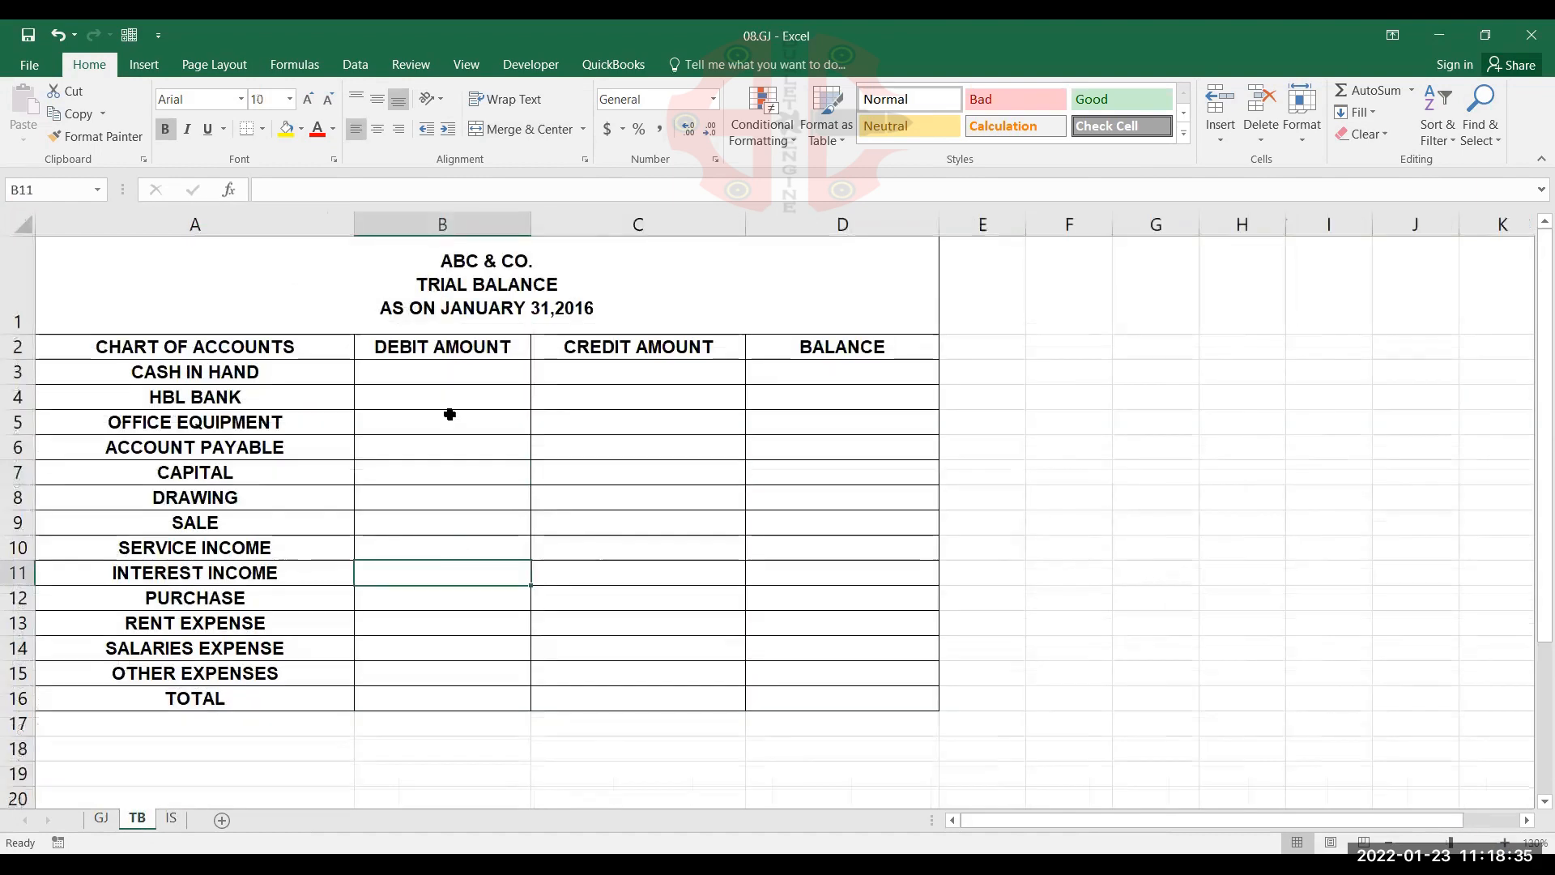
left_click(445, 374)
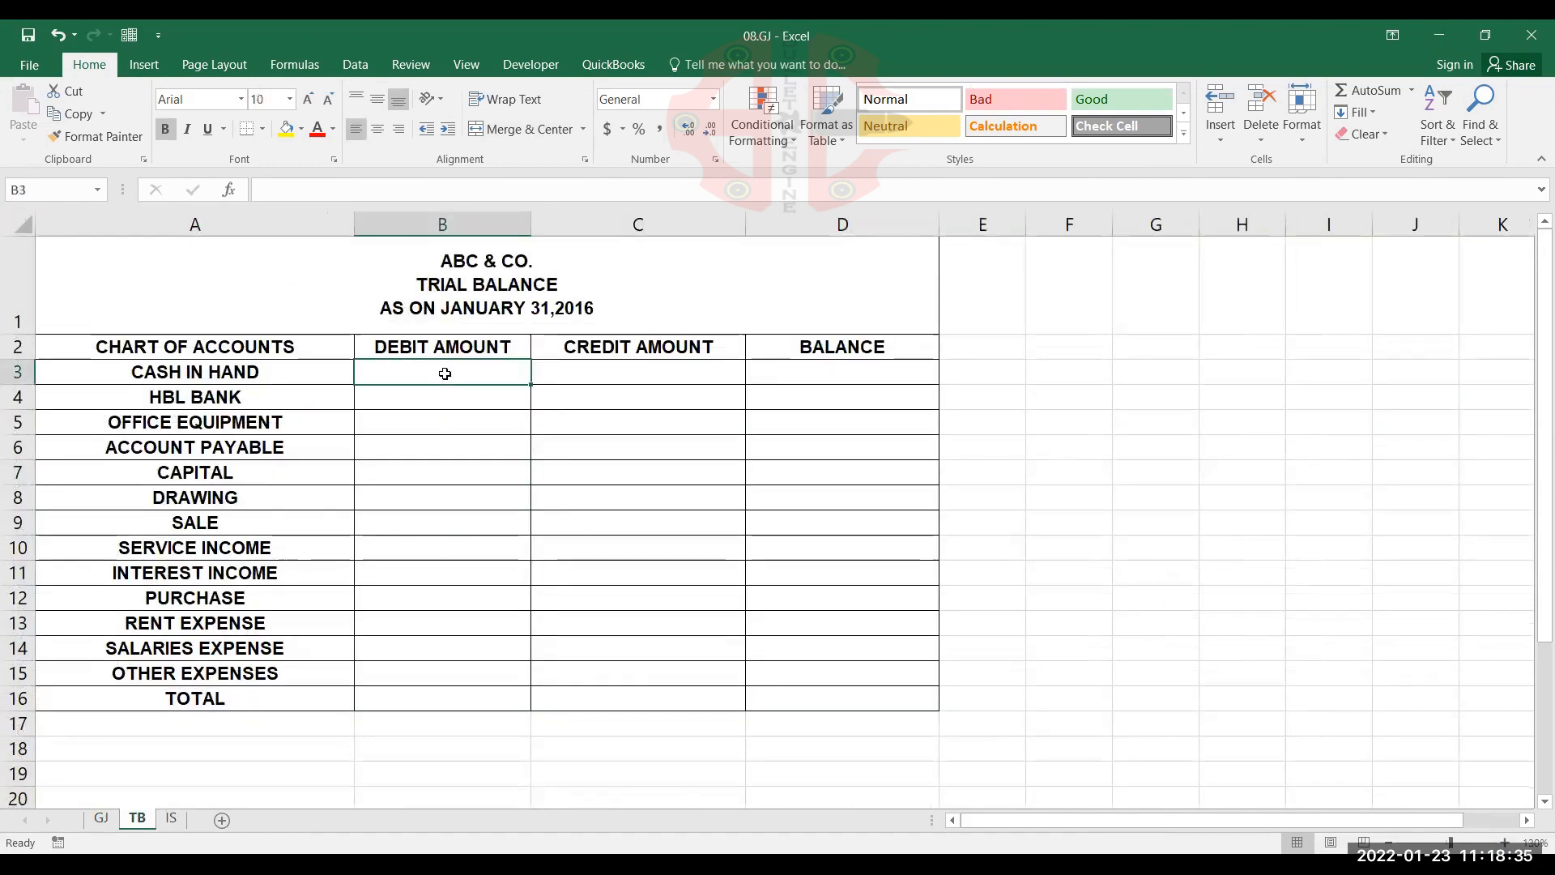
left_click(1507, 844)
scroll(567, 438, "up", 1)
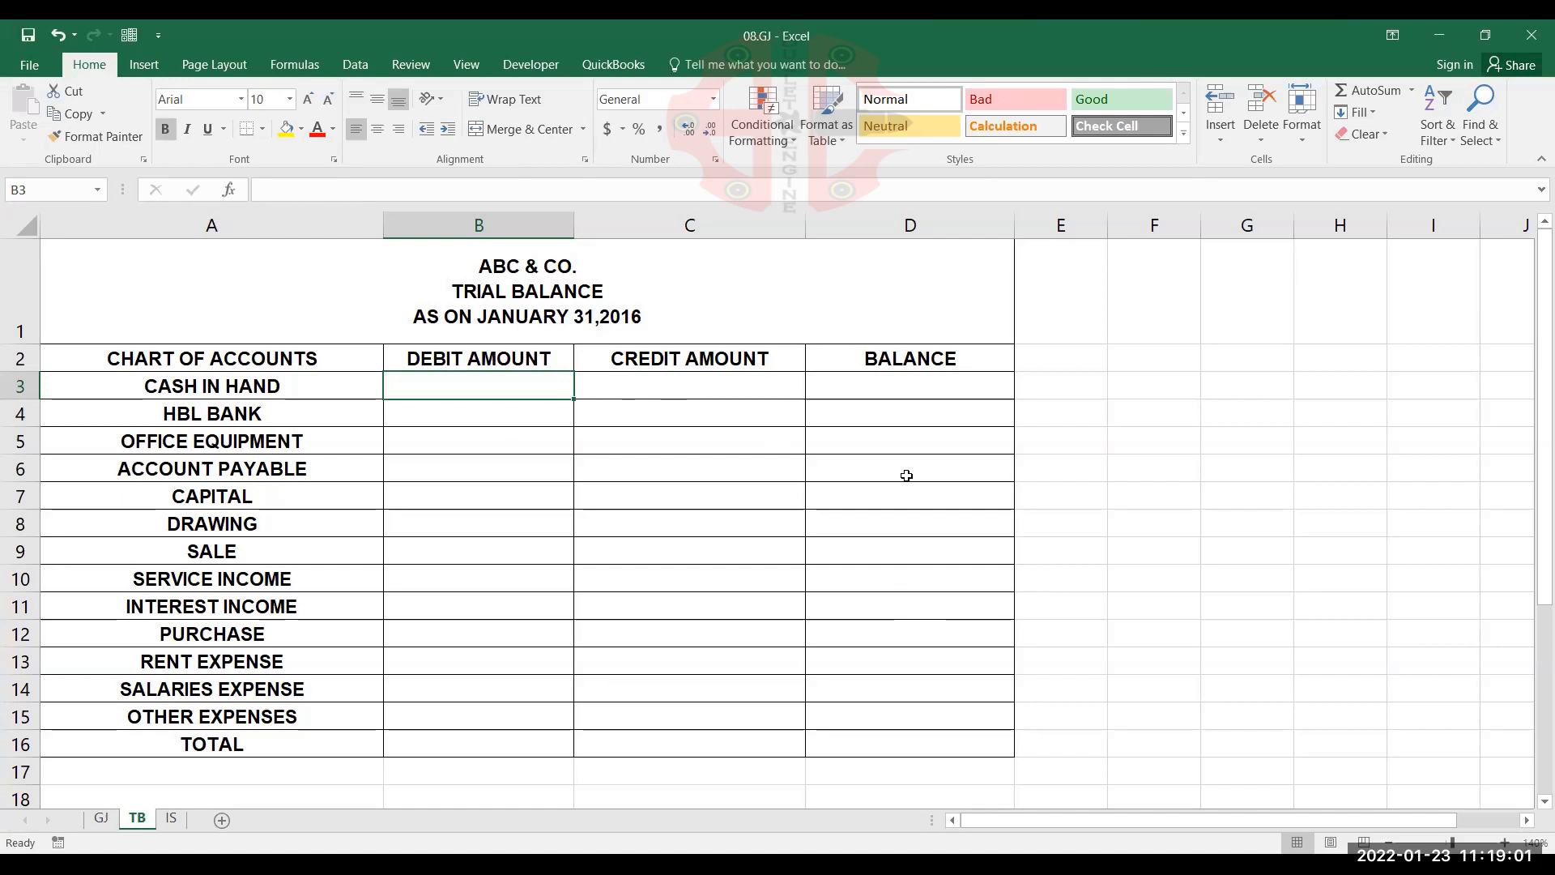
type("=")
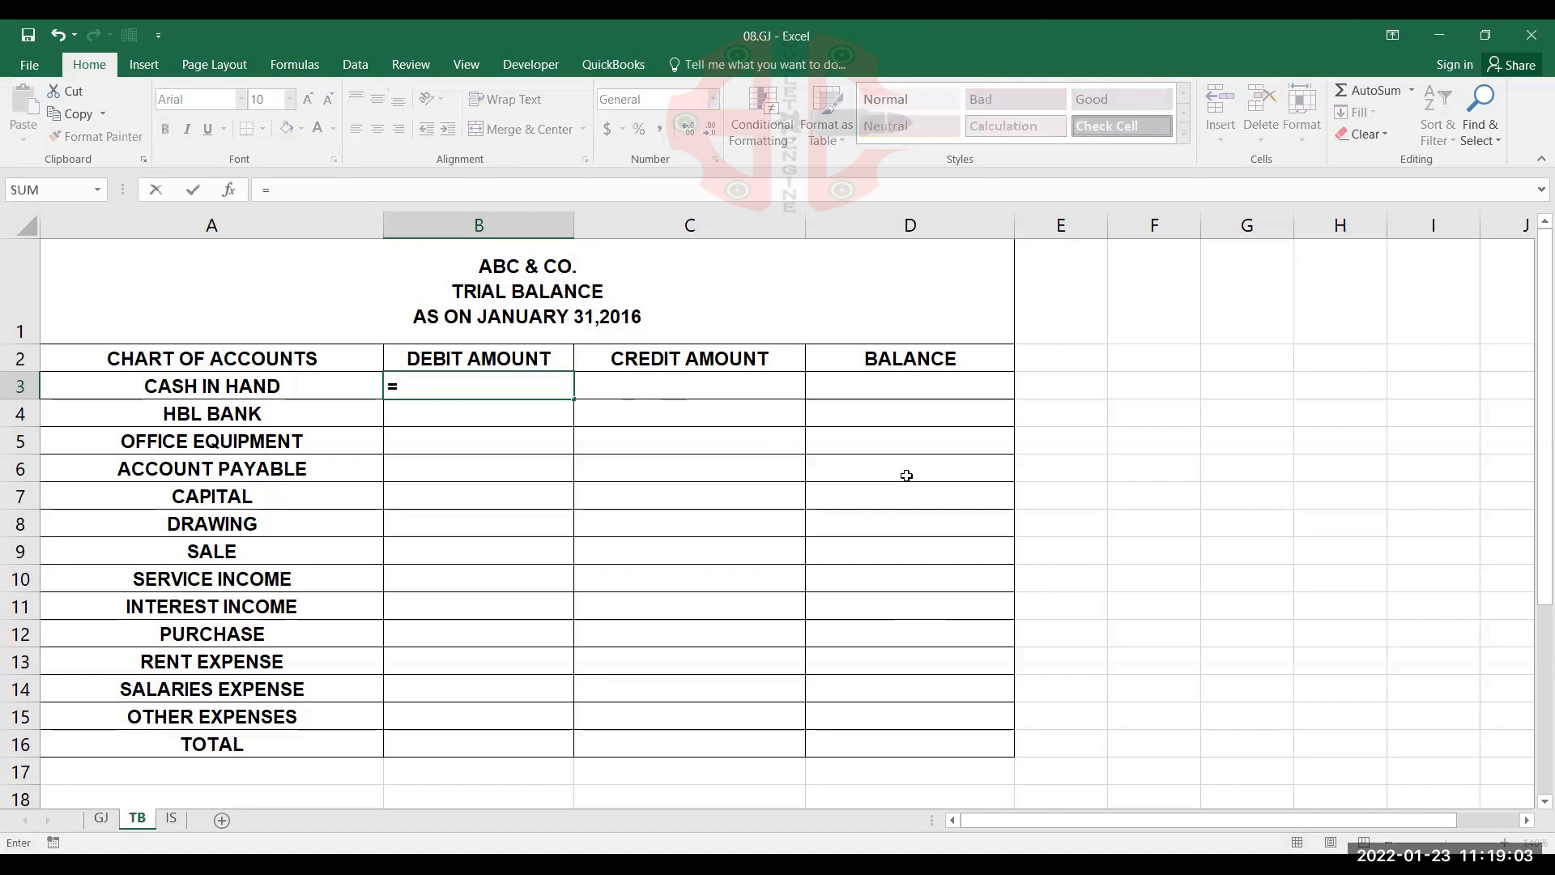
type("sumif(")
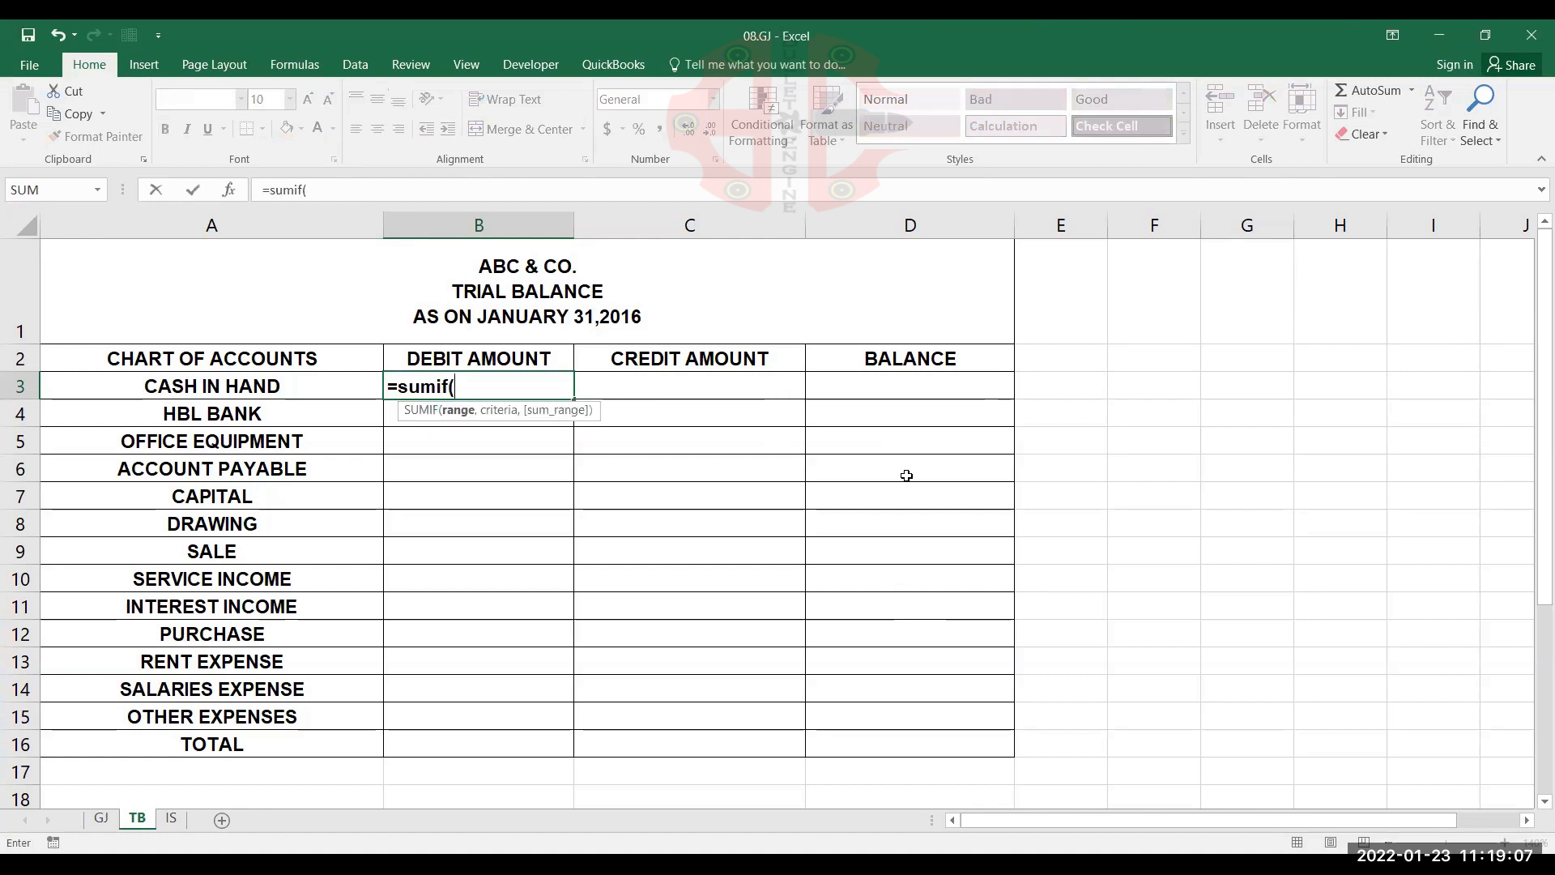
key("Escape")
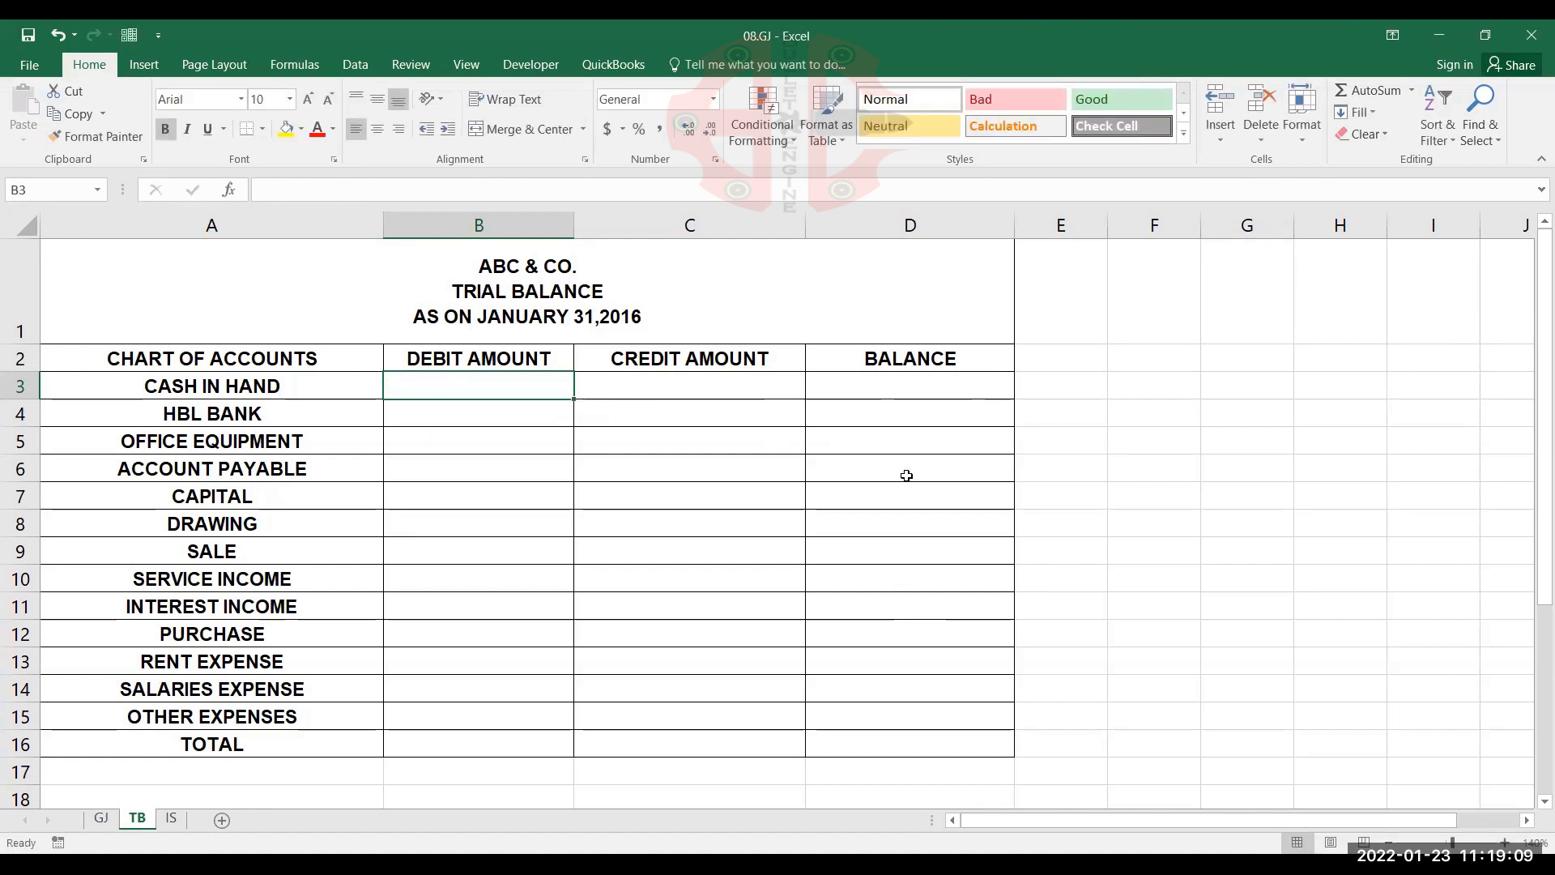
Start a SUMIF formula in TB cell B3 with the absolute range GJ!$B$2:$E$22 as its first argument
type("=SUMIF")
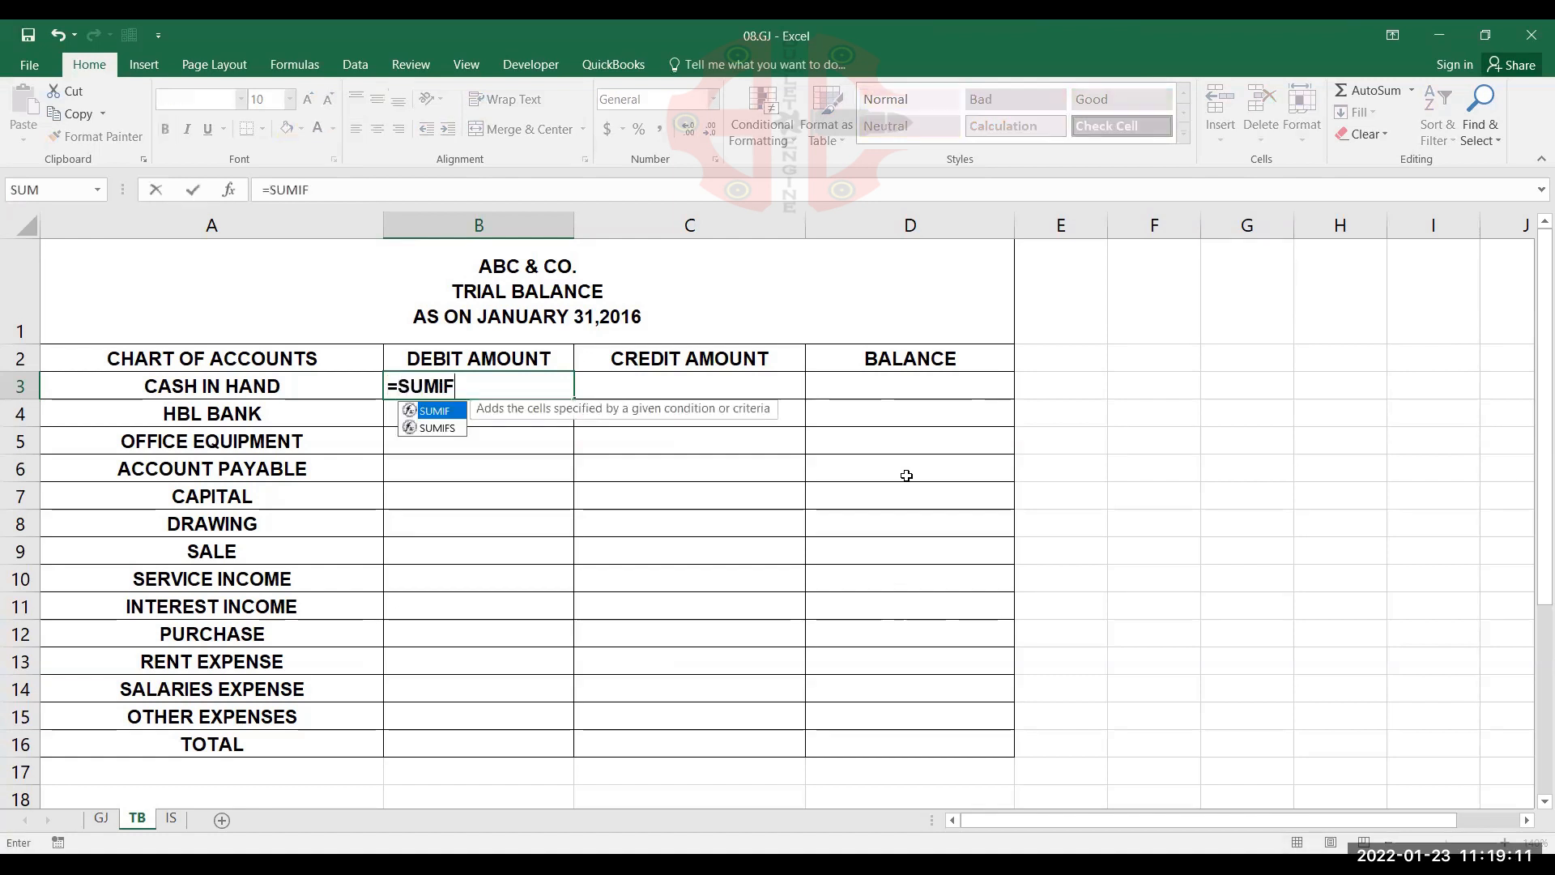
type("(")
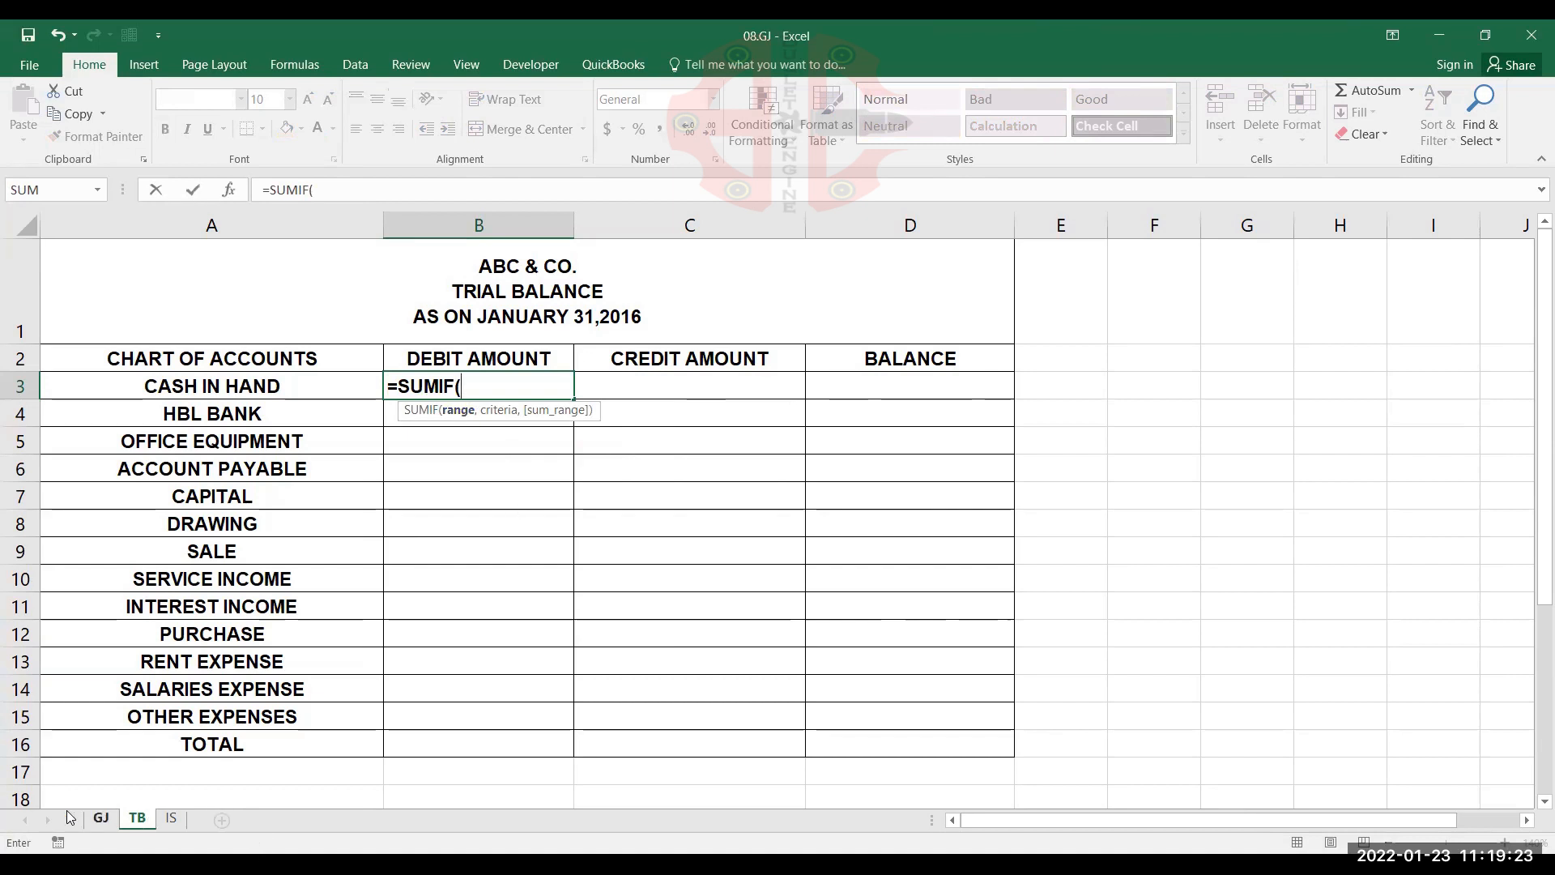
left_click(101, 818)
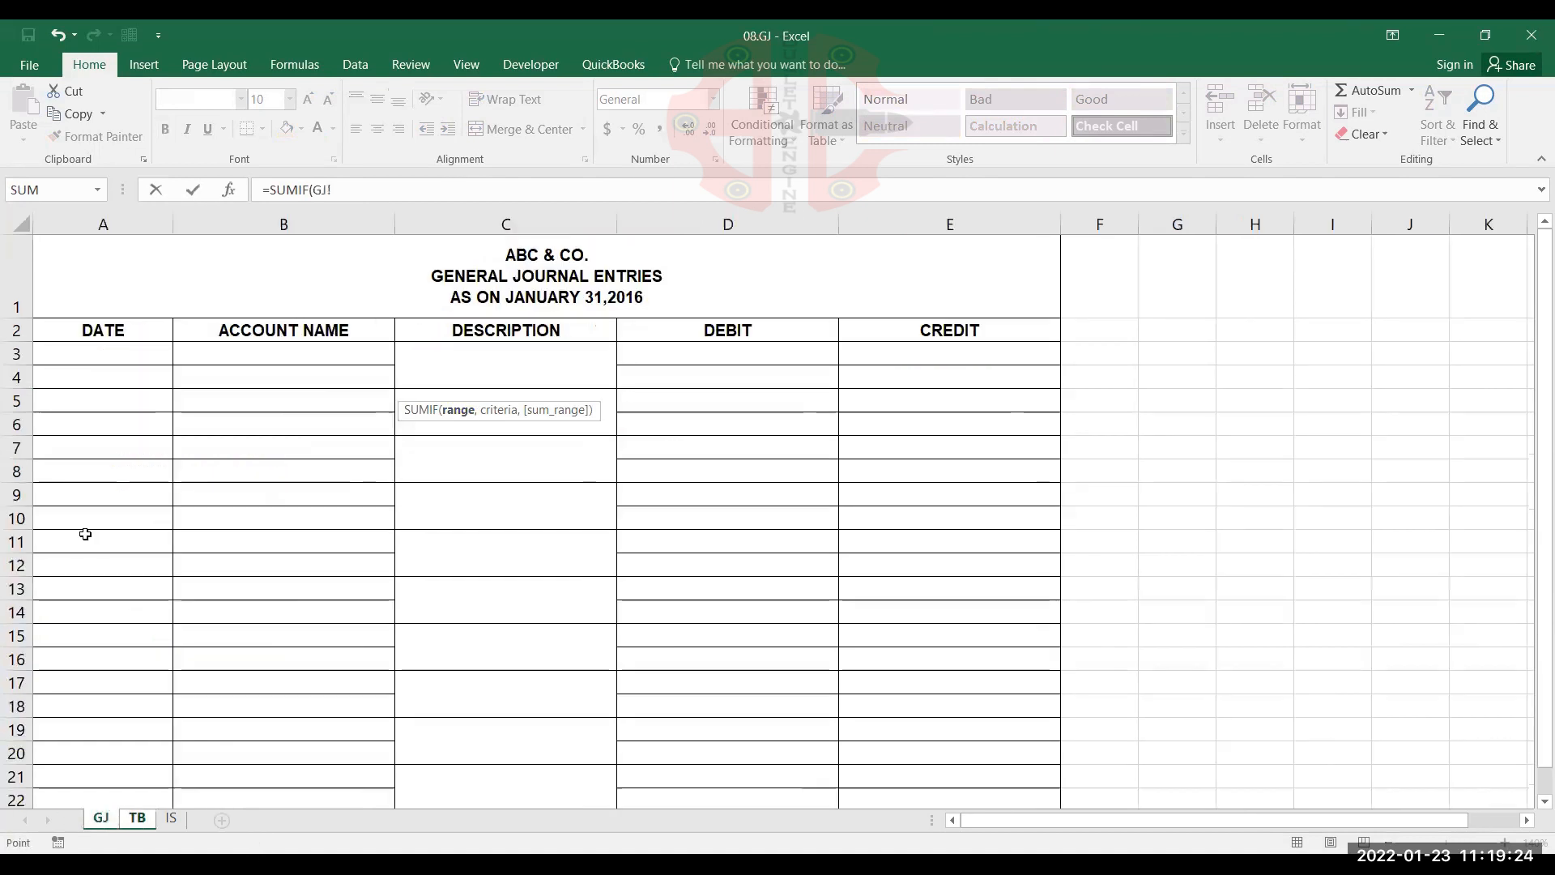
left_click(307, 333)
left_click_drag(751, 697, 954, 582)
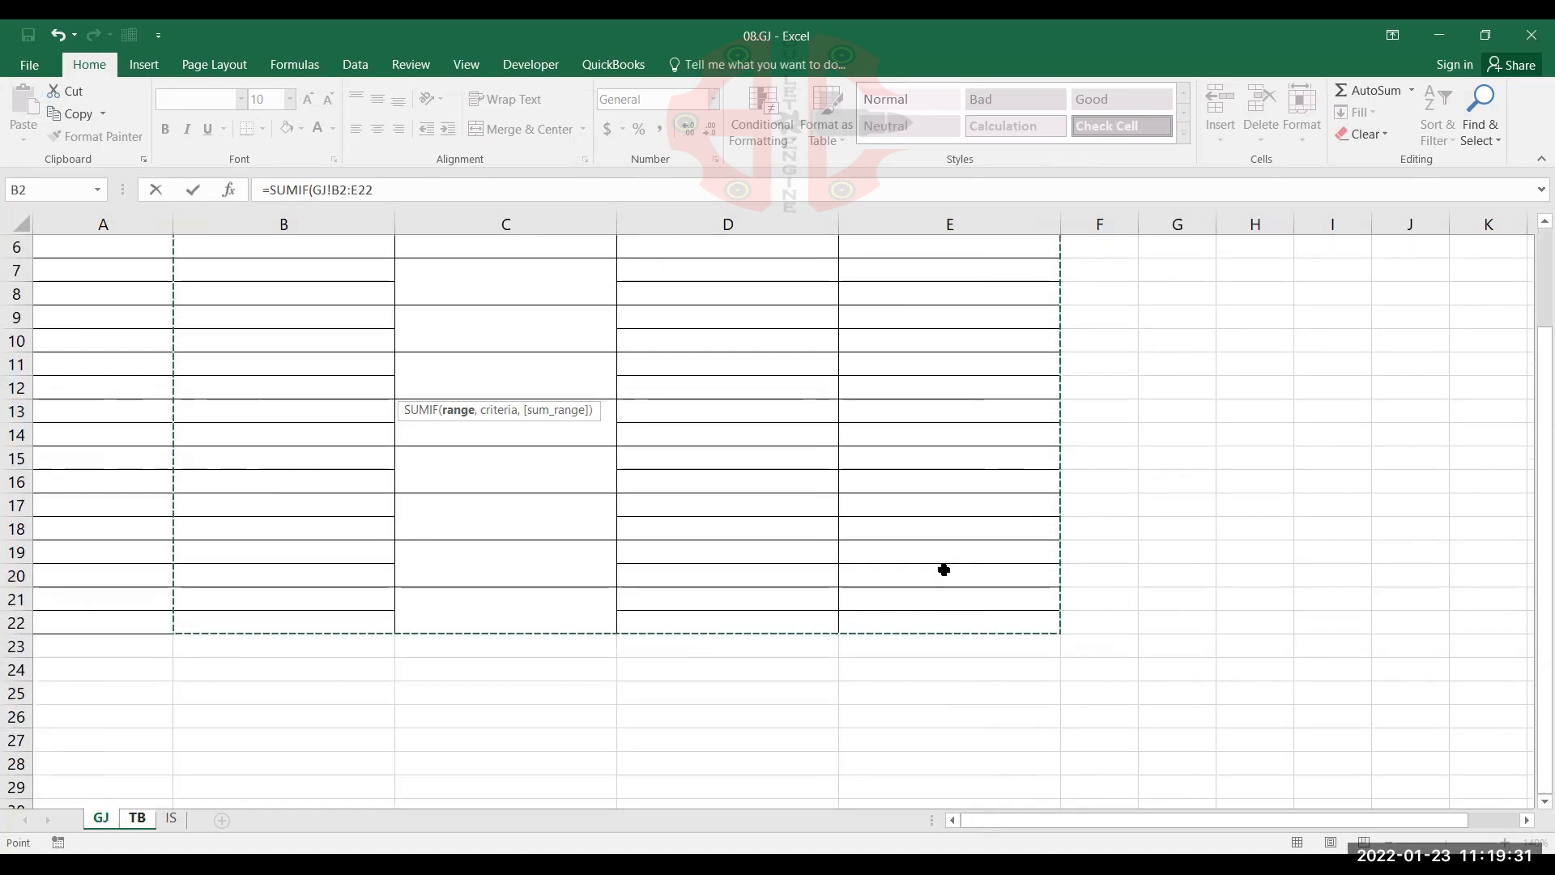
scroll(943, 569, "up", 2)
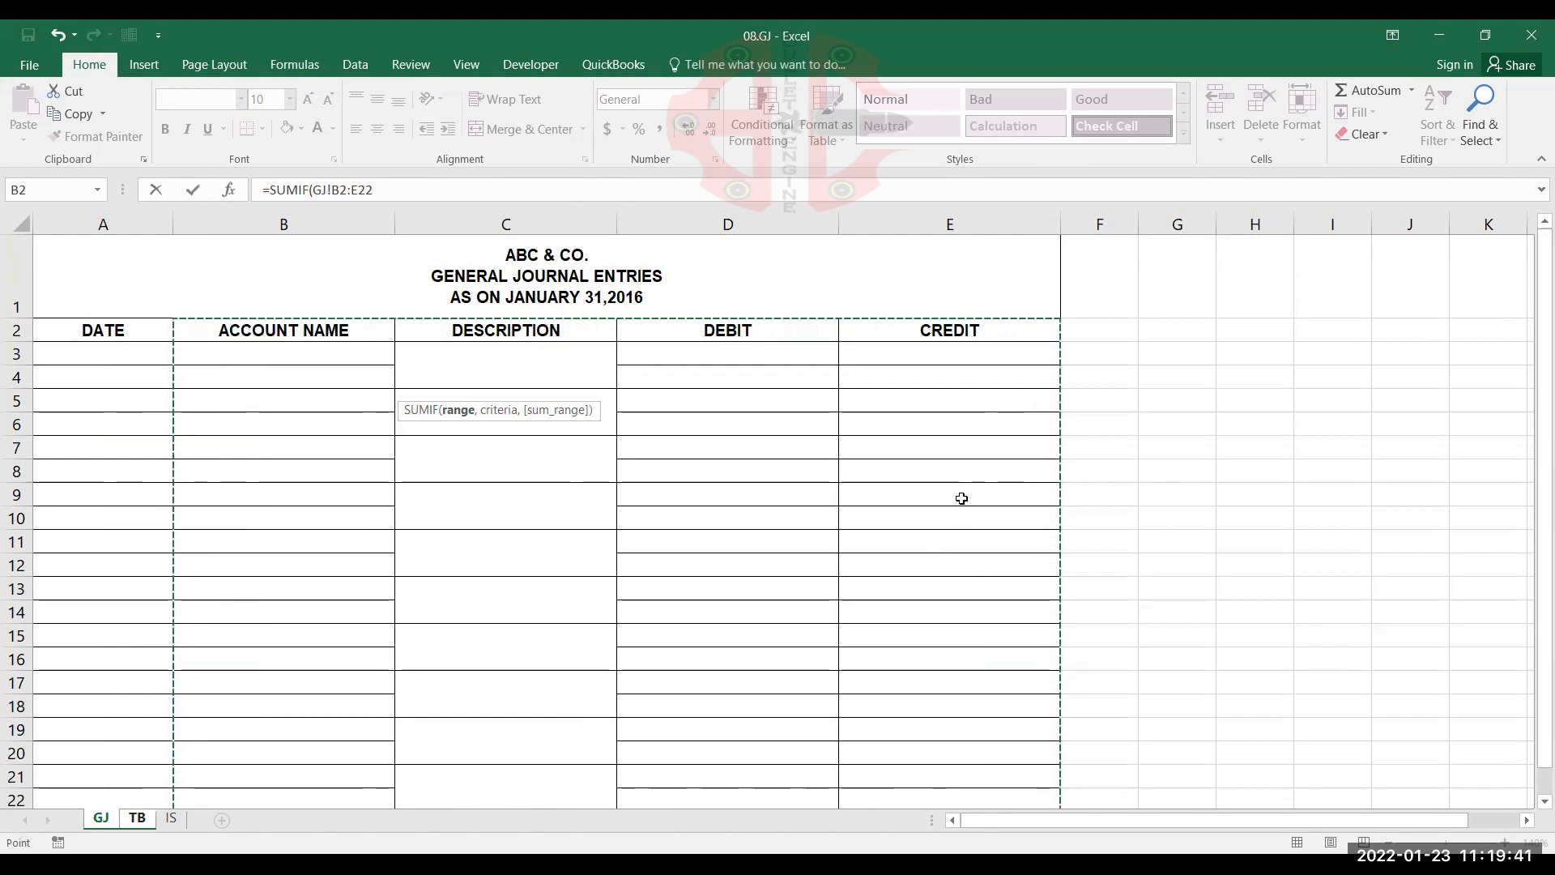
scroll(961, 498, "down", 1)
scroll(961, 498, "up", 1)
key("F4")
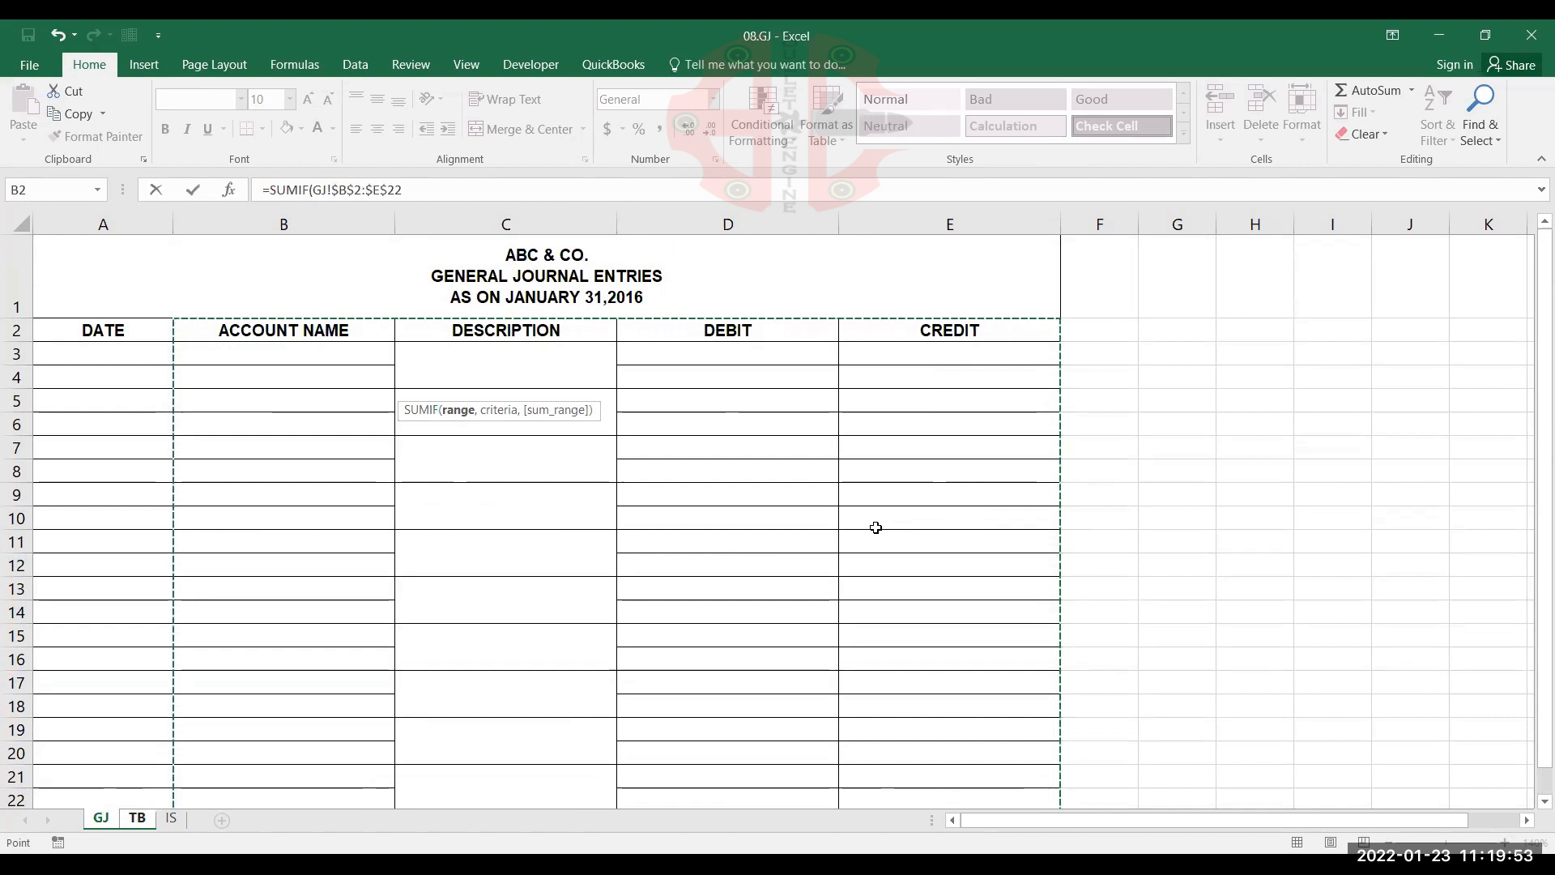
type(",")
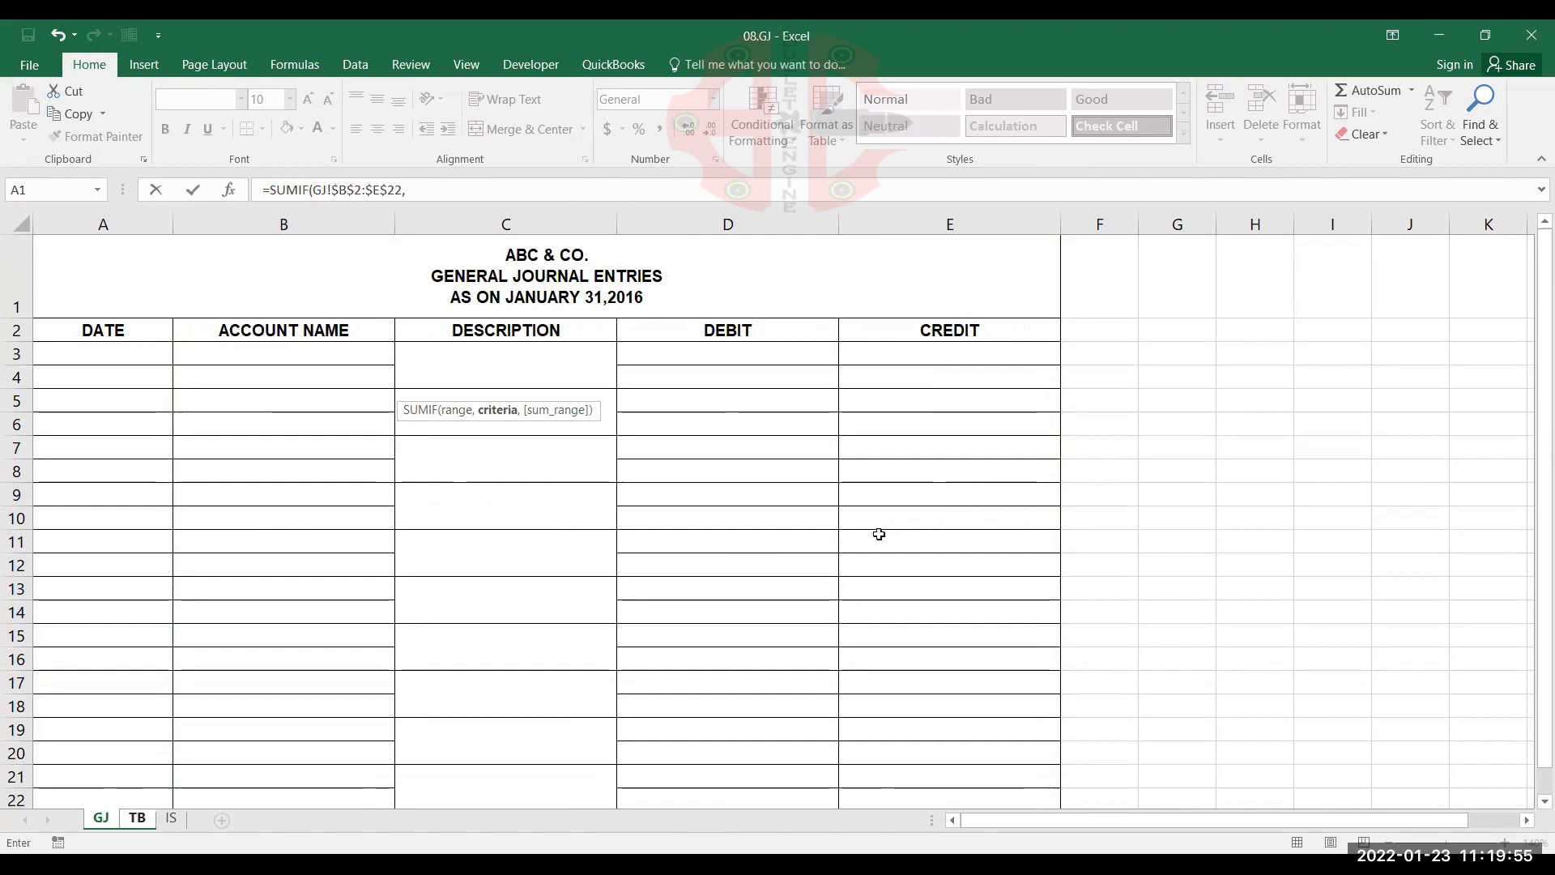
Add TB!A3, the CASH IN HAND account name, as the criteria of the SUMIF formula in B3
left_click(135, 820)
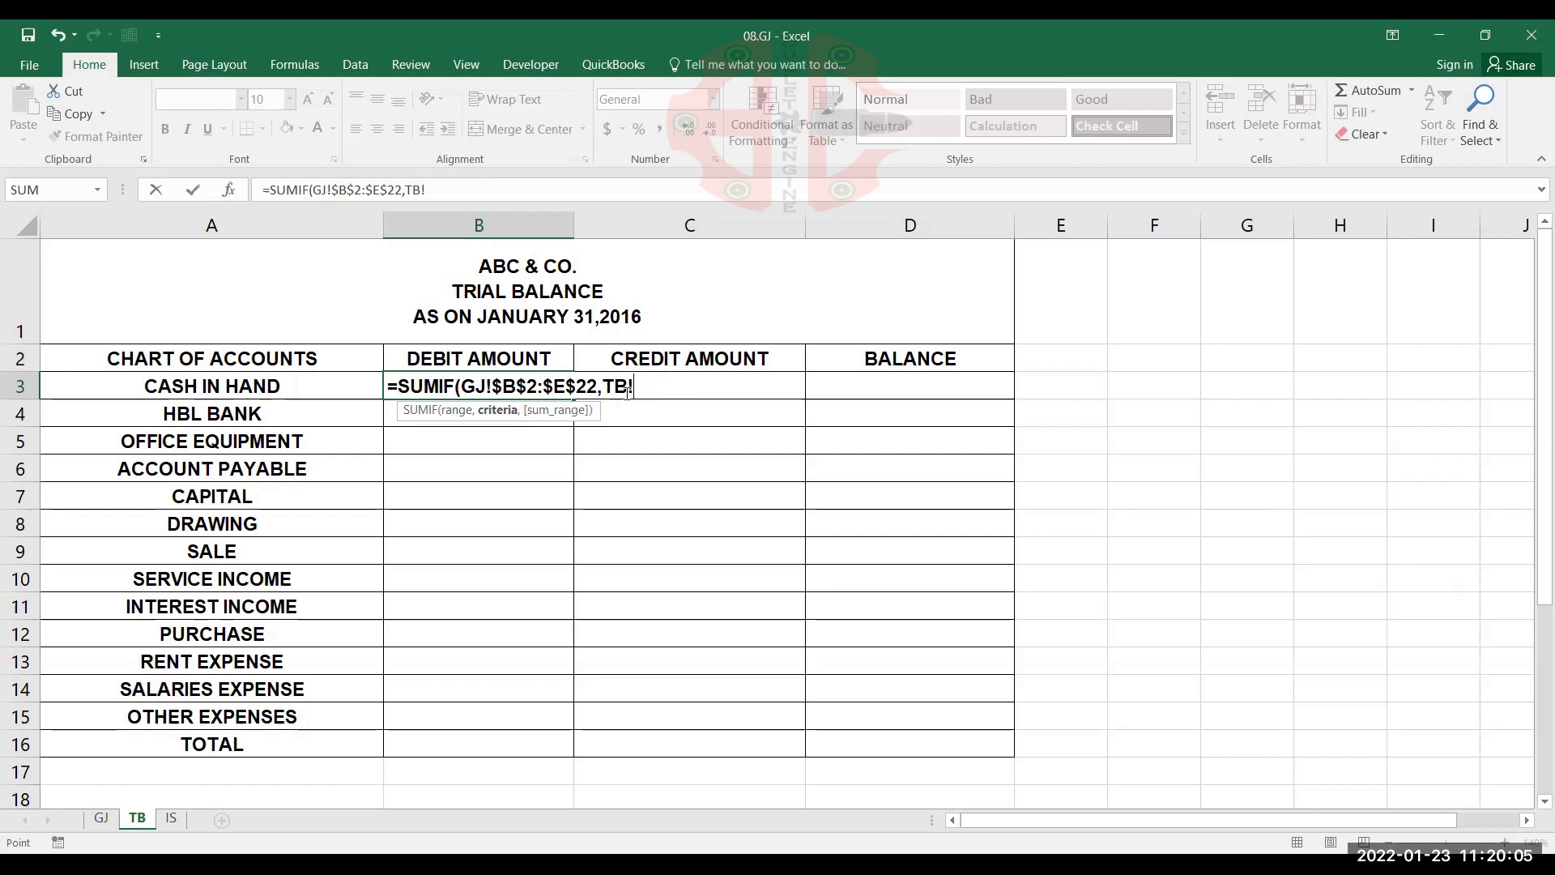
left_click(316, 384)
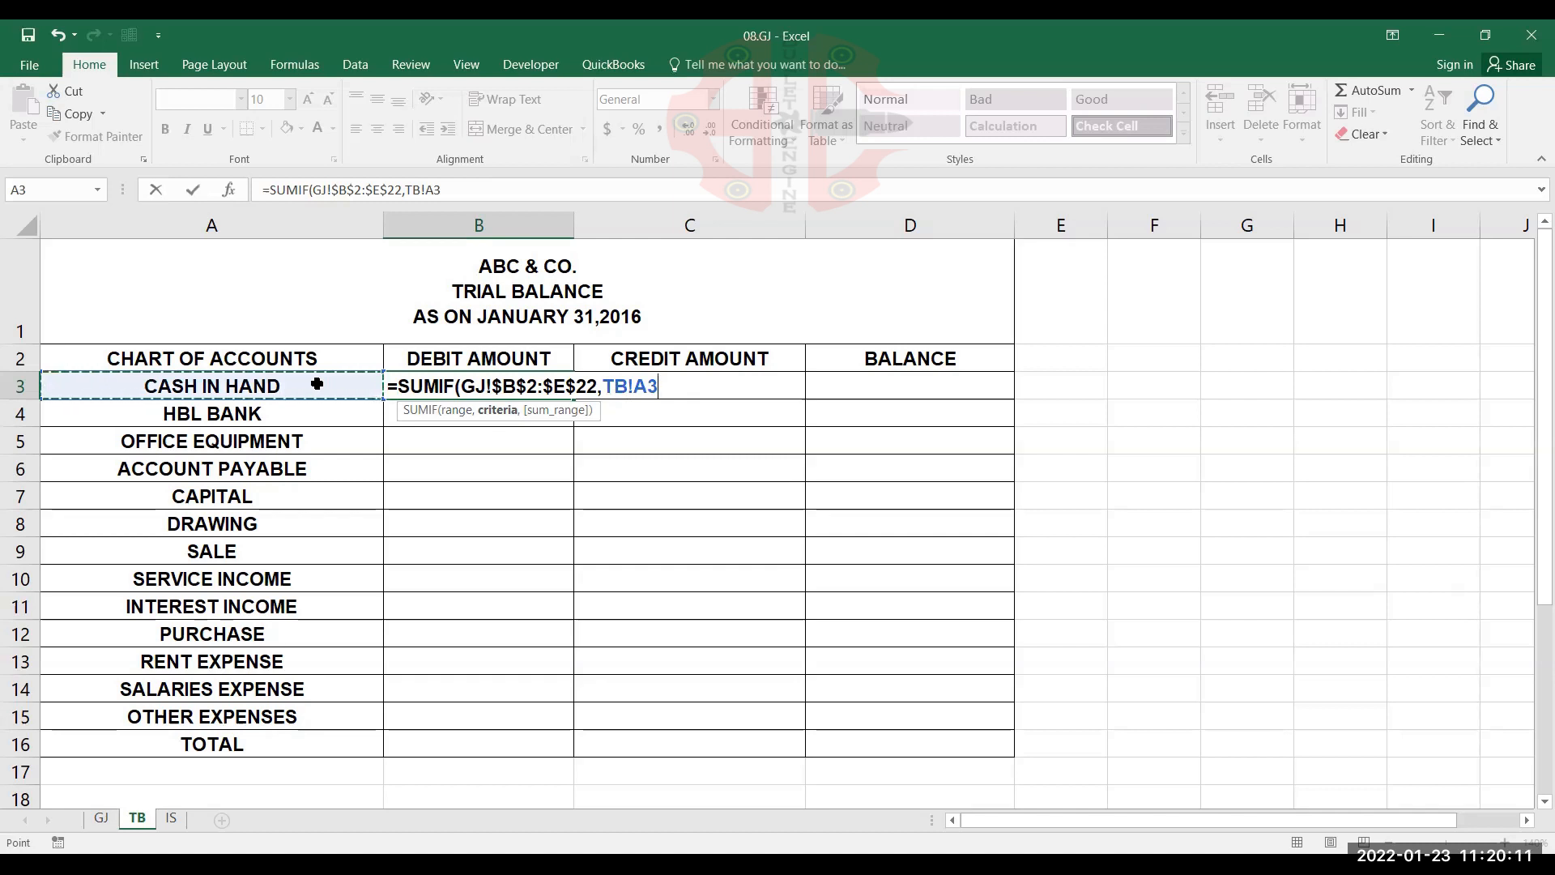
type(",")
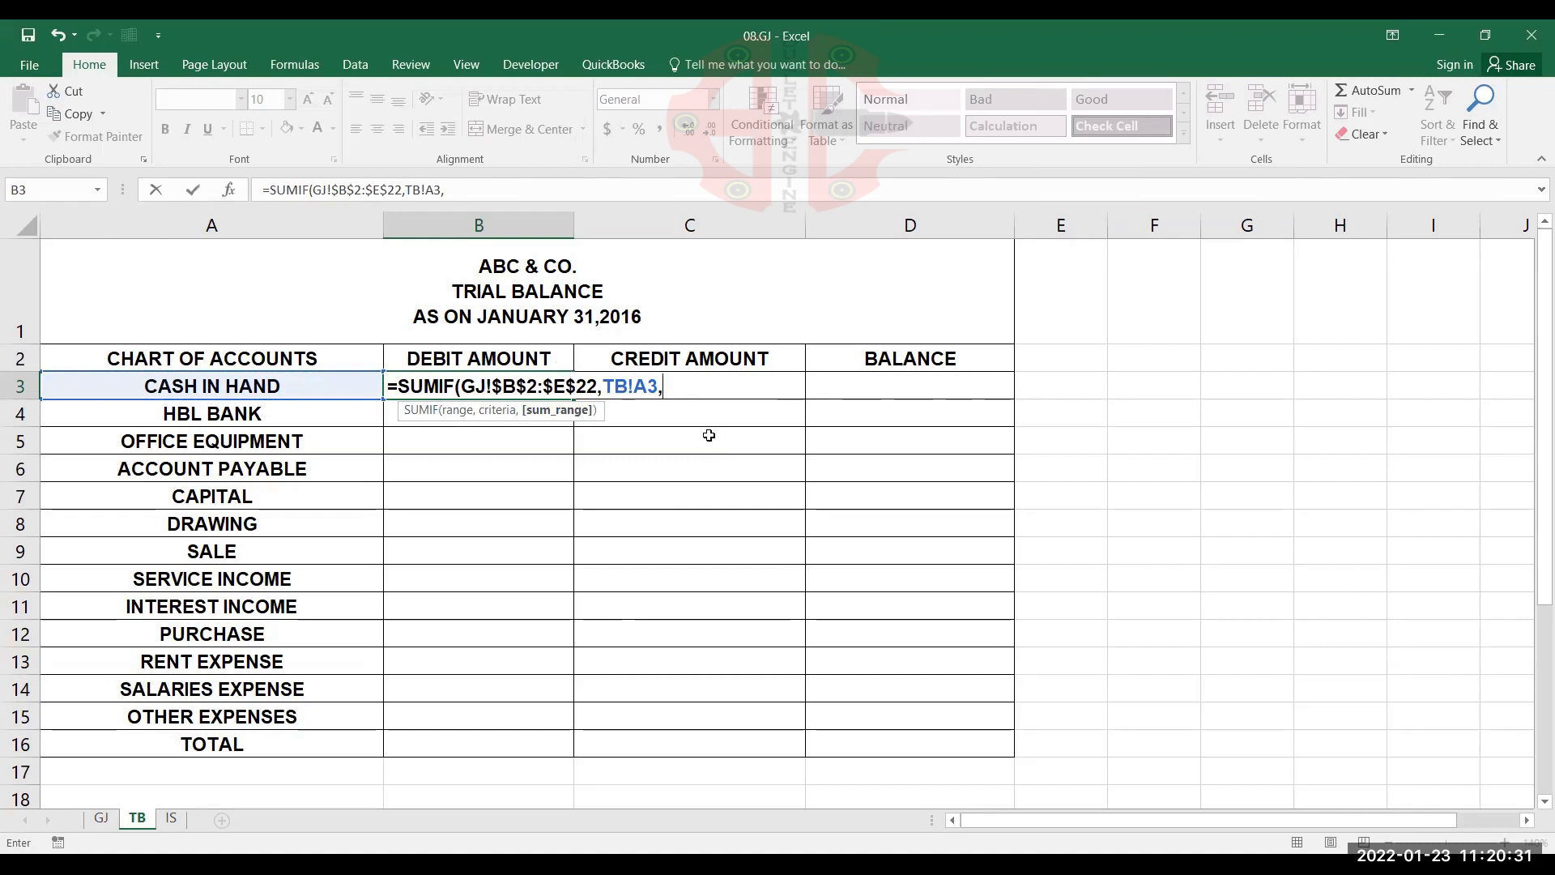
Complete the B3 SUMIF with the absolute debit range GJ!$D$2:$D$22 as sum range and copy it down through OTHER EXPENSES in B15
left_click(98, 820)
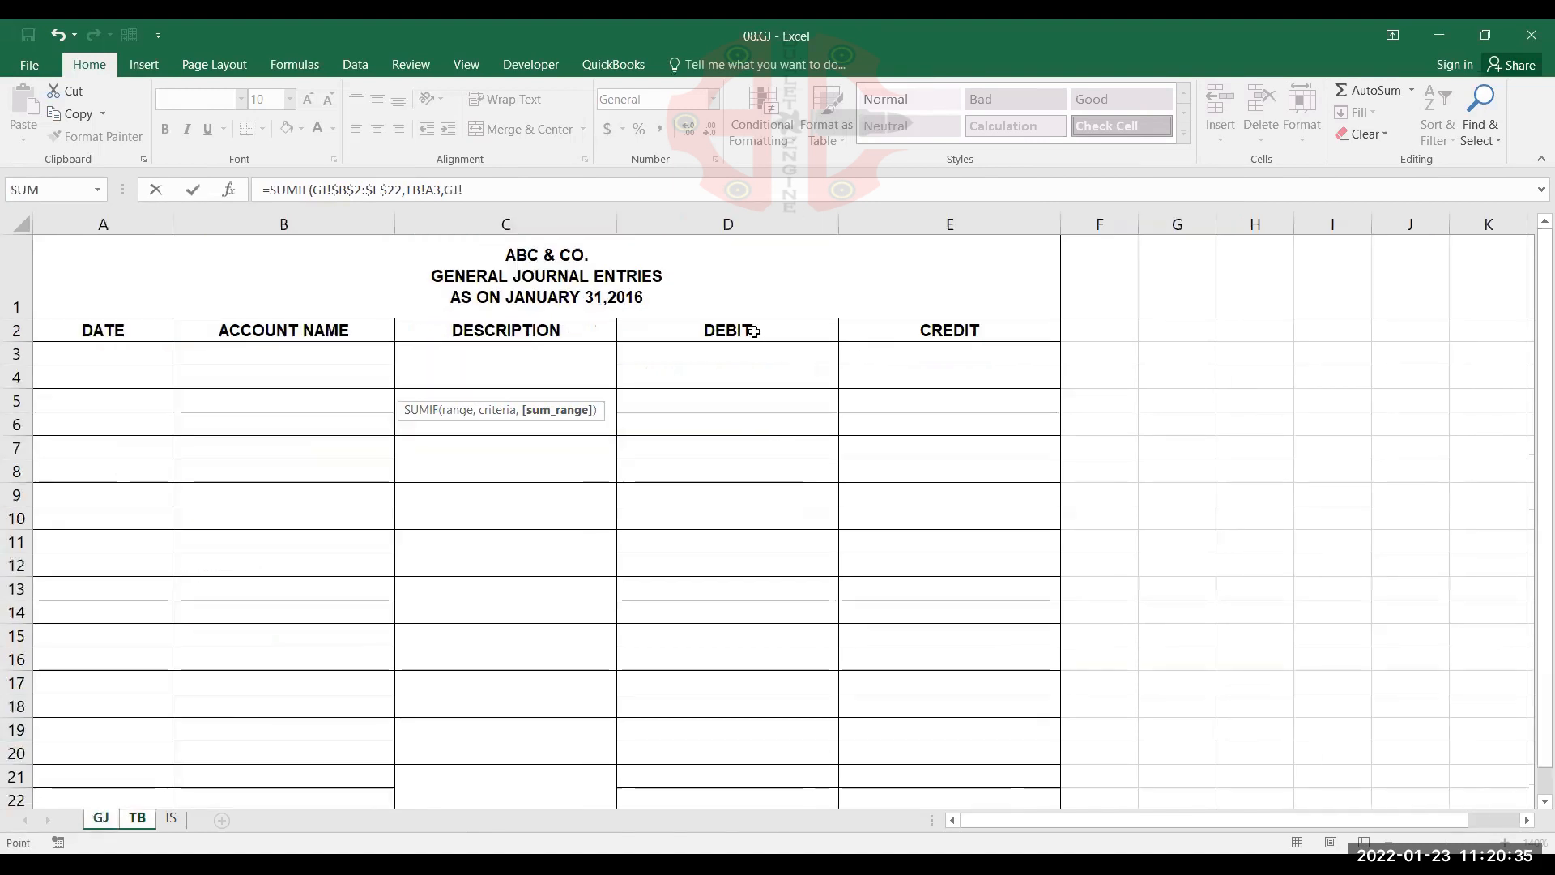
left_click(753, 331)
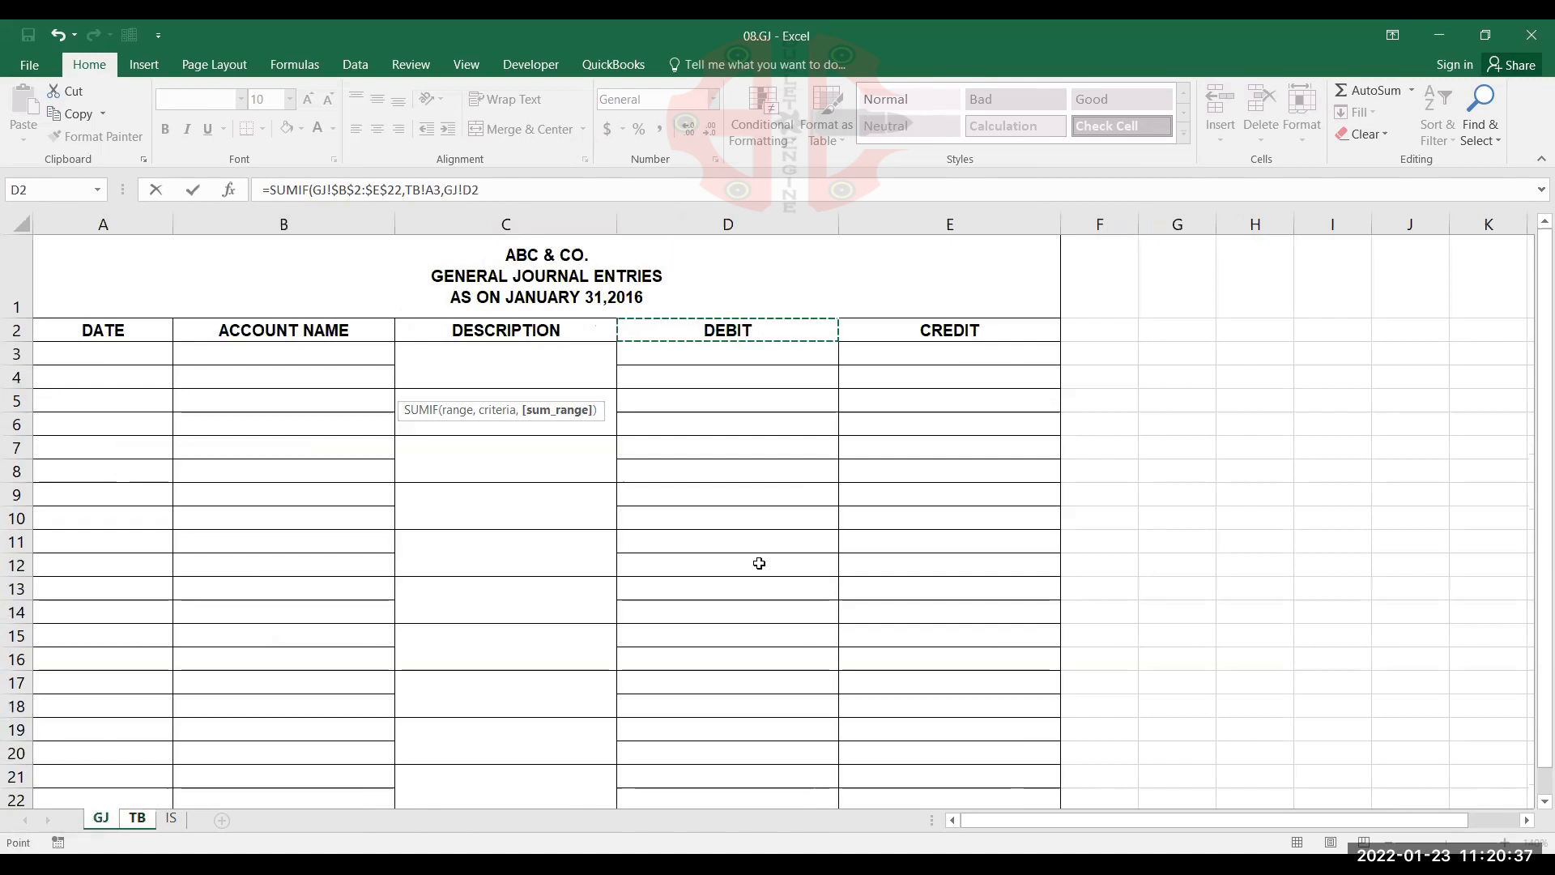
key("ctrl+shift+Down")
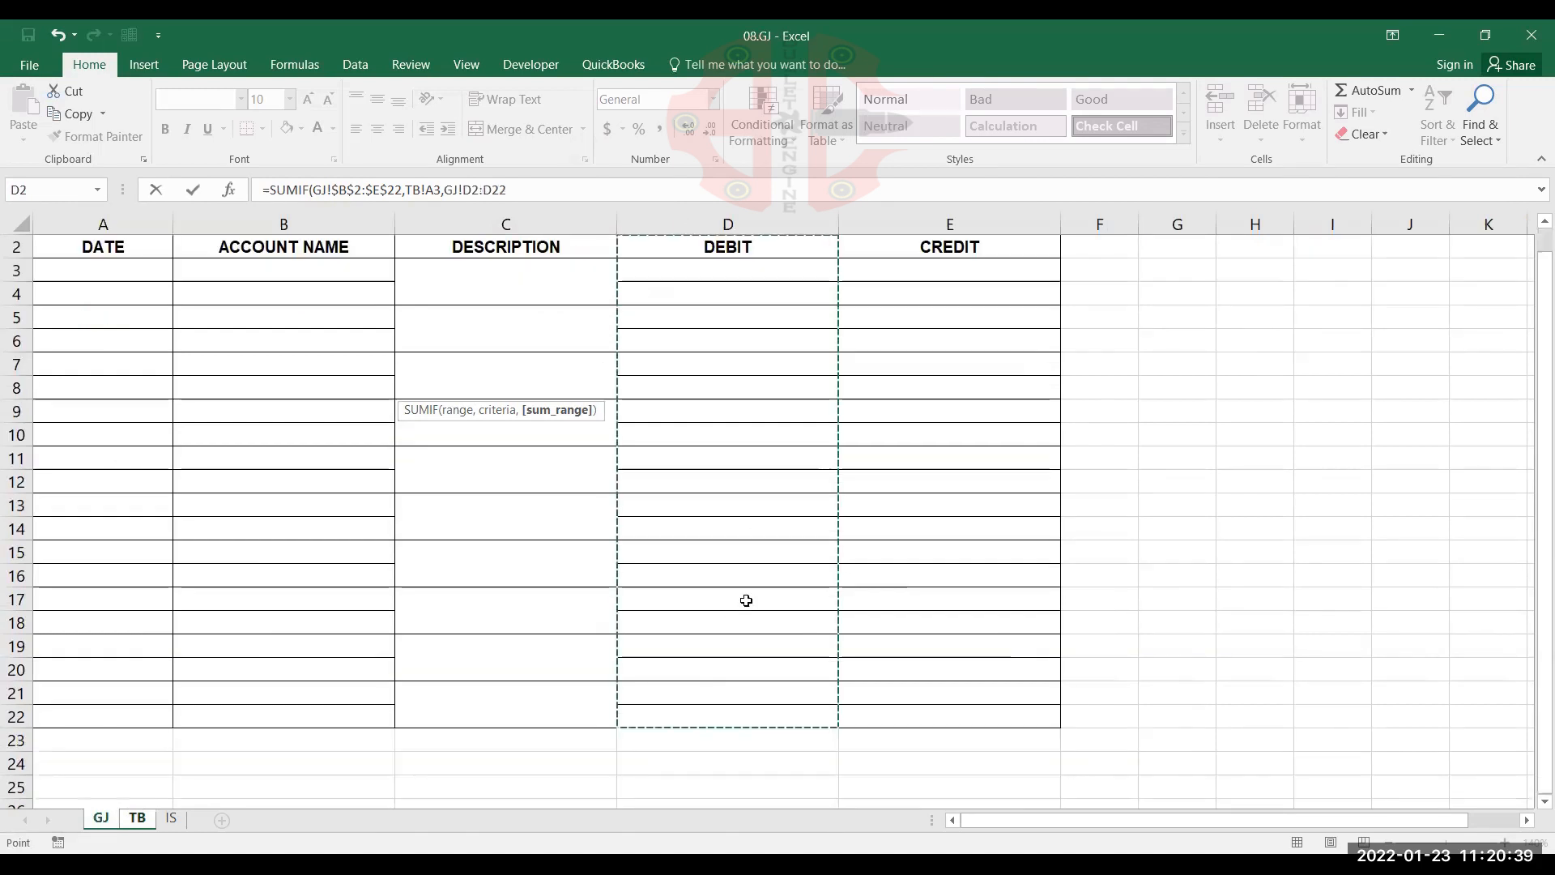
scroll(746, 594, "up", 1)
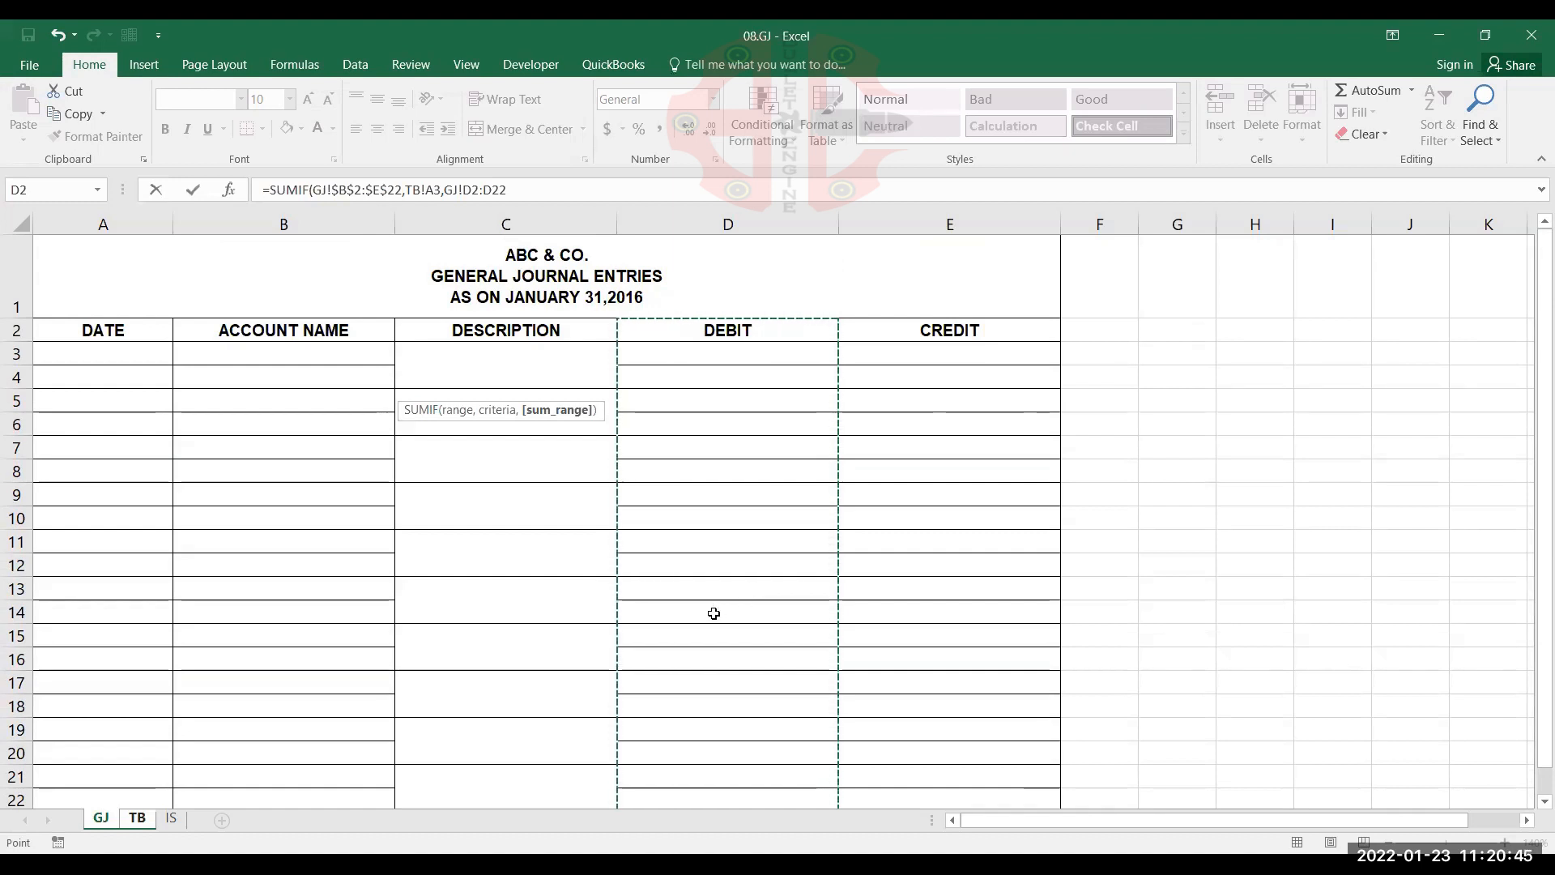
key("F4")
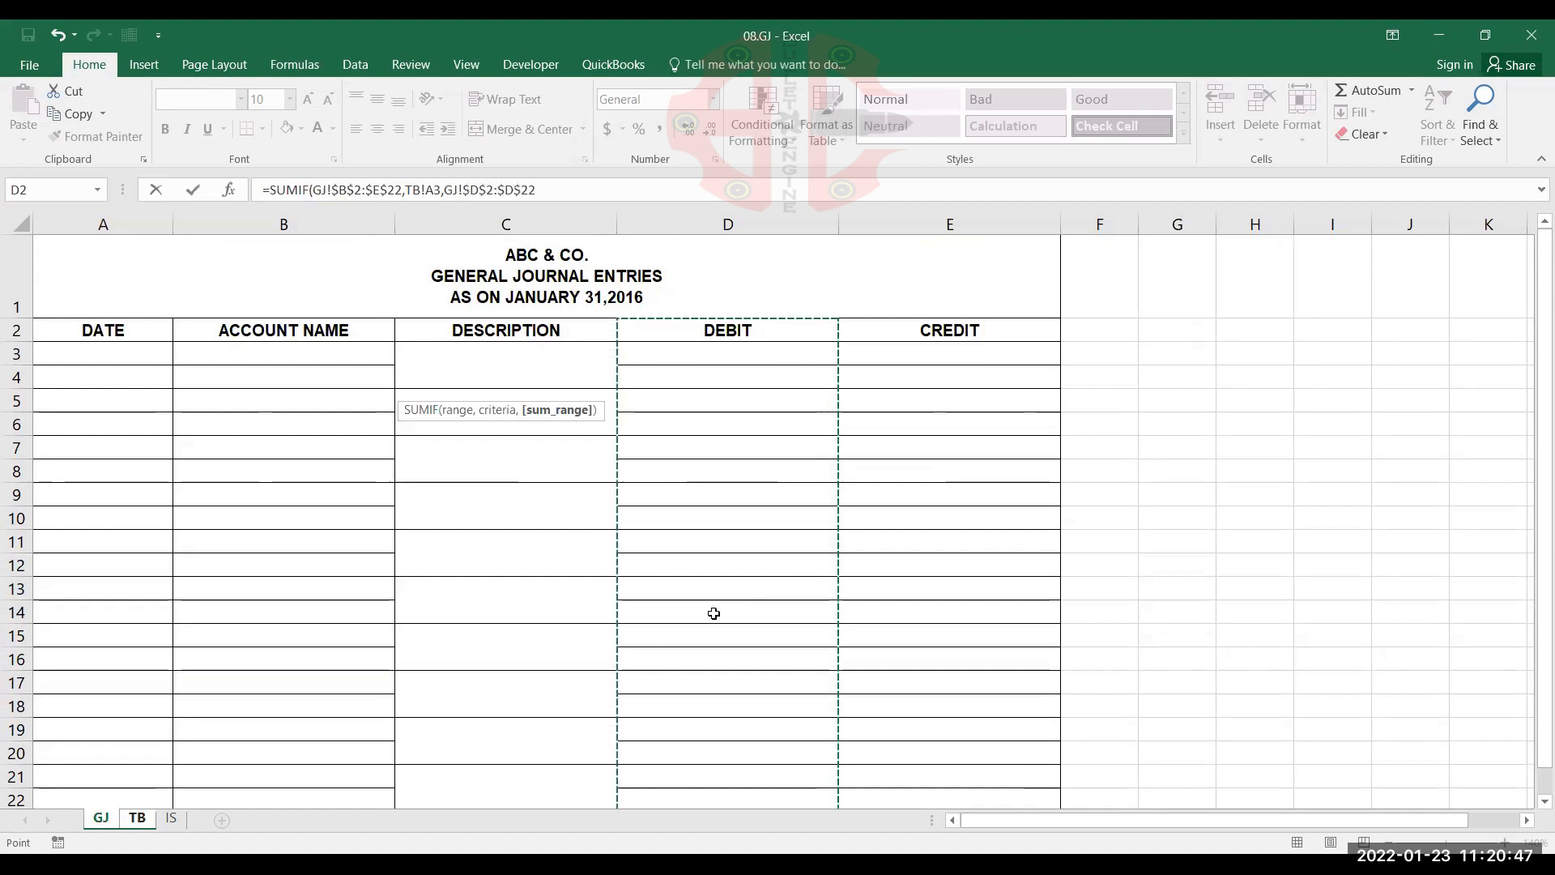
type(")")
key("Return")
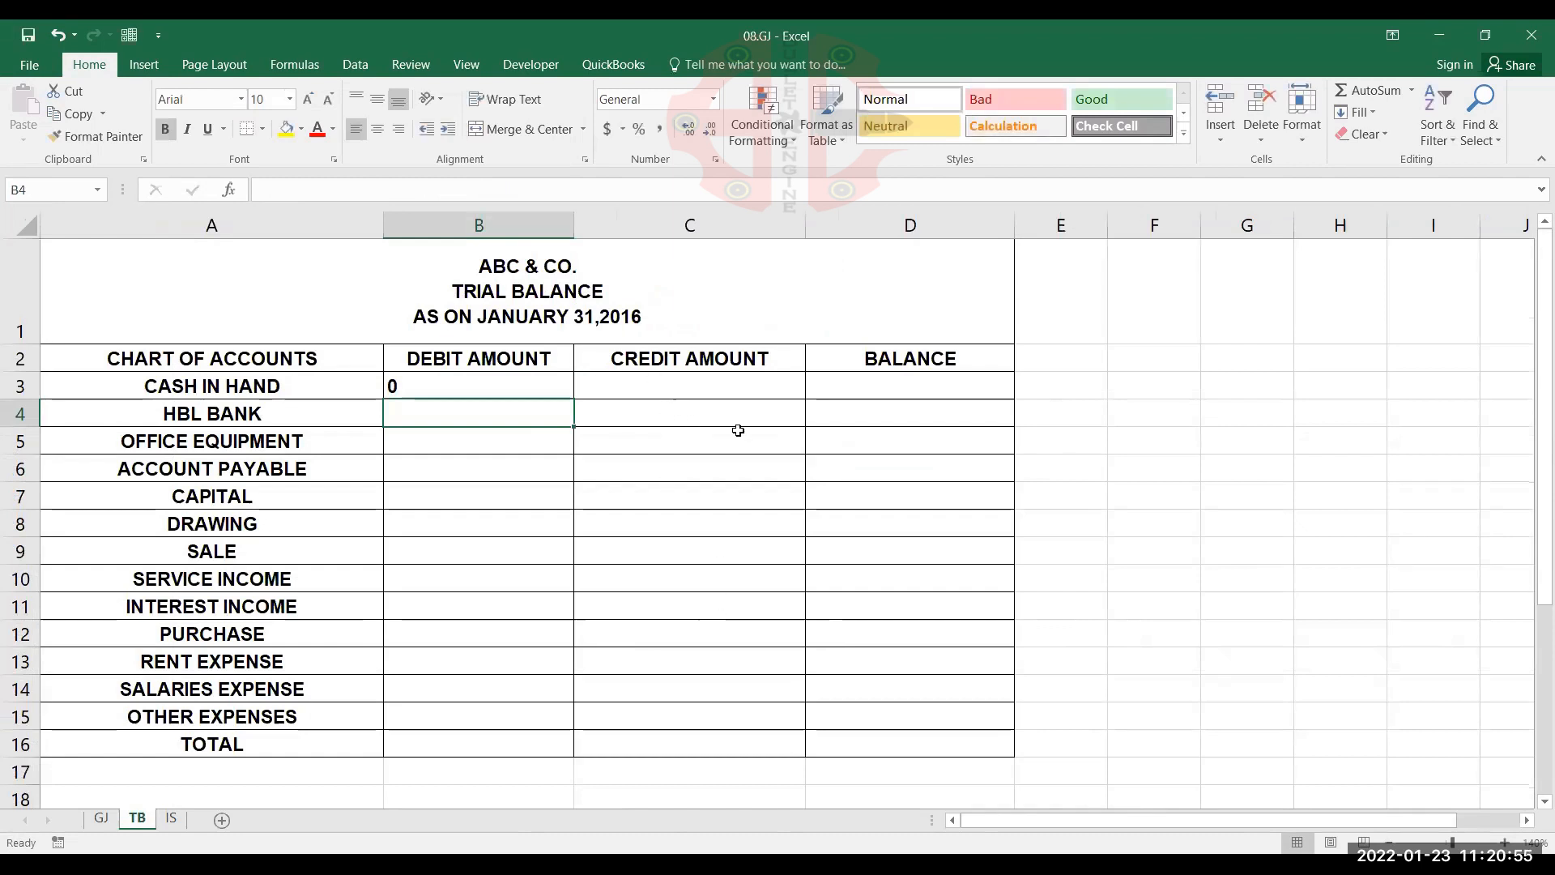
left_click(558, 389)
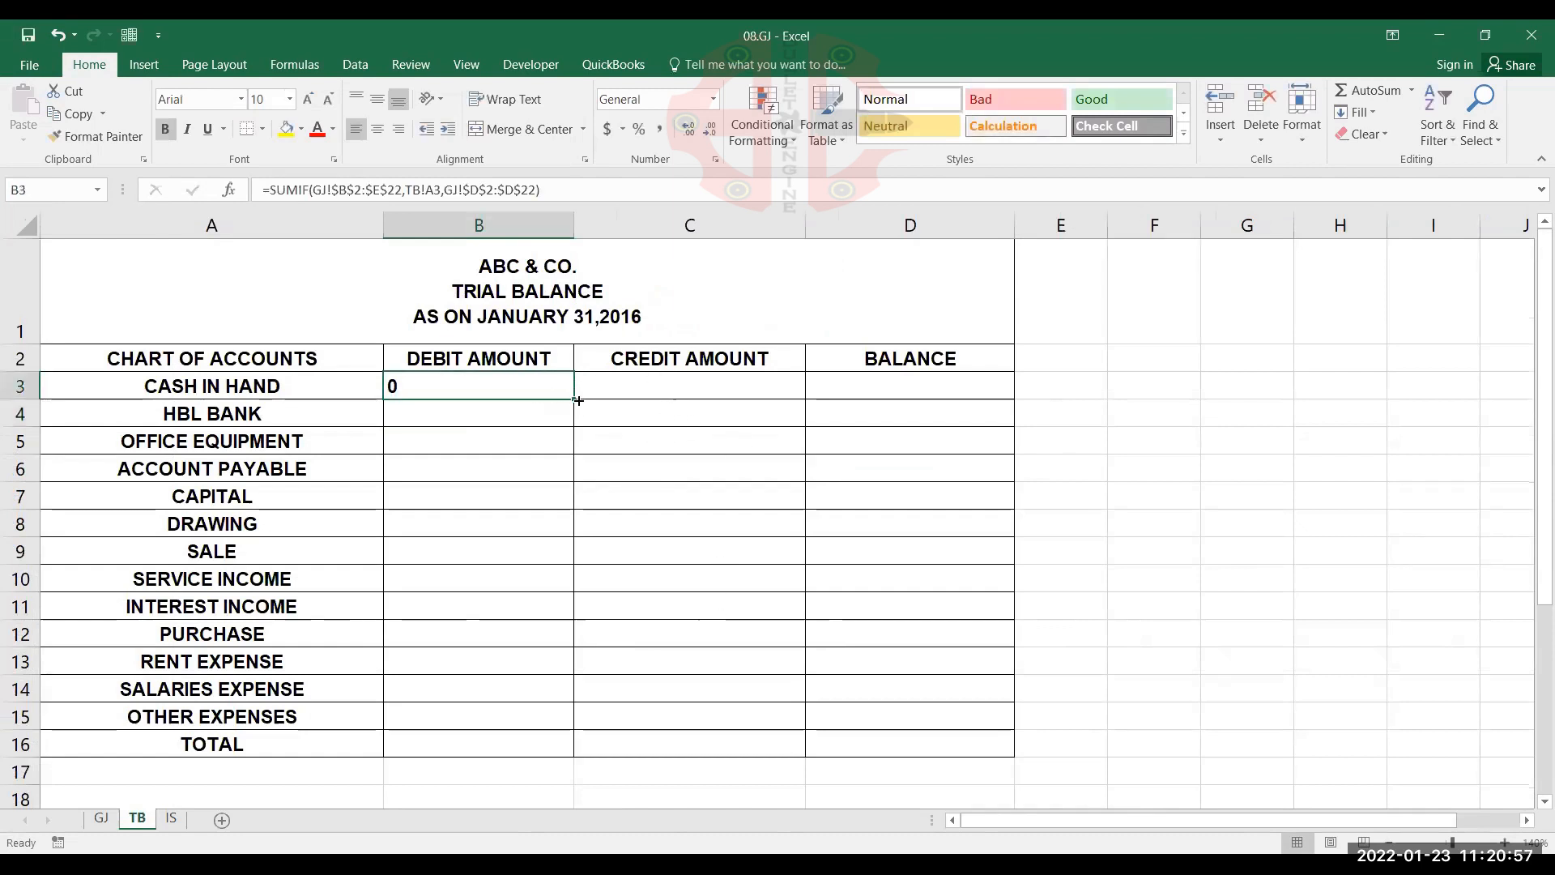
left_click_drag(578, 400, 554, 710)
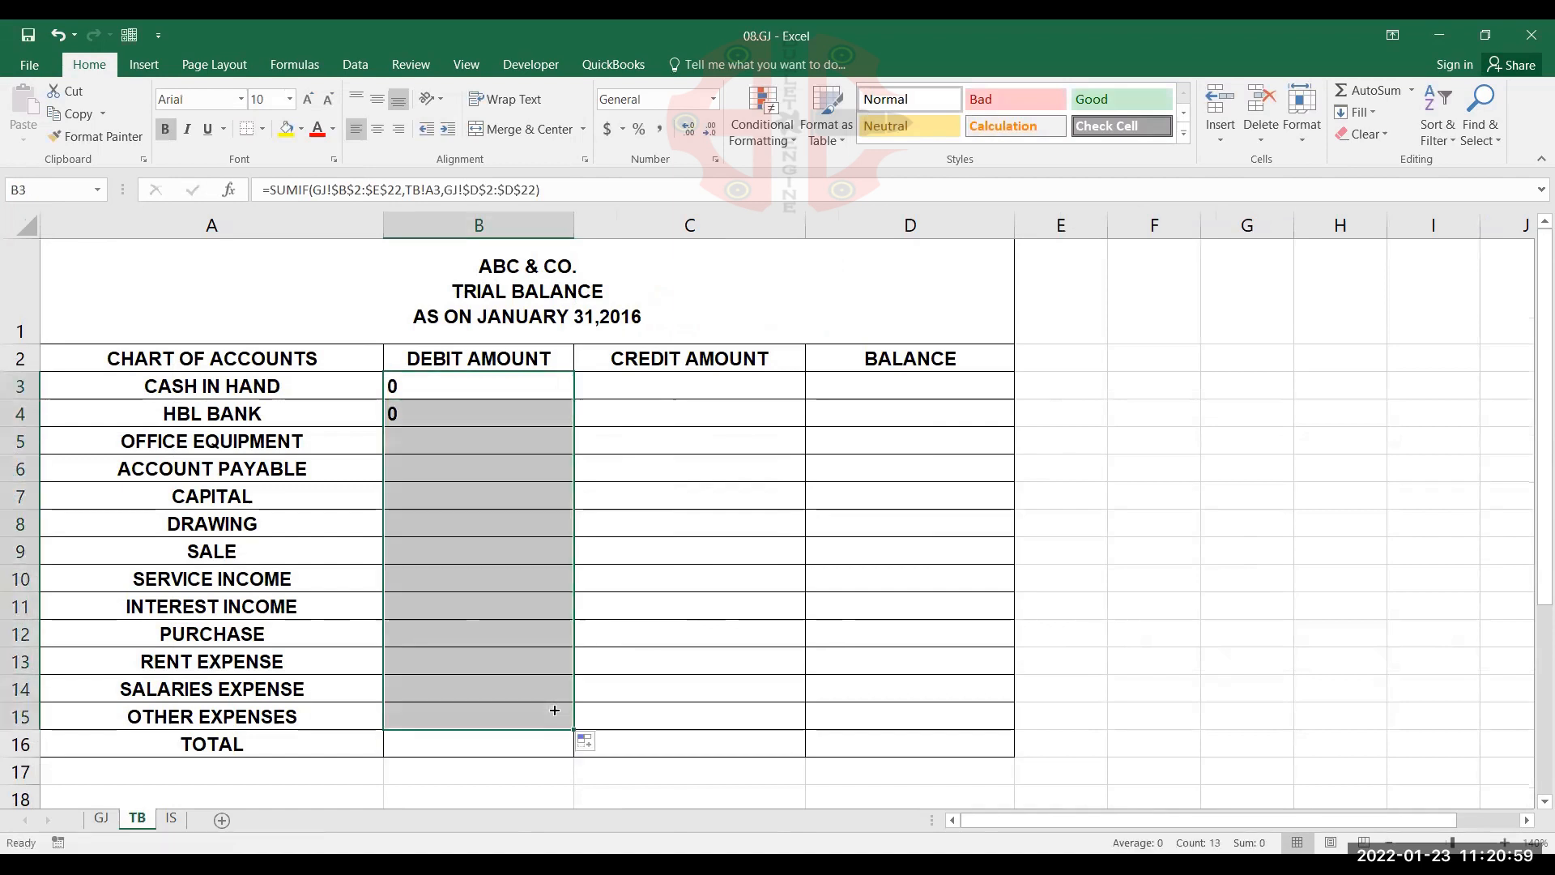
Start a SUMIF formula in credit amount cell C3 on TB with the absolute range GJ!$B$2:$E$22 as its first argument
left_click(715, 381)
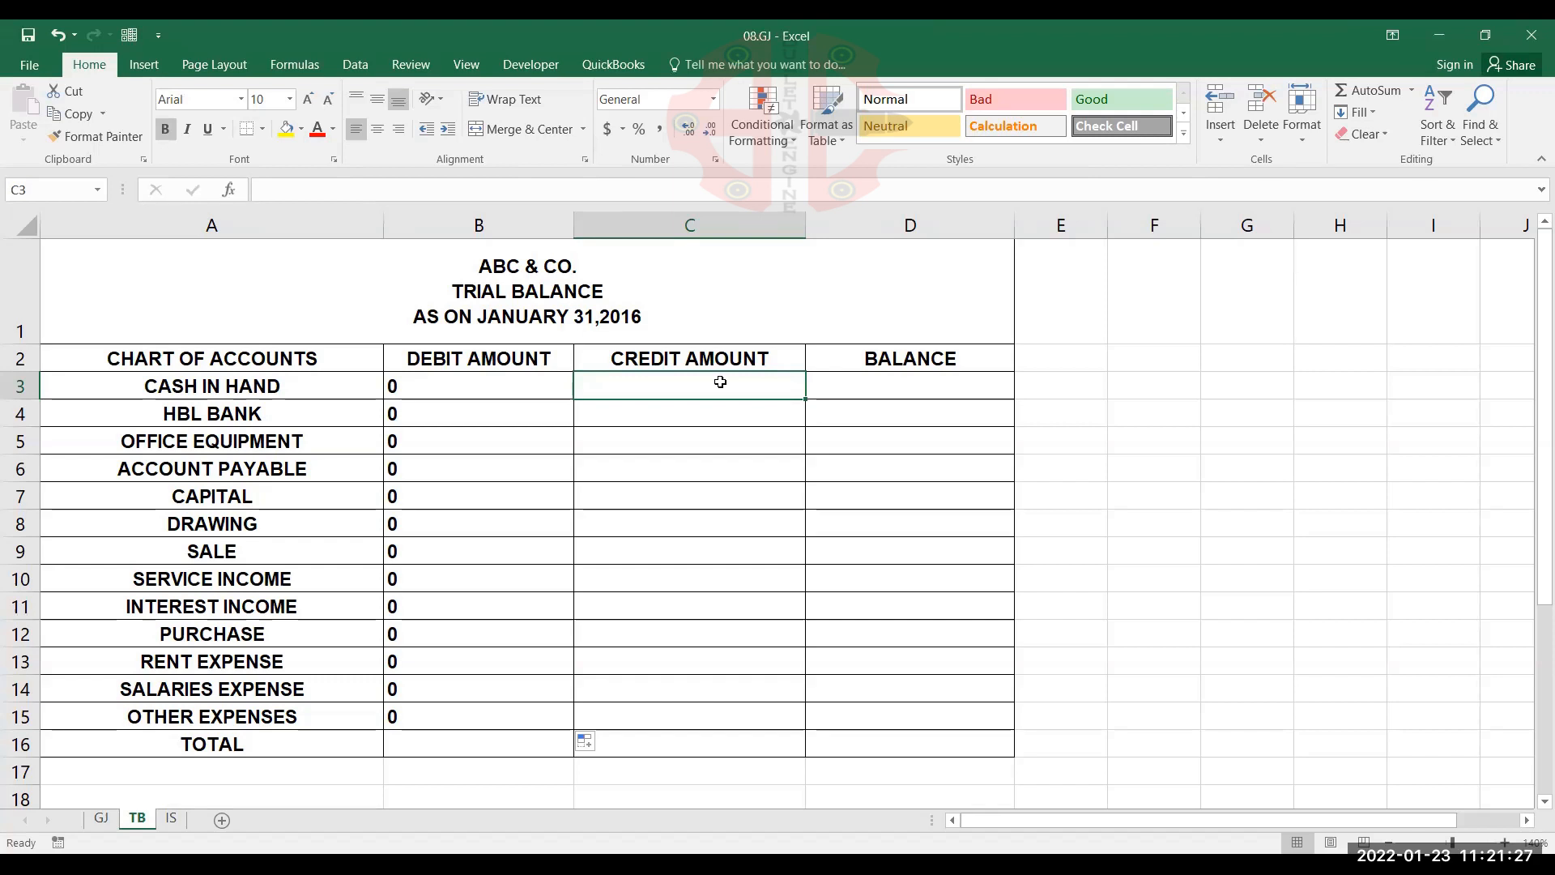
left_click(721, 382)
type("=")
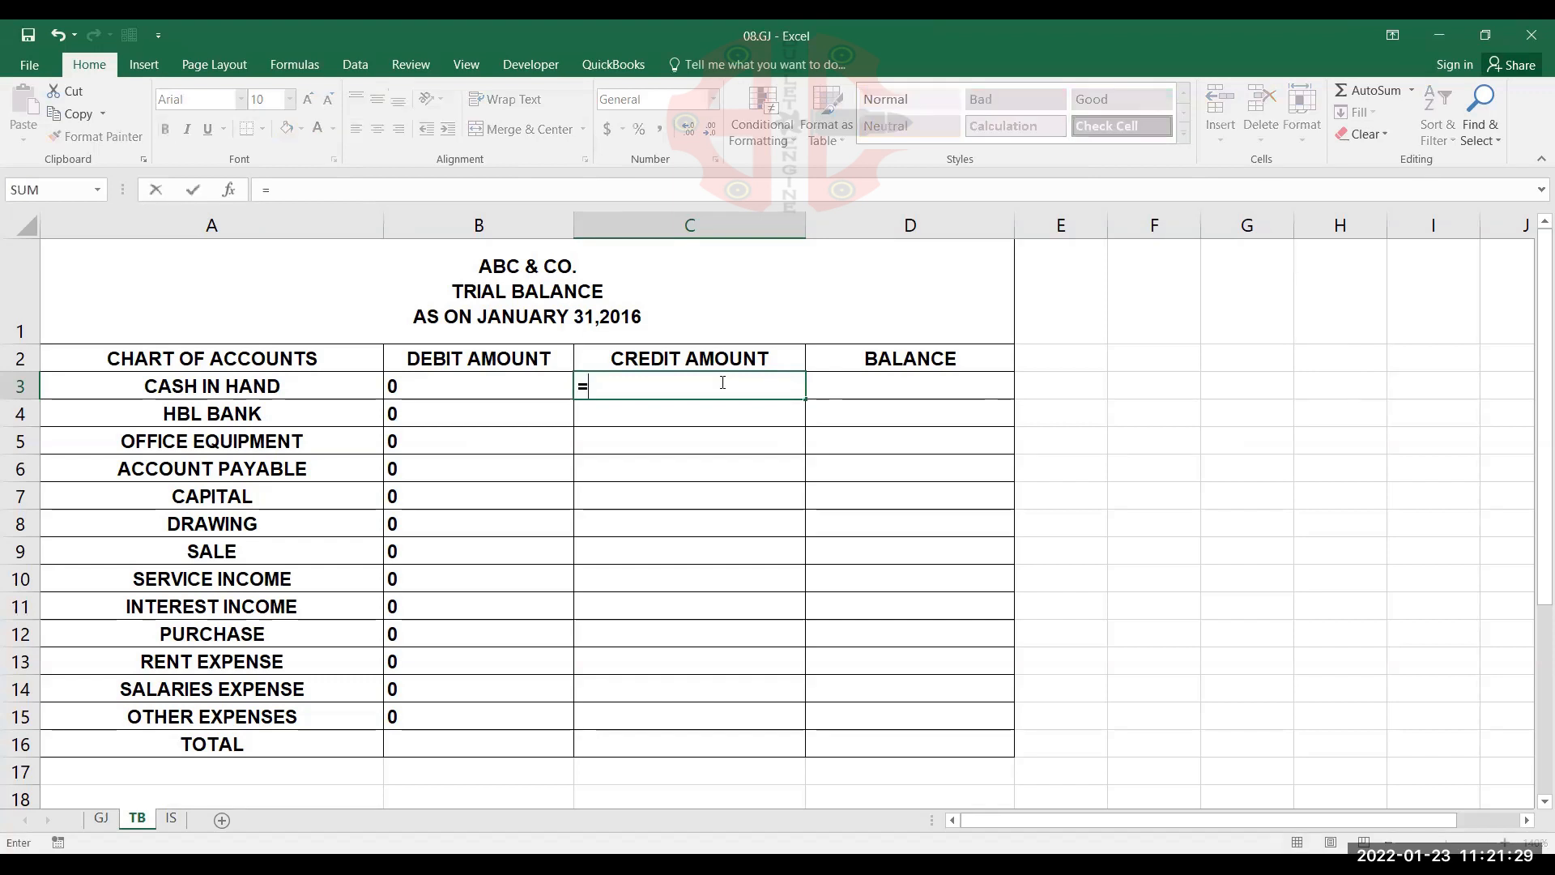
type("S")
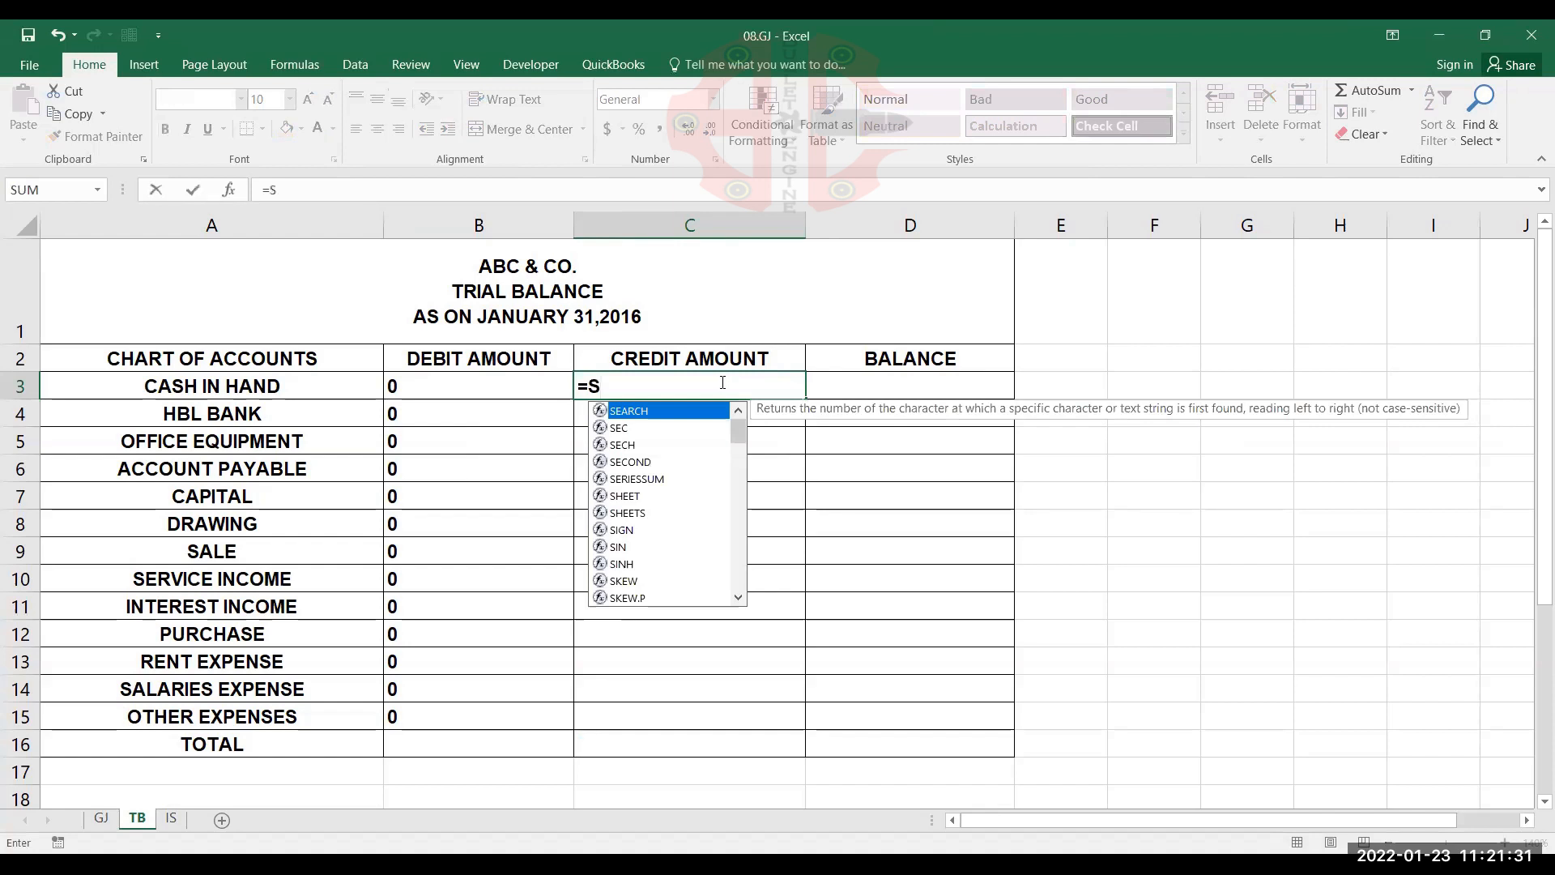
type("UMIF")
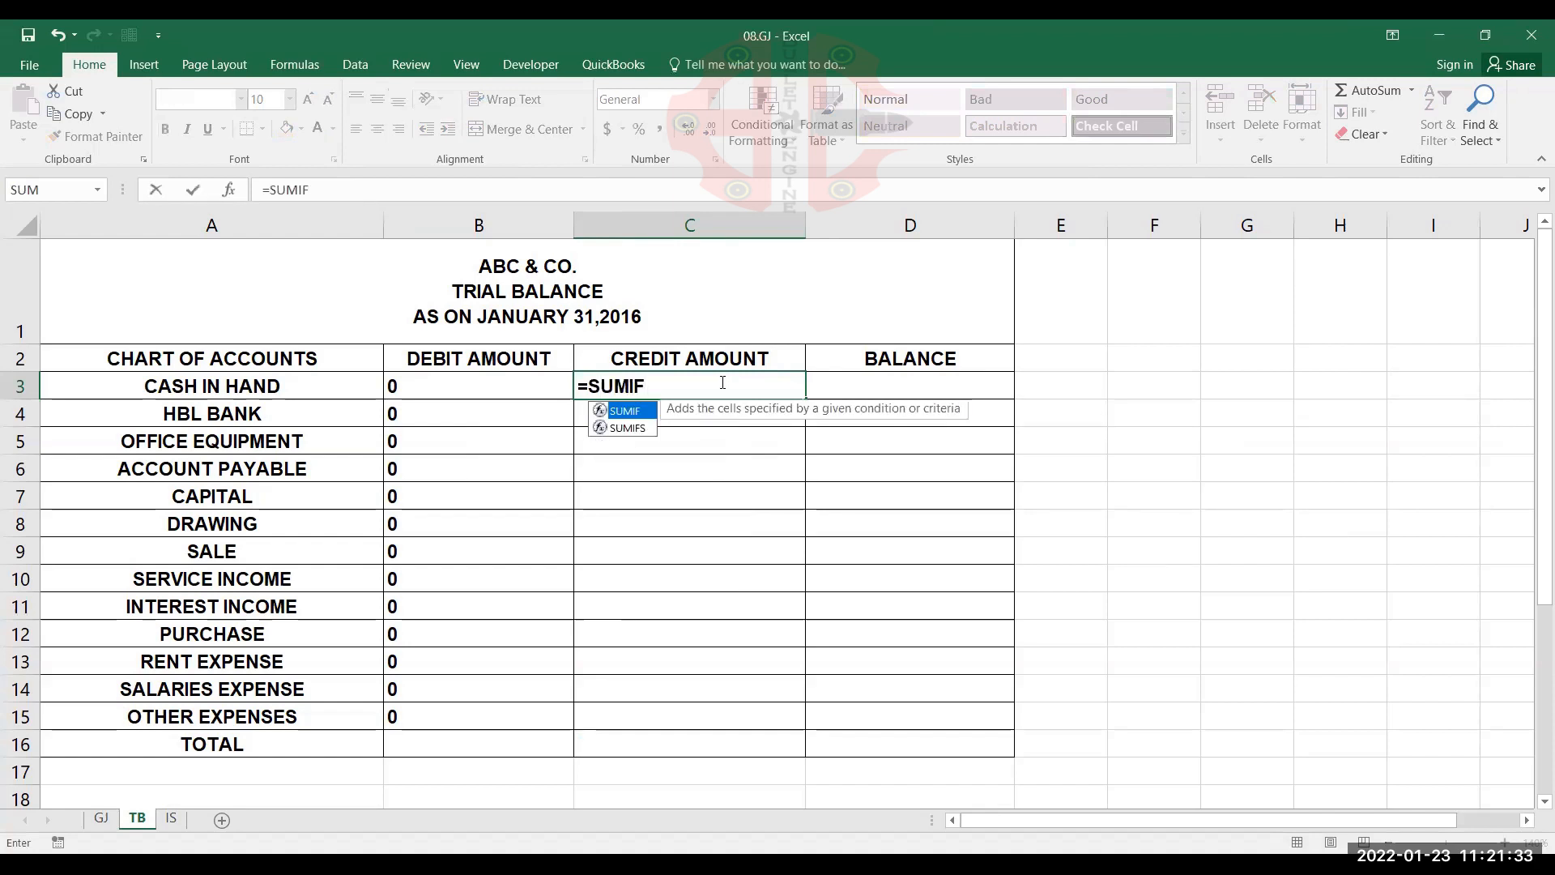
type("(")
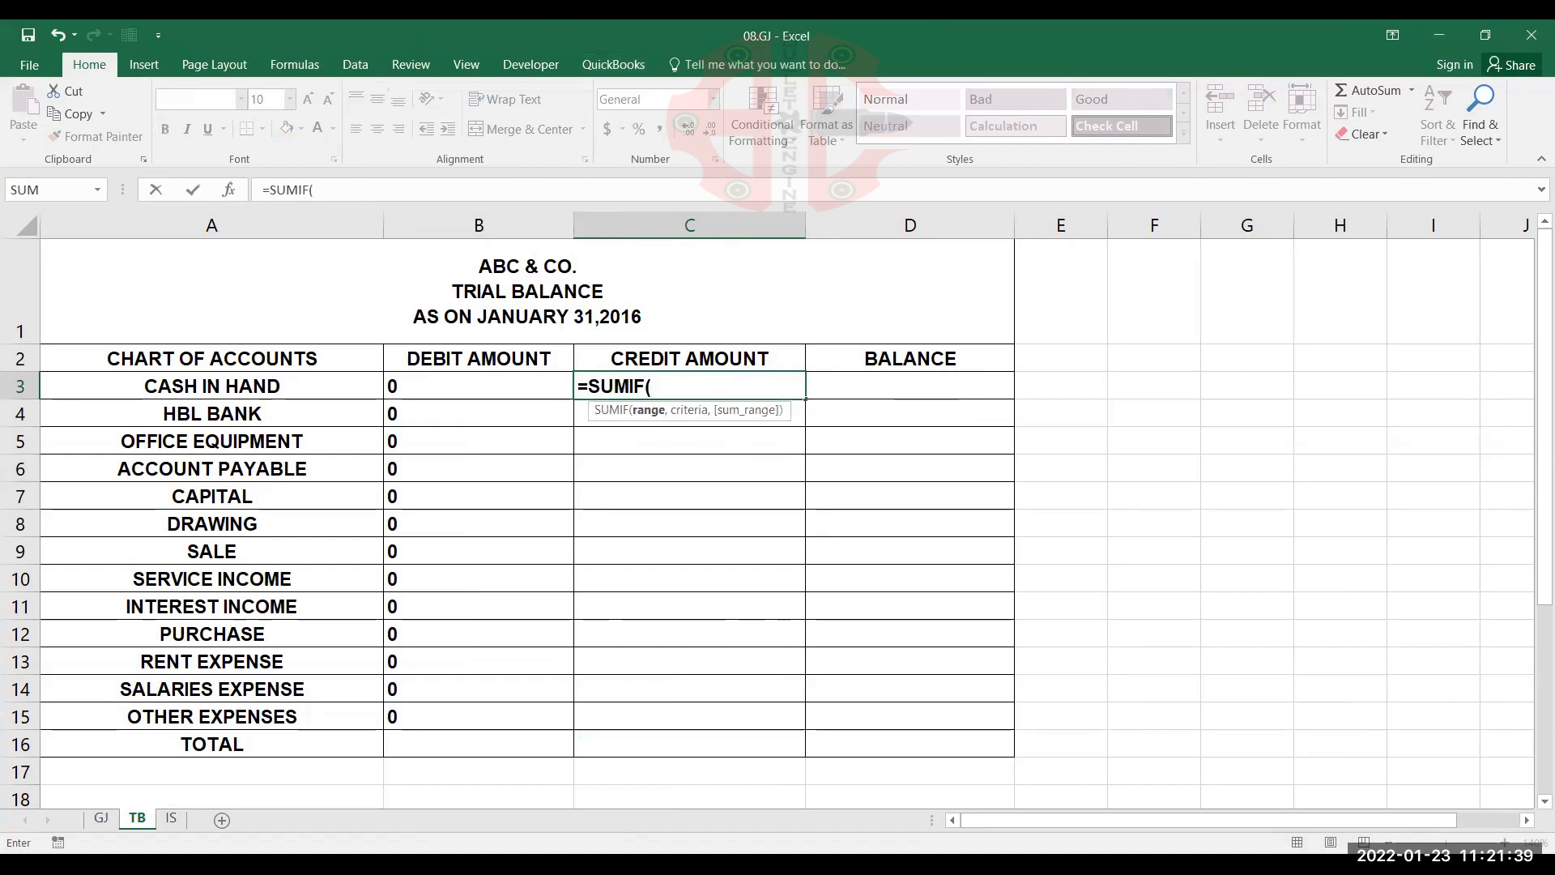
left_click(101, 818)
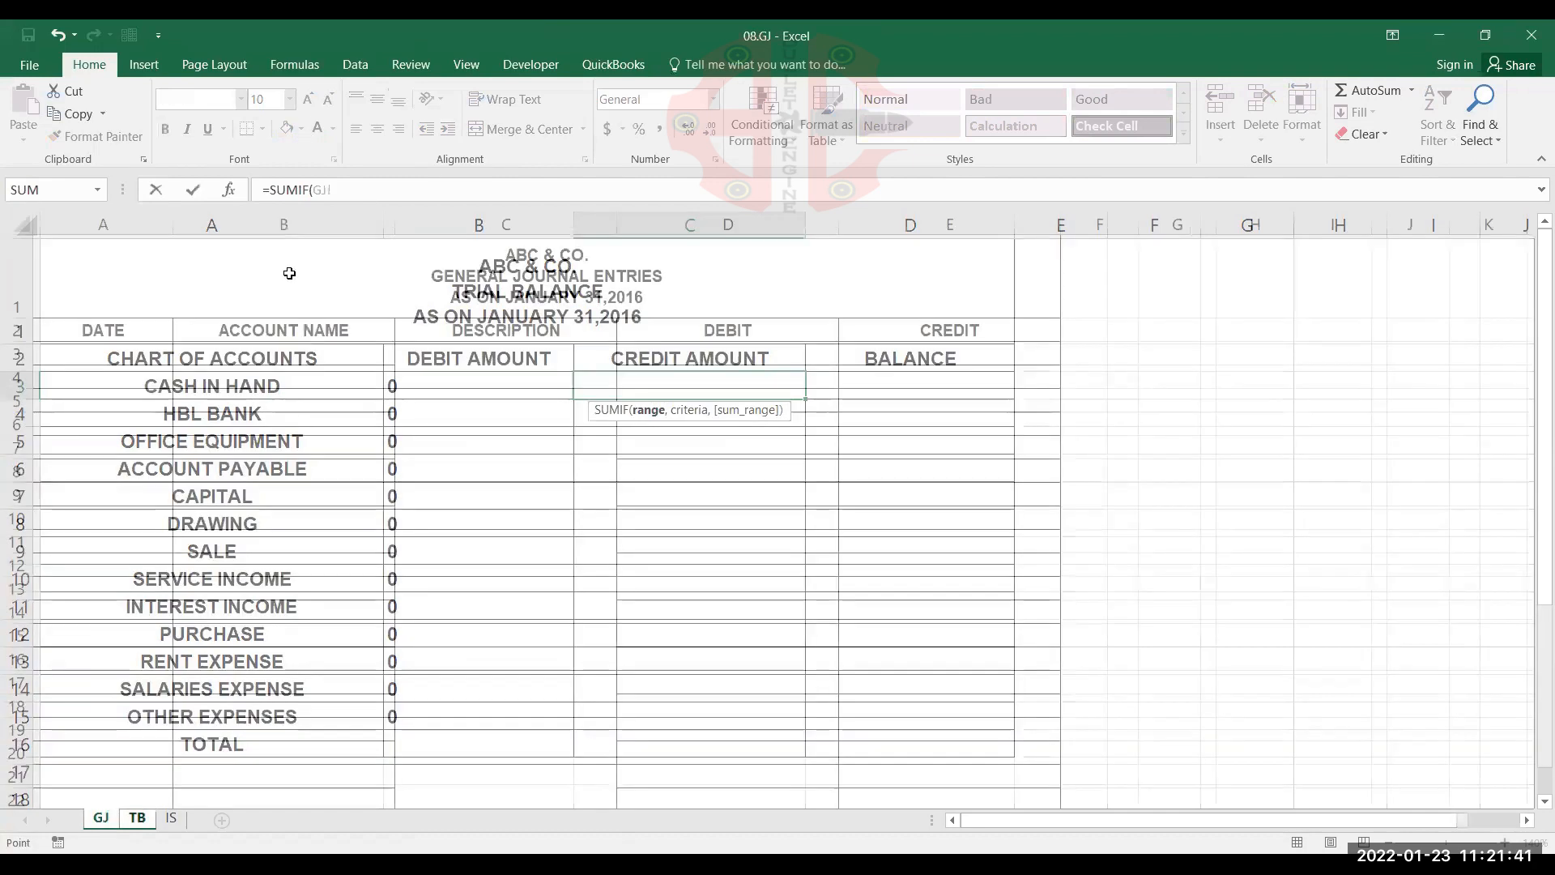
left_click(283, 327)
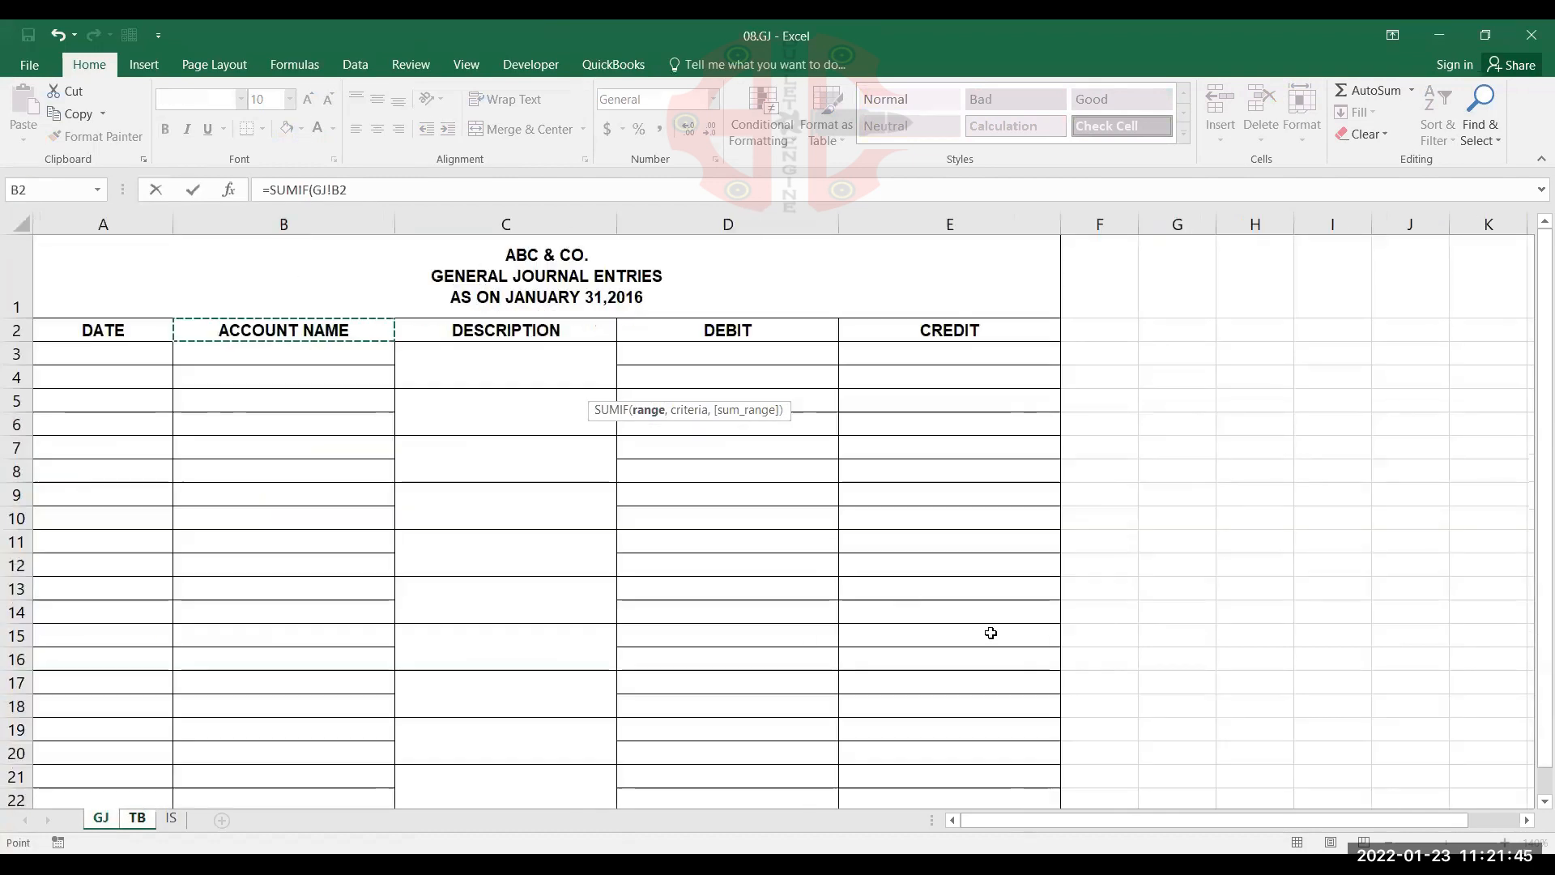
key("ctrl+shift+End")
scroll(852, 524, "up", 2)
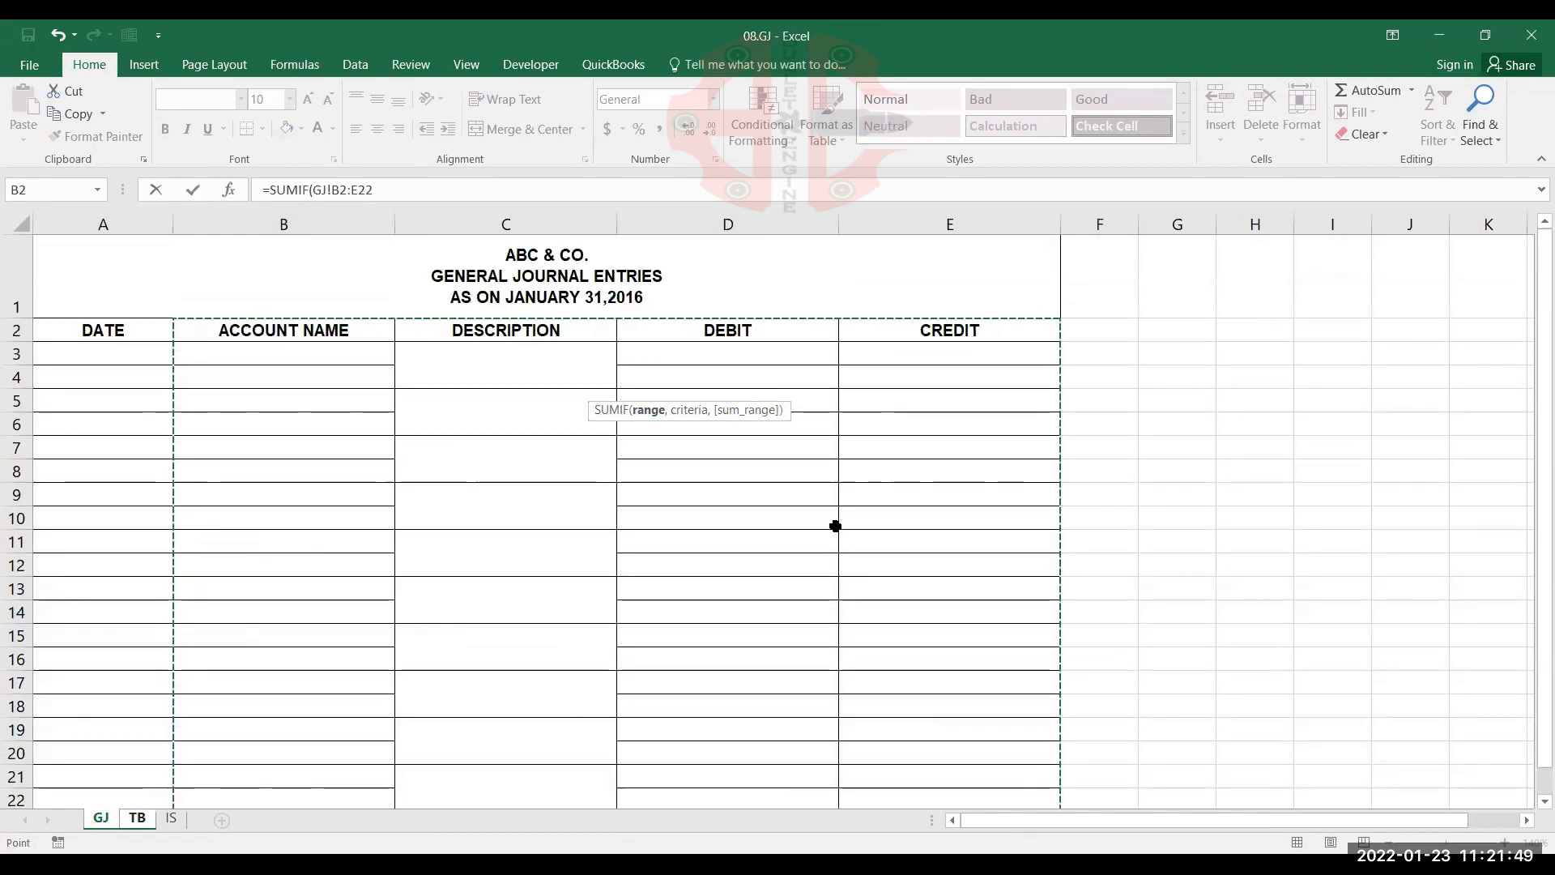
key("F4")
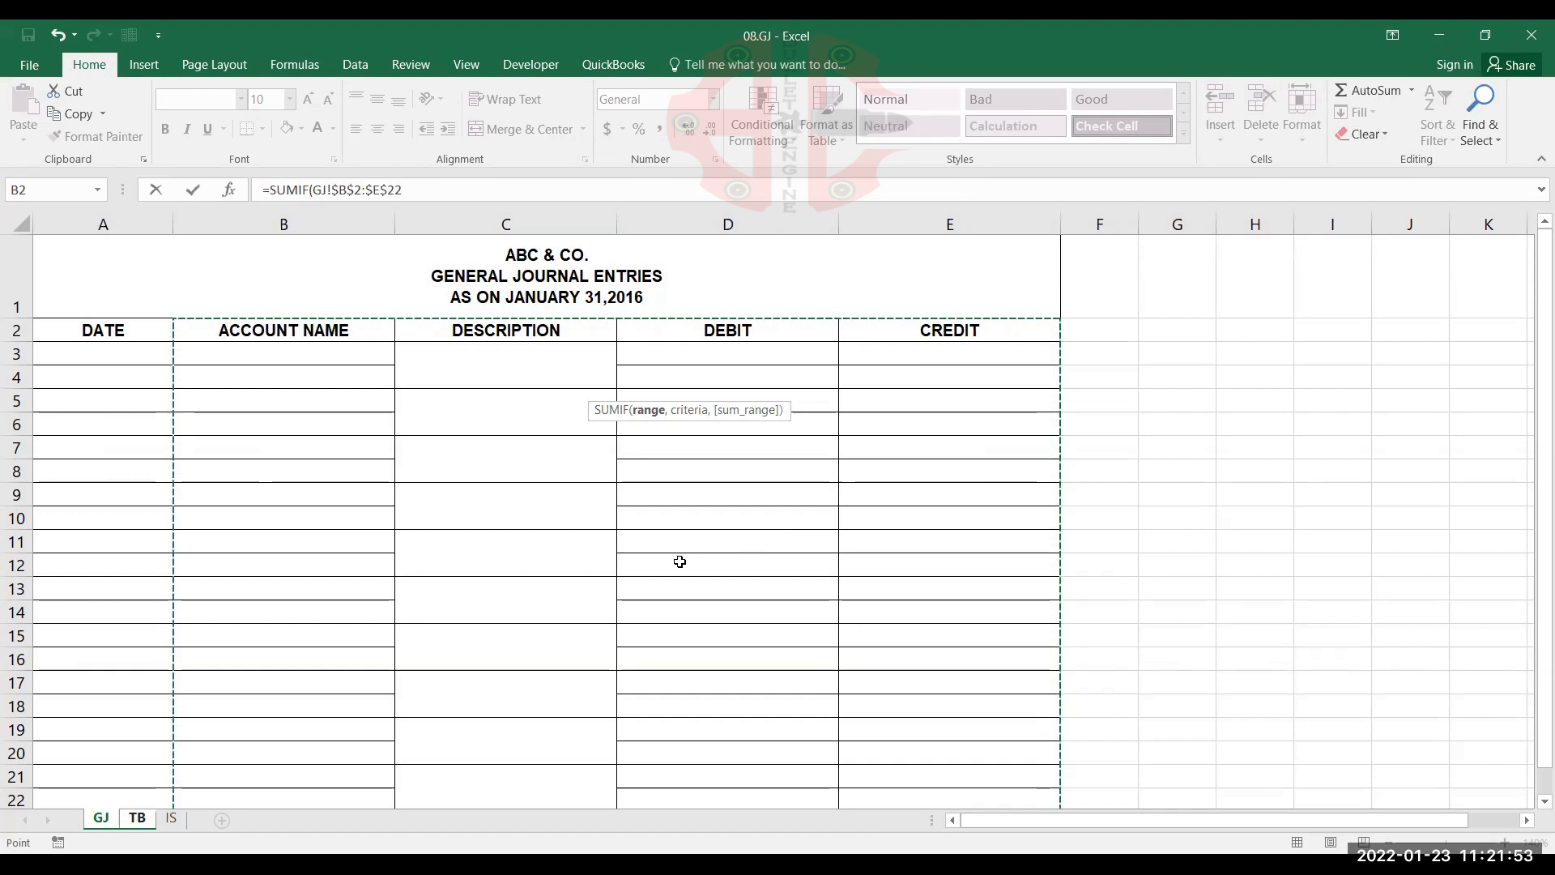
type(",")
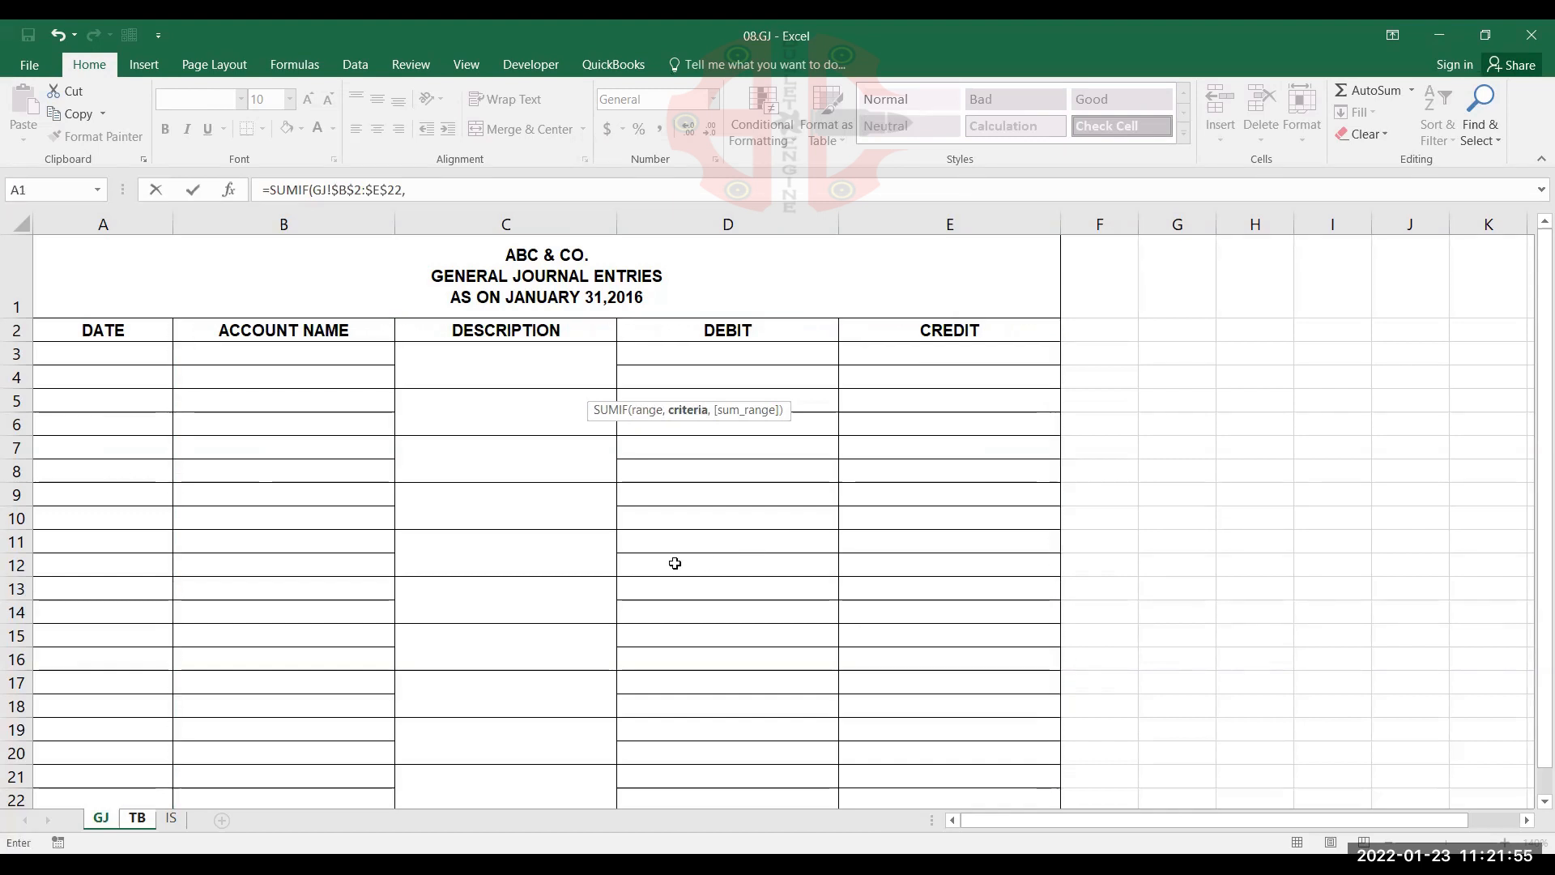
Add TB!A3, the CASH IN HAND account name, as the criteria of the SUMIF formula in C3
left_click(138, 819)
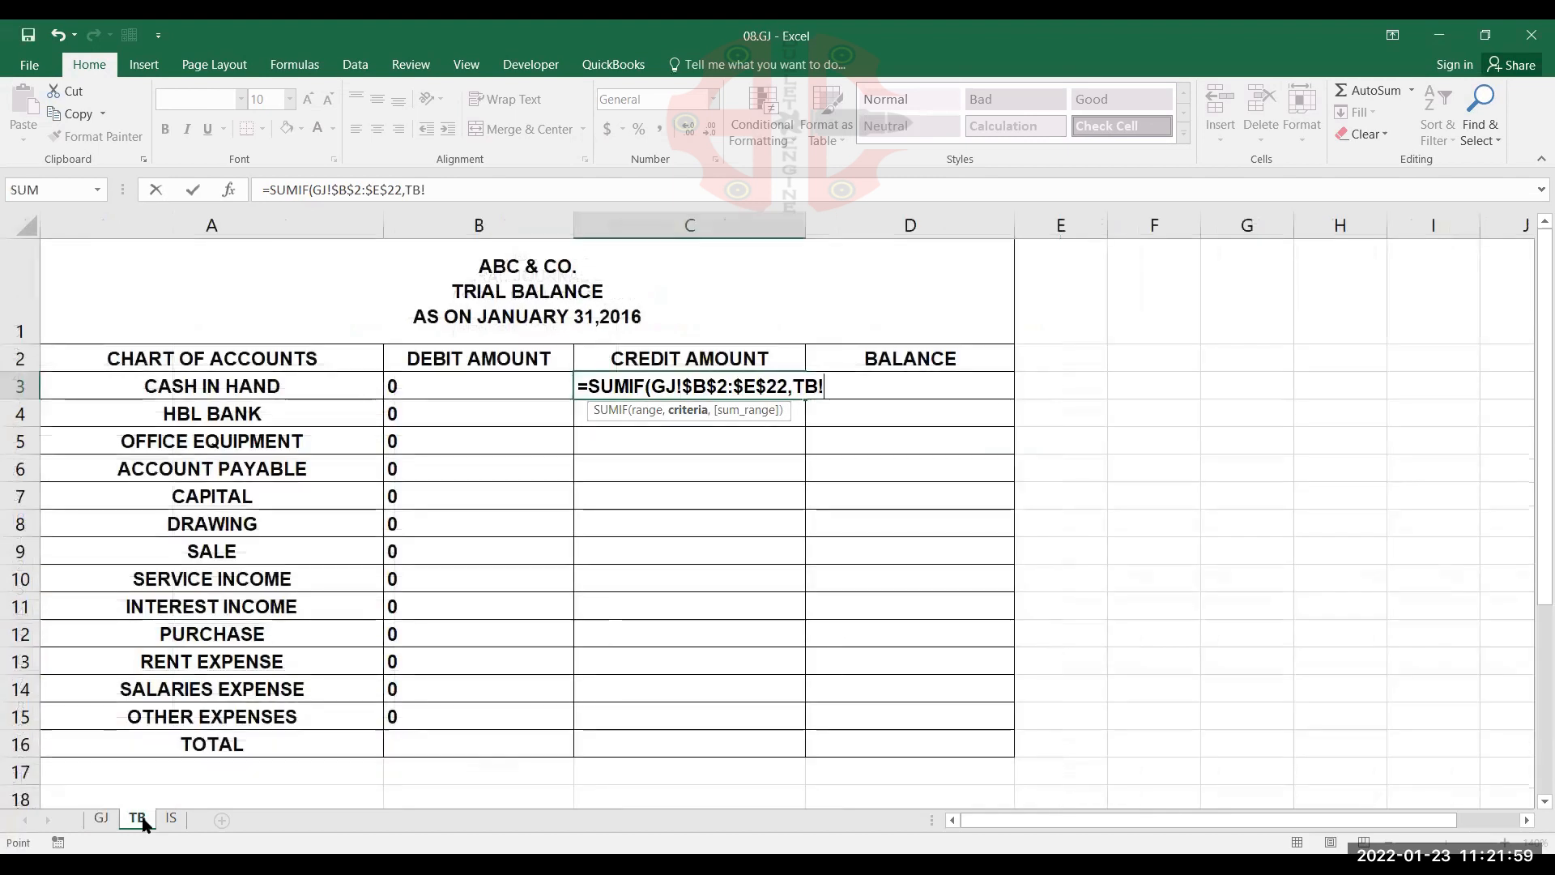
left_click(362, 388)
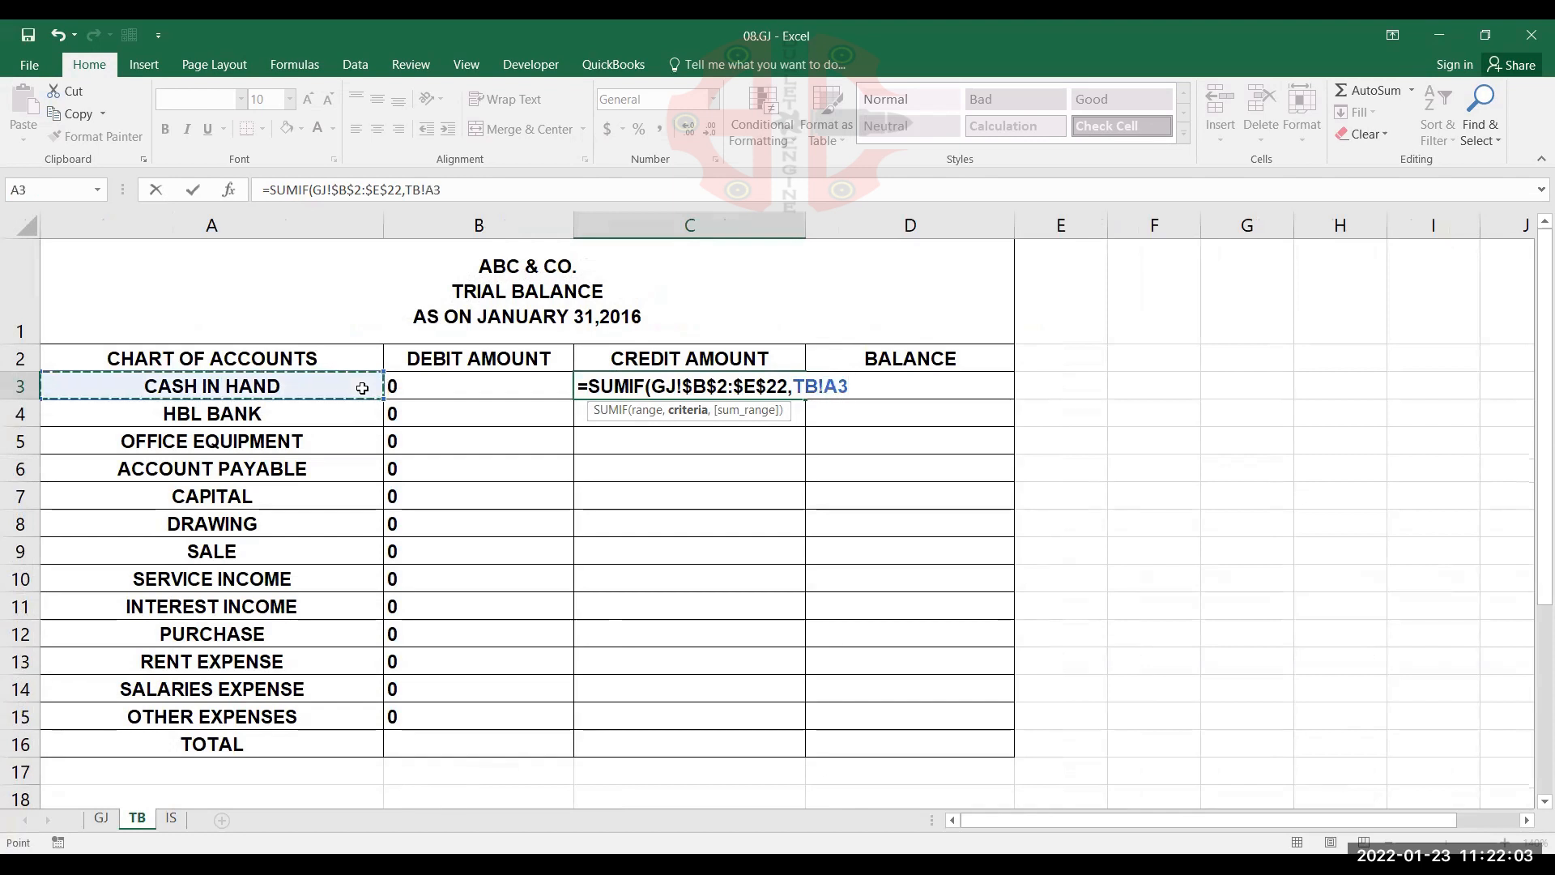
type(",")
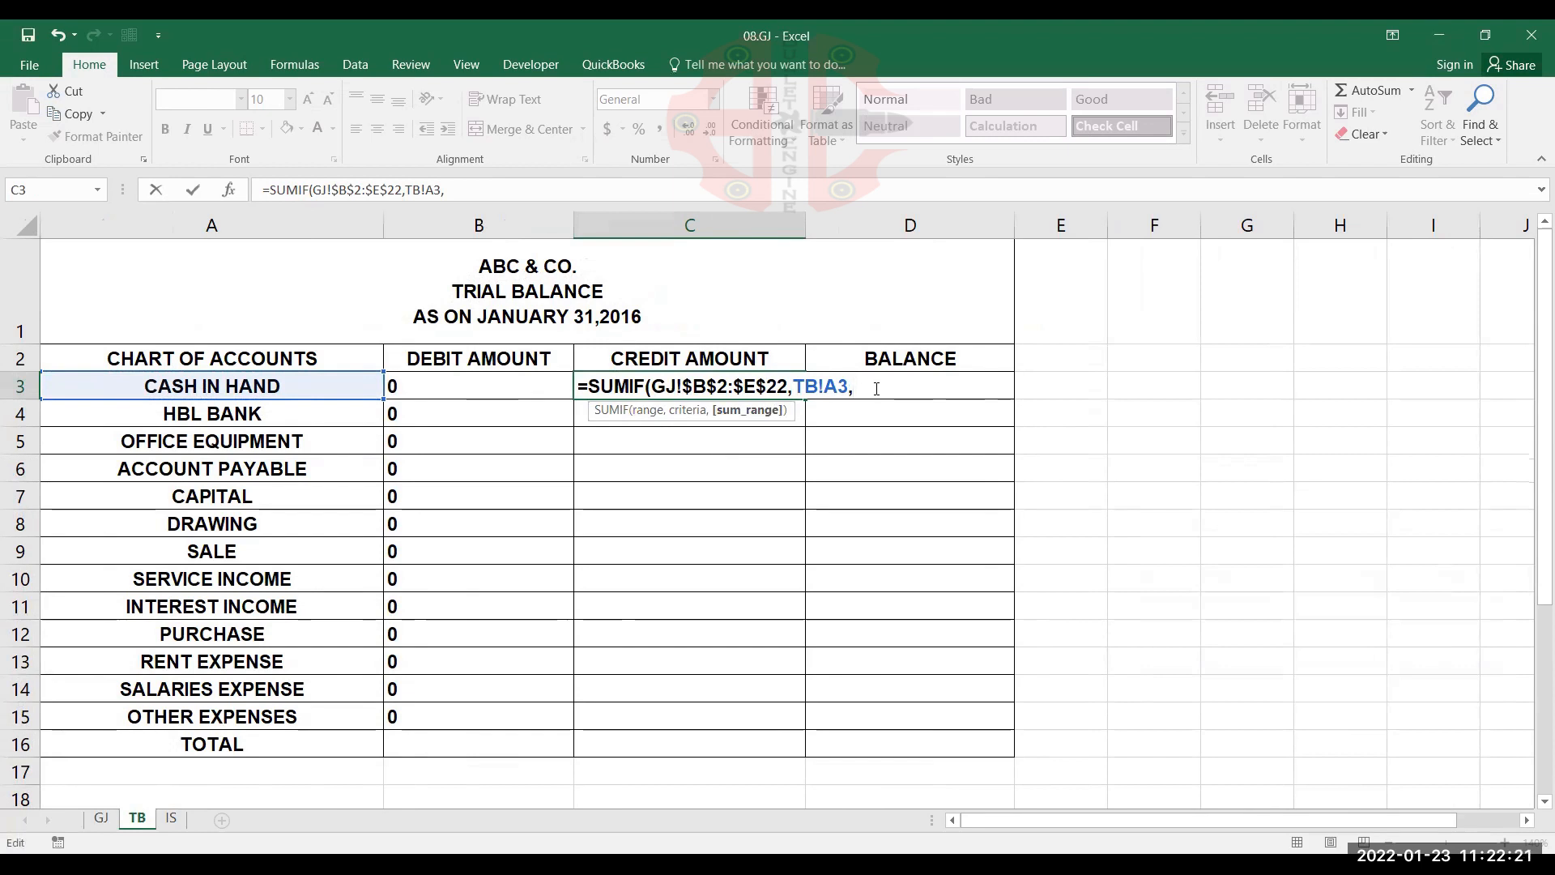
Complete the C3 SUMIF with the absolute credit range GJ!$E$2:$E$22 as sum range and copy it down through OTHER EXPENSES in C15
left_click(101, 820)
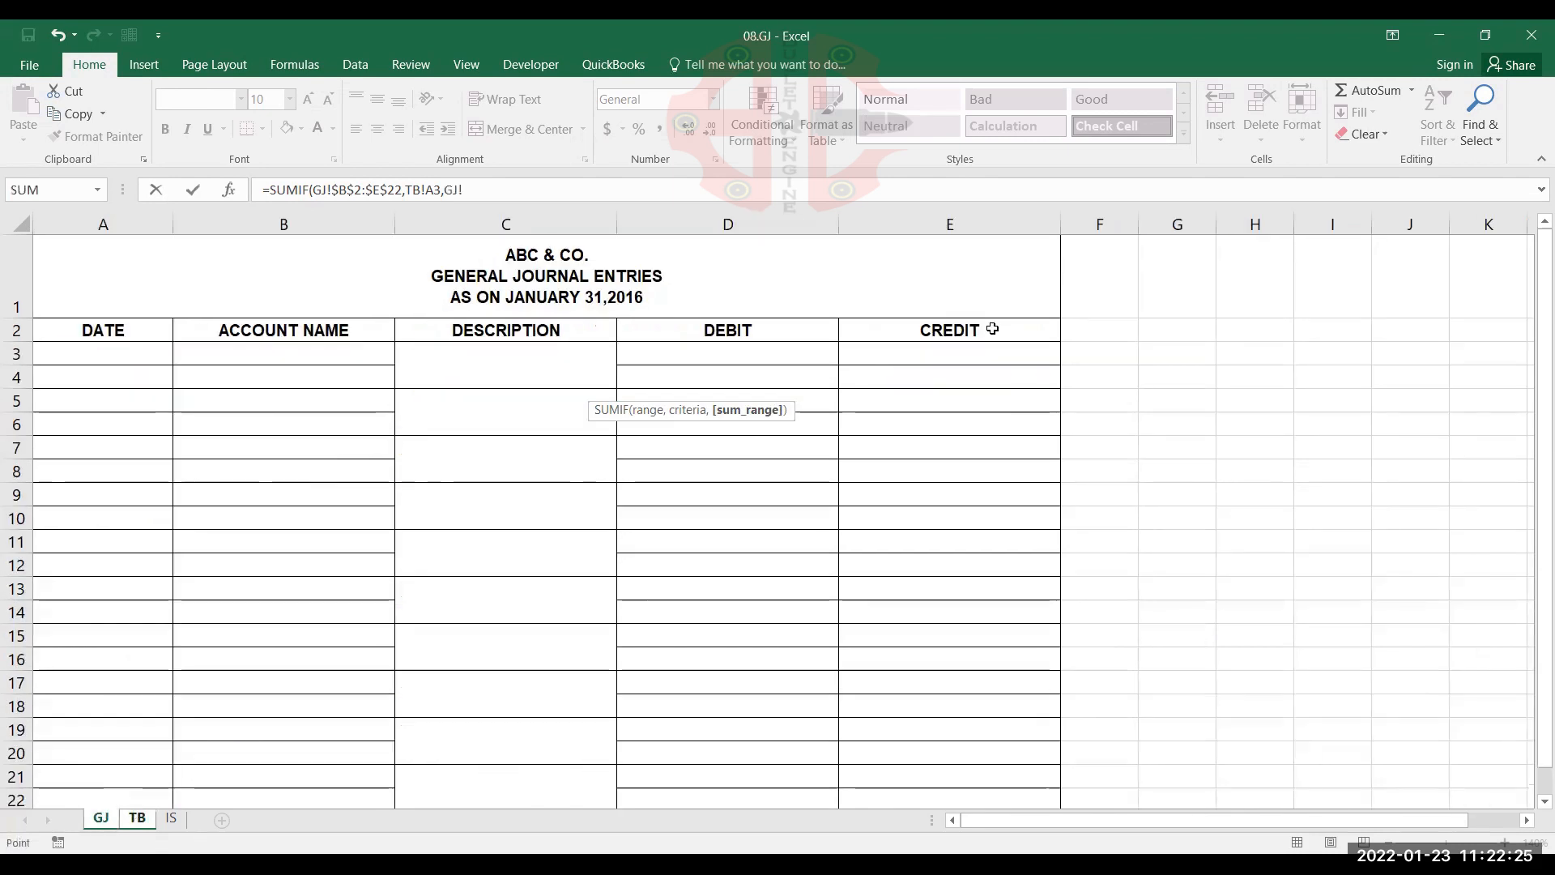
left_click(992, 335)
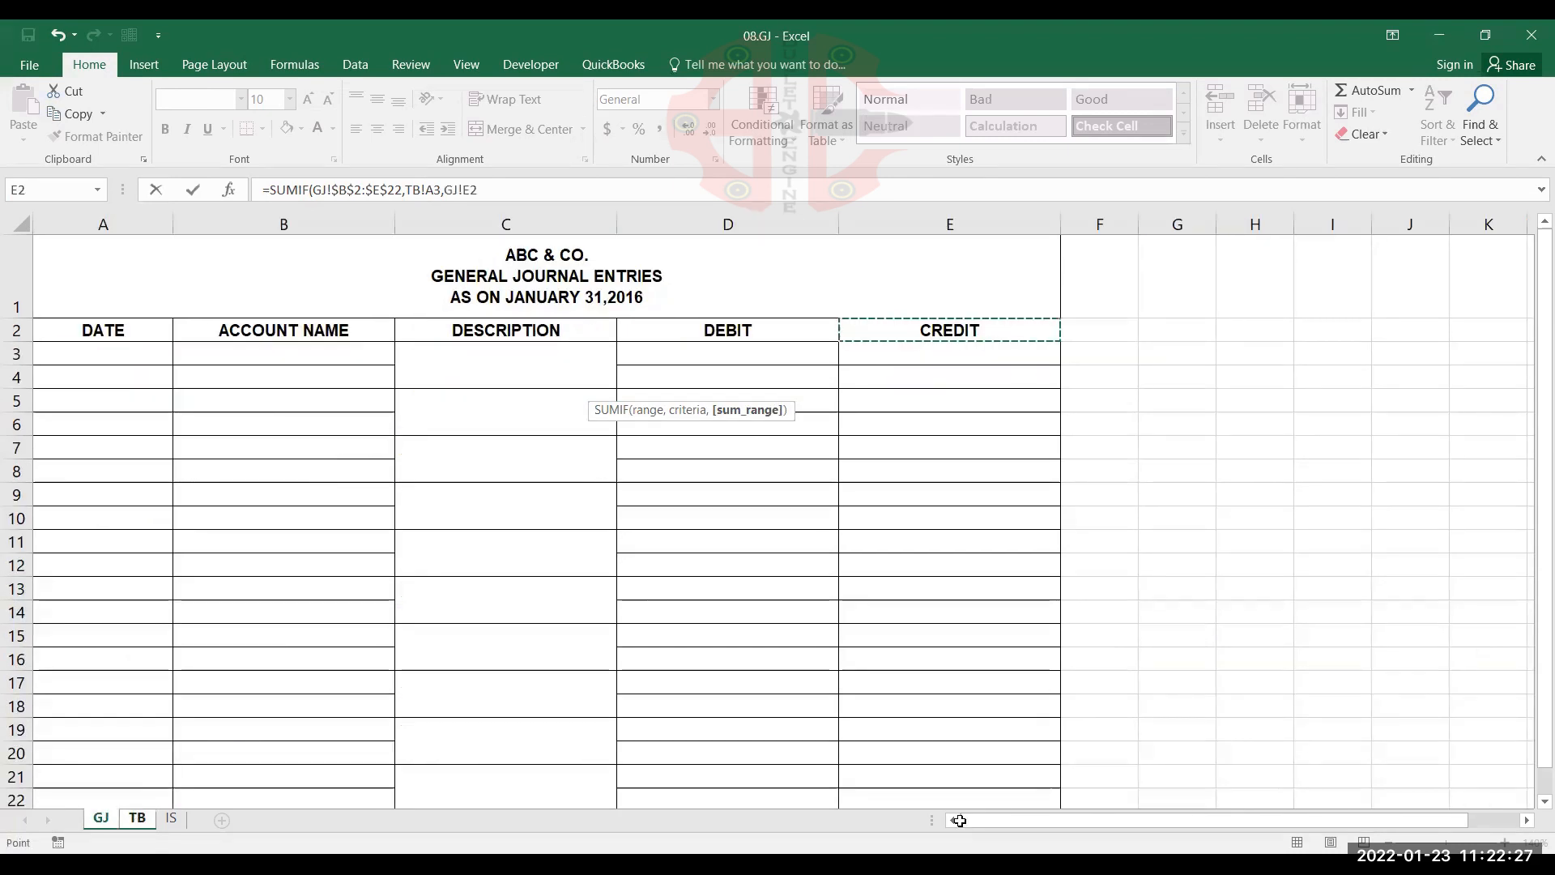
key("ctrl+shift+Down")
scroll(967, 490, "up", 1)
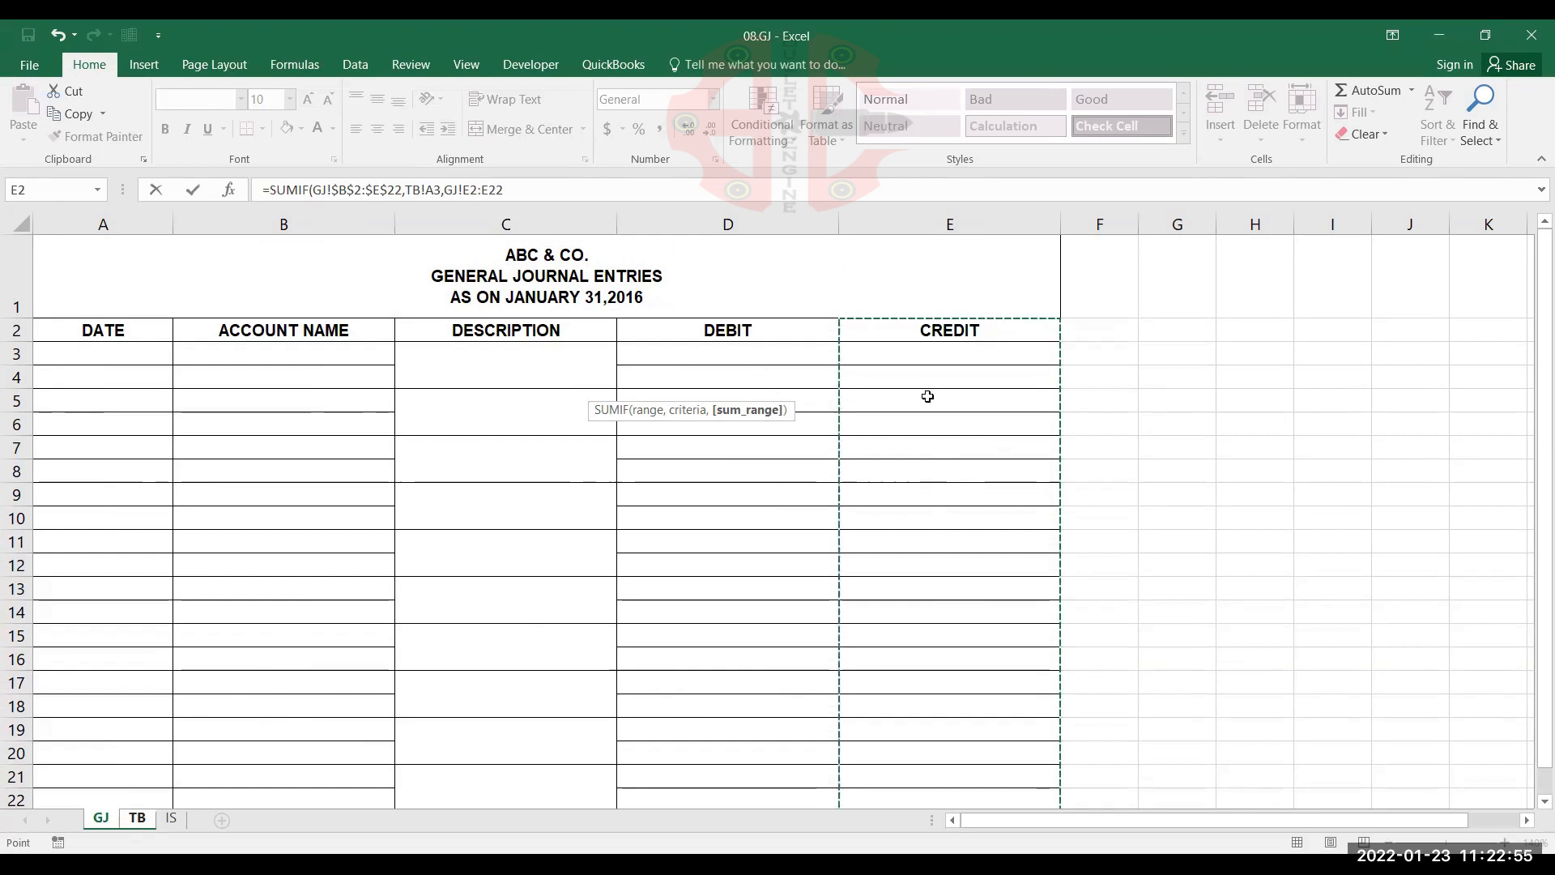
key("F4")
type(")")
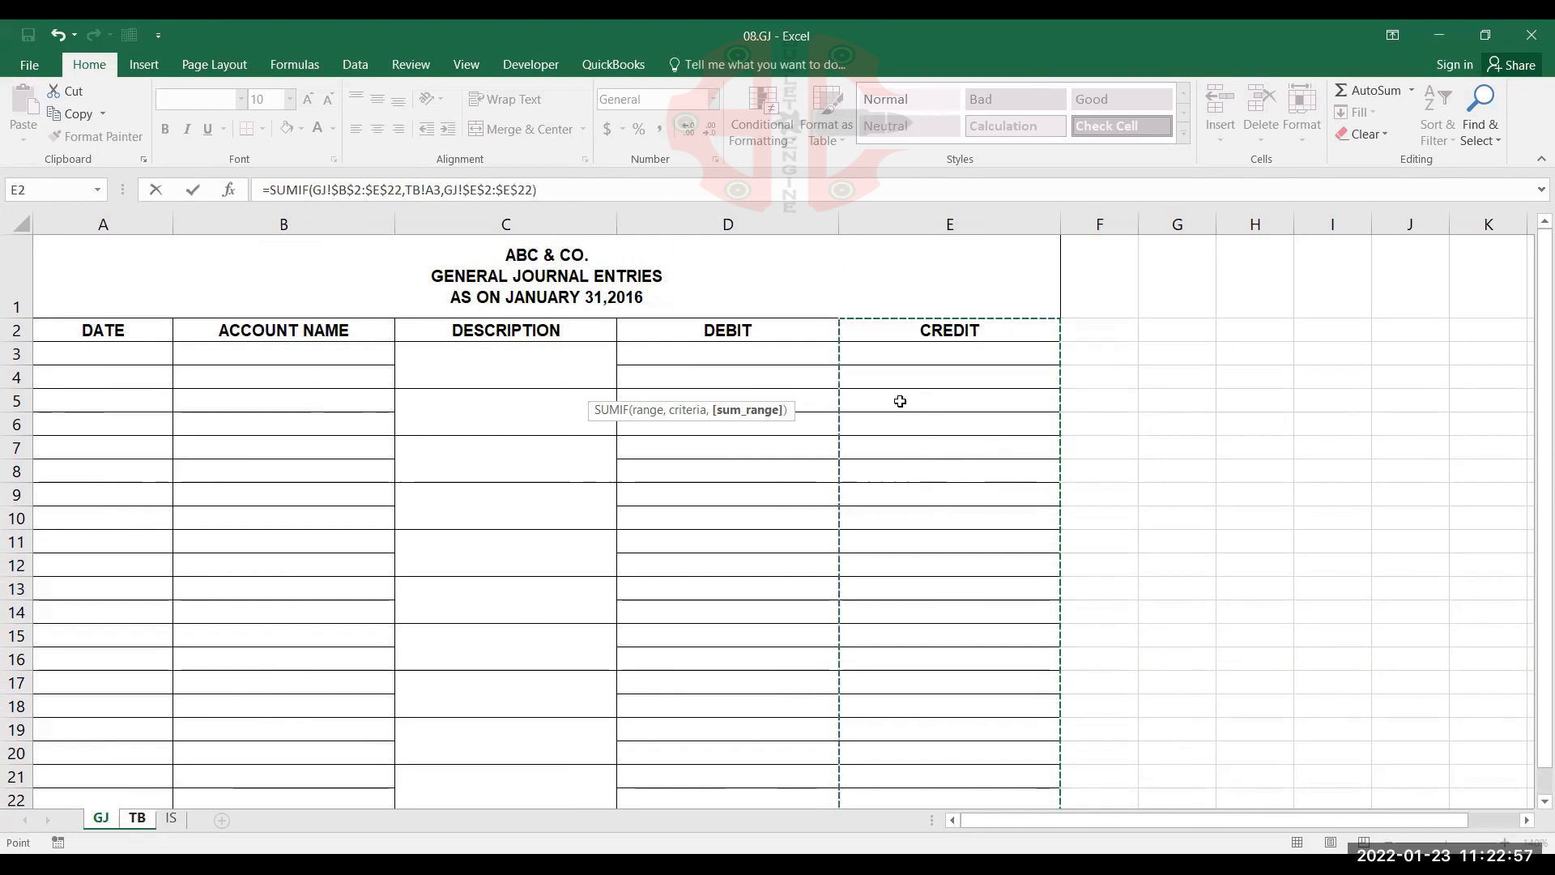
key("Return")
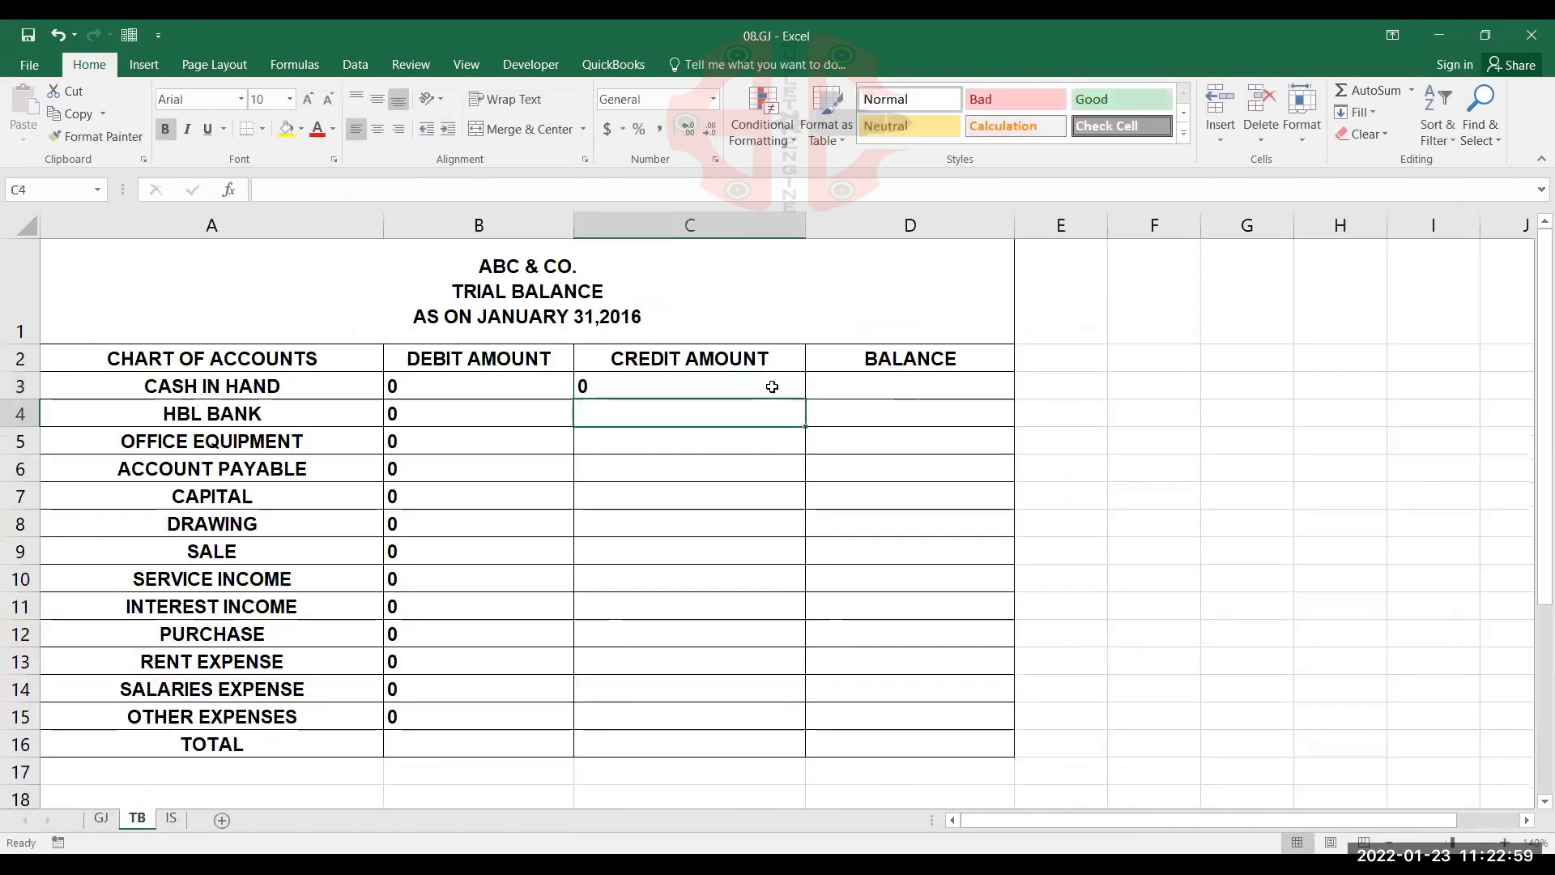
left_click(771, 386)
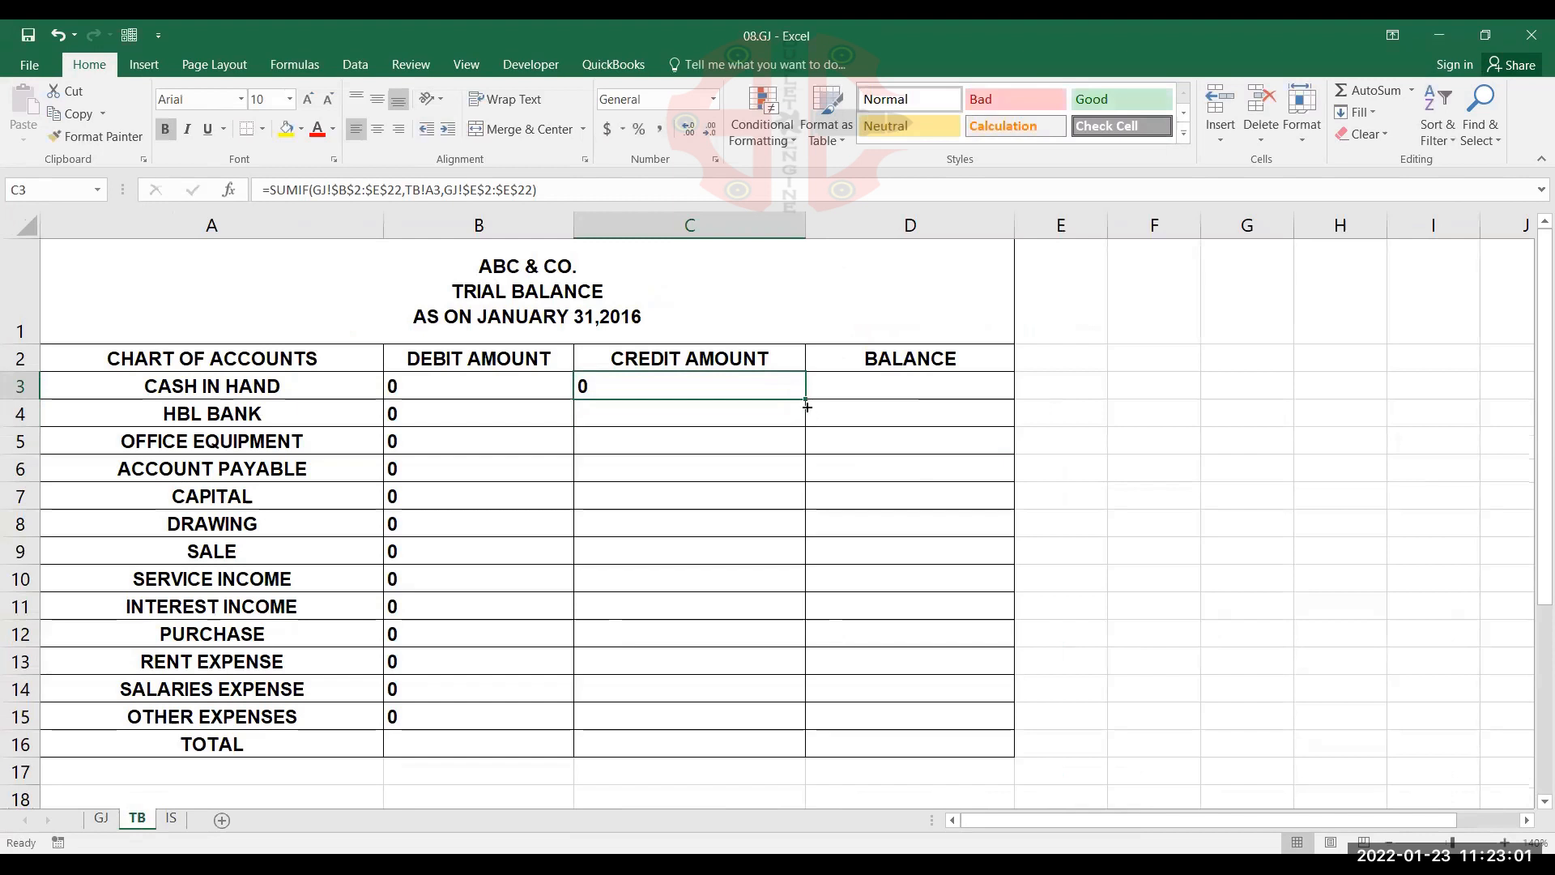
left_click_drag(790, 445, 723, 715)
Enter the balance formula =B3-C3 in D3 on TB and copy it down through OTHER EXPENSES in D15
left_click(888, 386)
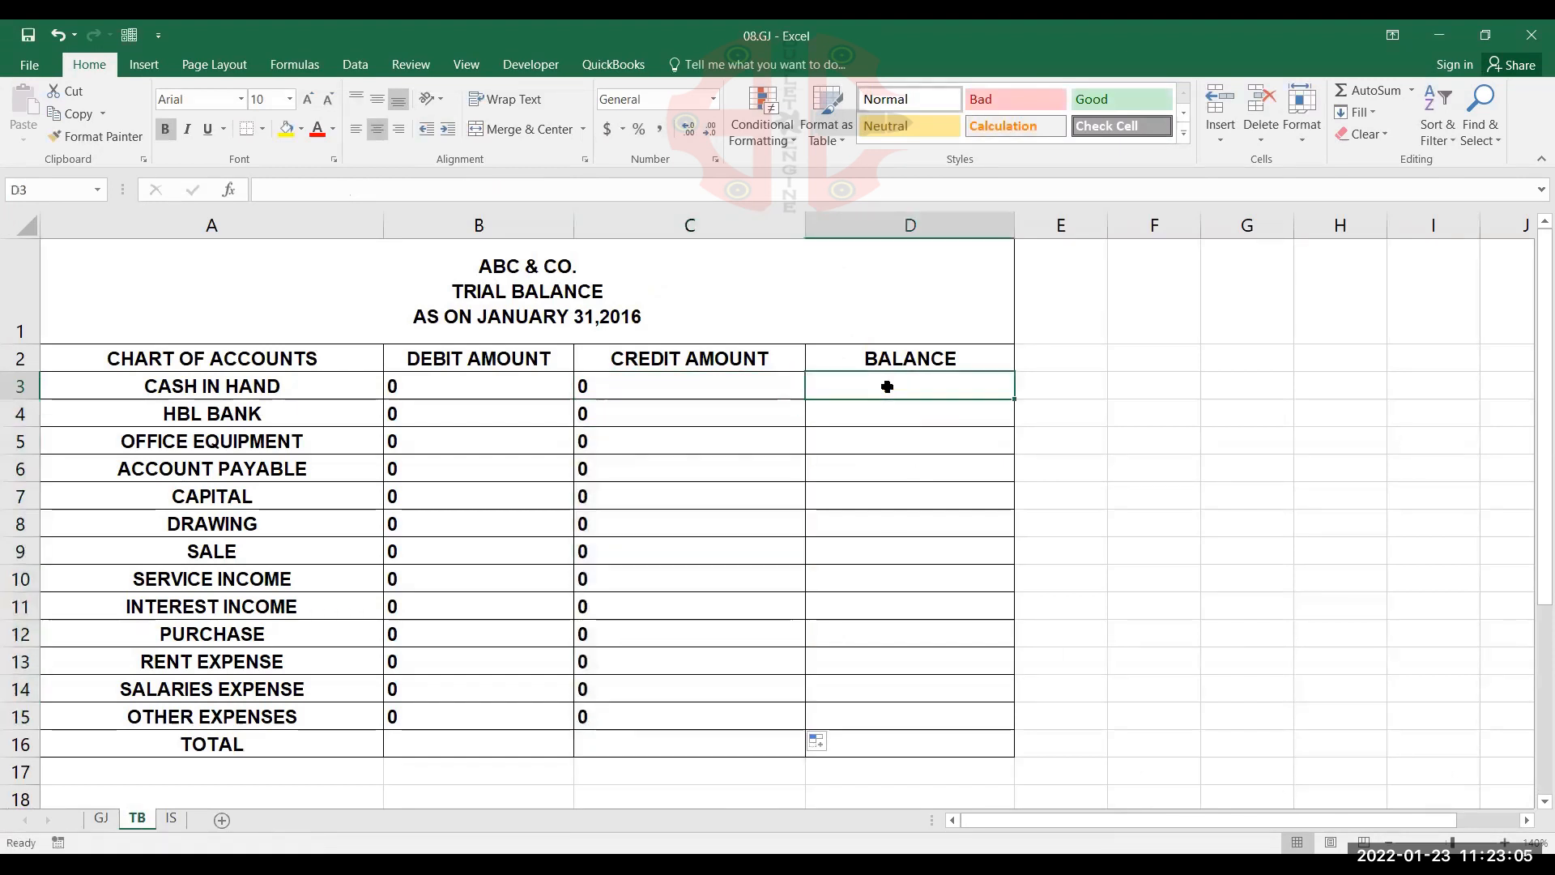
type("=")
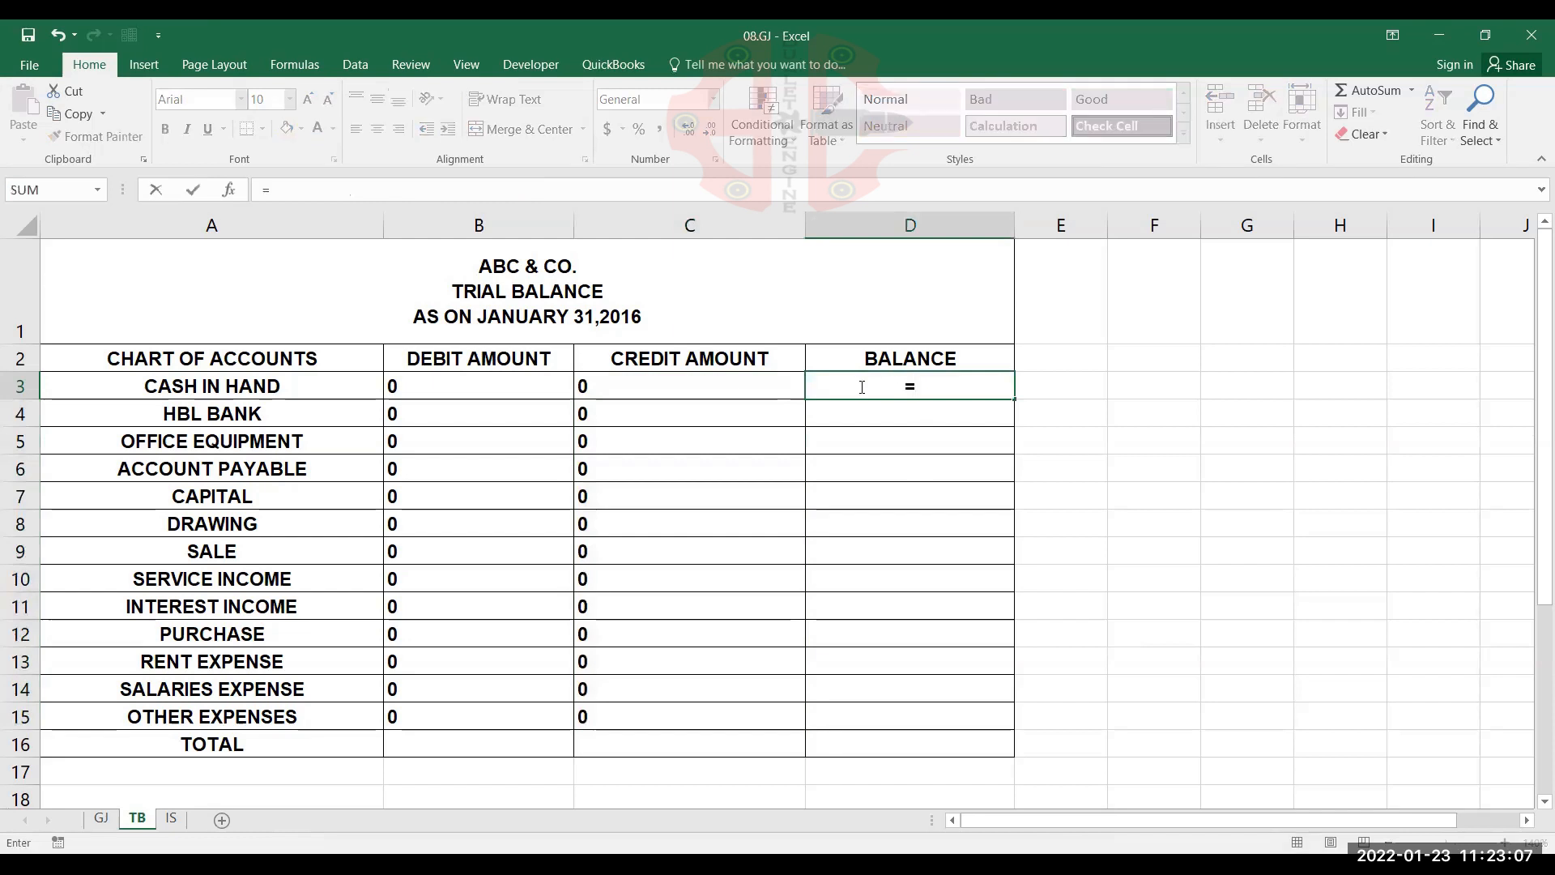
left_click(475, 380)
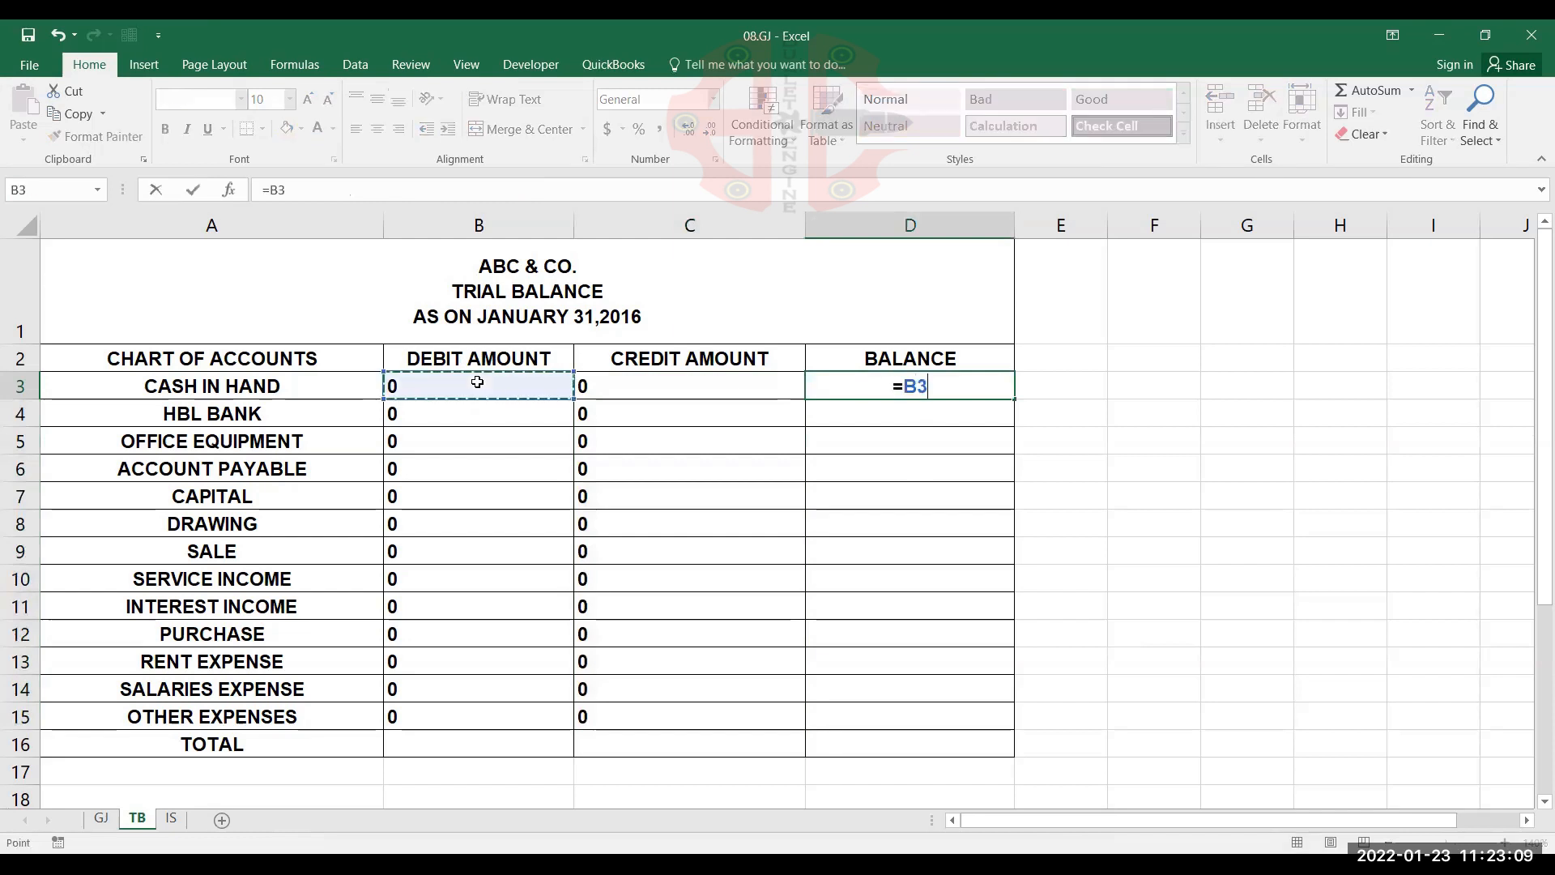
type("-")
left_click(726, 386)
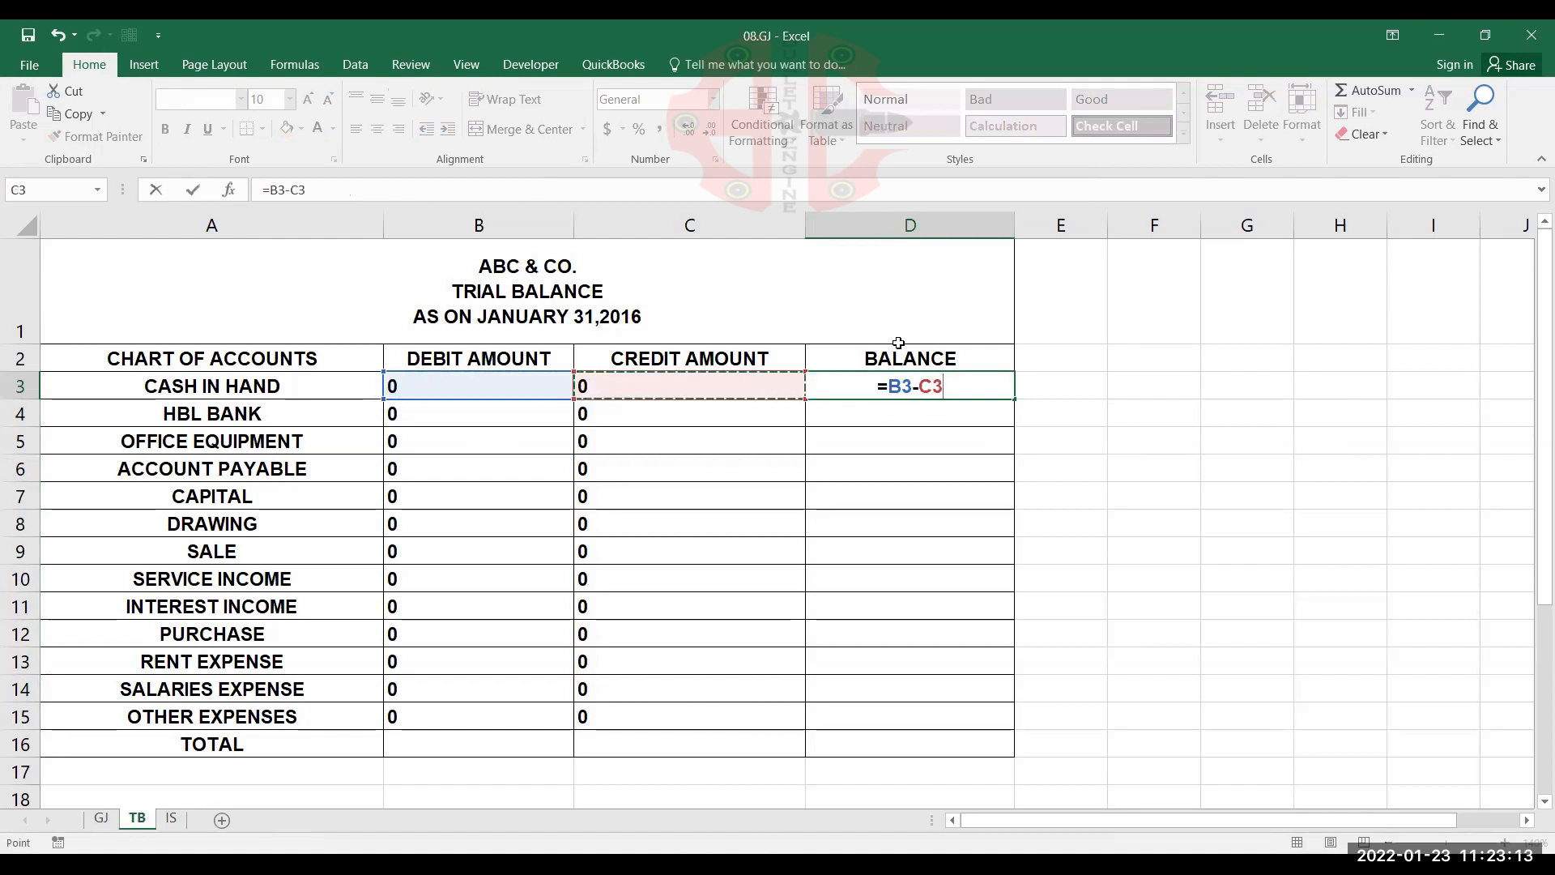
left_click(970, 392)
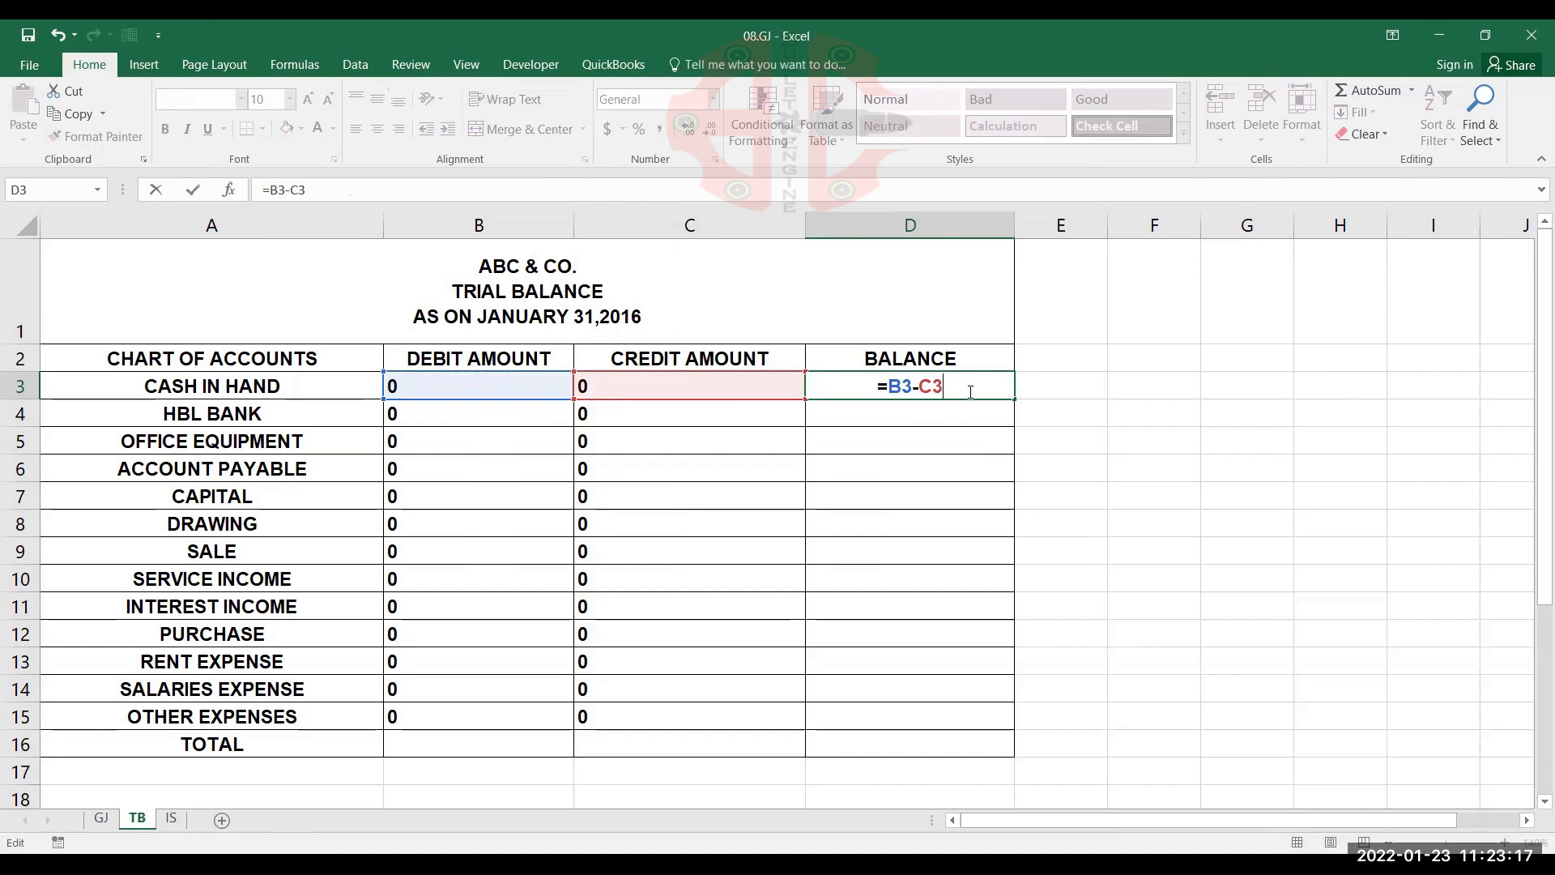
key("Return")
left_click(974, 378)
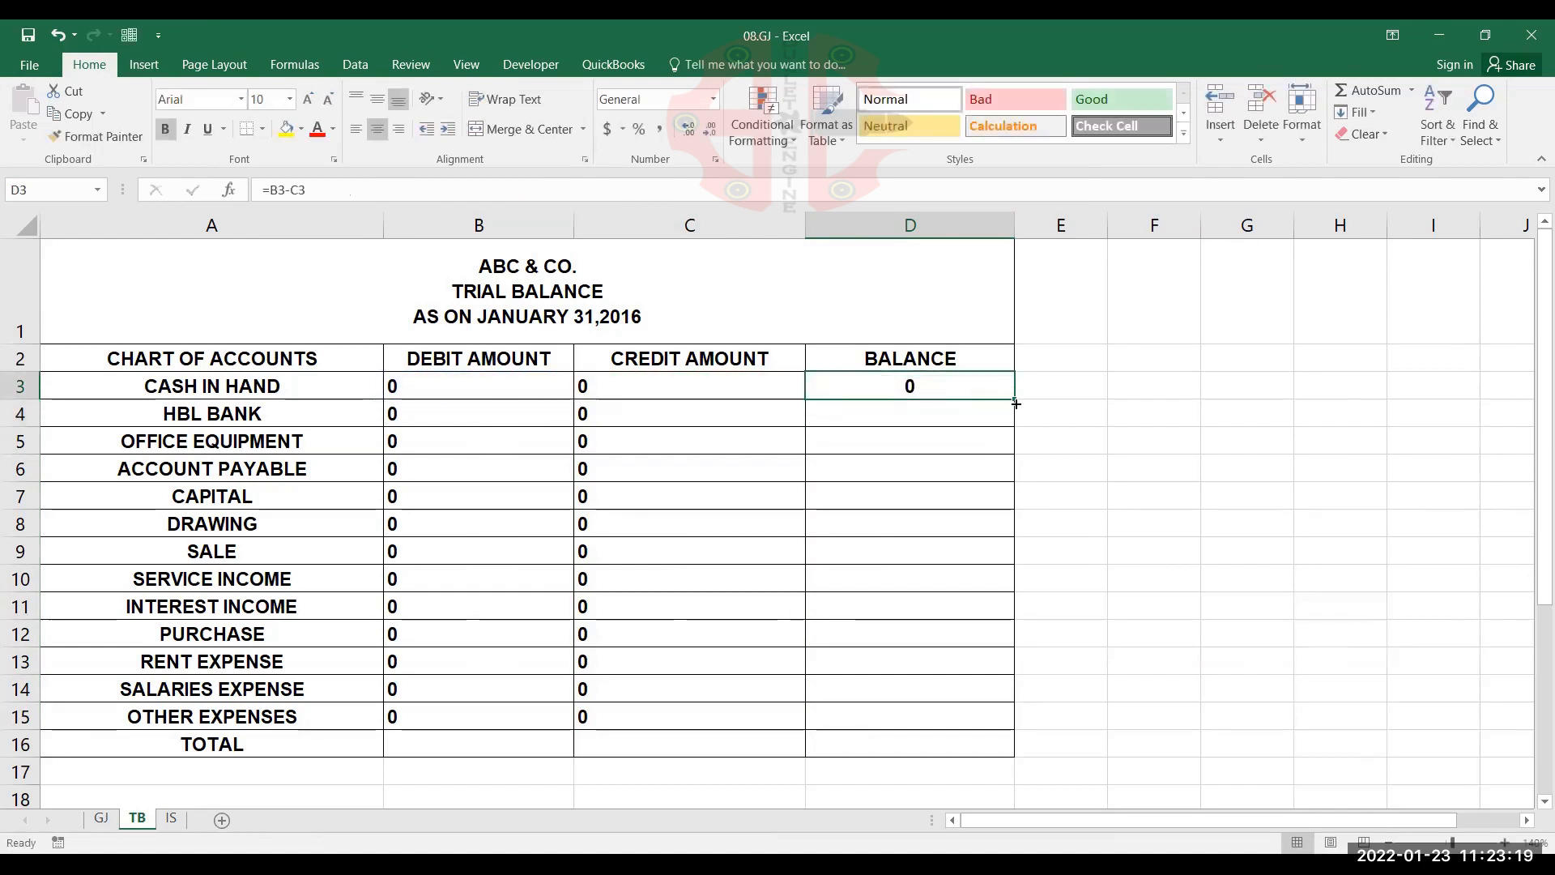
left_click_drag(1013, 400, 993, 688)
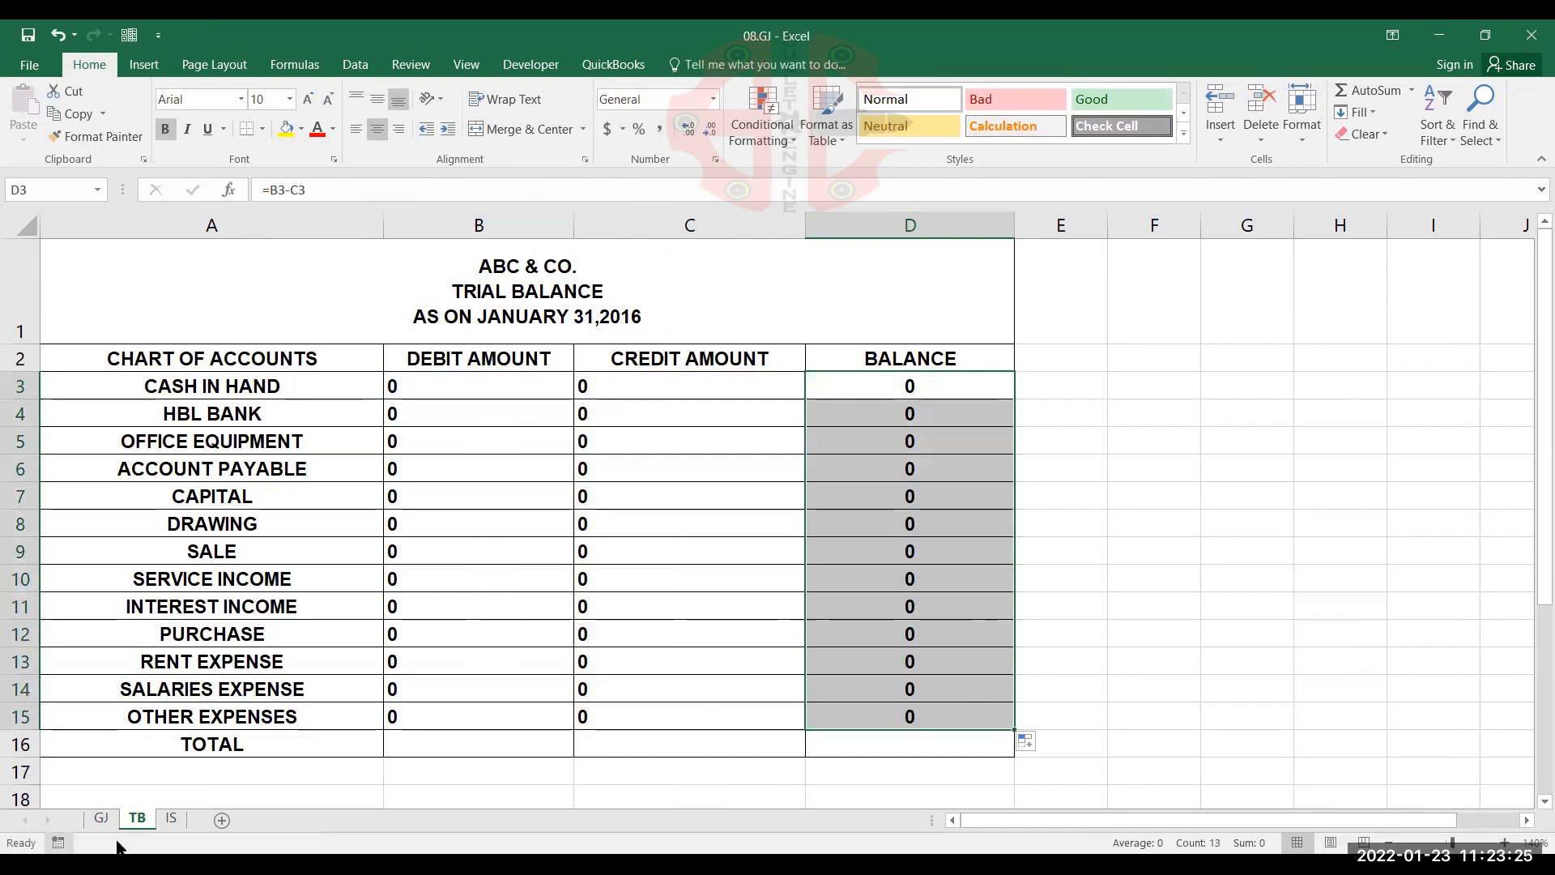
Start a SUMIF formula in the SALE amount cell B4 of the income statement on the IS sheet
left_click(171, 818)
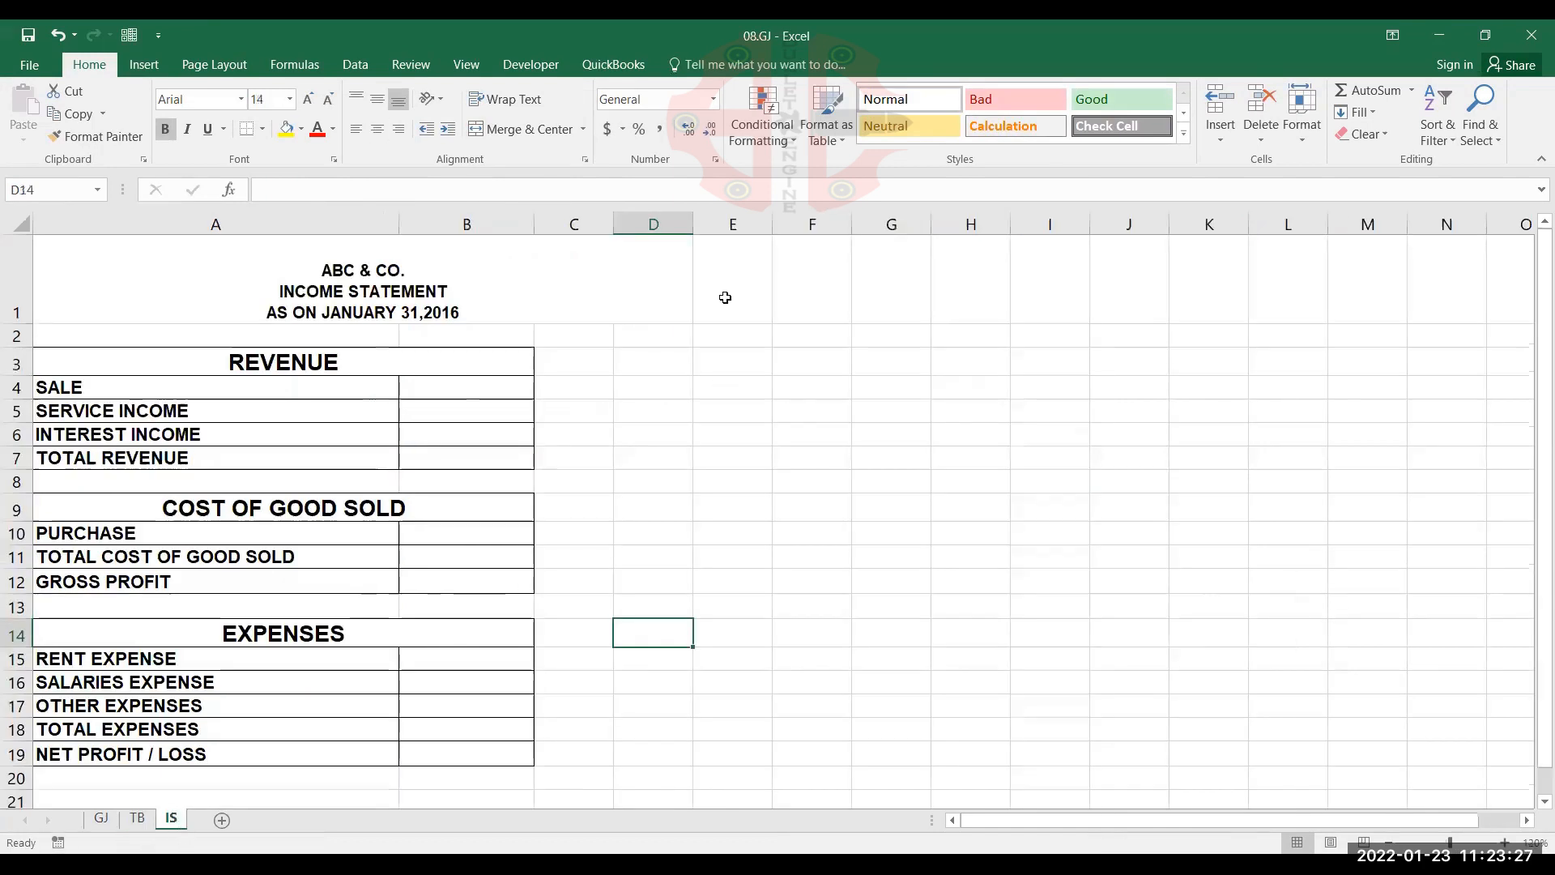
left_click(723, 439)
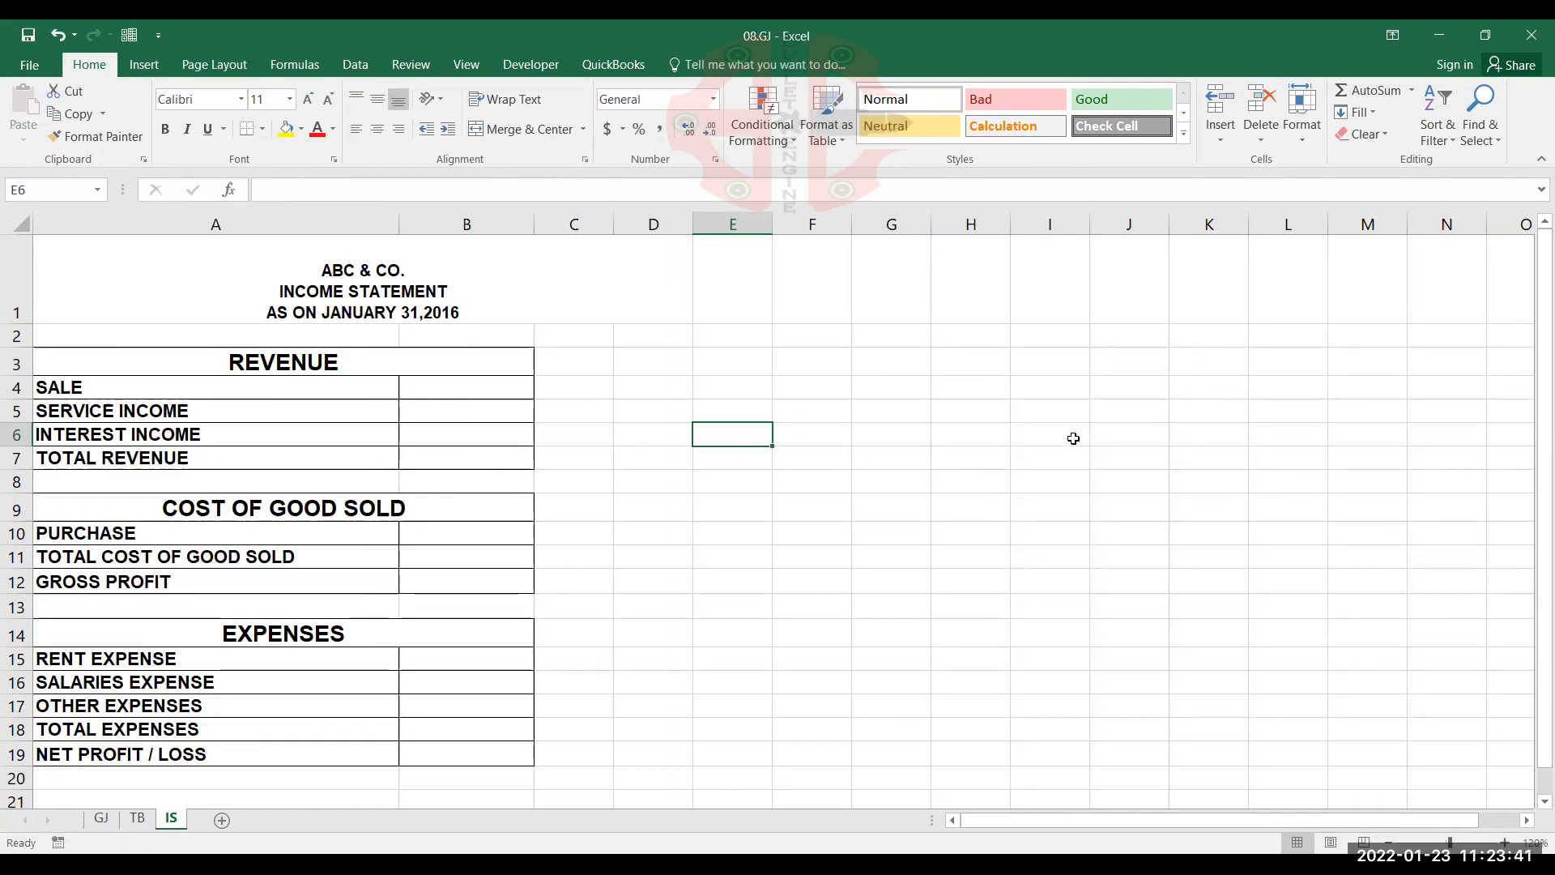
left_click(433, 387)
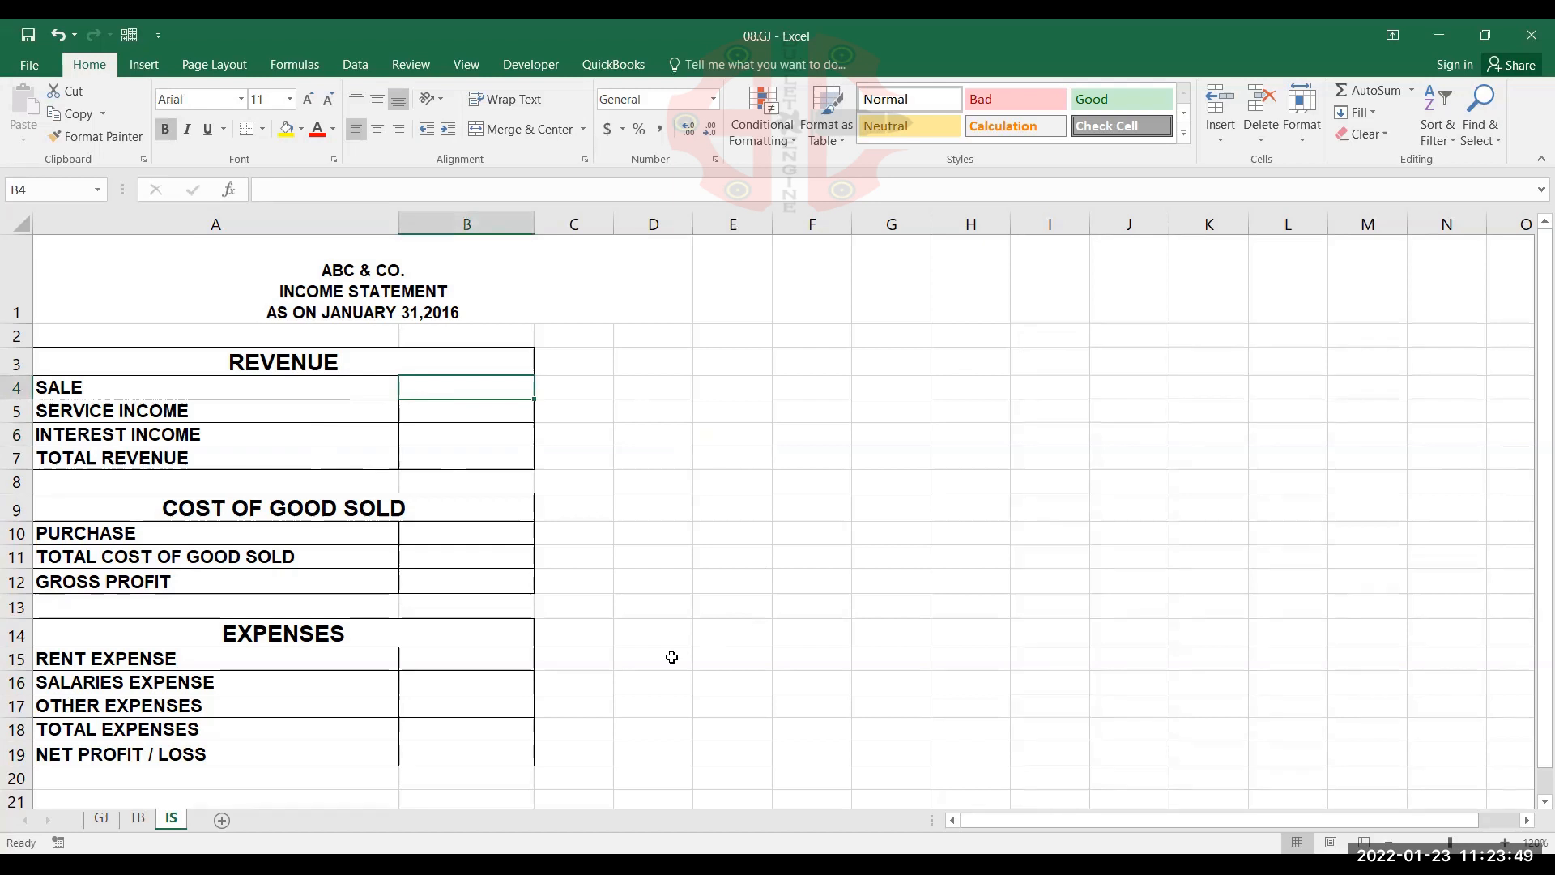
type("=")
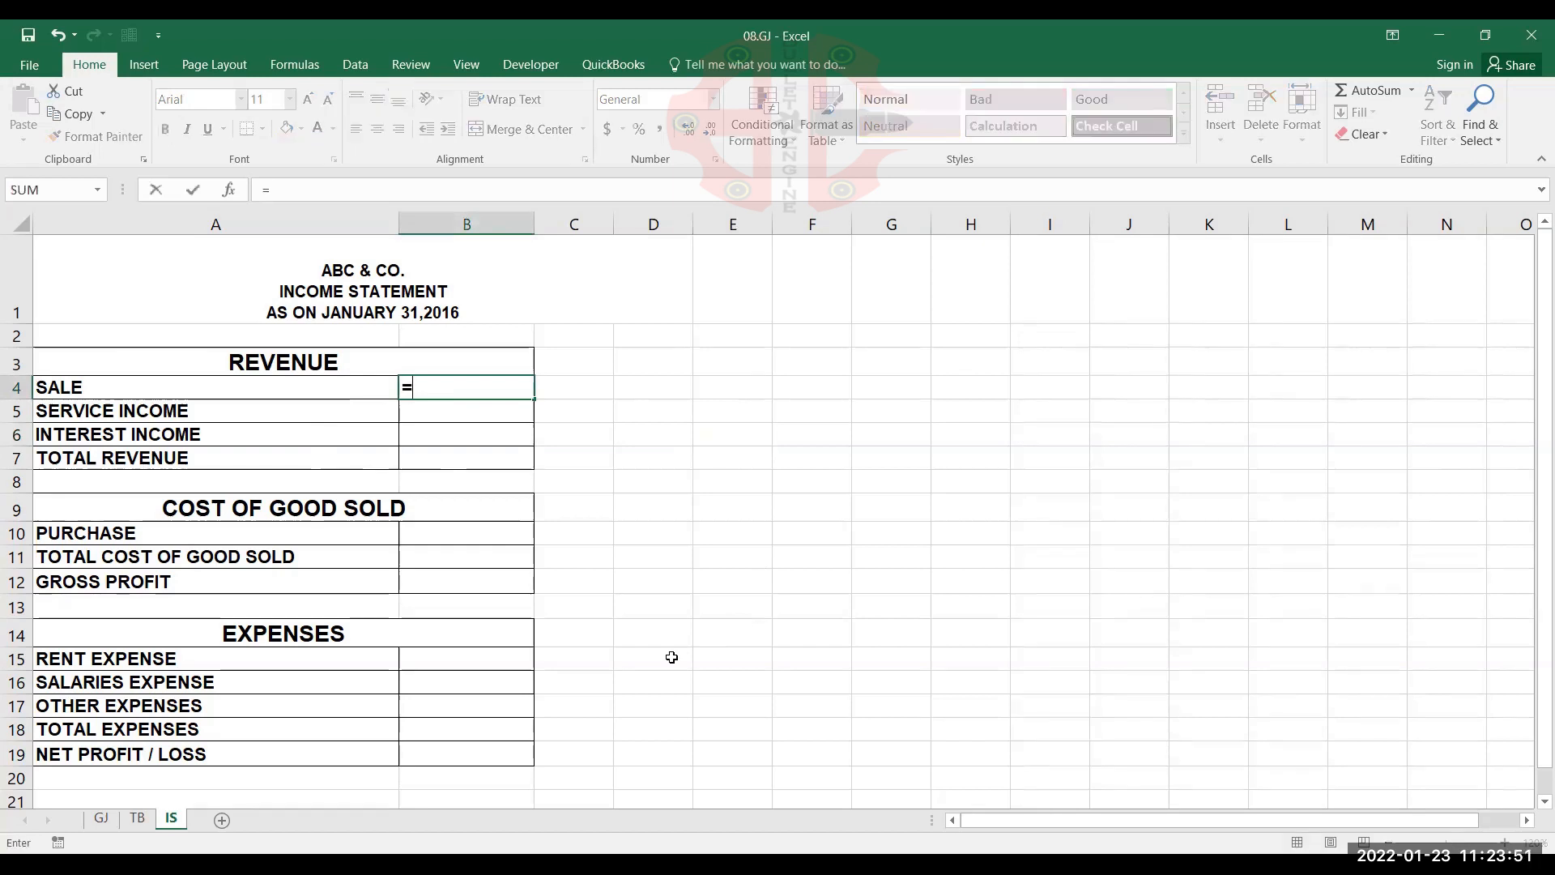
type("SUMIF")
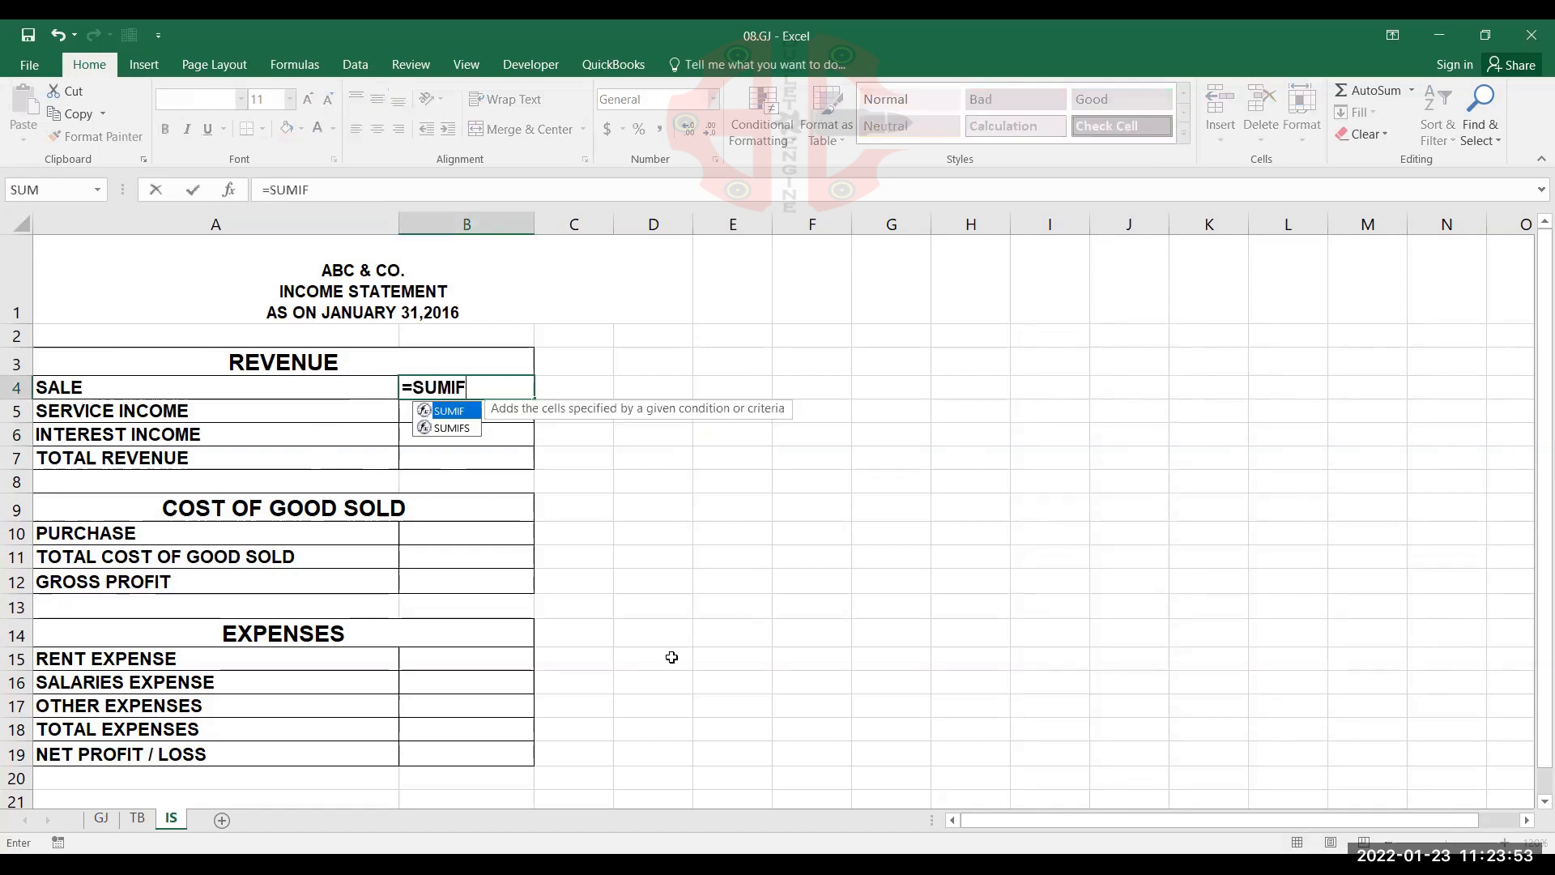
type("(")
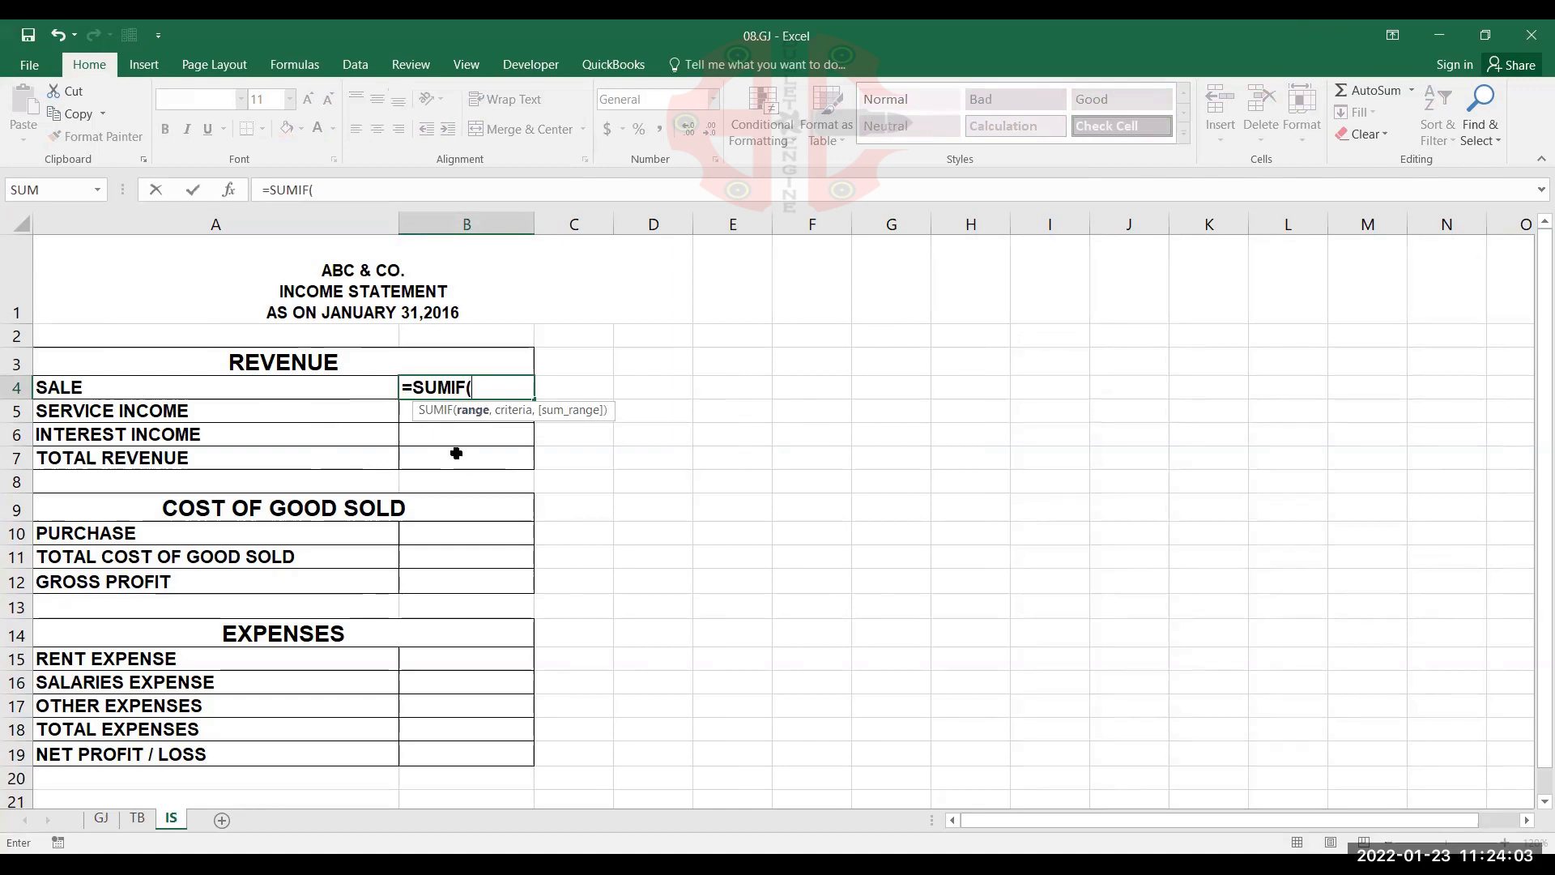
Set the absolute trial balance range TB!$A$2:$D$16 as the first argument of the SUMIF formula in B4
left_click(138, 823)
left_click(243, 361)
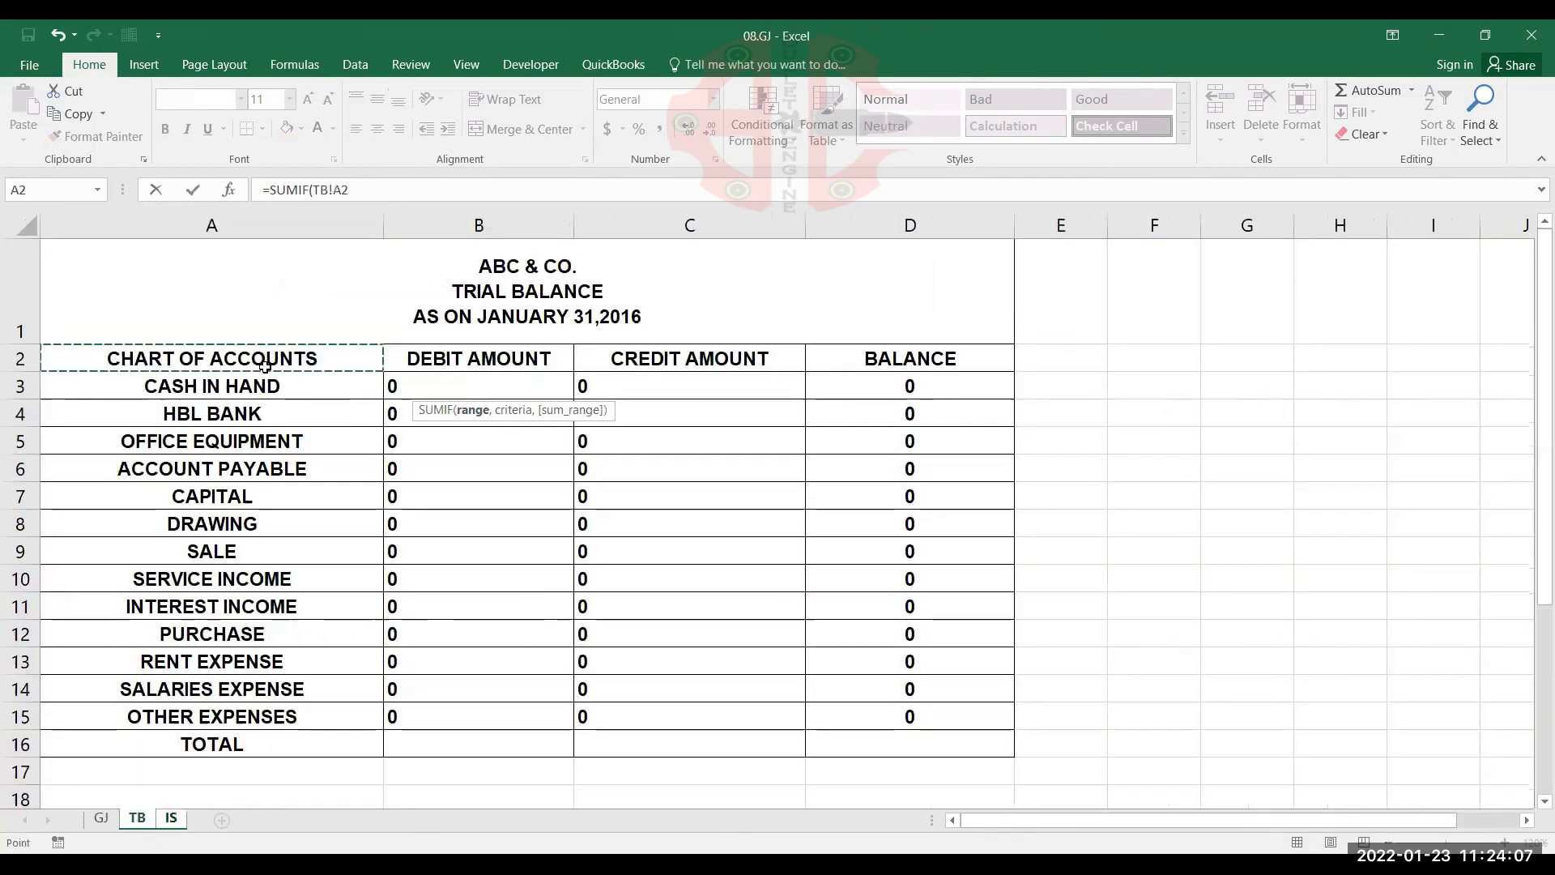
left_click(480, 513, "shift")
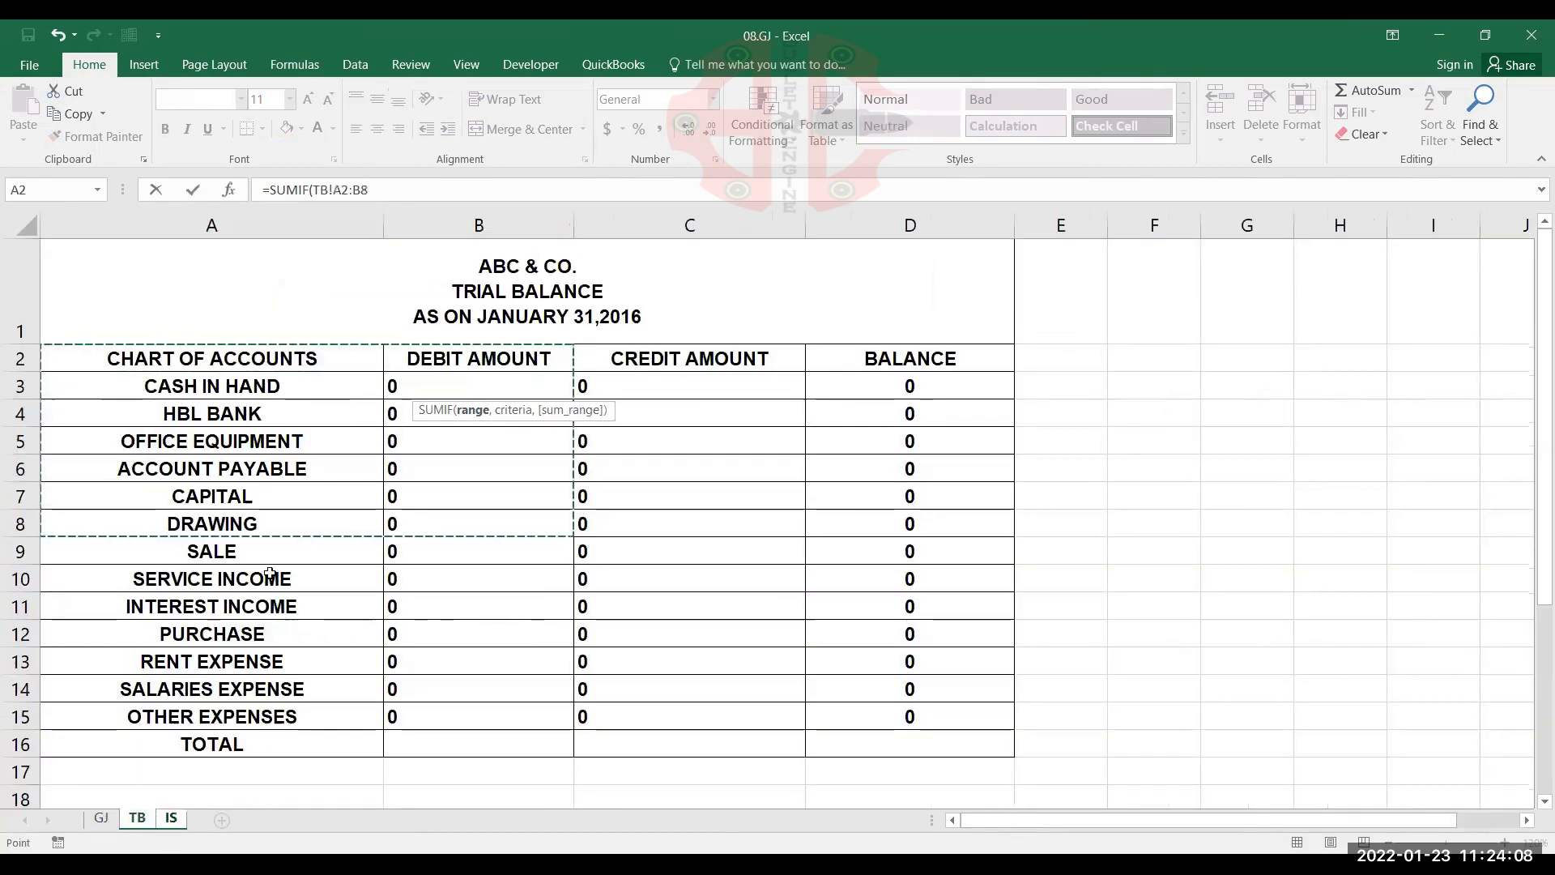
left_click(302, 364)
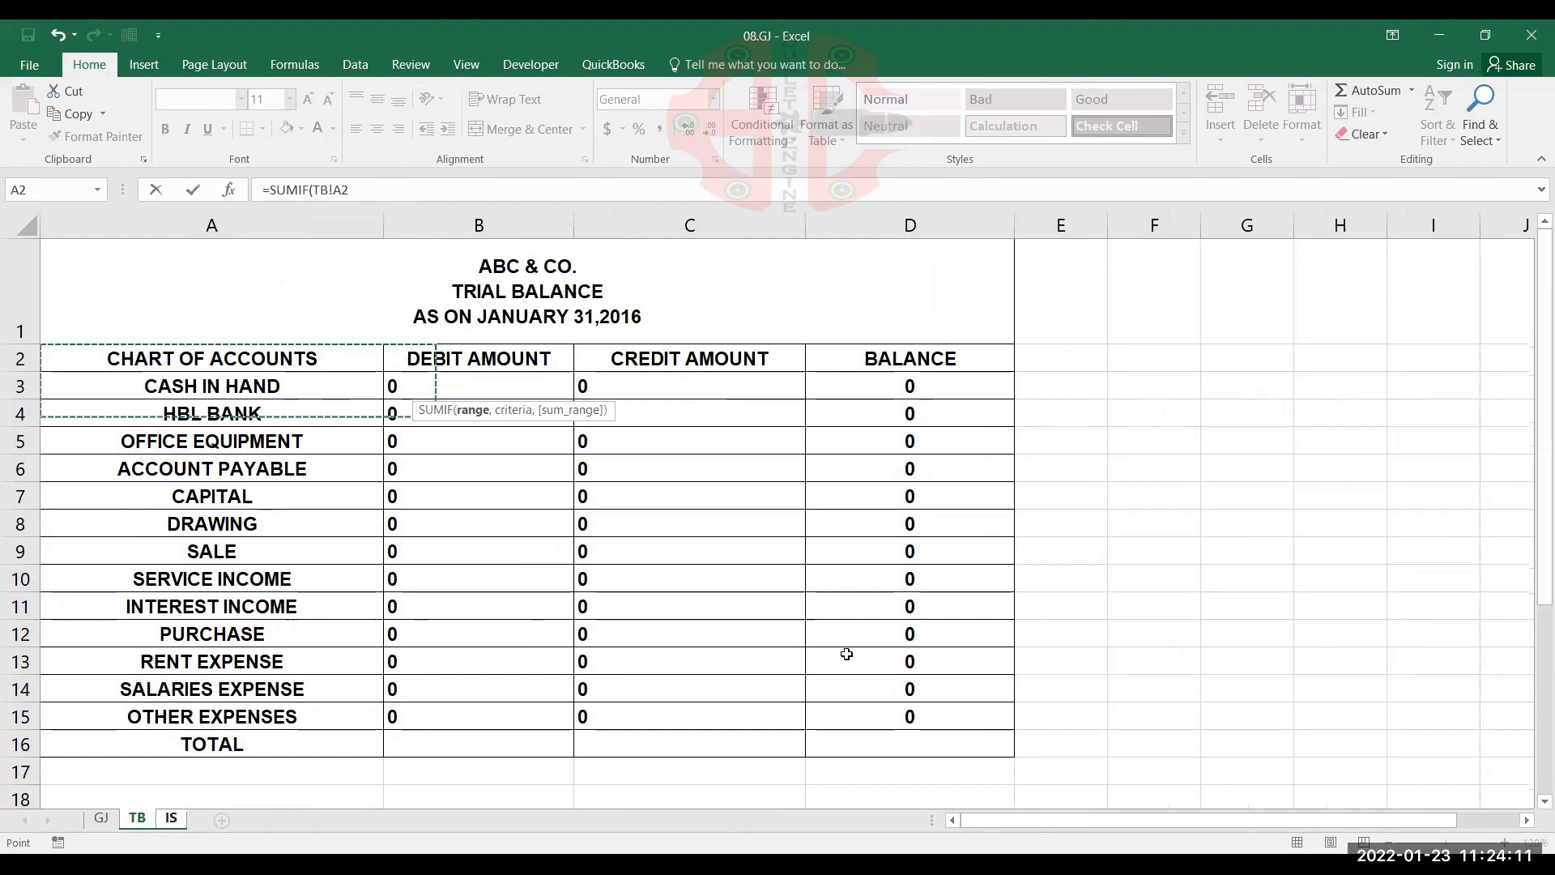
key("ctrl+shift+End")
key("F4")
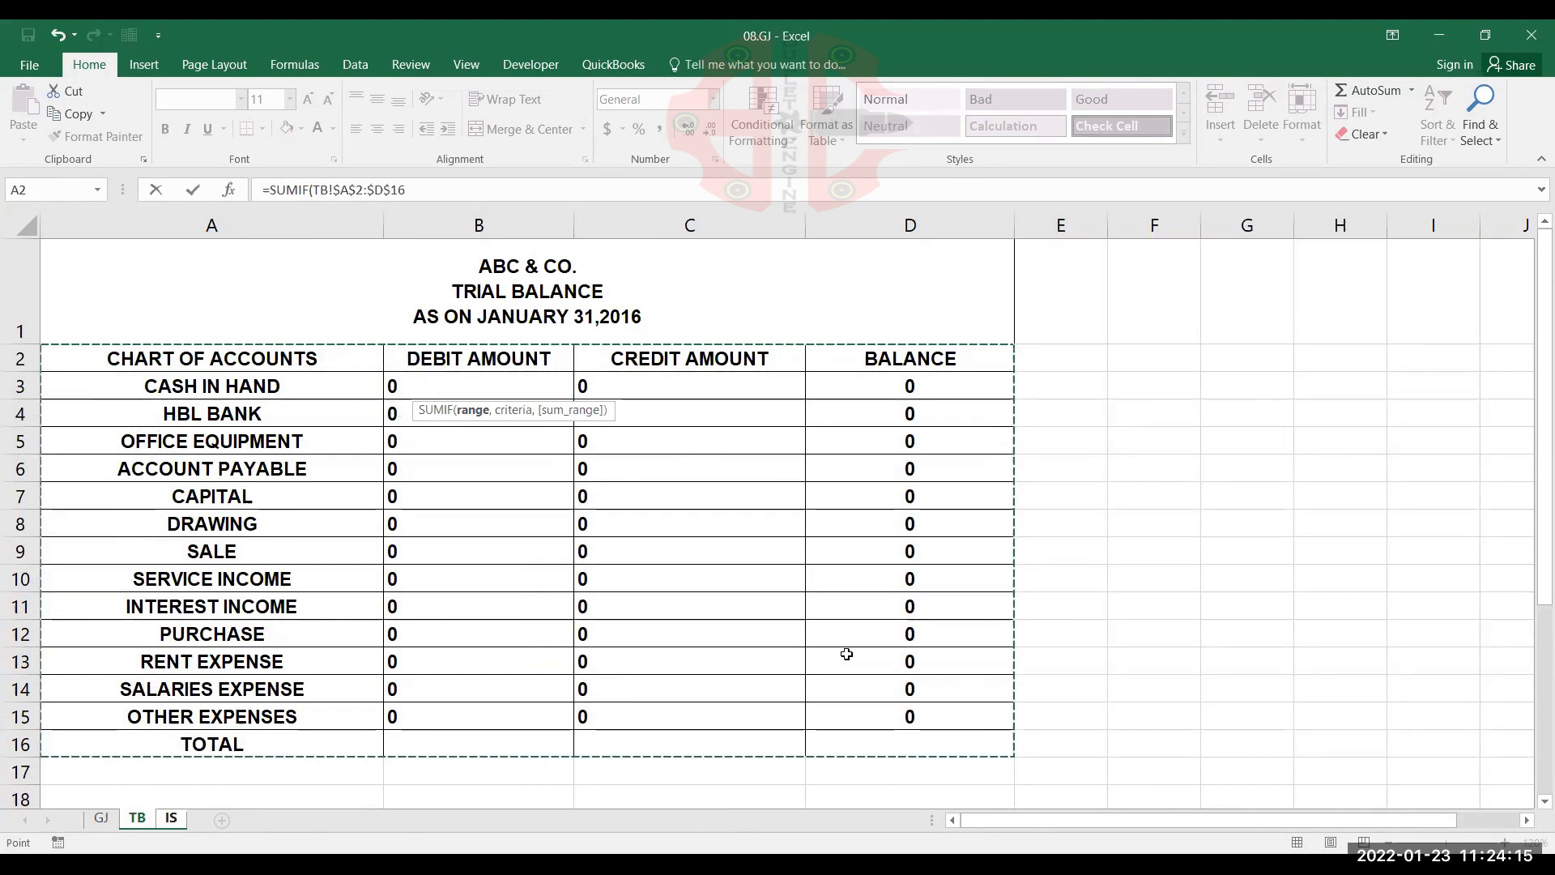
type(",")
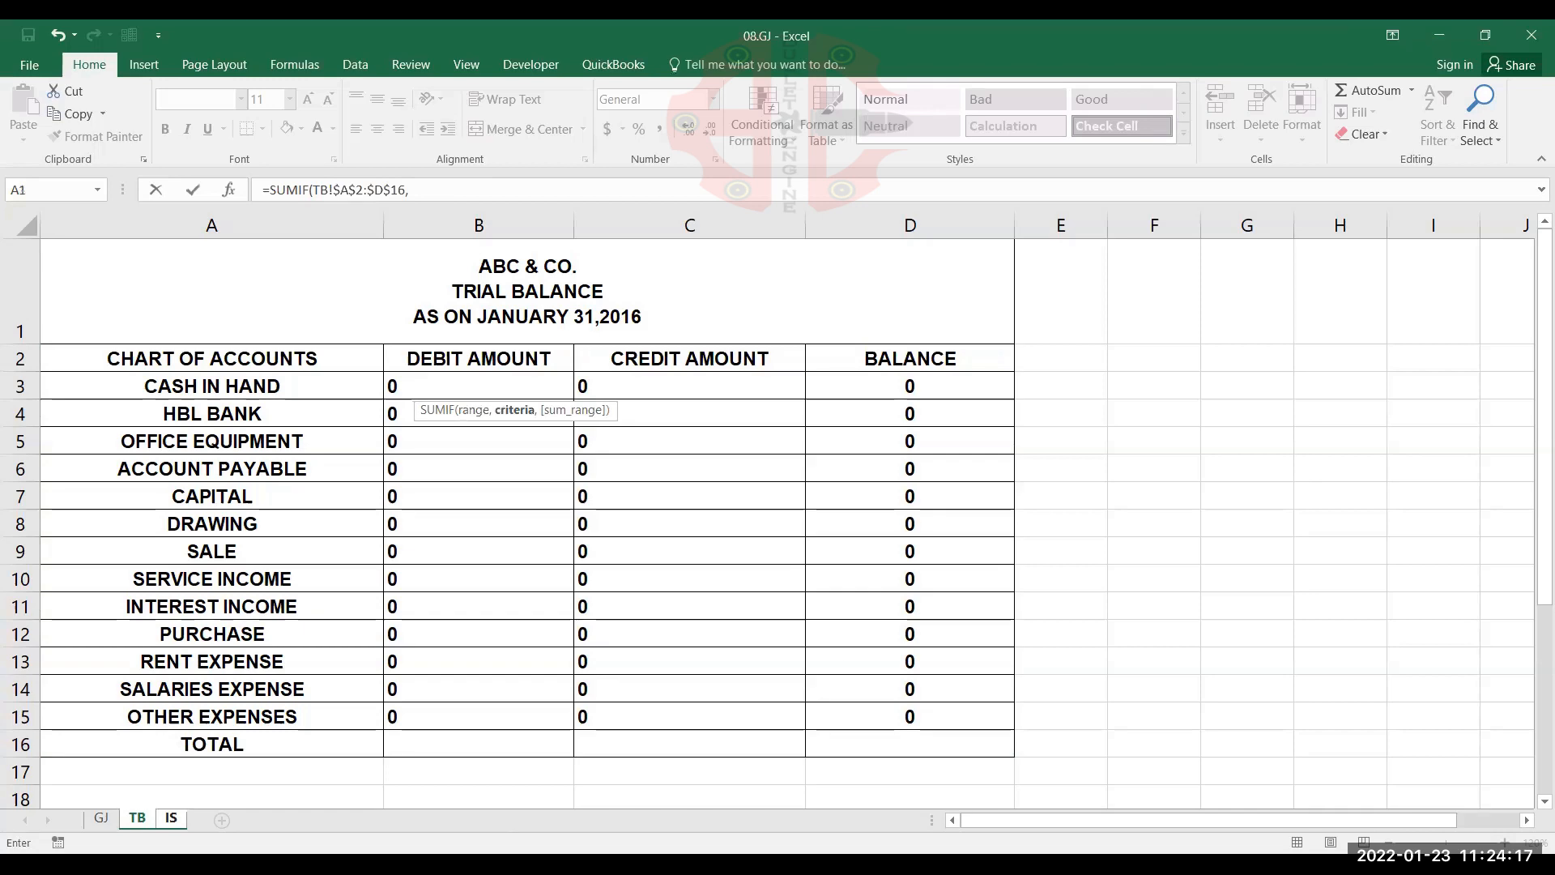
Add IS!A4, the SALE account name, as the criteria of the SUMIF formula in B4
left_click(172, 818)
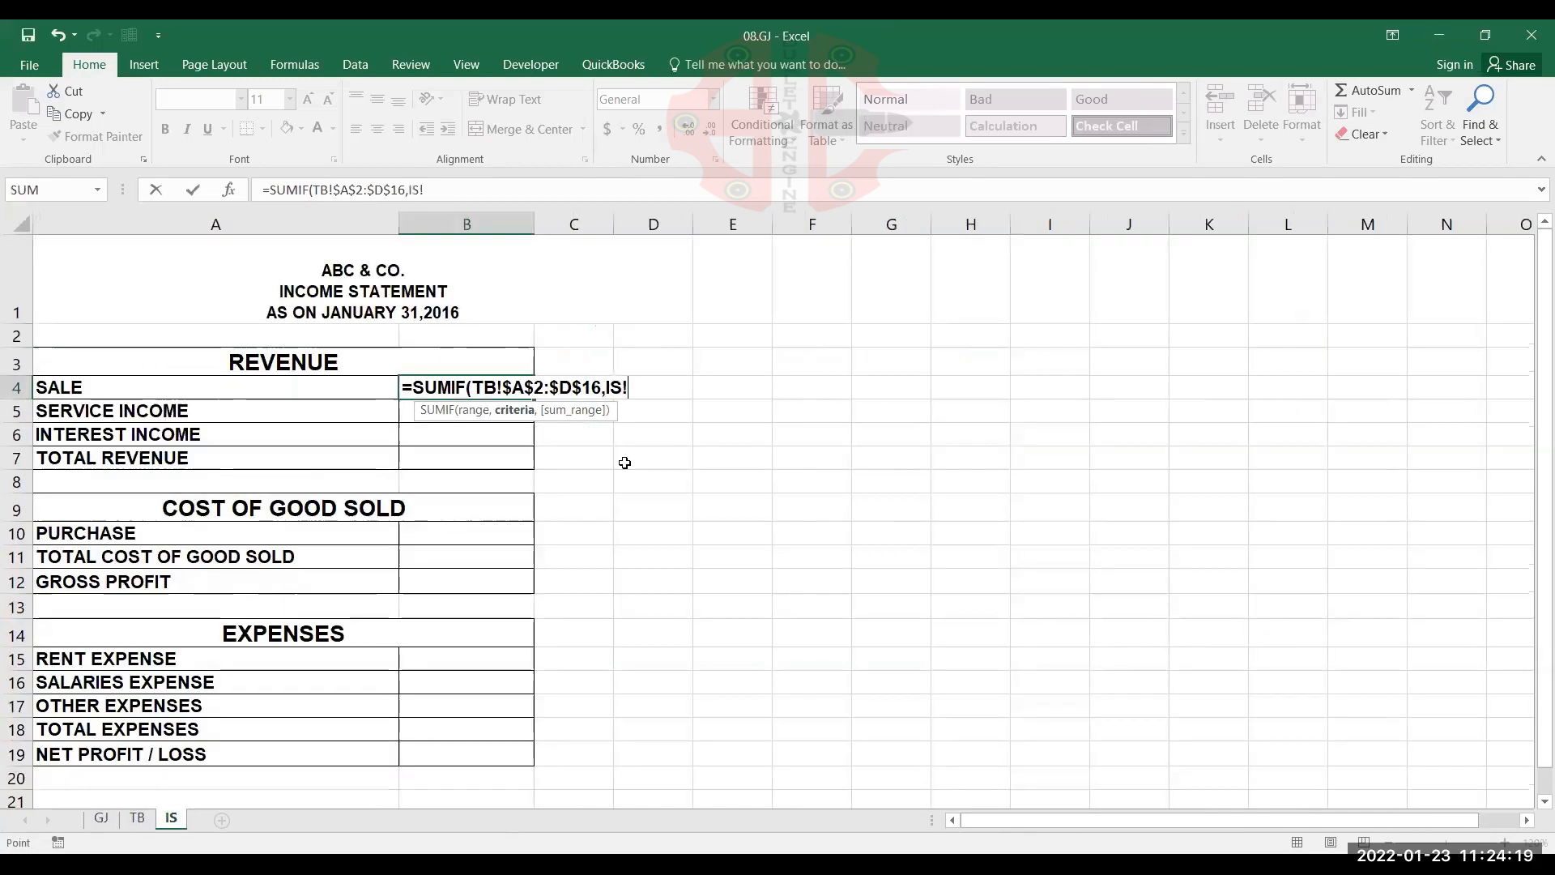
left_click(278, 388)
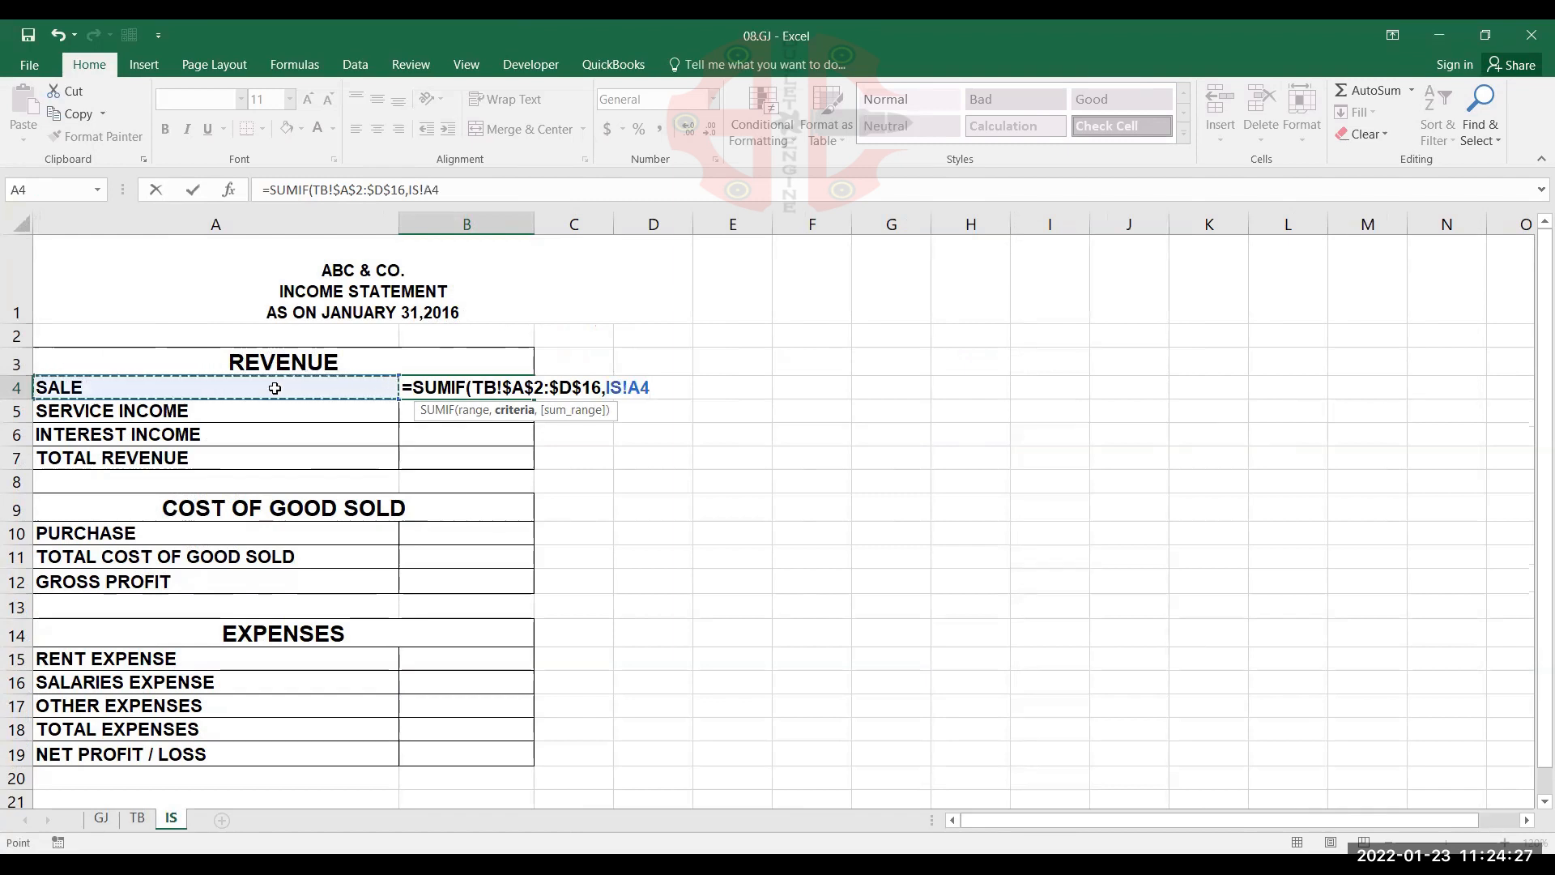
type(",")
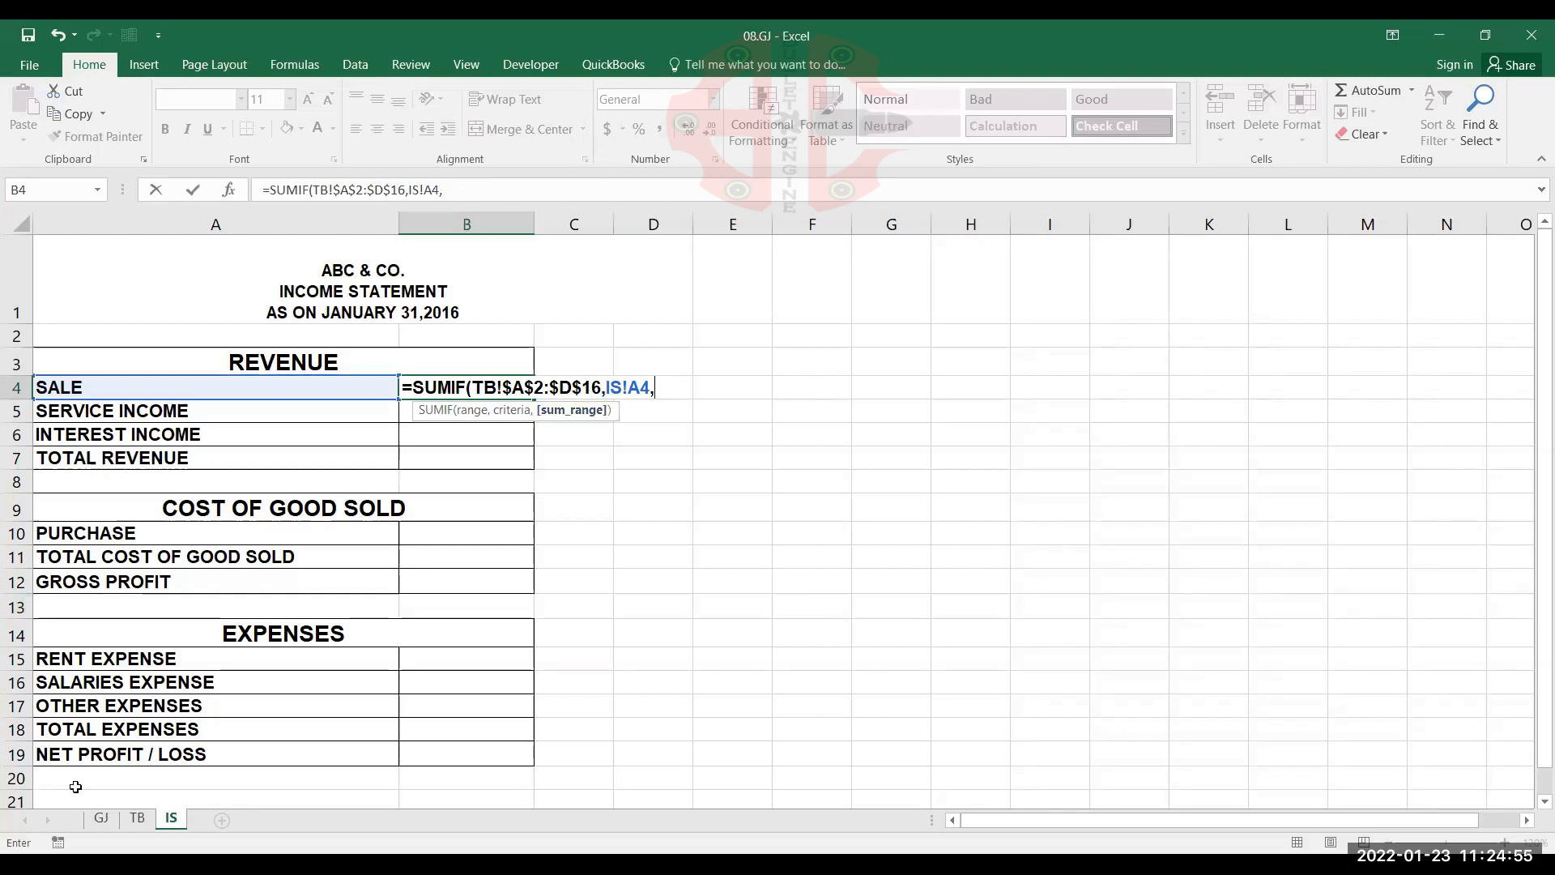
Complete the B4 SUMIF with the absolute credit range TB!$C$2:$C$16 as sum range and copy it down through INTEREST INCOME in B6
left_click(137, 817)
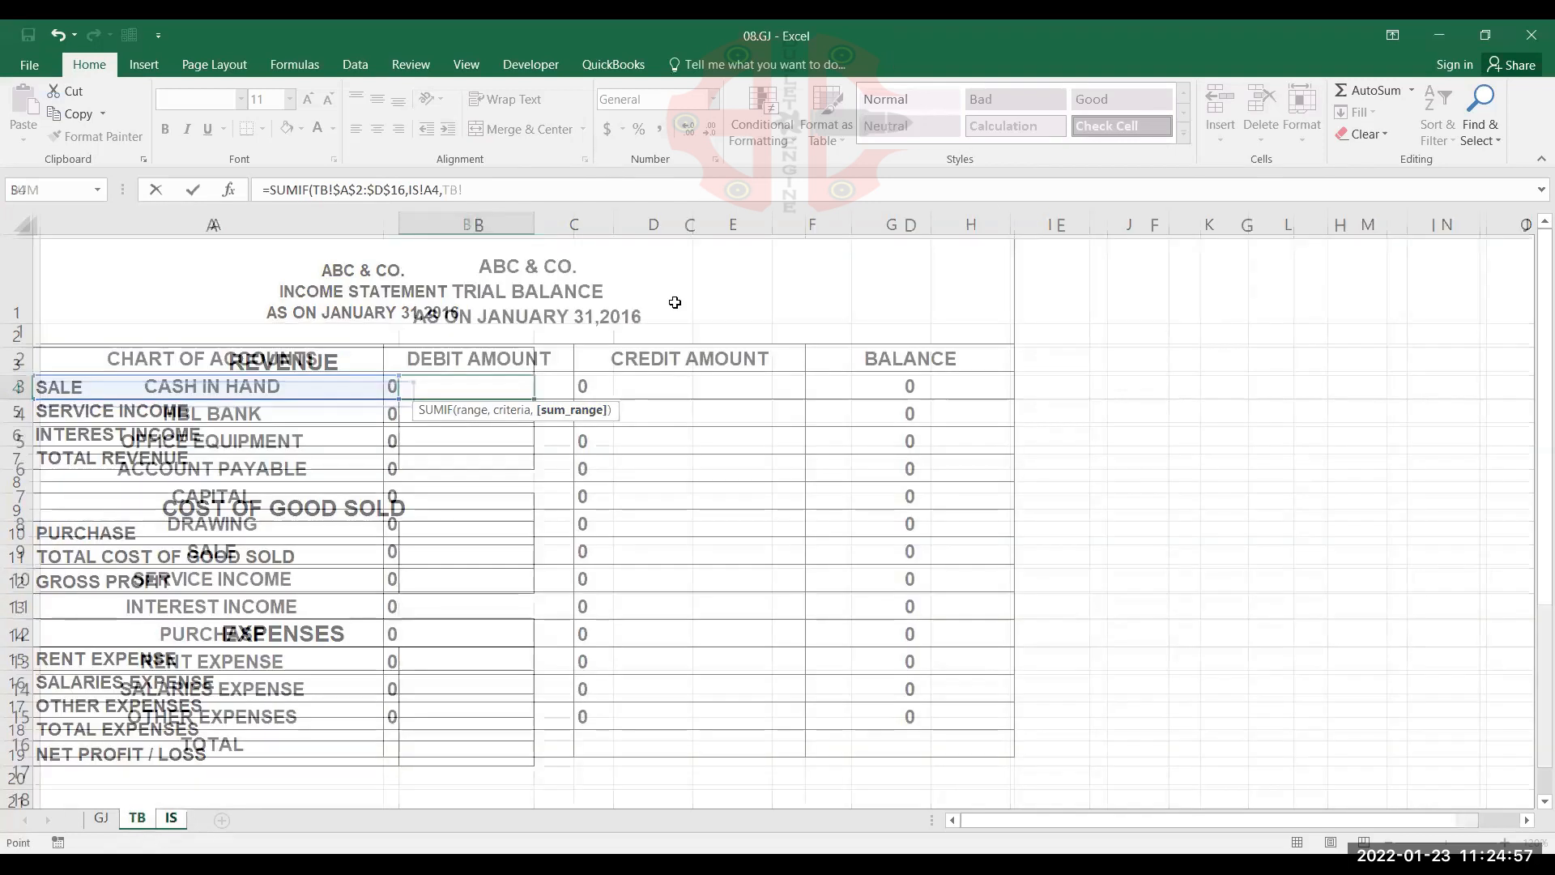
left_click(667, 362)
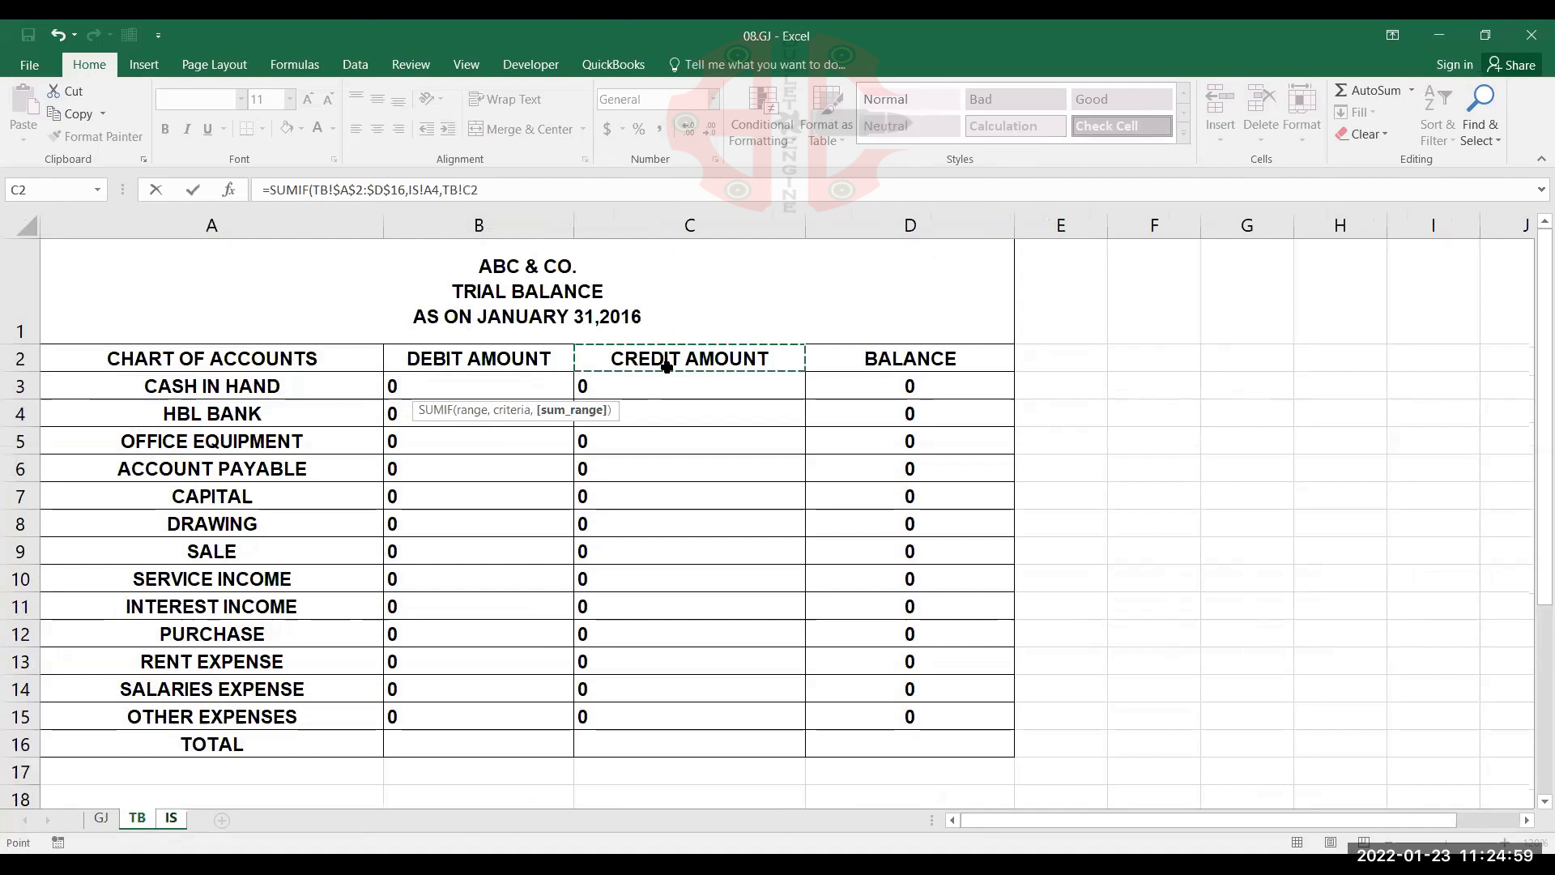
key("ctrl+shift+Down")
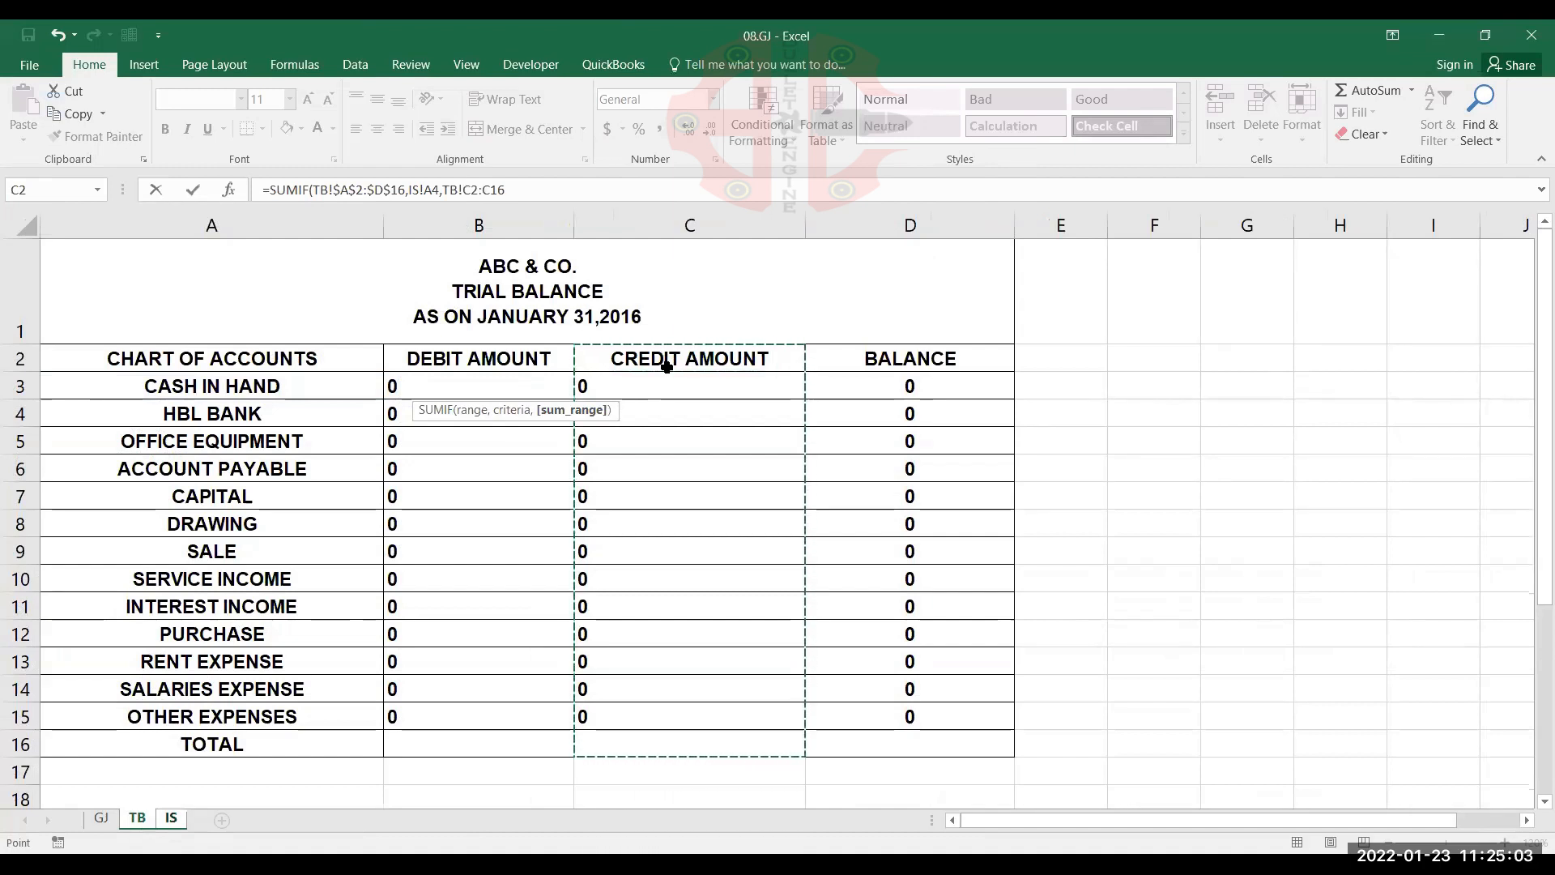
key("F4")
type(")")
key("Return")
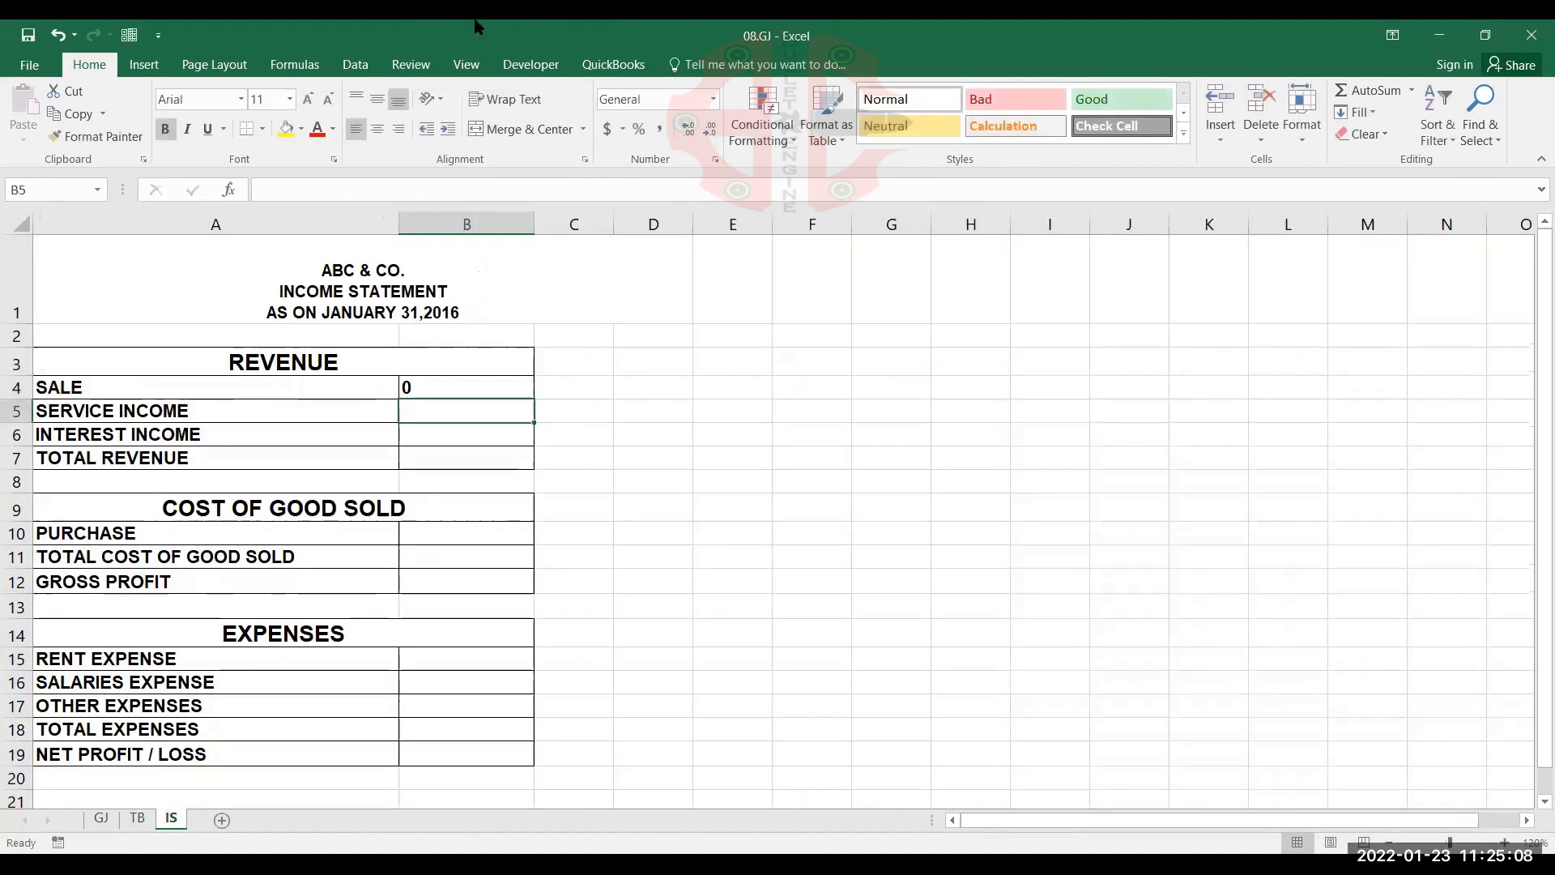
left_click(509, 381)
left_click_drag(532, 398, 524, 443)
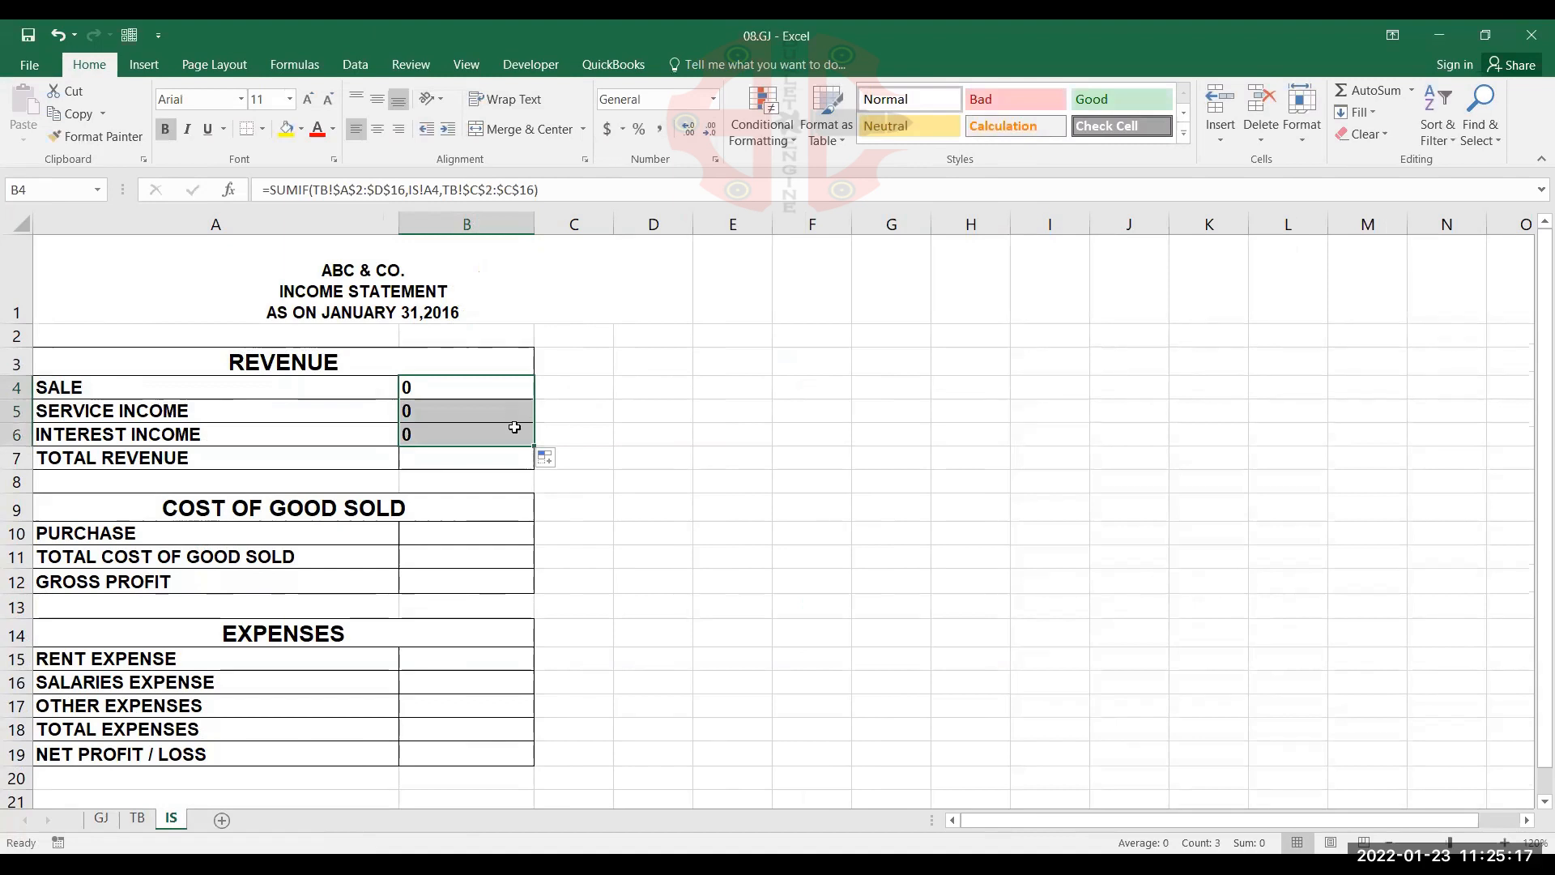
Total the revenue amounts in TOTAL REVENUE cell B7 with the formula =SUM(B4:B6)
left_click(489, 455)
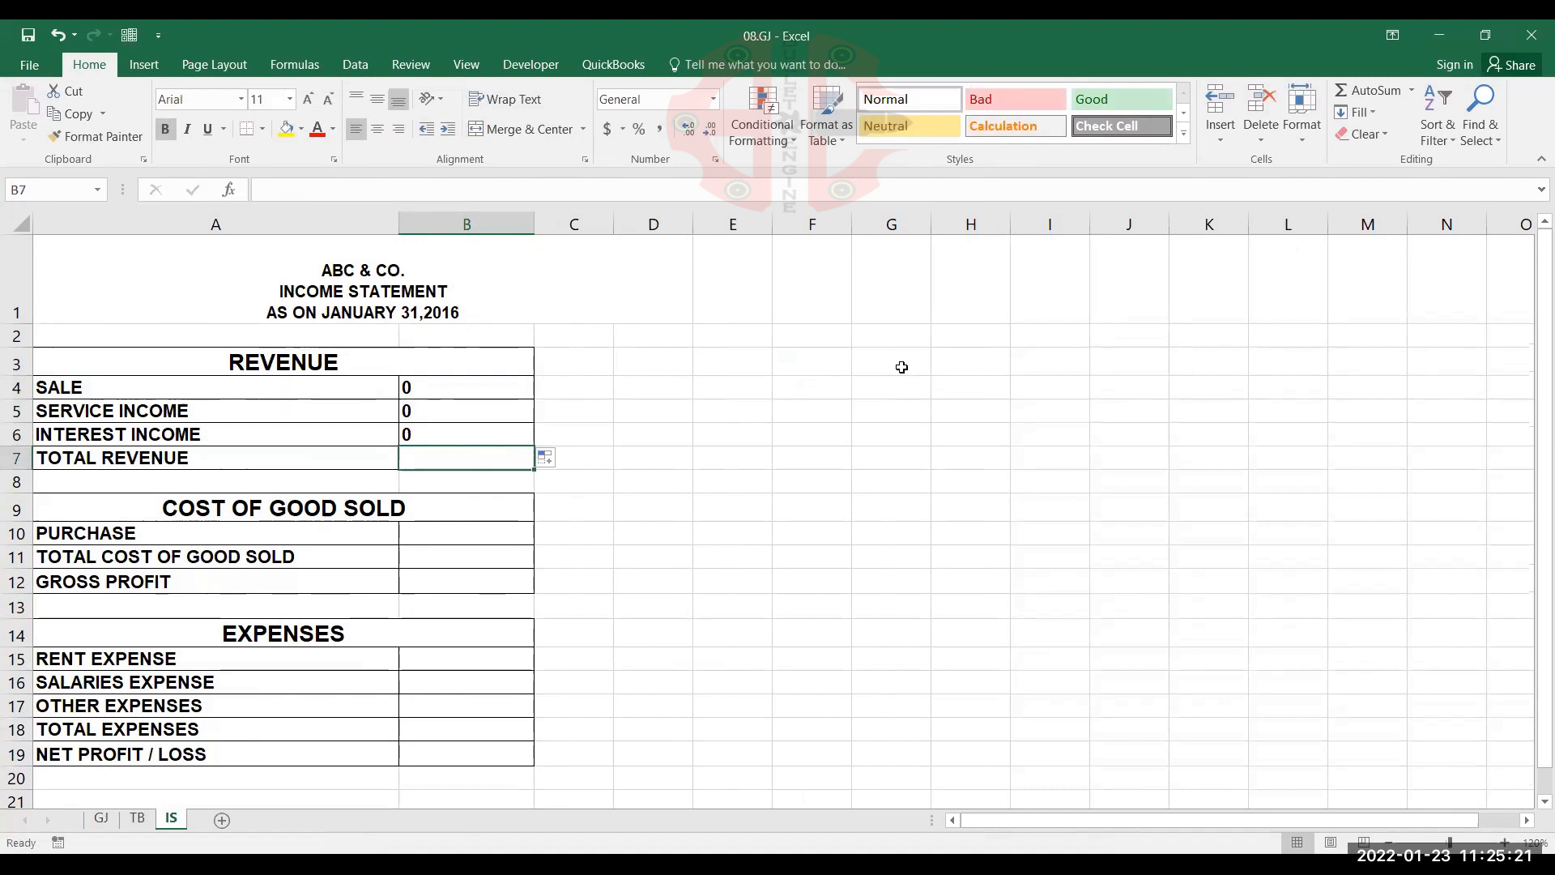
key("alt")
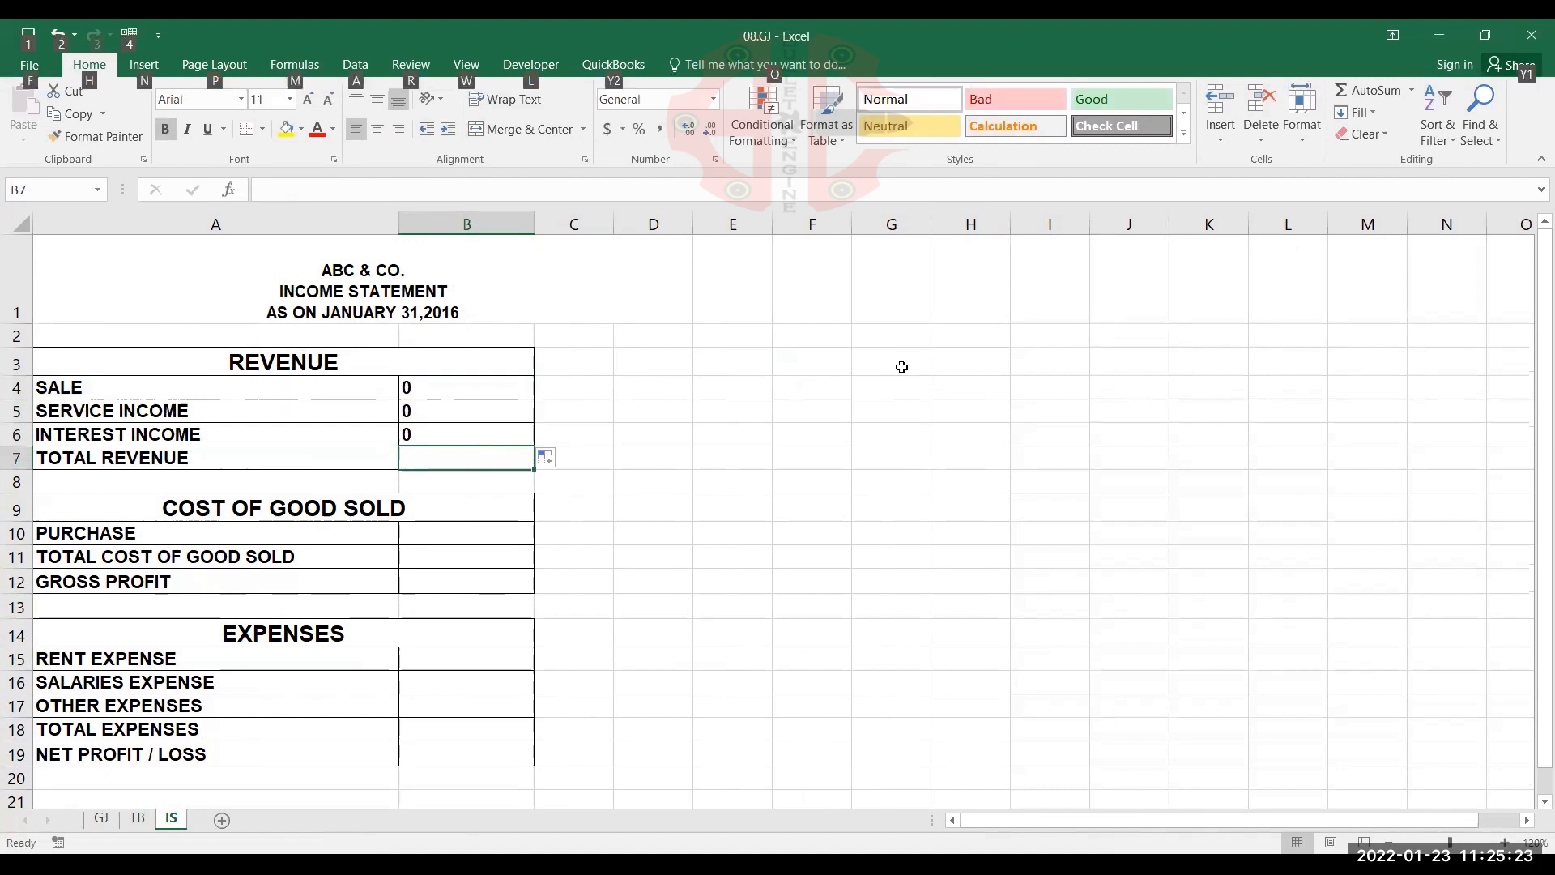
key("alt+equal")
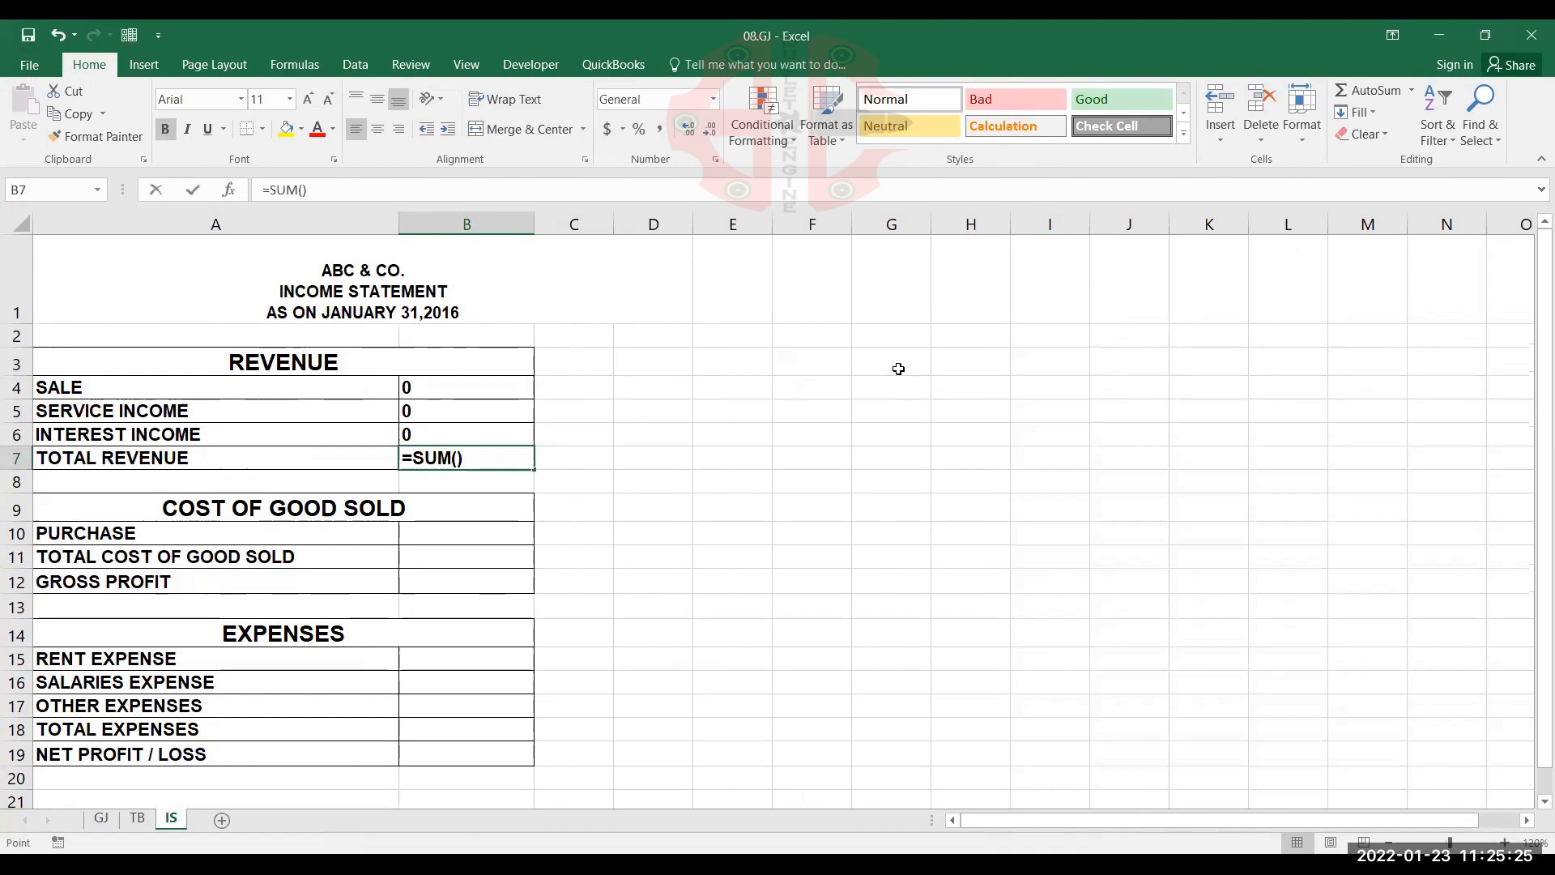
key("Up")
key("shift+Up")
key("shift+Up")
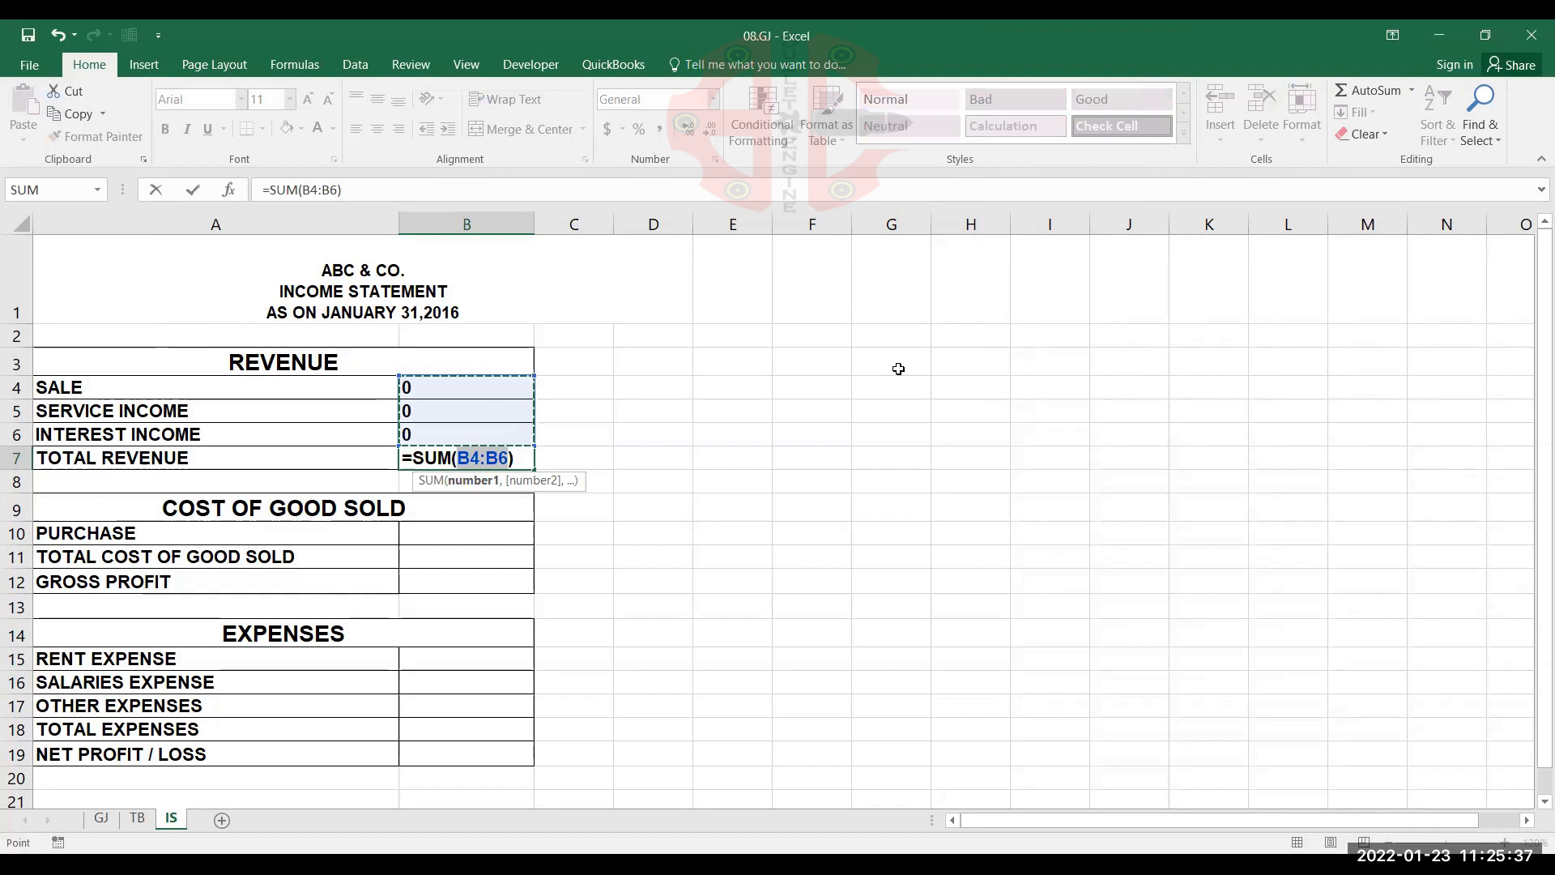
key("Return")
key("Return")
key("Return")
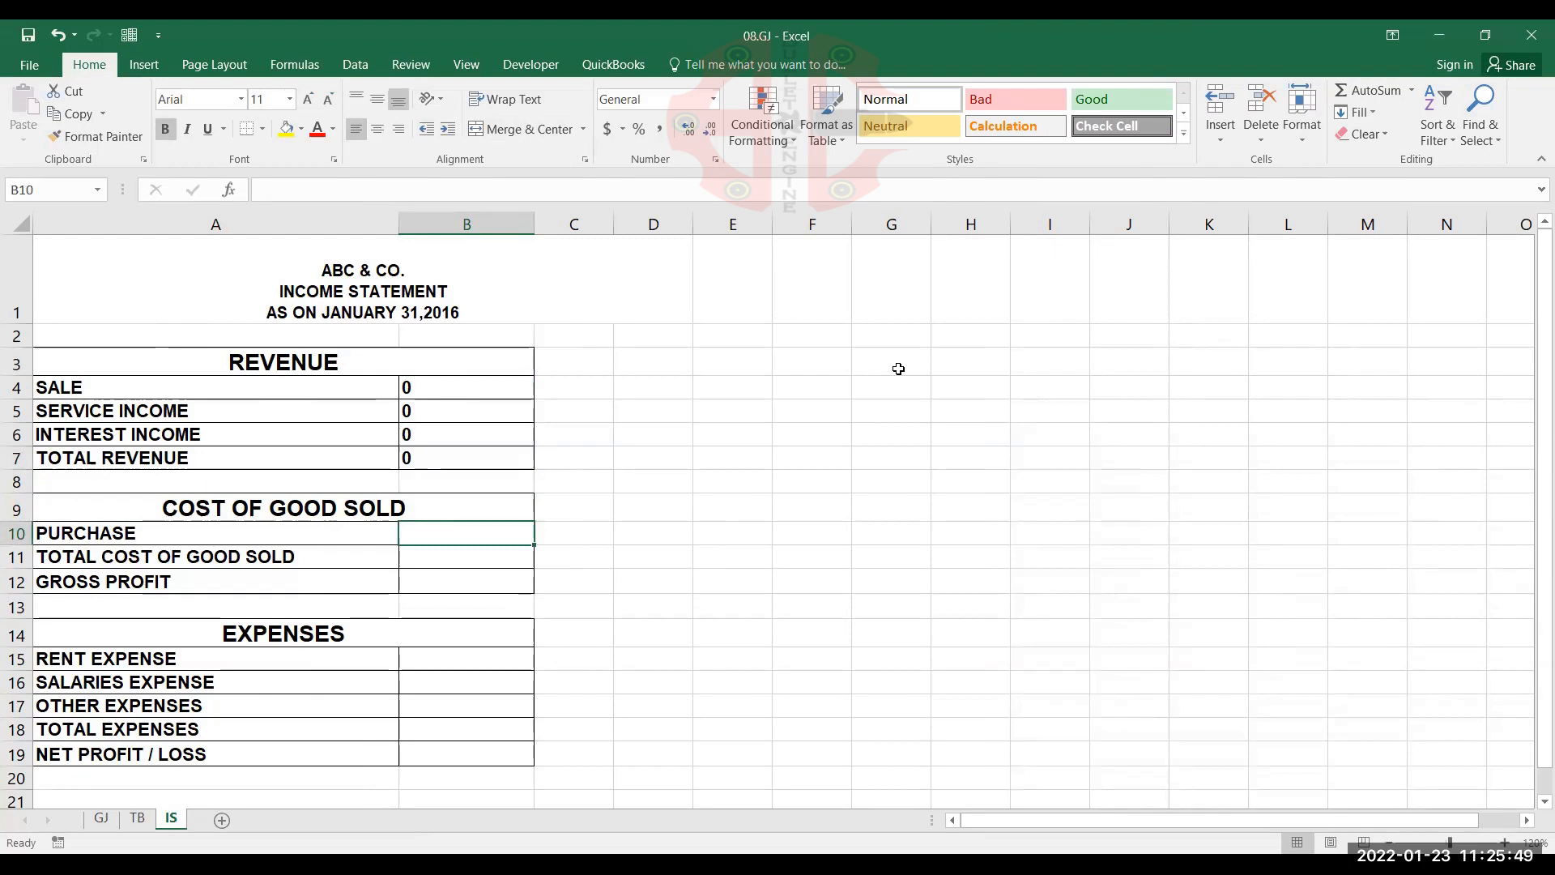
Confirm the TOTAL REVENUE sum and start a SUMIF formula in PURCHASE cell B10 with the absolute range TB!$A$2:$D$16
type("=")
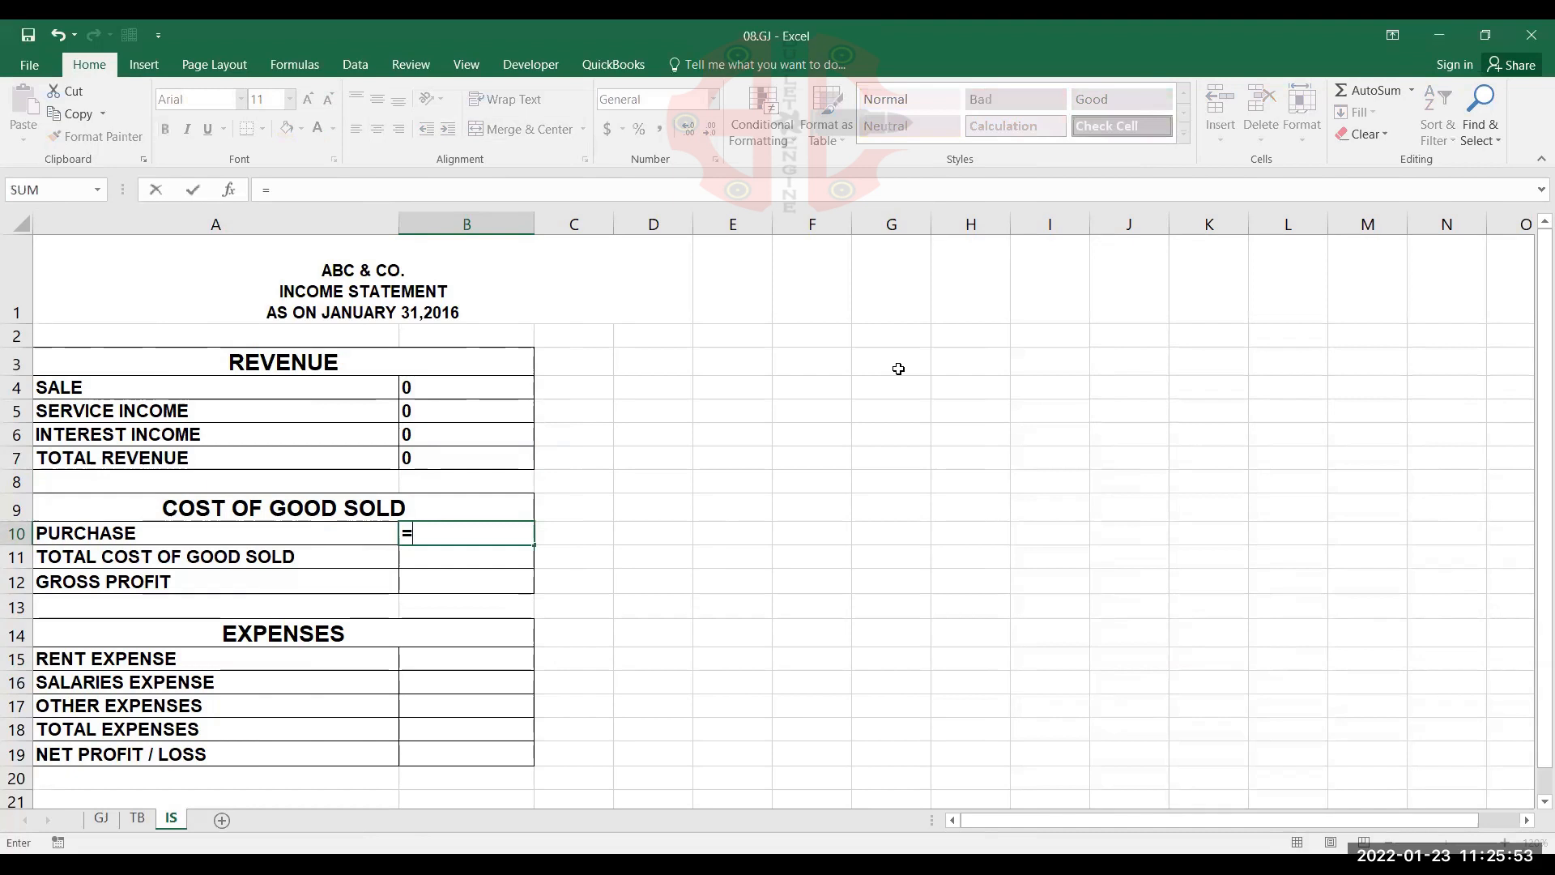
type("SUMIF(")
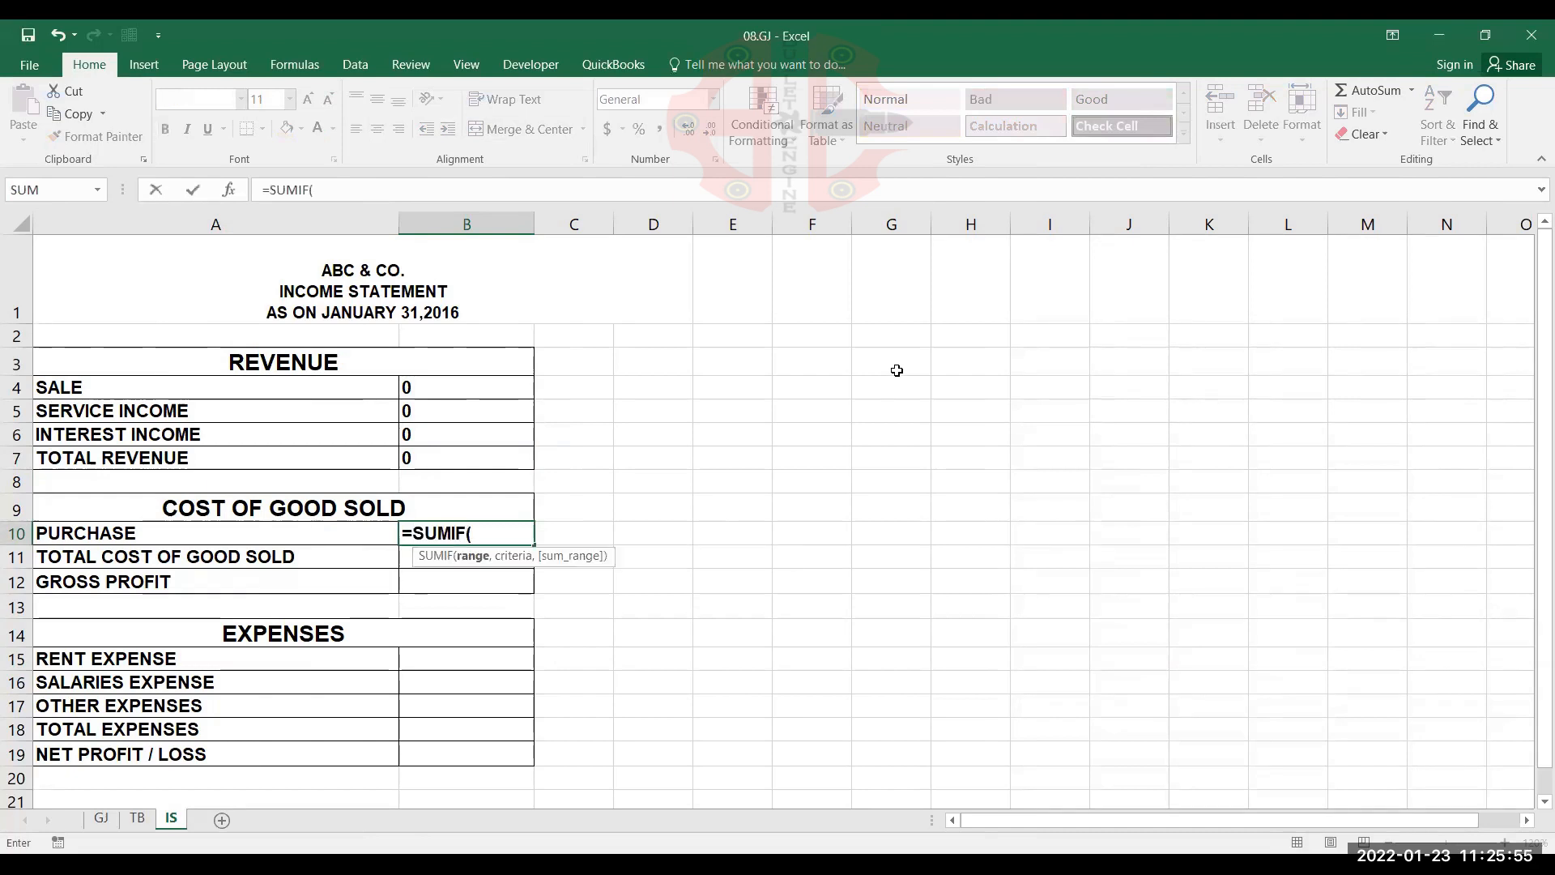
left_click(136, 820)
left_click(268, 370)
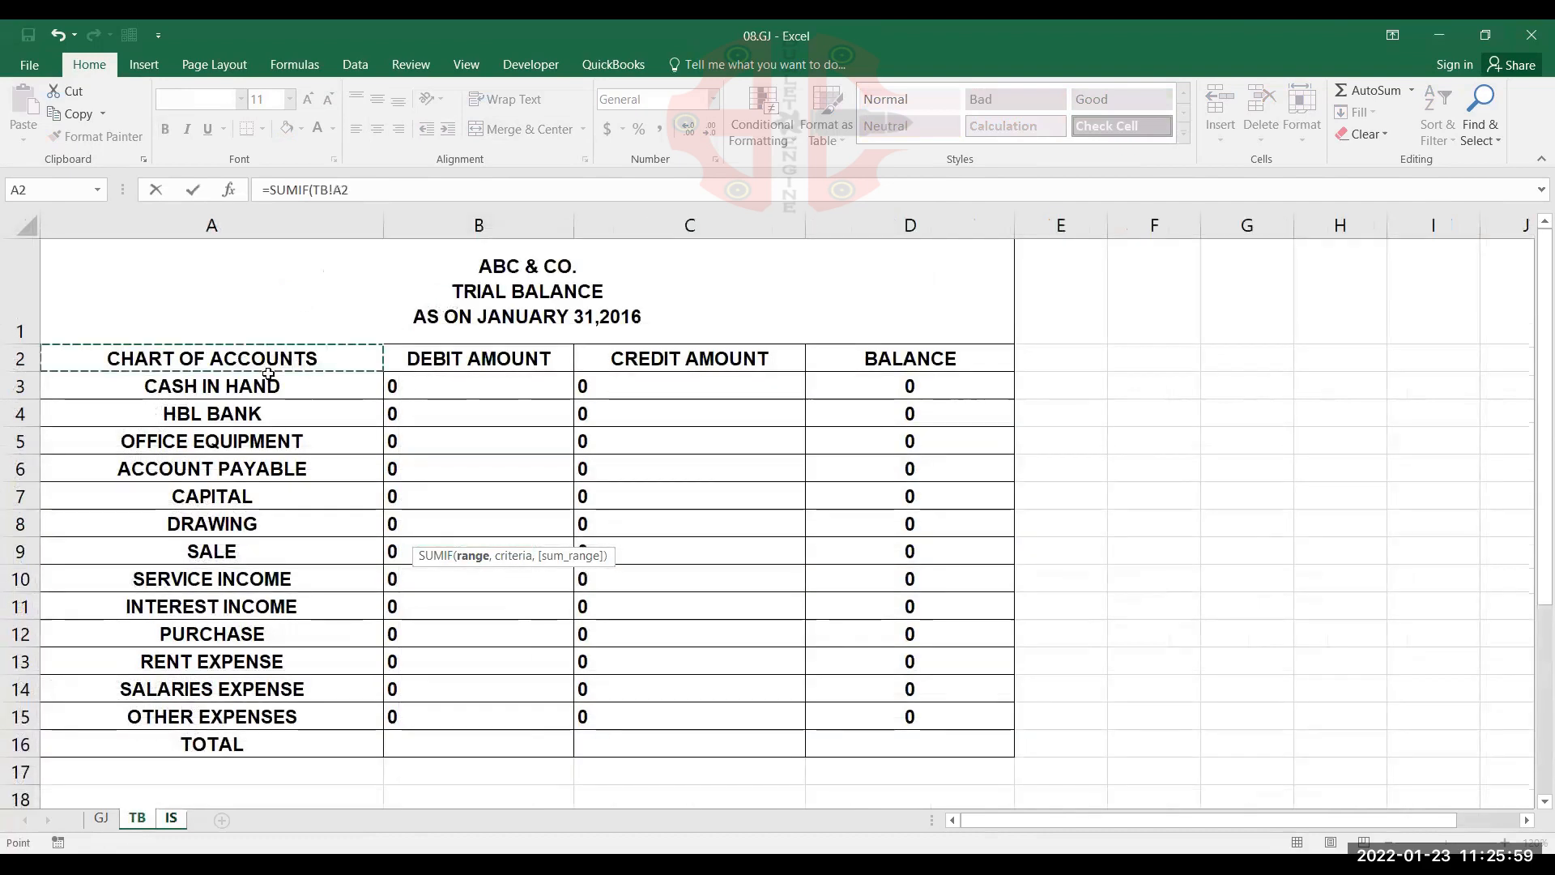
key("ctrl+shift+End")
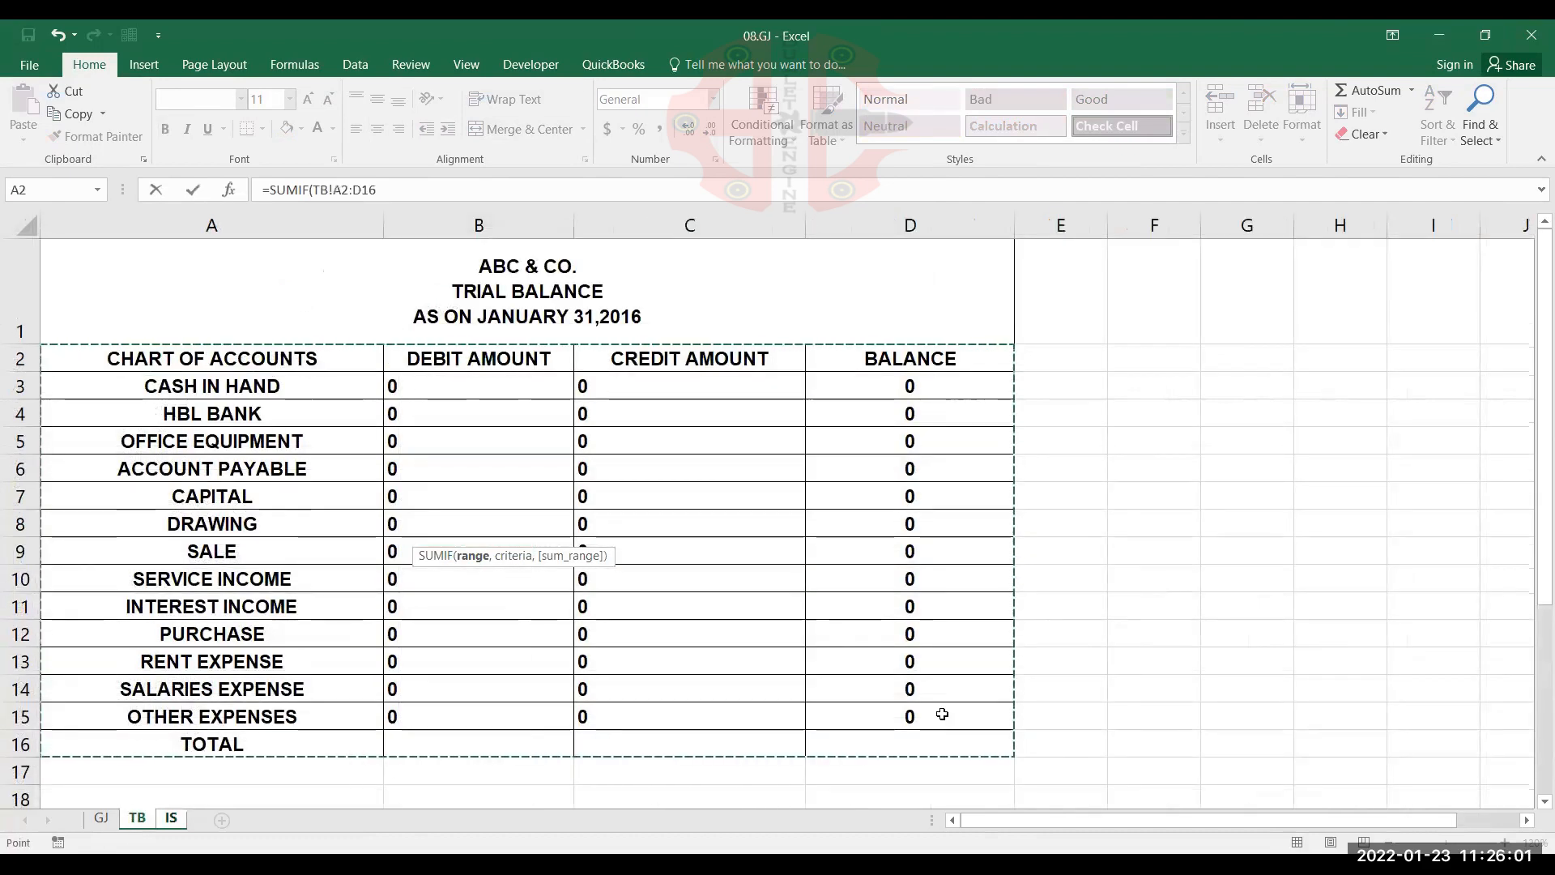
key("F4")
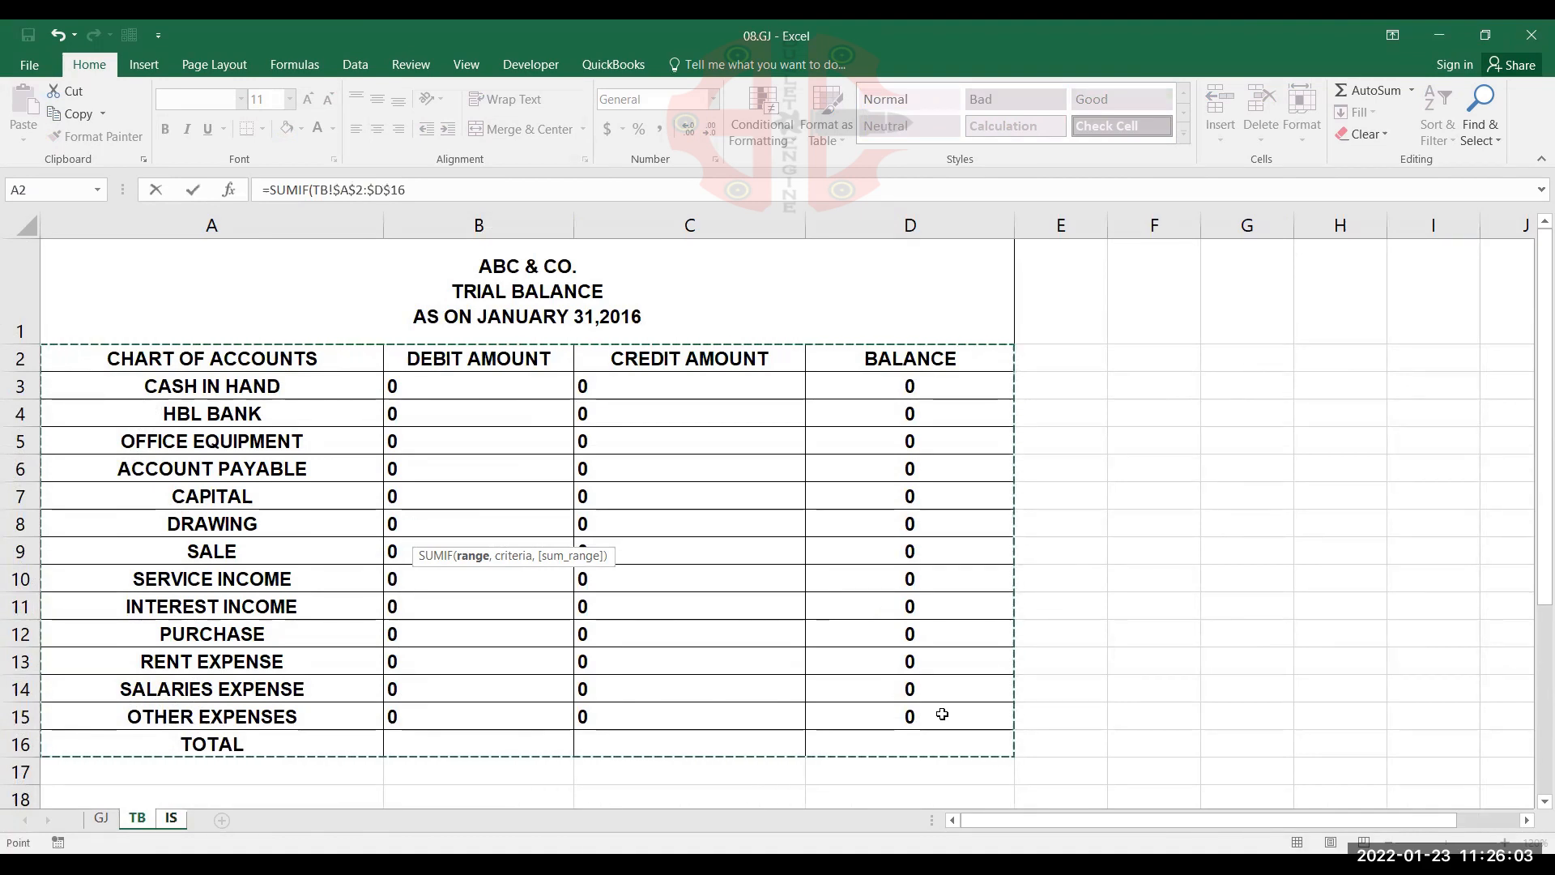
type(",")
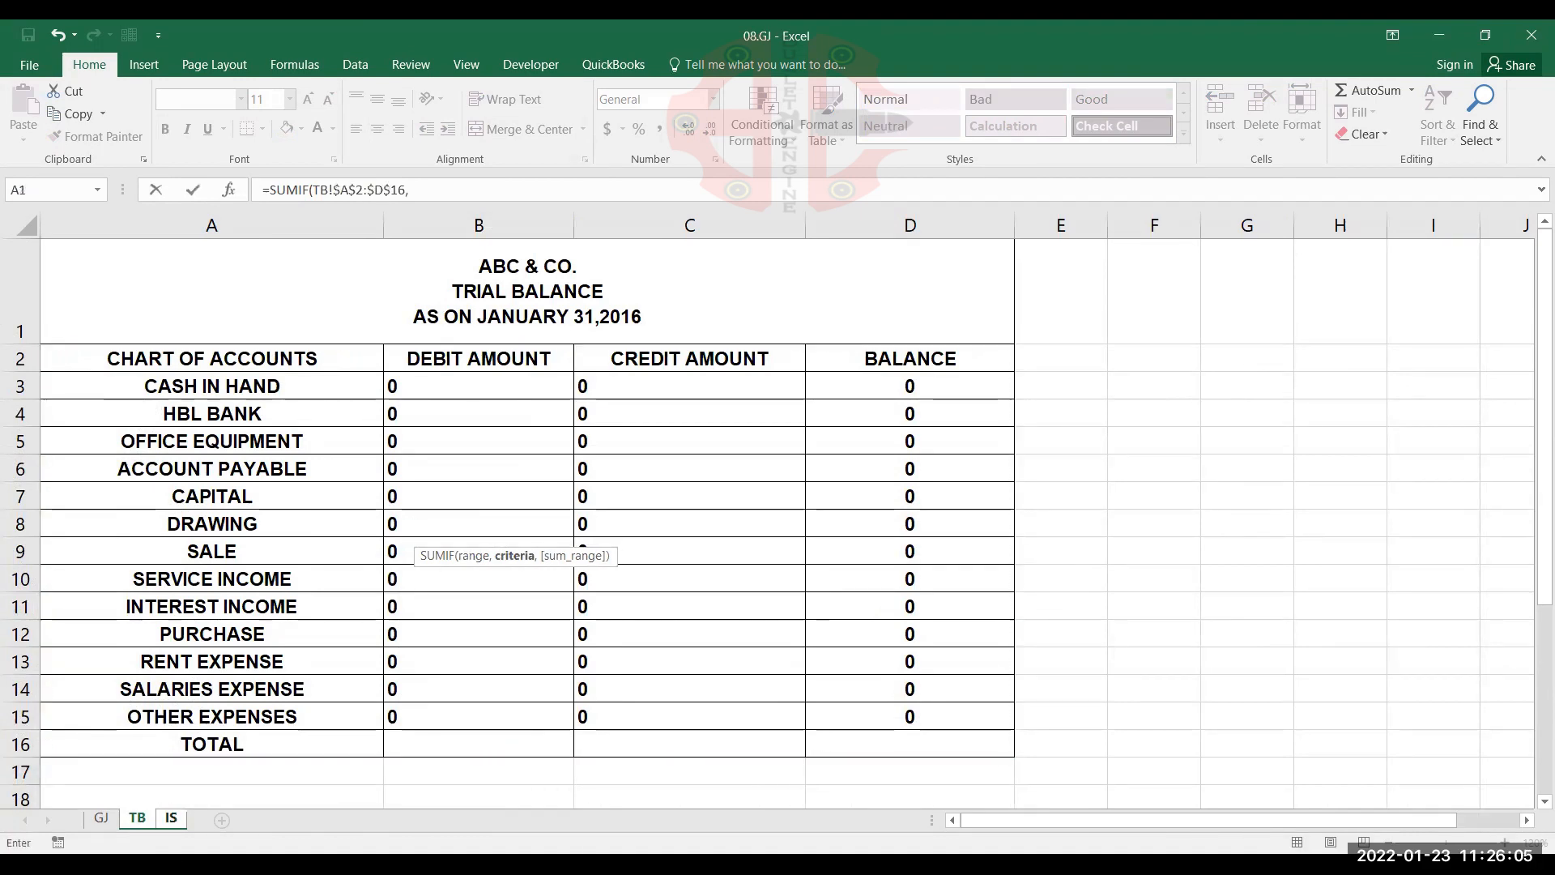
Add IS!A10, the PURCHASE account name, as the criteria of the SUMIF formula in B10
left_click(186, 819)
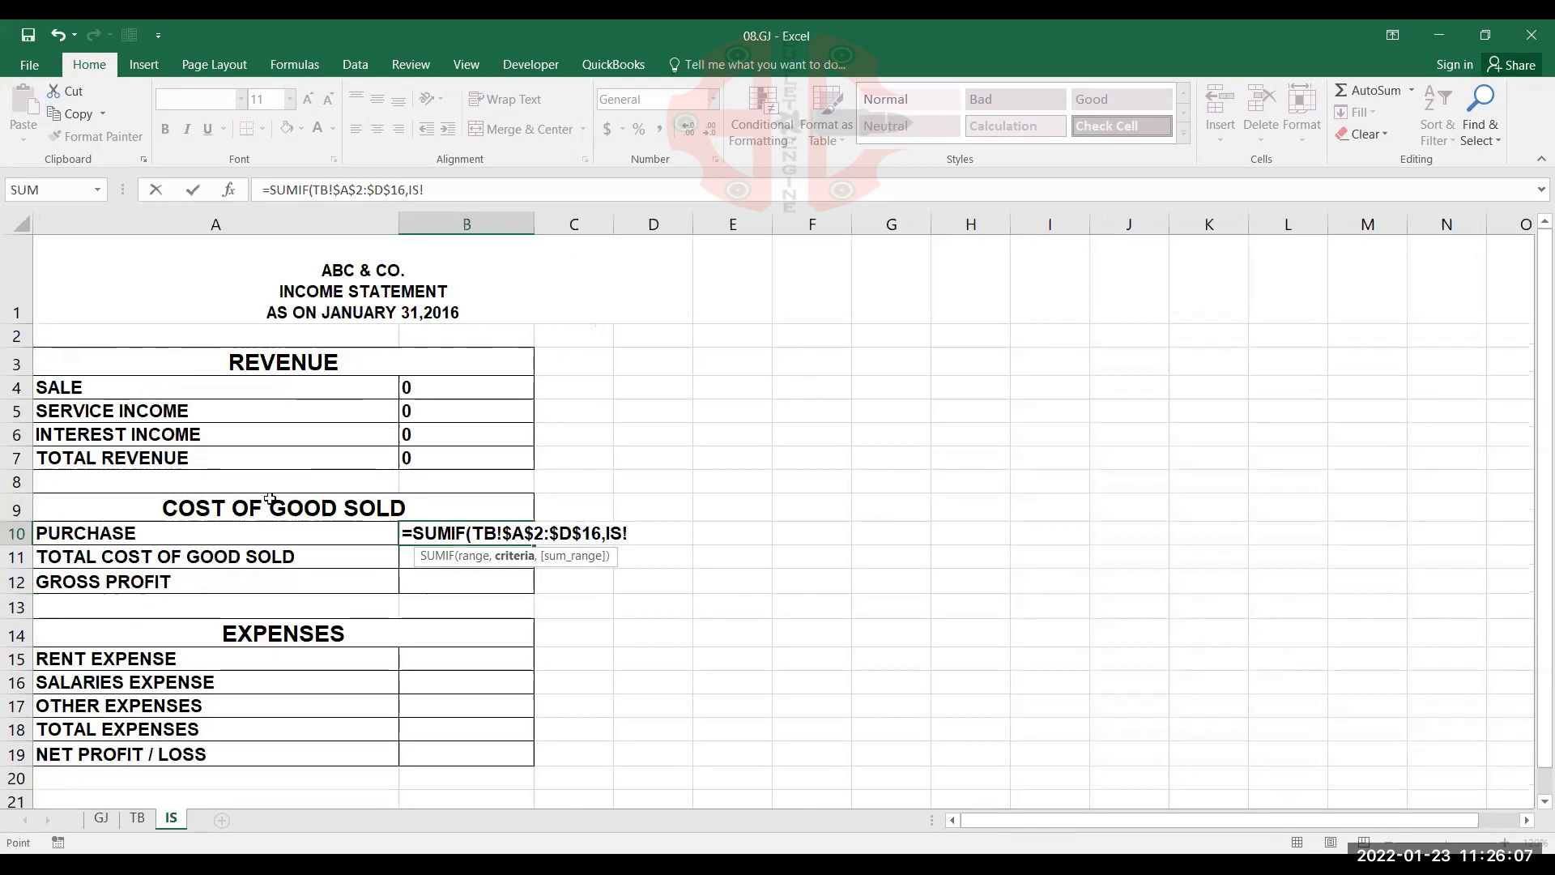
left_click(265, 527)
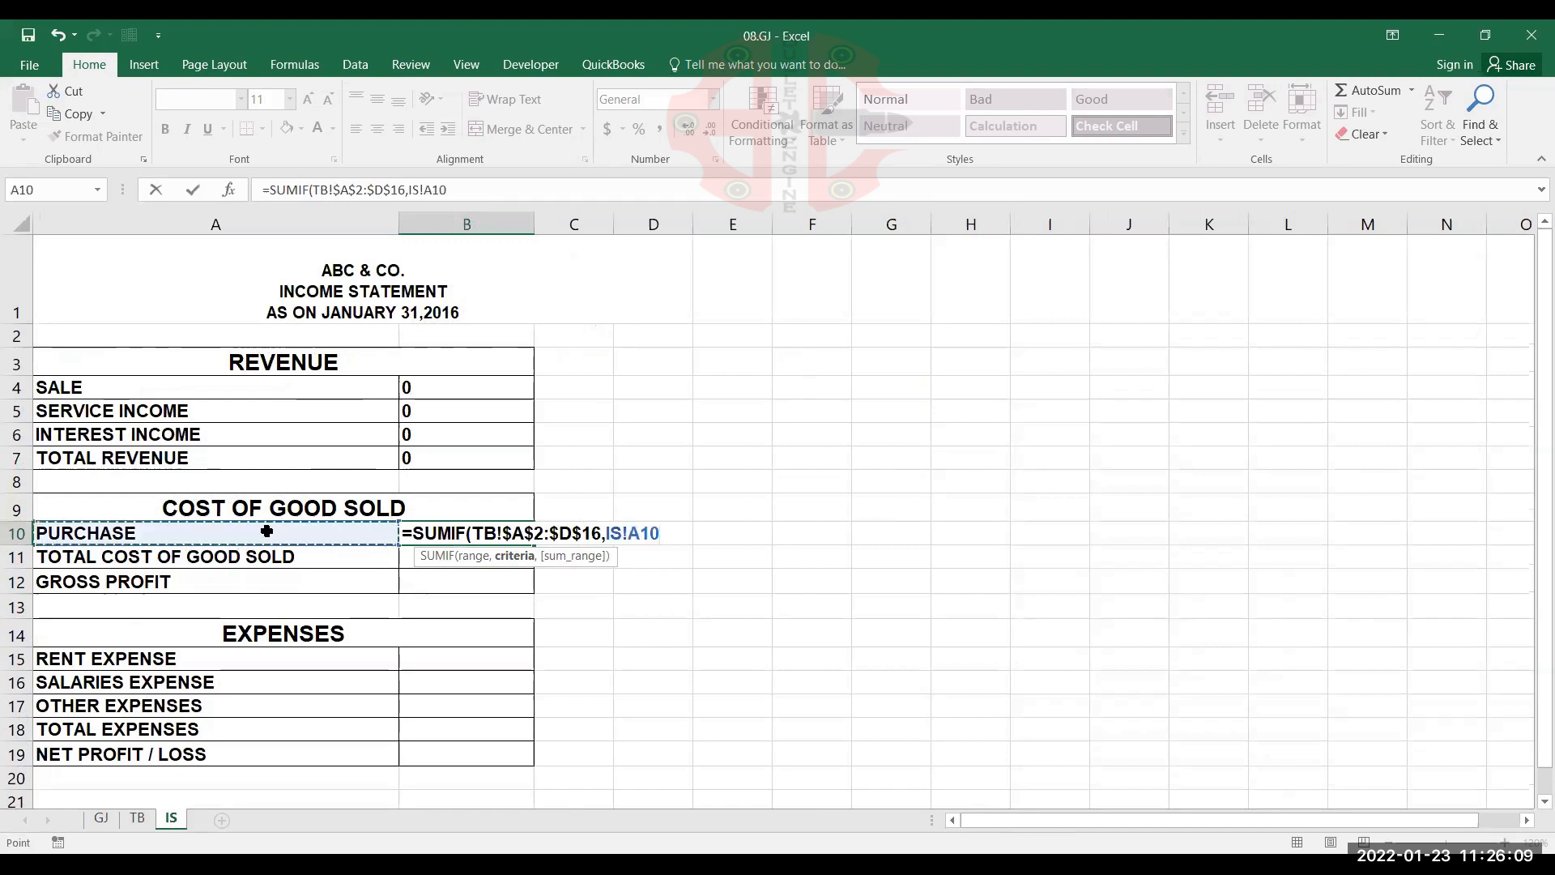
type(",")
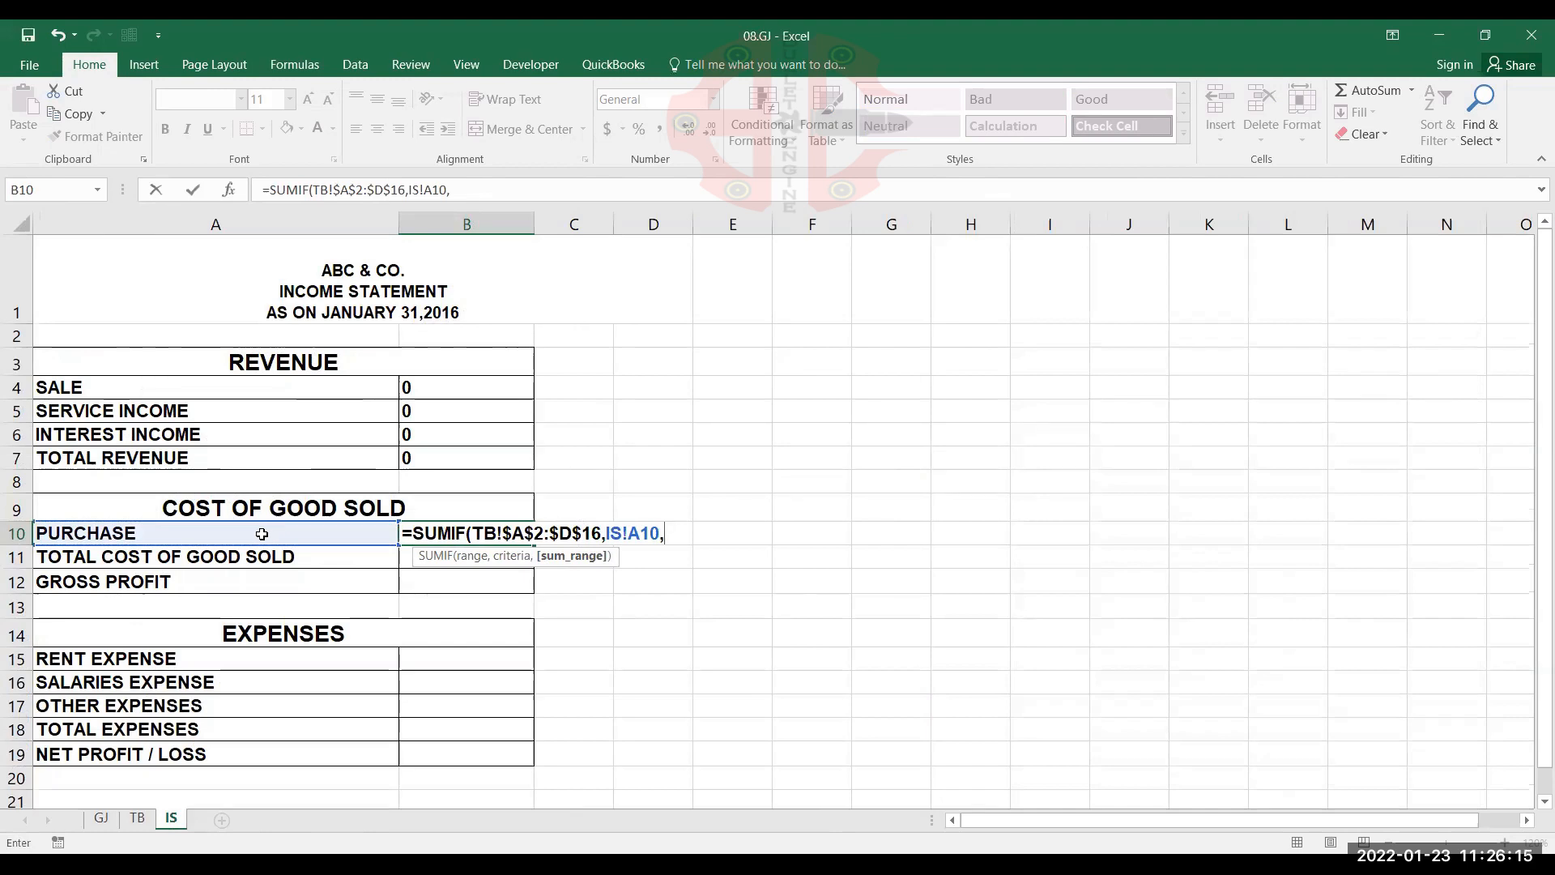
Complete the B10 SUMIF with the absolute debit range TB!$B$2:$B$16 as sum range
left_click(136, 818)
key("Up")
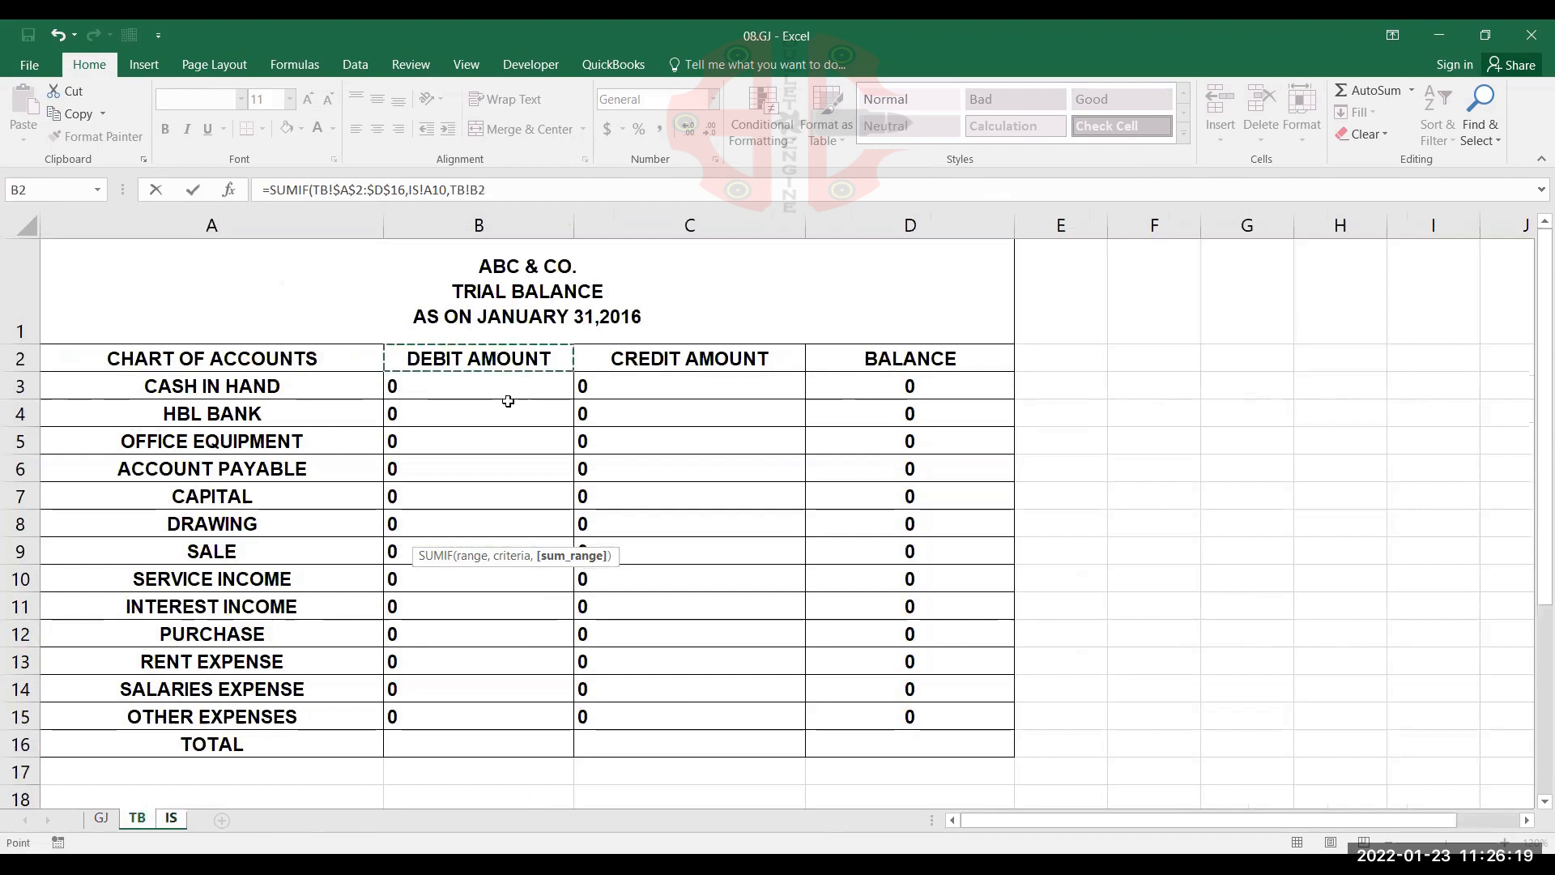
key("ctrl+shift+Down")
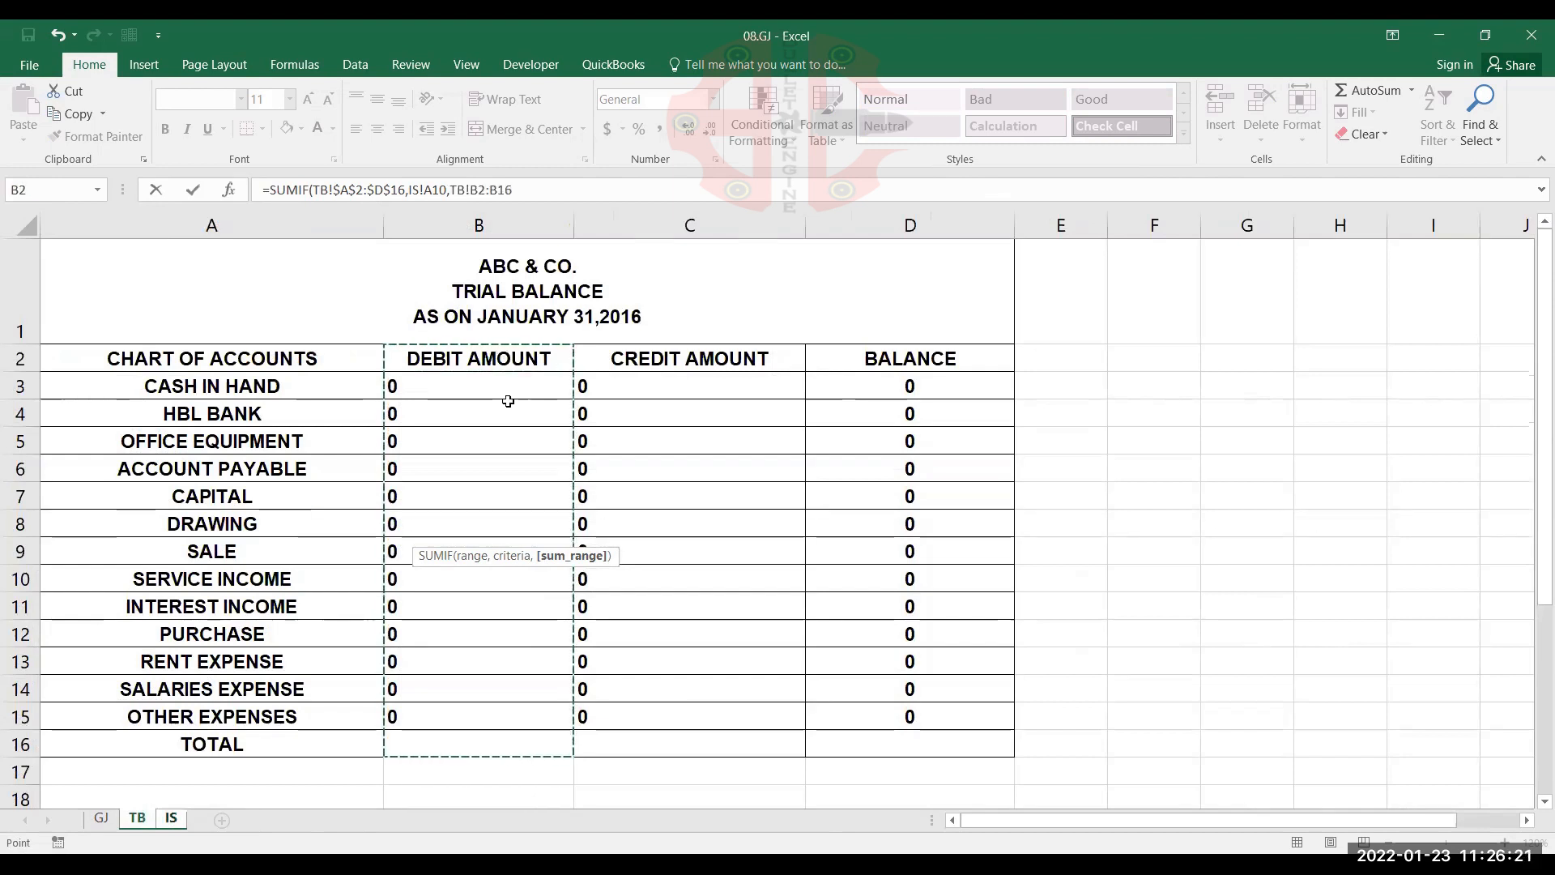
key("F4")
type(")")
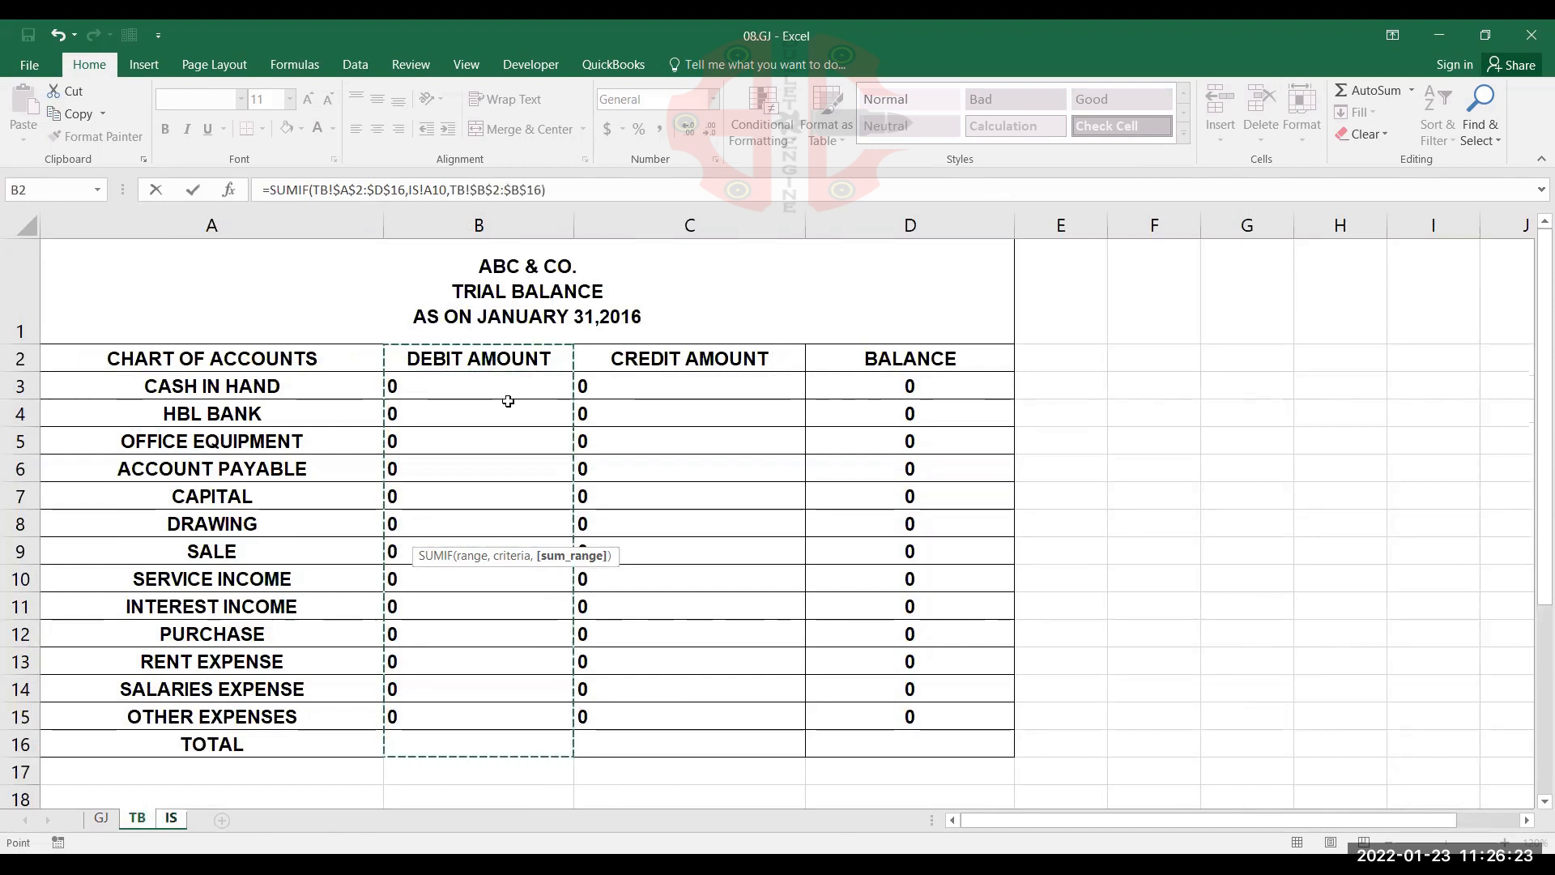
key("Return")
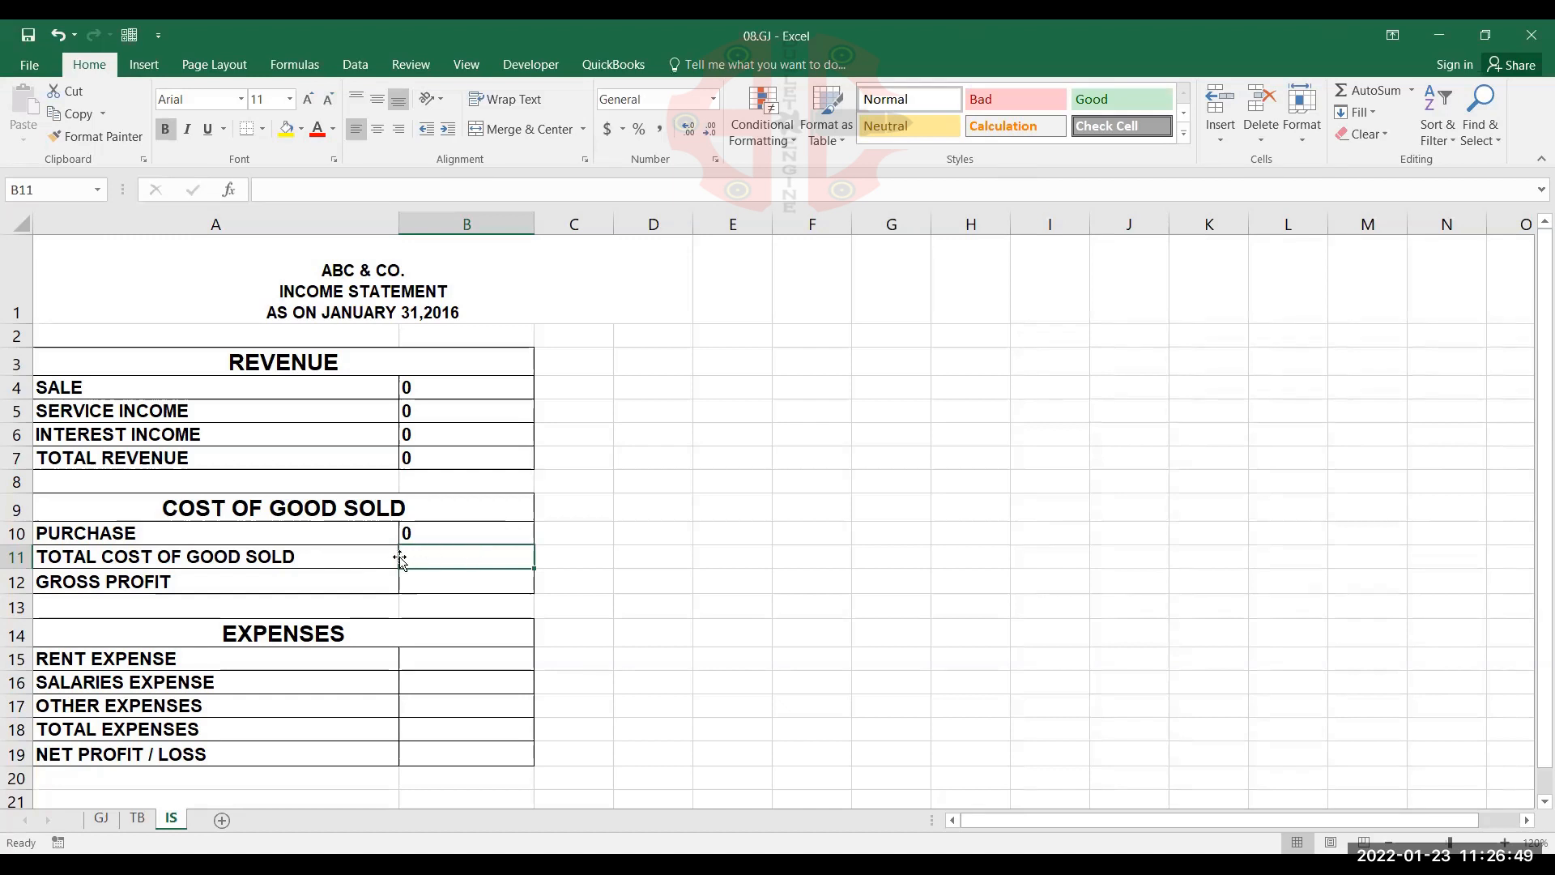
Set TOTAL COST OF GOOD SOLD in cell B11 to the purchase amount with the formula =B10
type("=")
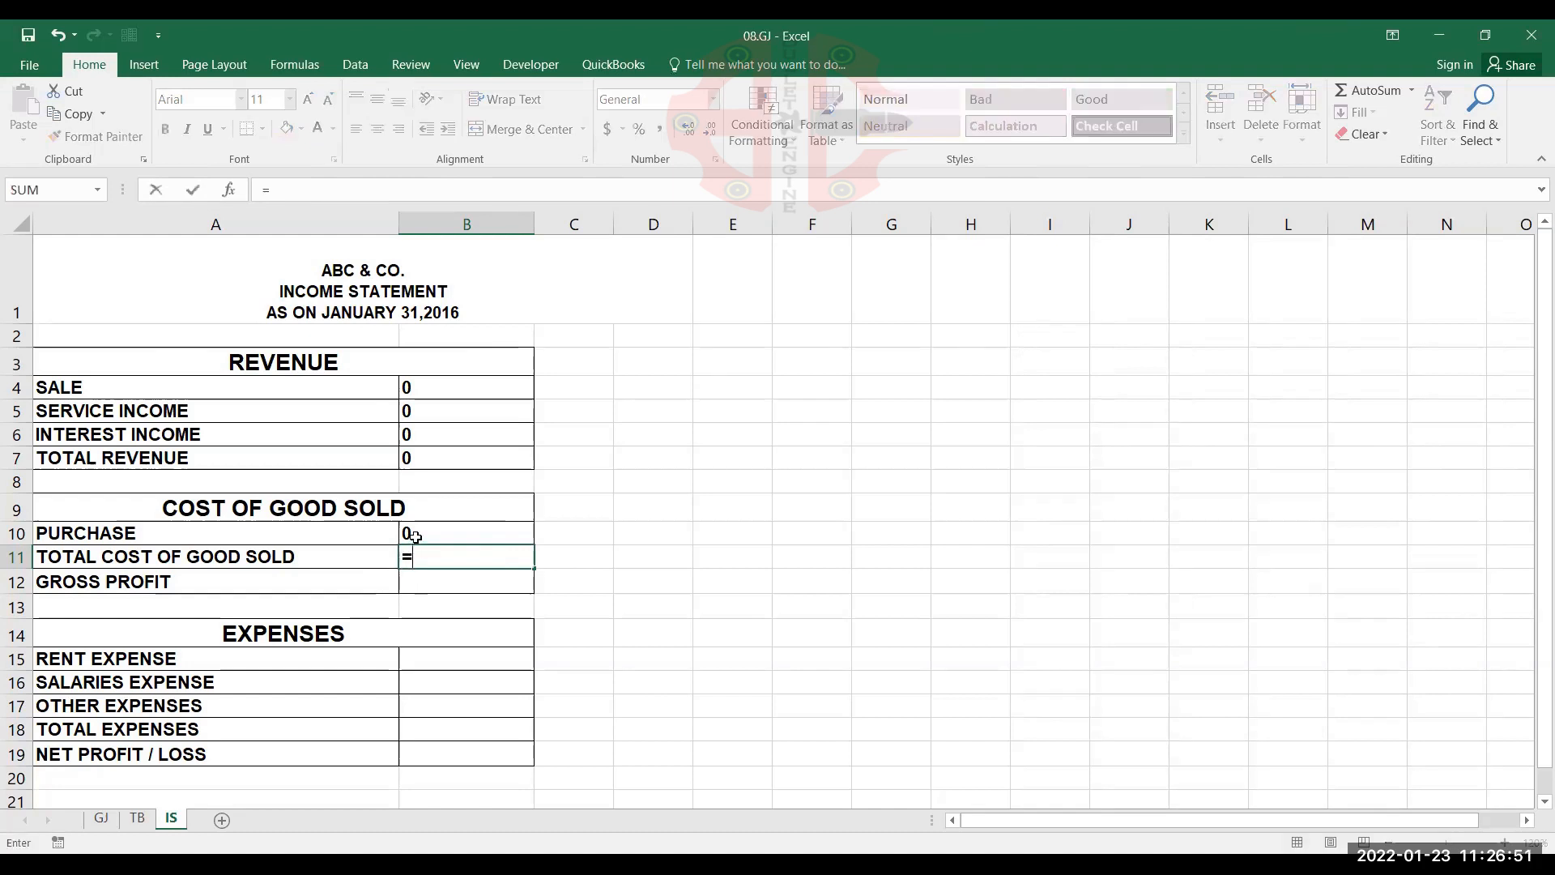
left_click(413, 534)
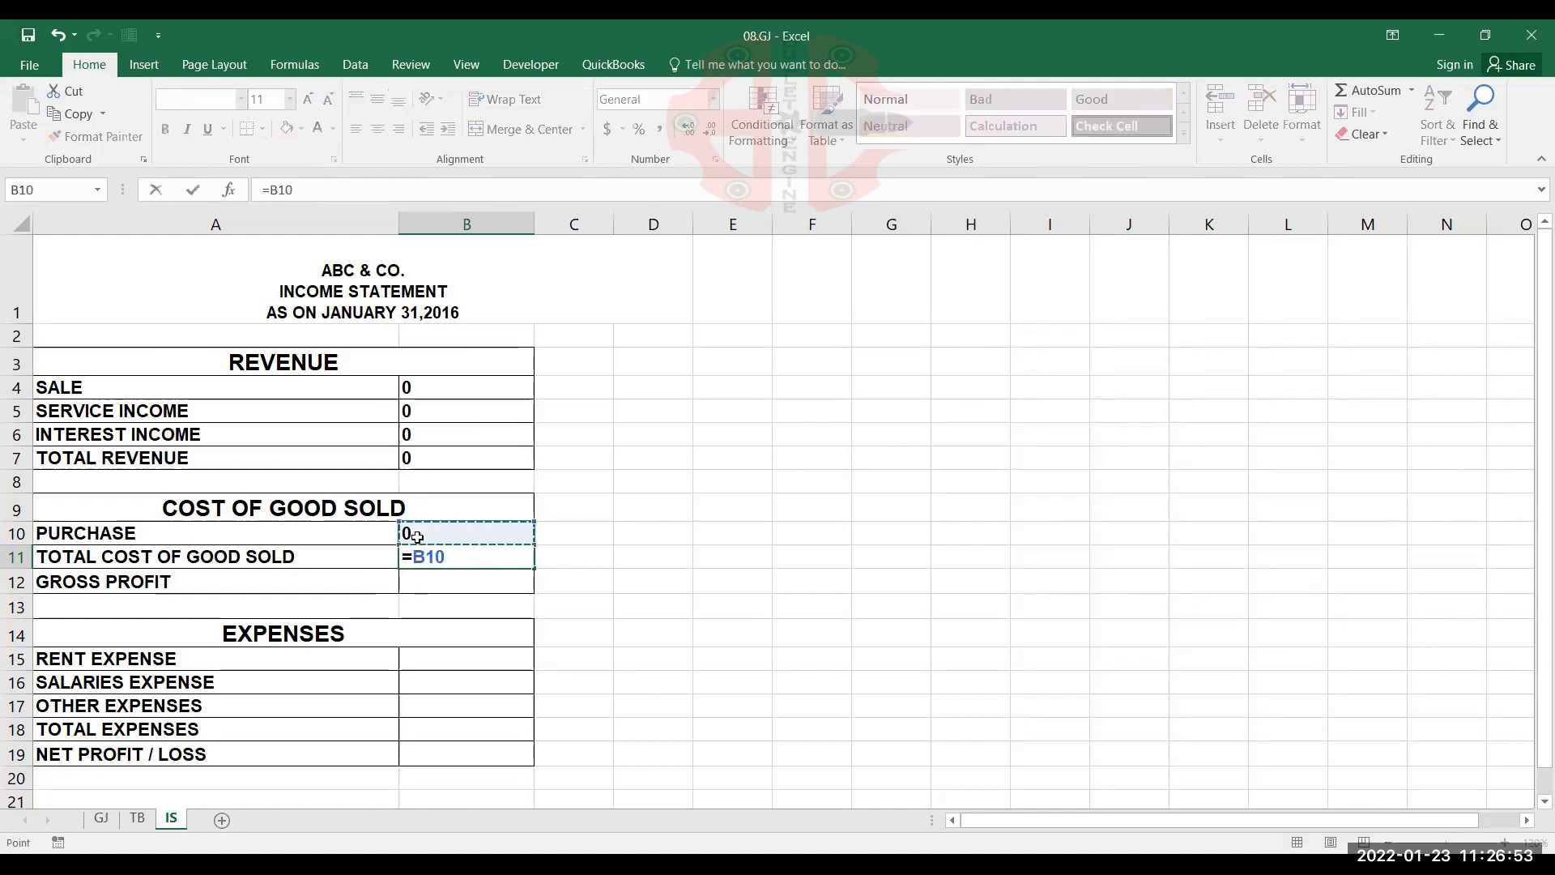
key("ctrl+Return")
key("Return")
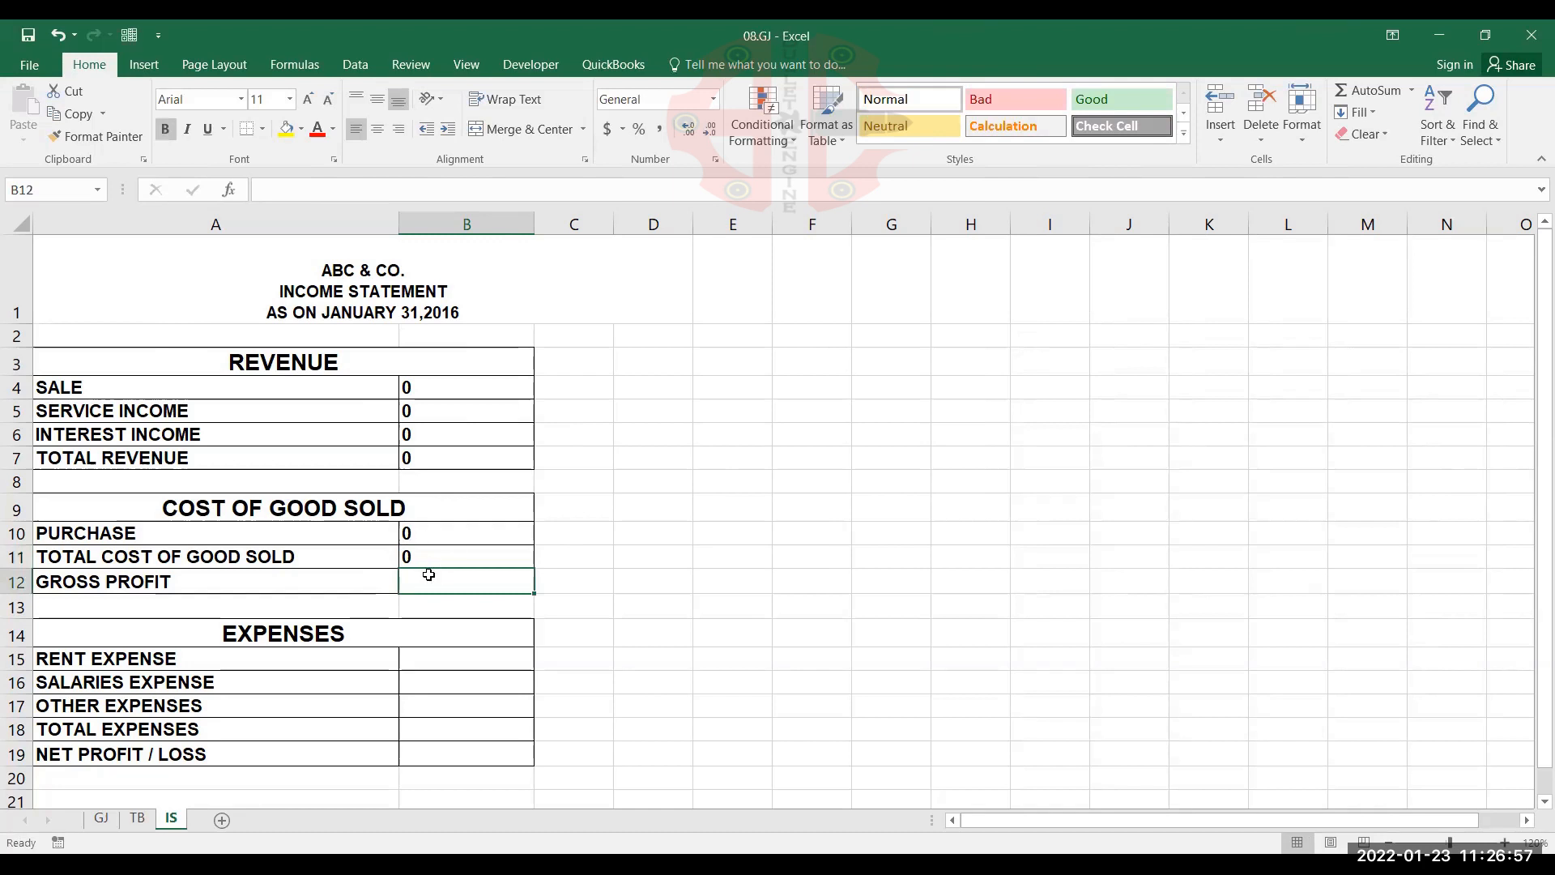
double_click(451, 550)
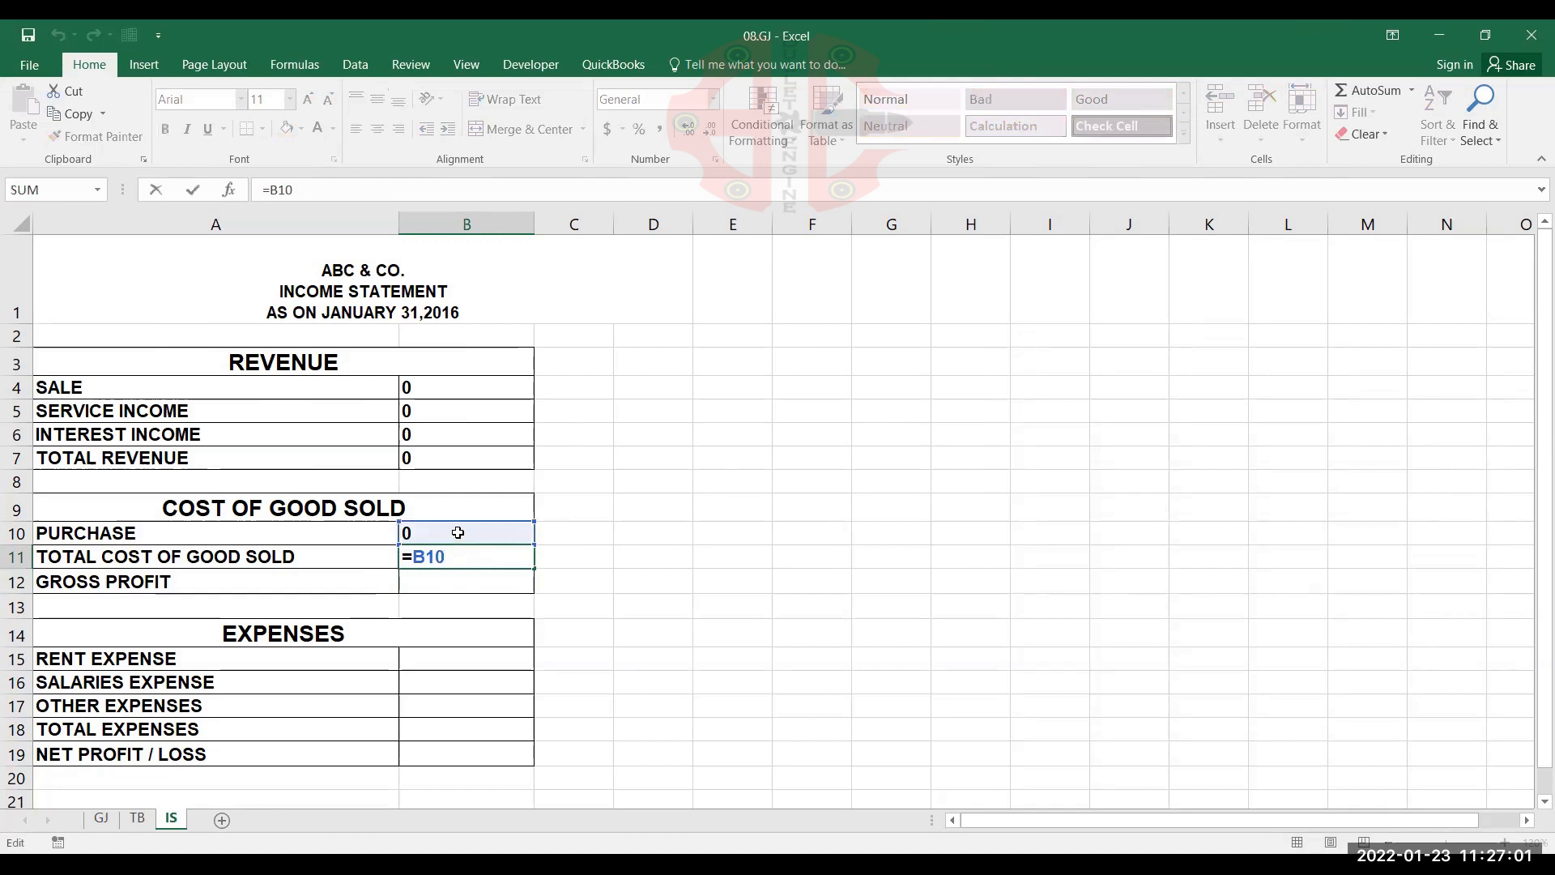
key("Return")
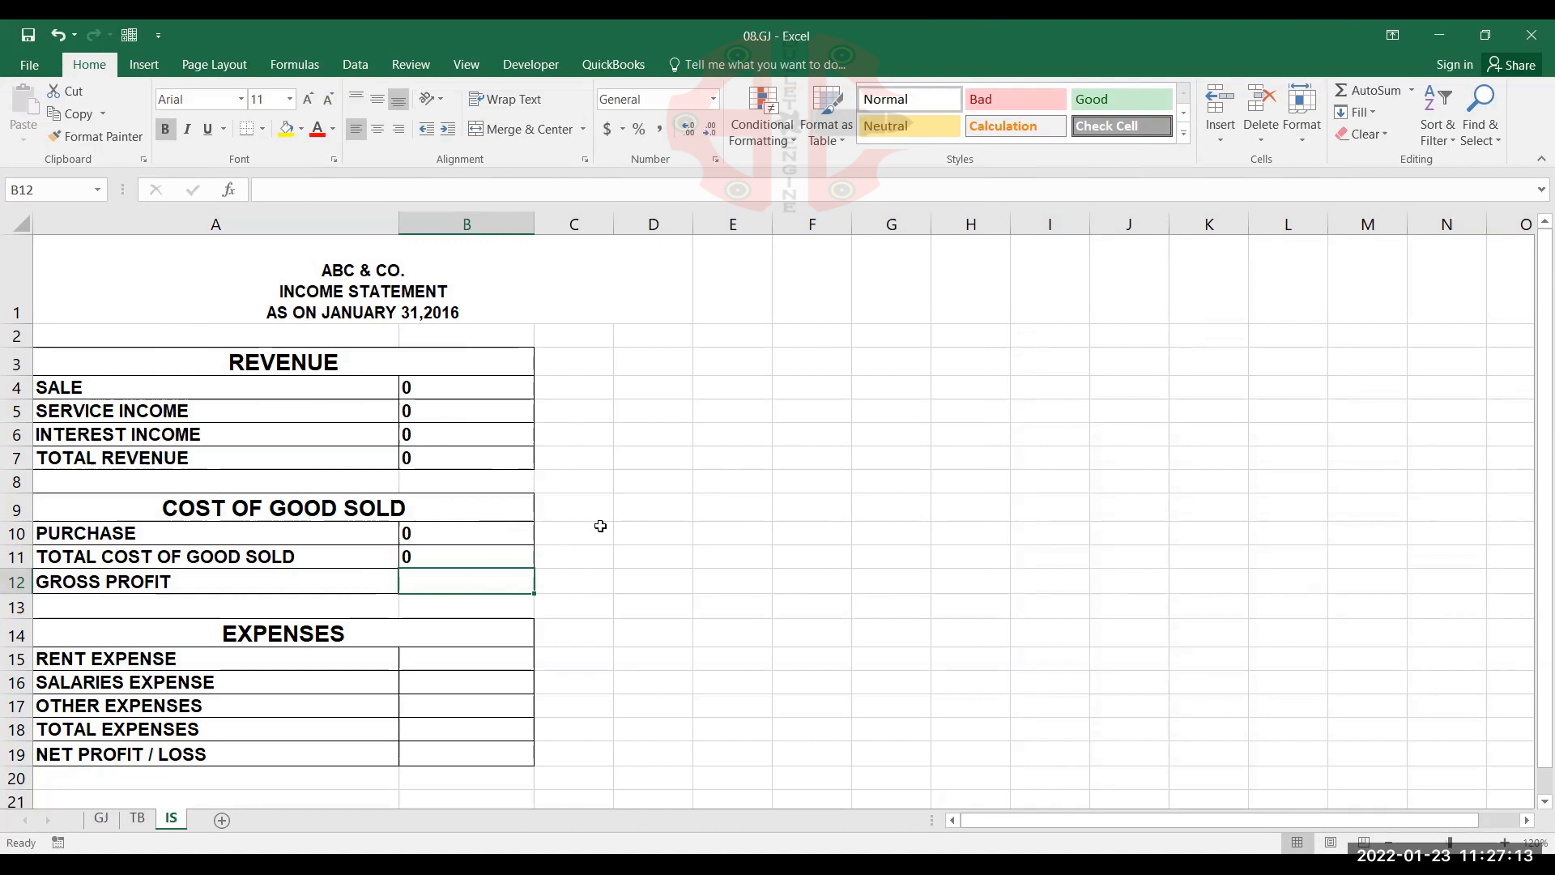
Calculate GROSS PROFIT in cell B12 by subtracting total cost of goods sold from total revenue with =B7-B11
type("=")
left_click(421, 462)
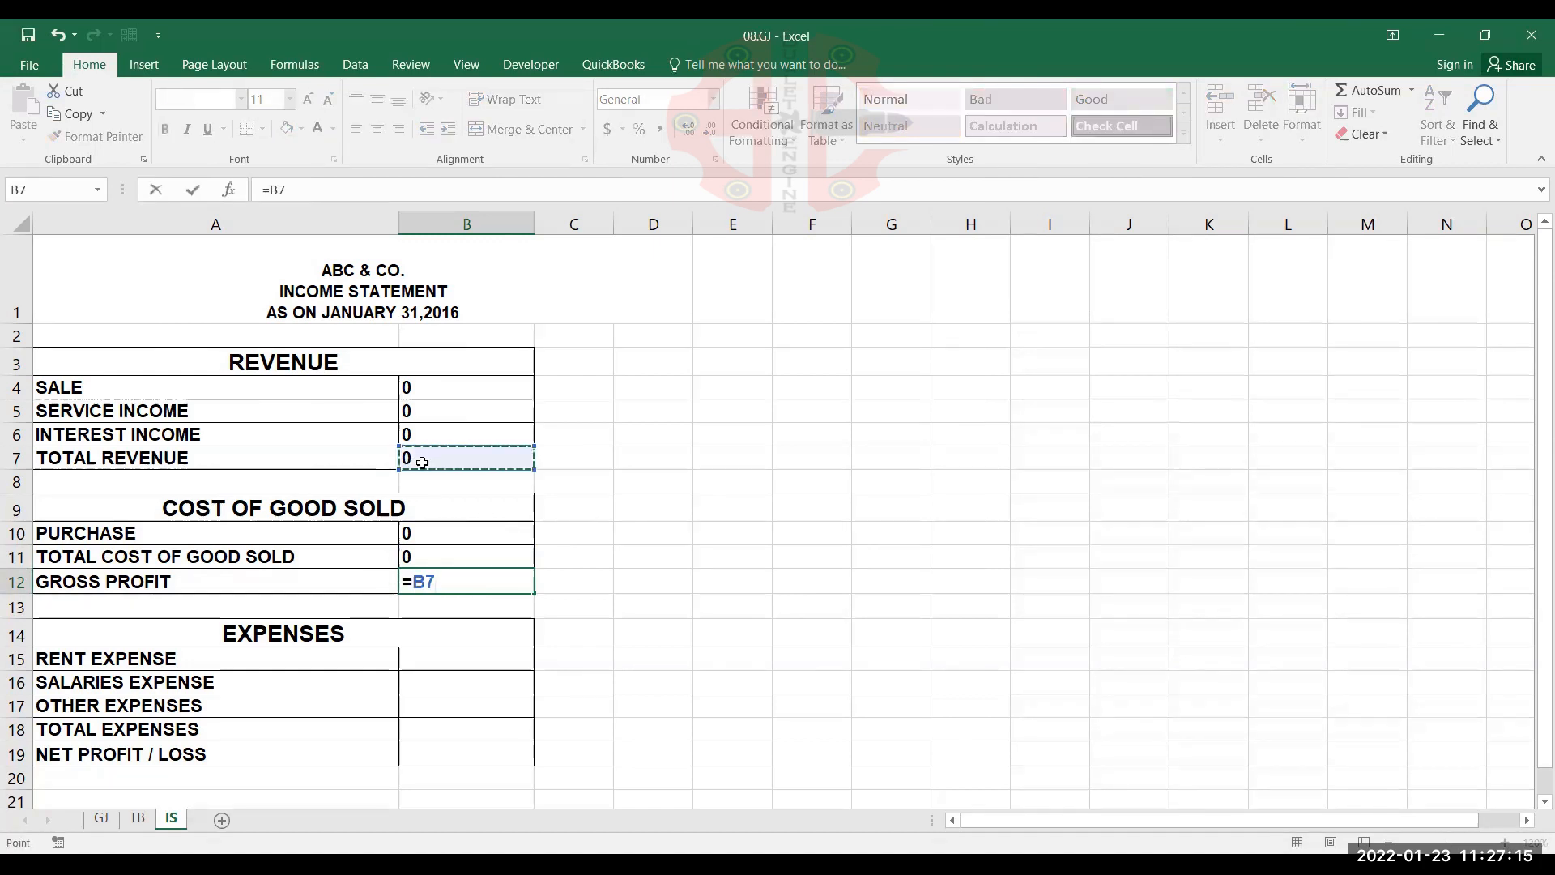
type("-")
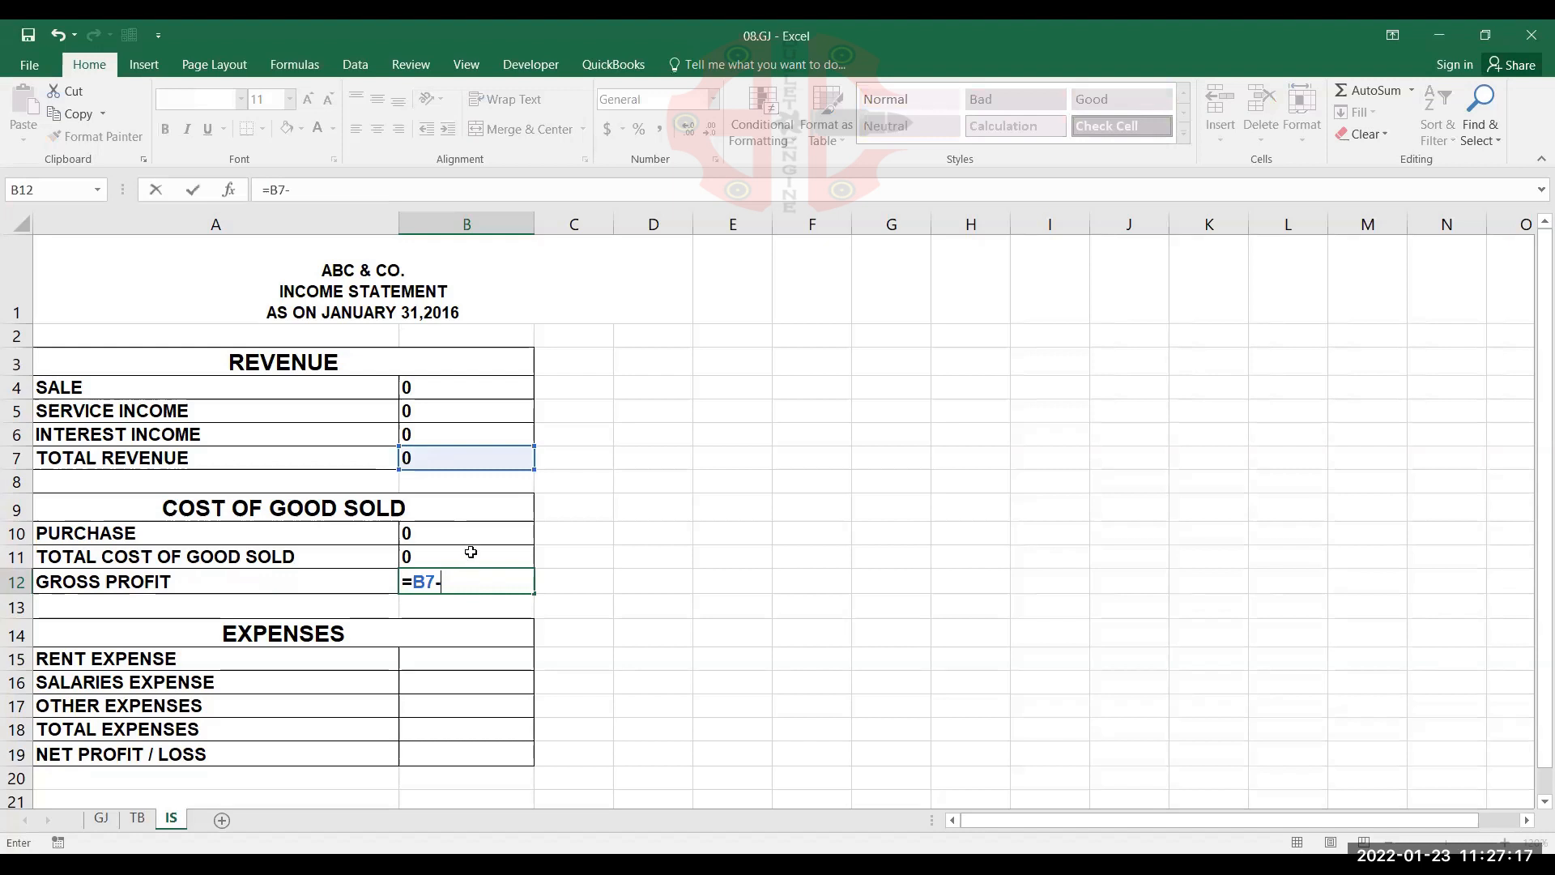
left_click(470, 554)
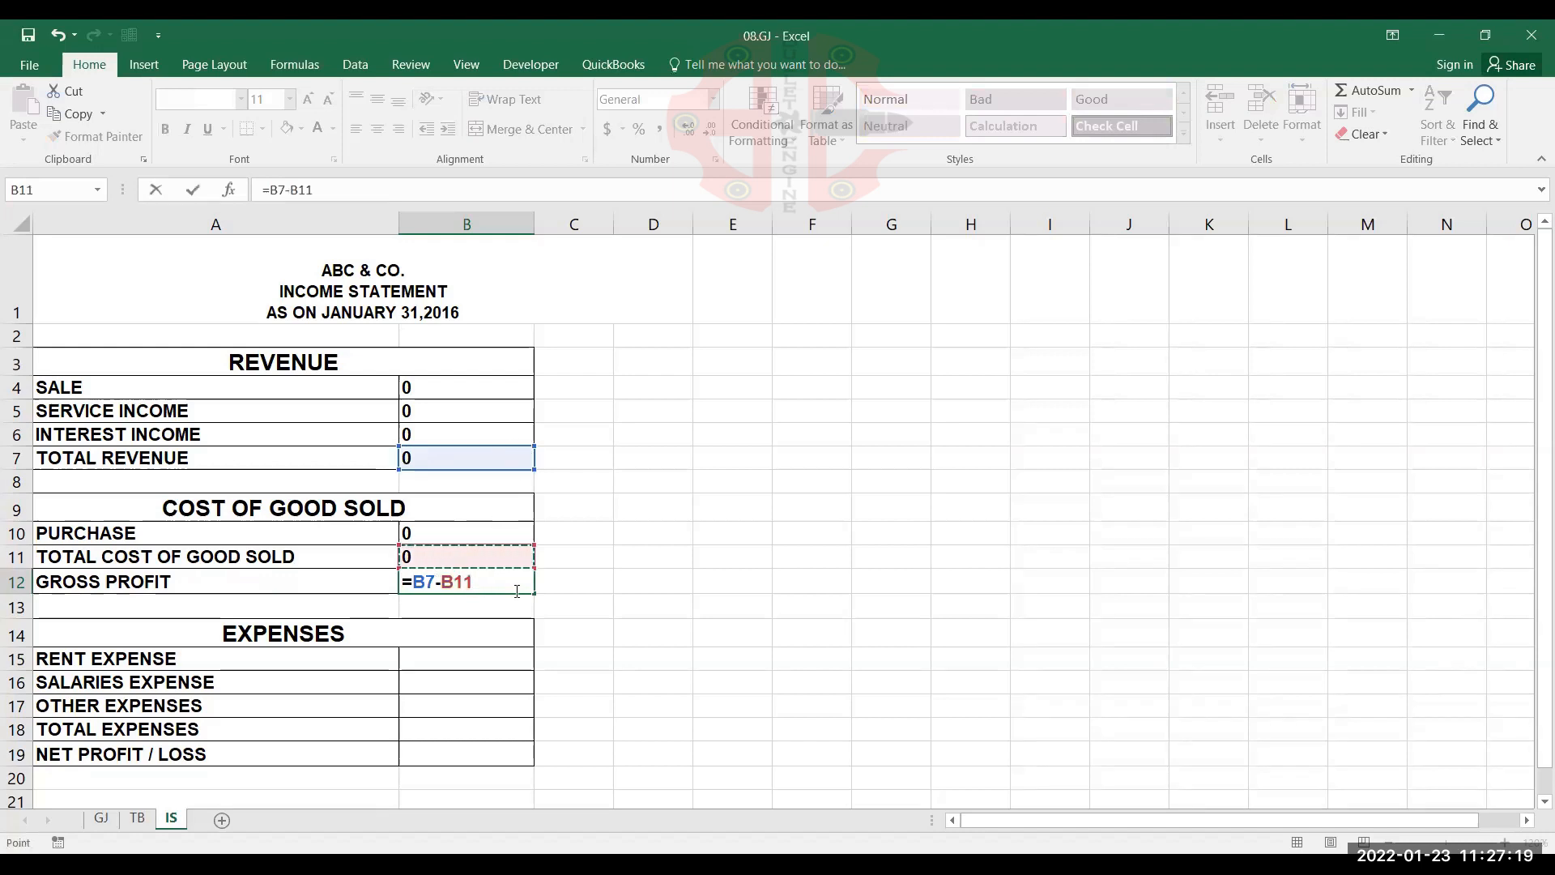
key("Return")
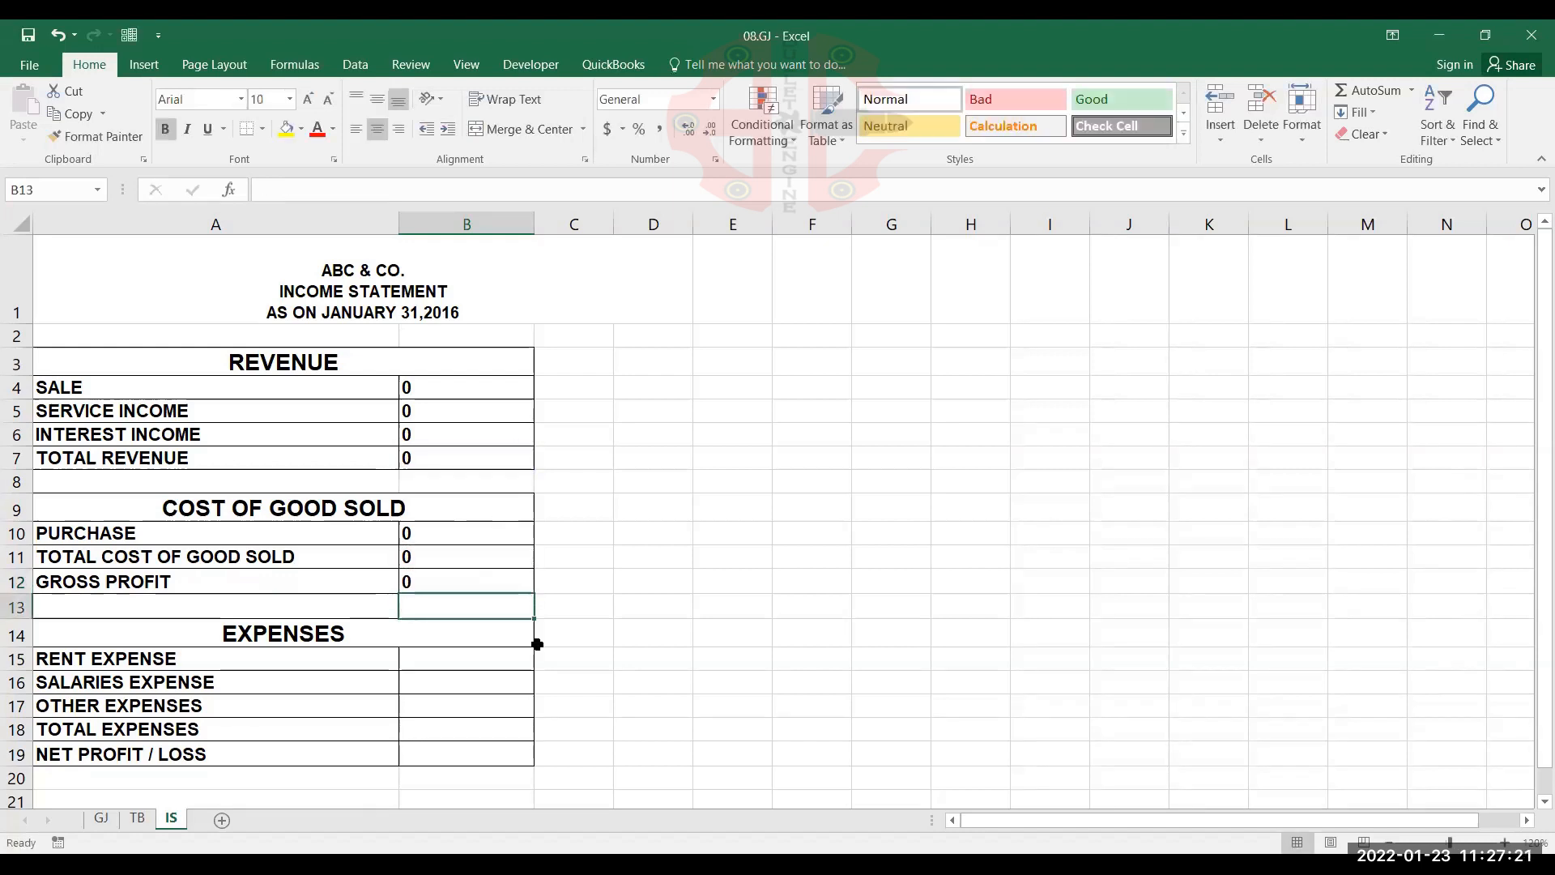
Start a SUMIF formula in RENT EXPENSE cell B15 with the absolute trial balance range TB!$A$2:$D$16
left_click(489, 654)
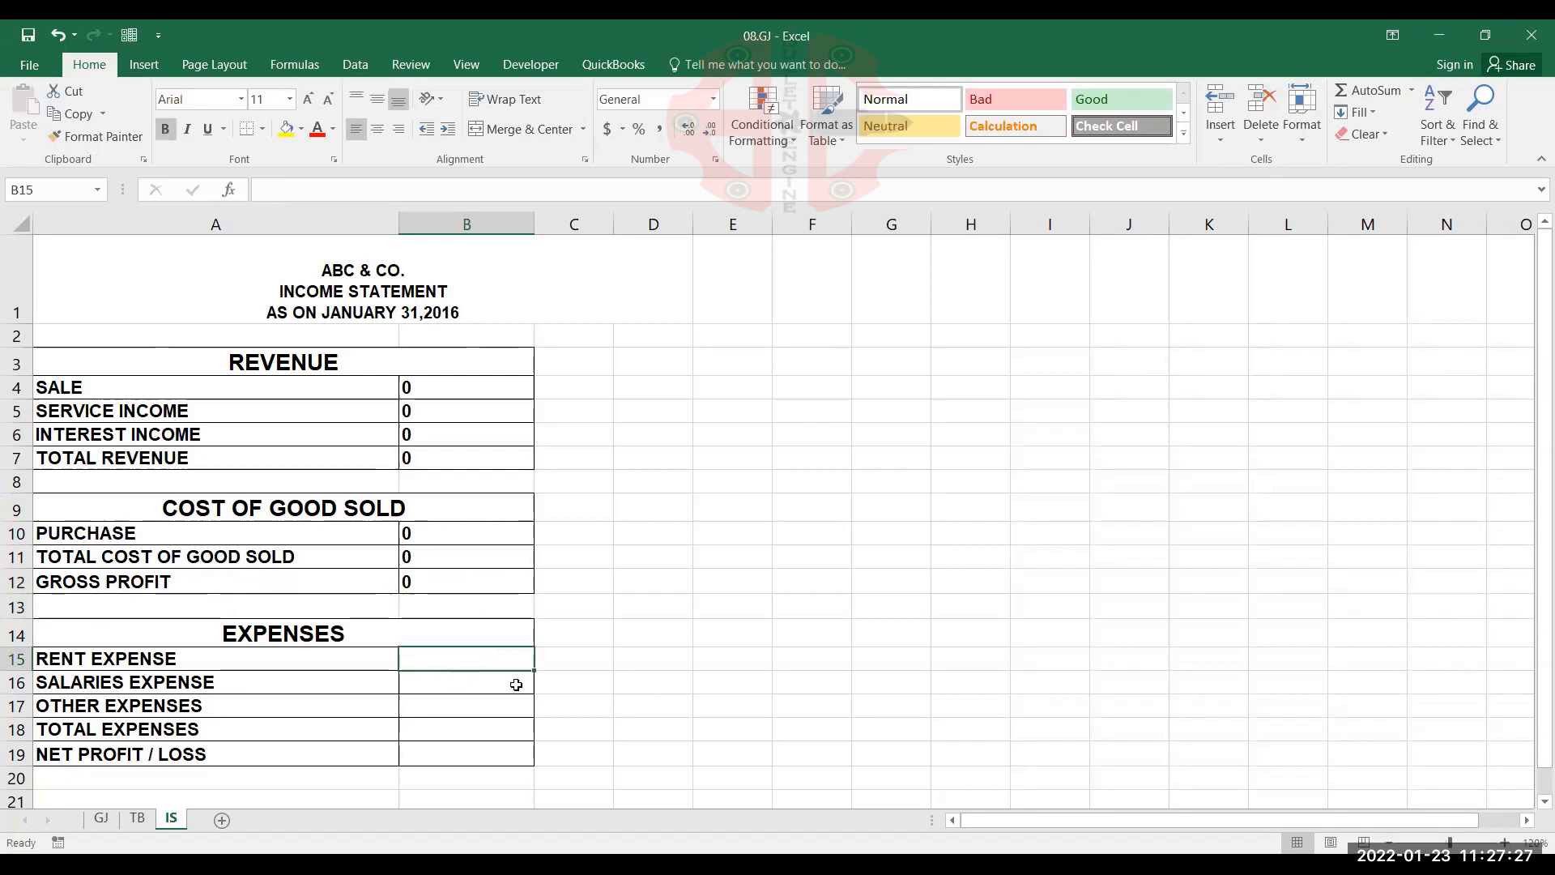
type("=")
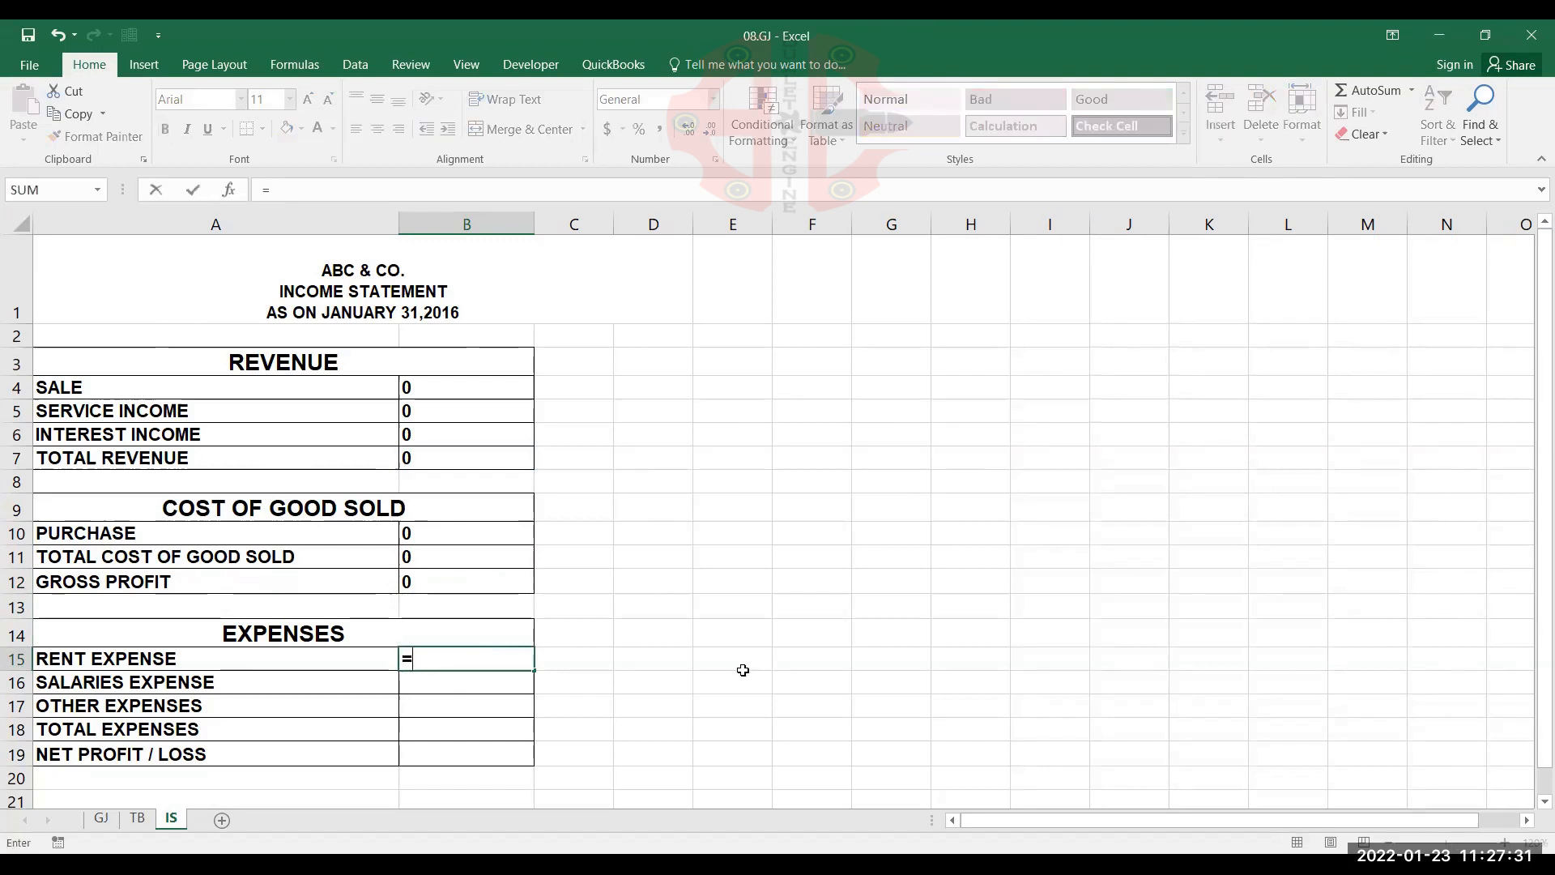
type("SUMIF(")
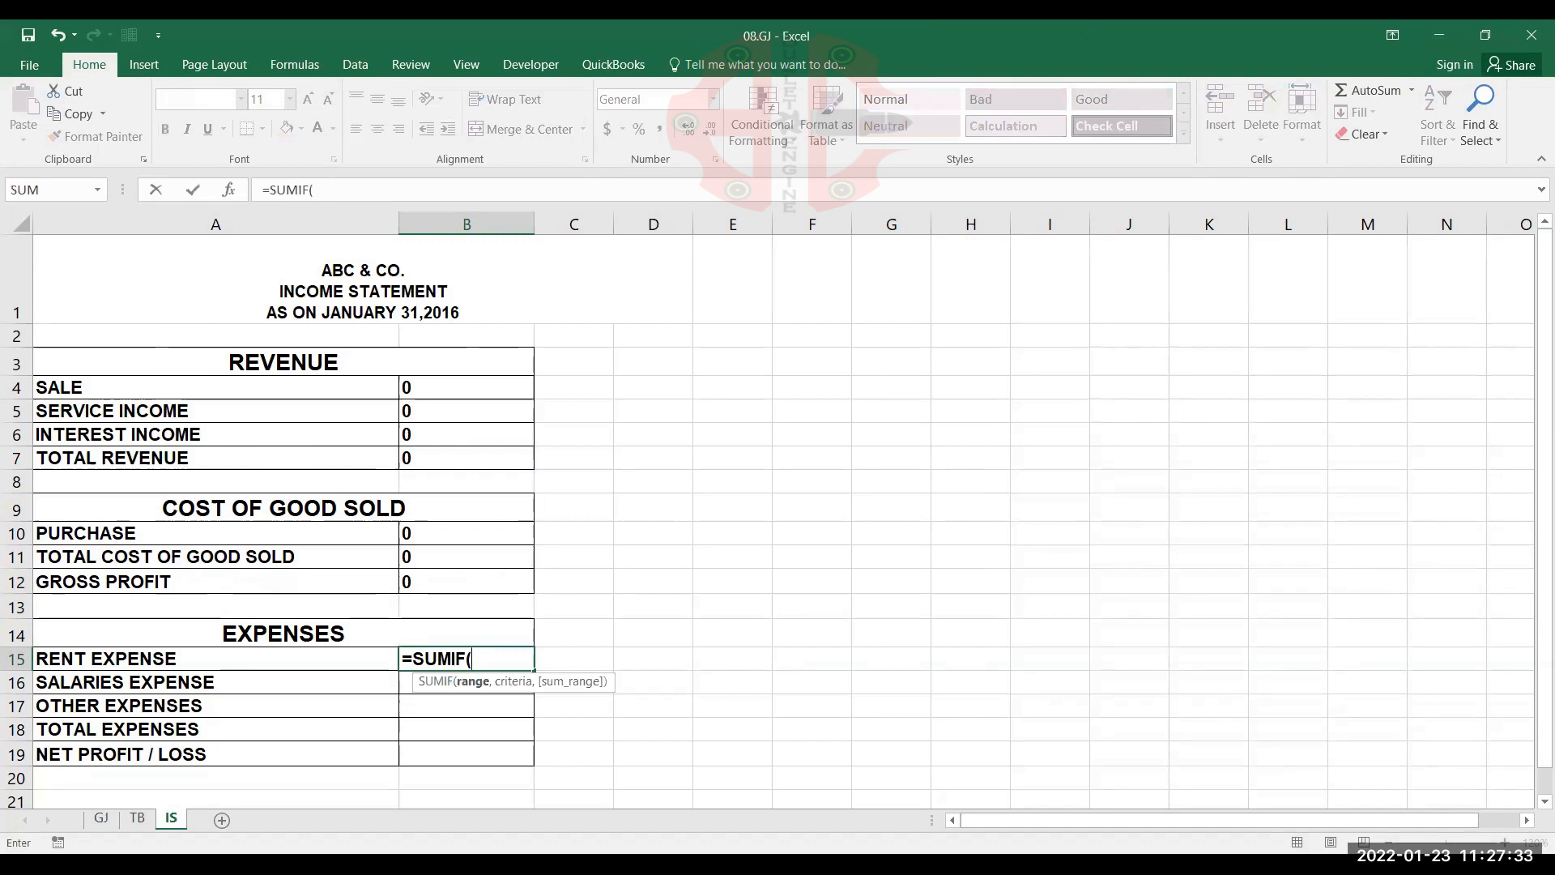
left_click(136, 817)
left_click(213, 364)
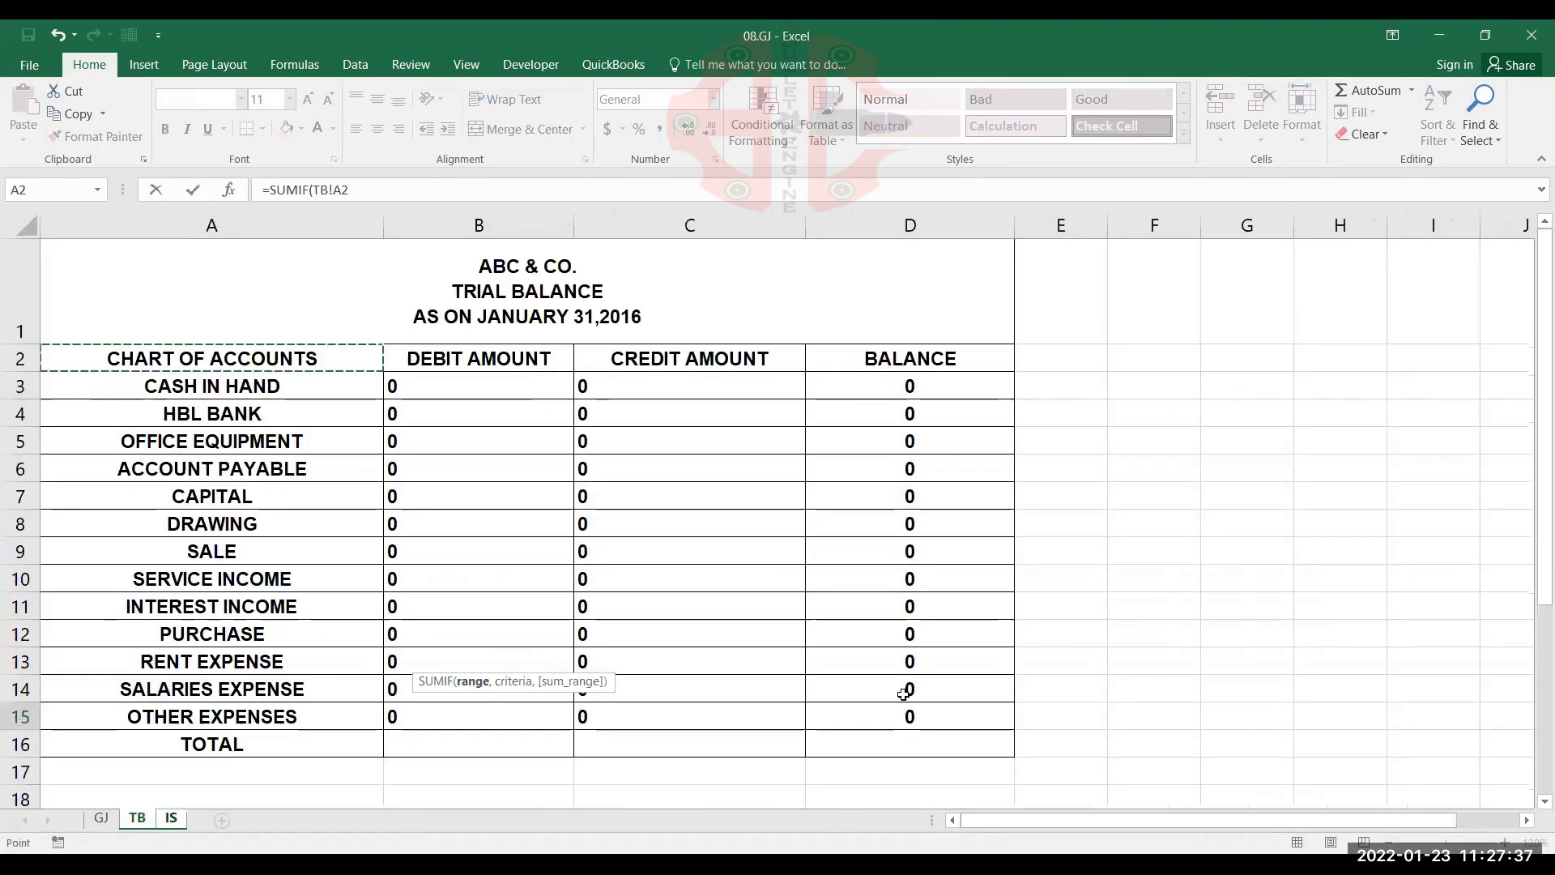
key("ctrl+shift+Right")
key("ctrl+shift+Down")
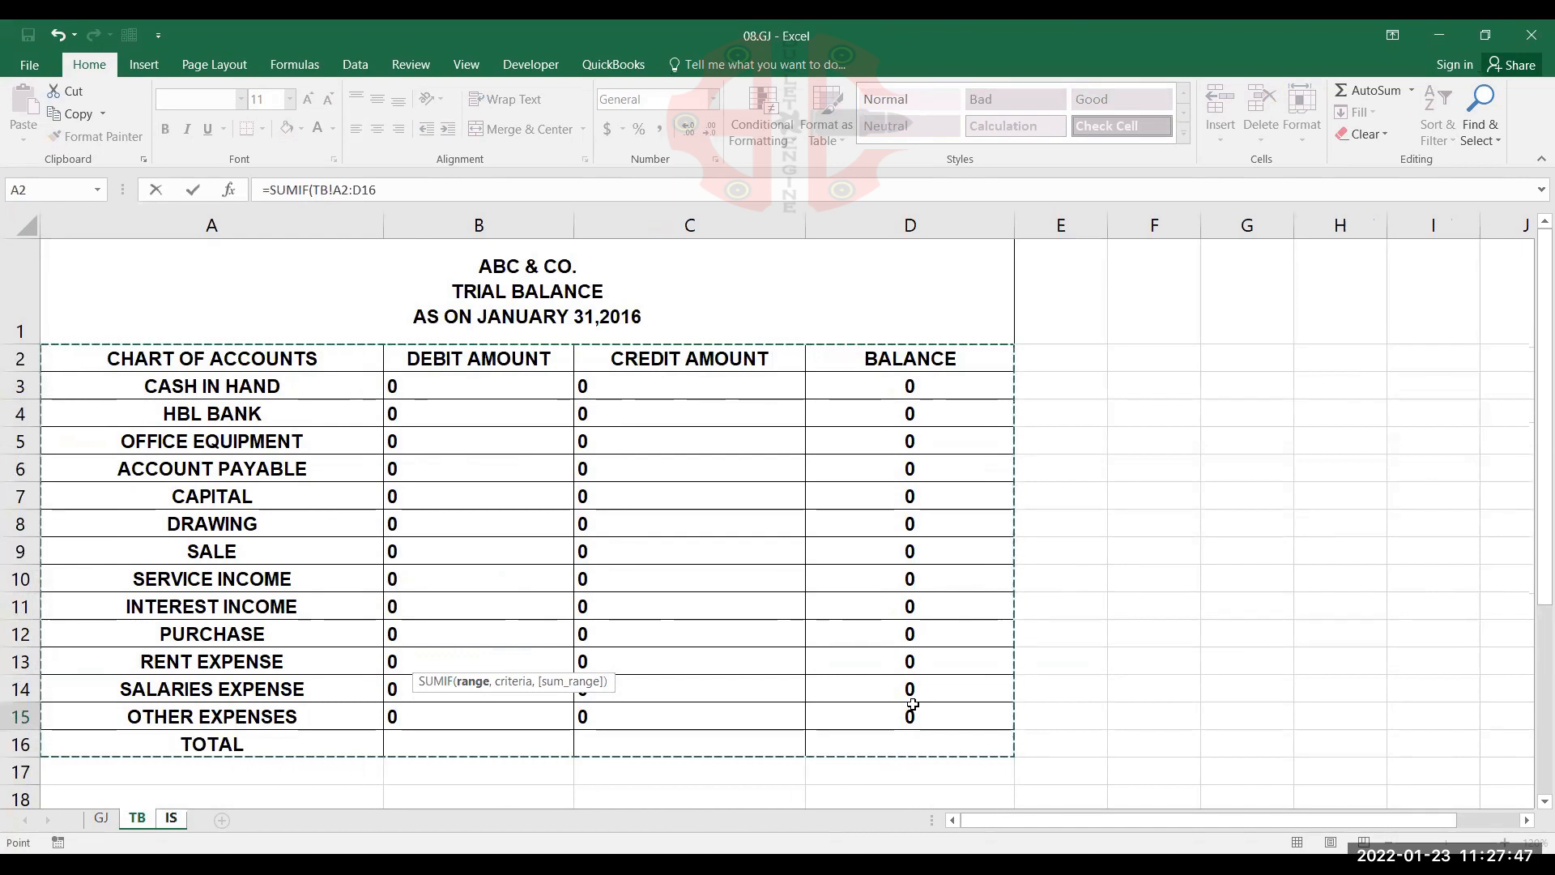
key("F4")
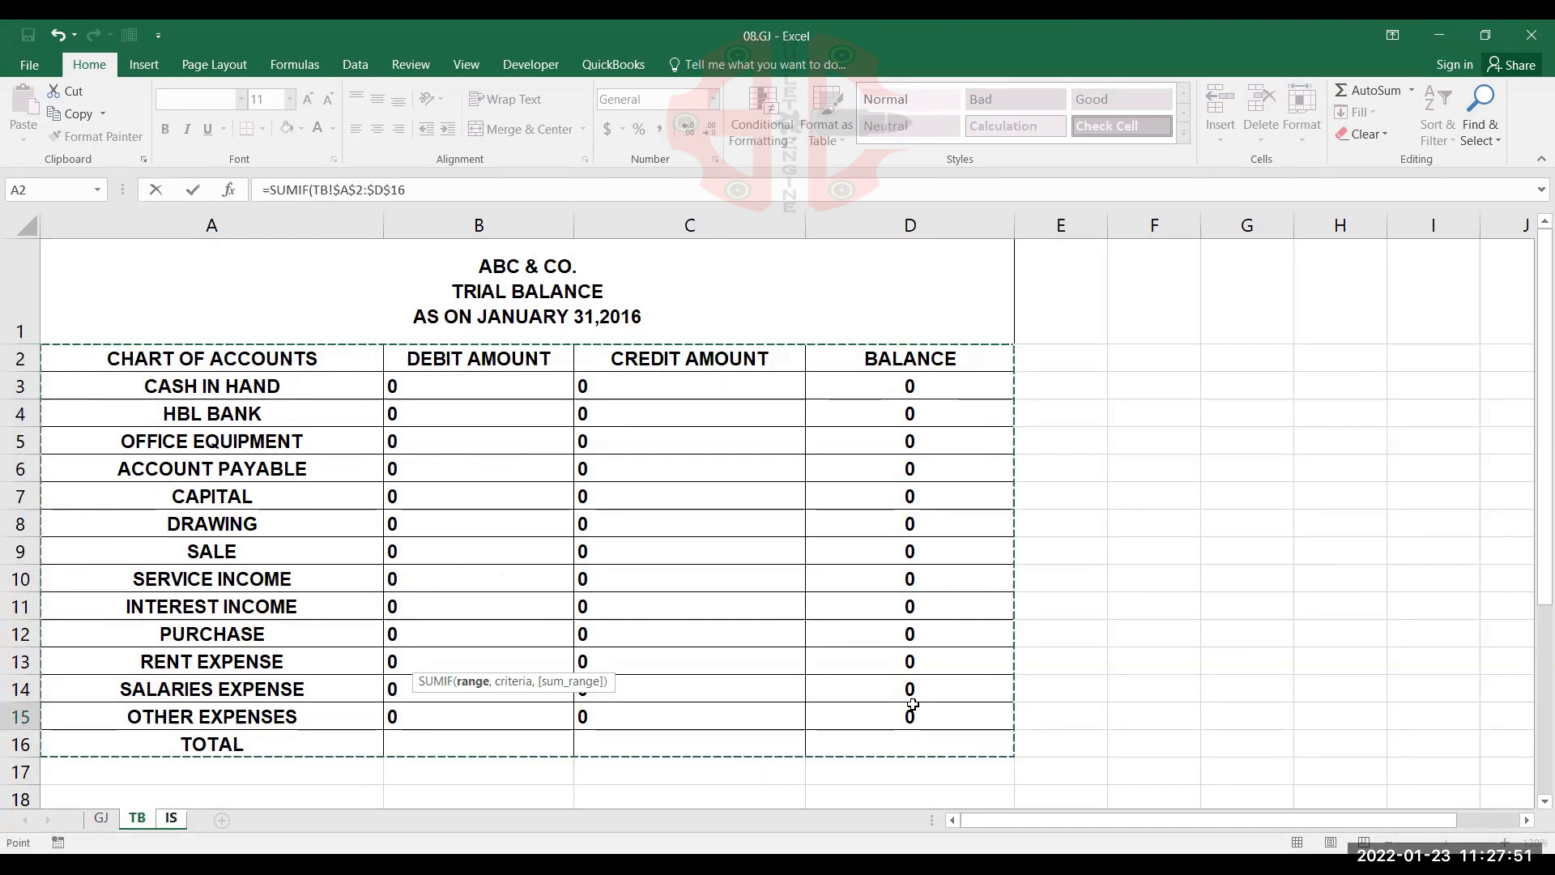
type(",")
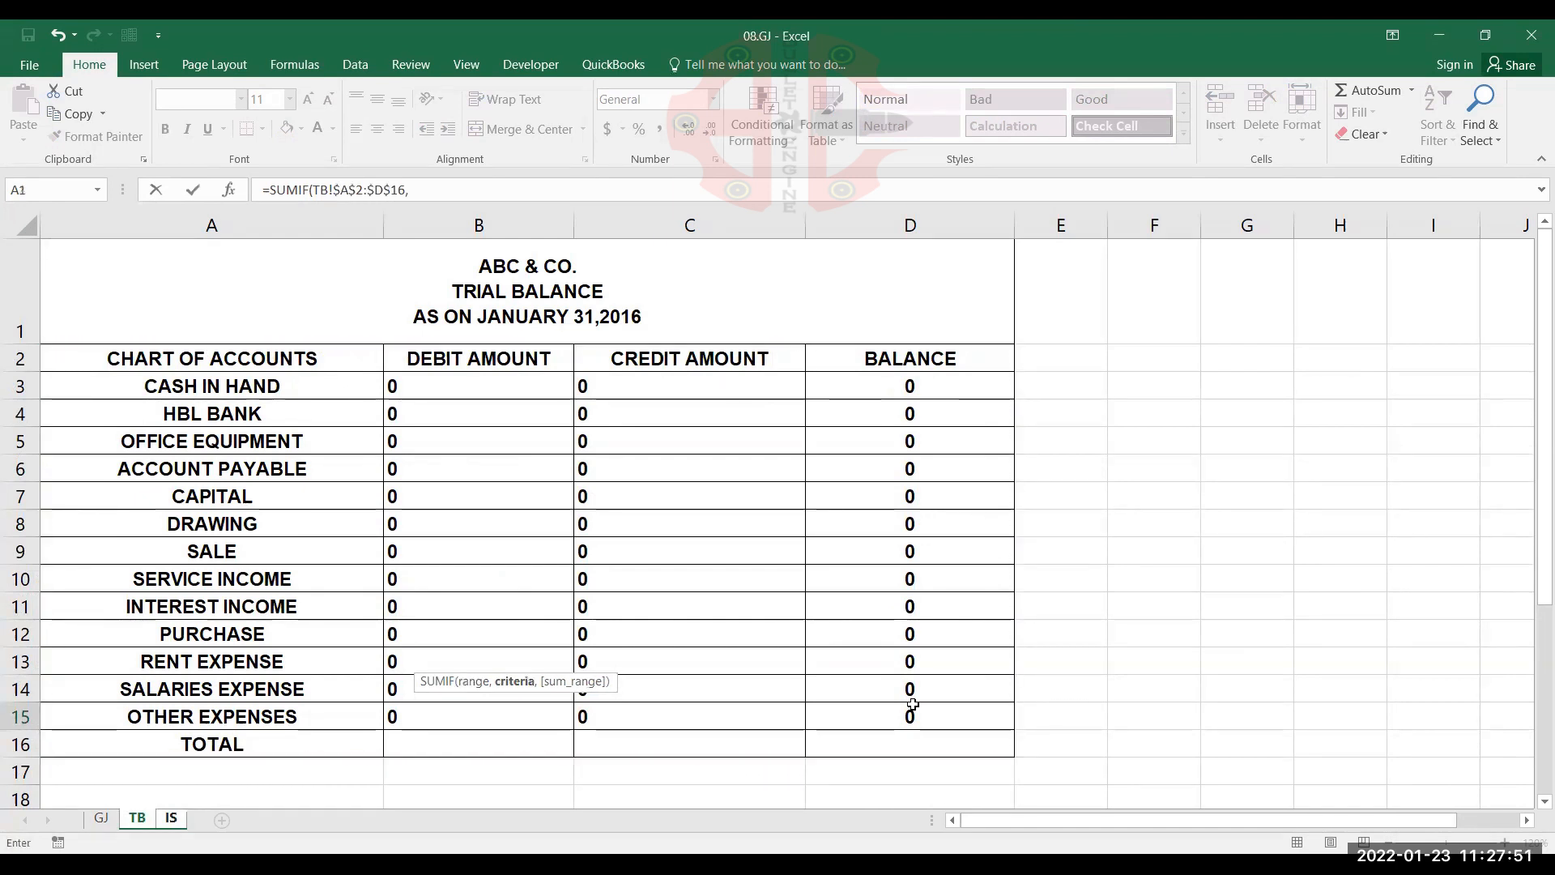
Add IS!A15, the RENT EXPENSE account name, as the criteria of the SUMIF formula in B15
left_click(171, 818)
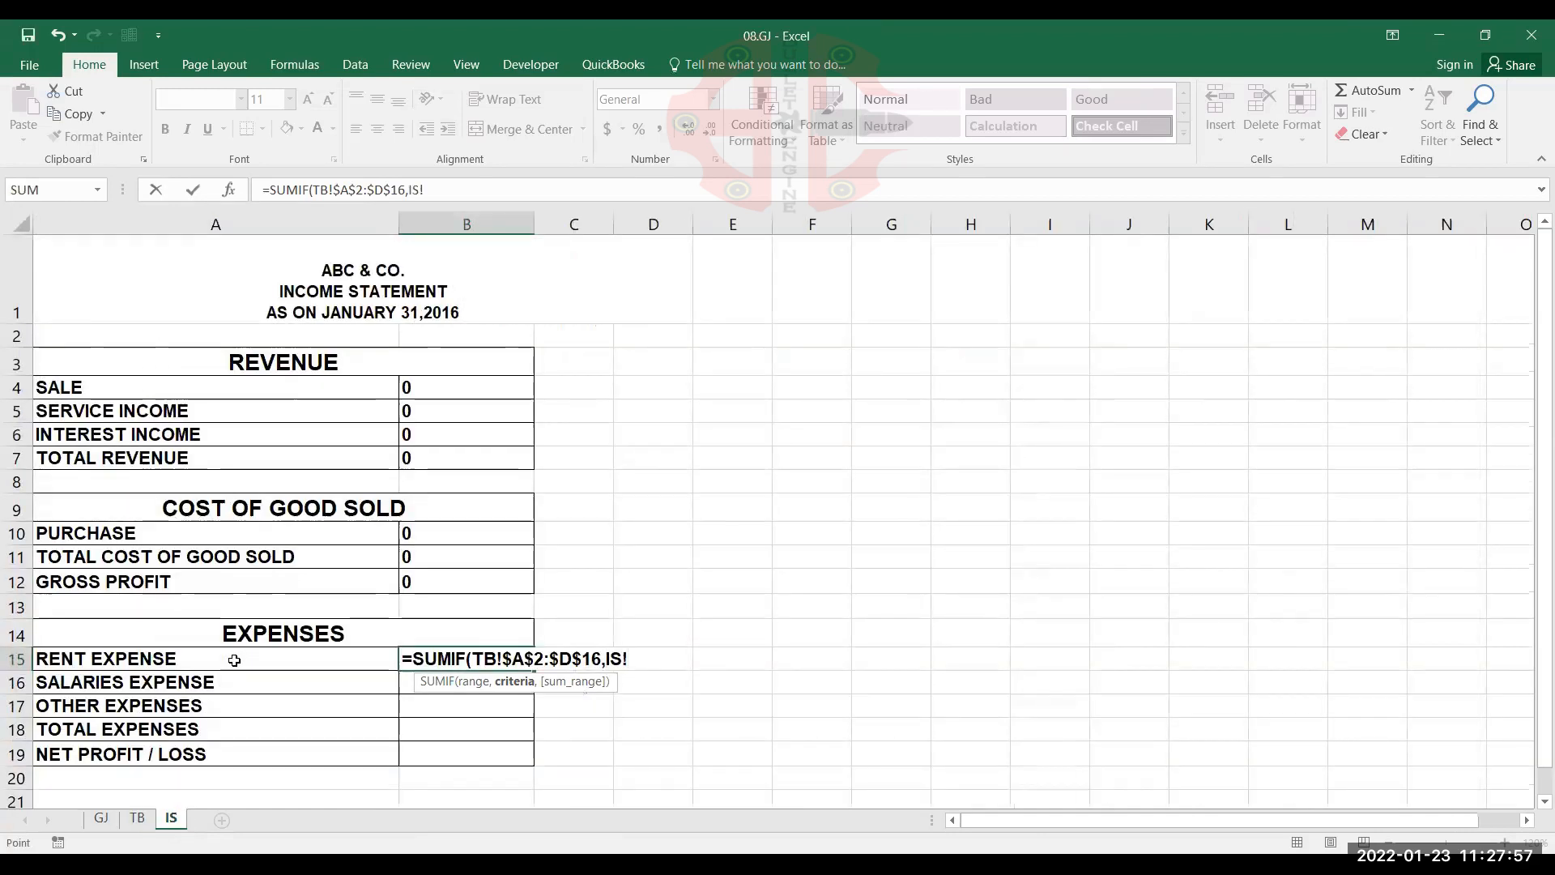
left_click(234, 660)
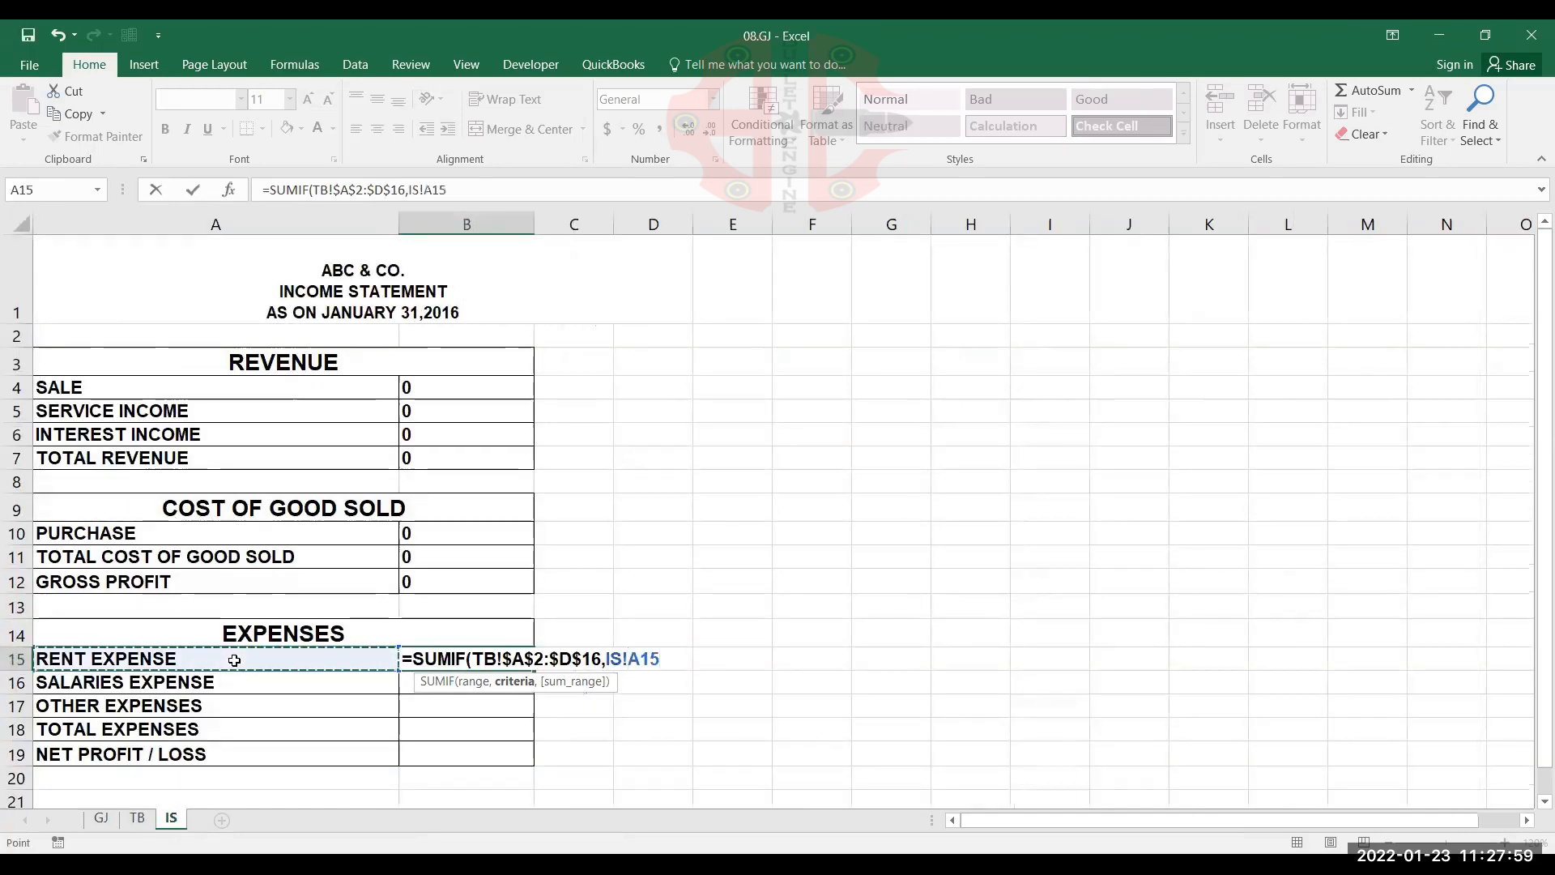
type(",")
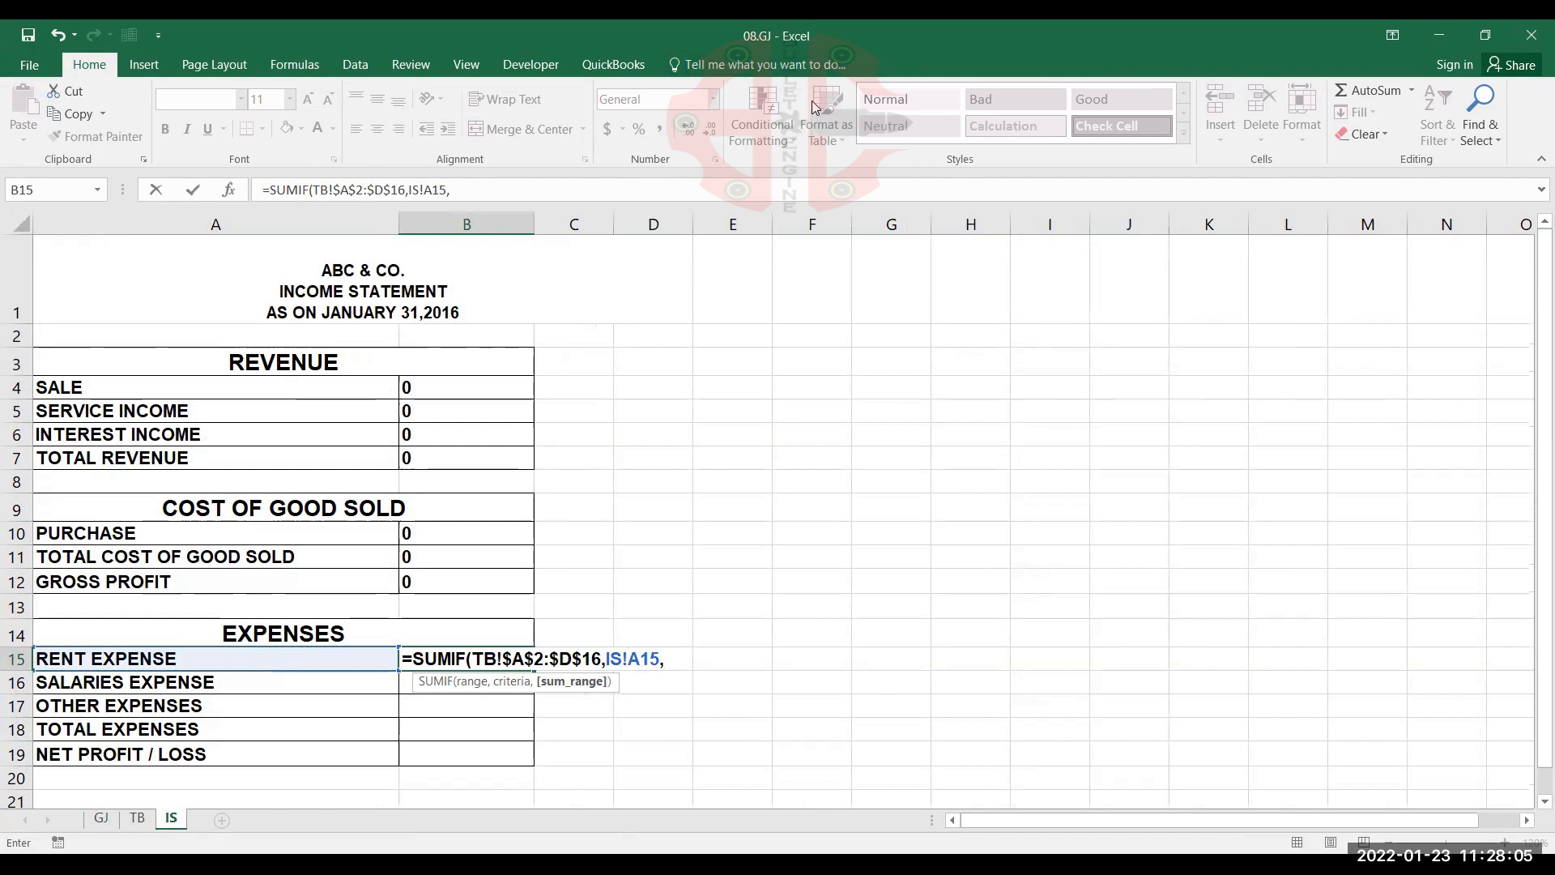
Complete the RENT EXPENSE SUMIF formula in B15 with the absolute debit amount range TB!$B$2:$B$16 as the sum range
left_click(663, 657)
left_click(134, 819)
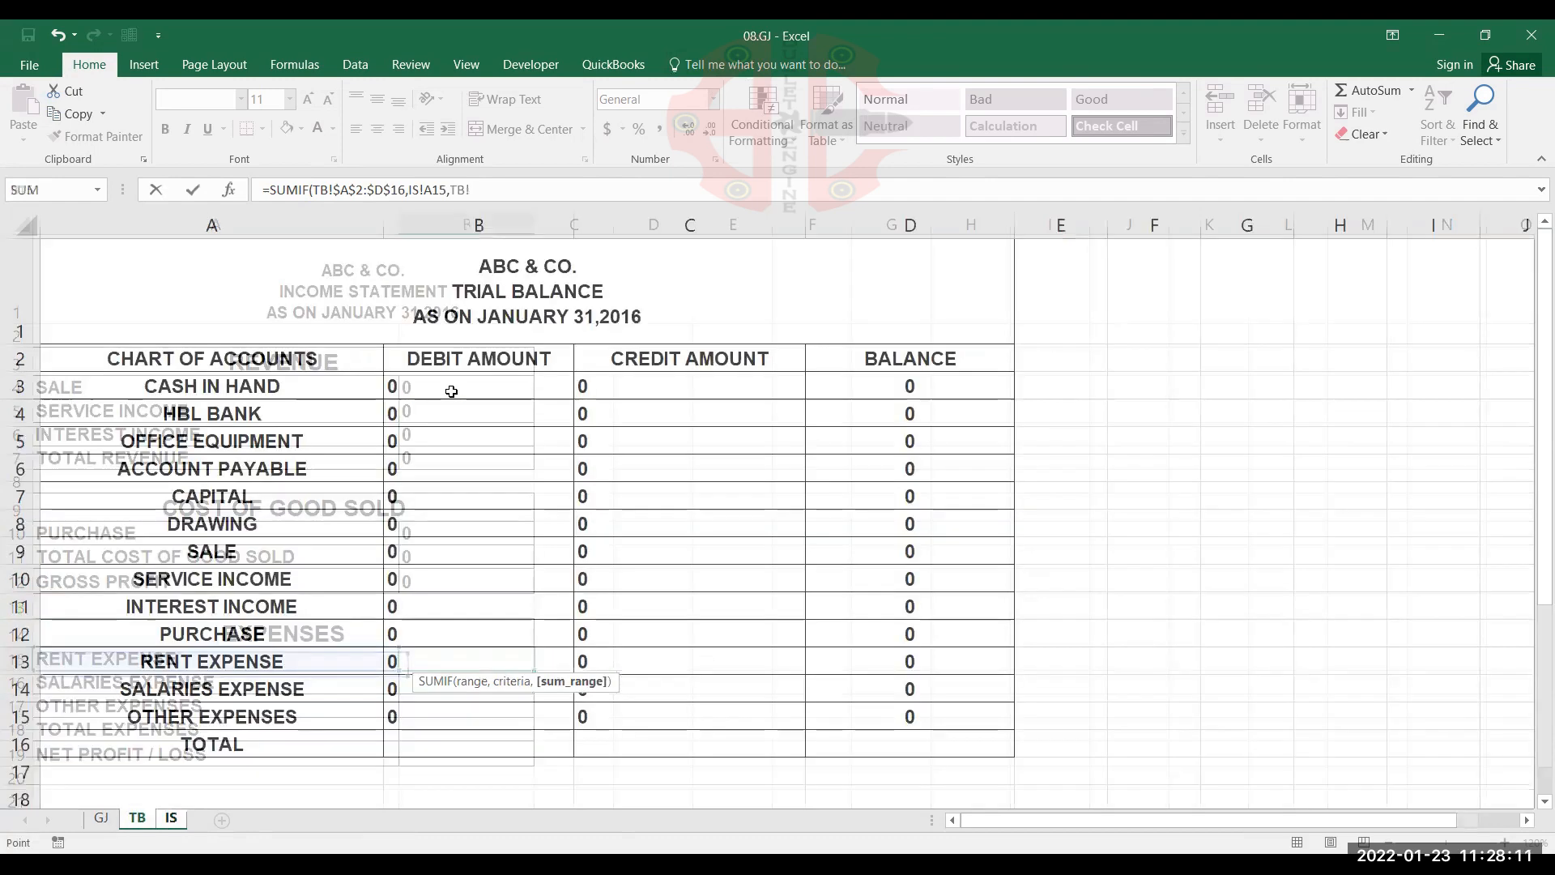
left_click(478, 356)
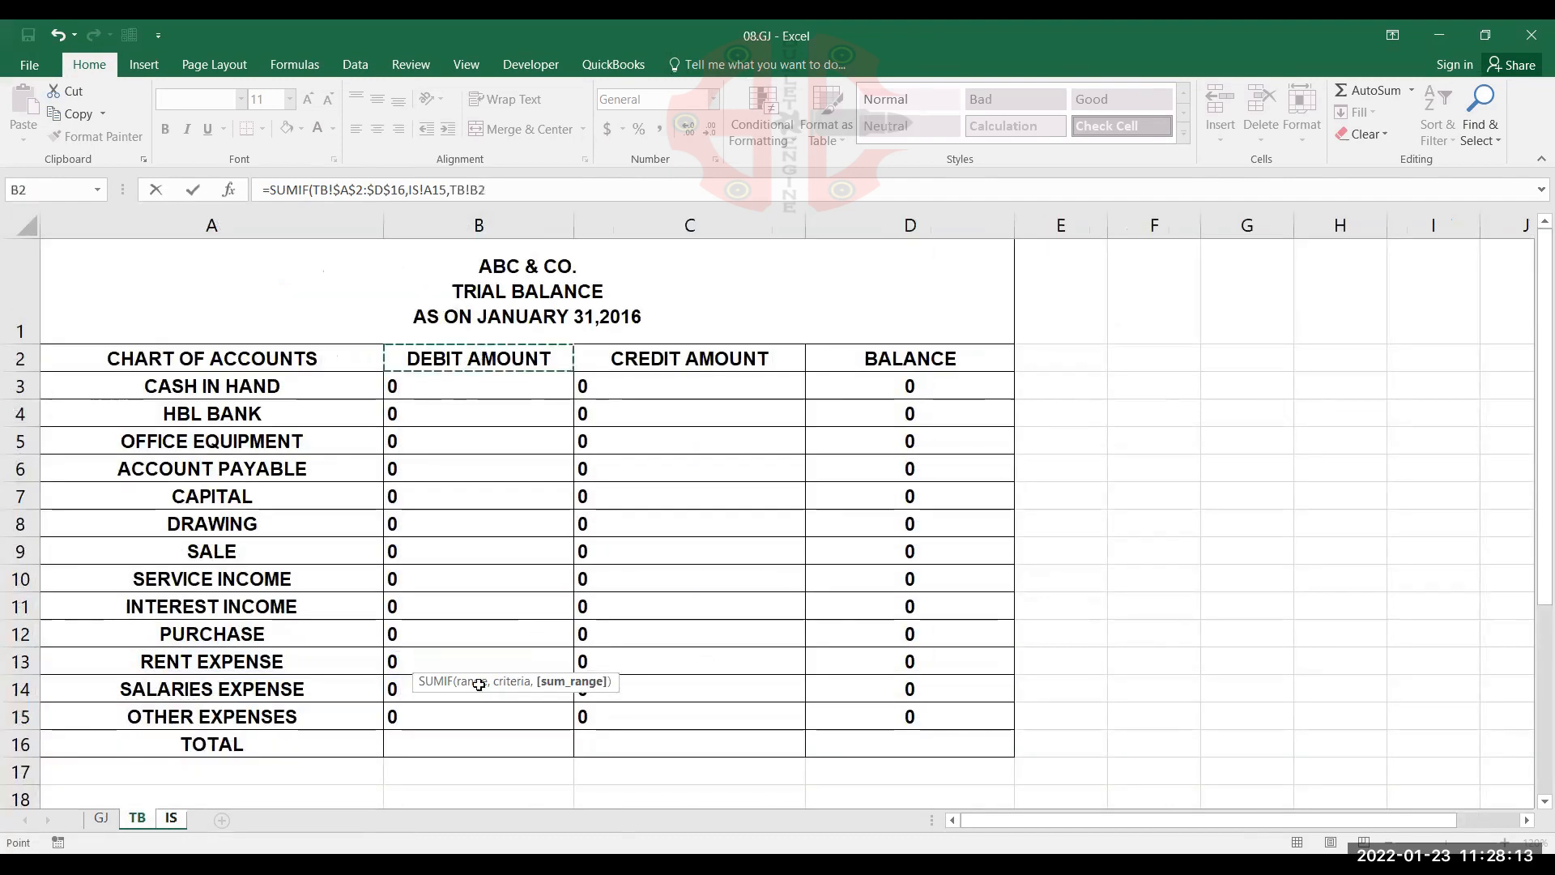
key("ctrl+shift+Down")
key("F4")
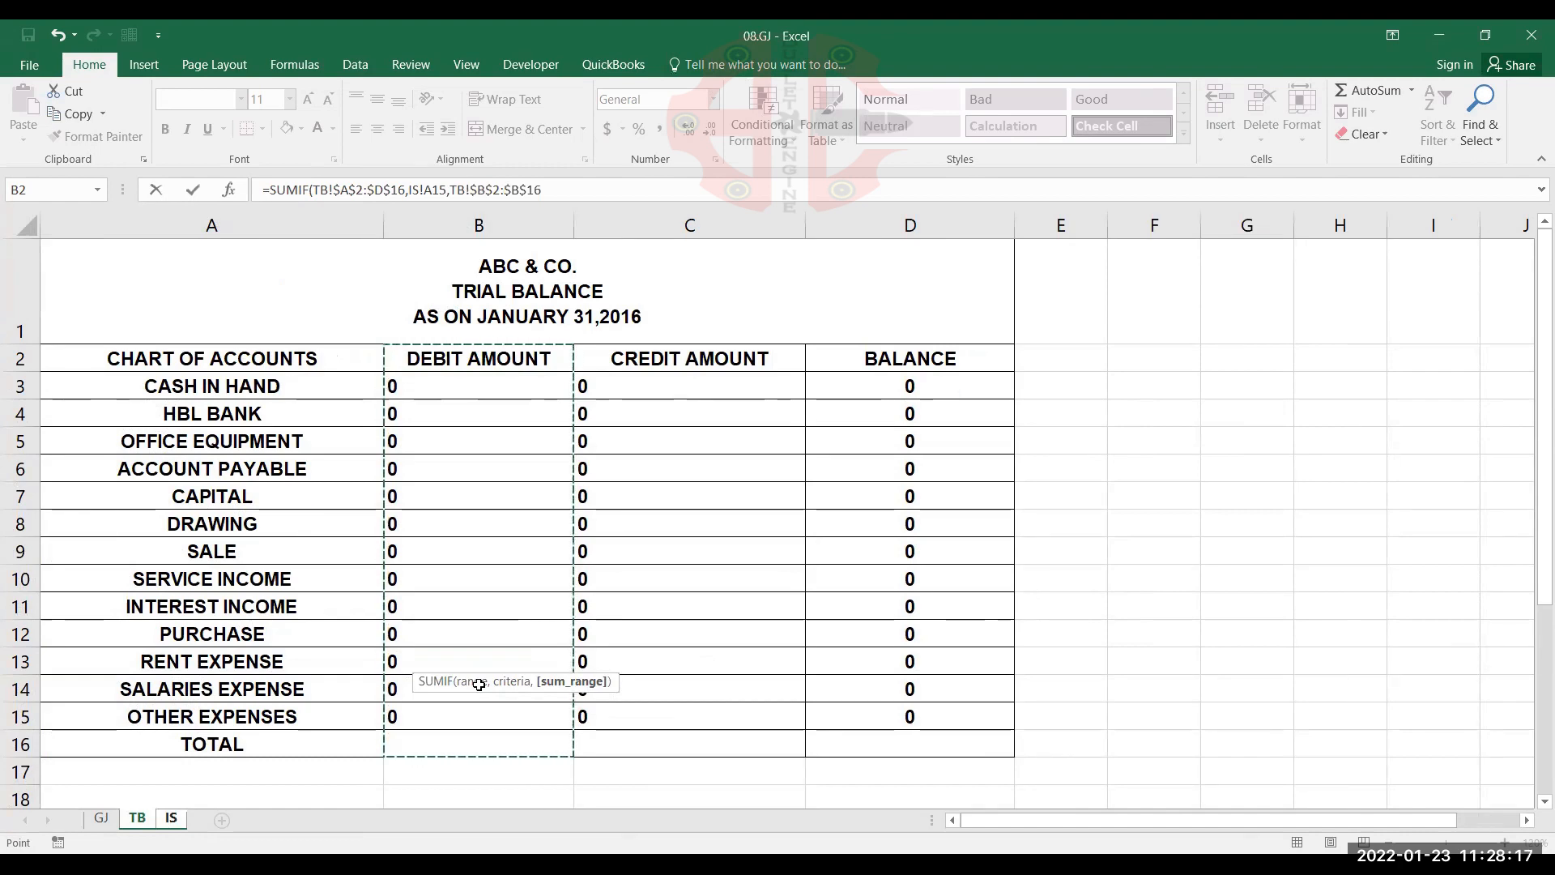
type(")")
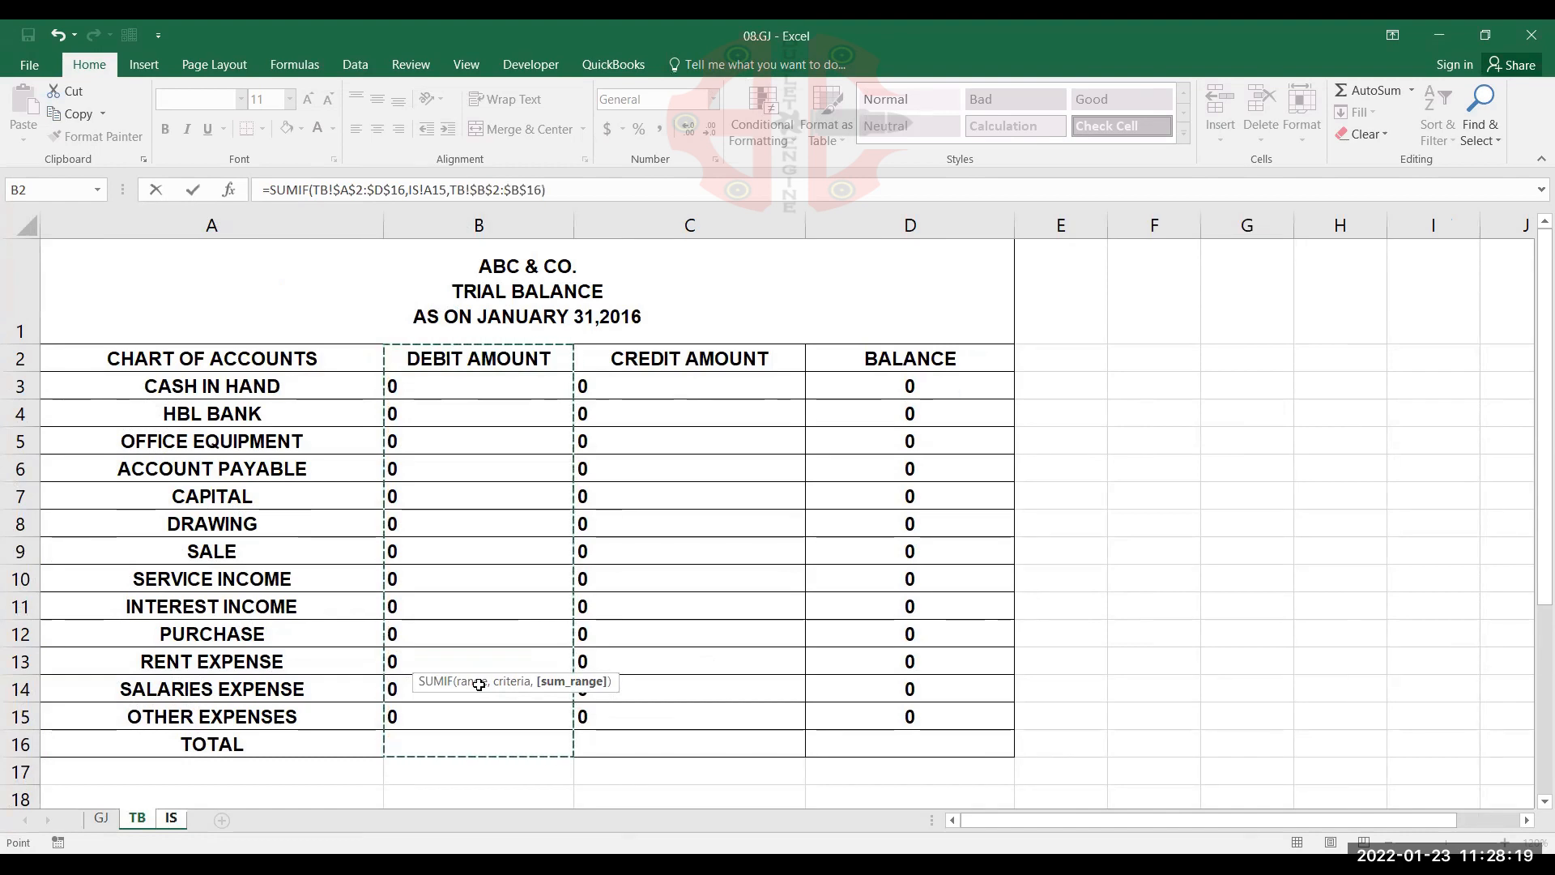
key("Return")
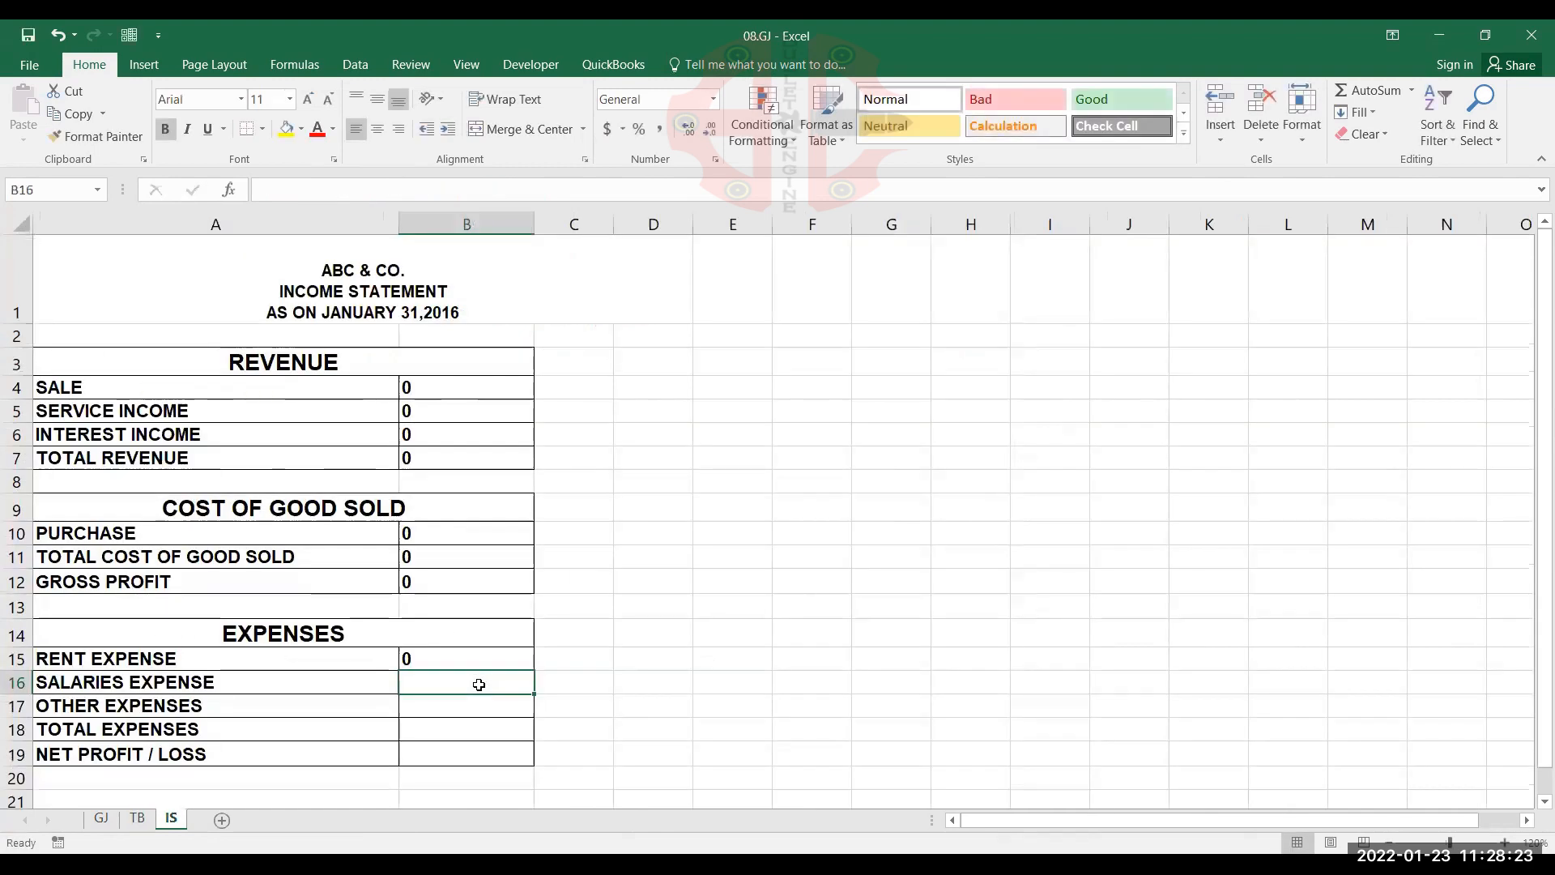
Copy the RENT EXPENSE formula down to OTHER EXPENSES in B17 and calculate TOTAL EXPENSES in B18 with =SUM(B15:B17)
left_click(502, 658)
left_click_drag(532, 670, 524, 715)
left_click(524, 719)
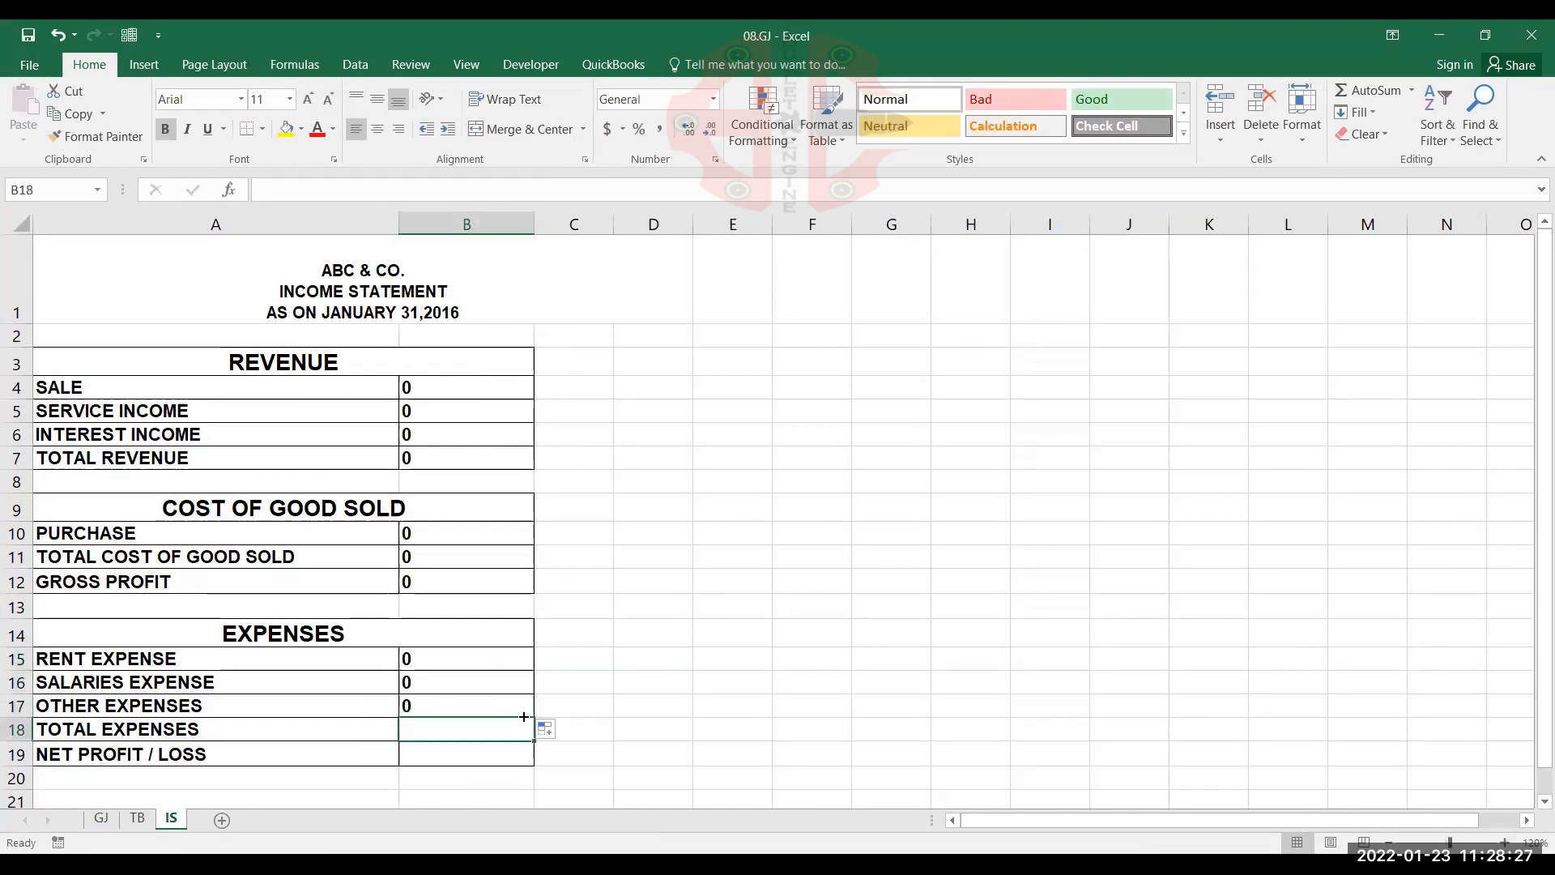
key("alt+equal")
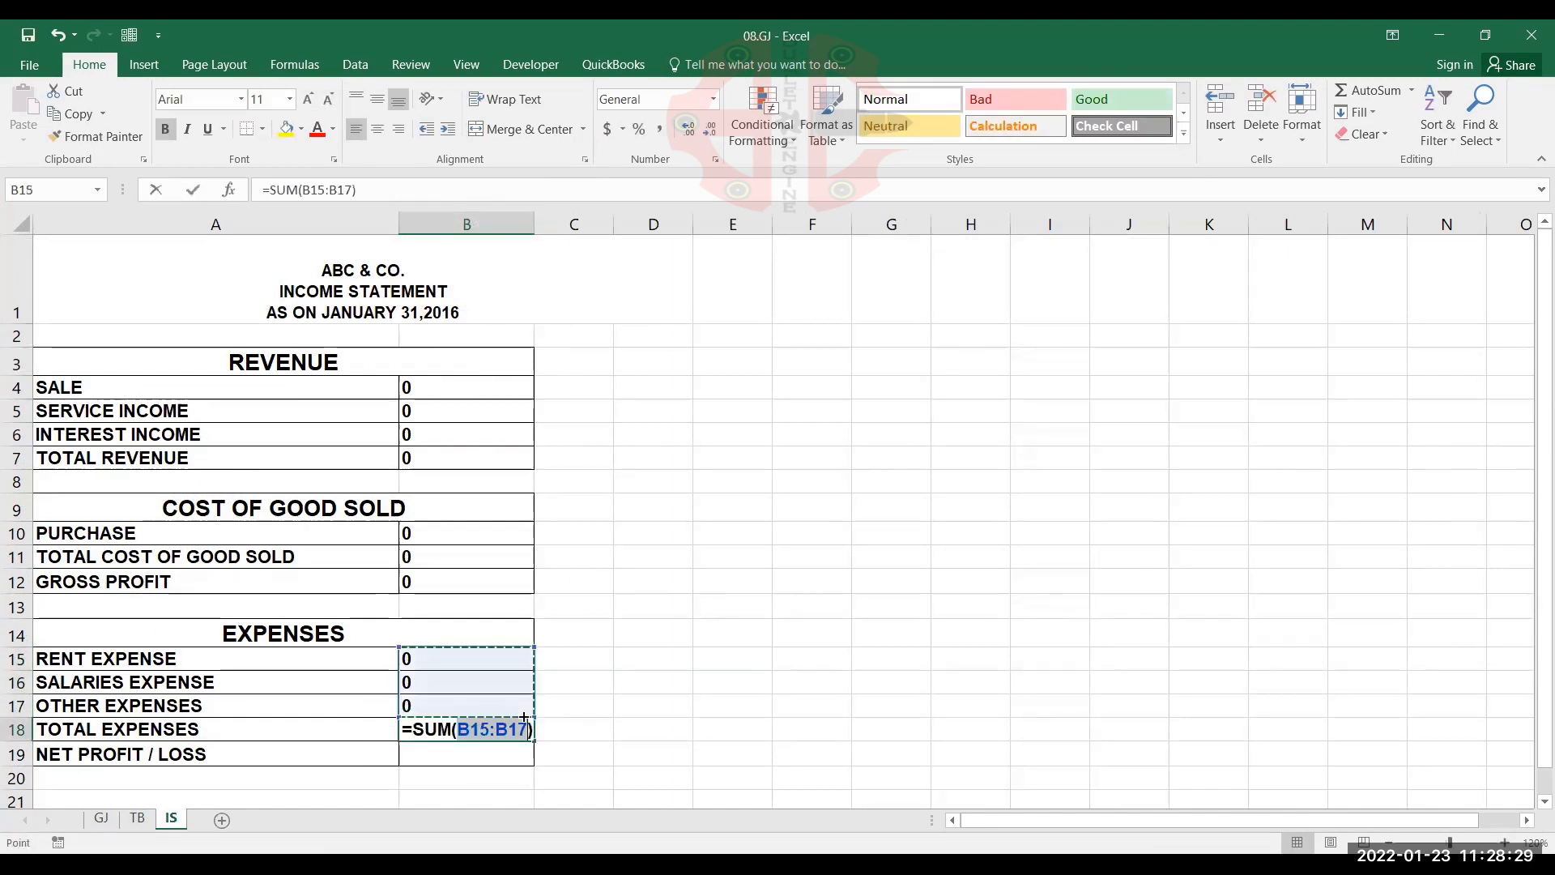
key("Return")
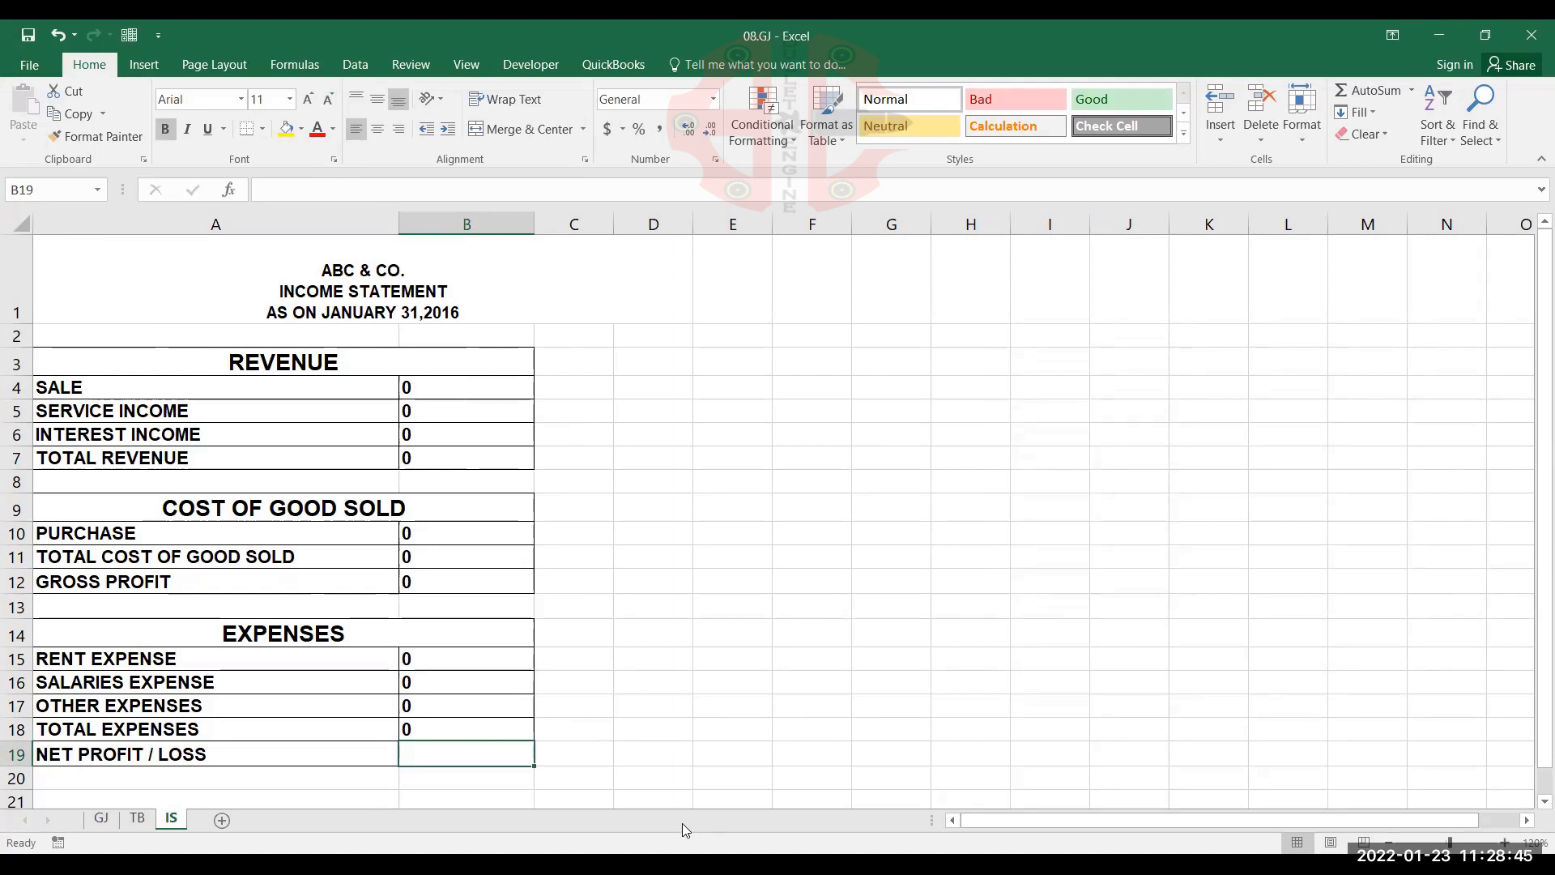
Calculate NET PROFIT / LOSS in cell B19 by subtracting total expenses from gross profit with =B12-B18
type("=")
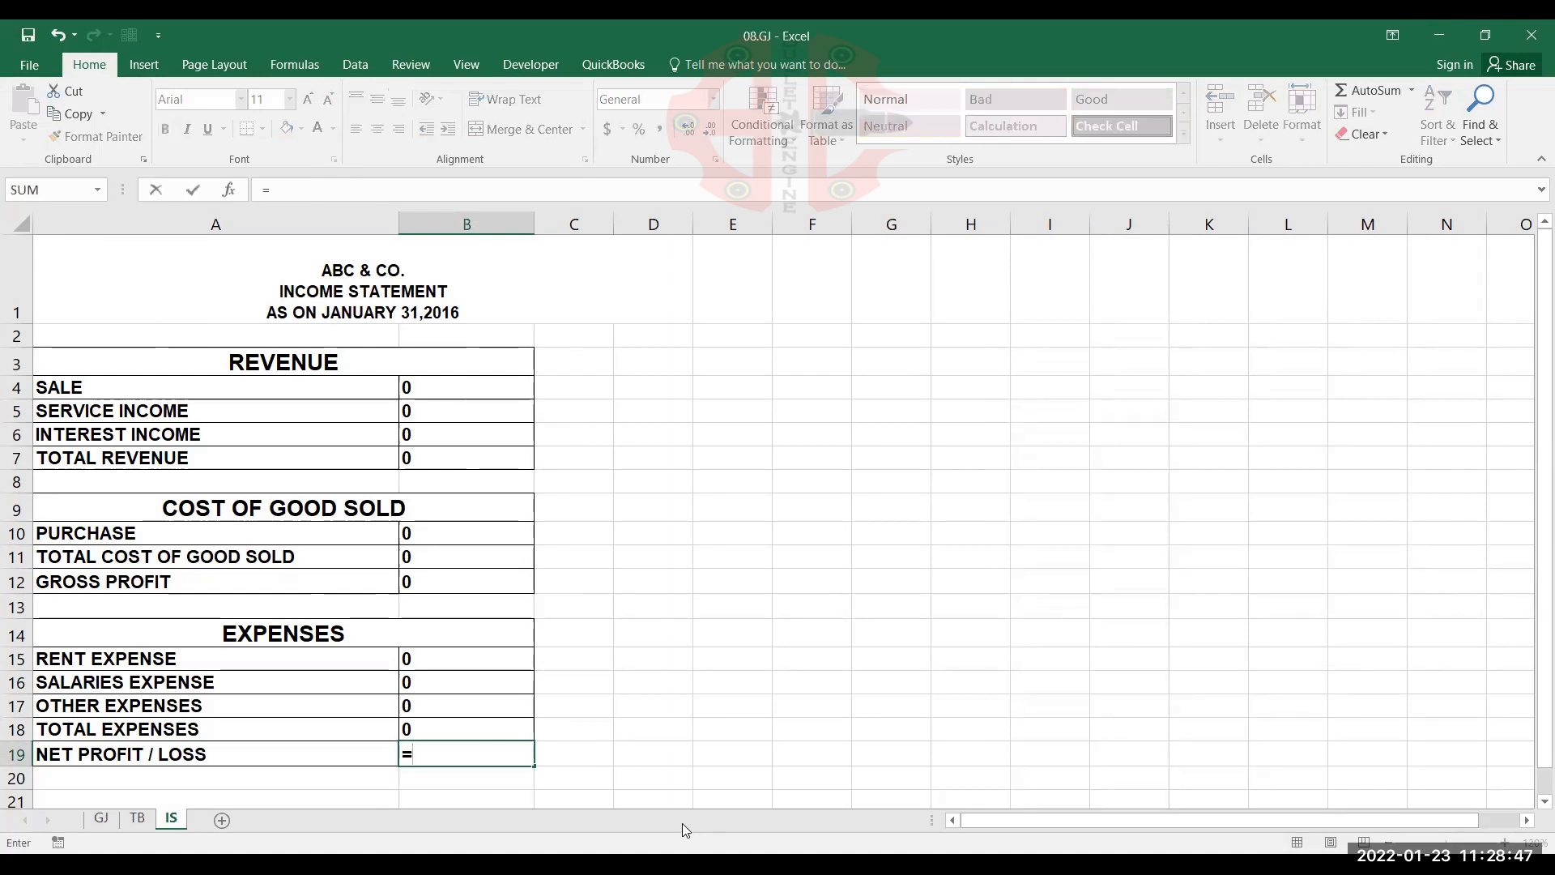
left_click(452, 585)
type("-")
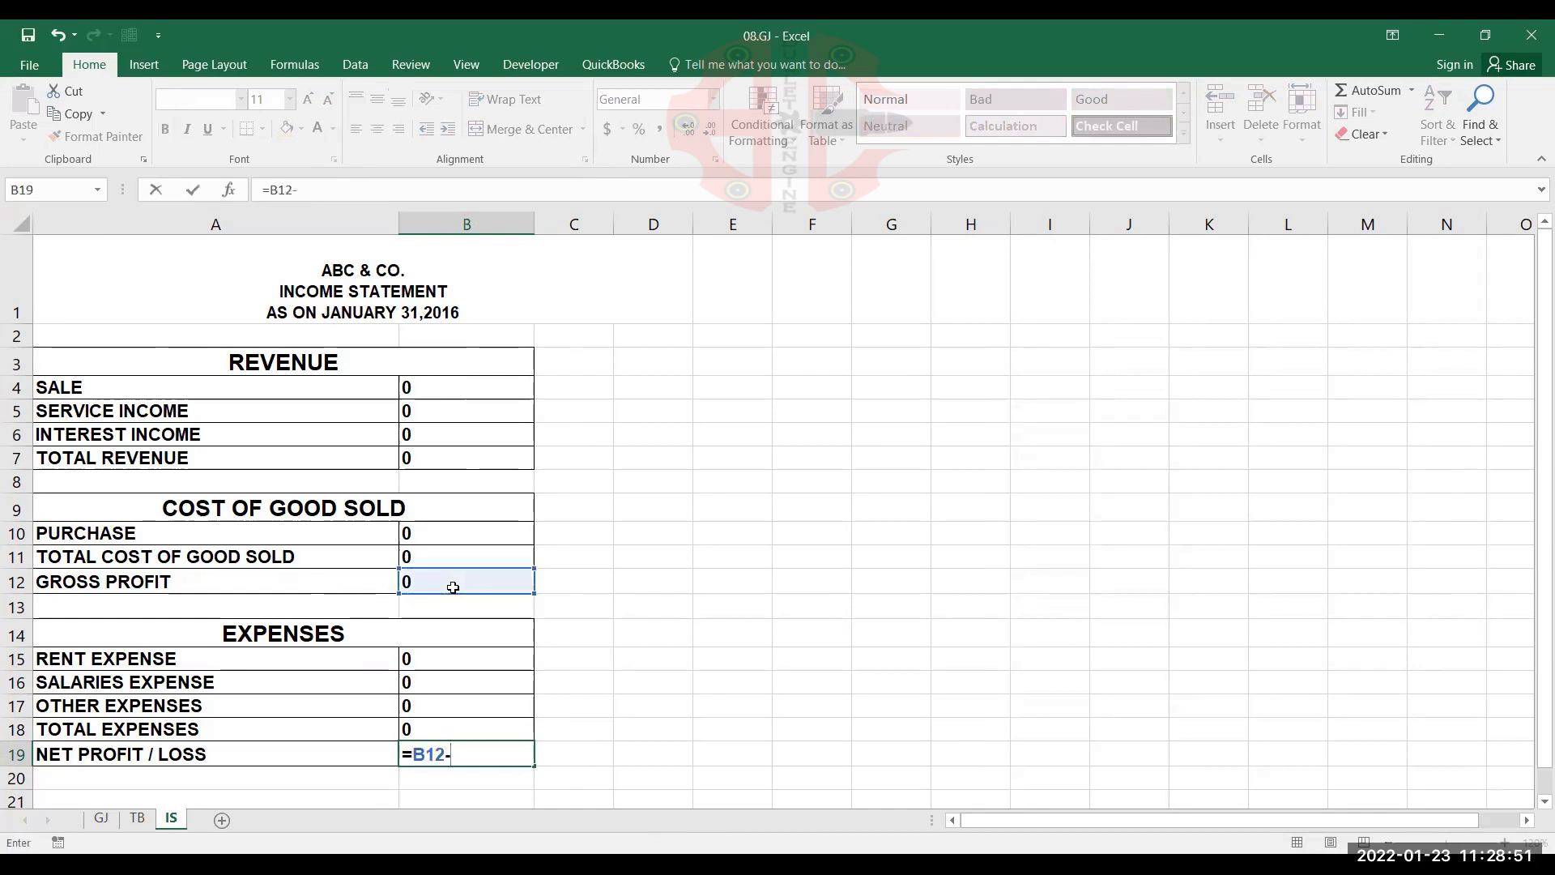
key("Up")
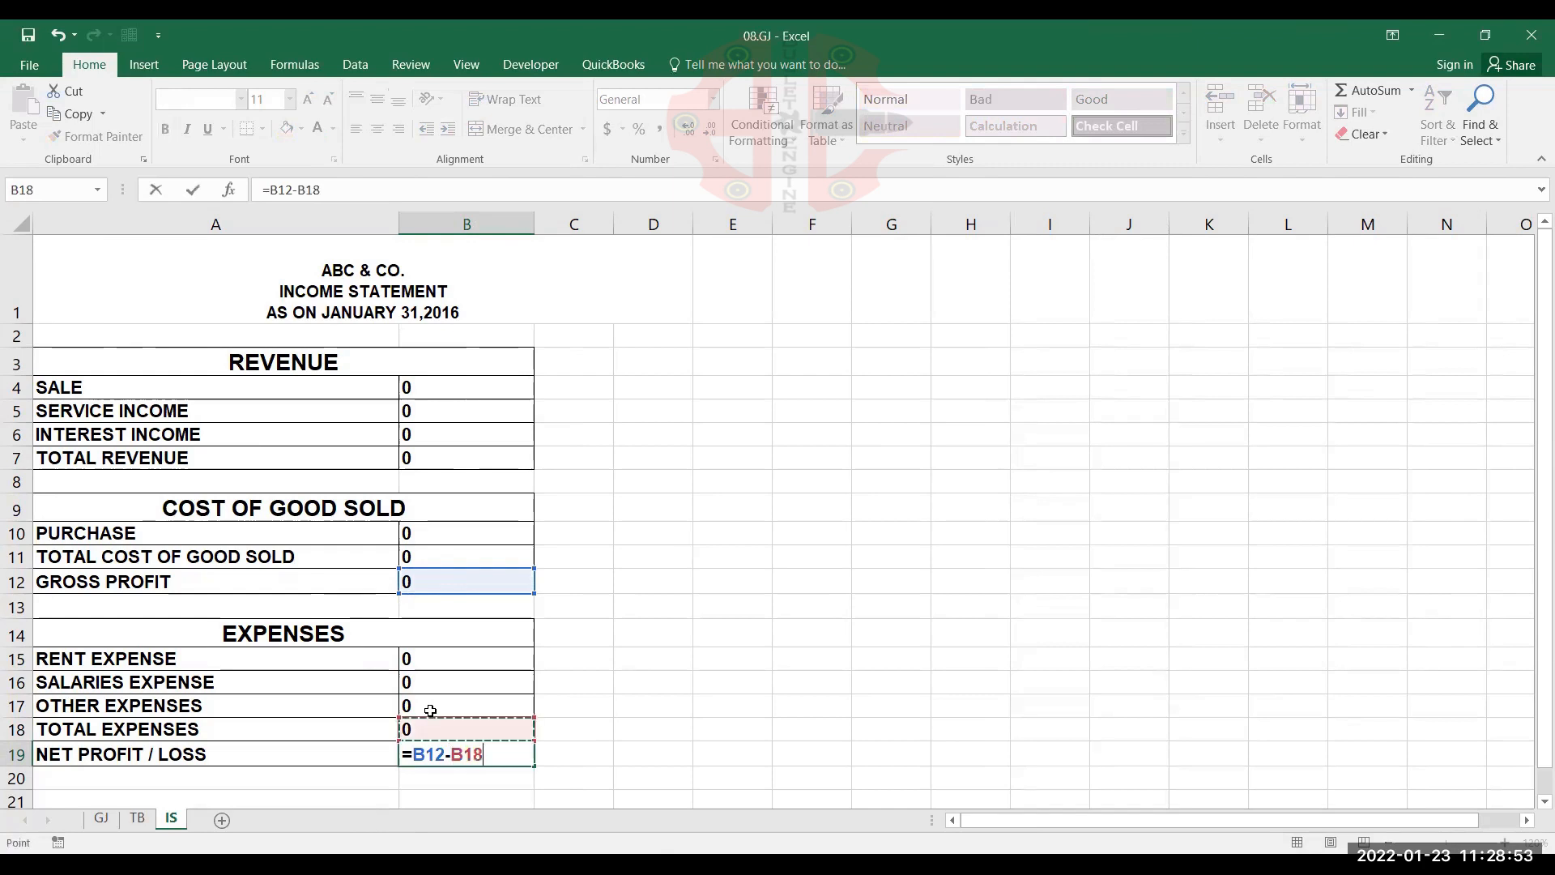
key("Return")
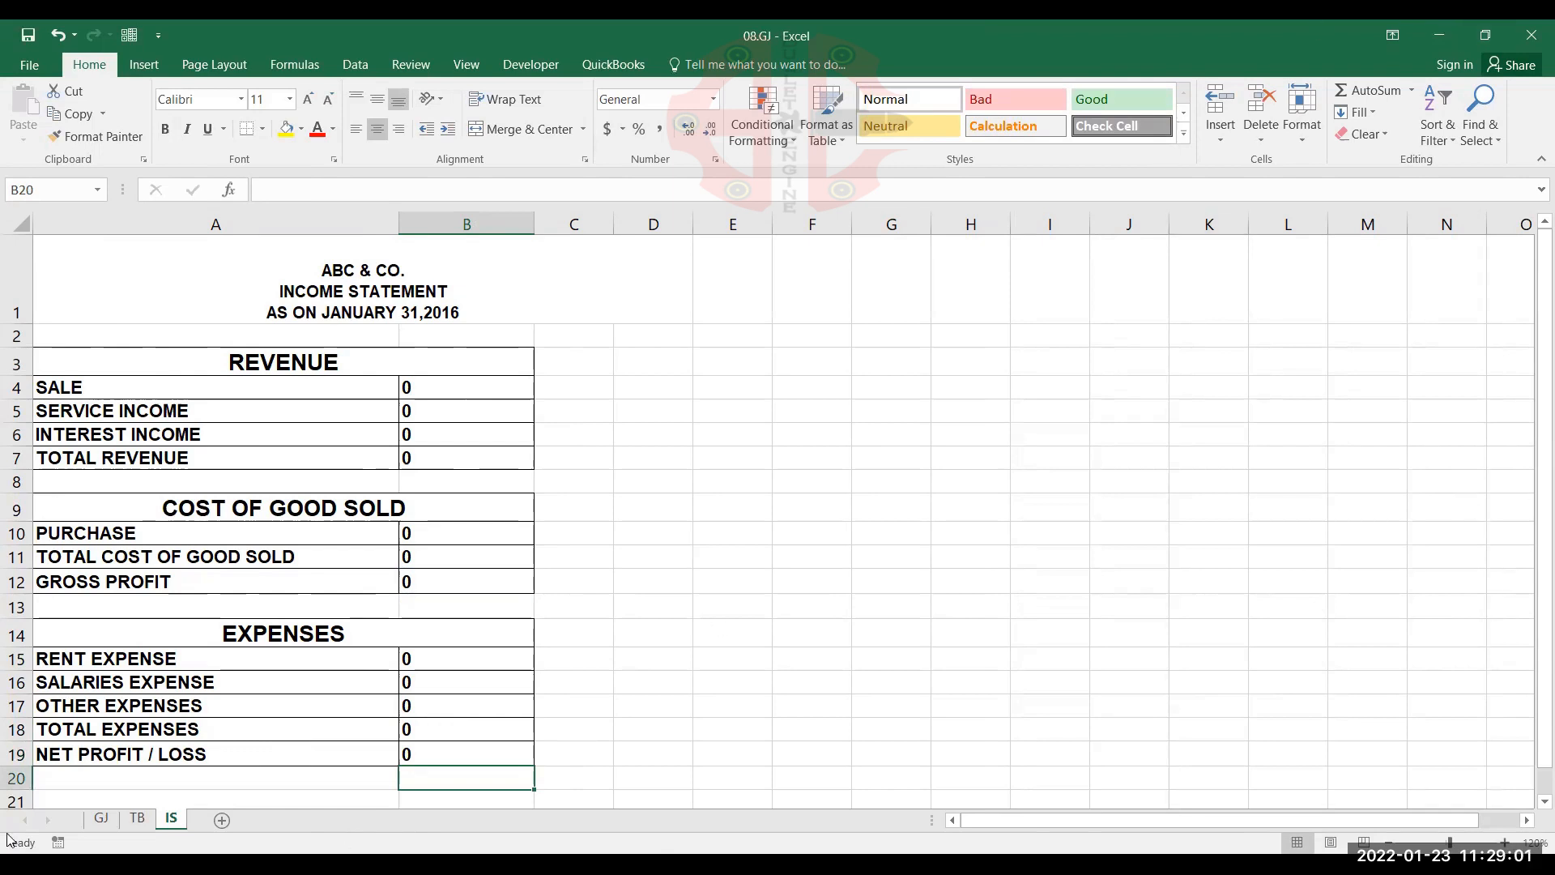
Review the GJ, TB and IS sheets and read the transaction list below the trial balance table
left_click(100, 819)
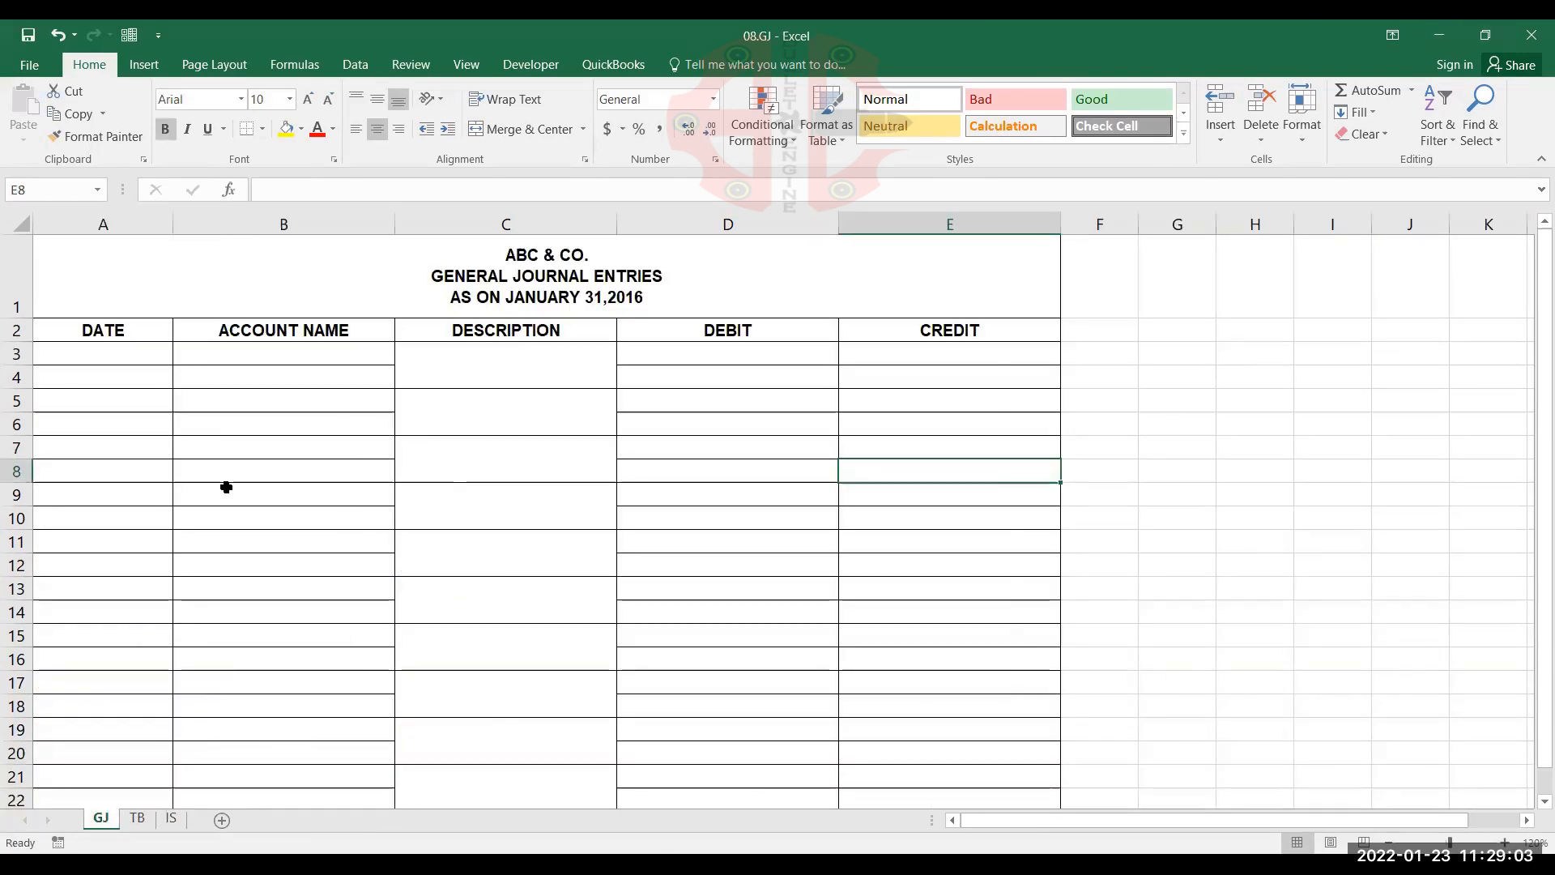
left_click(137, 819)
left_click(514, 491)
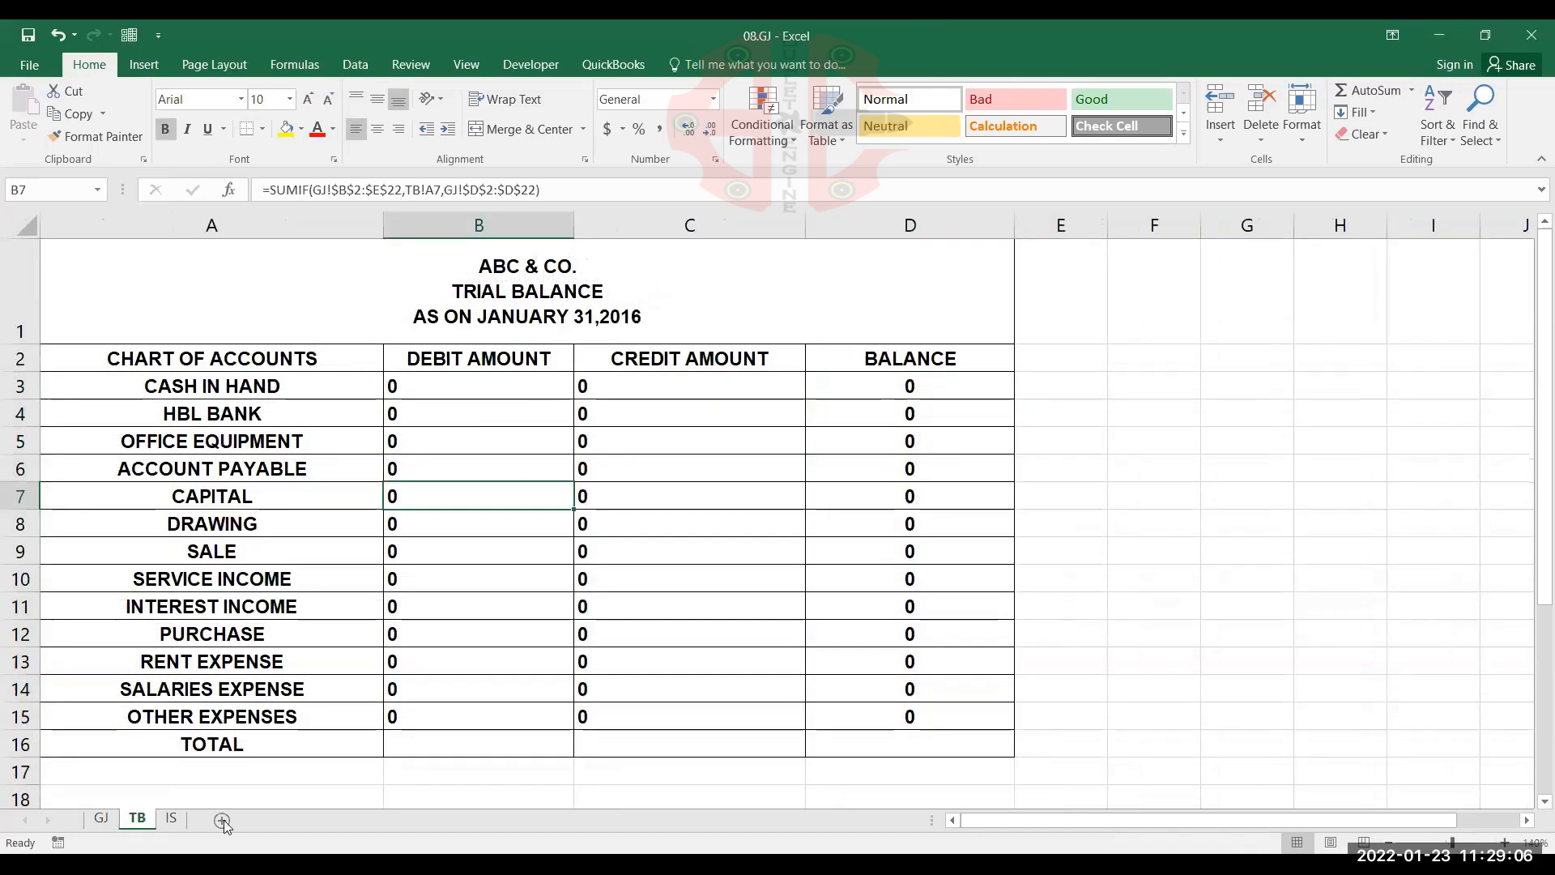
left_click(171, 820)
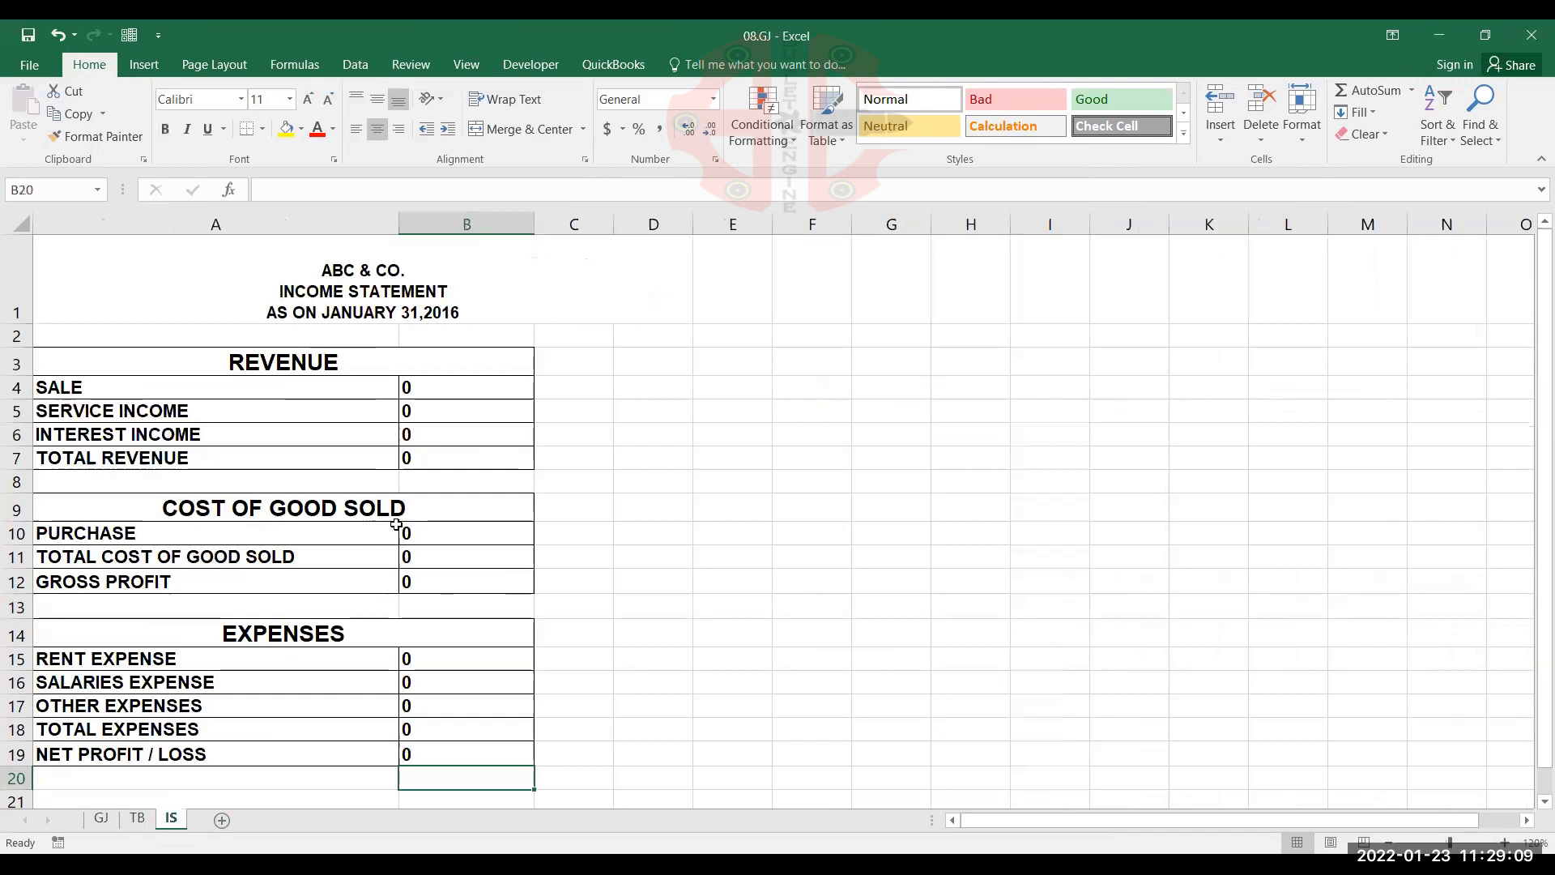
left_click(106, 824)
left_click(124, 819)
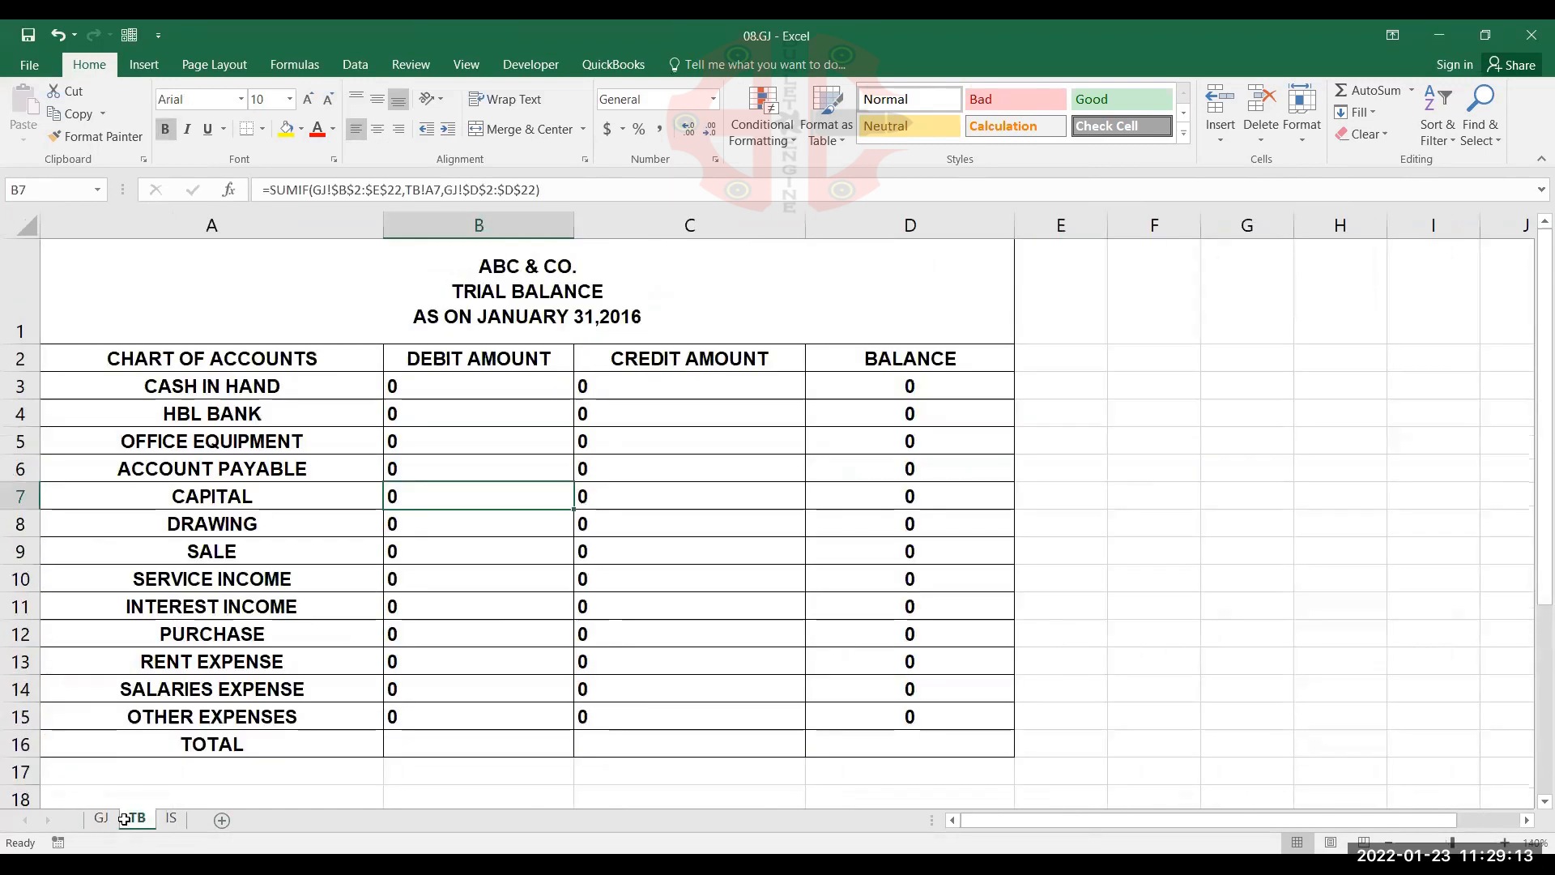
scroll(659, 439, "down", 5)
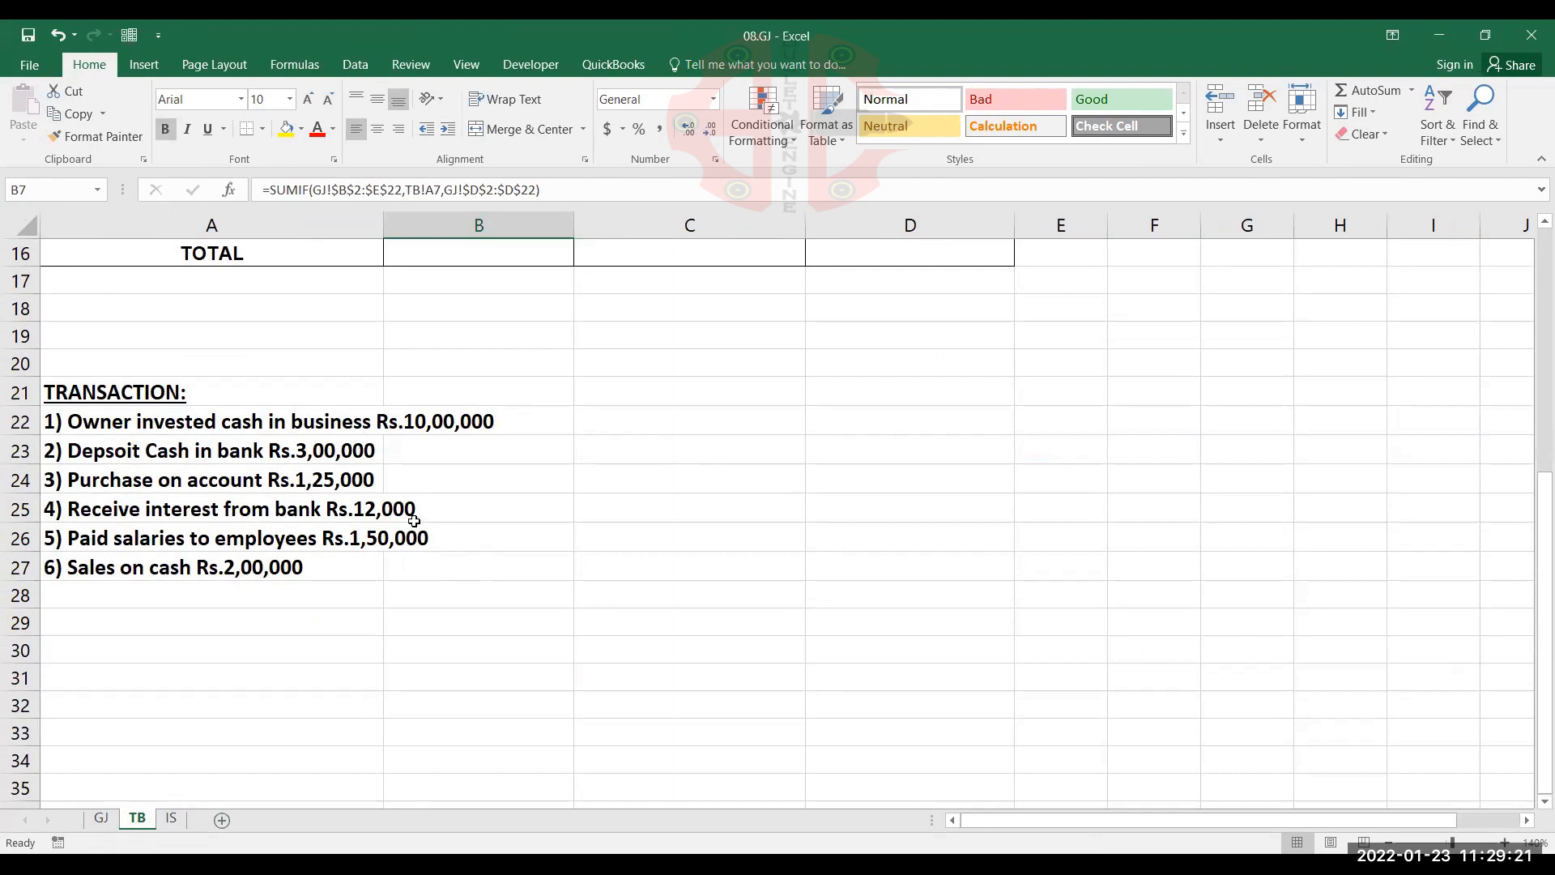
left_click(473, 514)
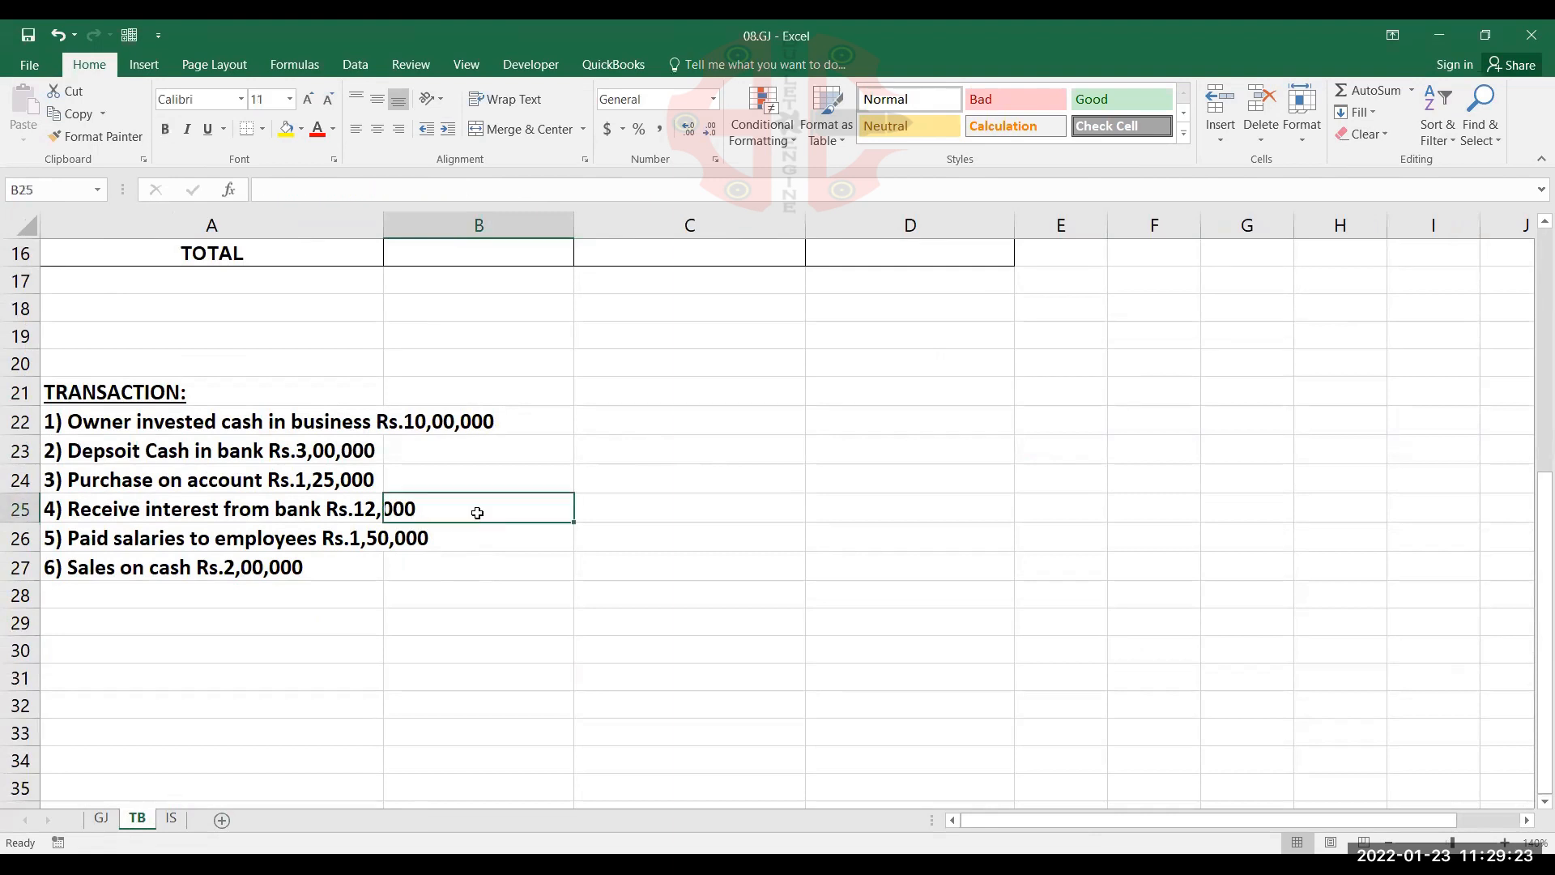
left_click(329, 561)
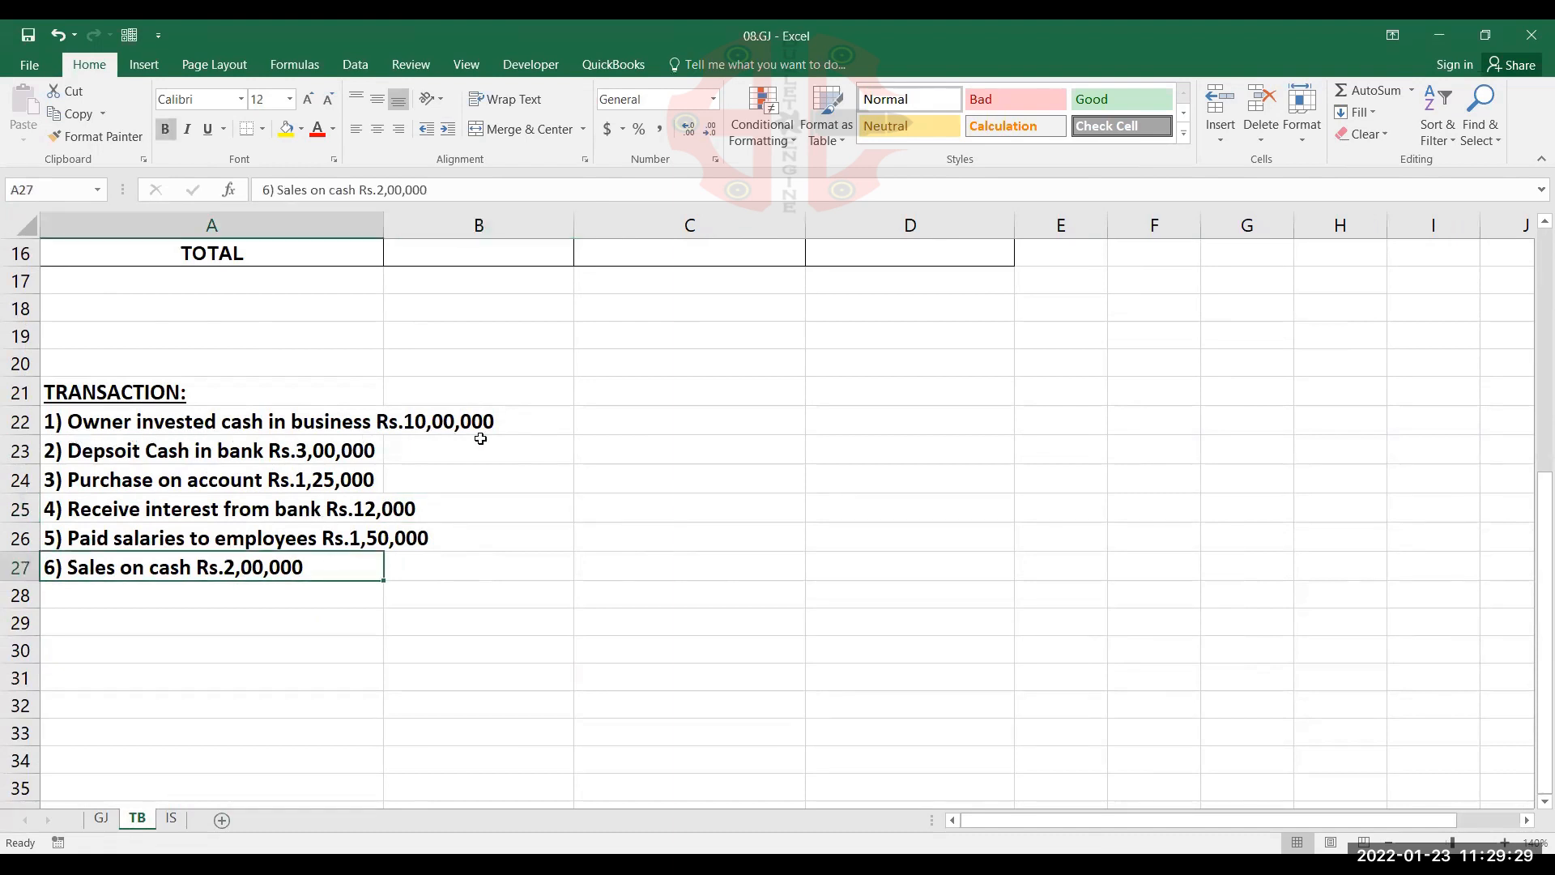
scroll(480, 438, "up", 5)
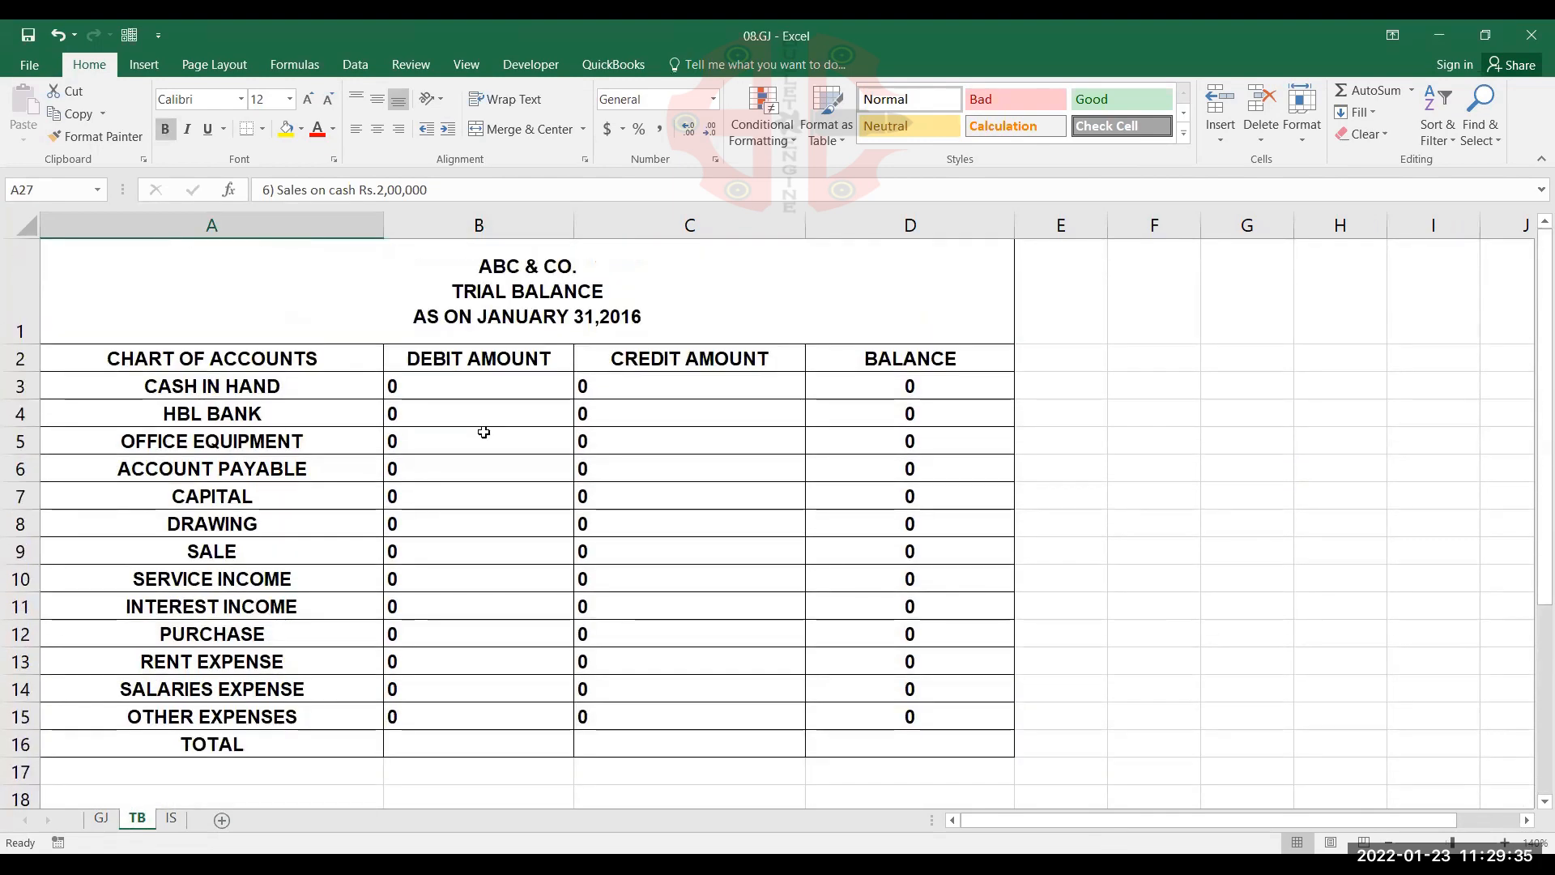
scroll(484, 431, "down", 3)
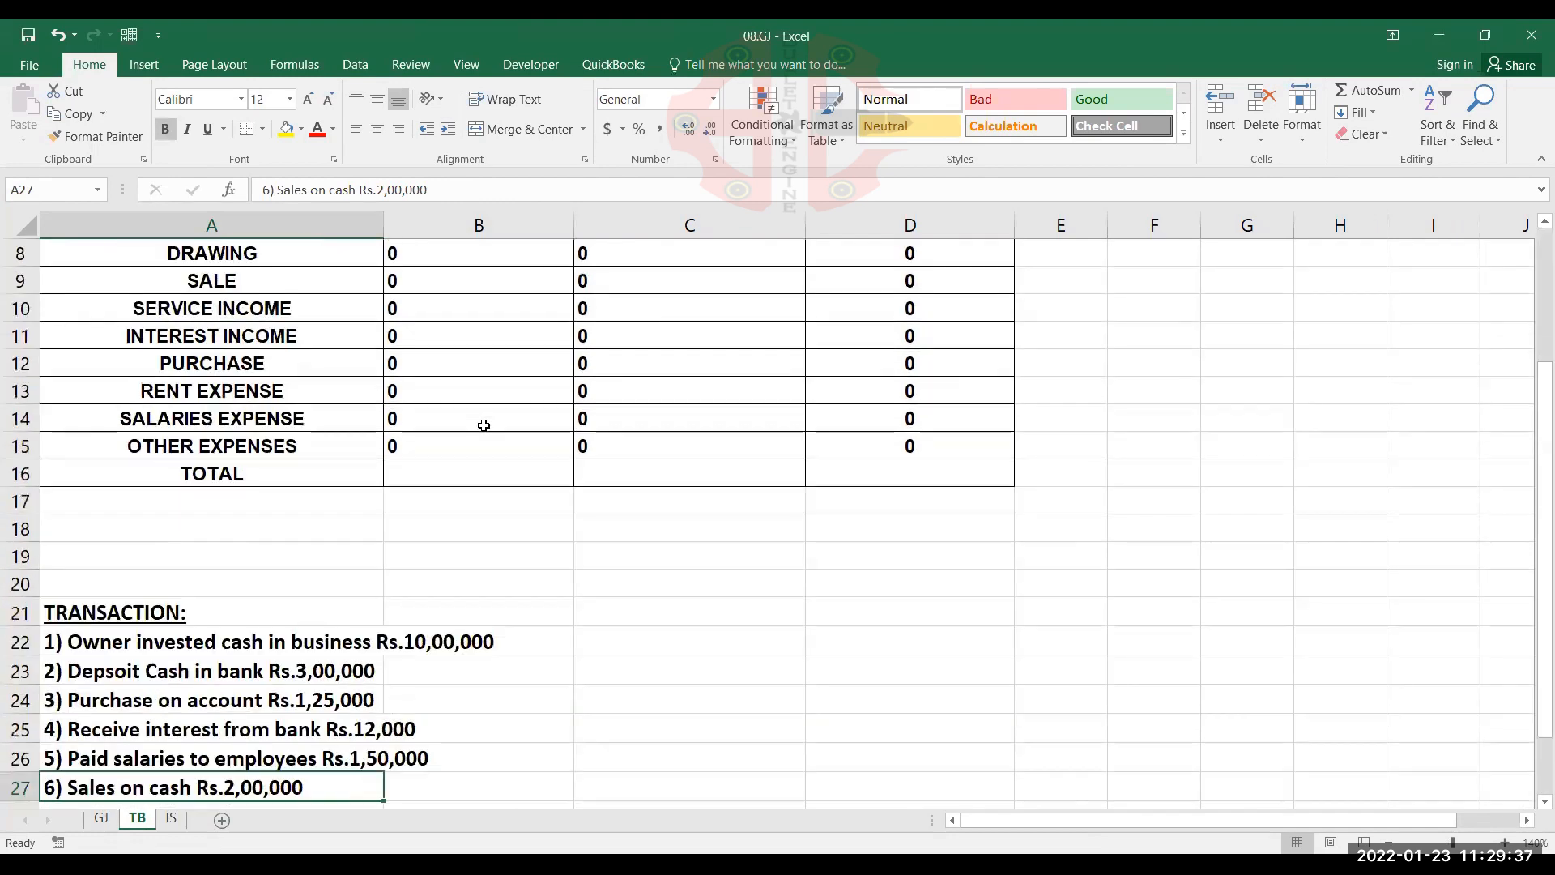
scroll(484, 423, "up", 3)
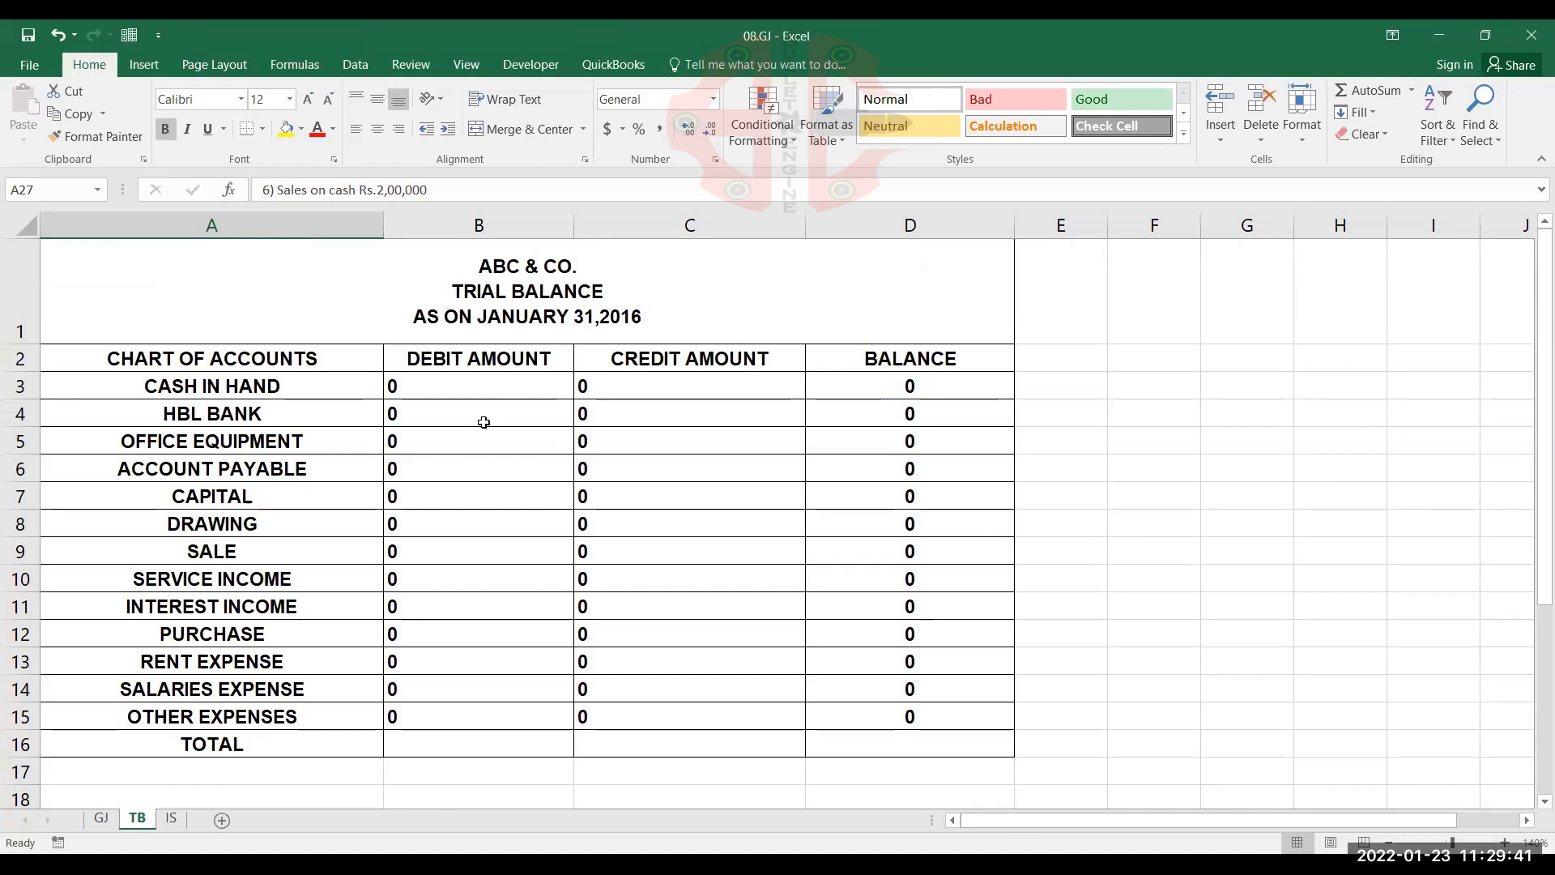
scroll(484, 422, "down", 3)
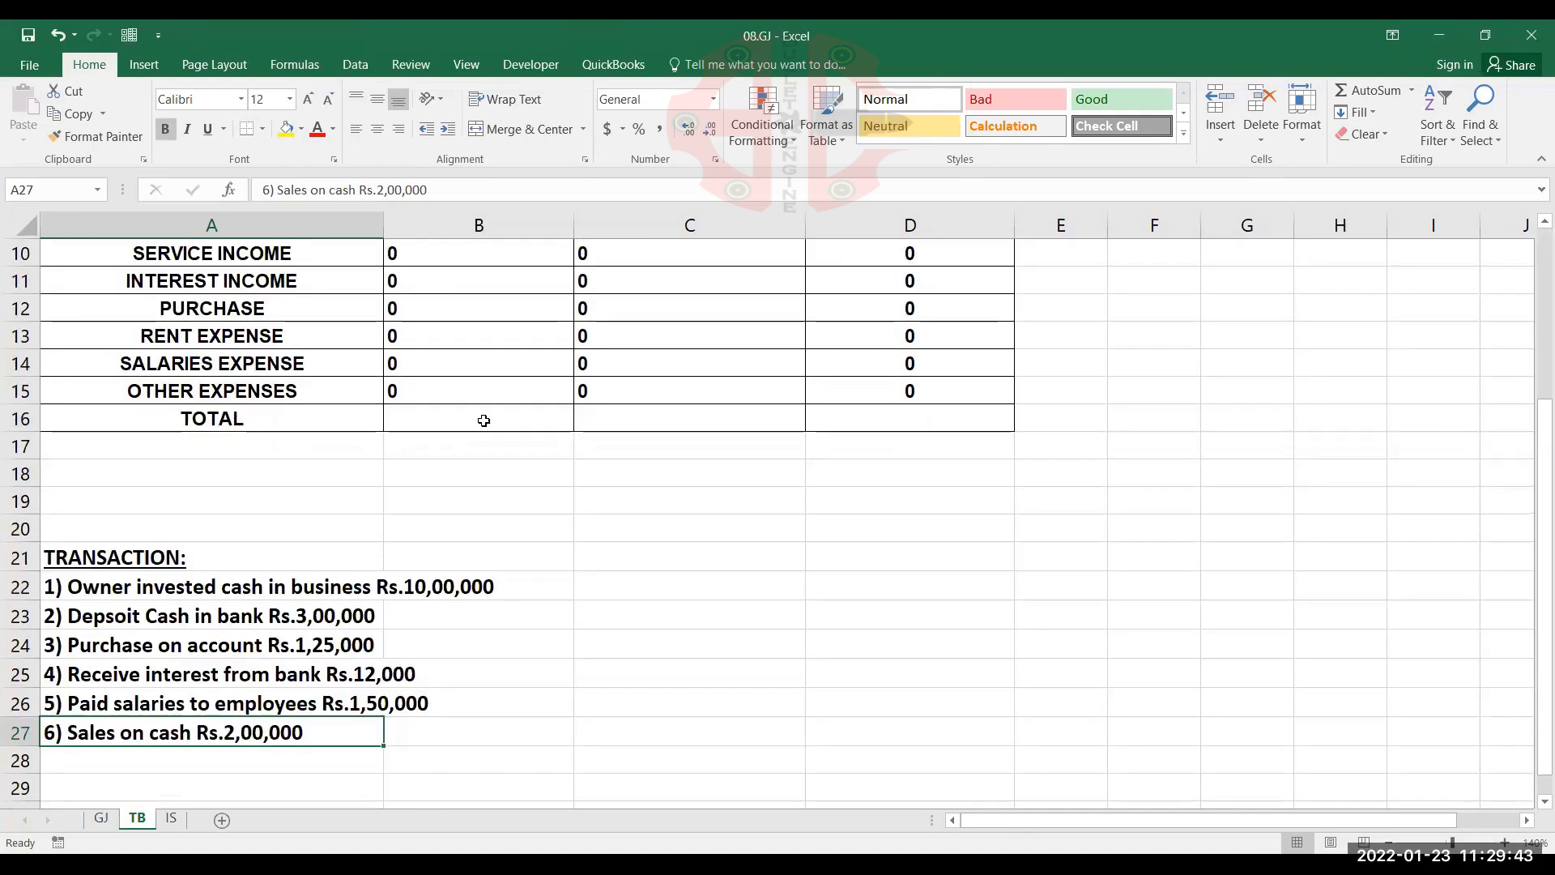
scroll(484, 421, "down", 1)
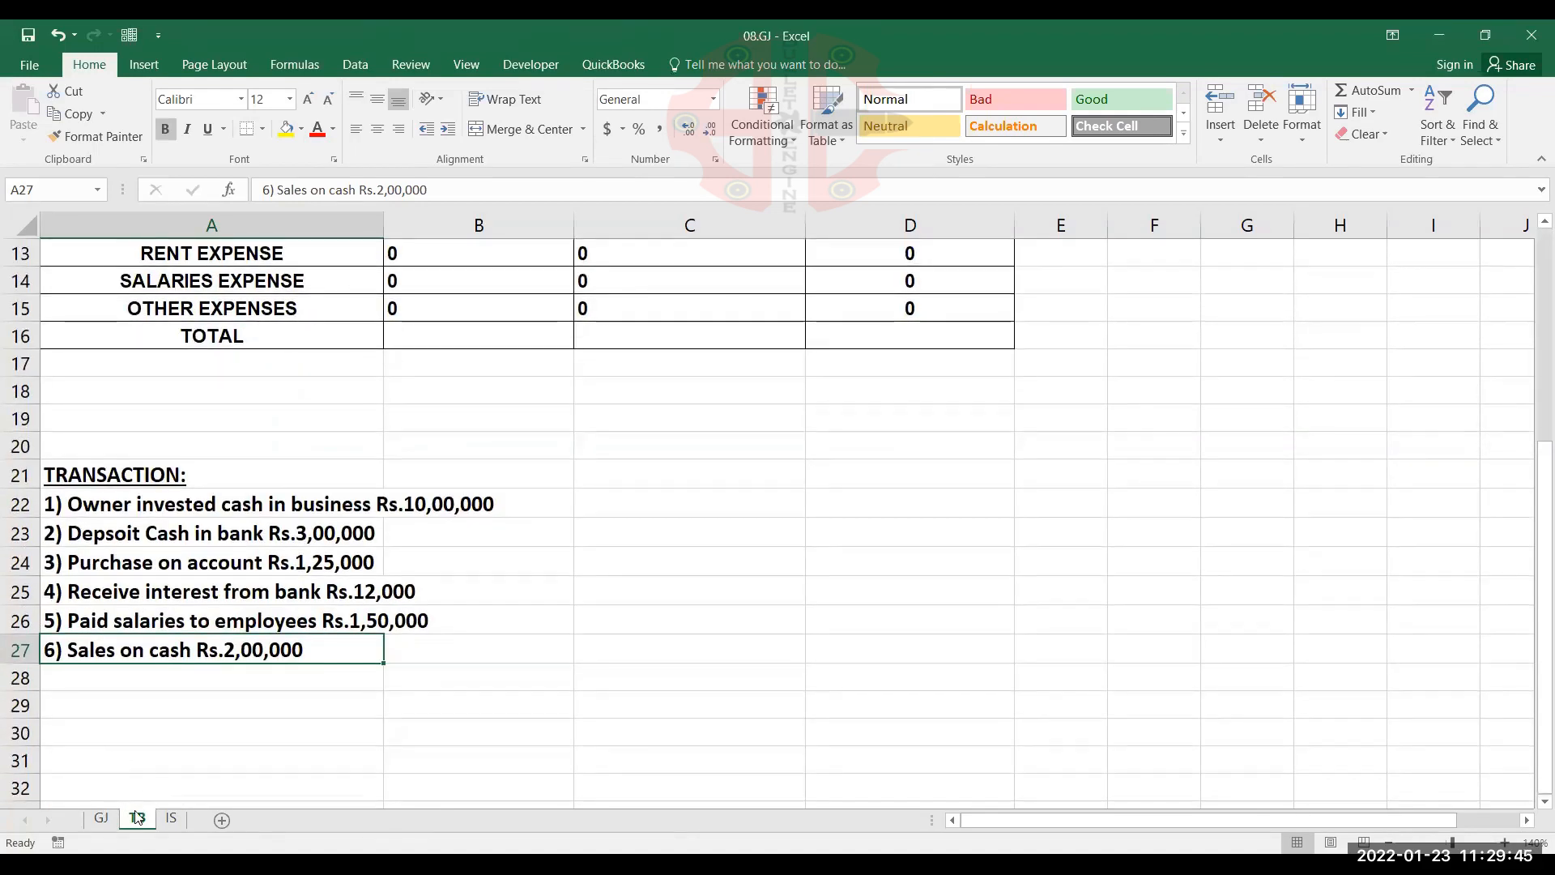
Start the first entry in row 3 of the GJ sheet with date 1 and account name CASH IN HAND
left_click(101, 818)
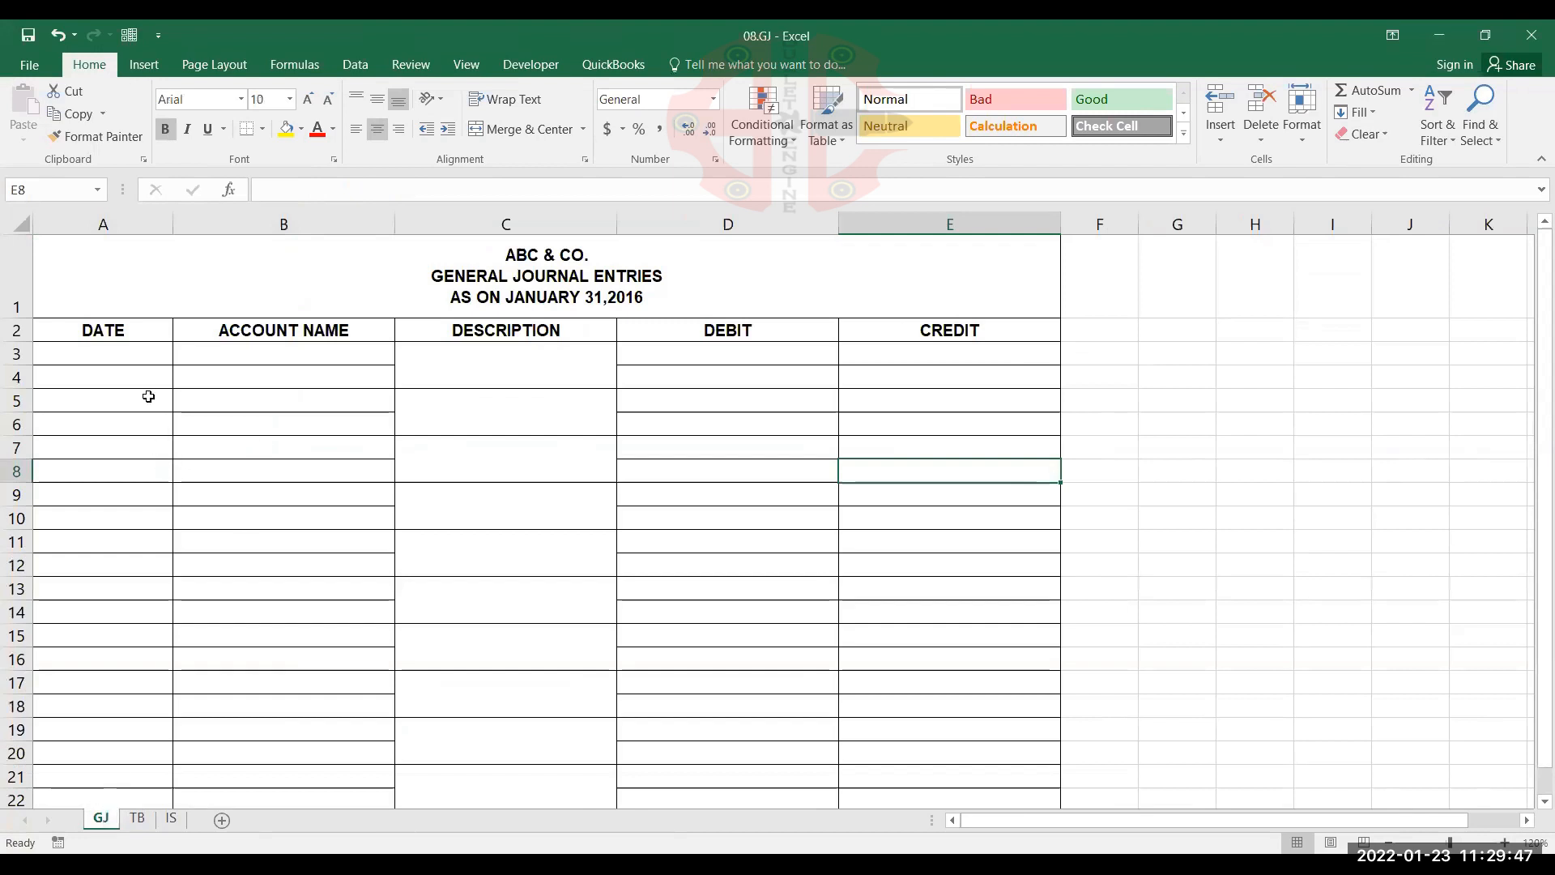
left_click(145, 346)
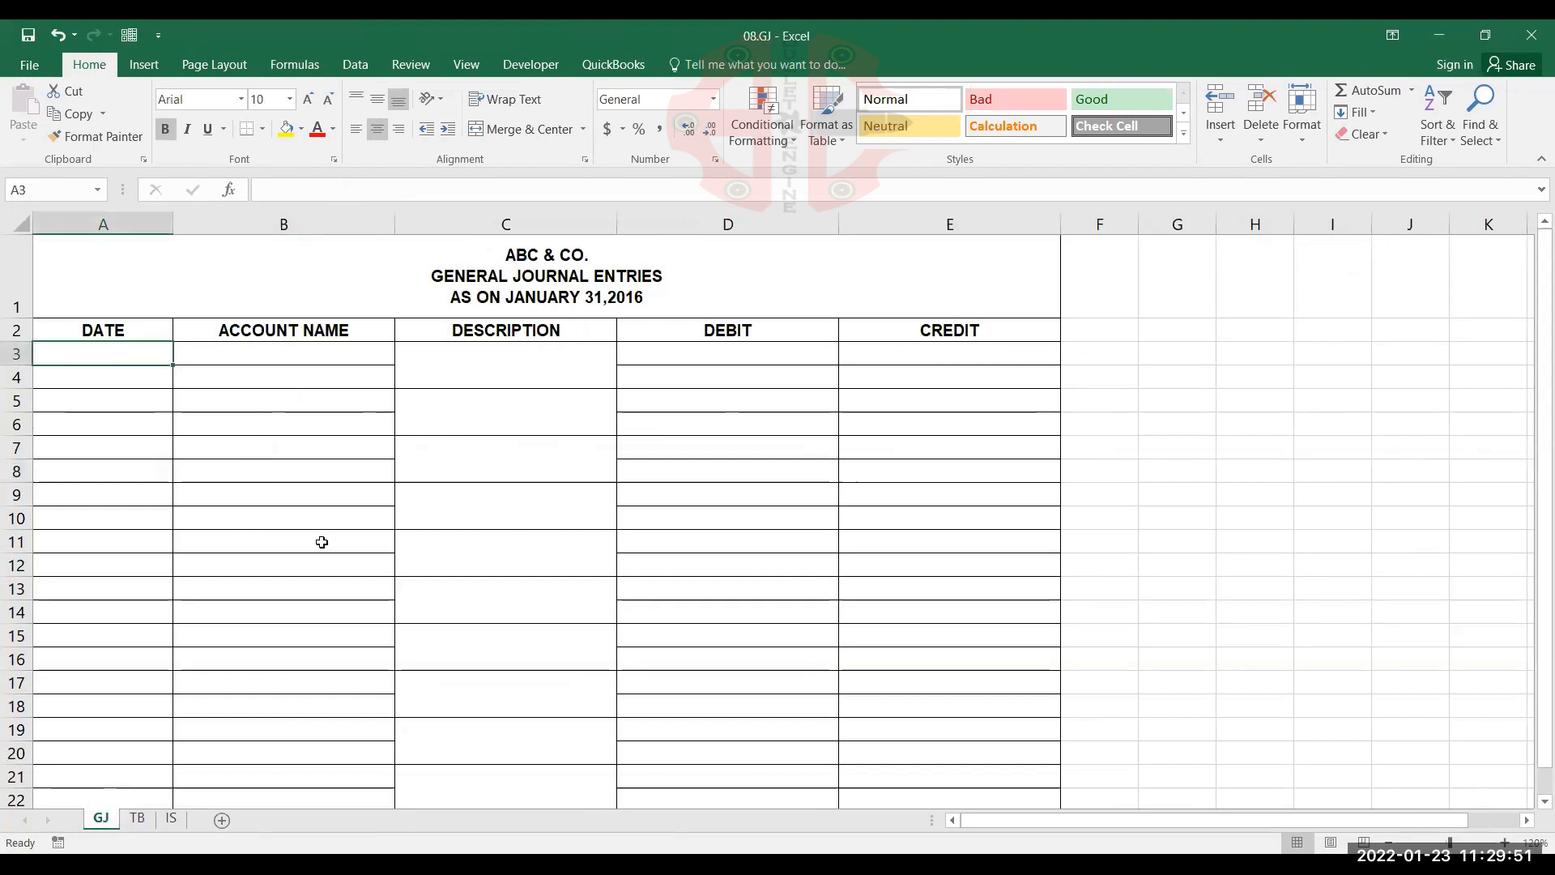
type("1")
key("Tab")
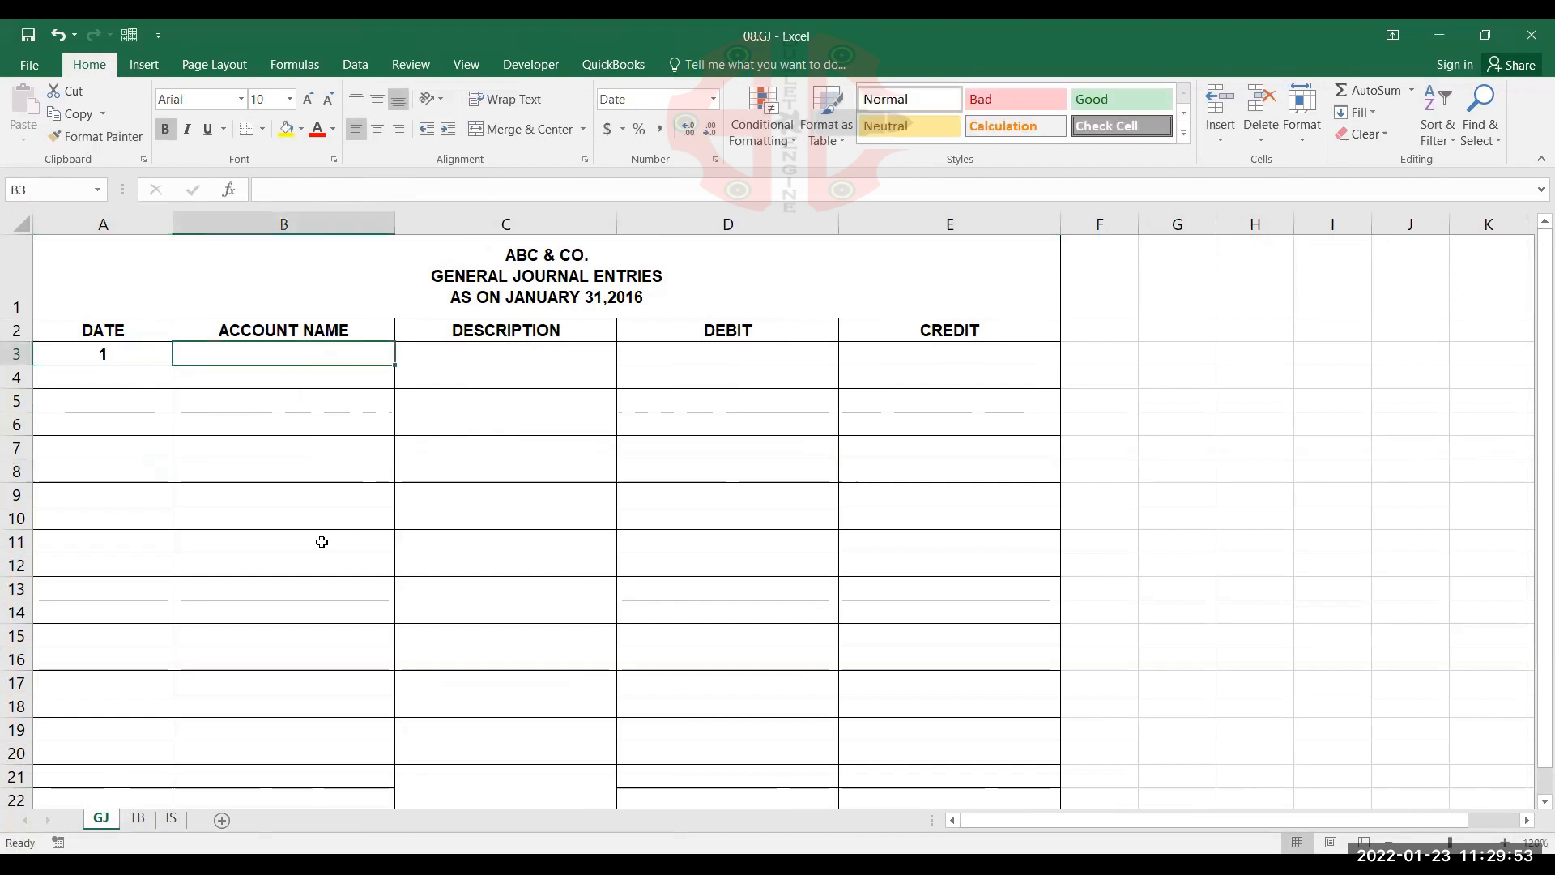
type("CASH")
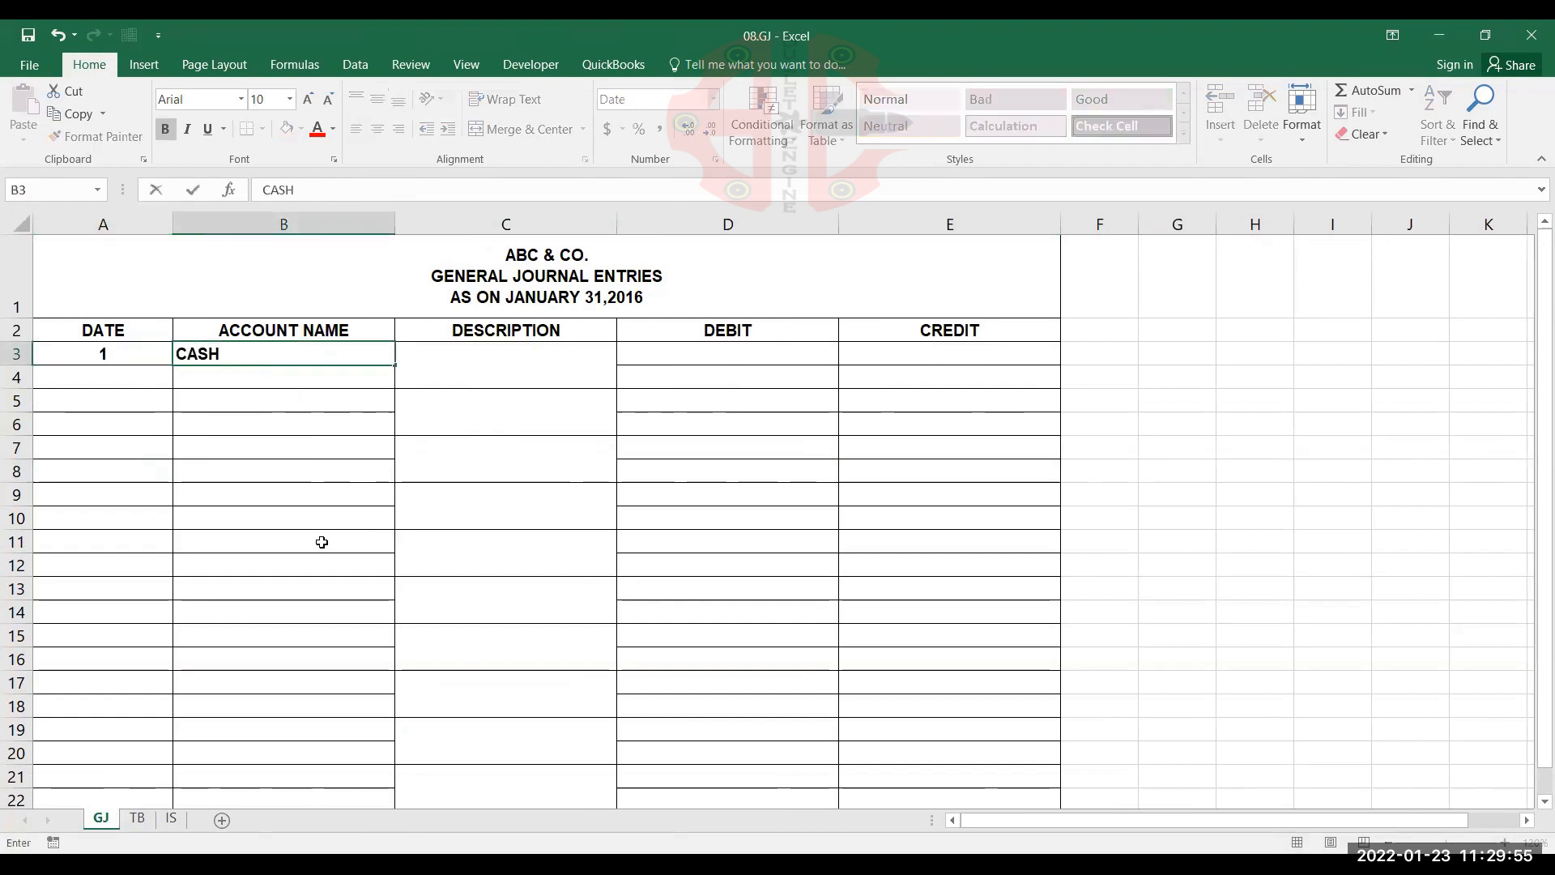
type(" IN HAND")
key("Return")
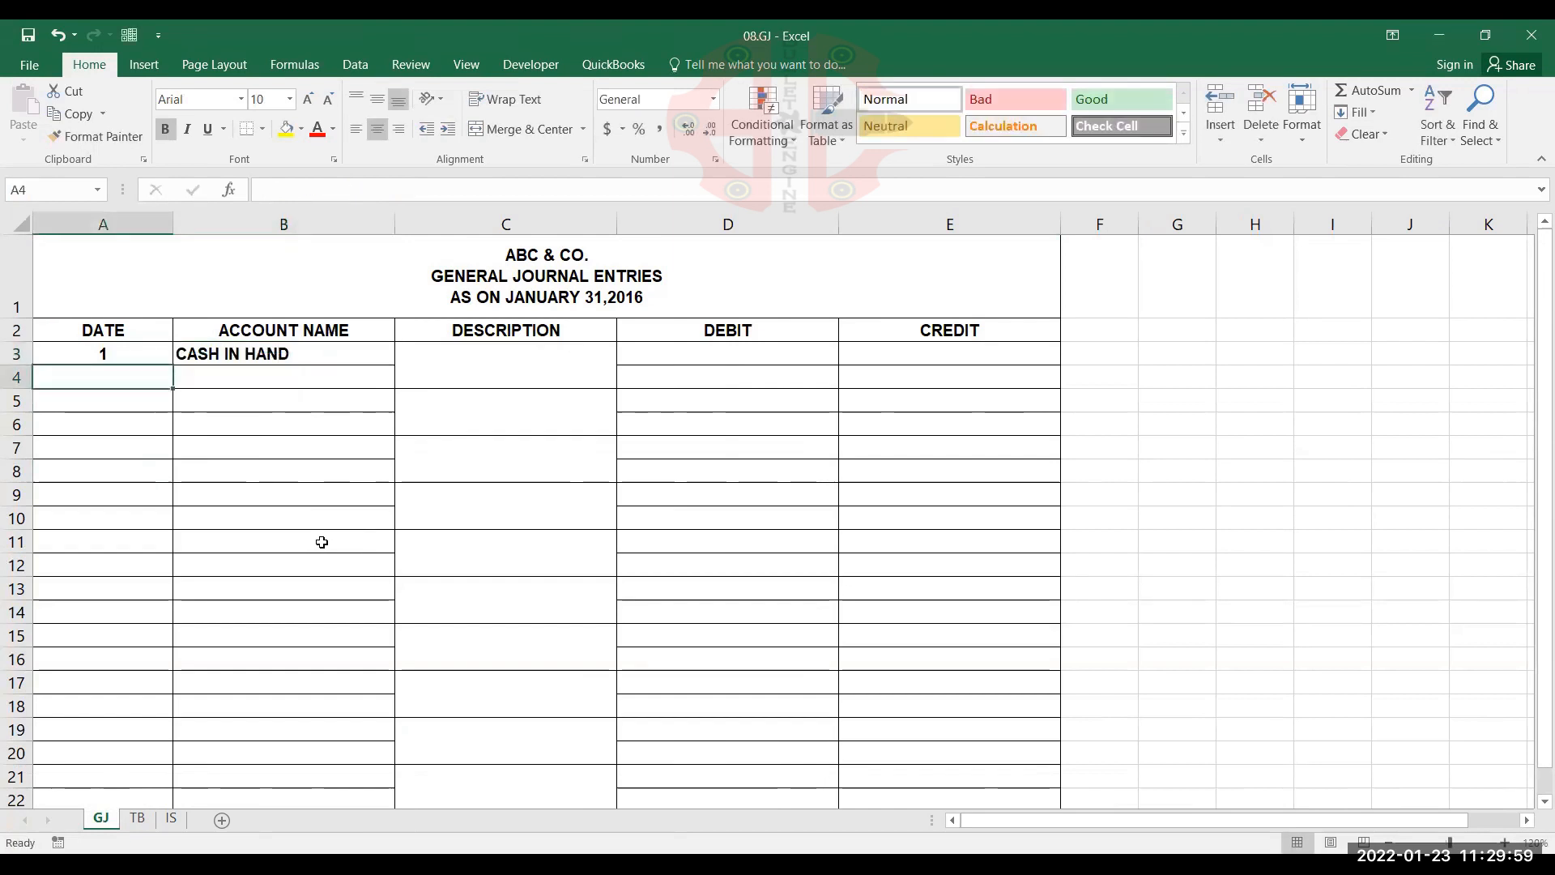
type("CAPITAL")
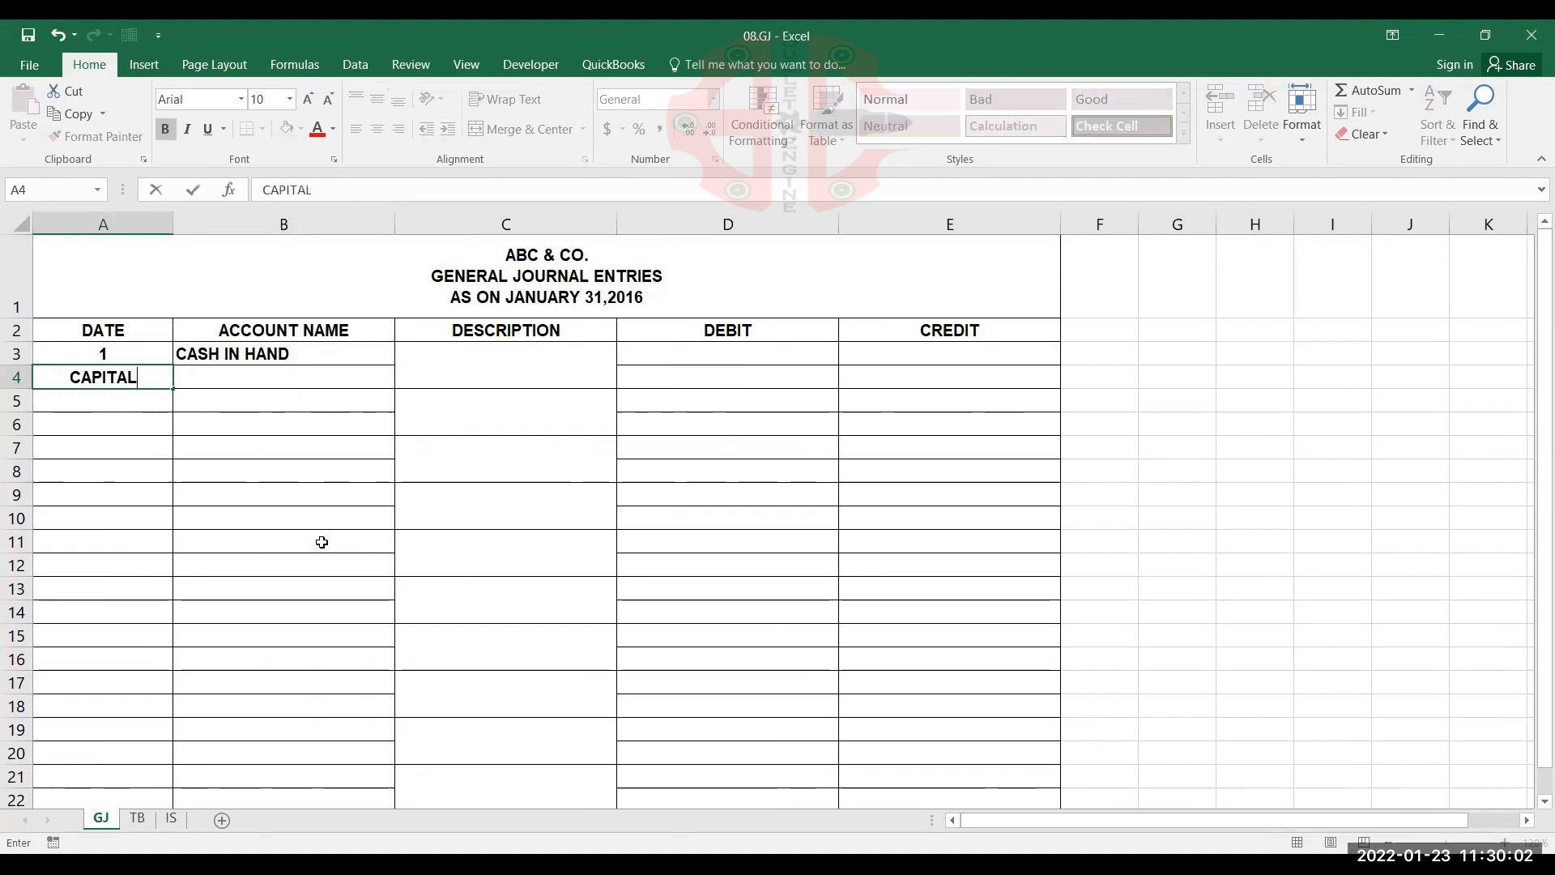
key("Tab")
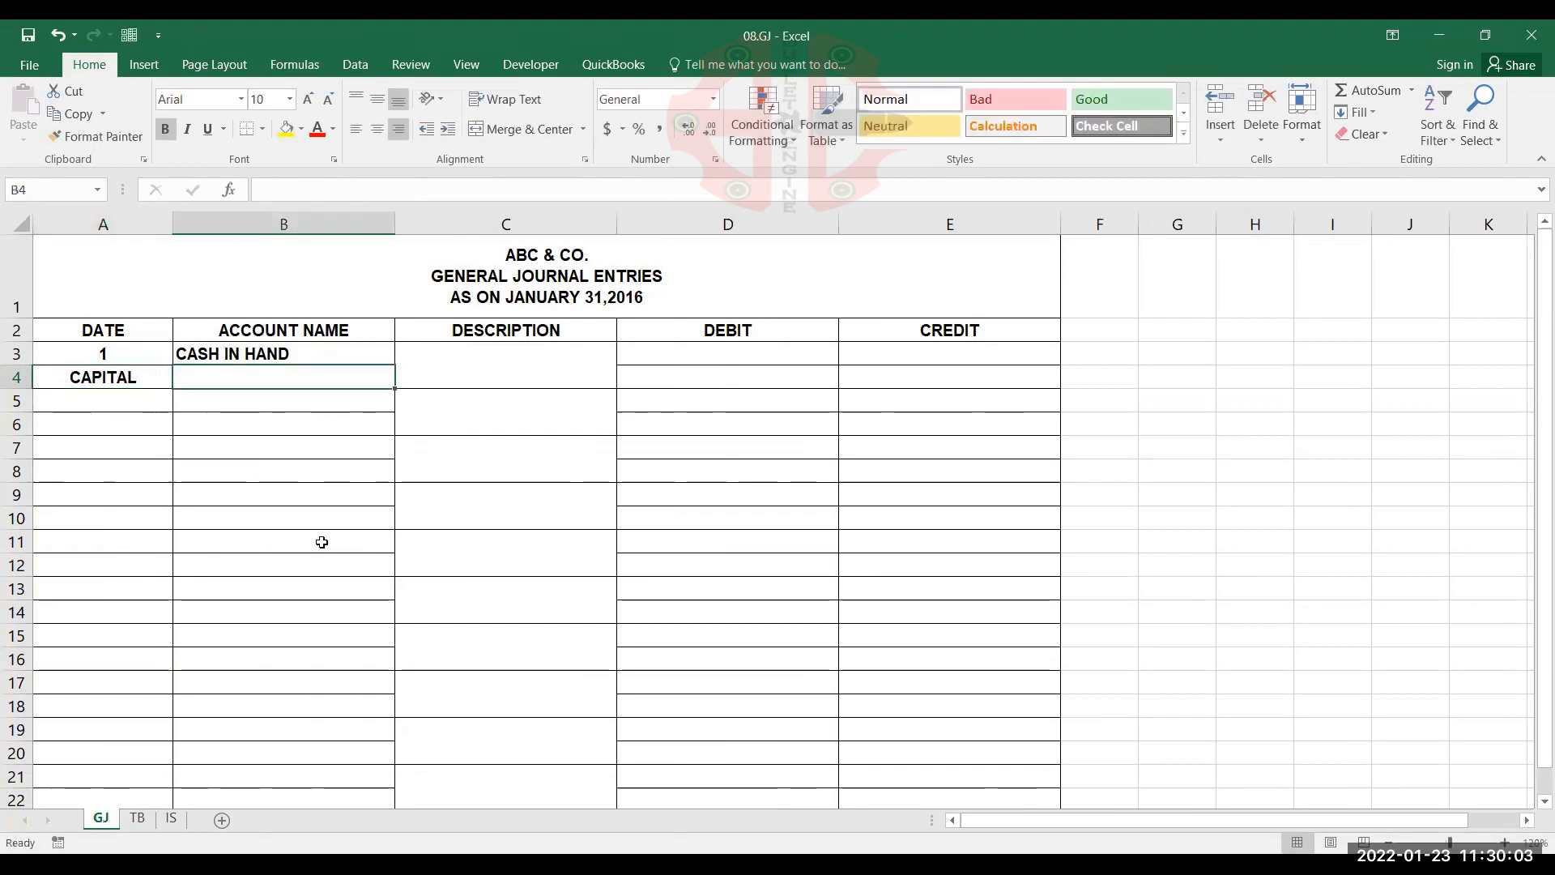
key("Left")
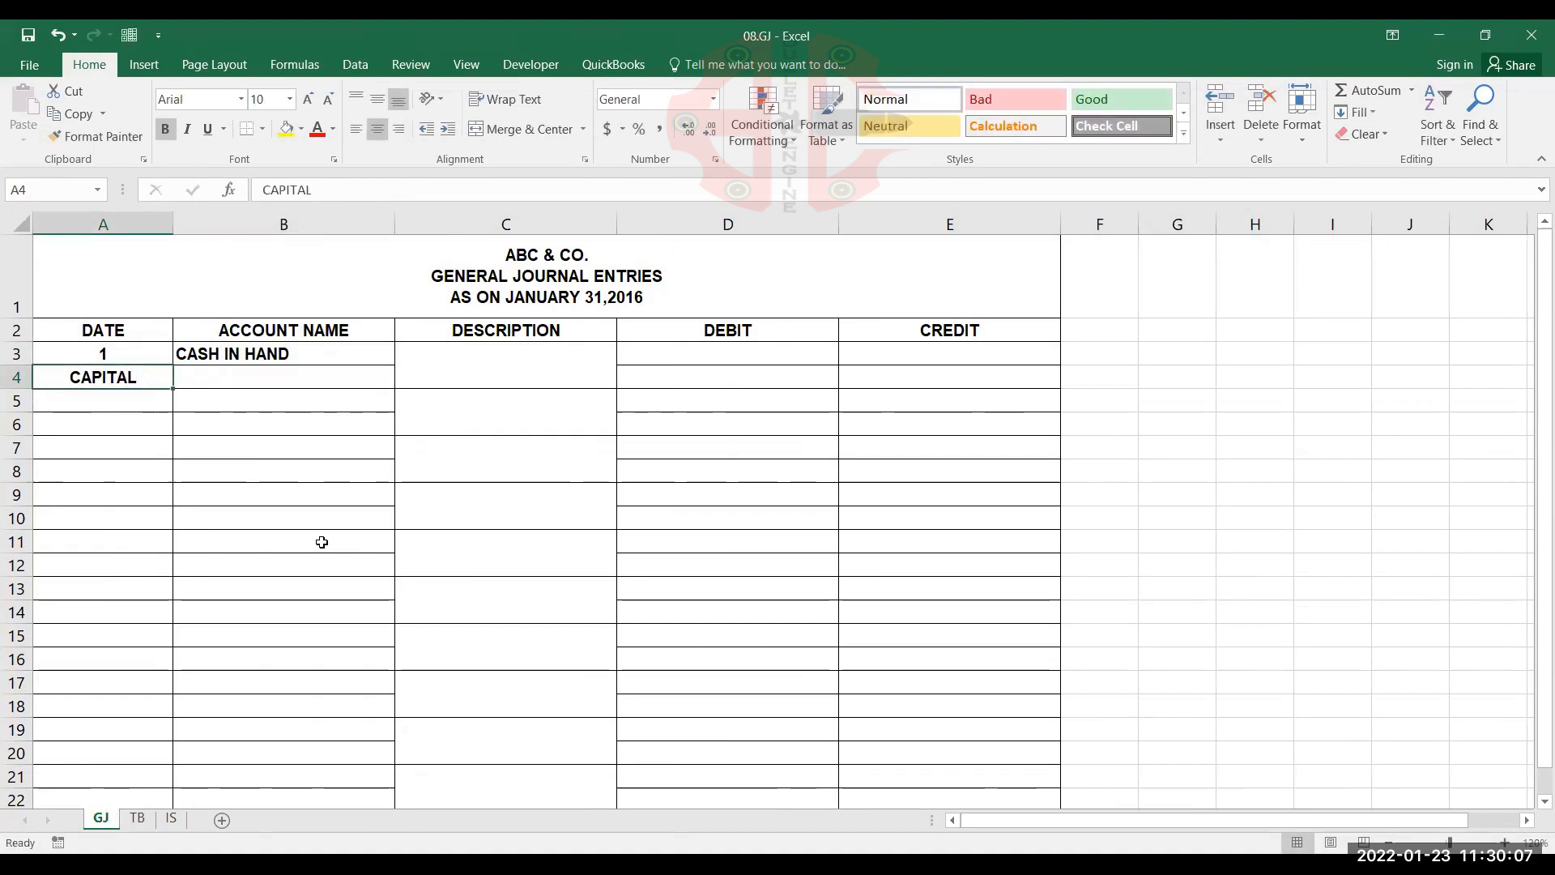
key("Delete")
Move the misplaced account name CAPITAL from A4 to cell B4 of the first journal entry
key("Right")
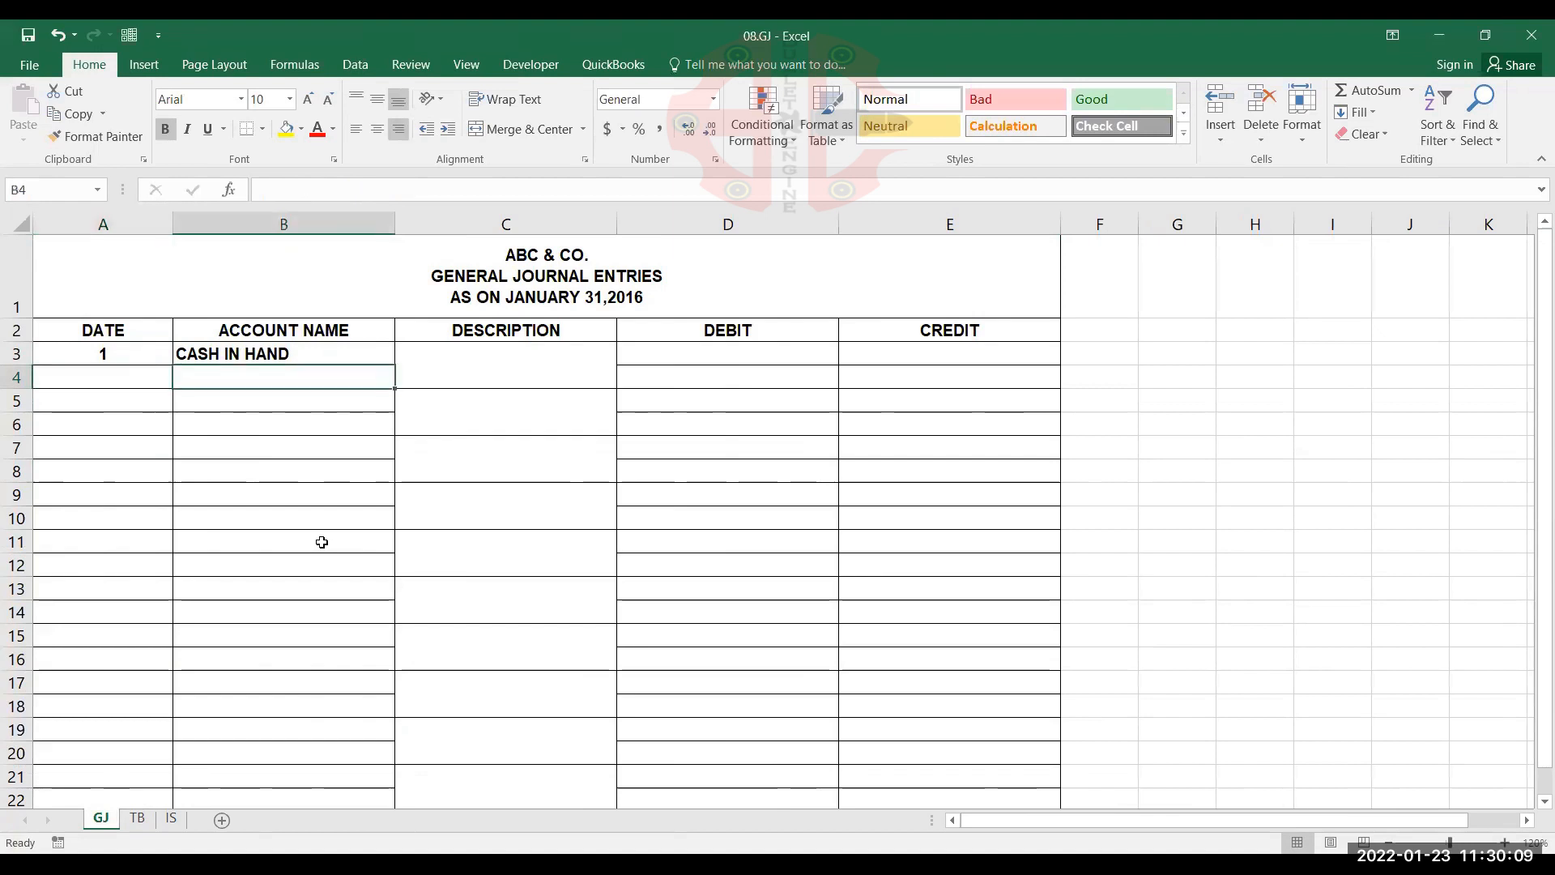
type("CAPITAL")
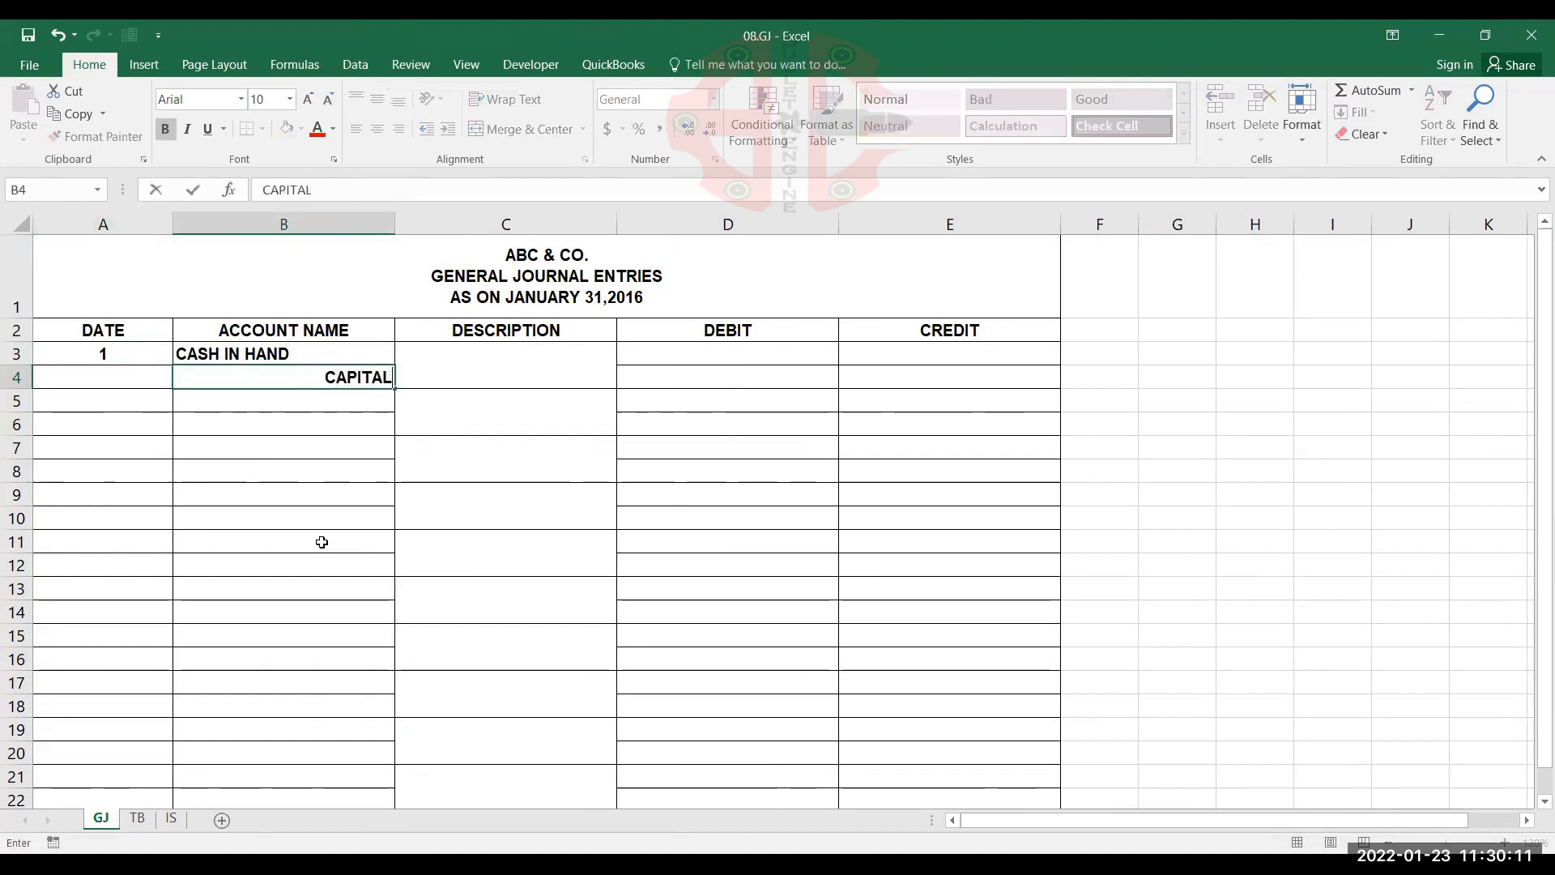
key("Right")
Enter OWNER INVESTMENT as the first entry's description in the merged cell C3
type("OWN")
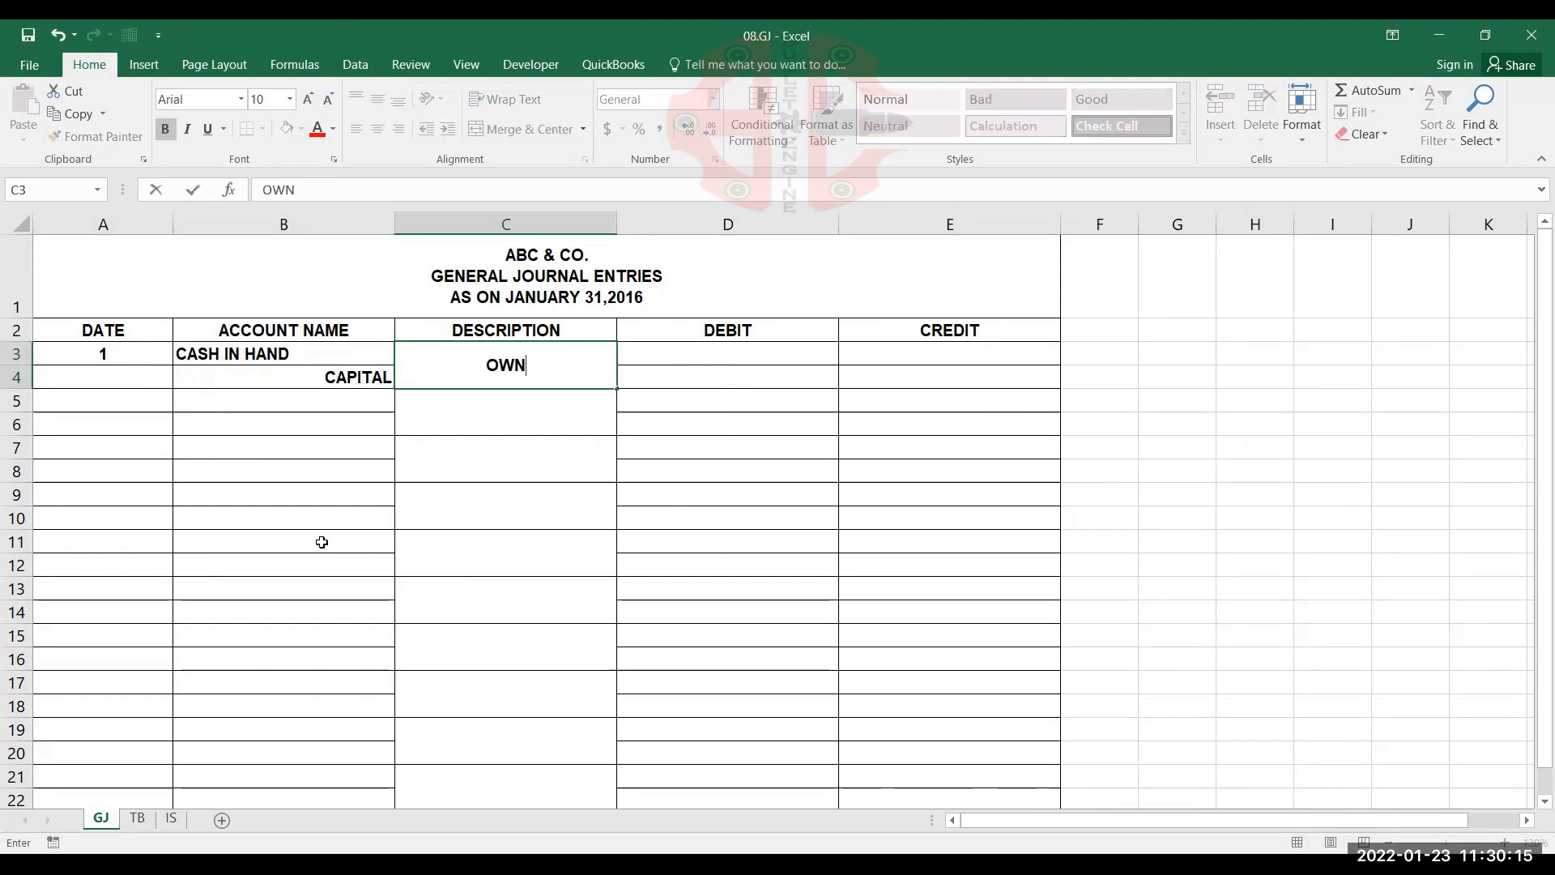
type("ER INVE")
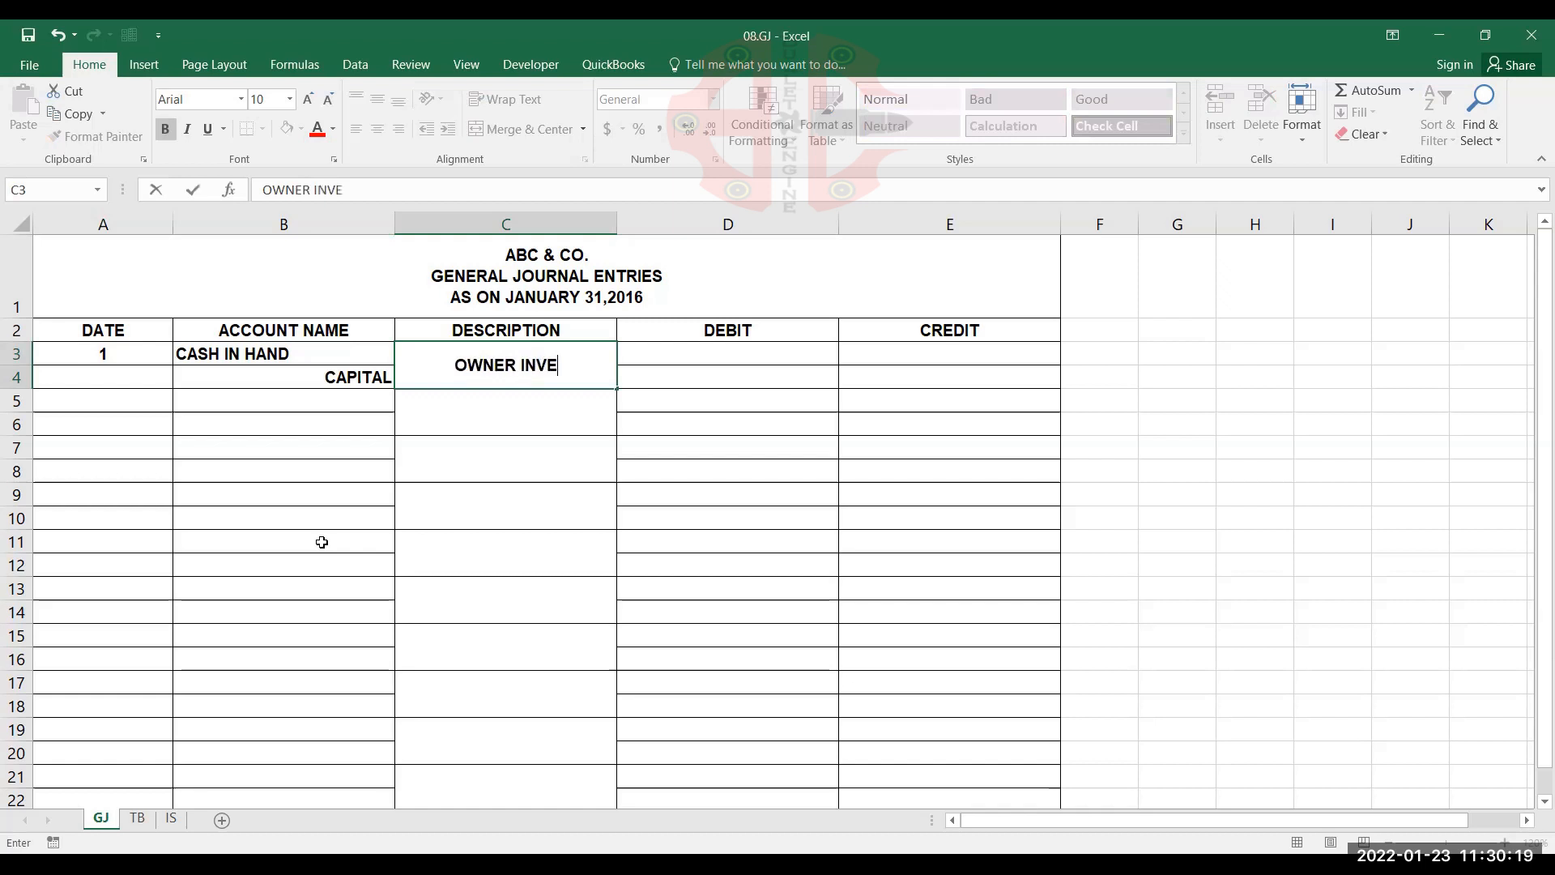
type("STN")
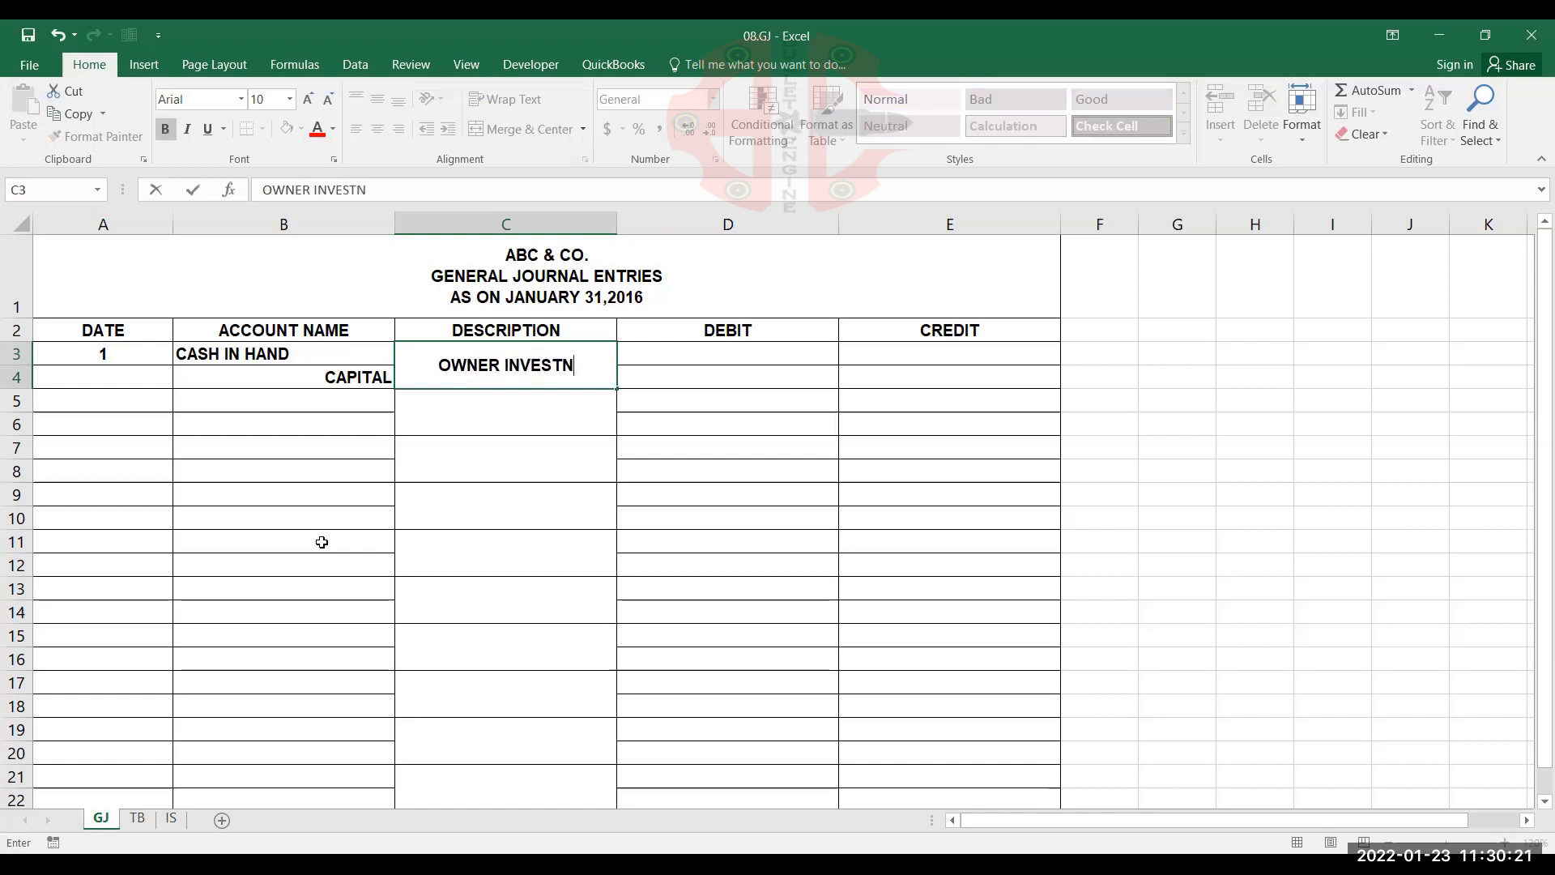
key("BackSpace")
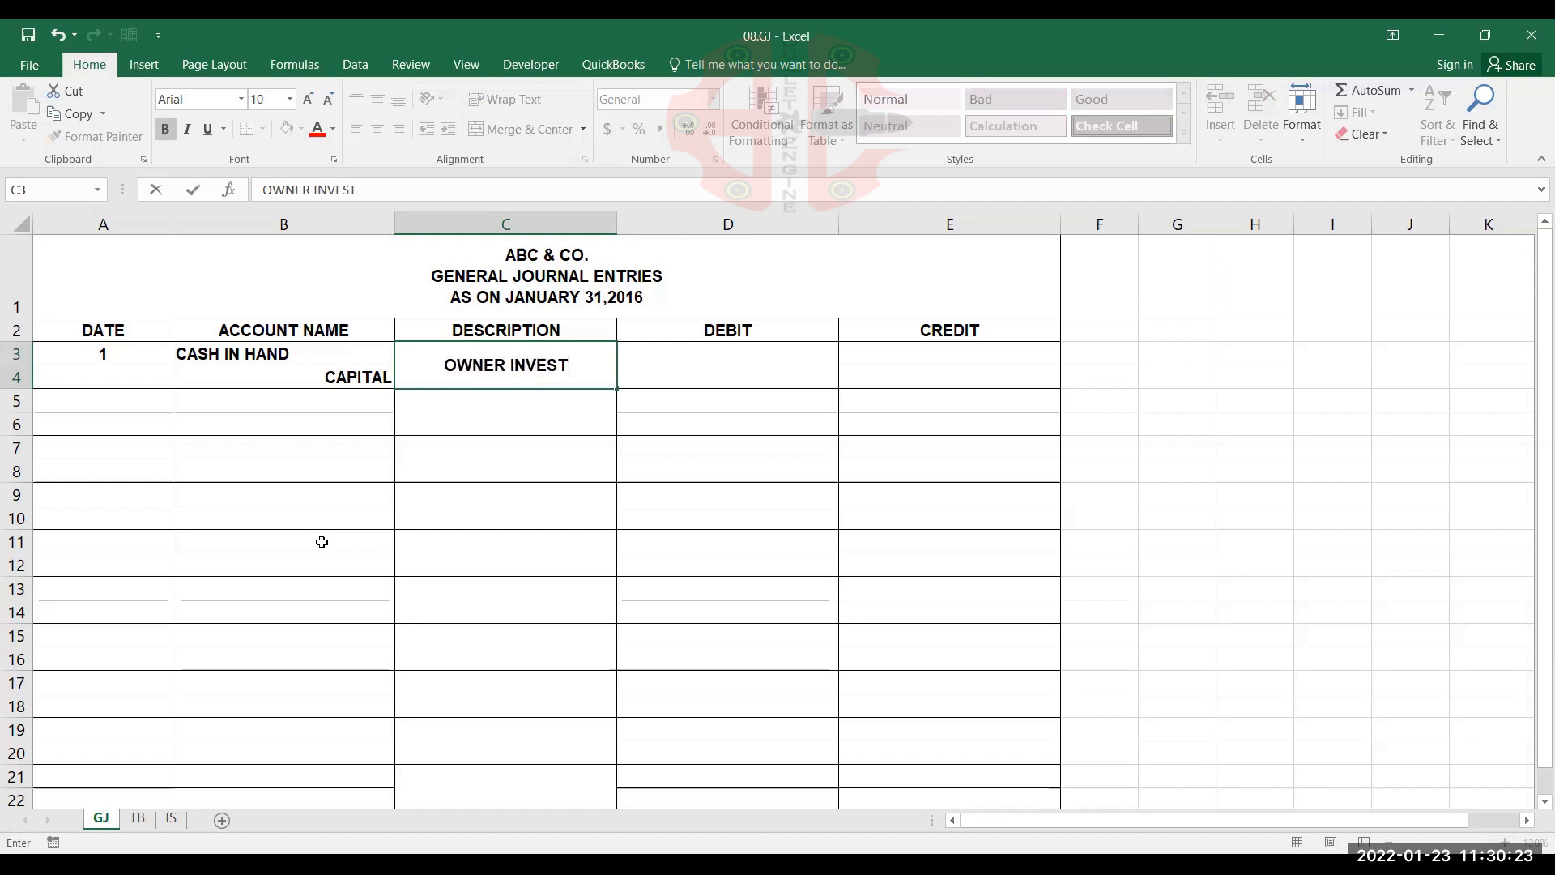
type("MENT")
key("Tab")
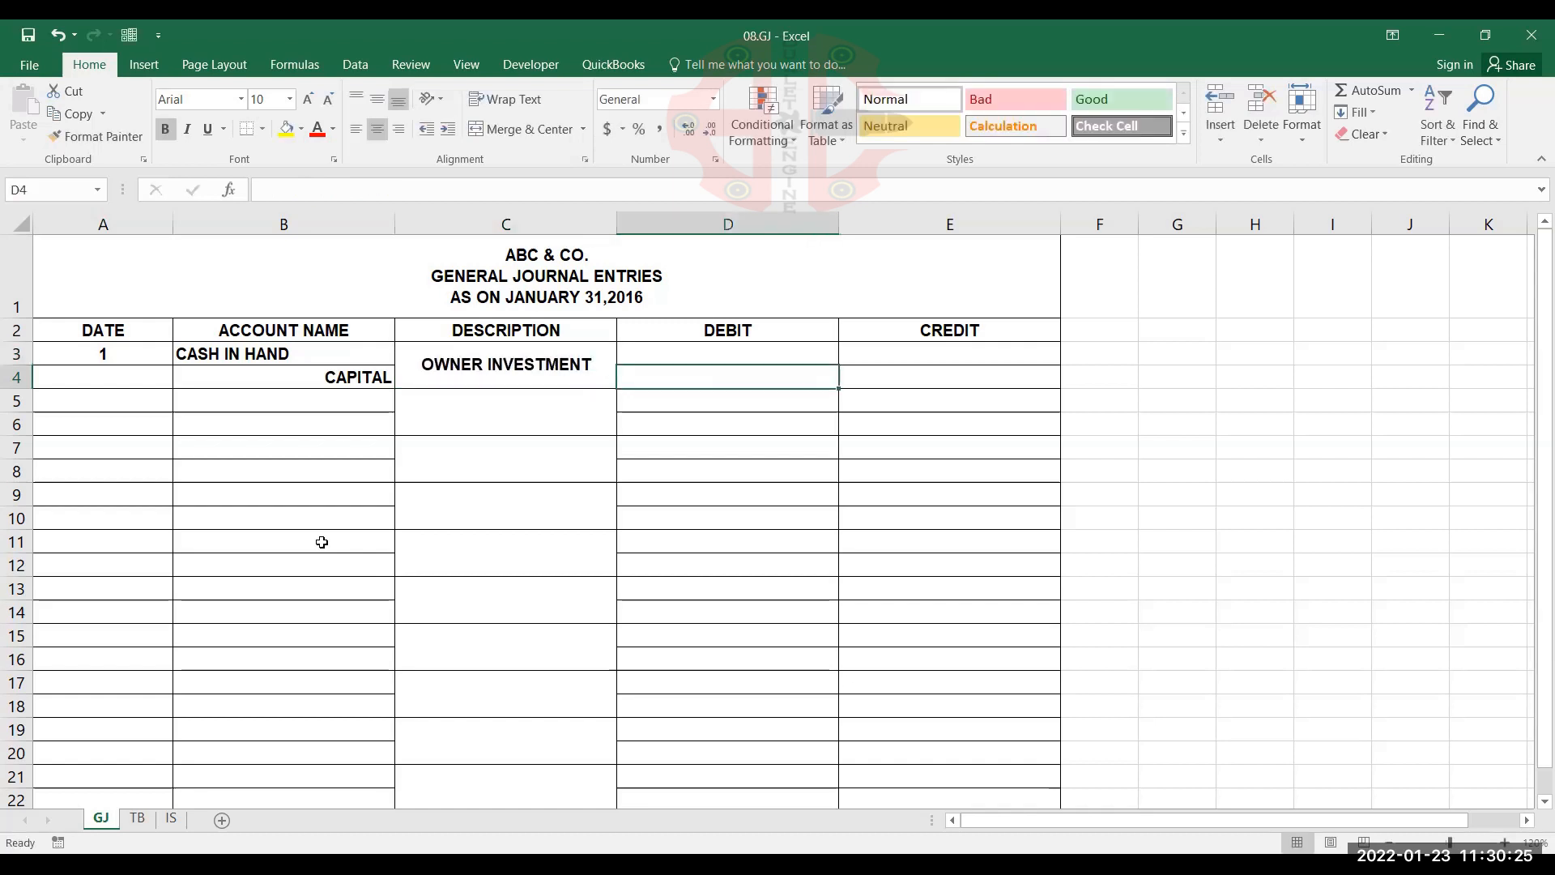
Record 1000000 as the CASH IN HAND debit in D3 and 1000000 as the CAPITAL credit in E4
key("Up")
type("100")
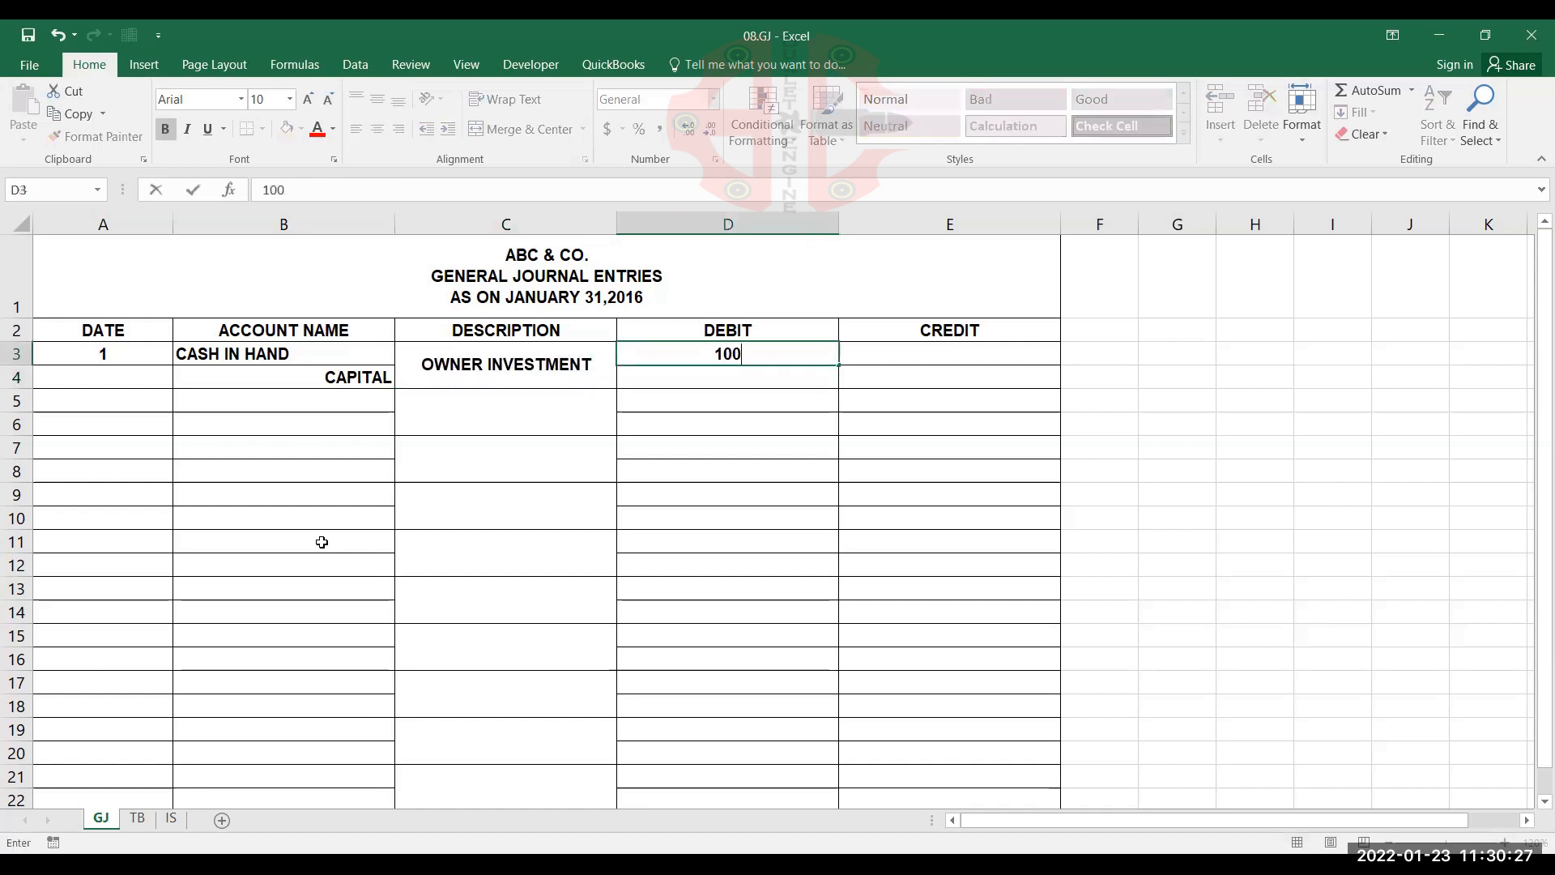
type("0000")
key("Tab")
key("Down")
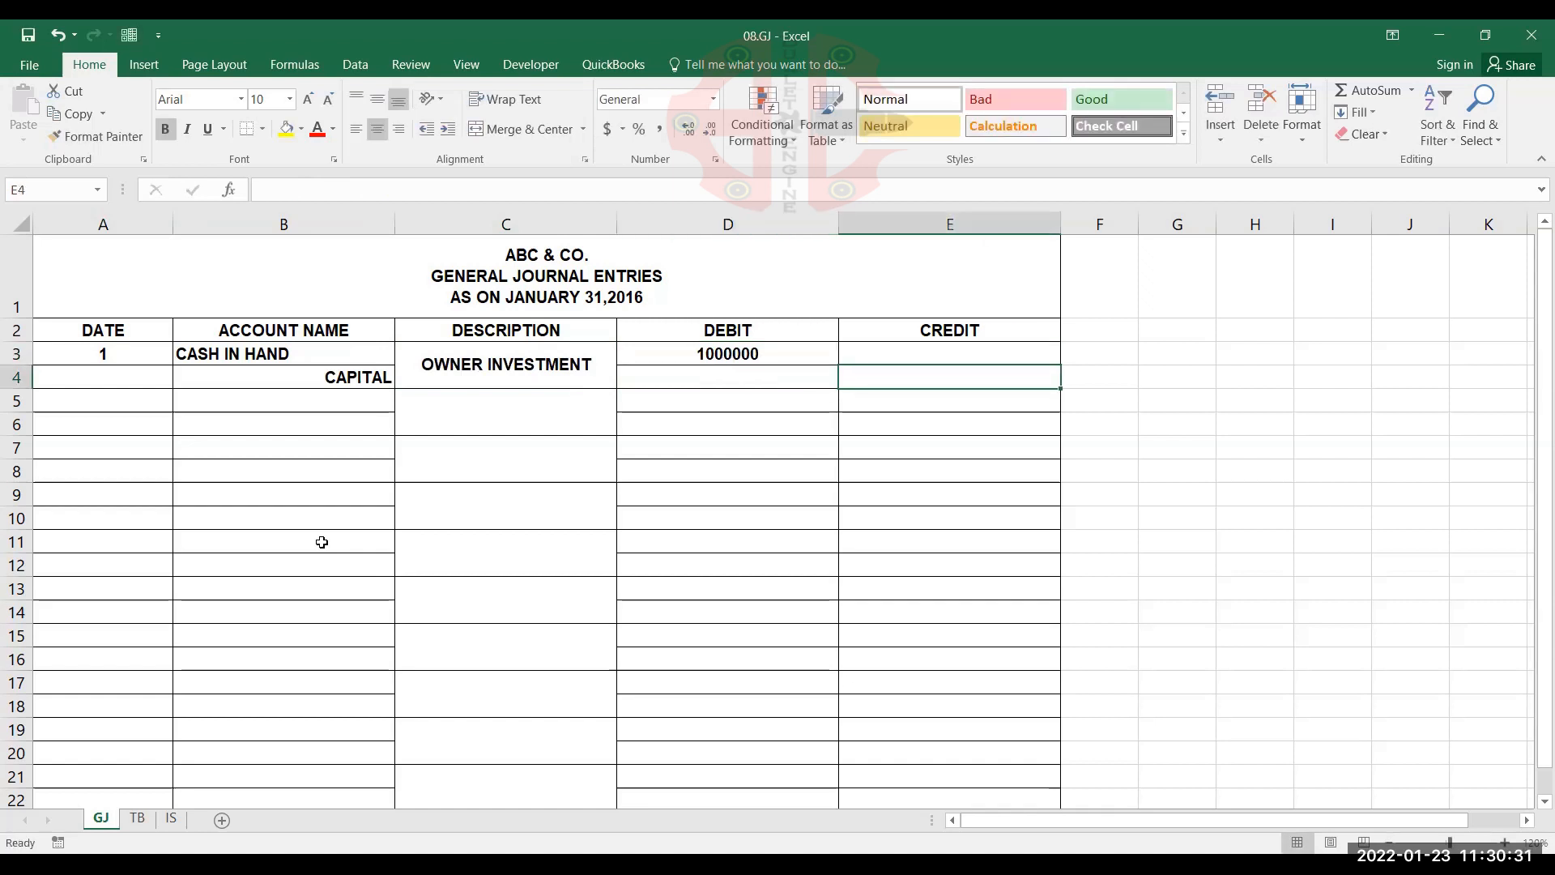
type("10000")
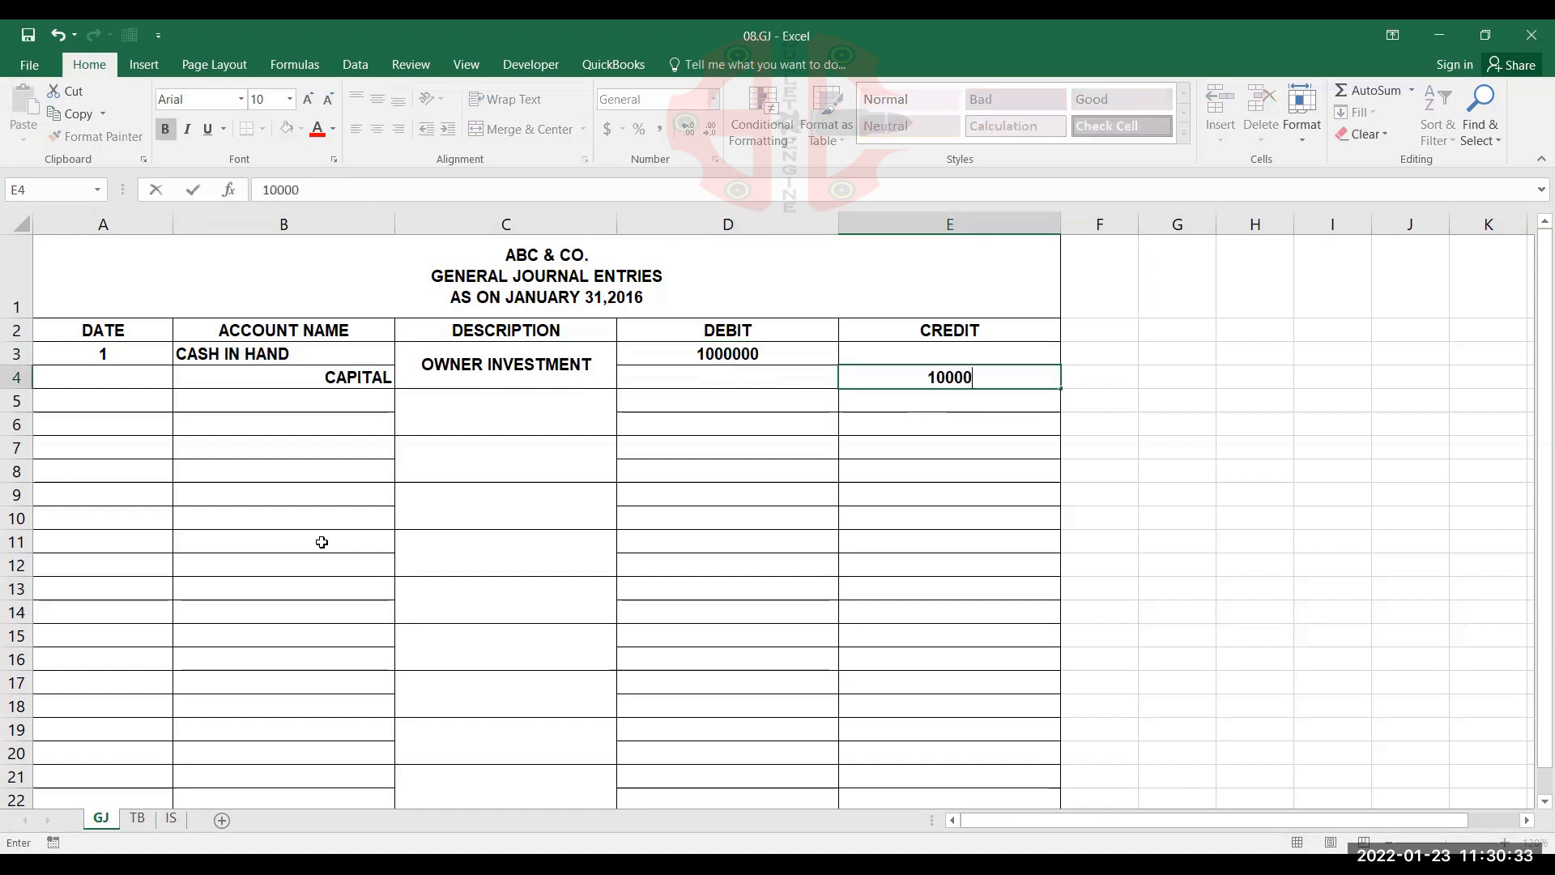
type("00")
key("Return")
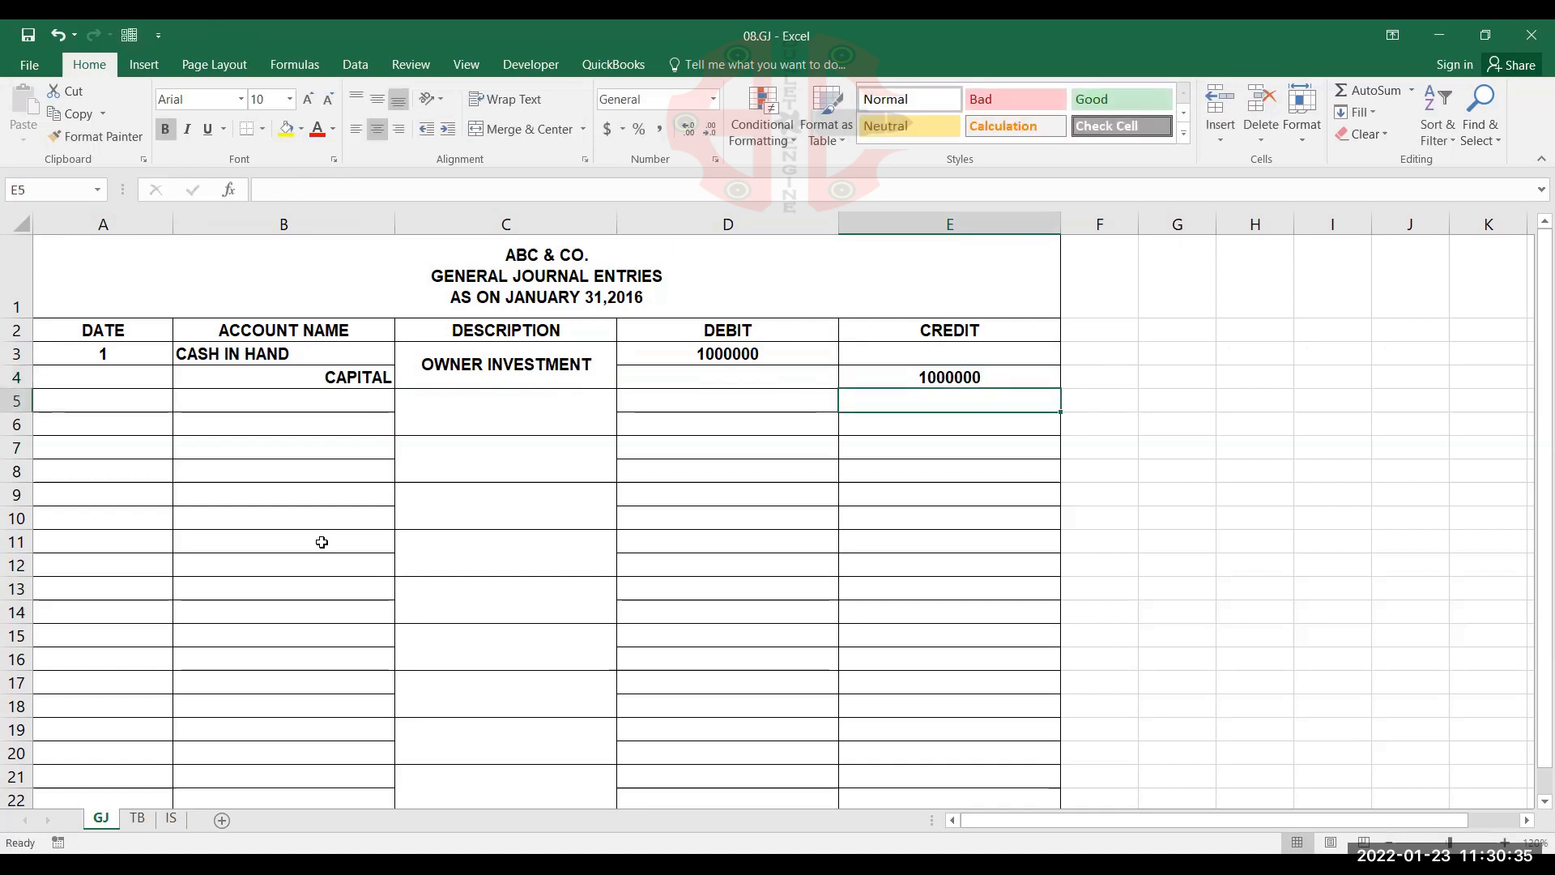
Start the second journal entry in row 5 with date 2, HBL BANK in B5 and CASH IN HAND in B6, checking the TB transaction list
key("Home")
type("2")
key("Tab")
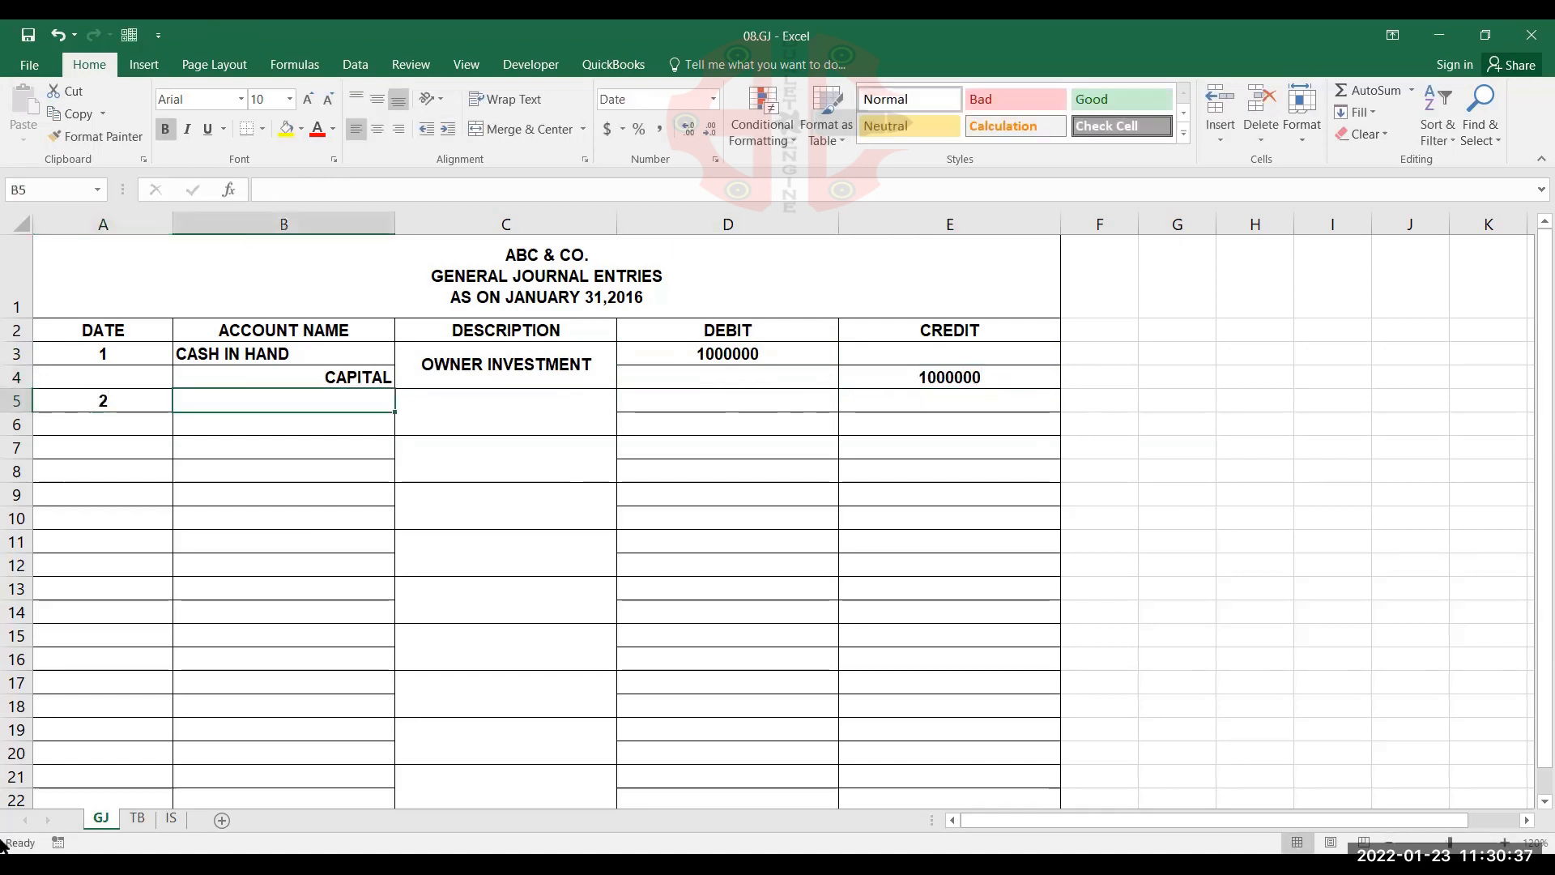
left_click(137, 818)
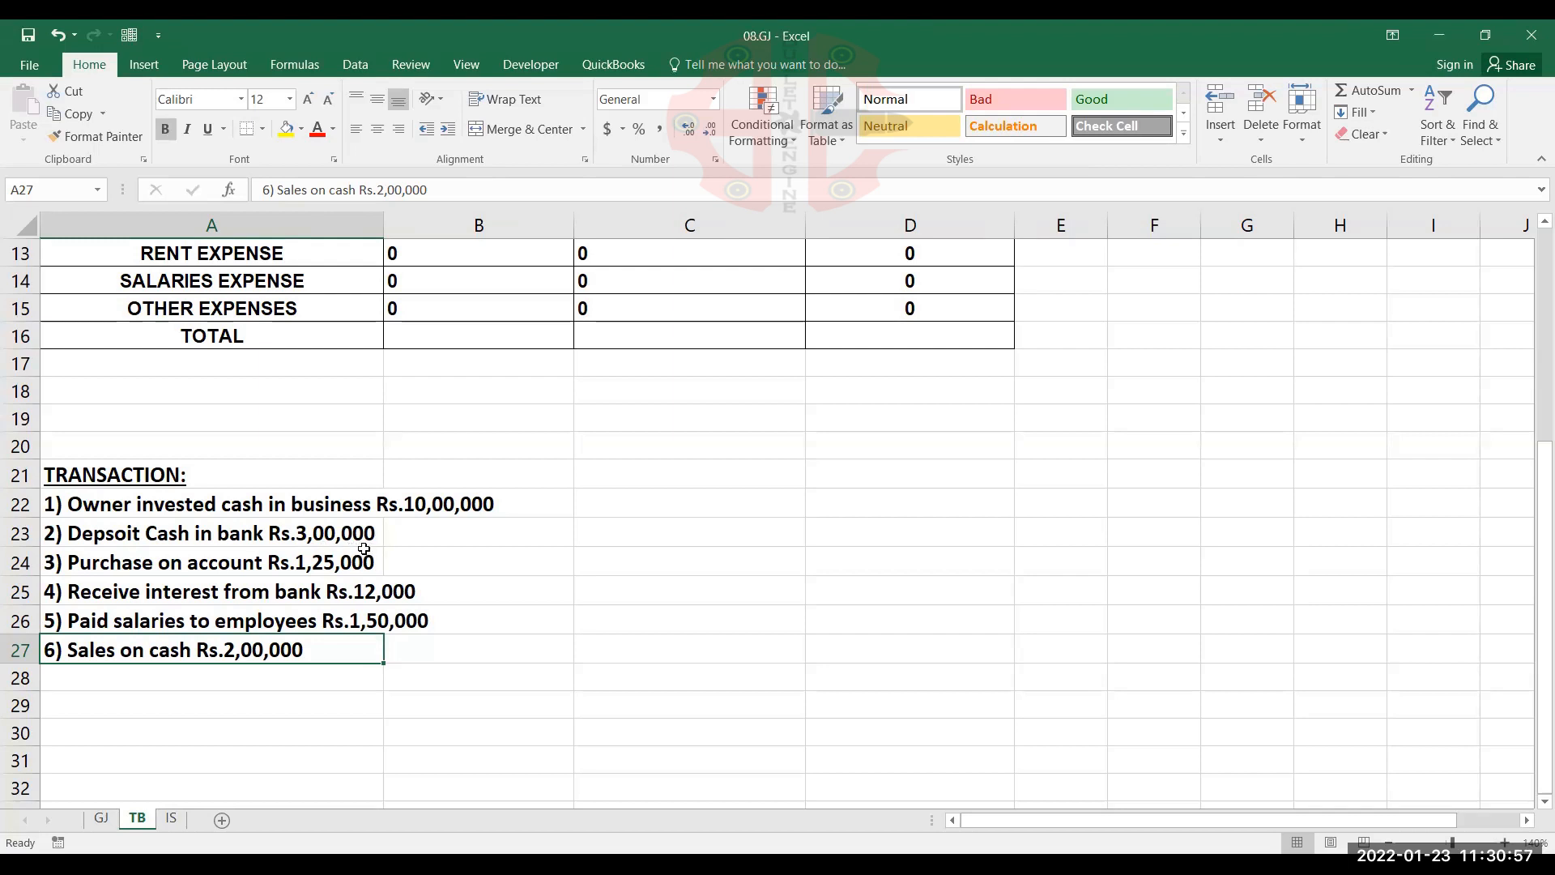
left_click(102, 819)
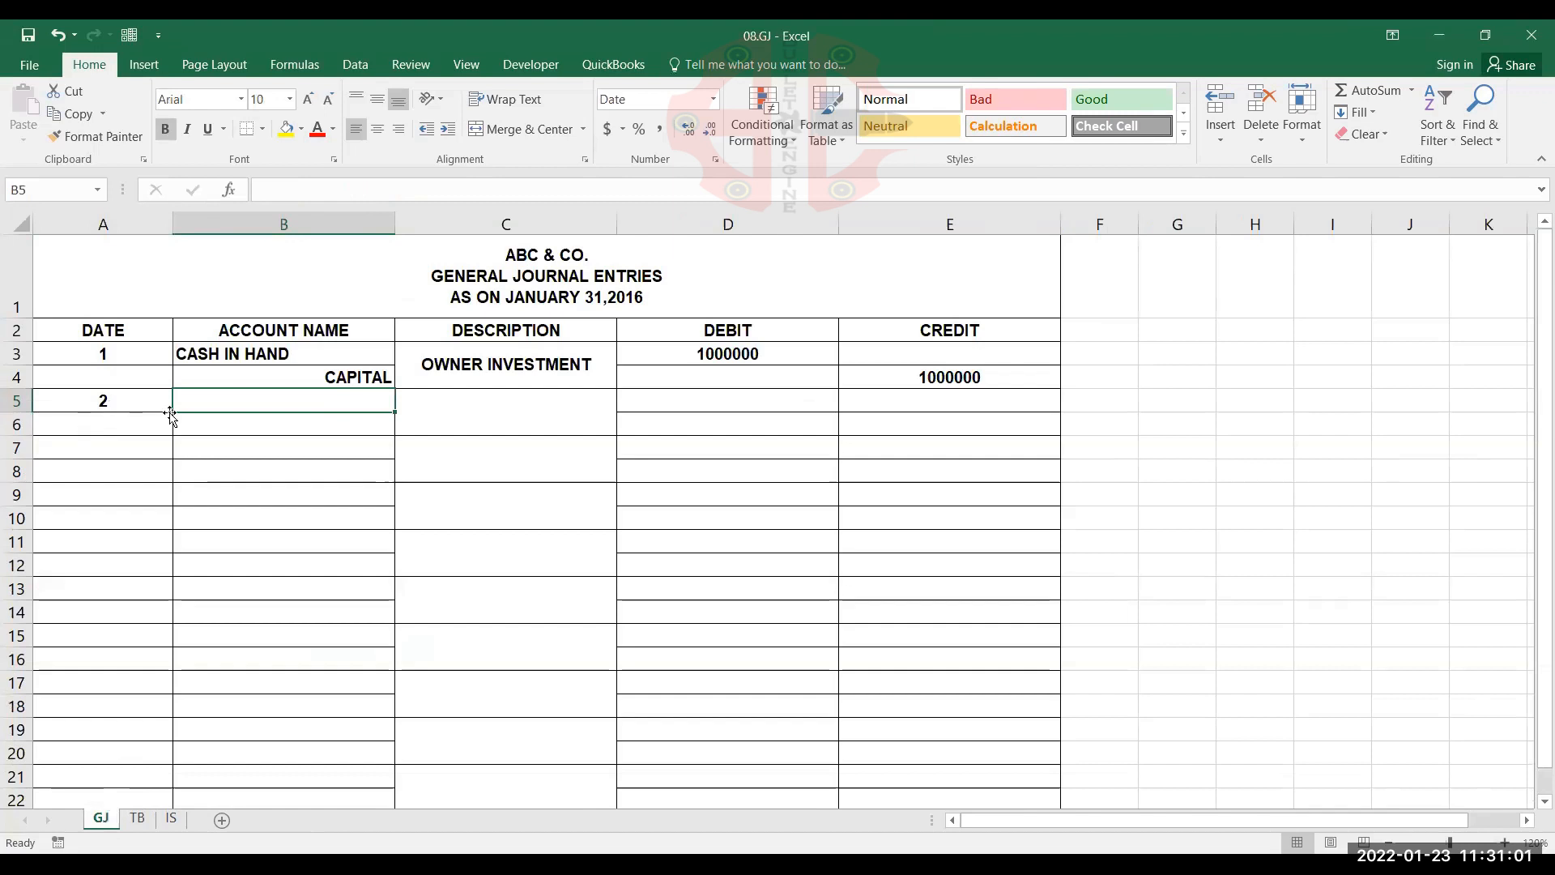
type("HB")
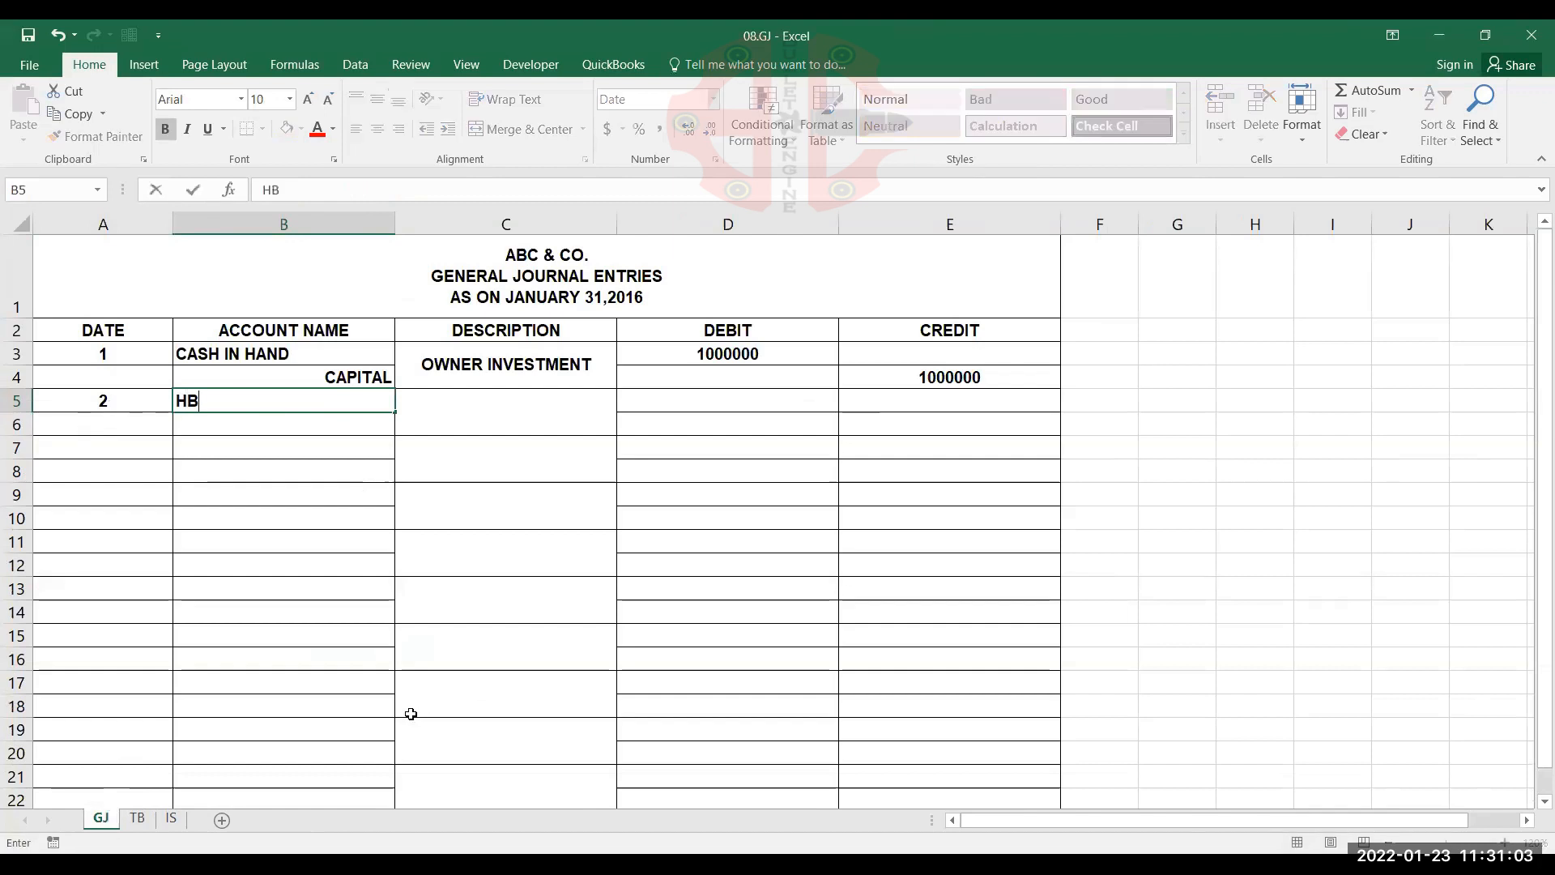
type("L BANK")
key("Return")
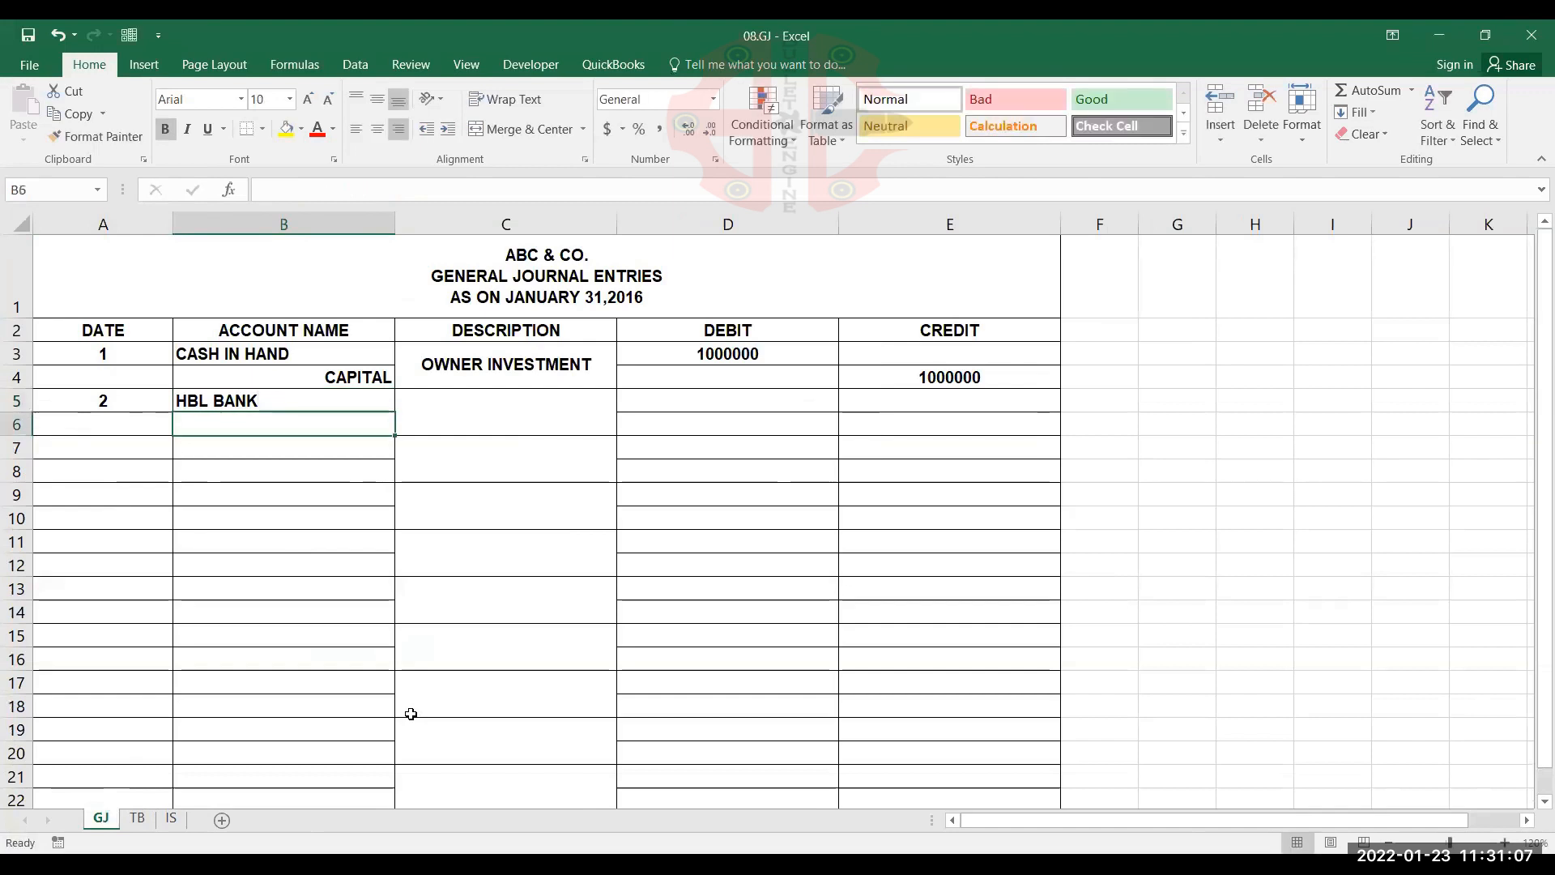
type("CASH IN HAND")
key("Tab")
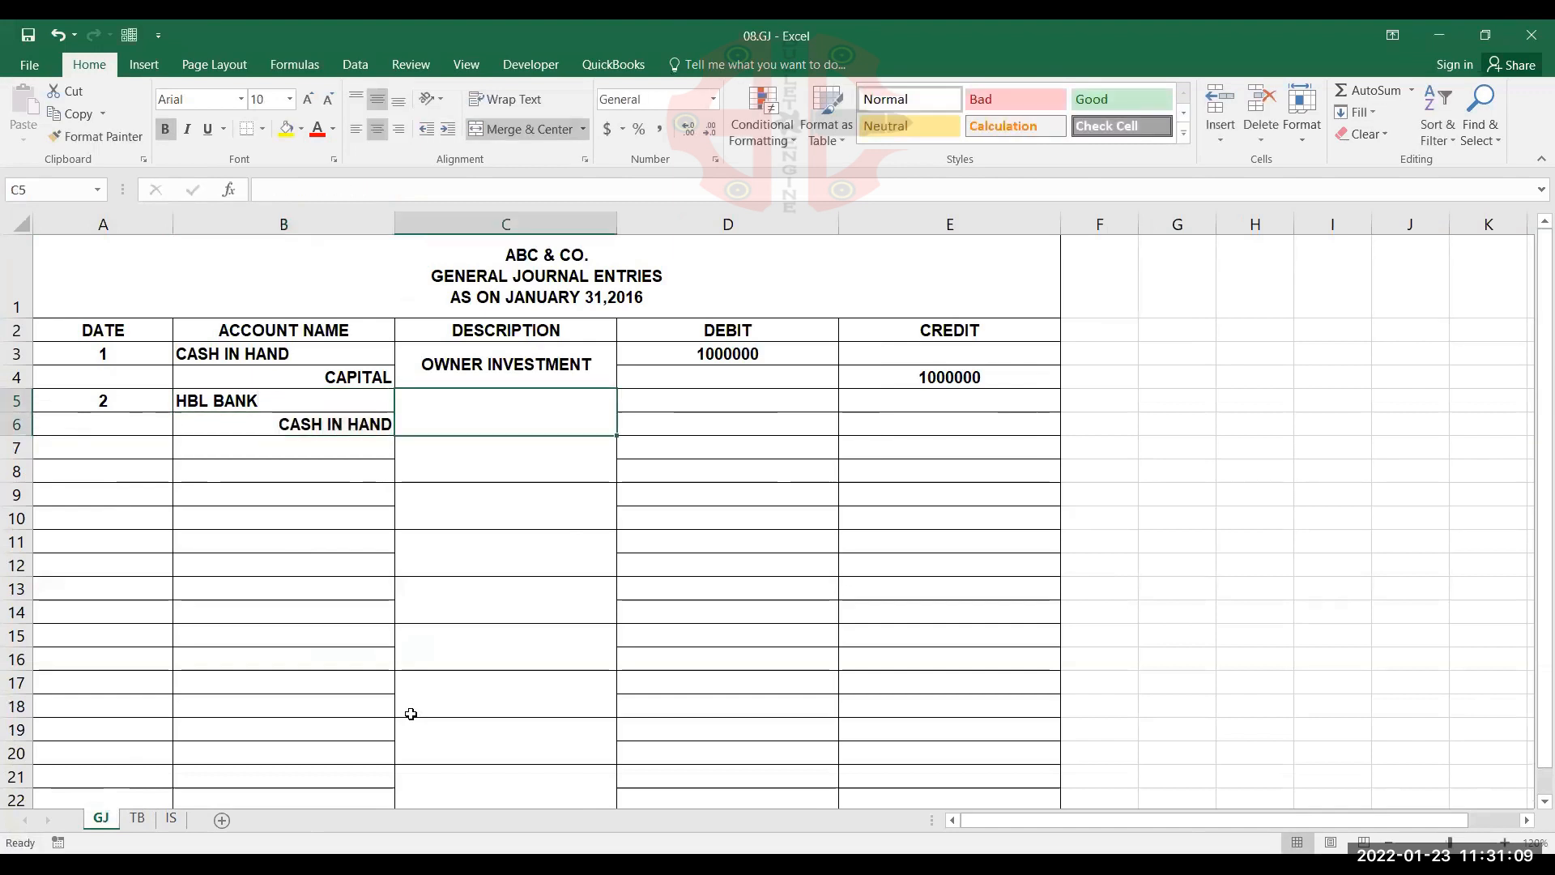
Enter DEPOSIT CASH IN BANK as the second entry's description in the merged cell C5
type("DEPOSIT")
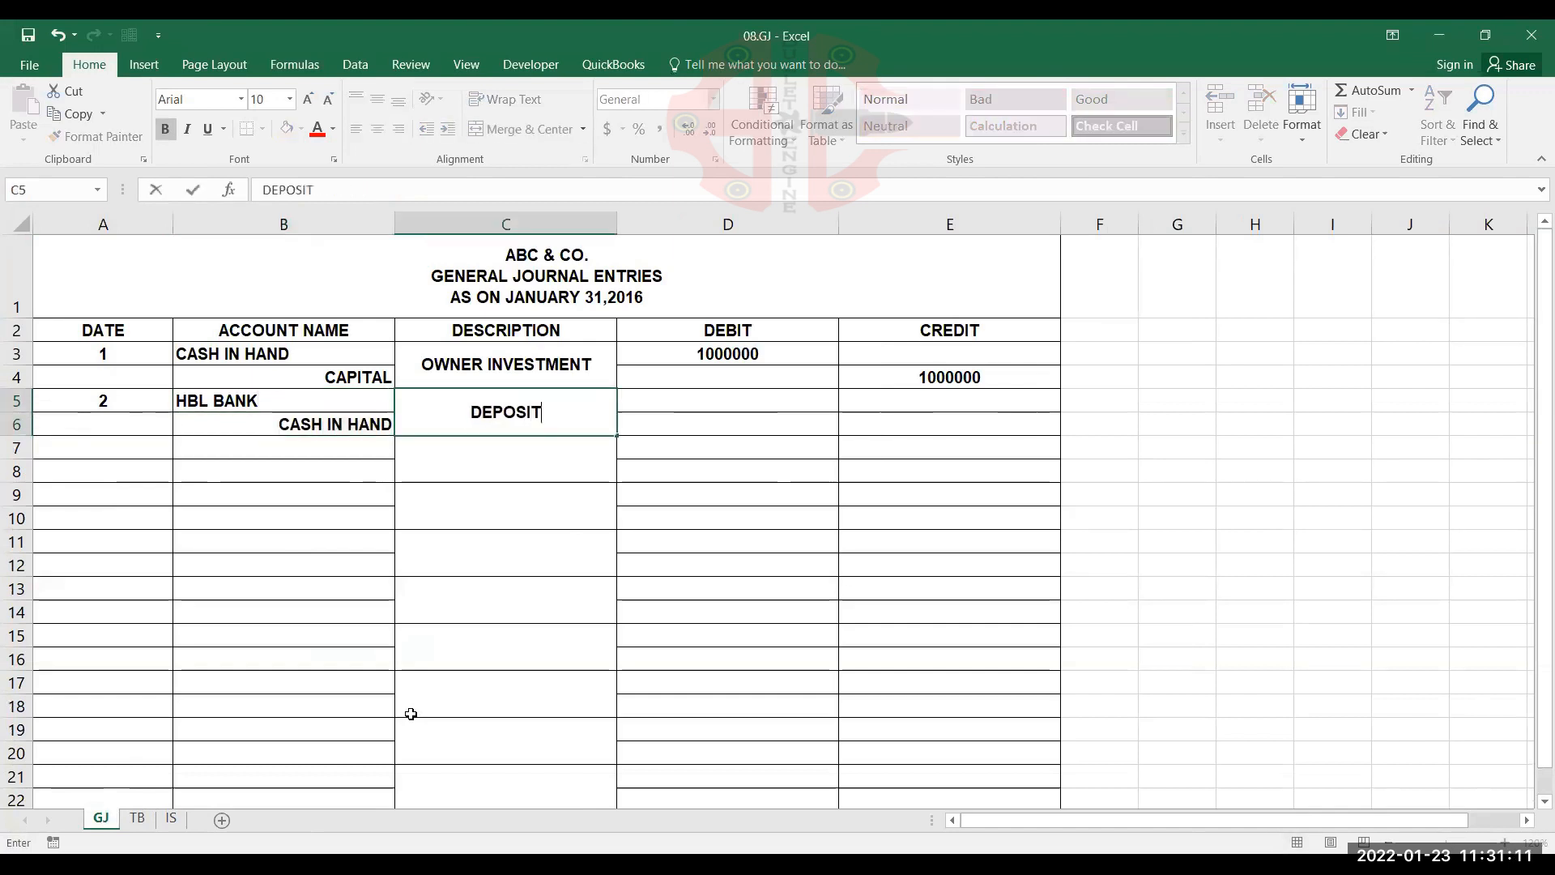
type(" CASH")
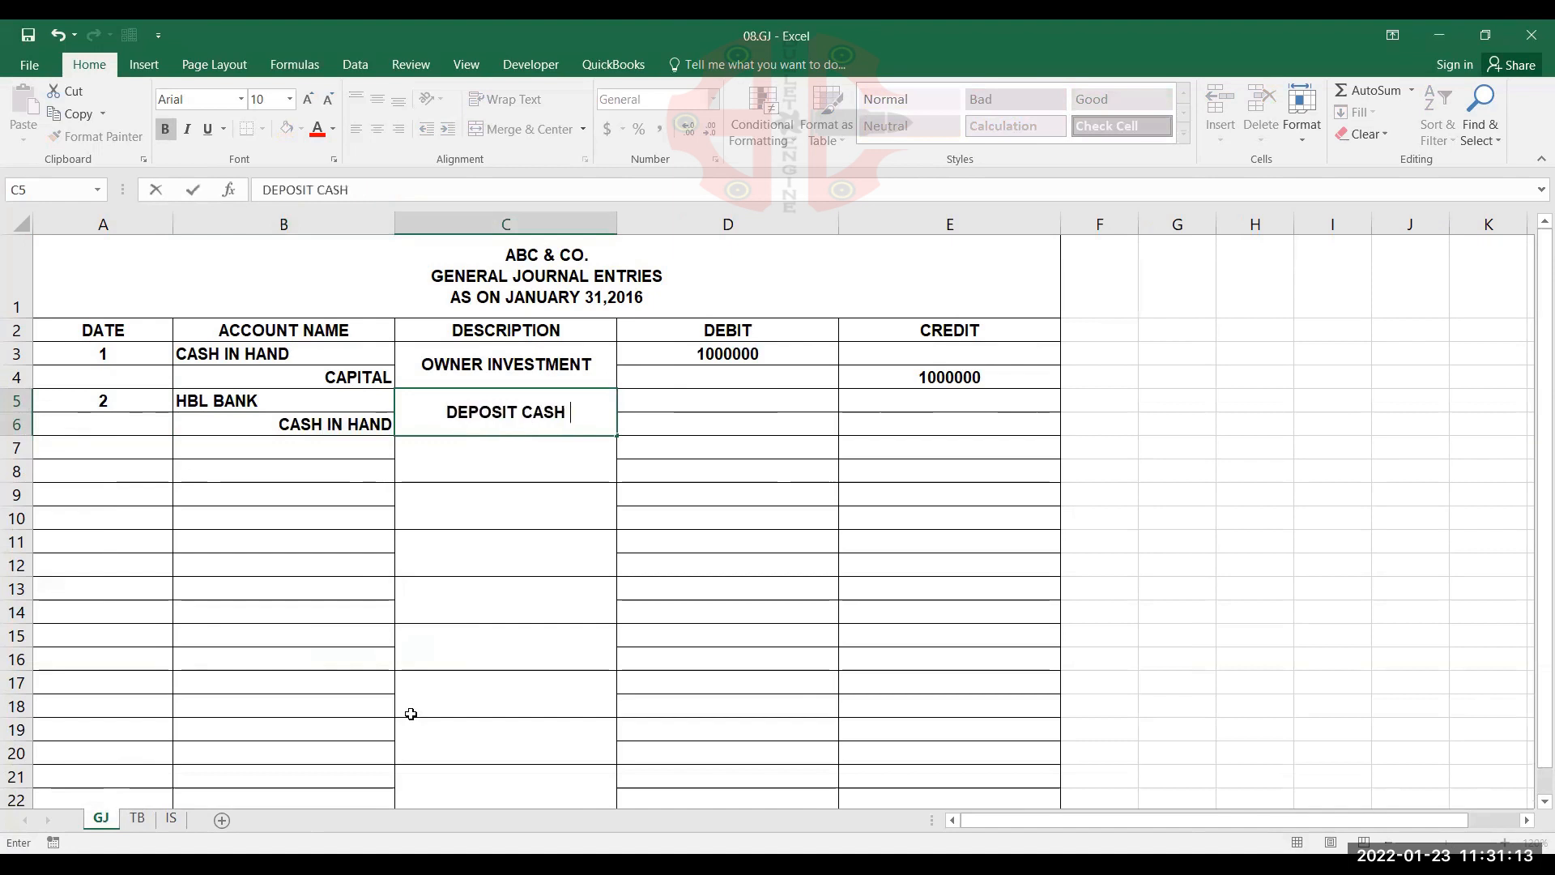
type(" IN BANK")
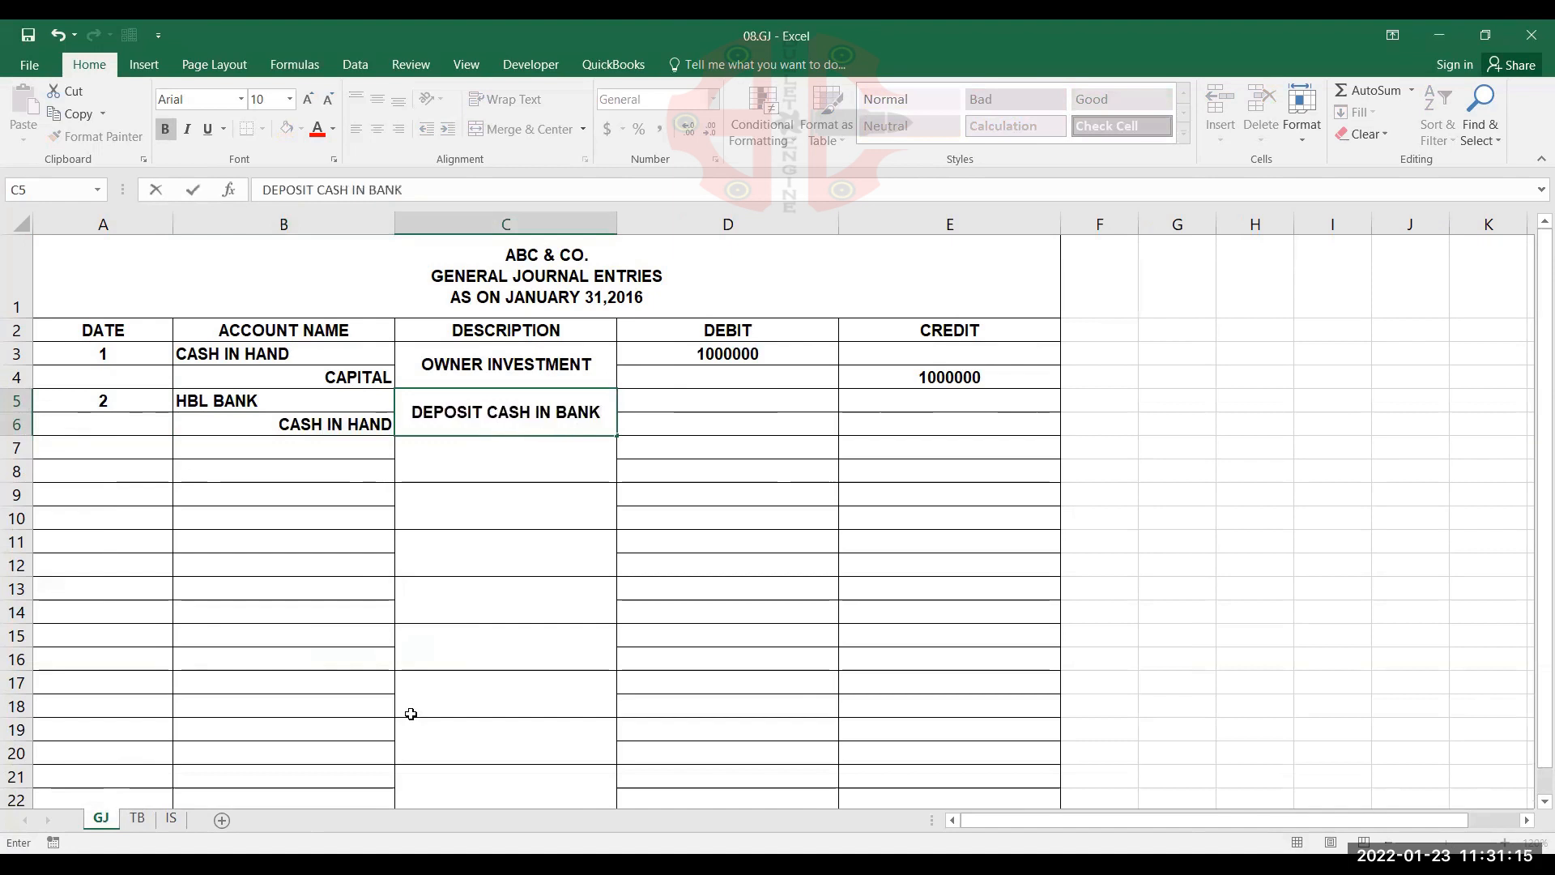
key("Tab")
Record 300000 as the HBL BANK debit in D5 and 300000 as the CASH IN HAND credit in E6
key("Up")
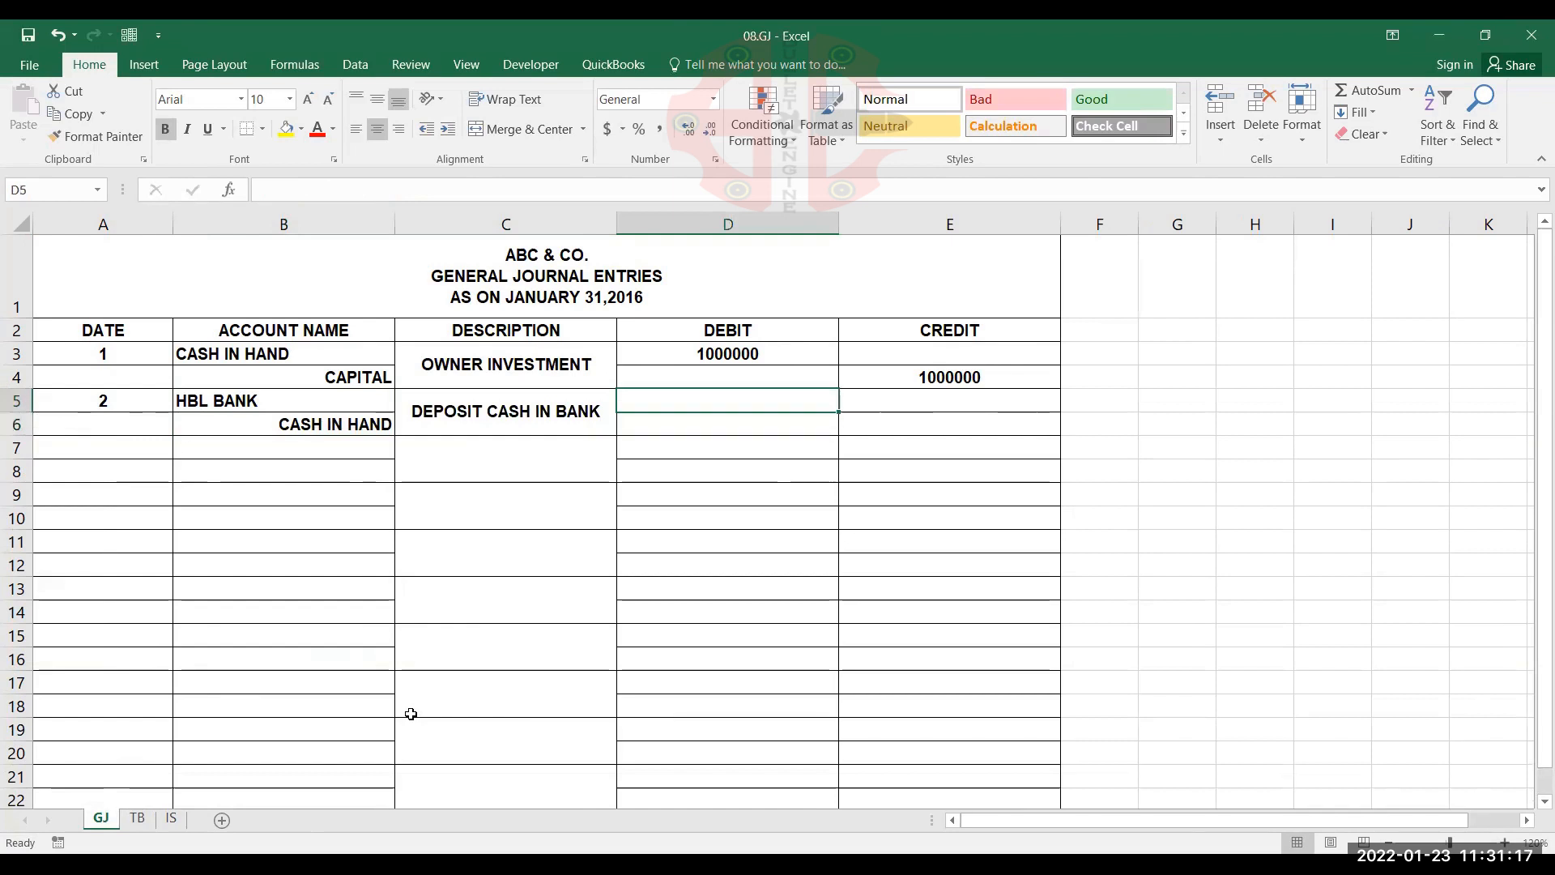
type("300")
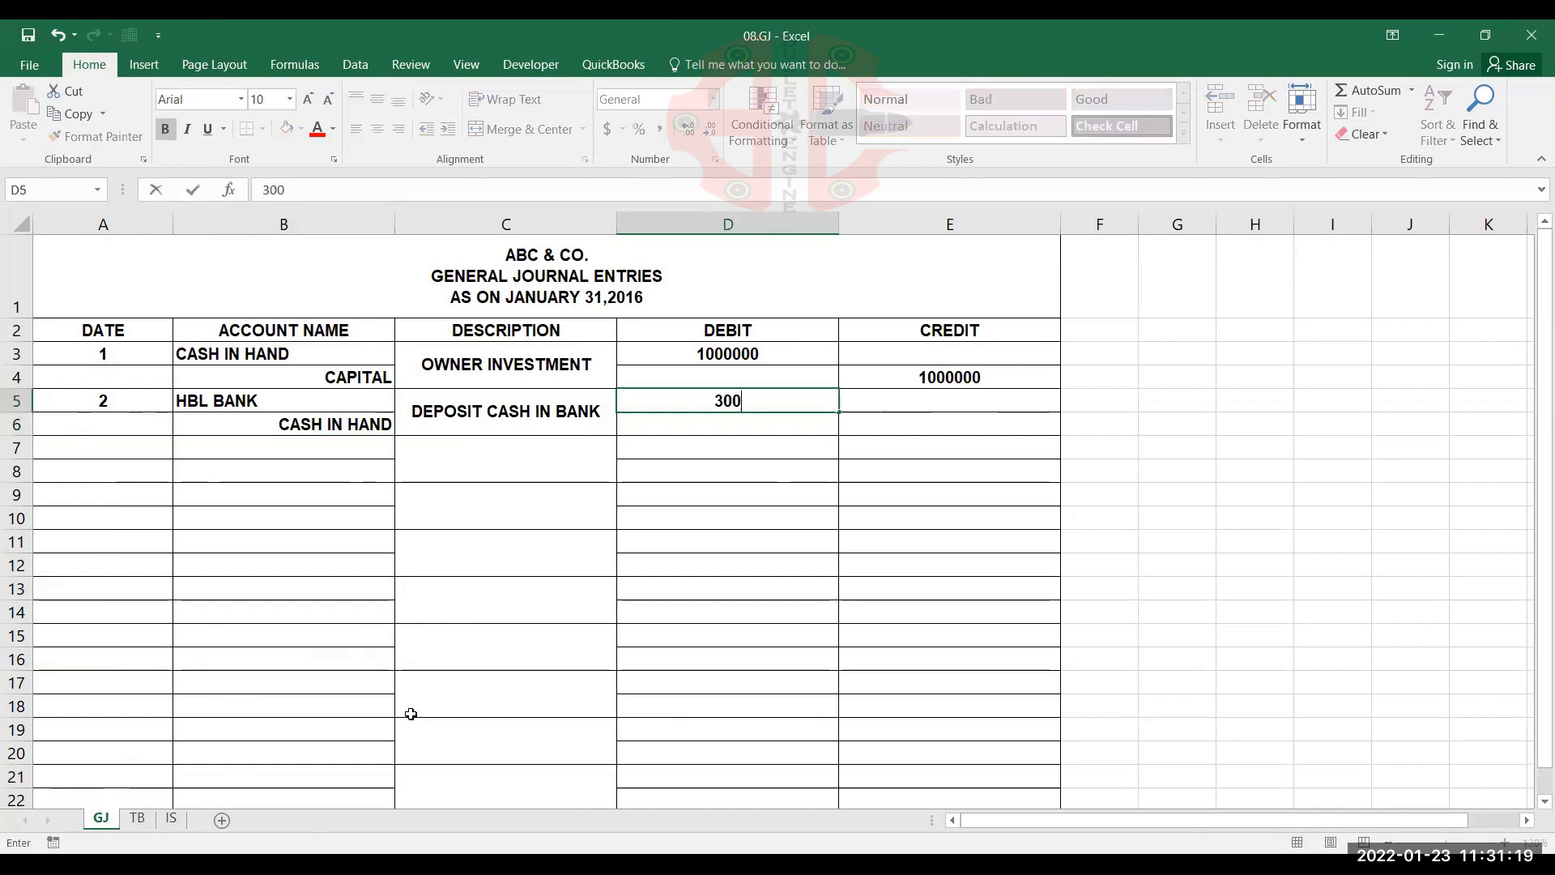
type("000")
key("Right")
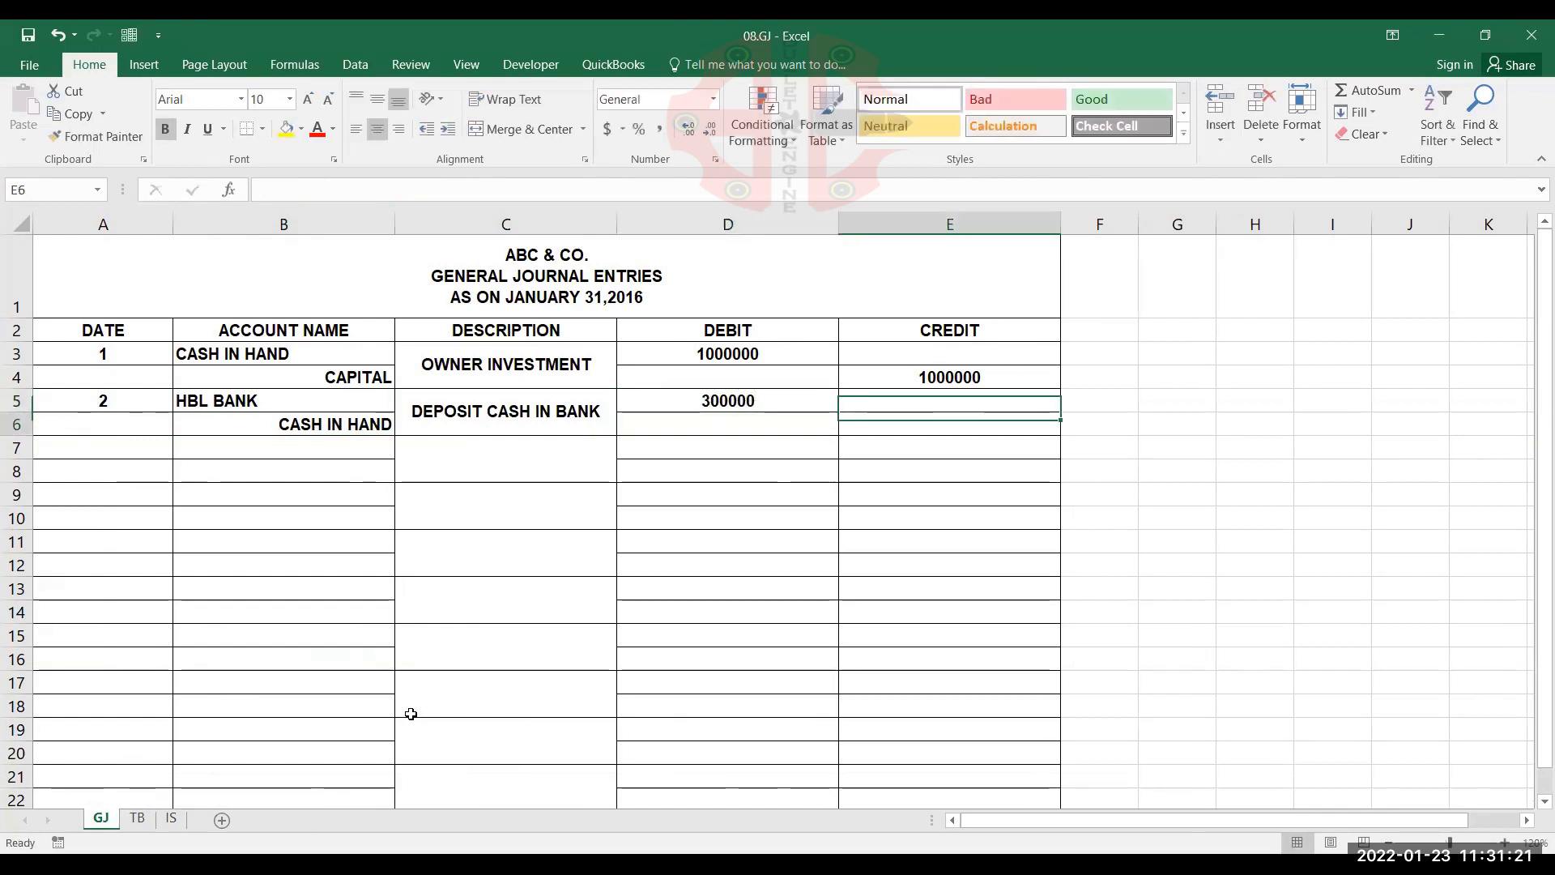
key("Down")
type("300000")
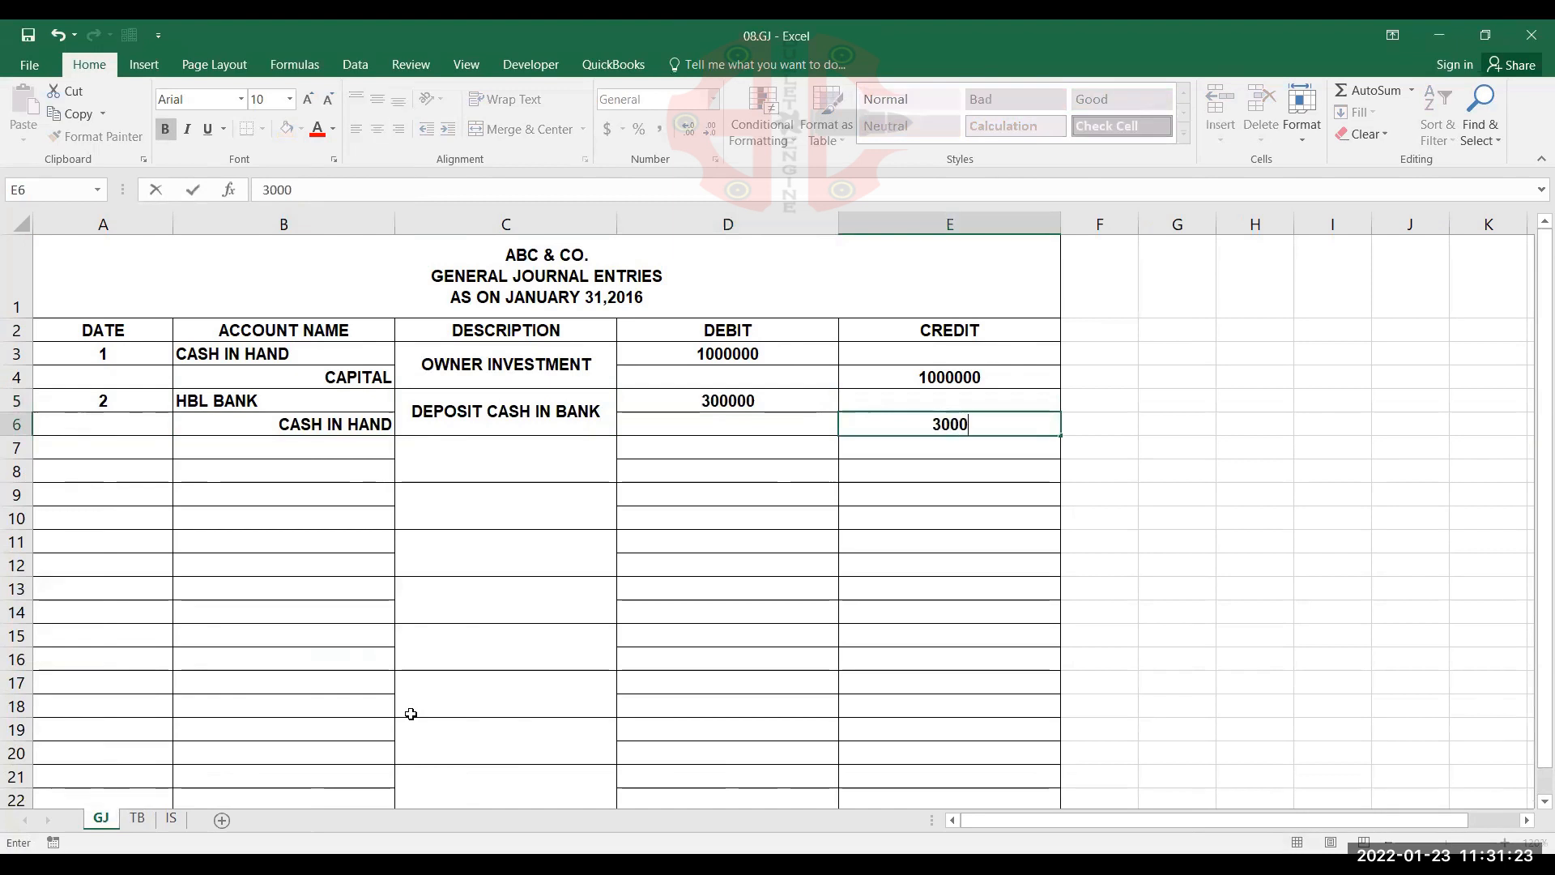
key("ctrl+Return")
key("Down")
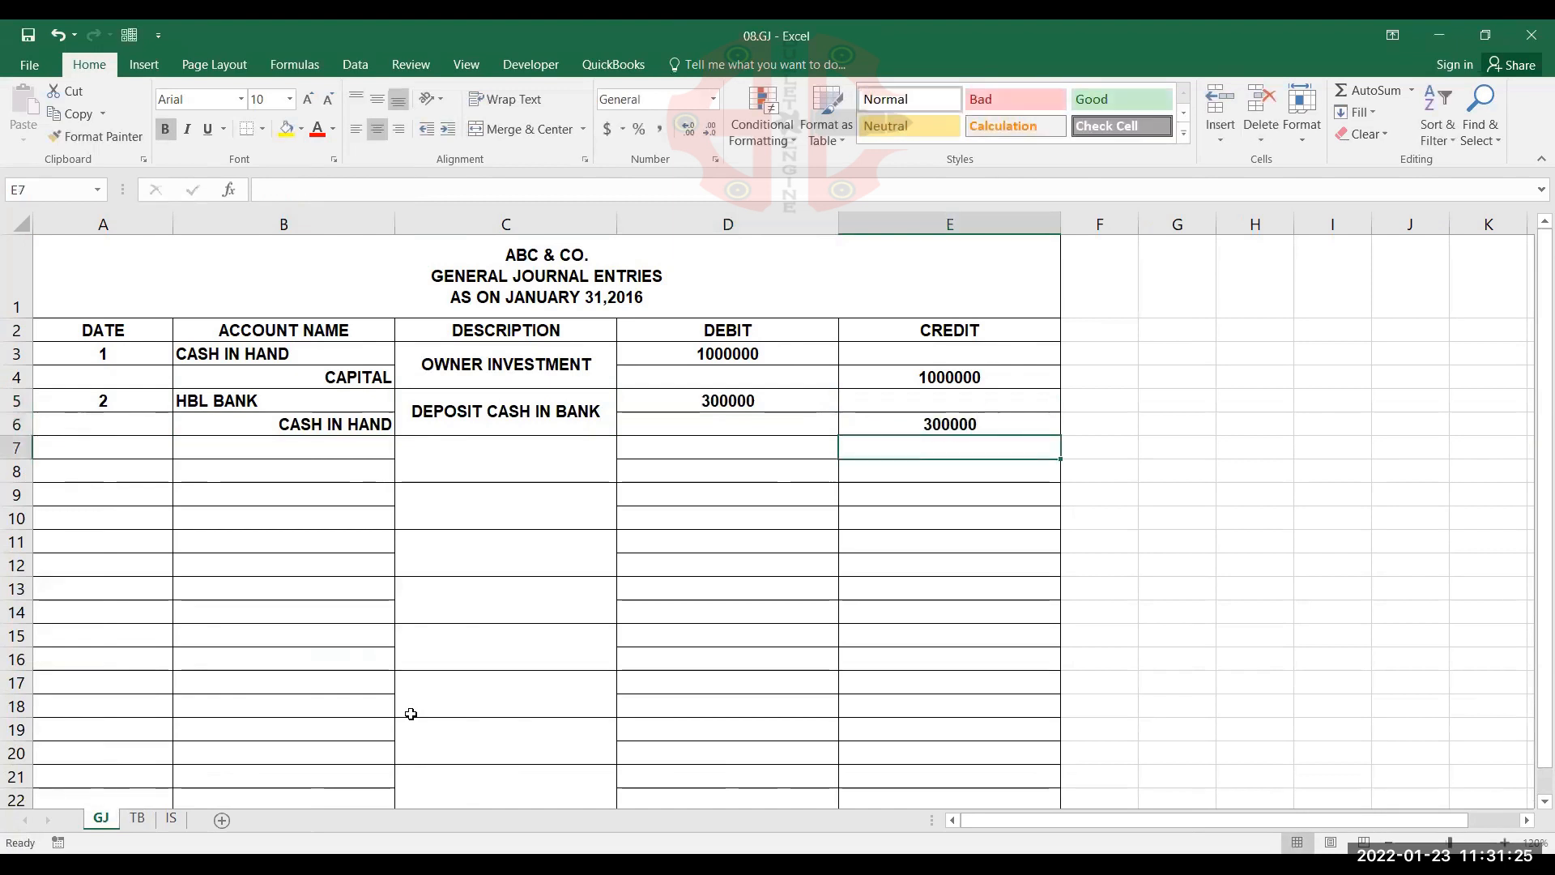
Start the third journal entry in row 7 with date 3, PURCHASE in B7 and ACCOUNT PAYABLE in B8, checking the TB transaction list
key("Home")
type("3")
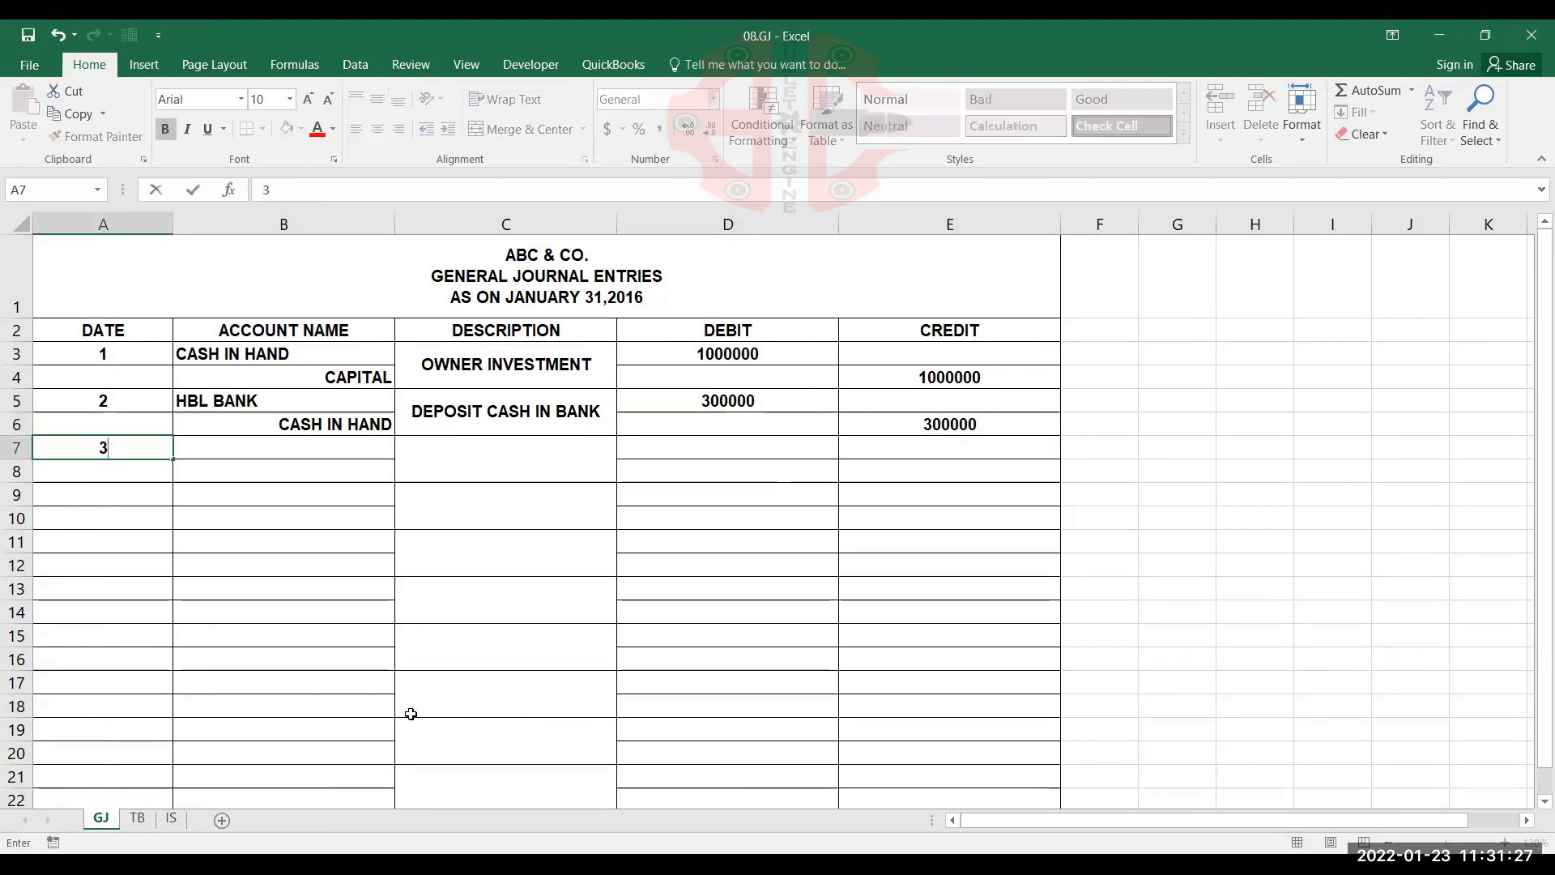
key("Tab")
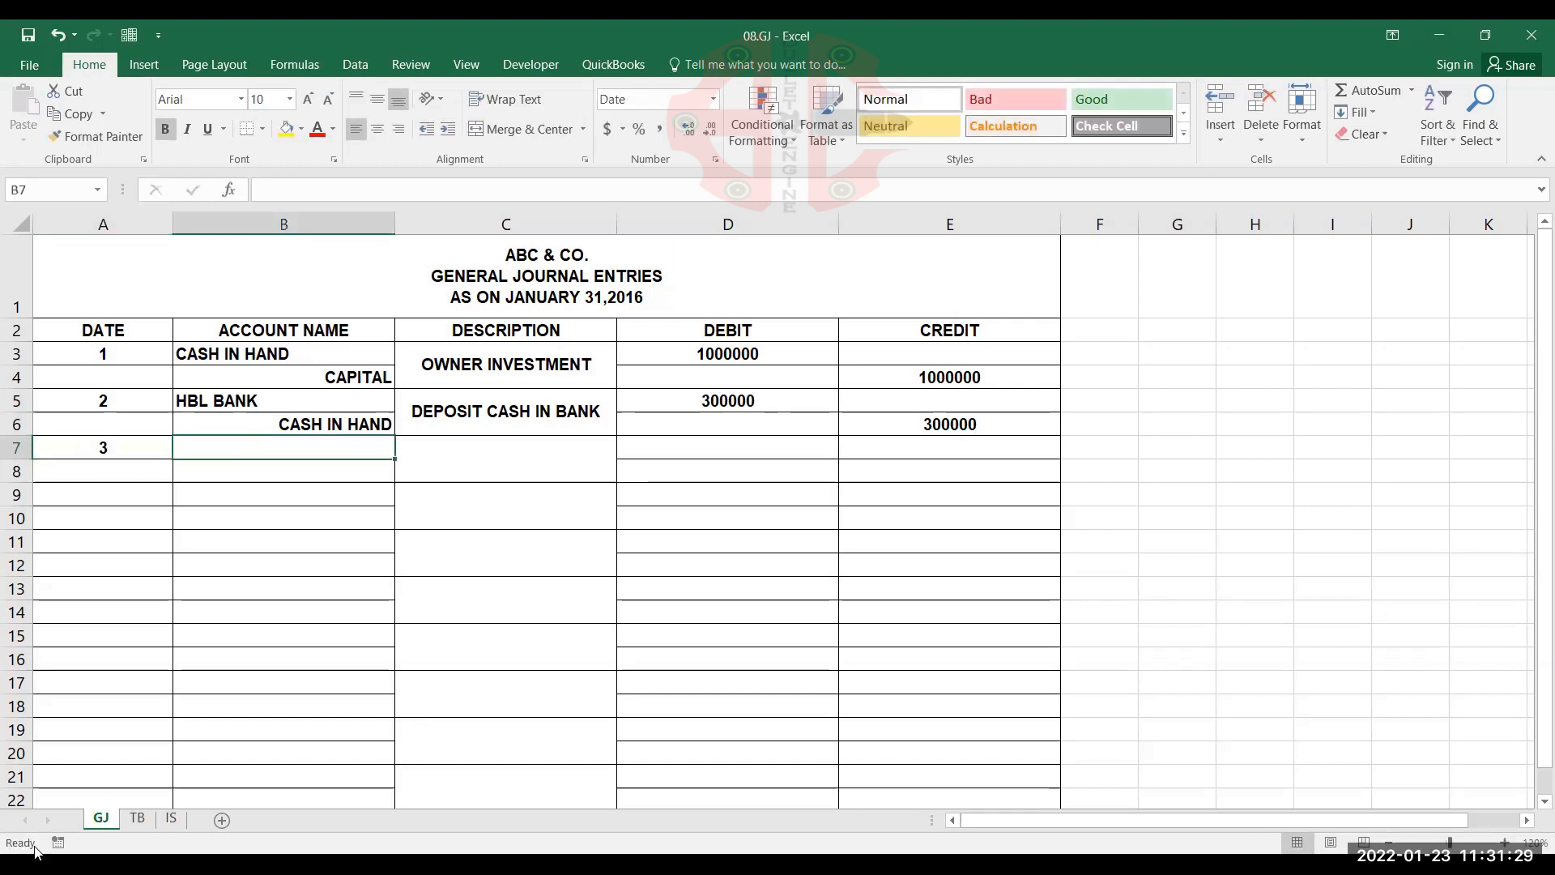
left_click(138, 819)
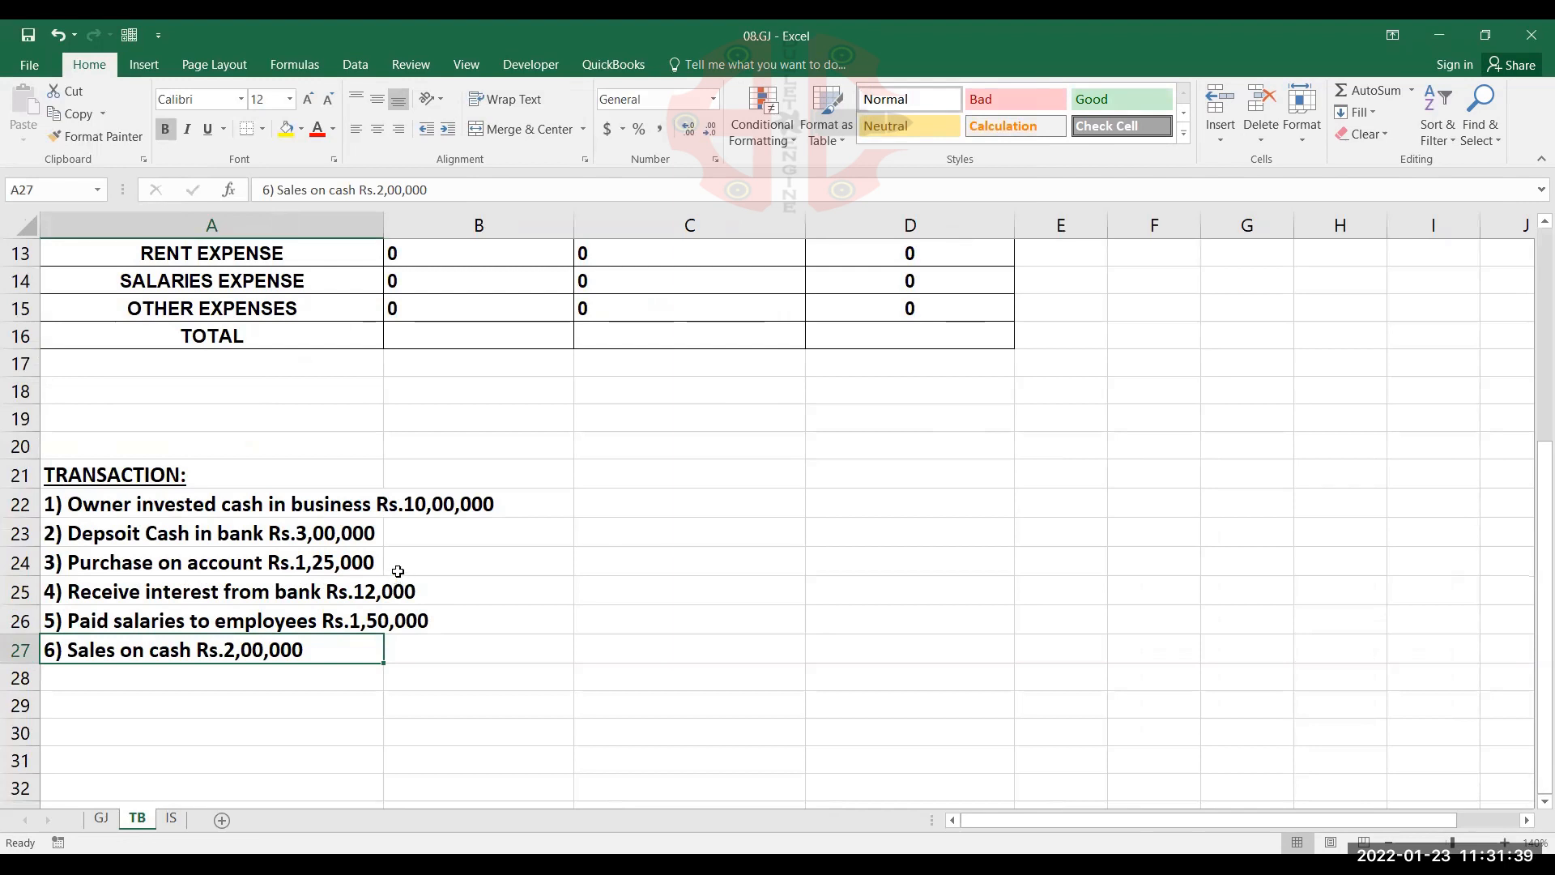
left_click(101, 819)
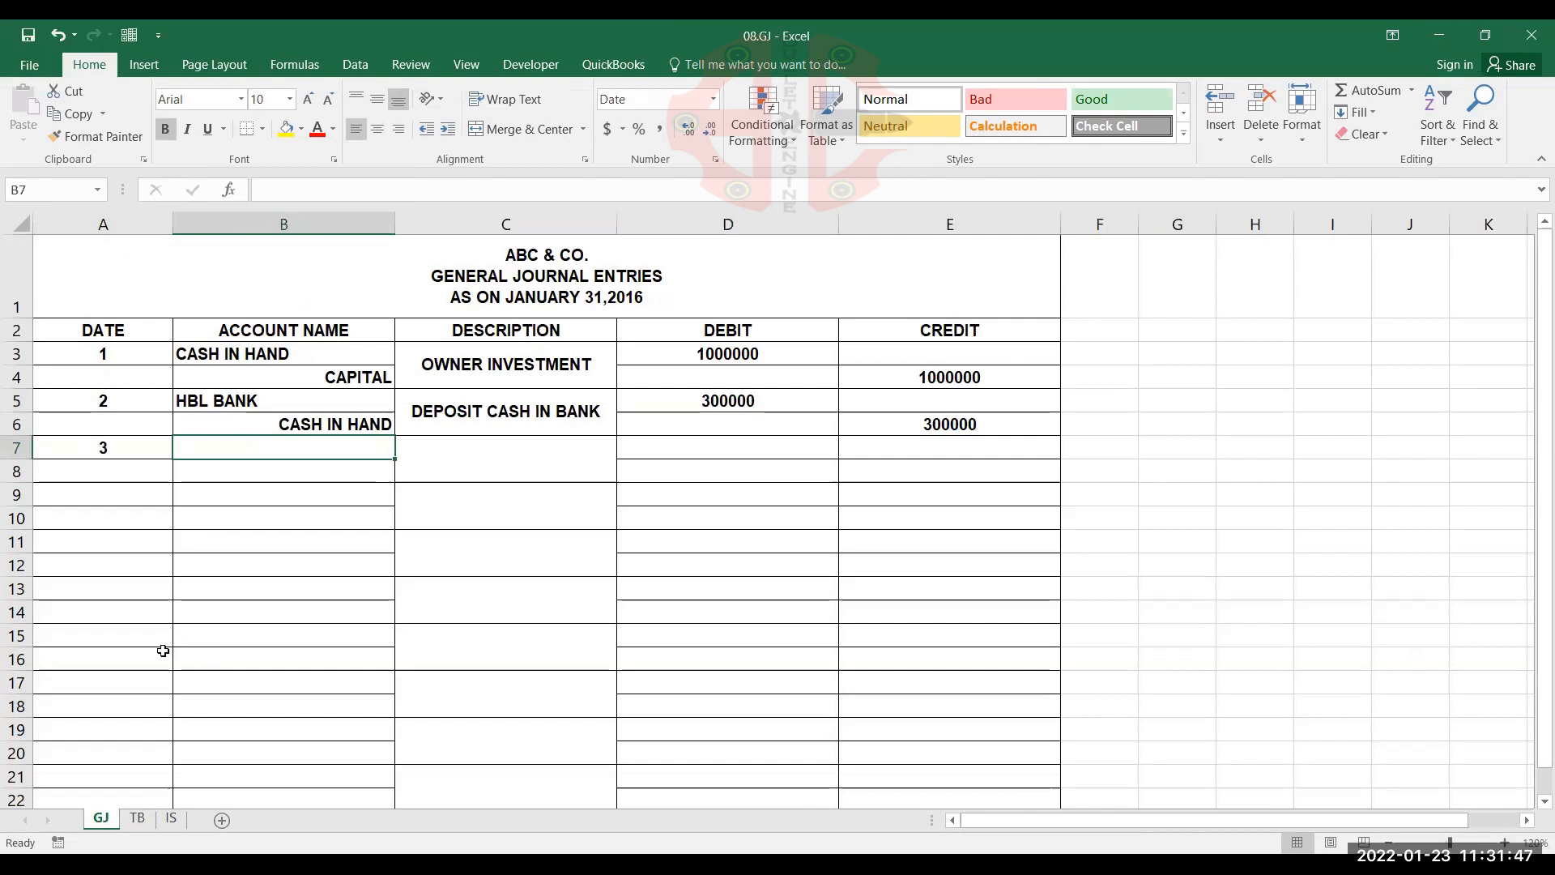
type("P")
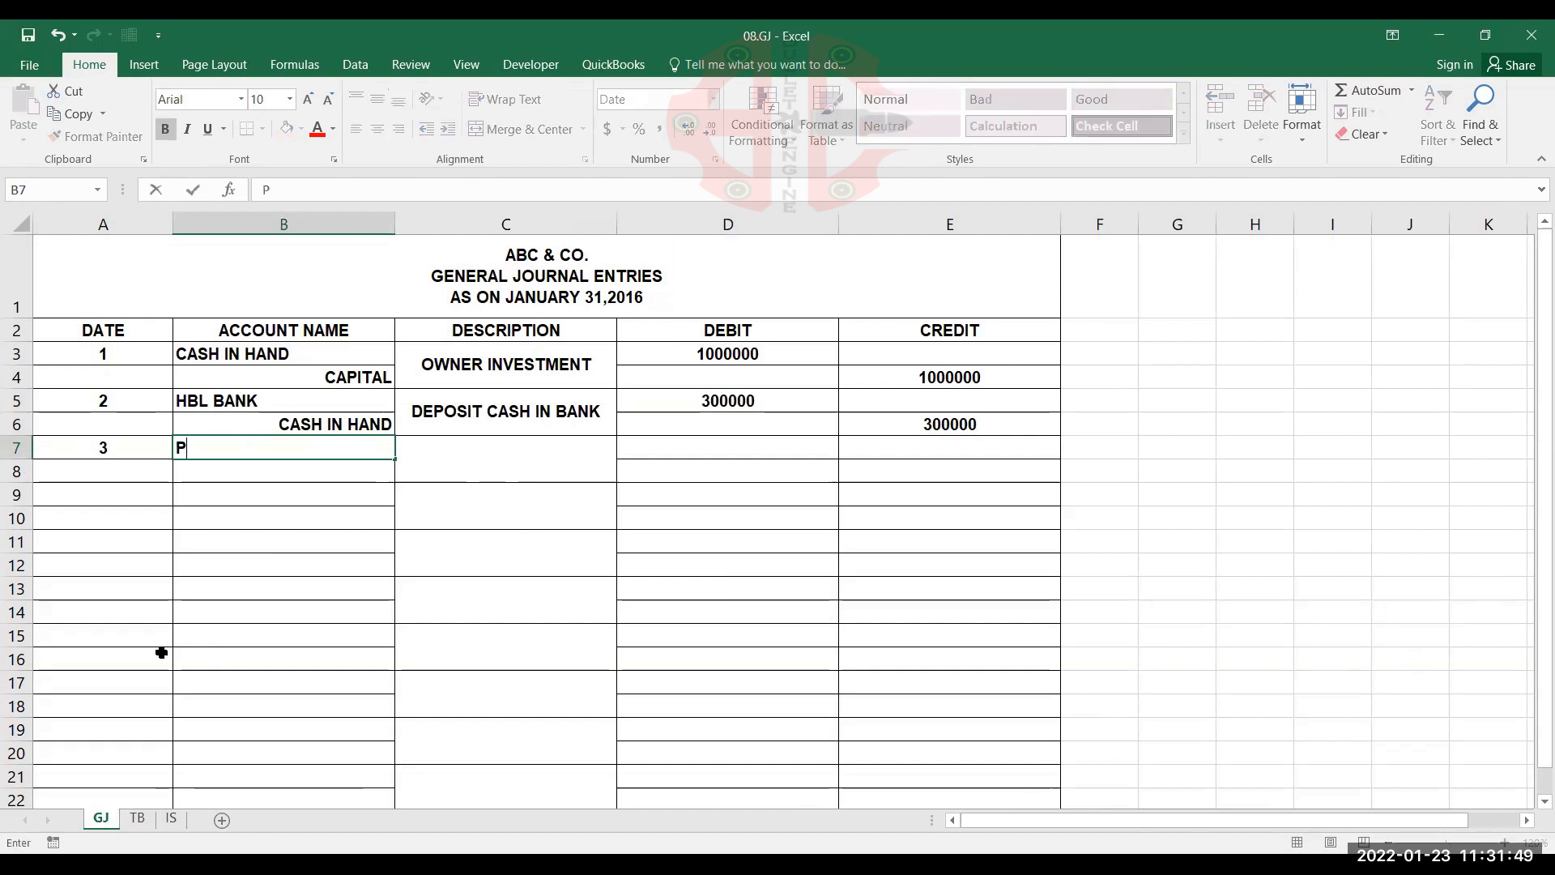
type("URCHASE")
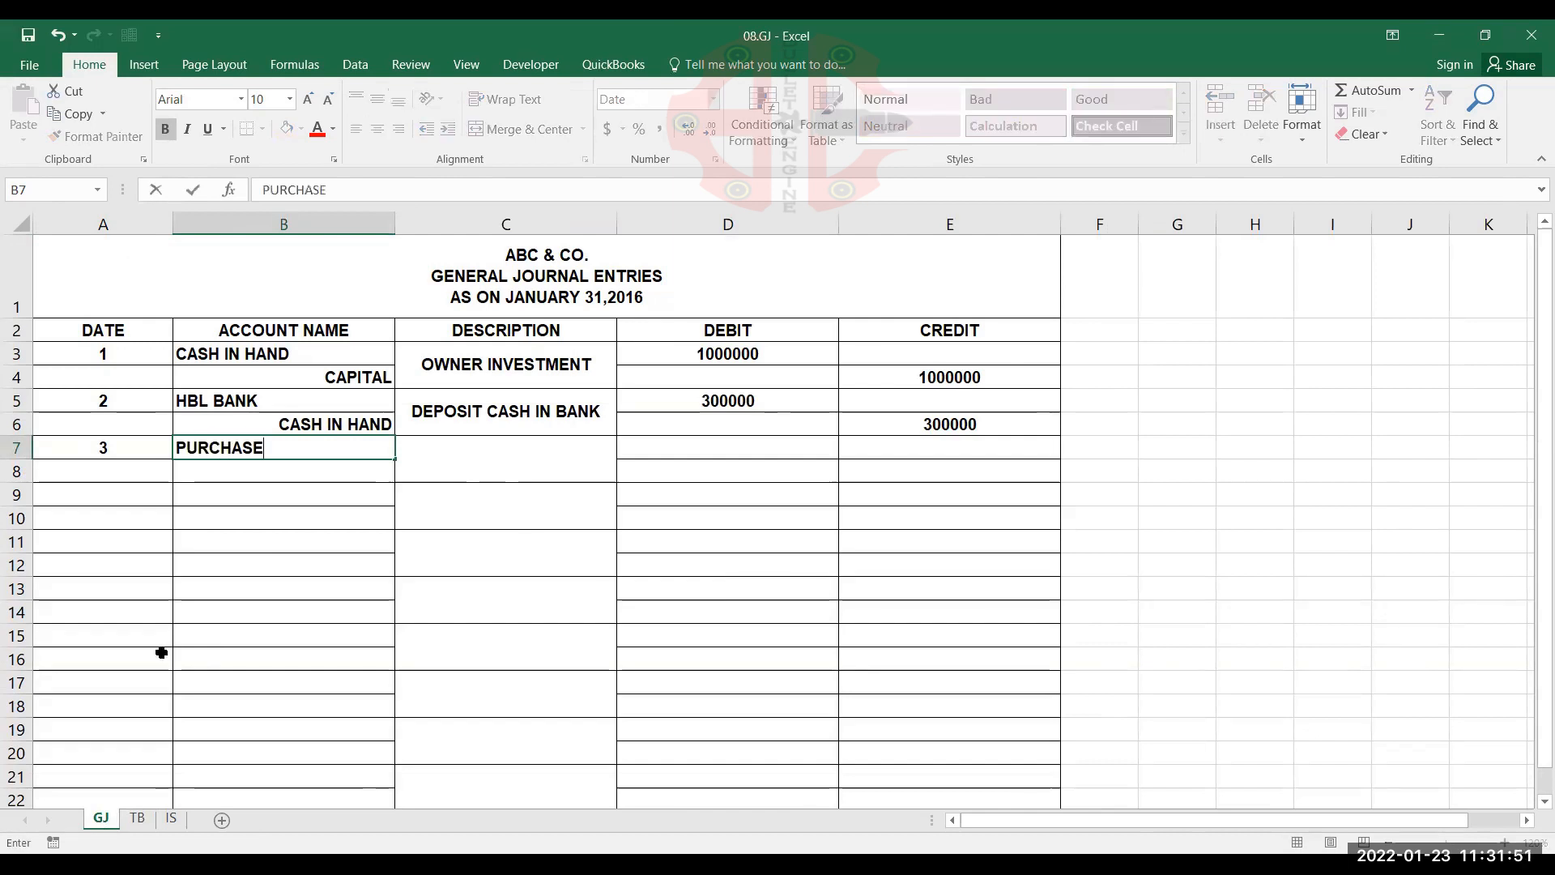
key("Return")
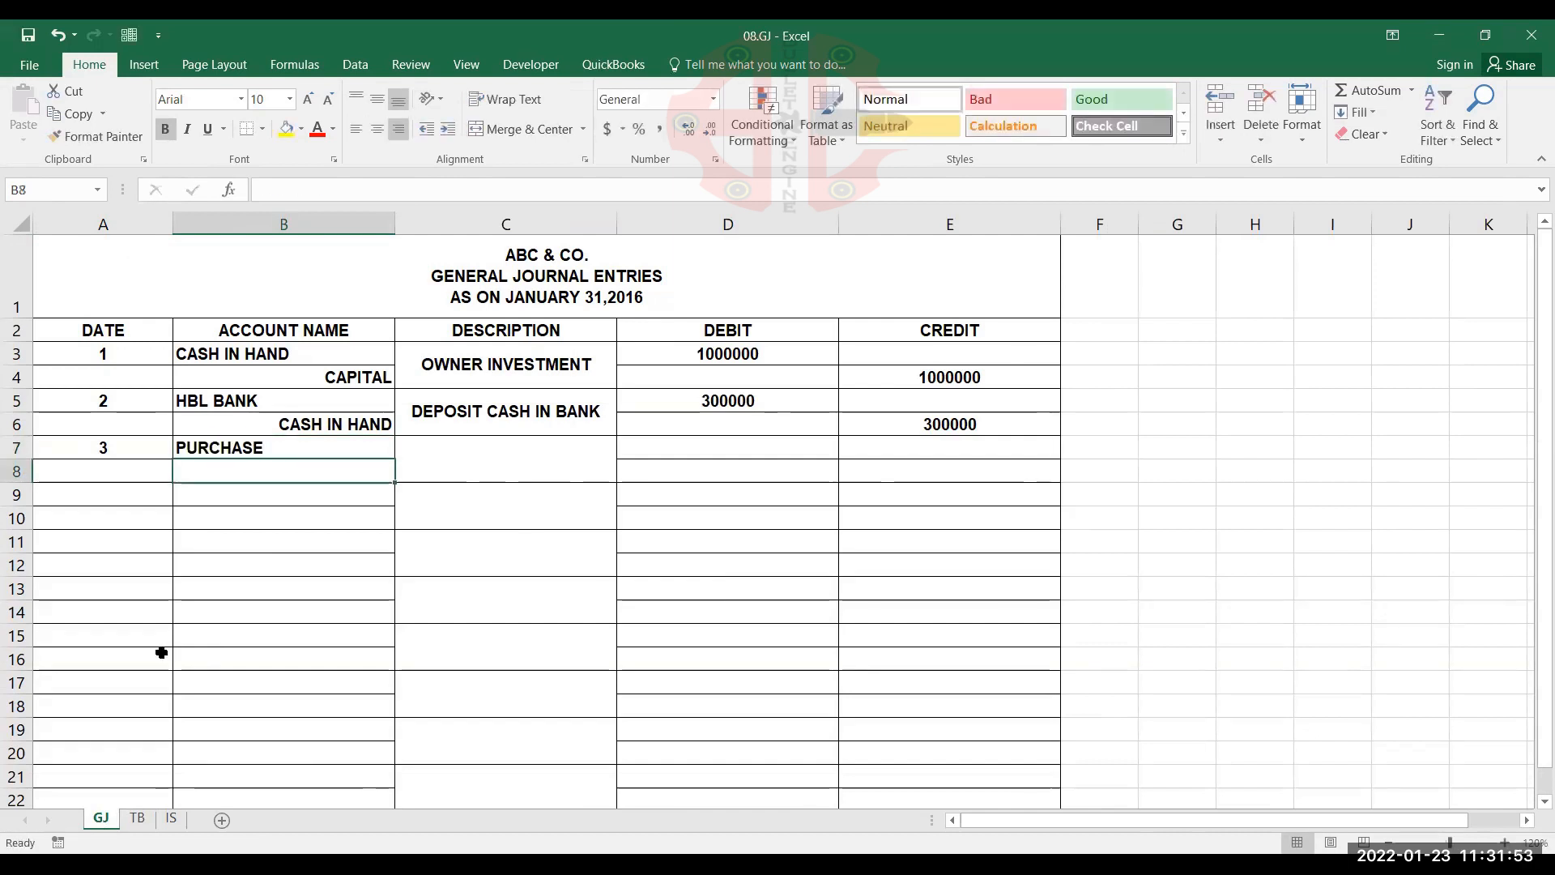
type("ACCOUNT ")
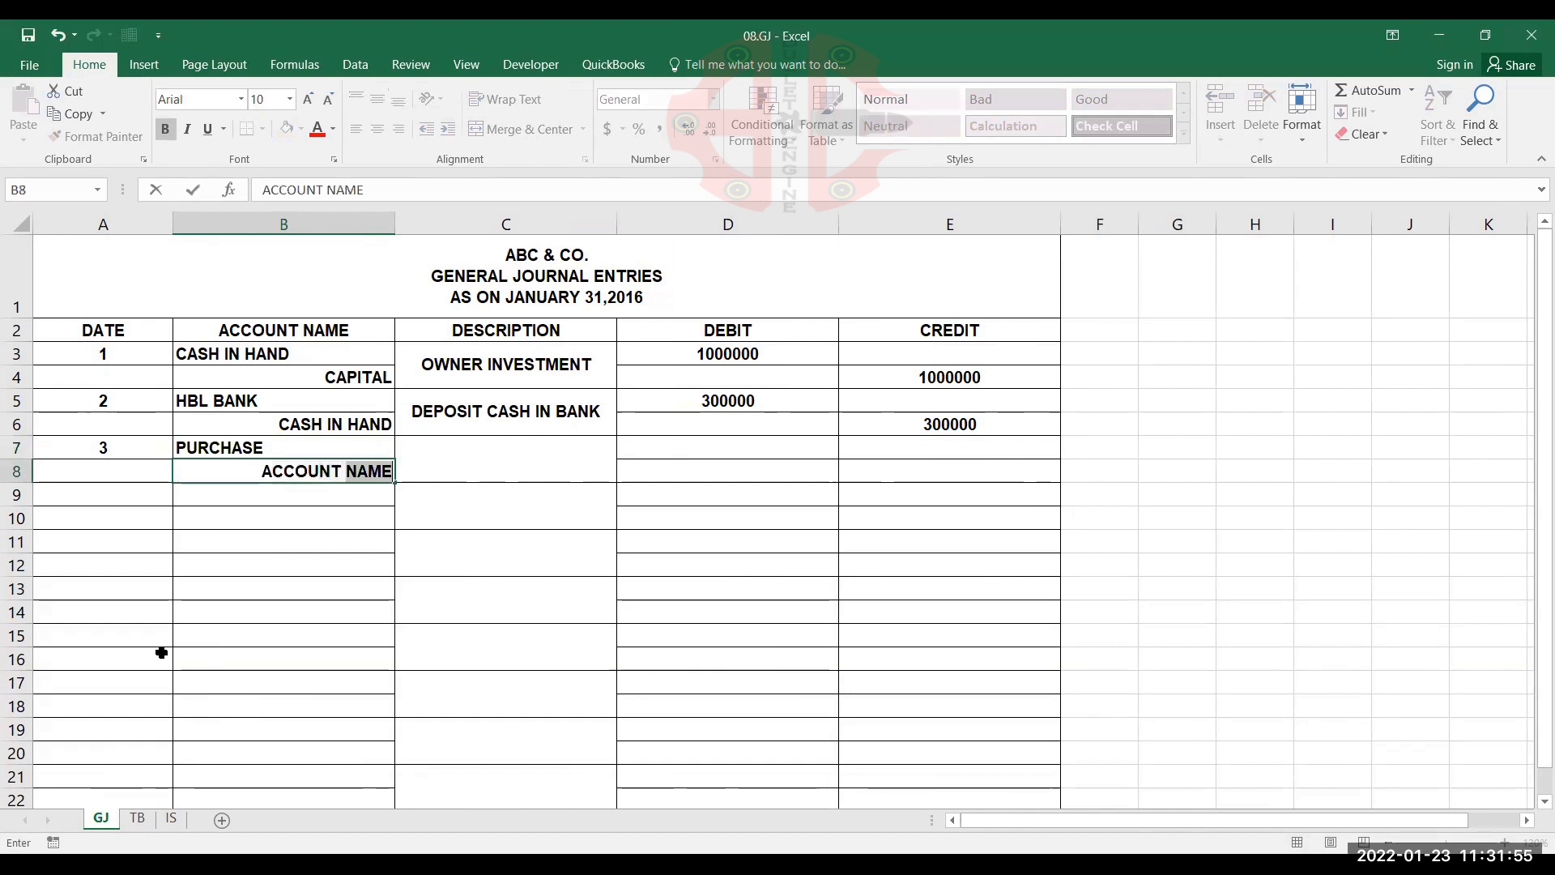
type("PAYABLE")
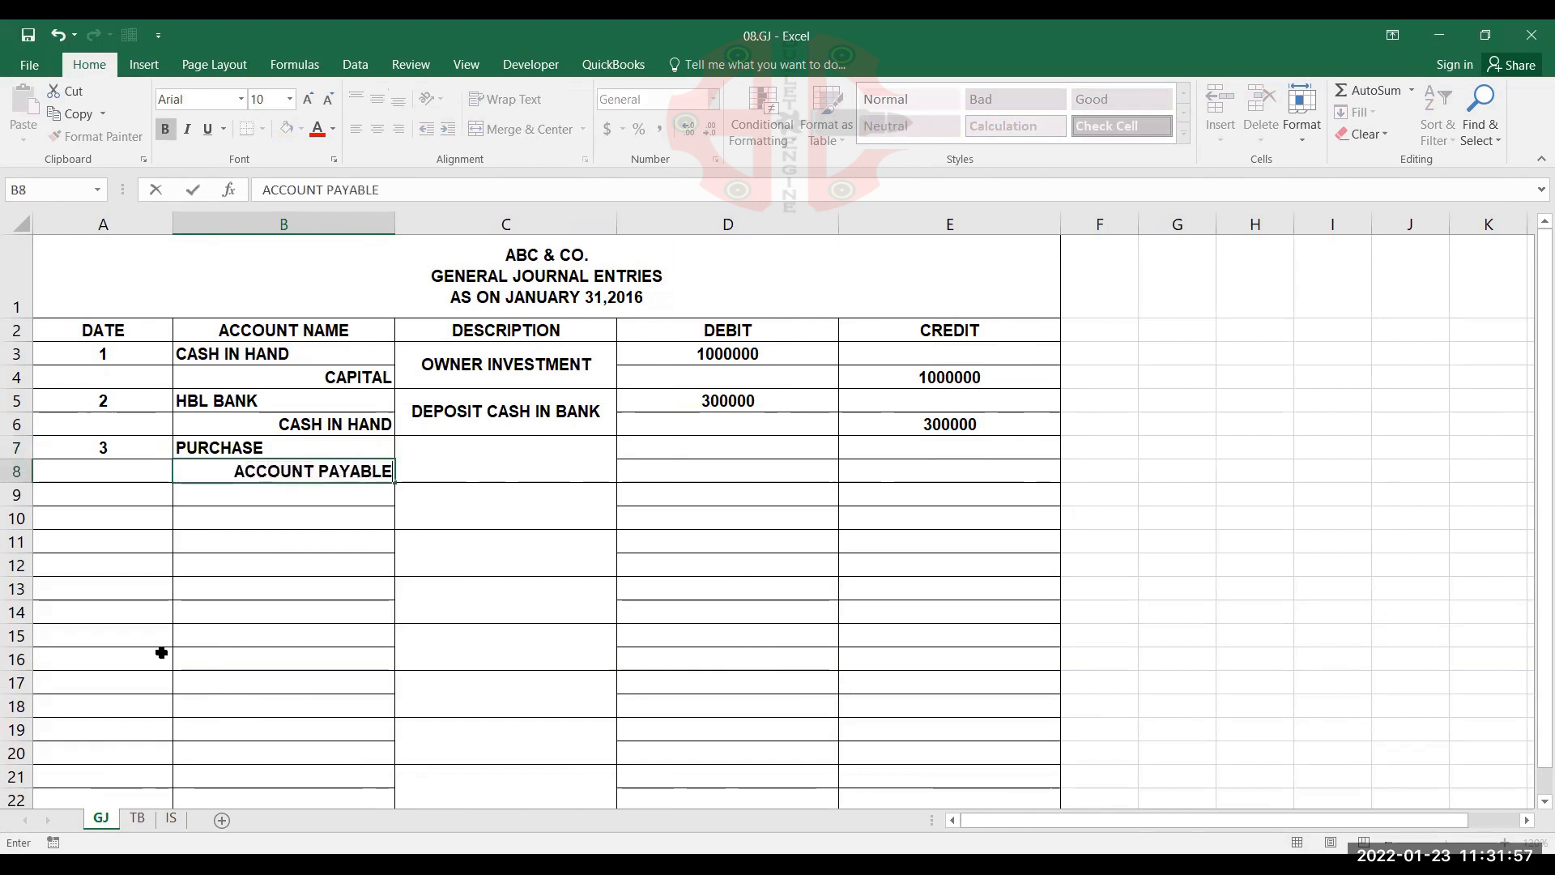
key("Tab")
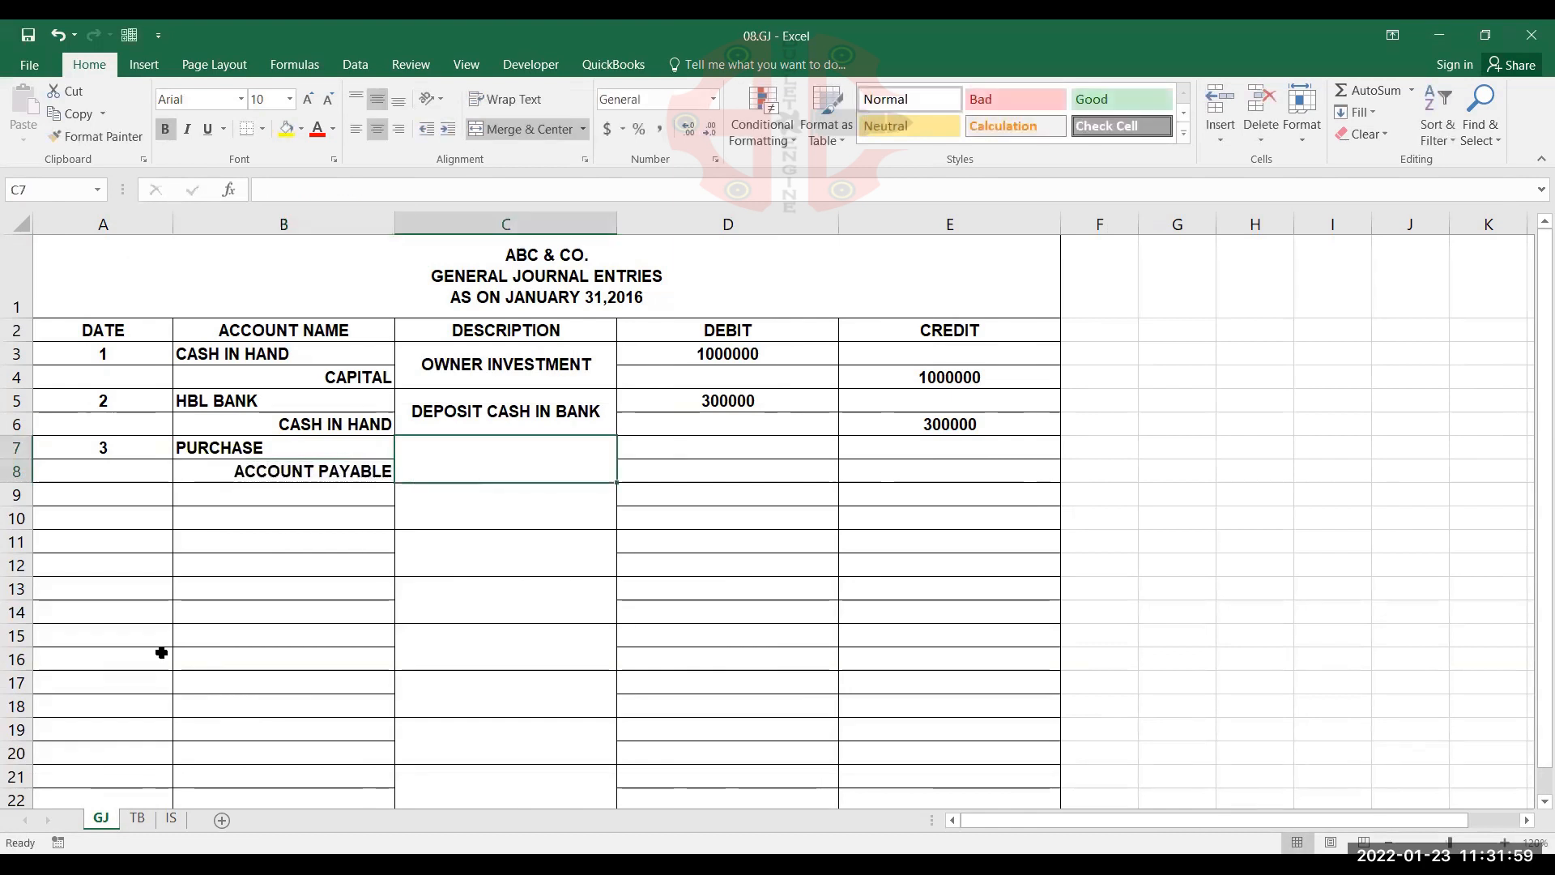
Enter CREDIT PURCHASE as the third entry's description in the merged cell C7
type("CREDIT ")
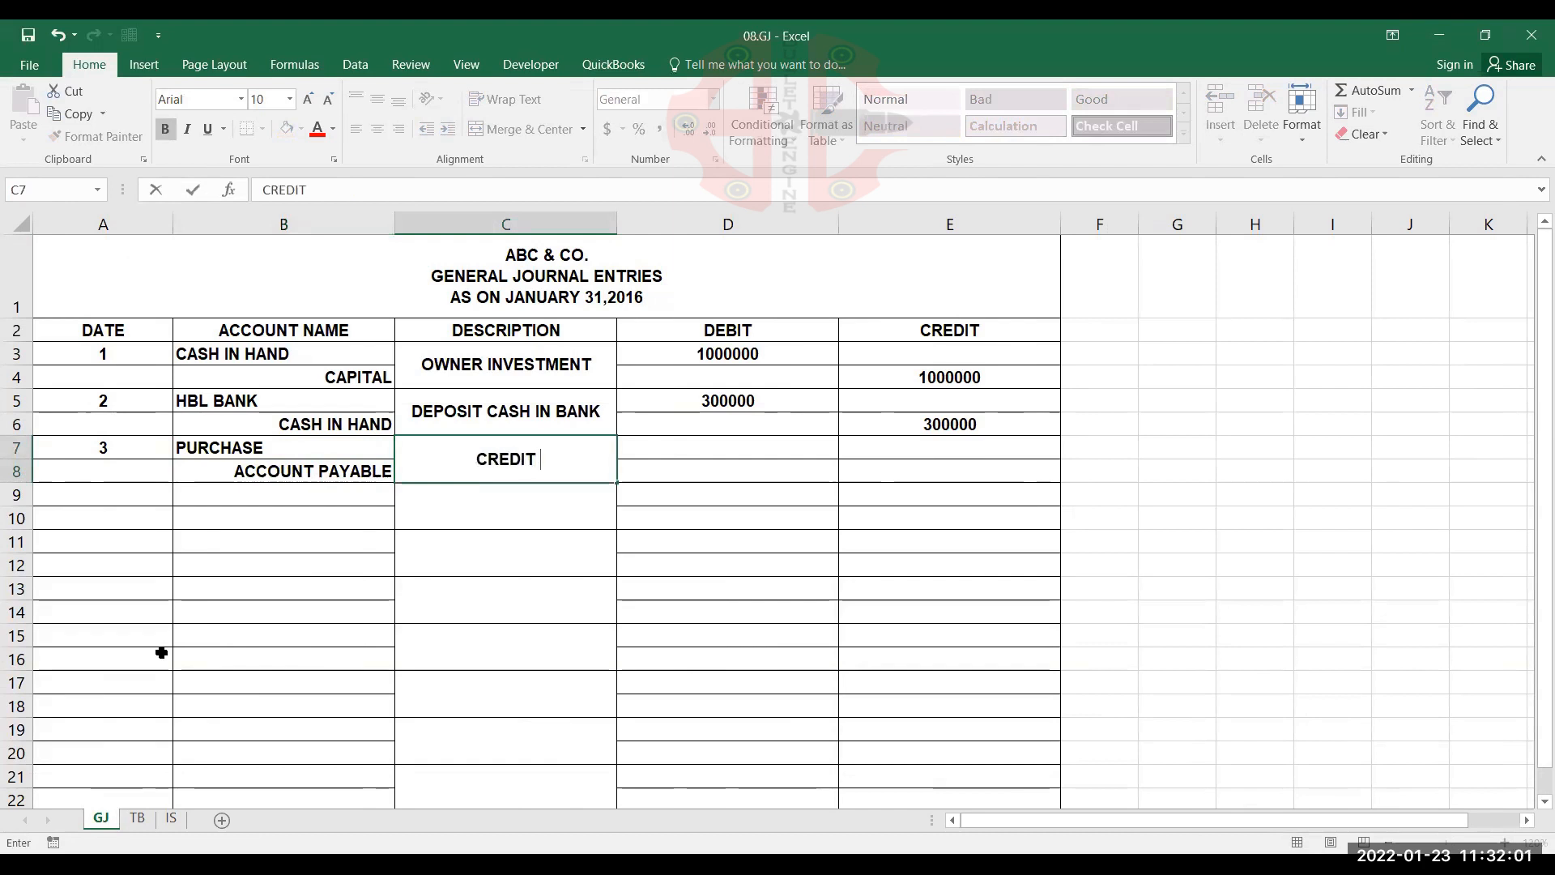
type("PURCHA")
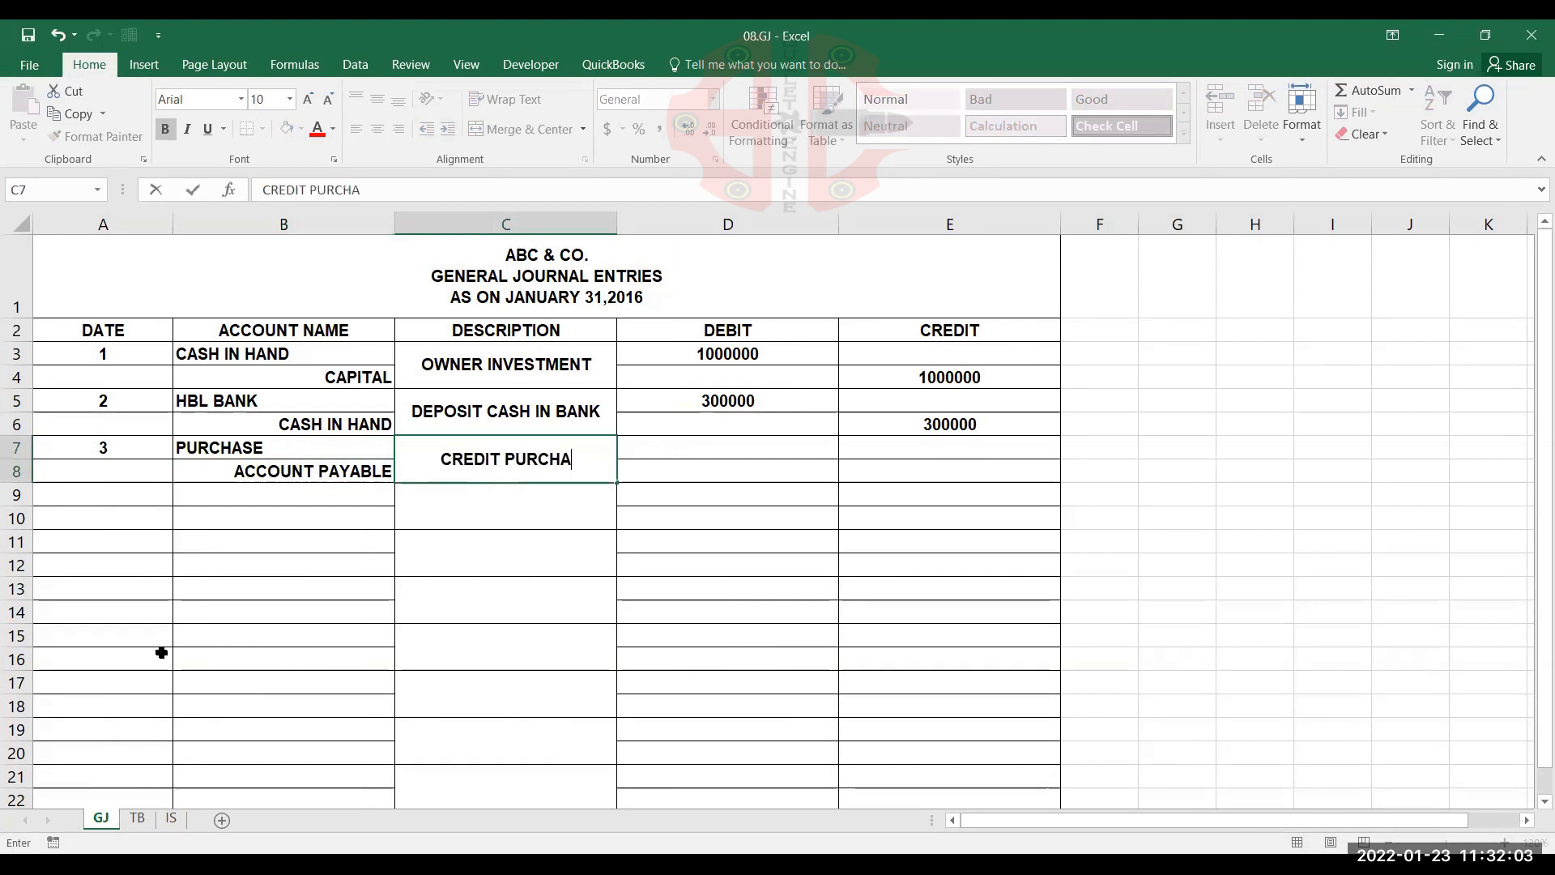
type("SE")
key("Tab")
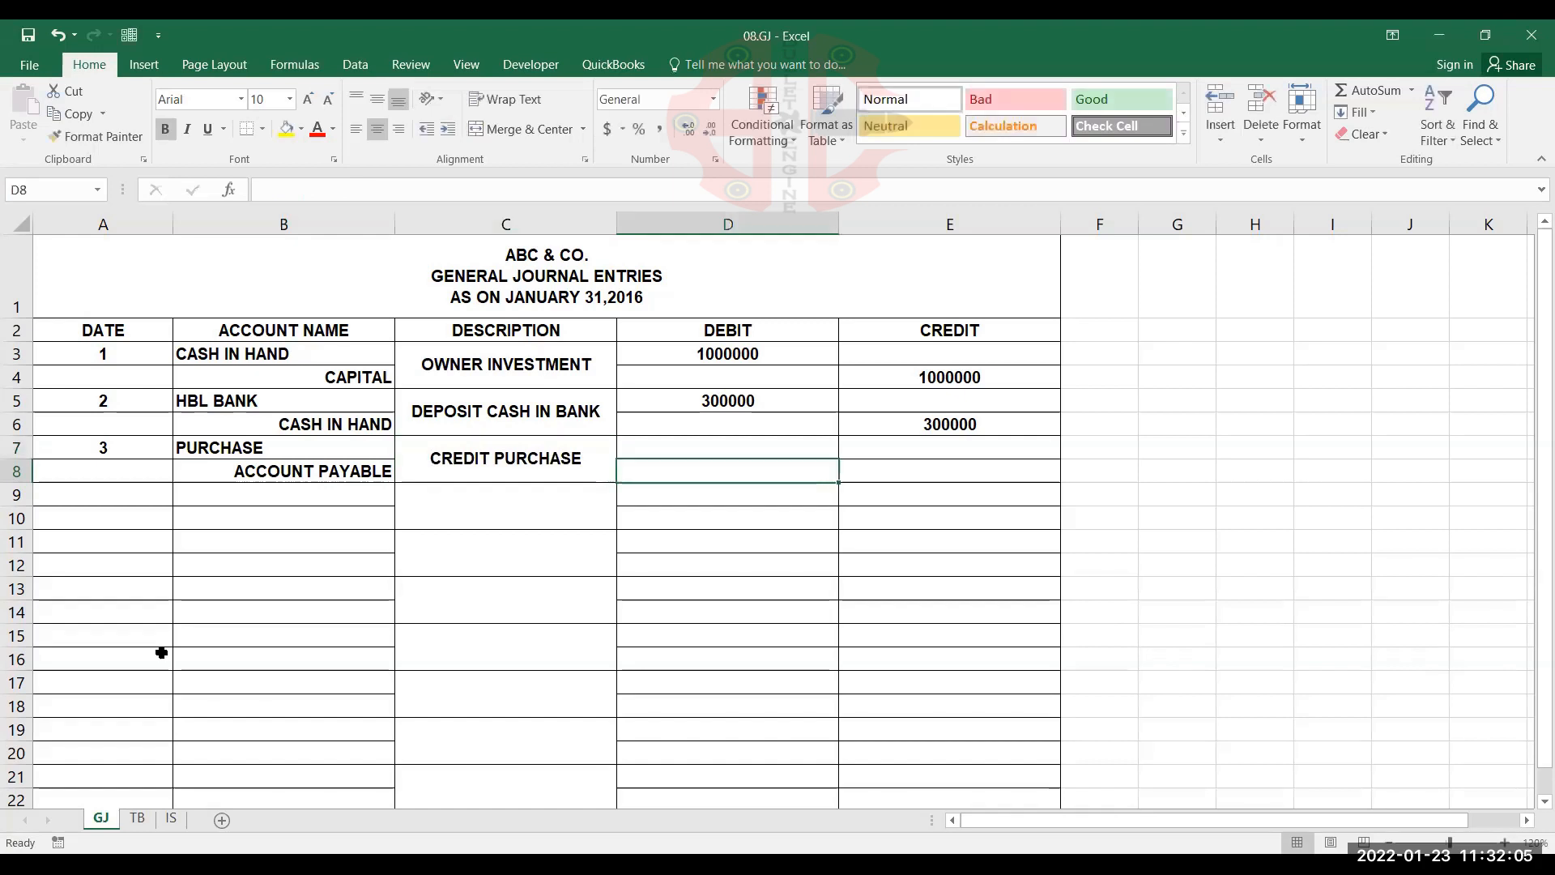
Record 125000 as the PURCHASE debit in D7 and 125000 as the ACCOUNT PAYABLE credit in E8
key("Up")
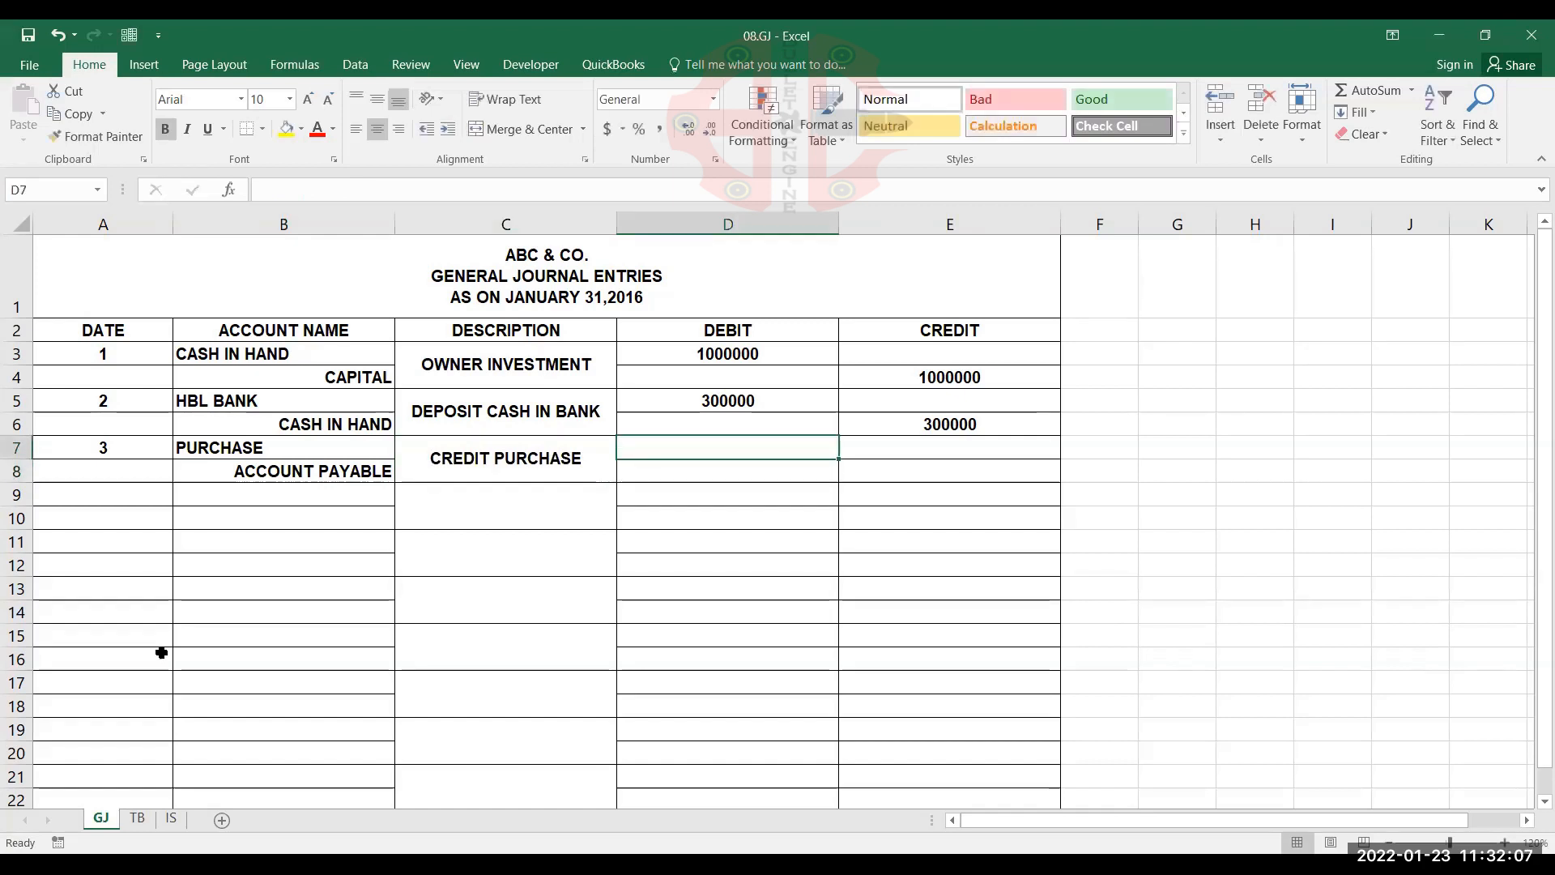
type("125000")
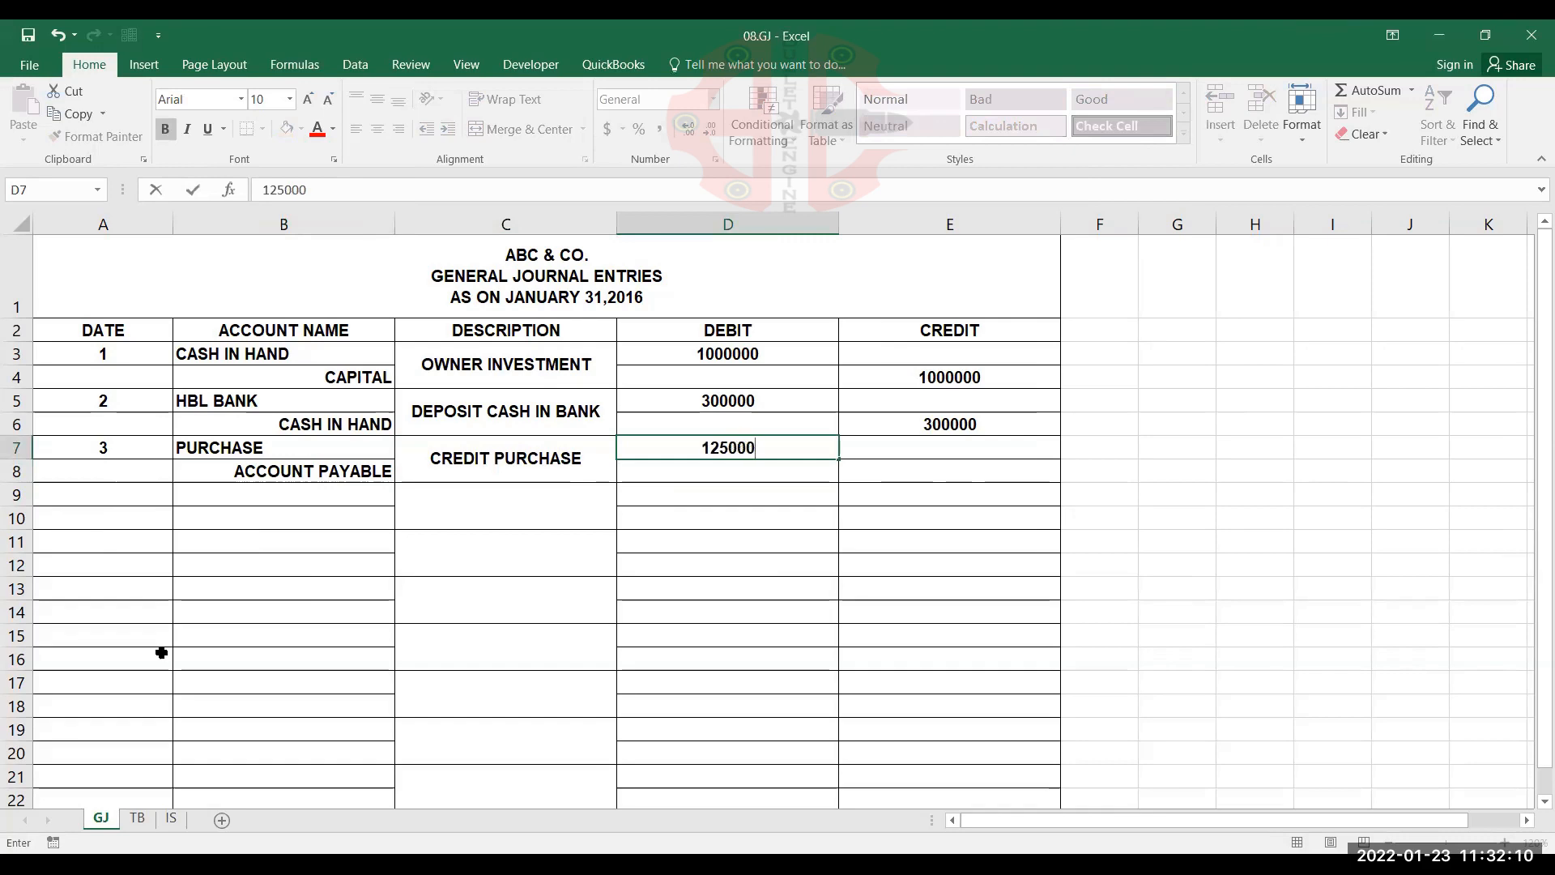
key("Page_Down")
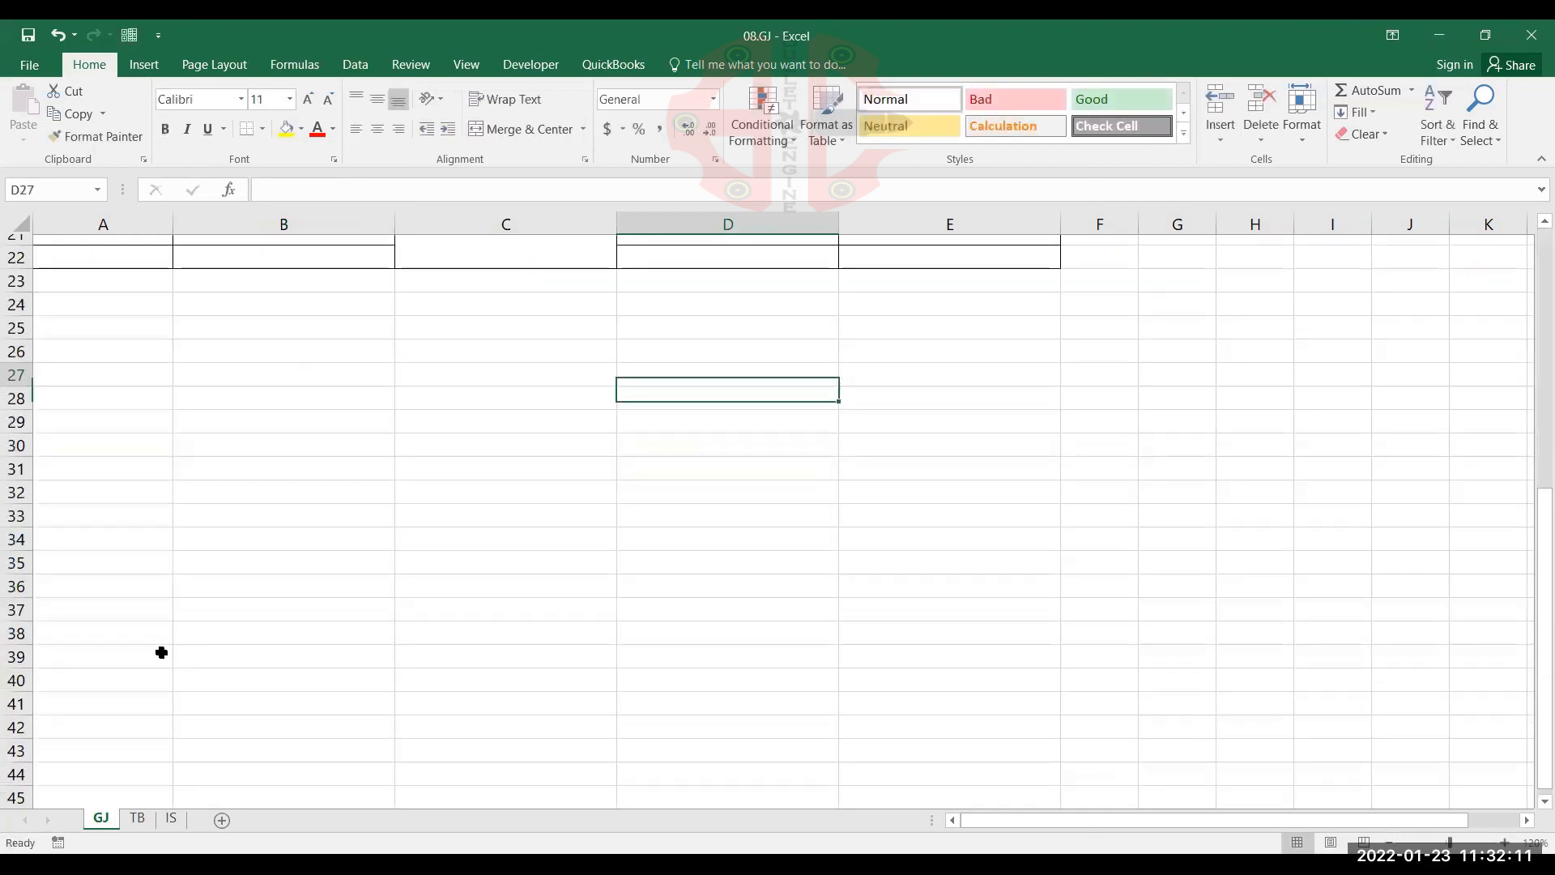
scroll(413, 694, "up", 7)
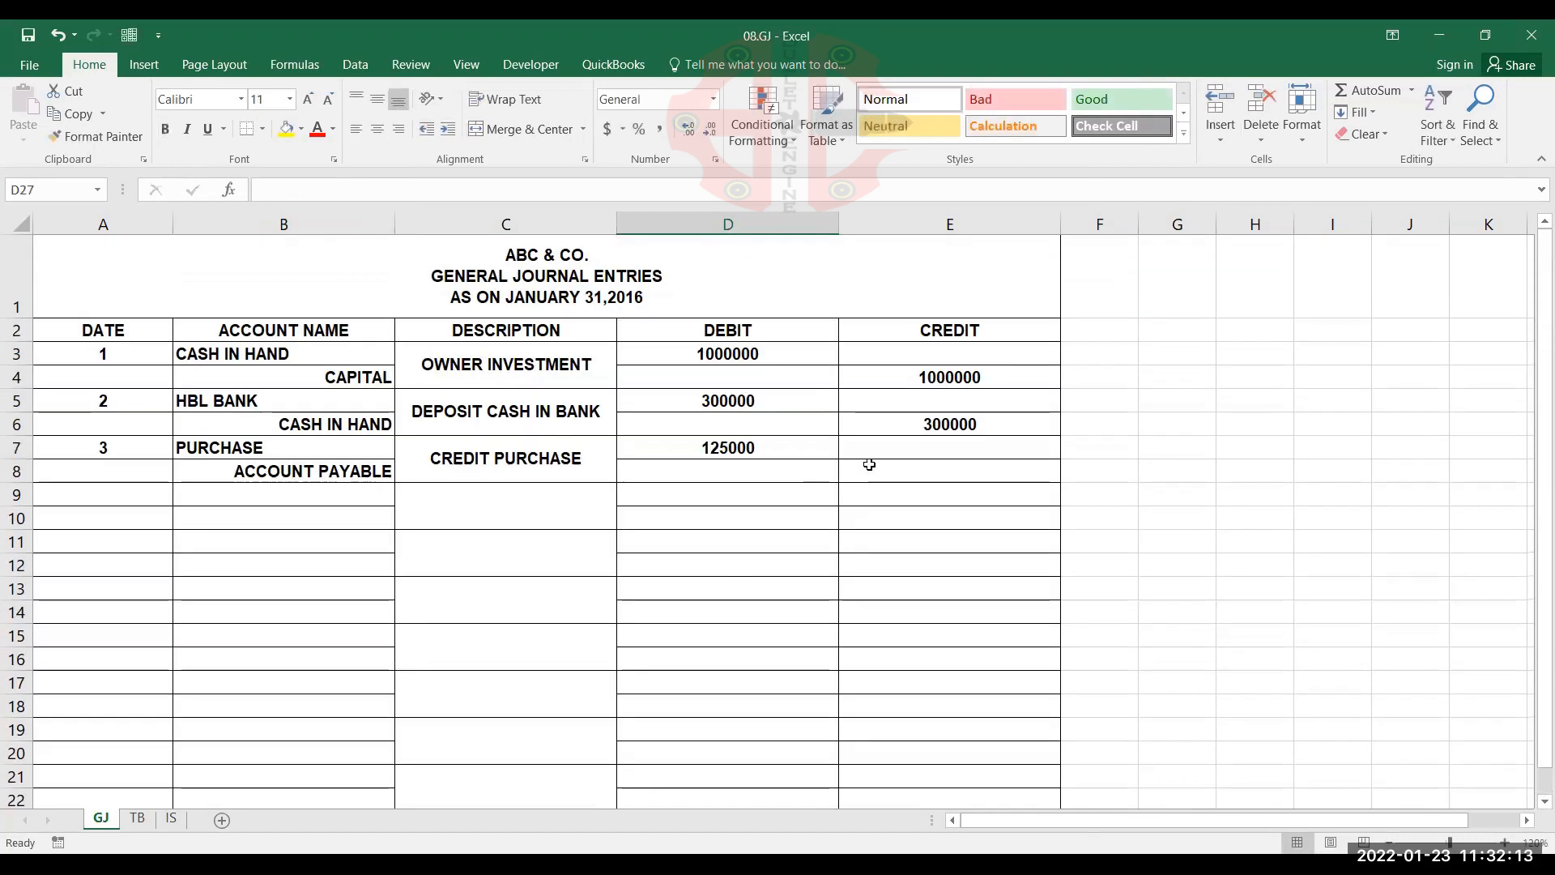
left_click(894, 473)
type("125000")
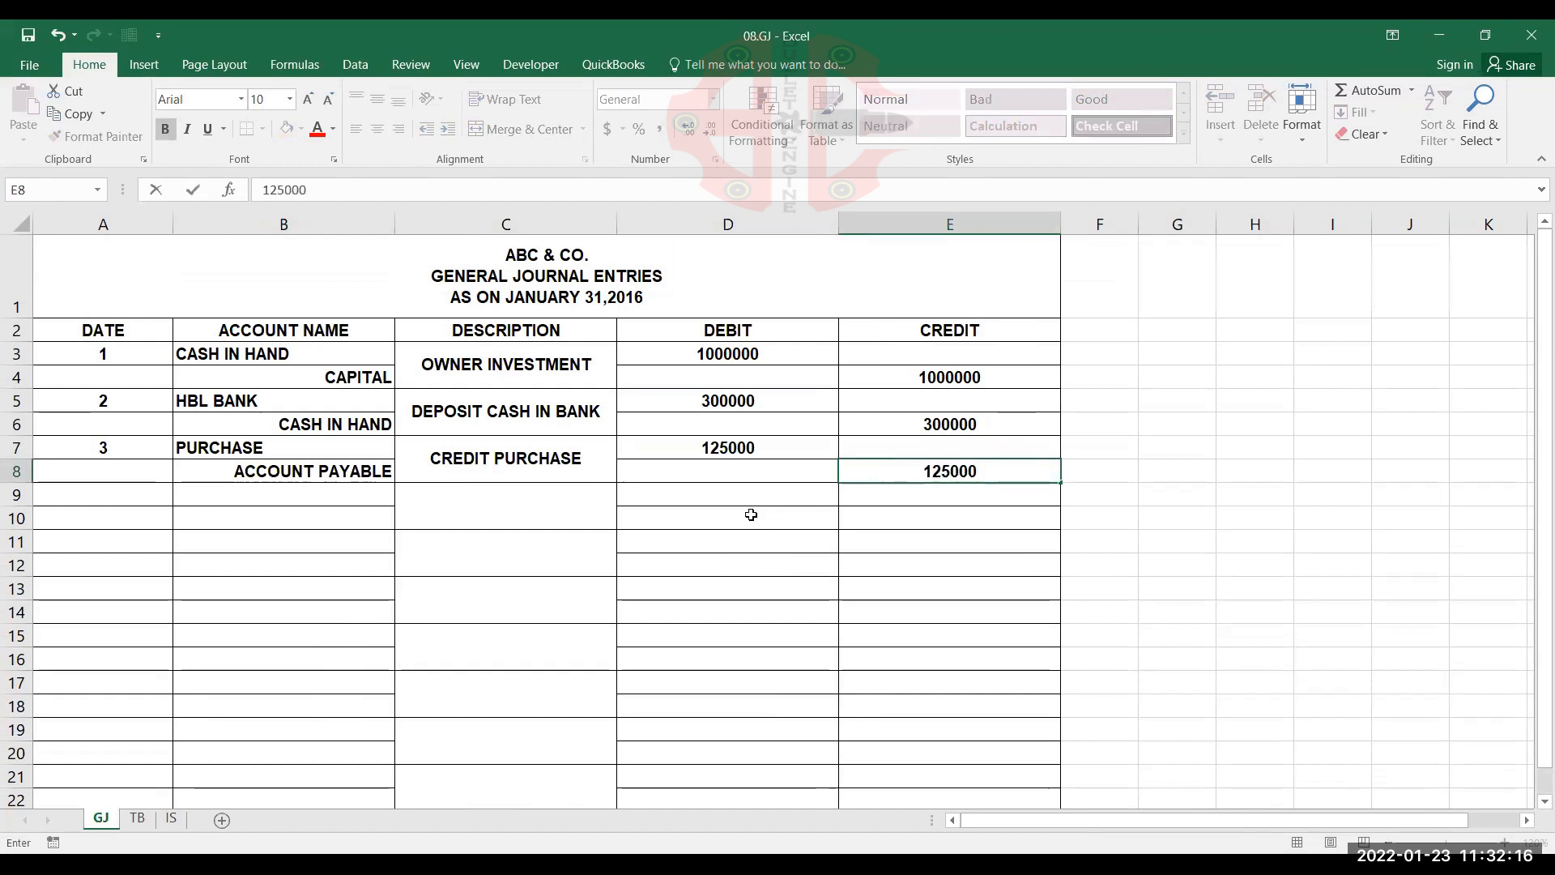
key("Return")
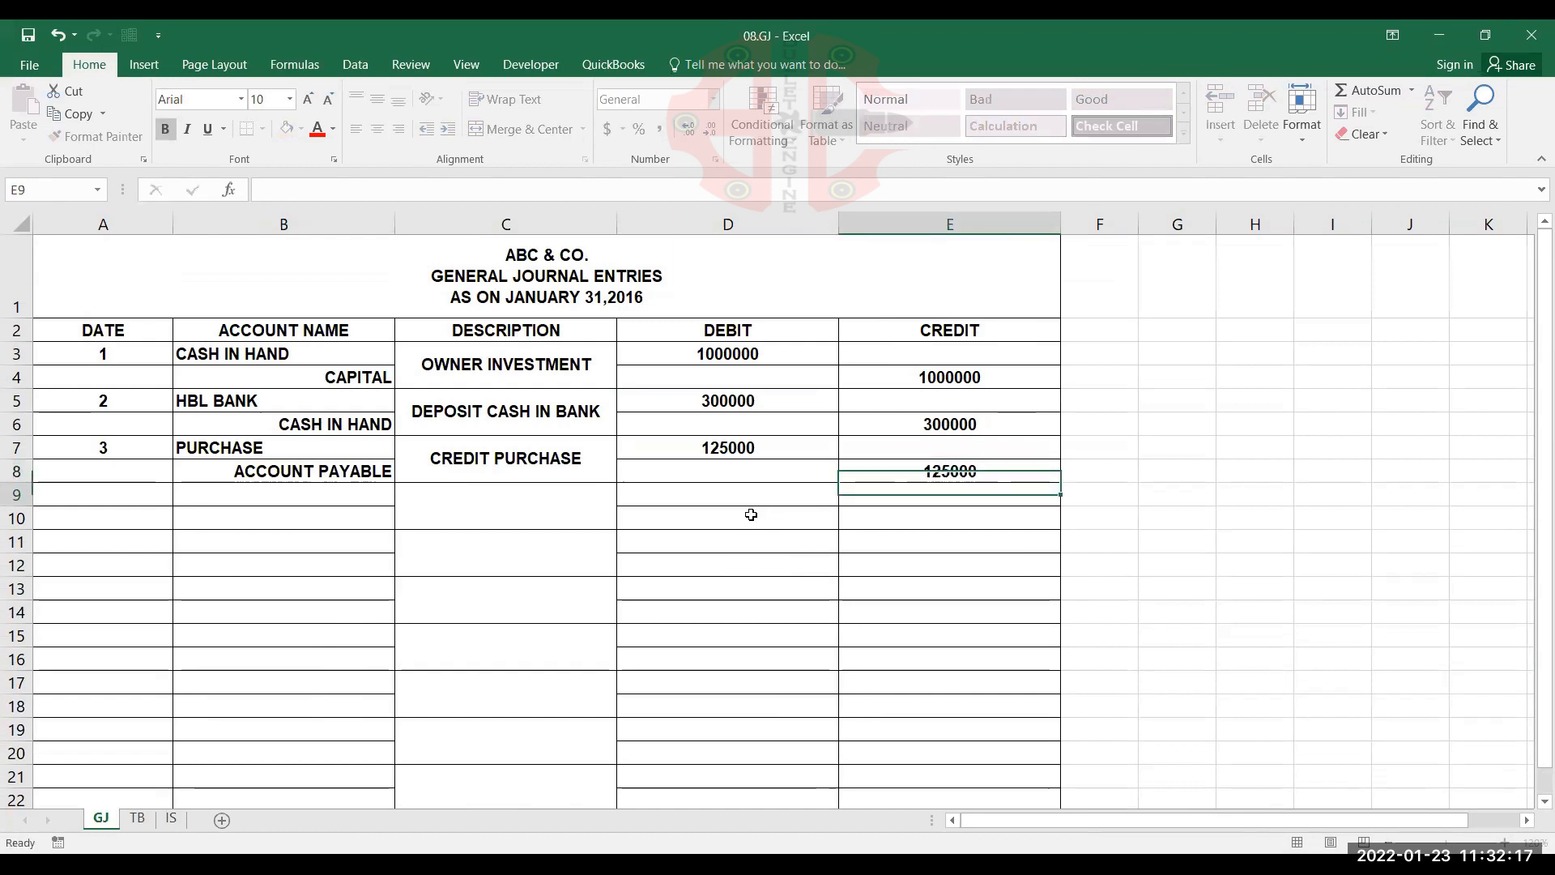
Start the fourth journal entry in row 9 with date 4, HBL BANK in B9 and INTEREST INCOME in B10, checking the TB transaction list
key("Home")
type("4")
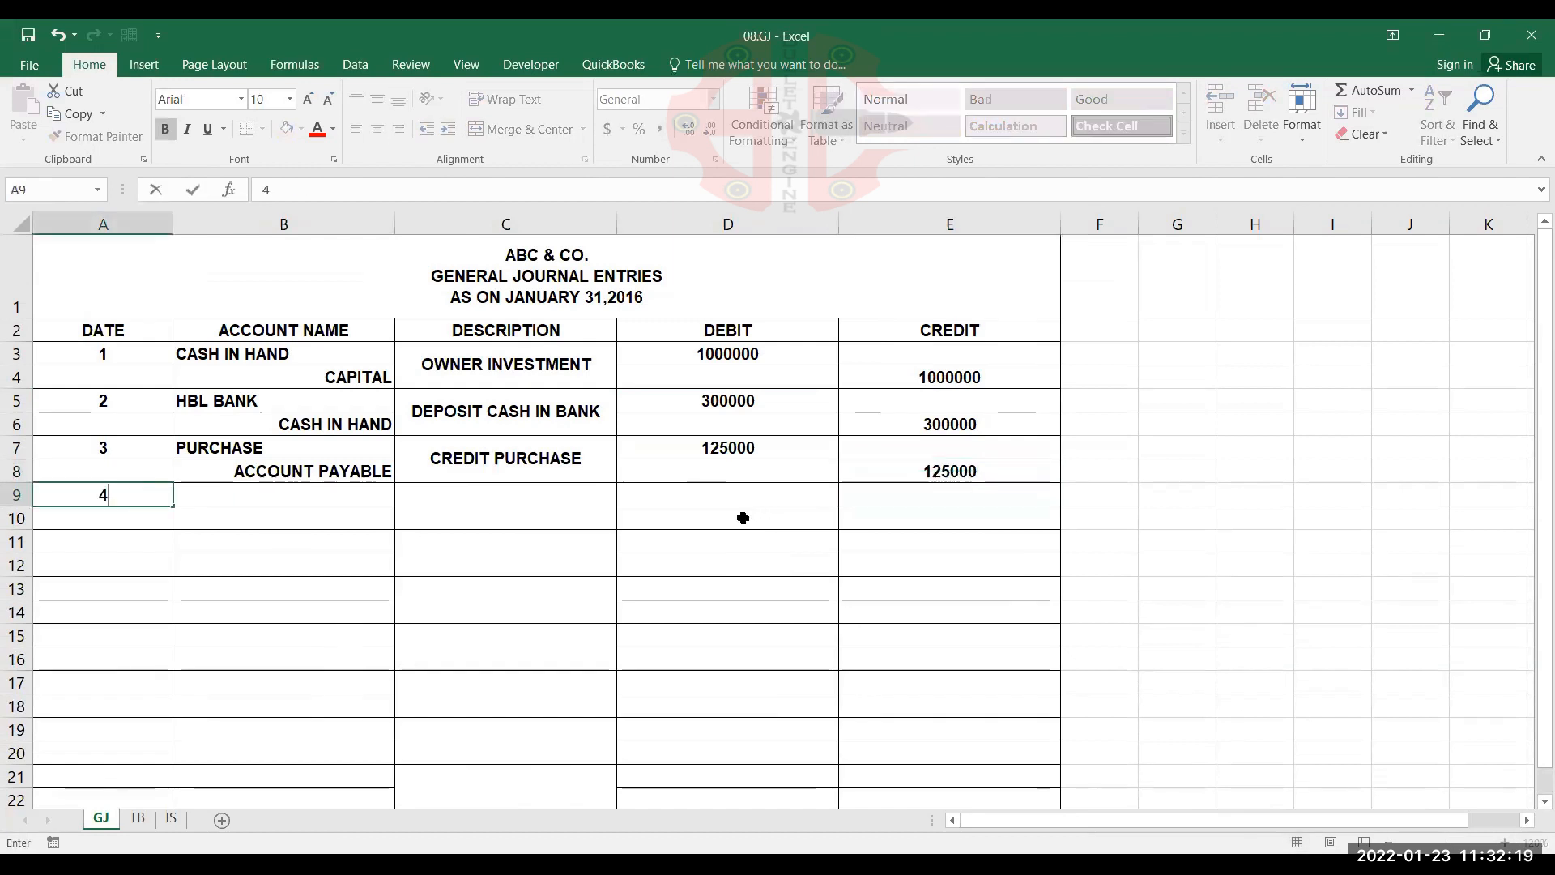
key("Tab")
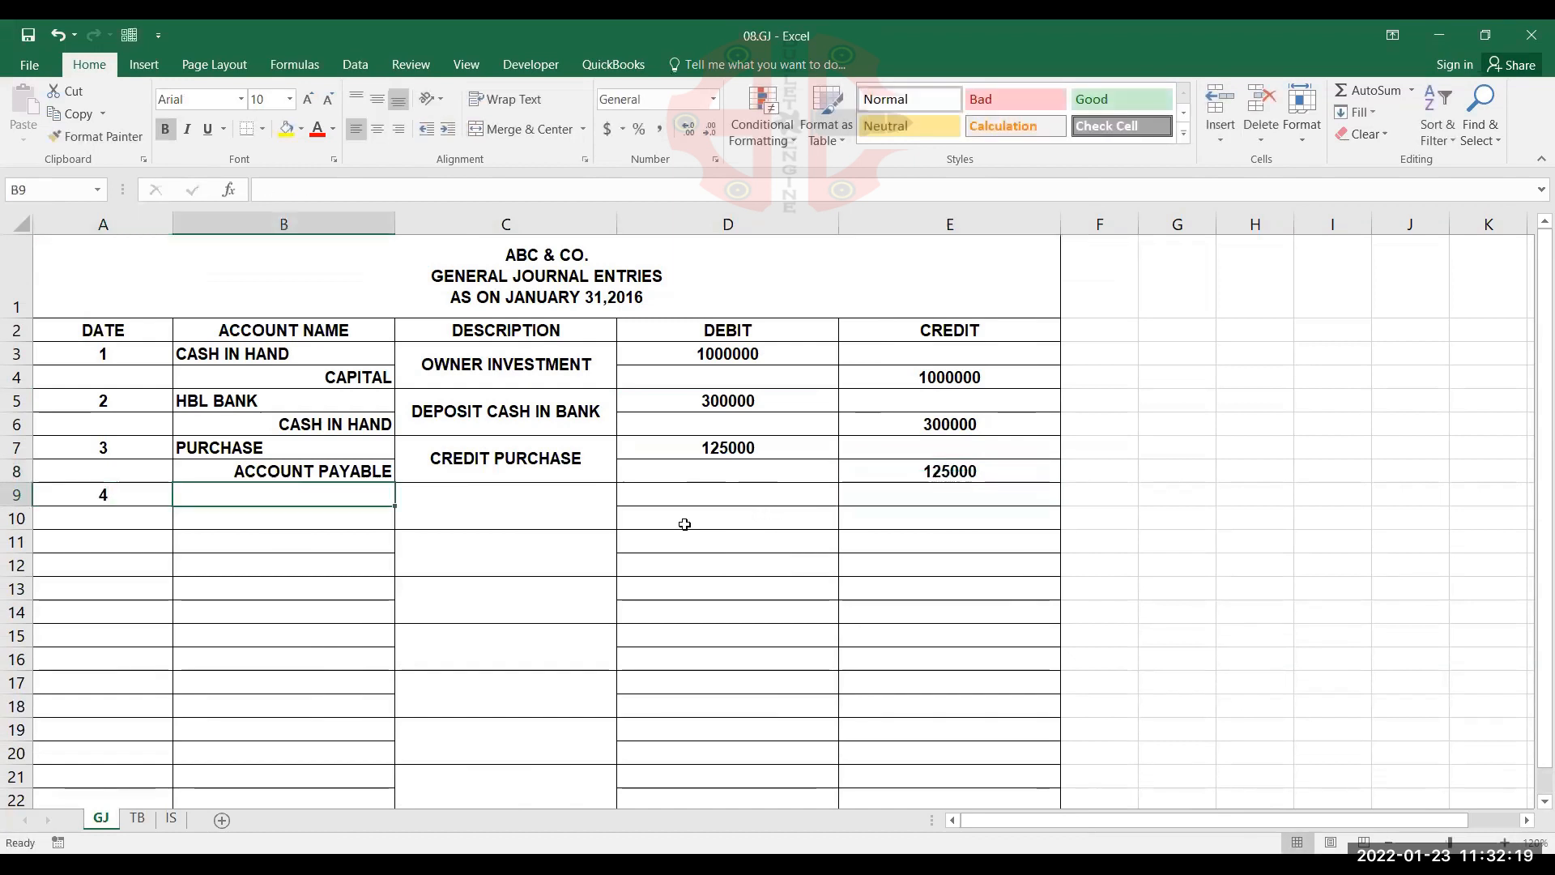
left_click(135, 816)
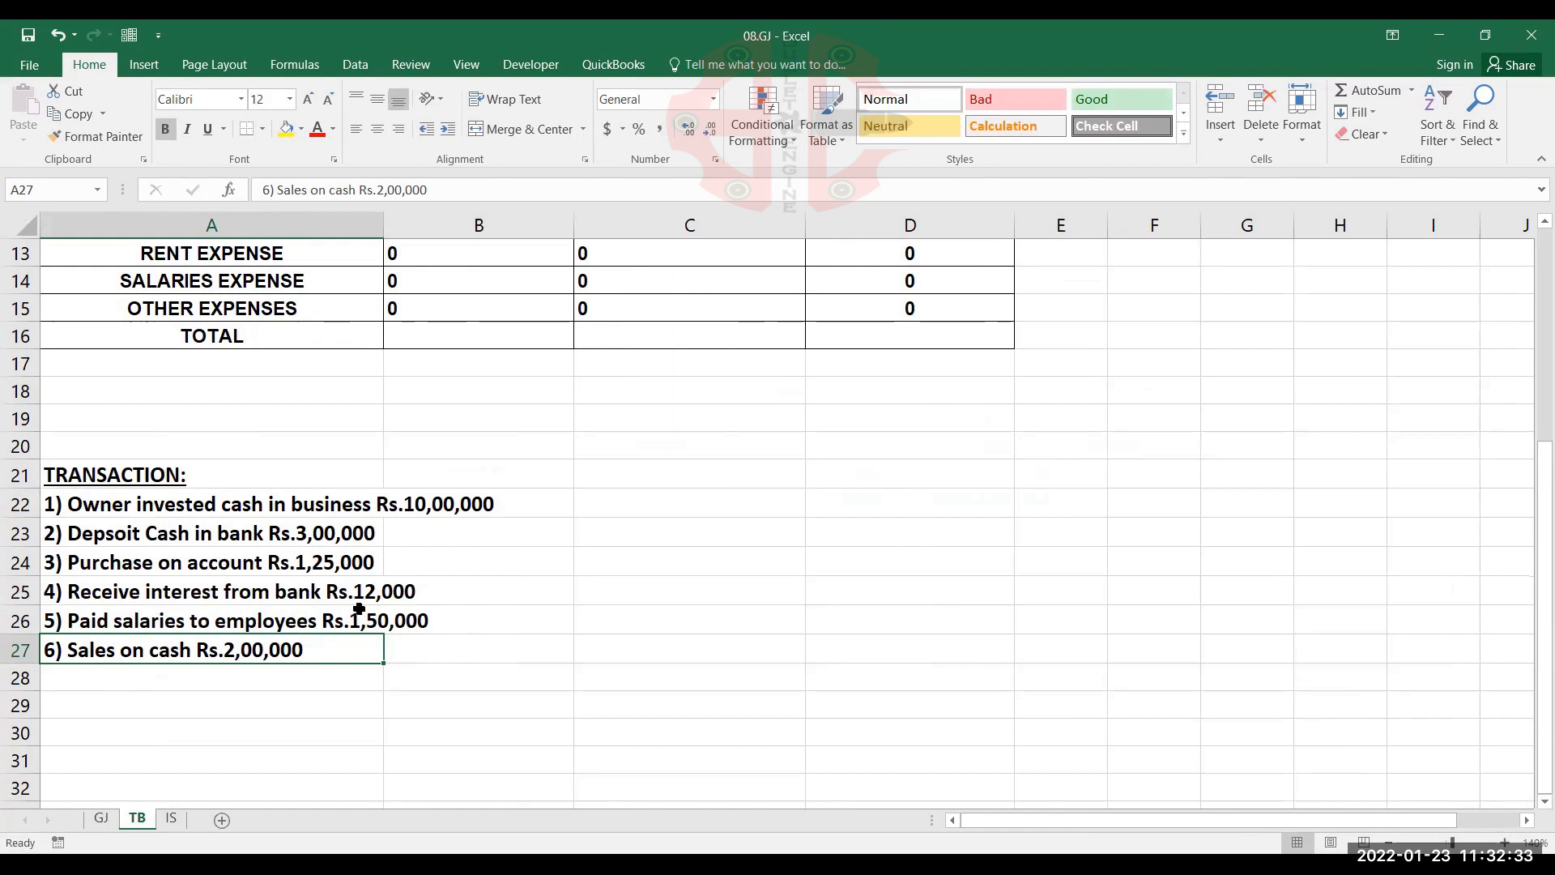
left_click(102, 819)
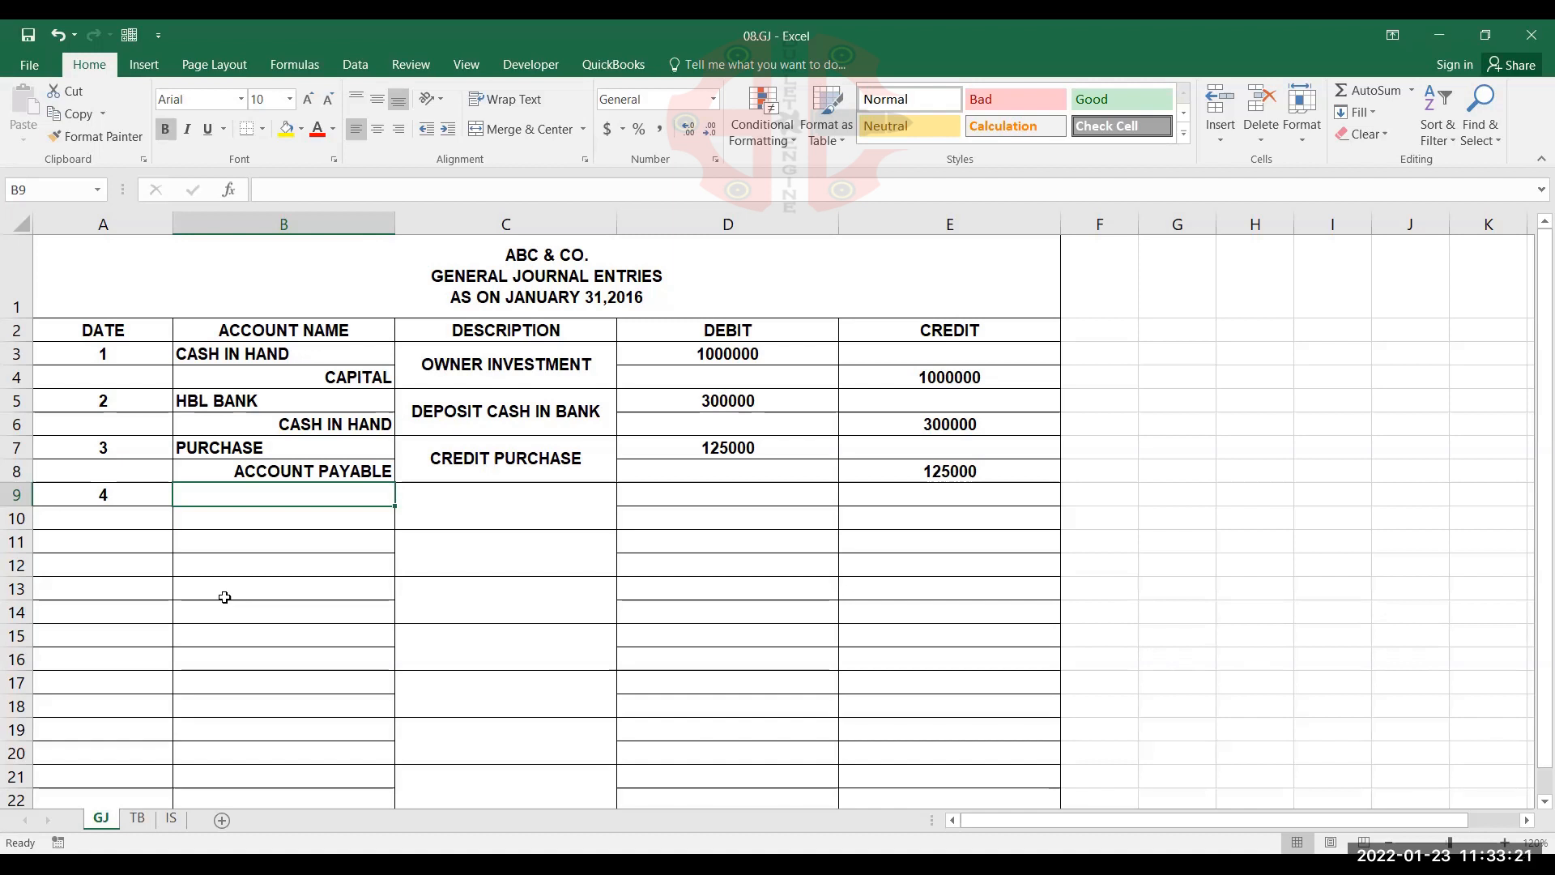
type("H")
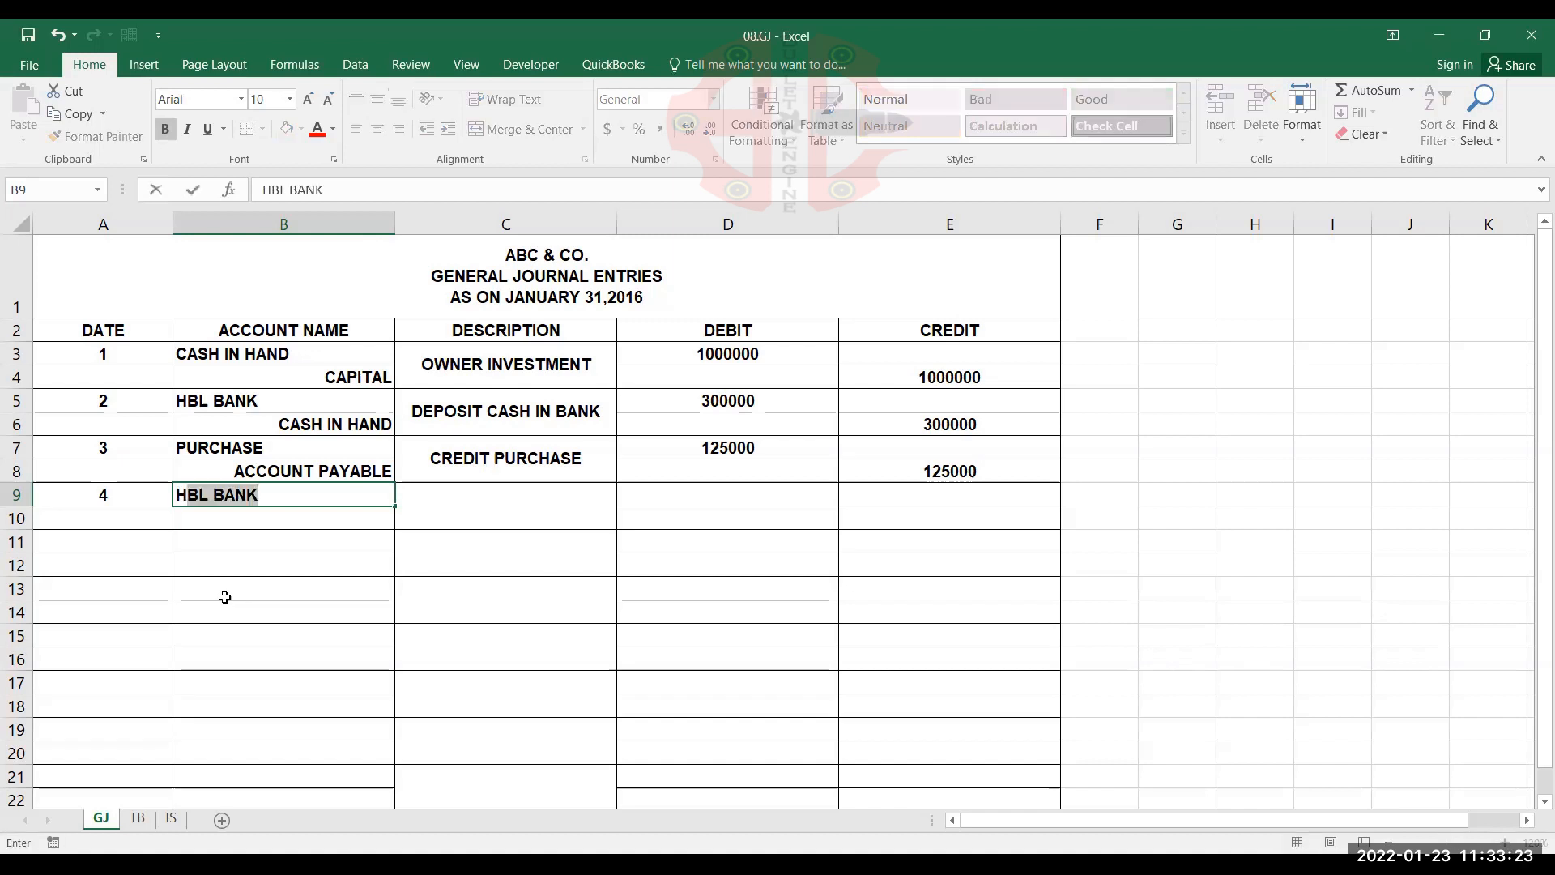
key("Return")
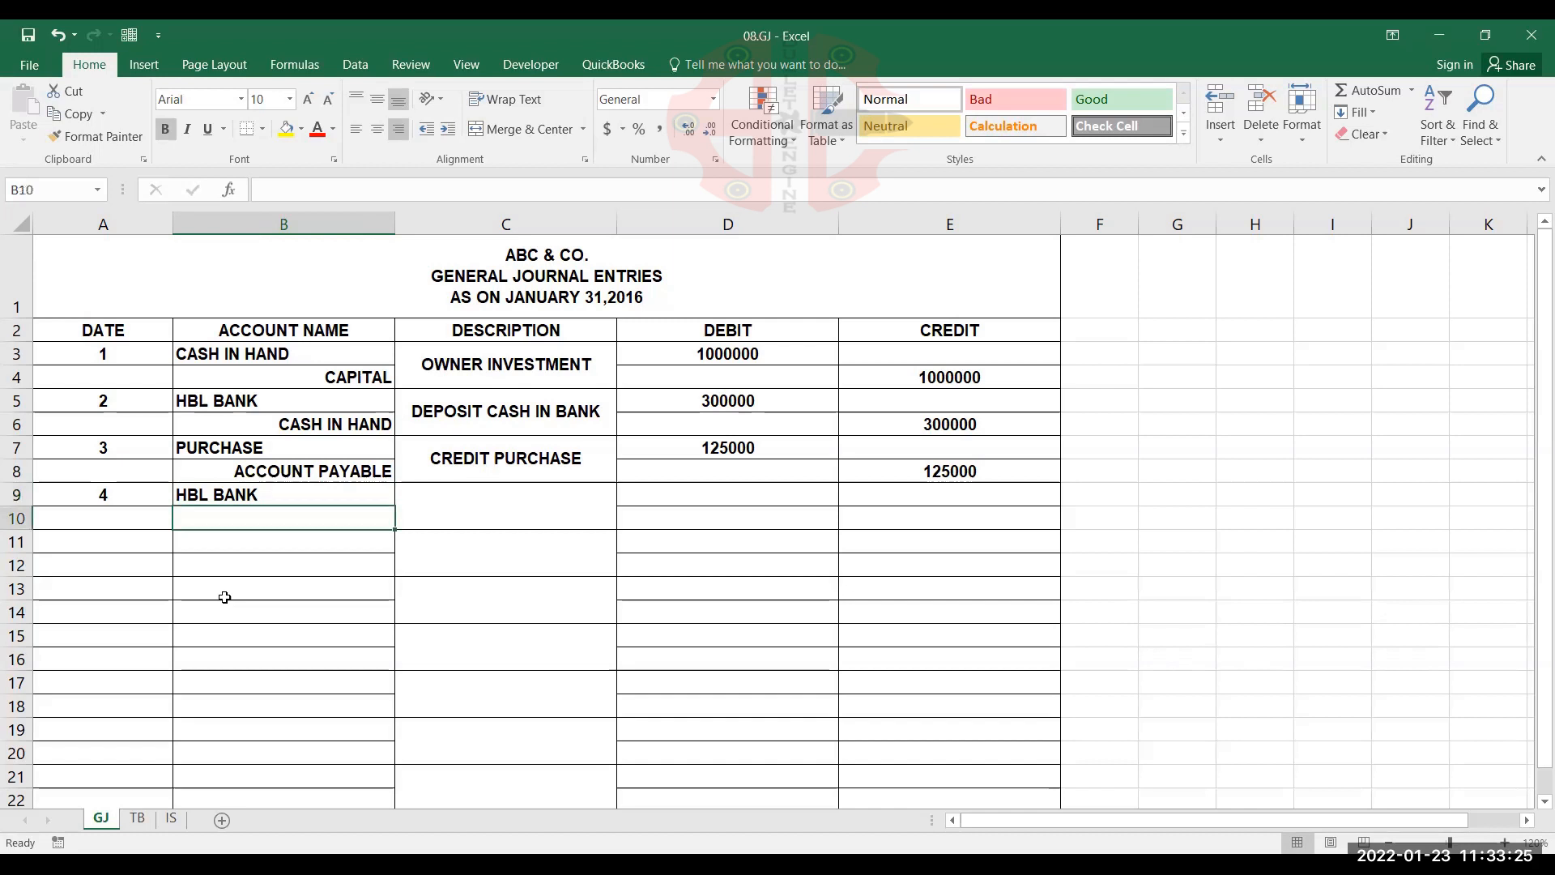
type("INTER")
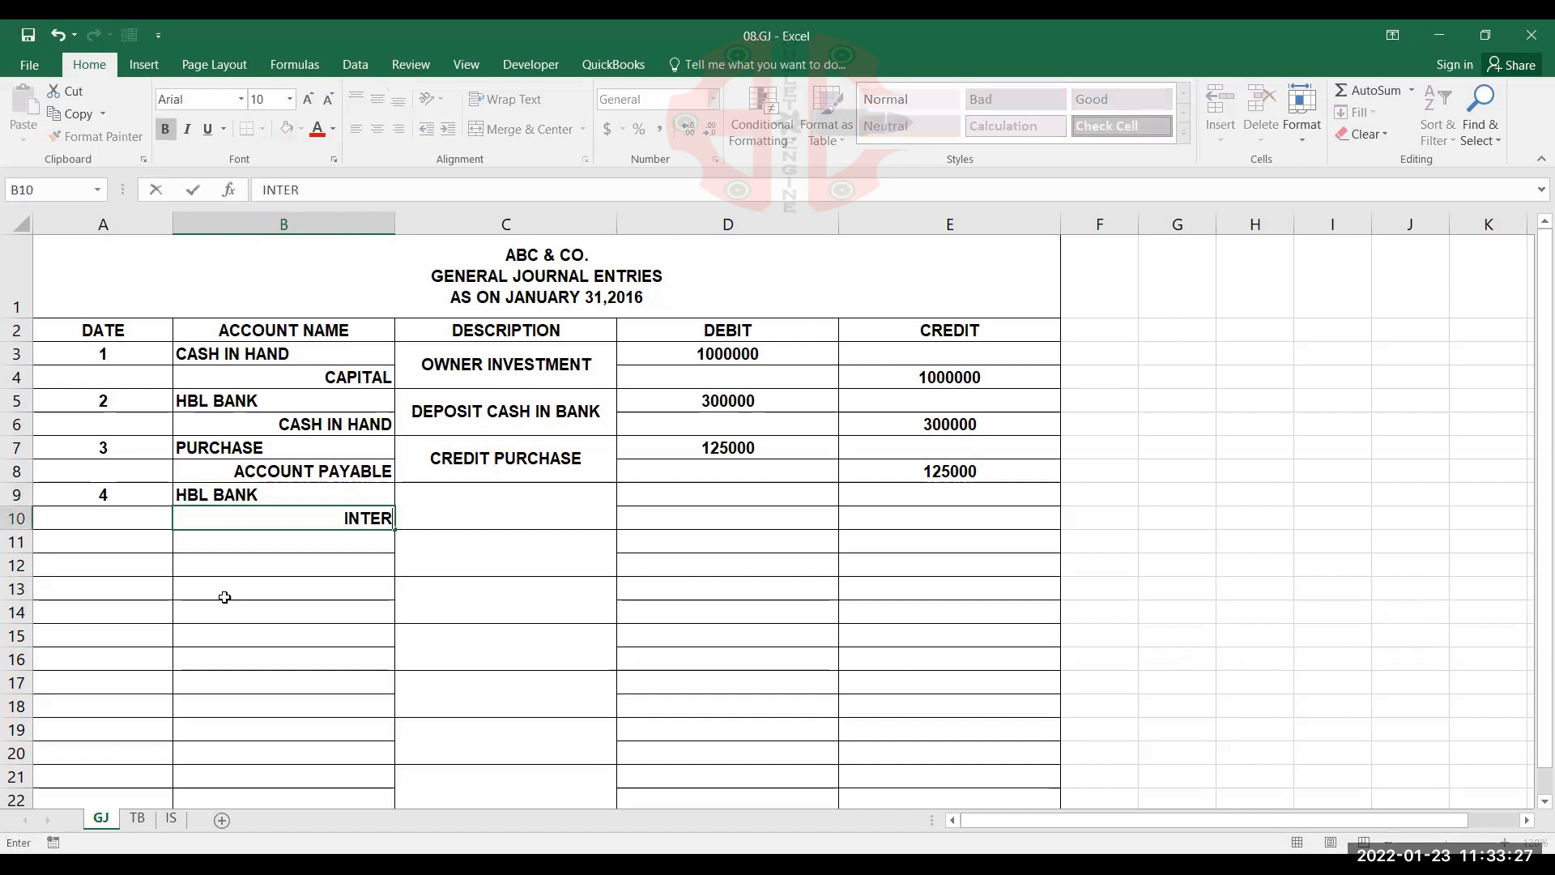
type("EST IN")
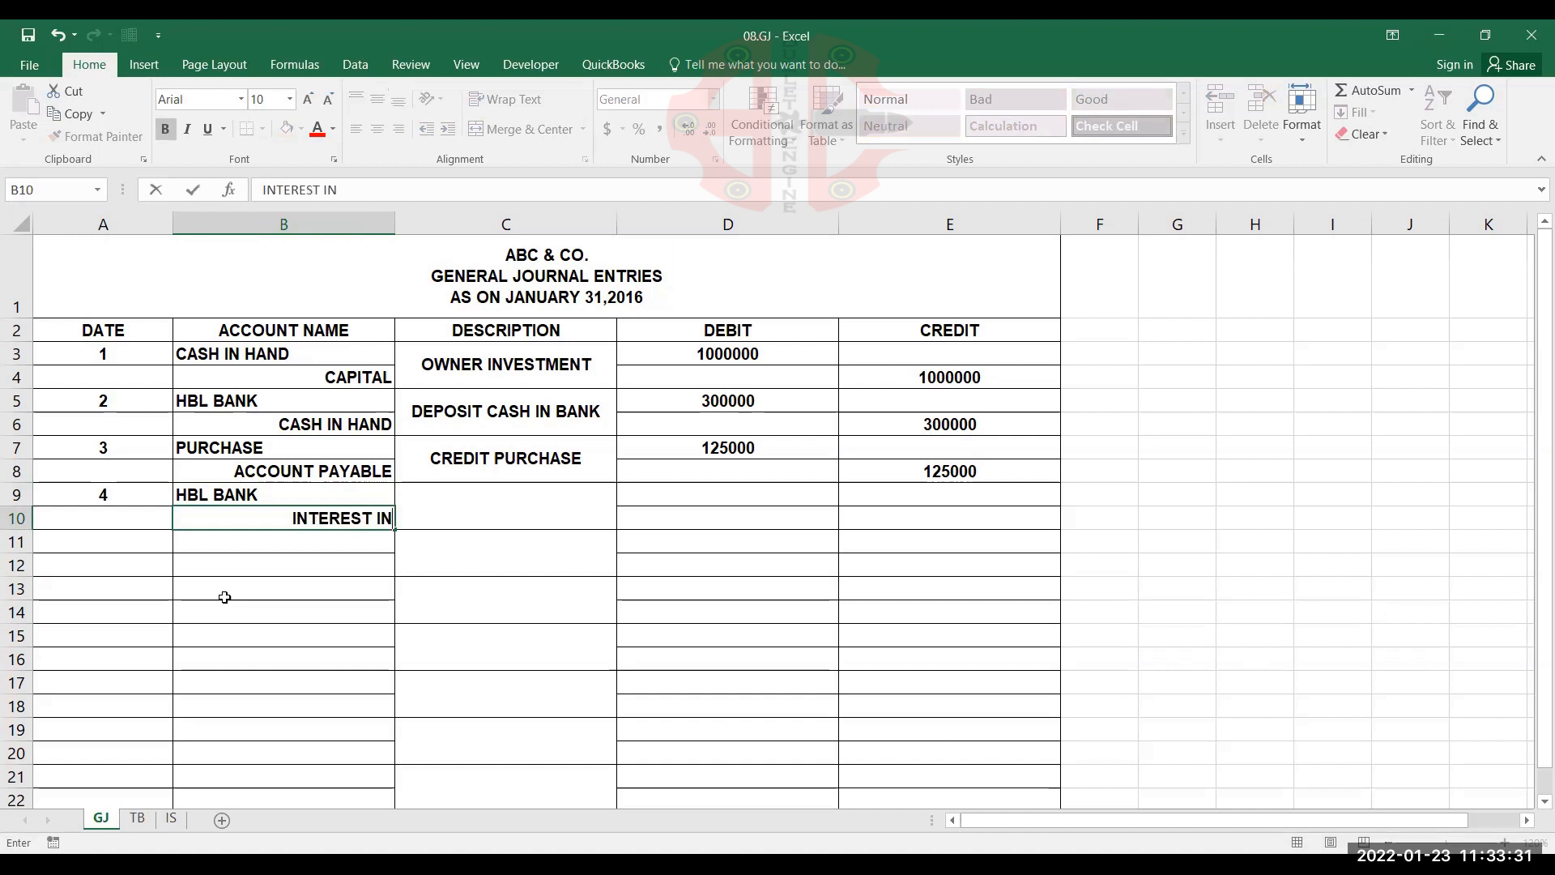
type("COME")
key("Tab")
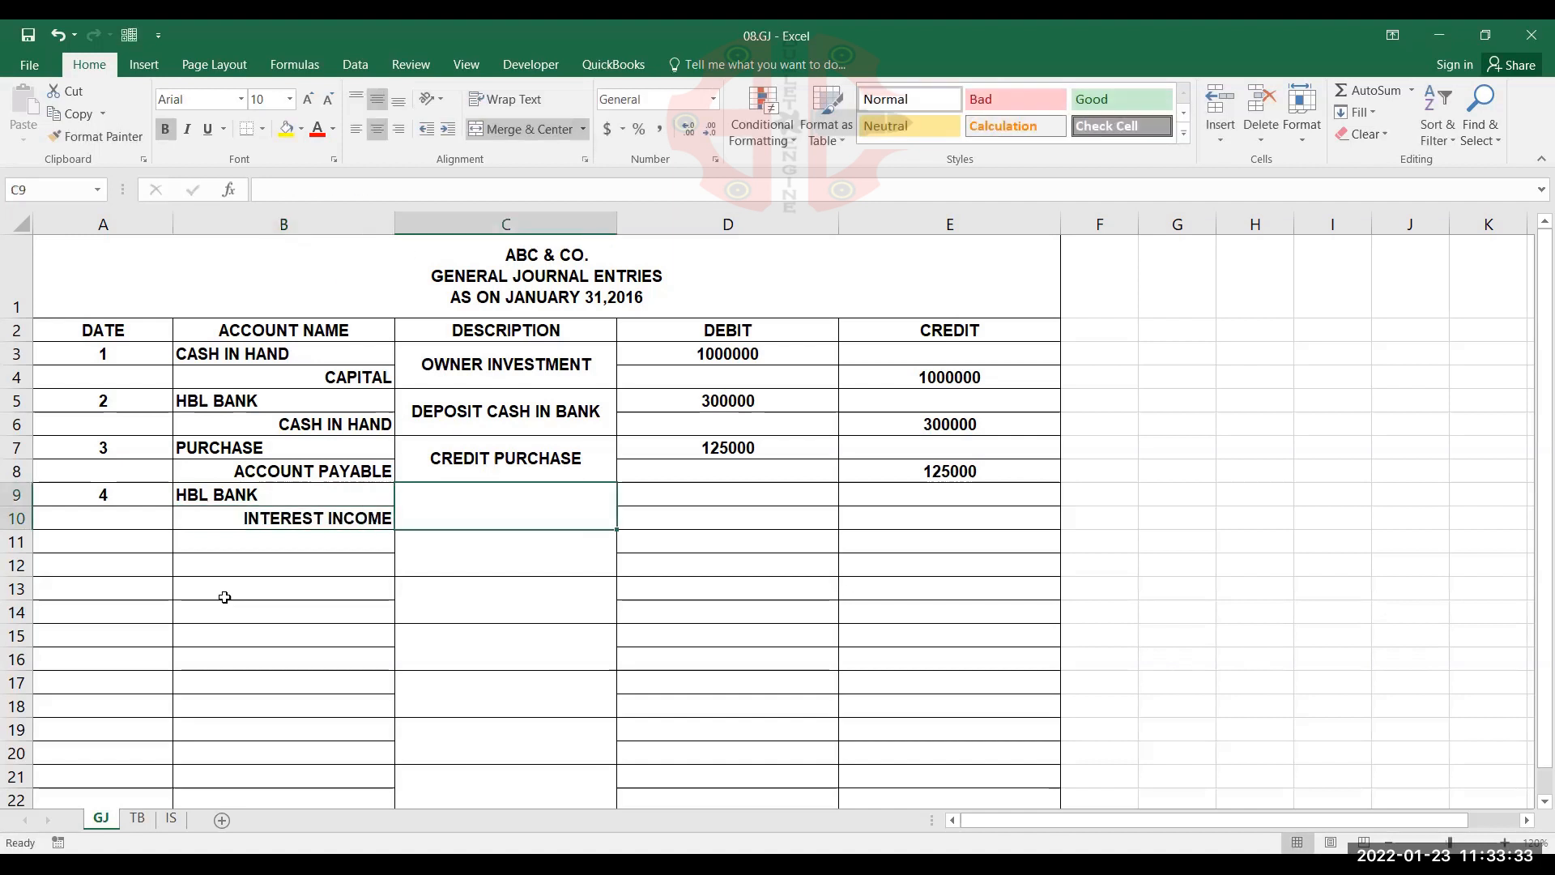
Enter RECEIVED INTEREST as the fourth entry's description in the merged cell C9
type("RECEI")
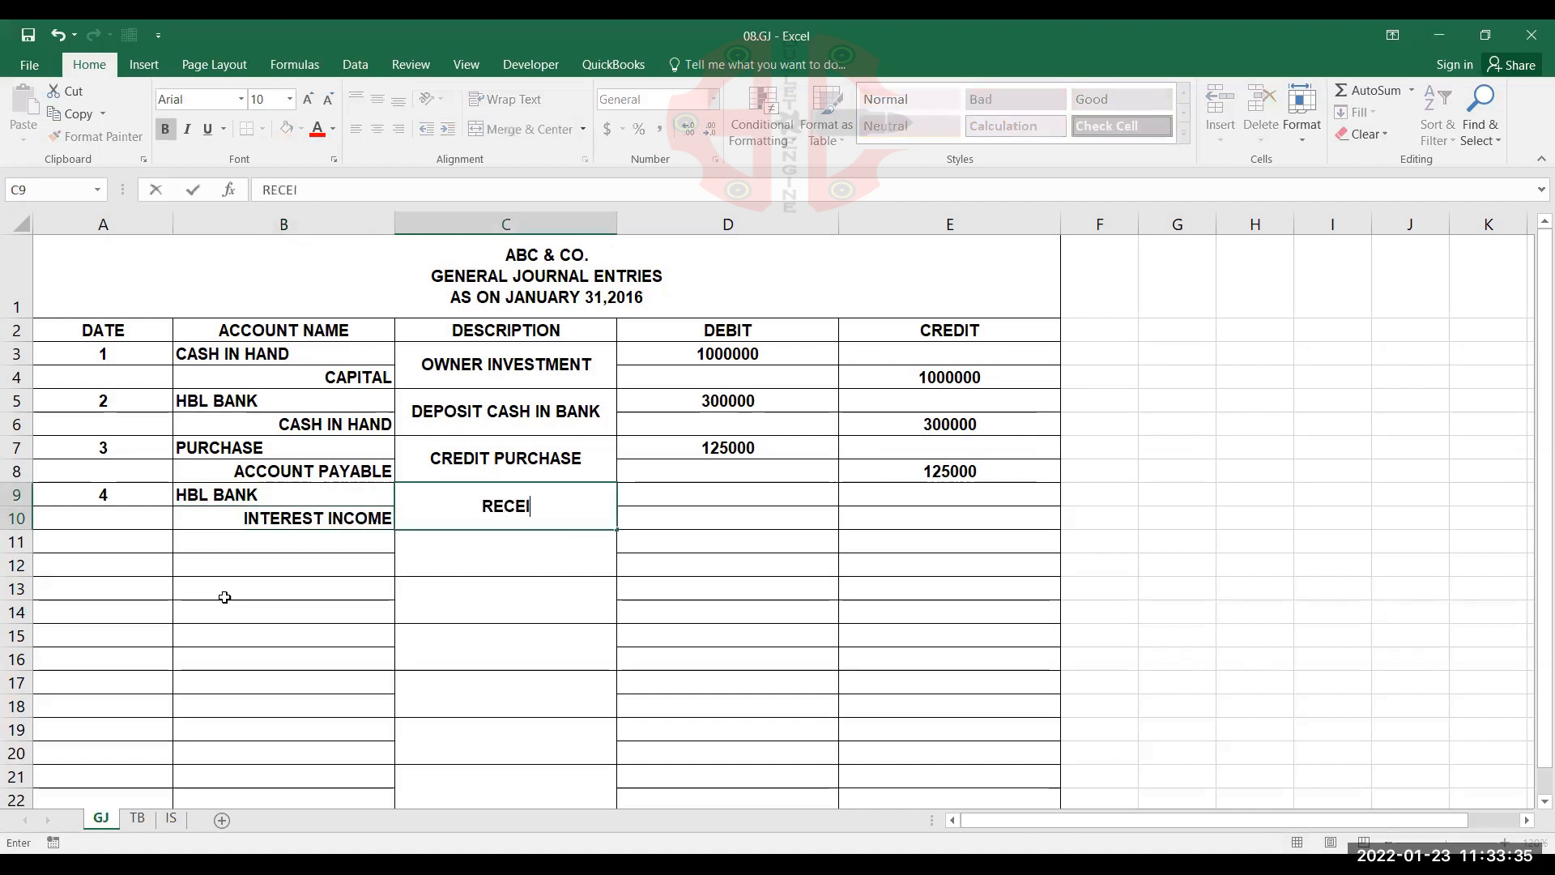
type("VED ")
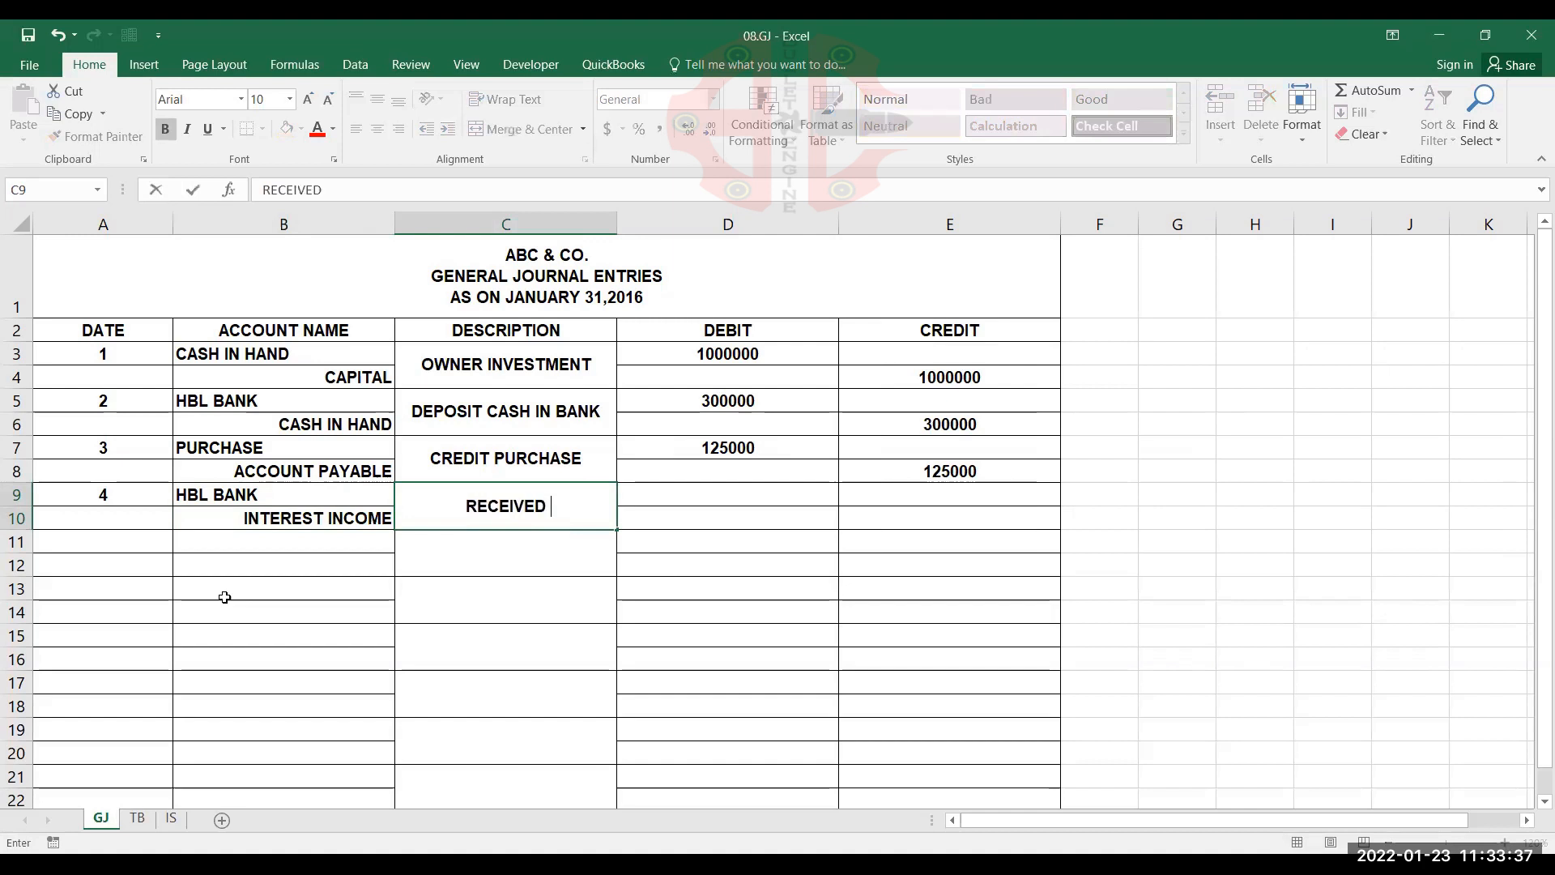
type("INTER")
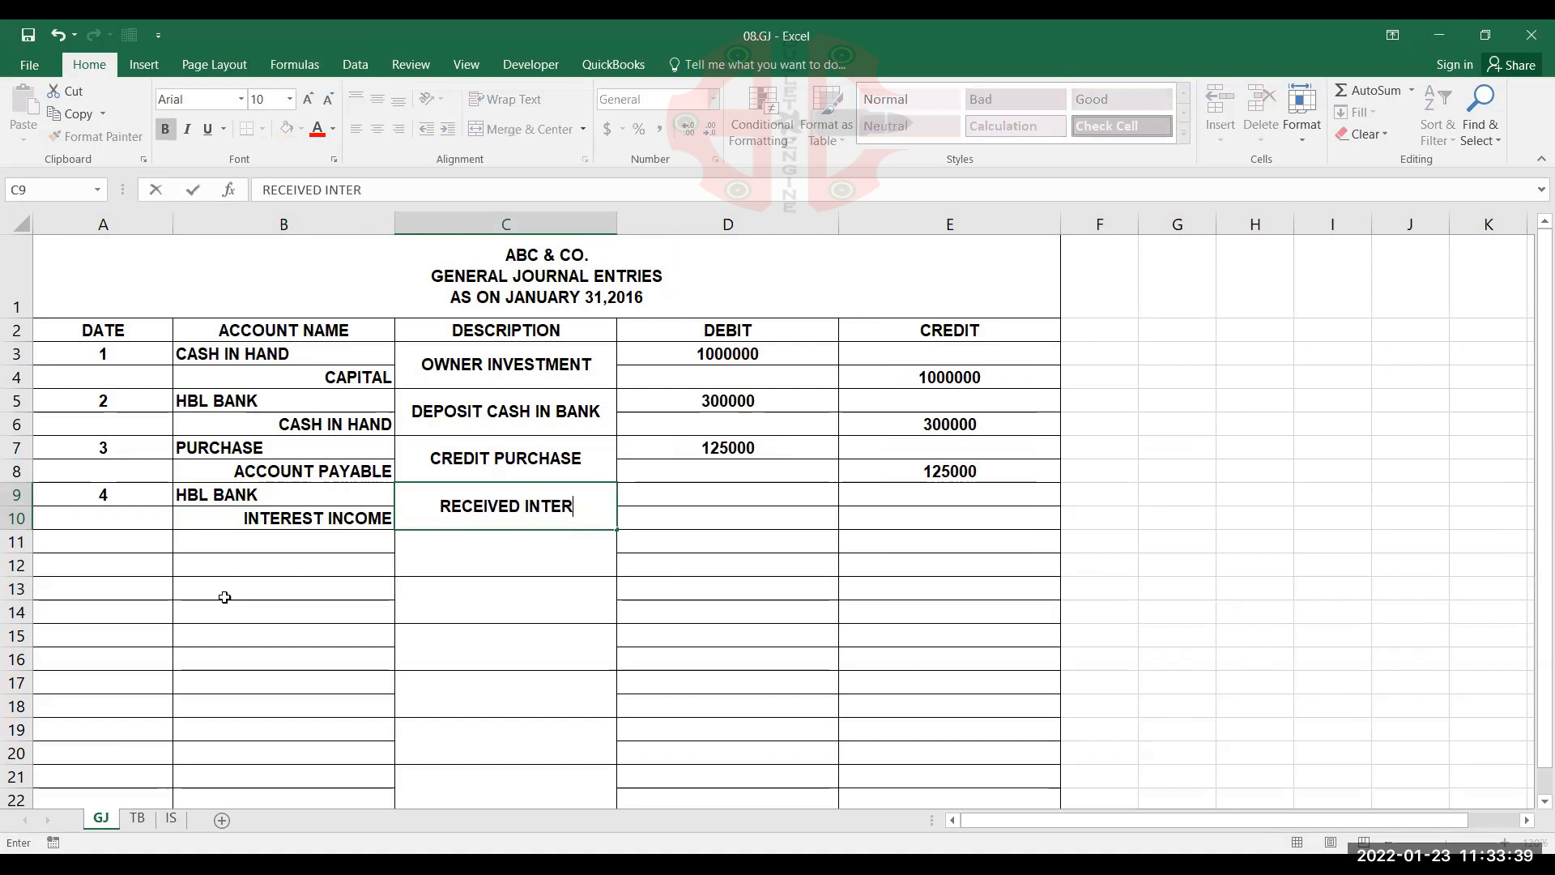
type("EST")
key("Tab")
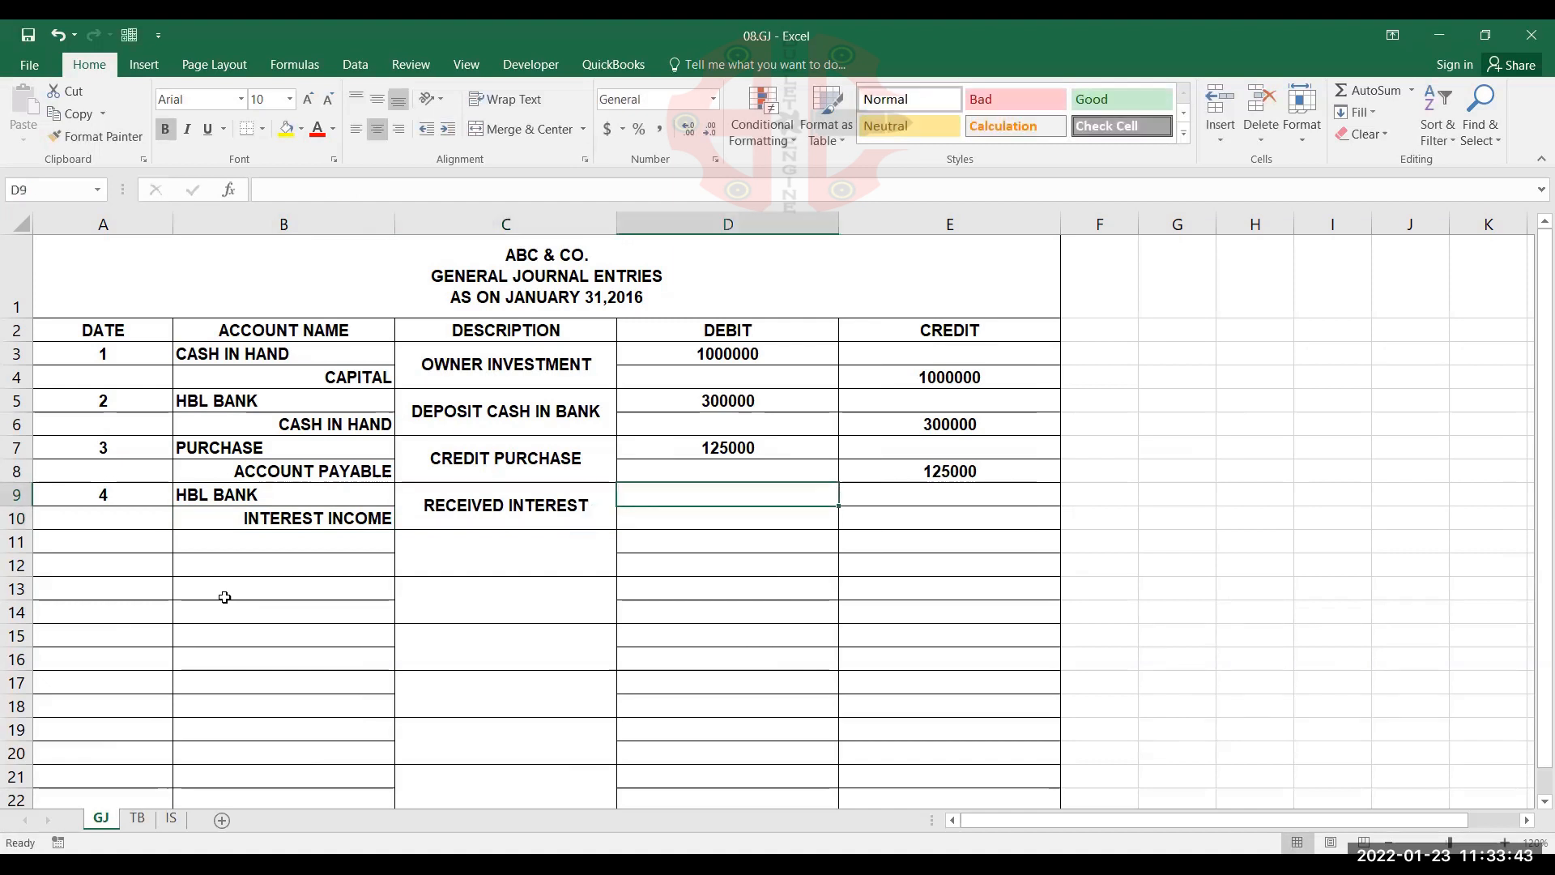
Record 12000 as the HBL BANK debit in D9 and 12000 as the INTEREST INCOME credit in E10
type("12000")
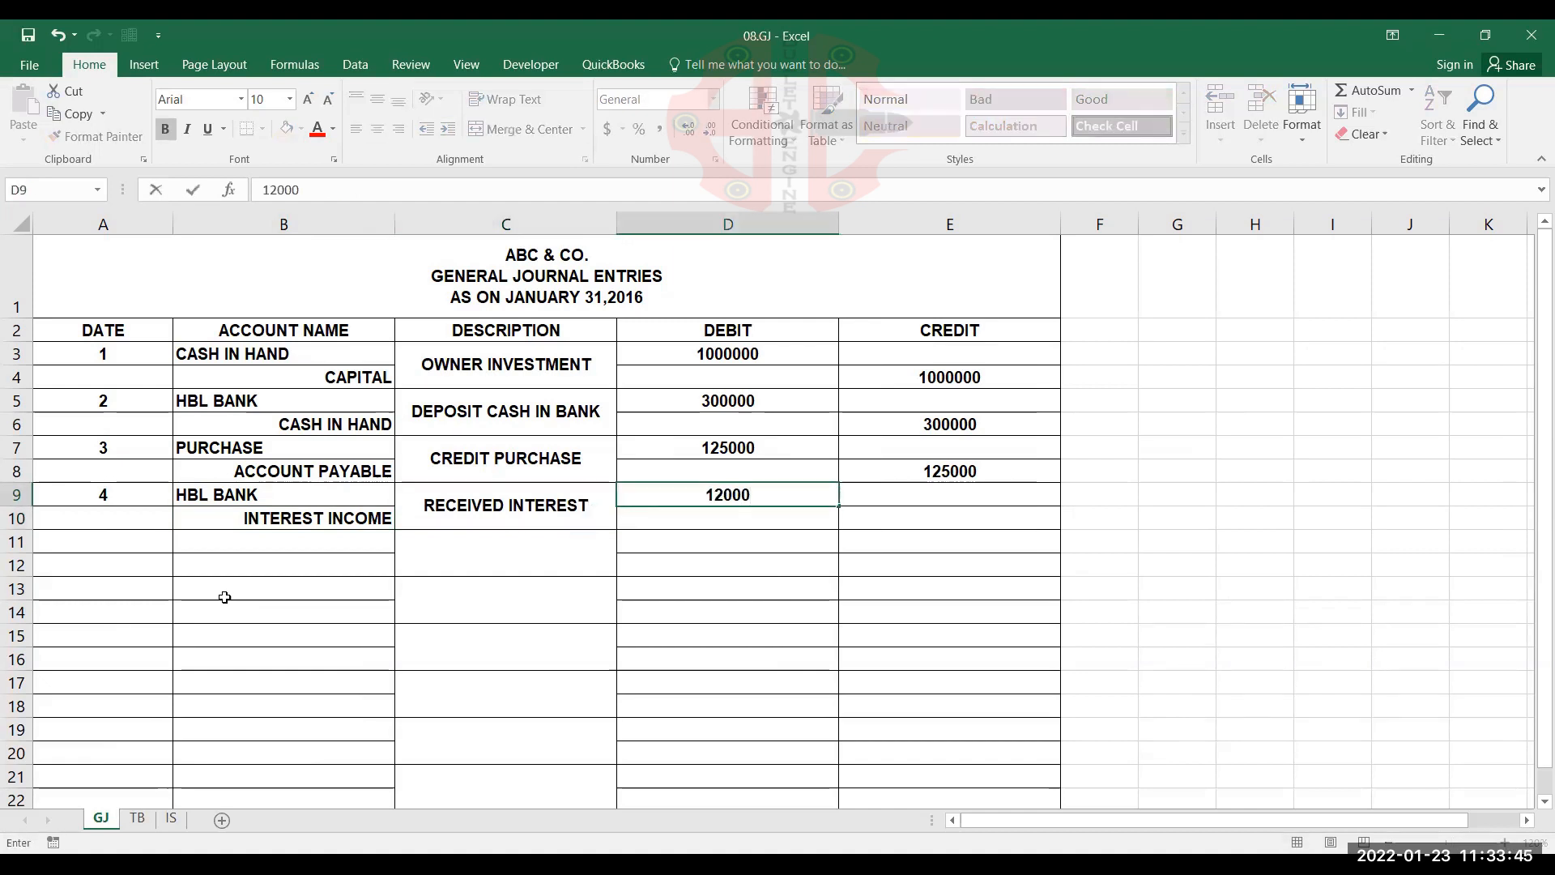
key("Tab")
key("Down")
type("12000")
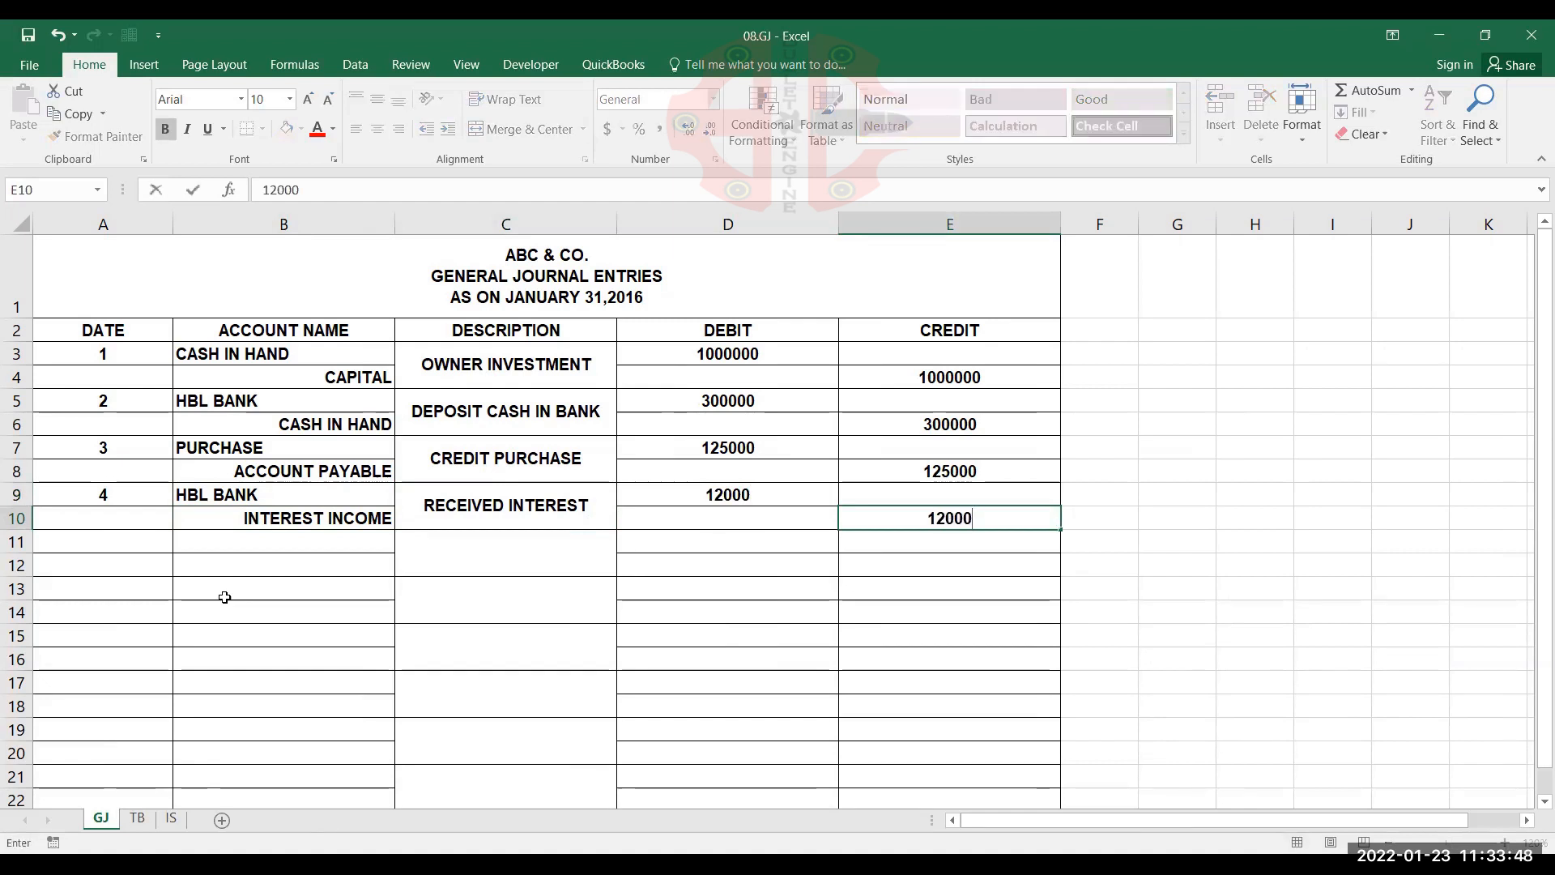
key("Return")
Start the fifth journal entry in row 11 with date 5, SALARIES EXPENSE in B11 and CASH IN HAND in B12, checking the TB transaction list
key("Home")
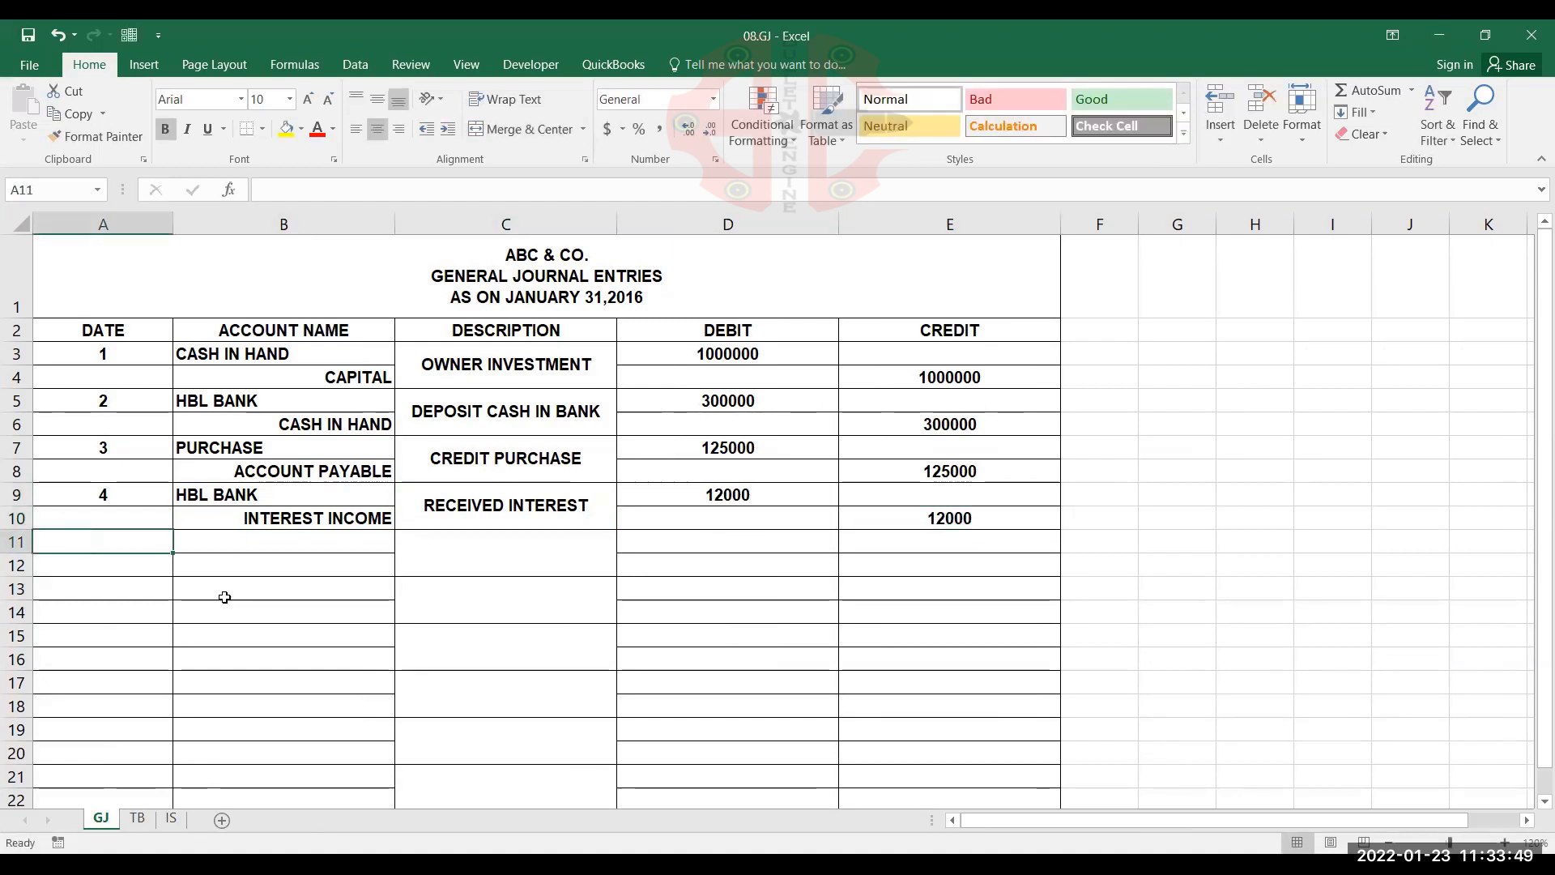
type("5")
key("Tab")
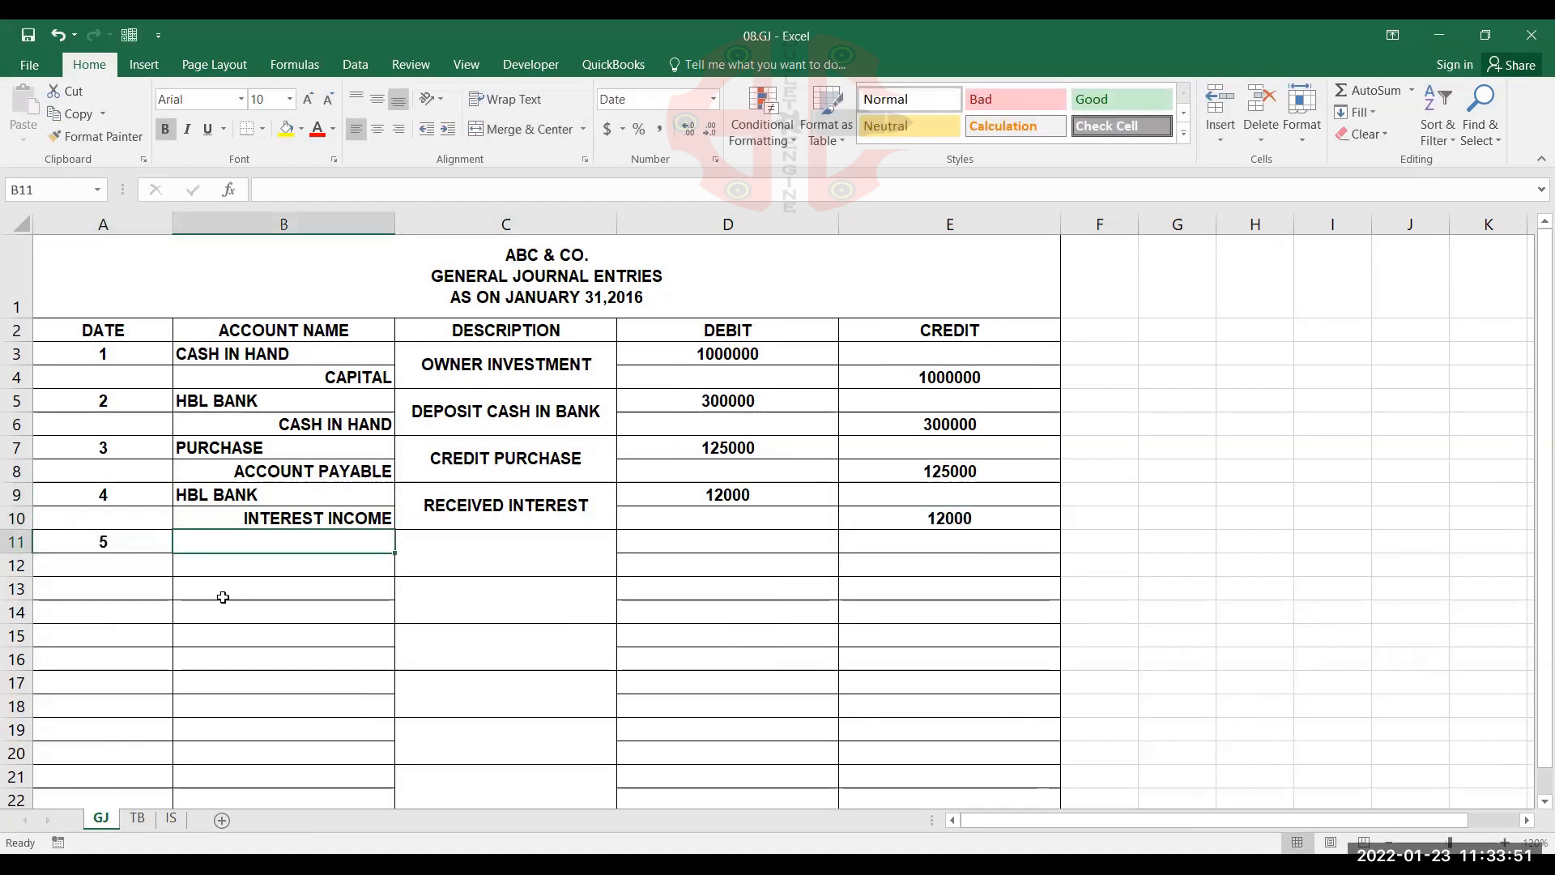
left_click(137, 818)
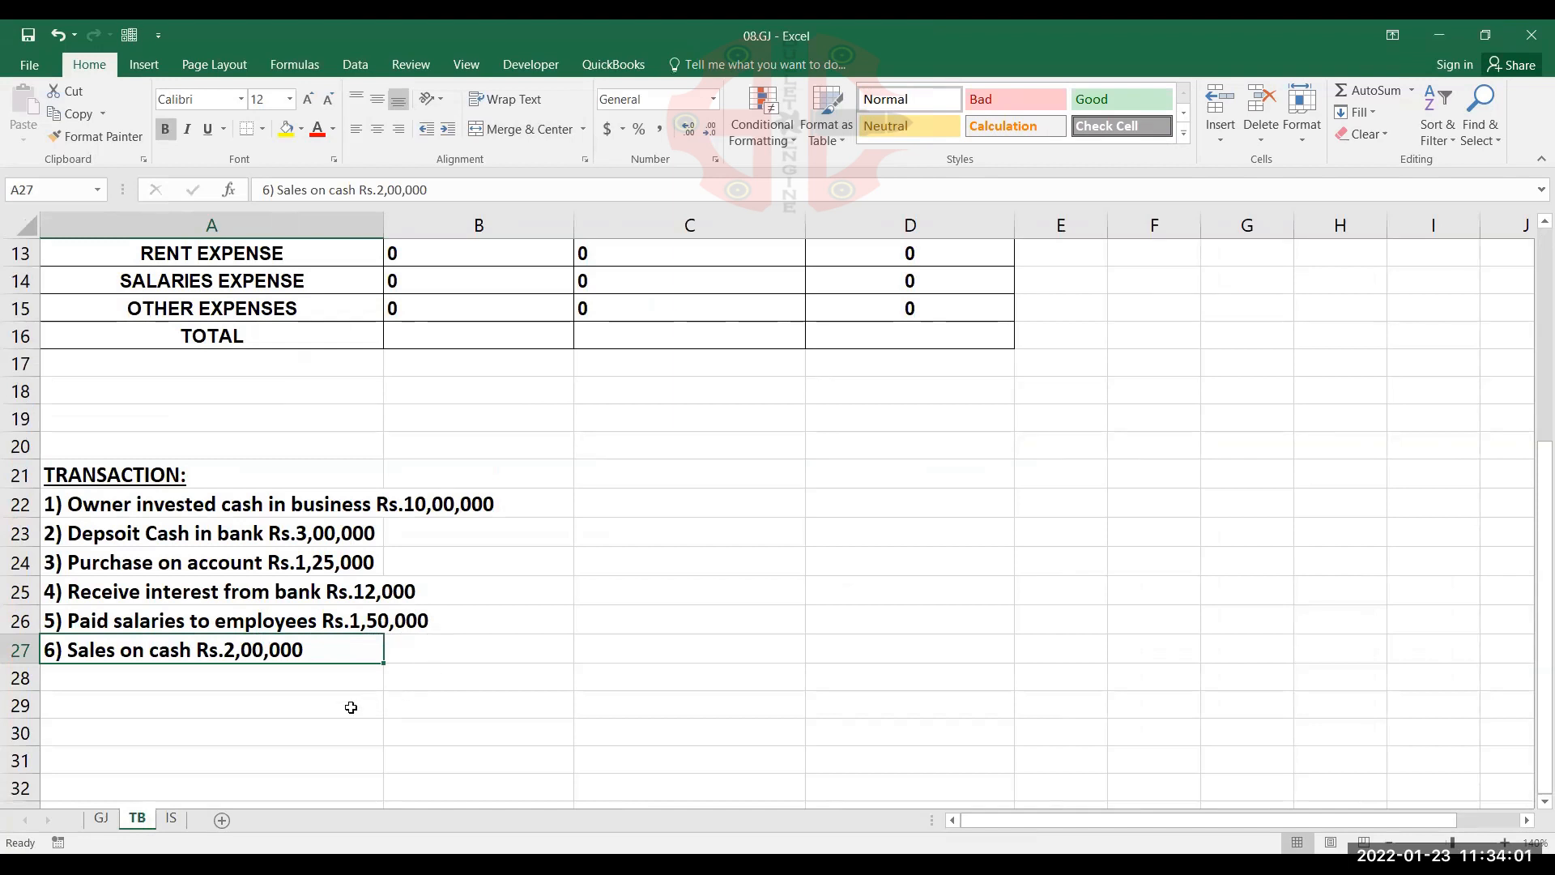
left_click(102, 818)
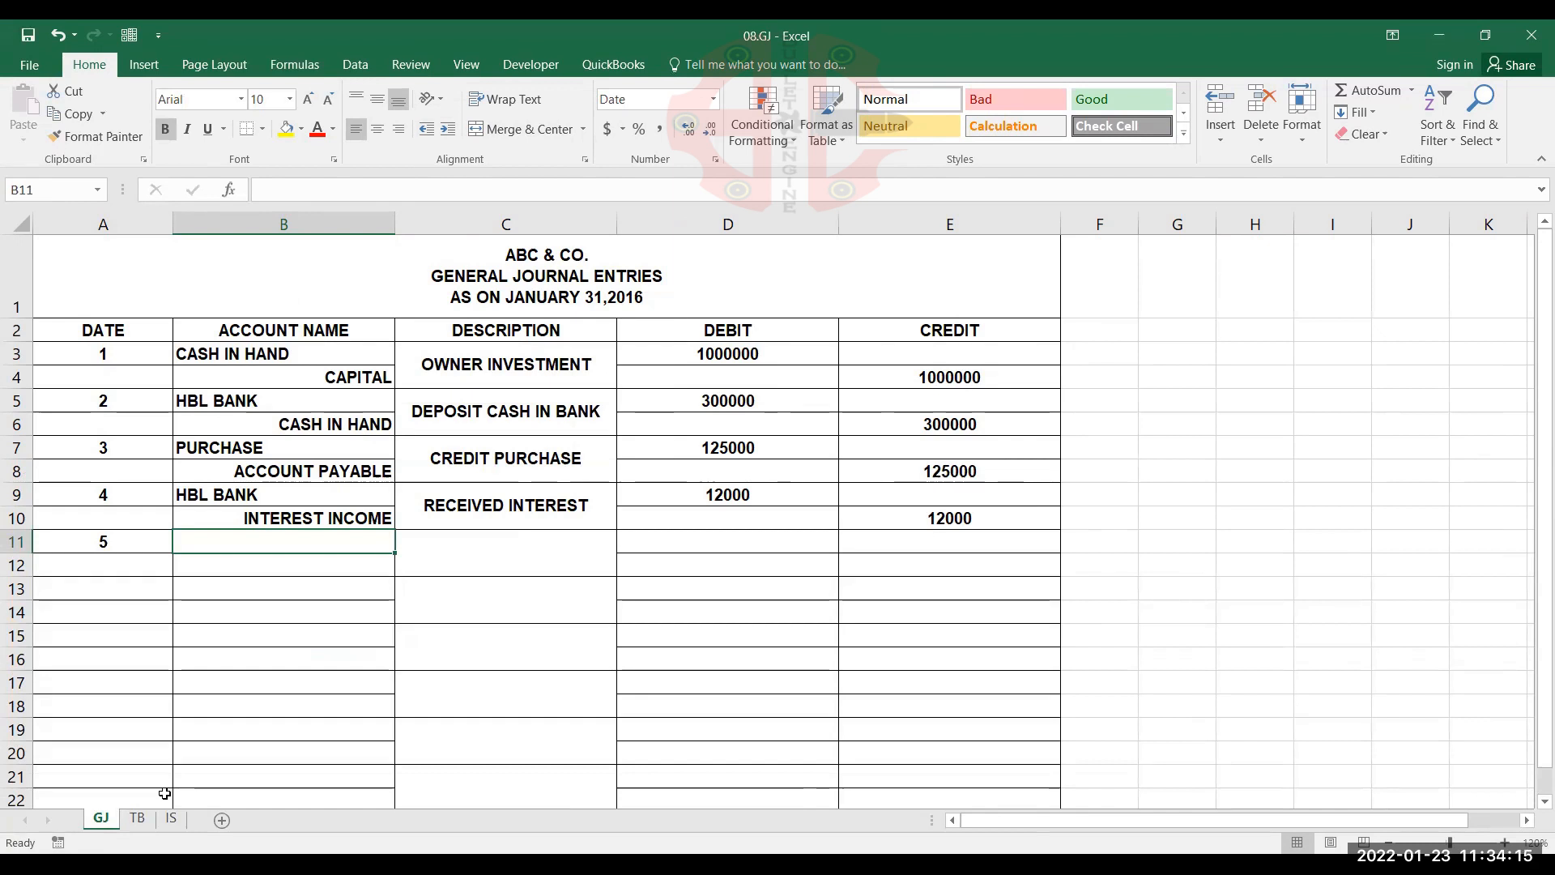
type("SALA")
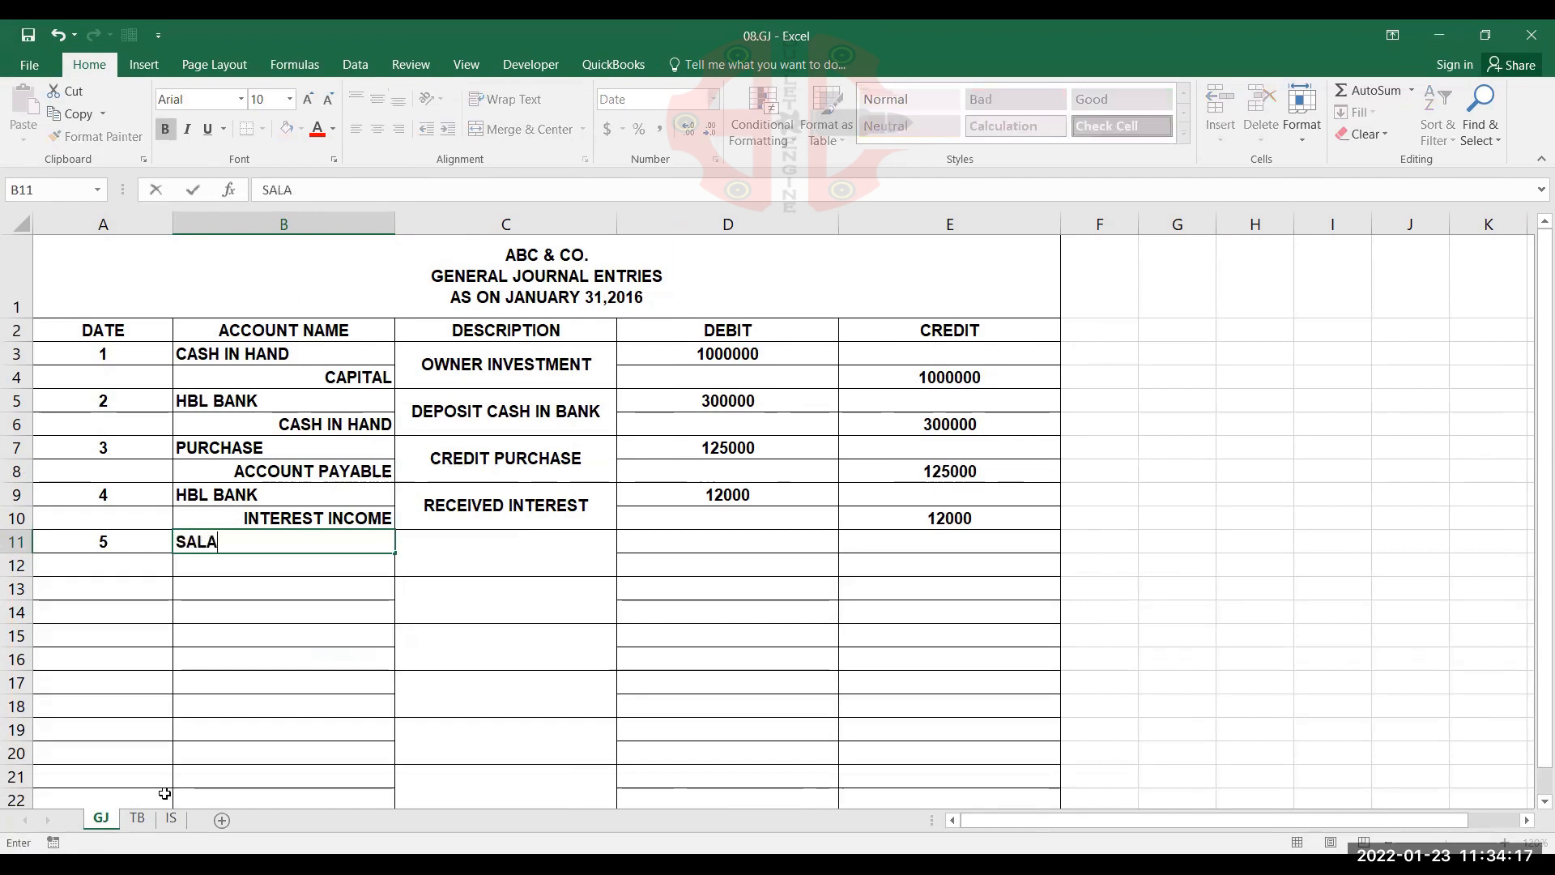
type("RIES EXPE")
type("NSE")
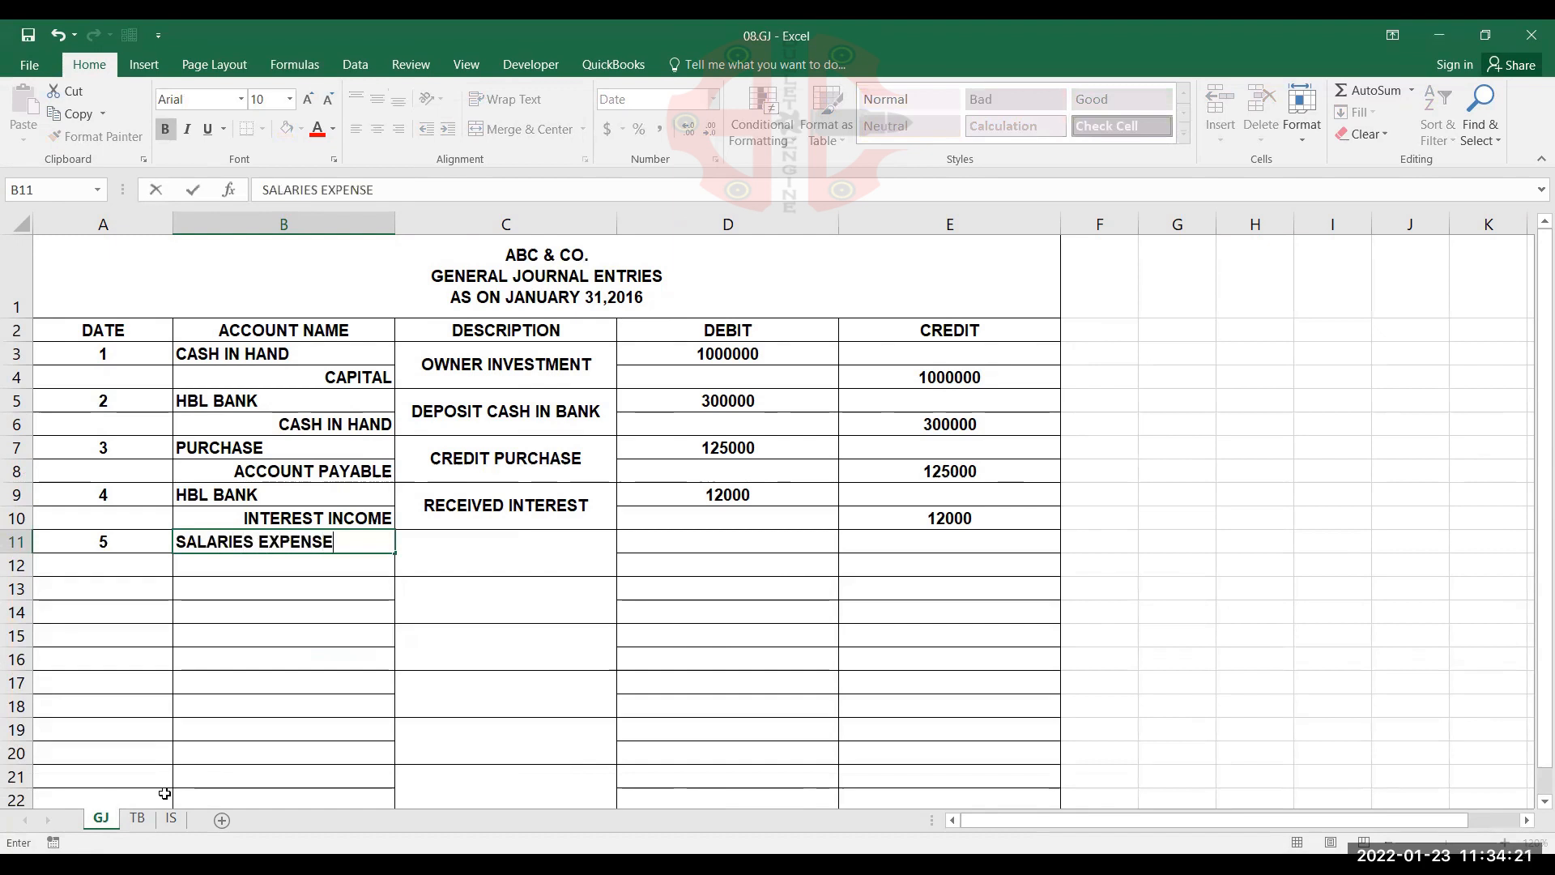
key("Return")
type("CASH IN HAND")
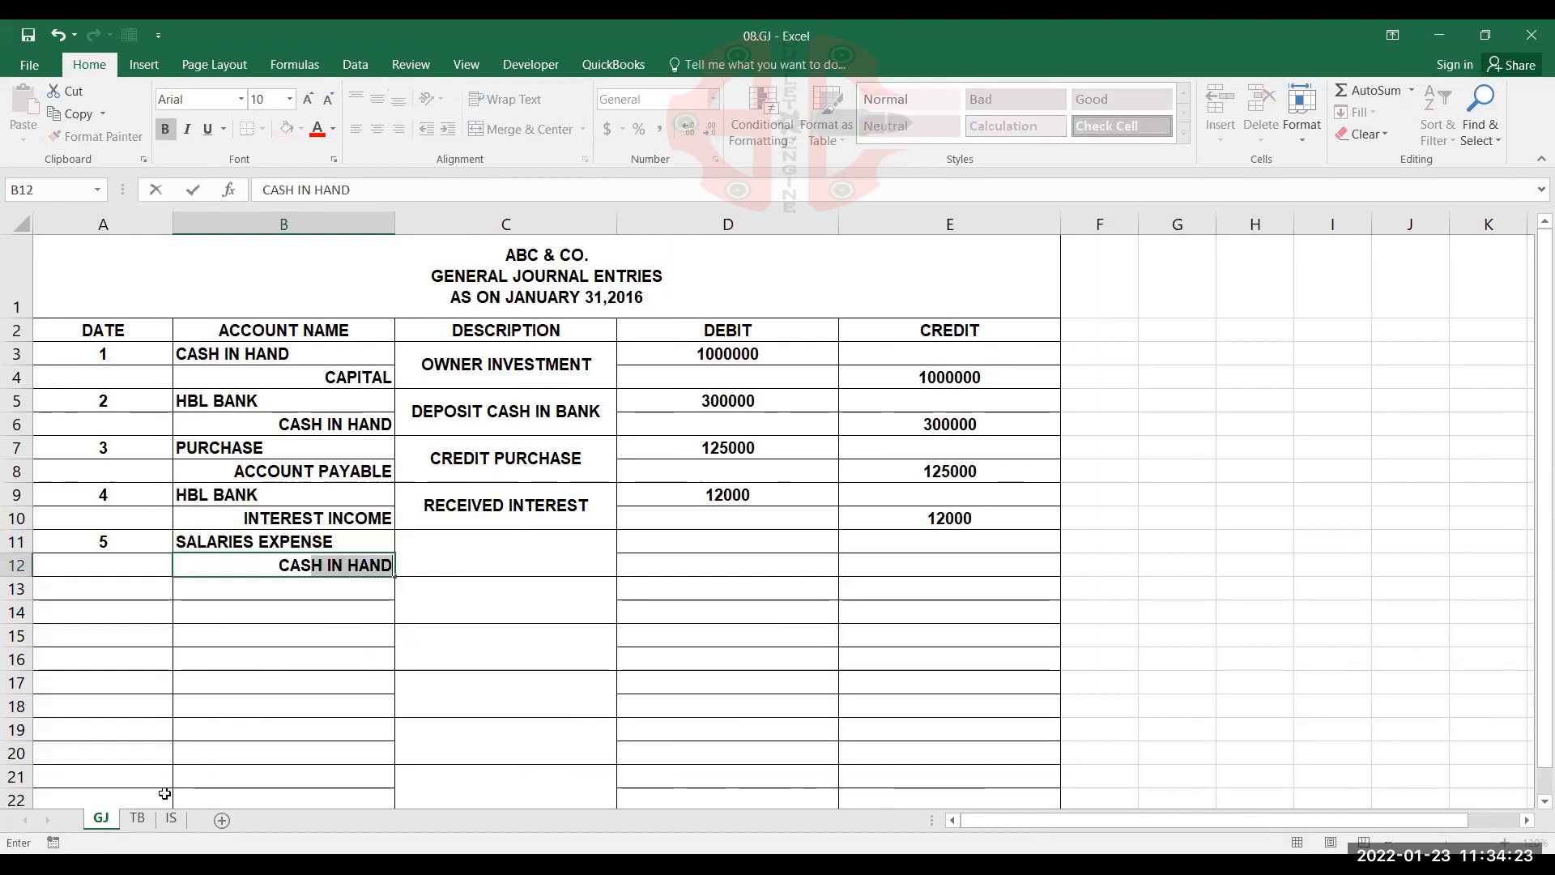
key("Tab")
Enter PAID SALARIES as the fifth entry's description in the merged cell C11
key("shift+Up")
key("alt+h")
type("mcPAI")
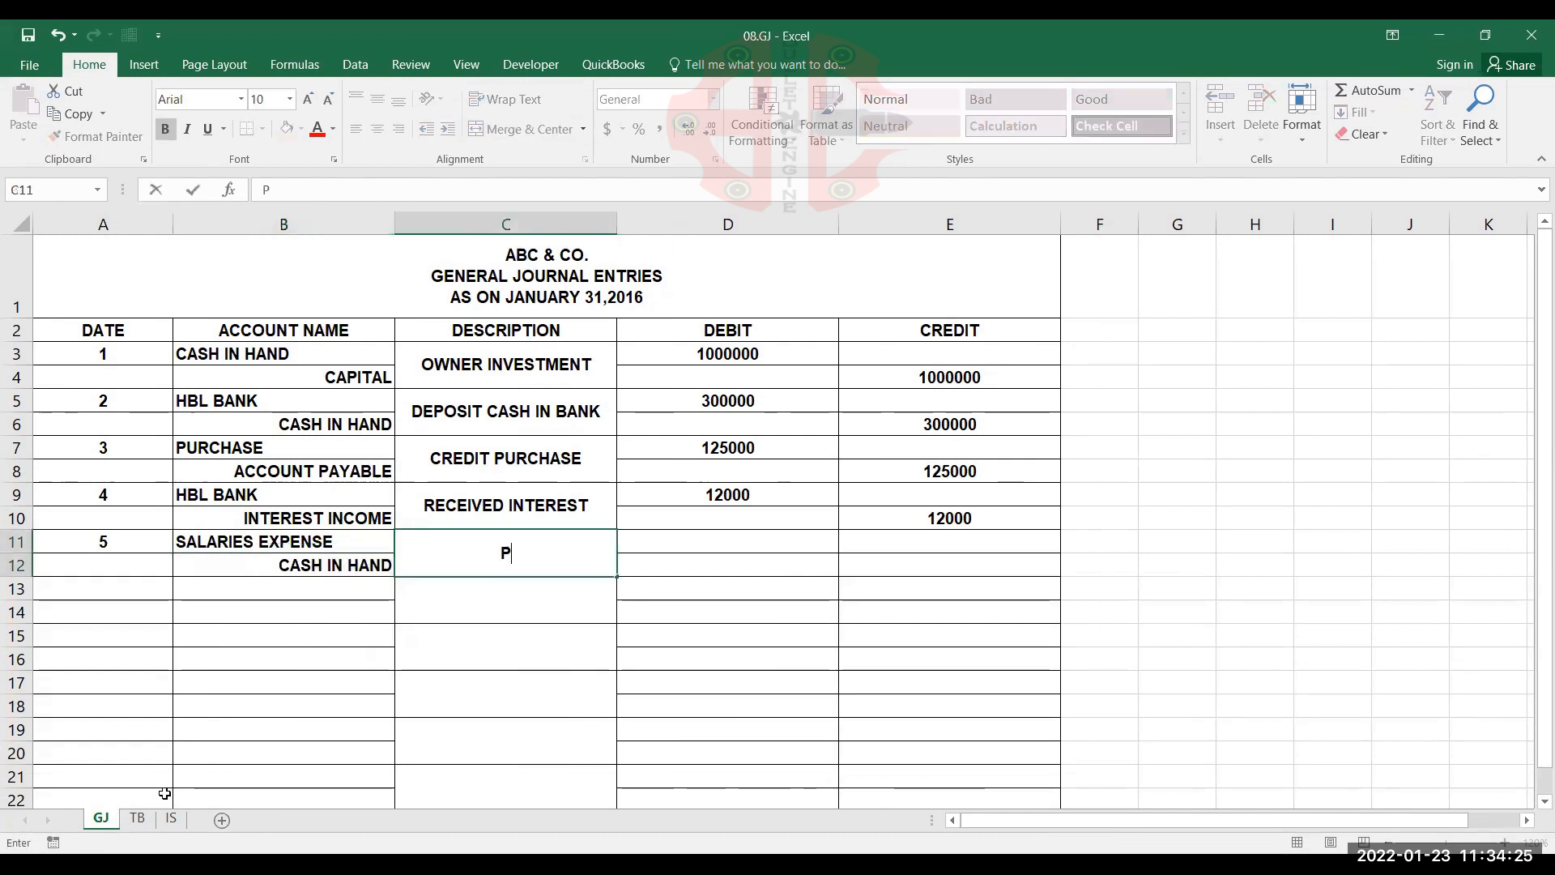
type("D ")
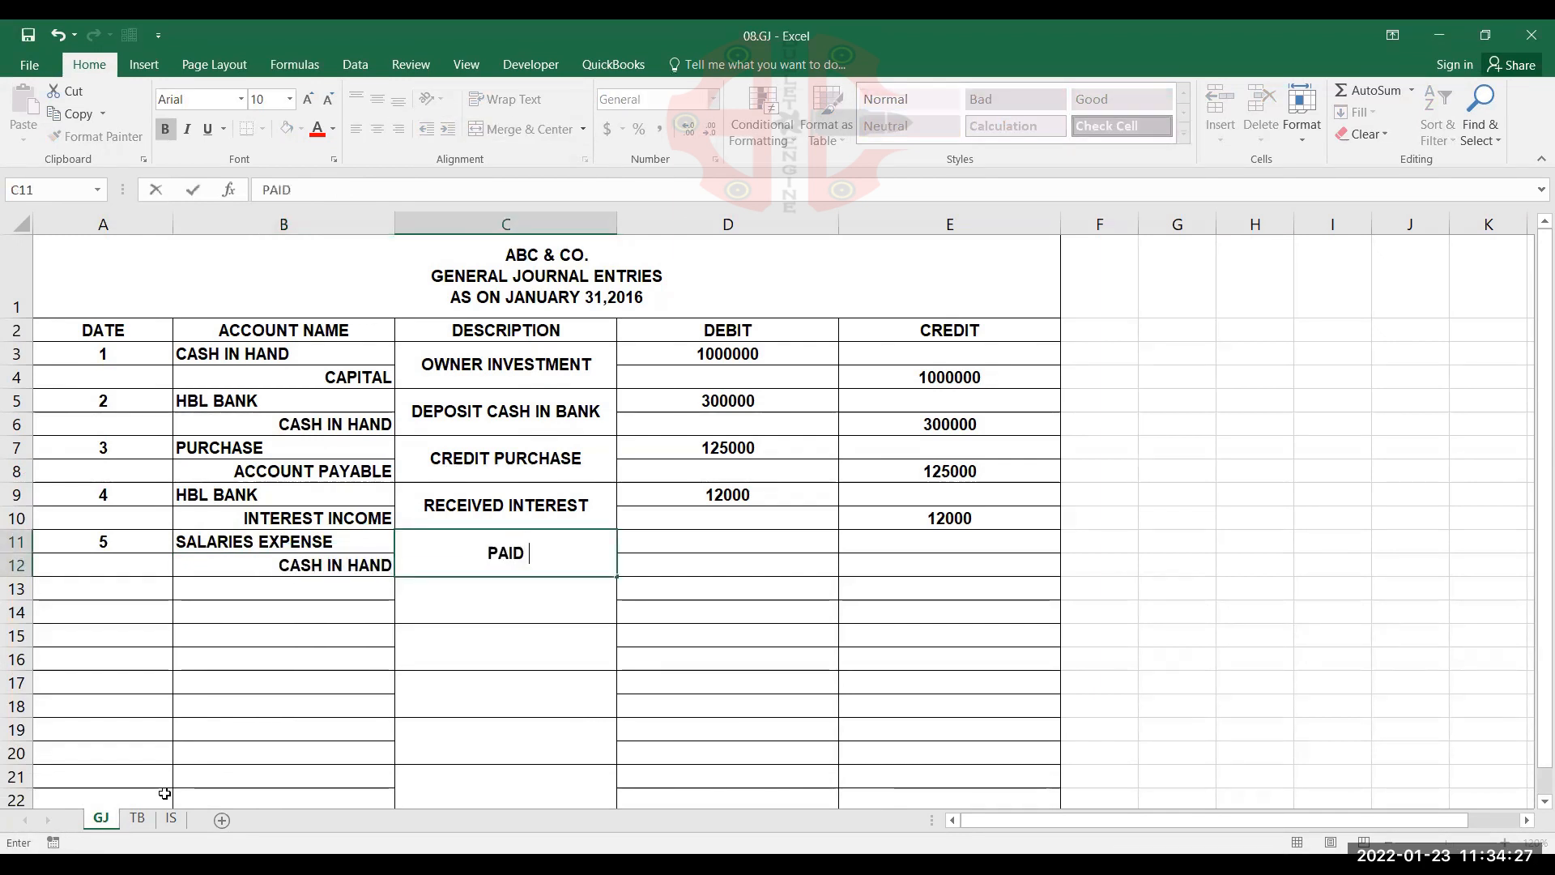
type("SALAR")
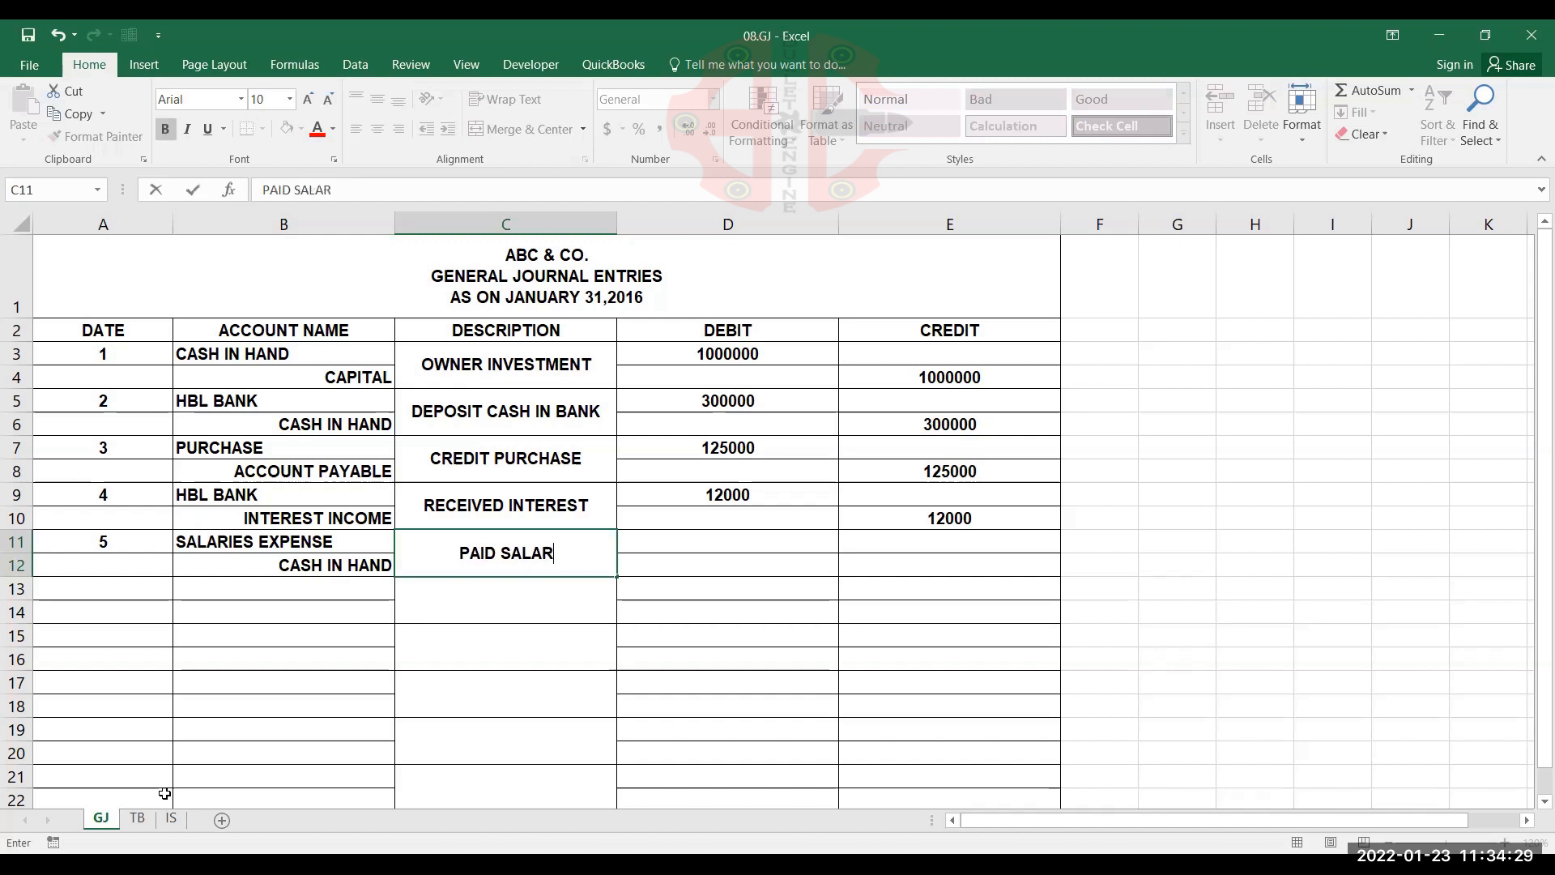
type("IES")
key("Tab")
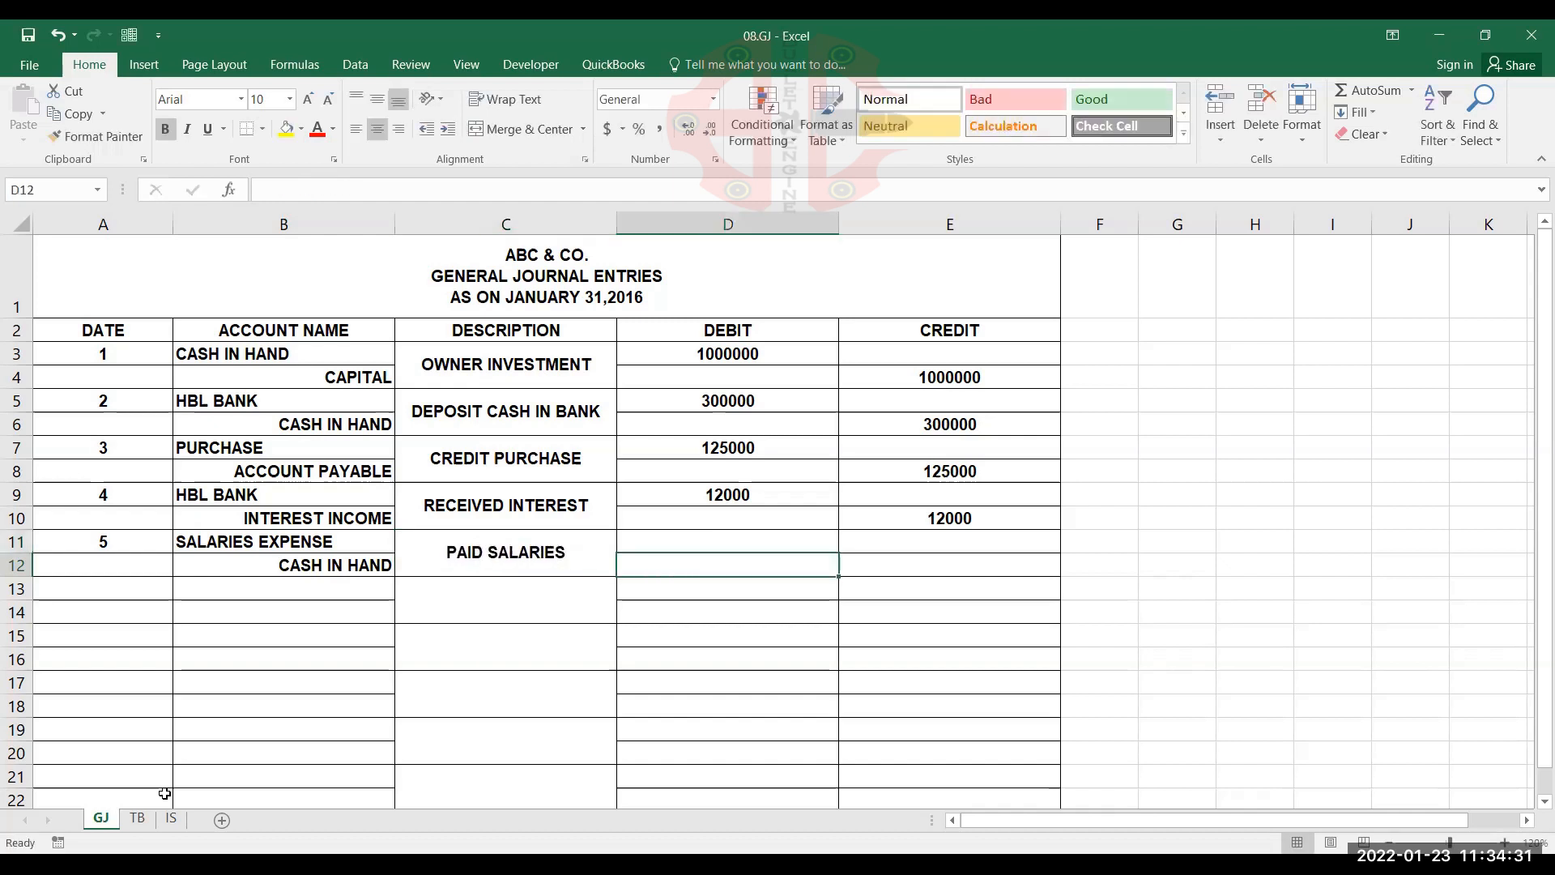
Record 150000 as the SALARIES EXPENSE debit in D11 and 150000 as the CASH IN HAND credit in E12
key("Up")
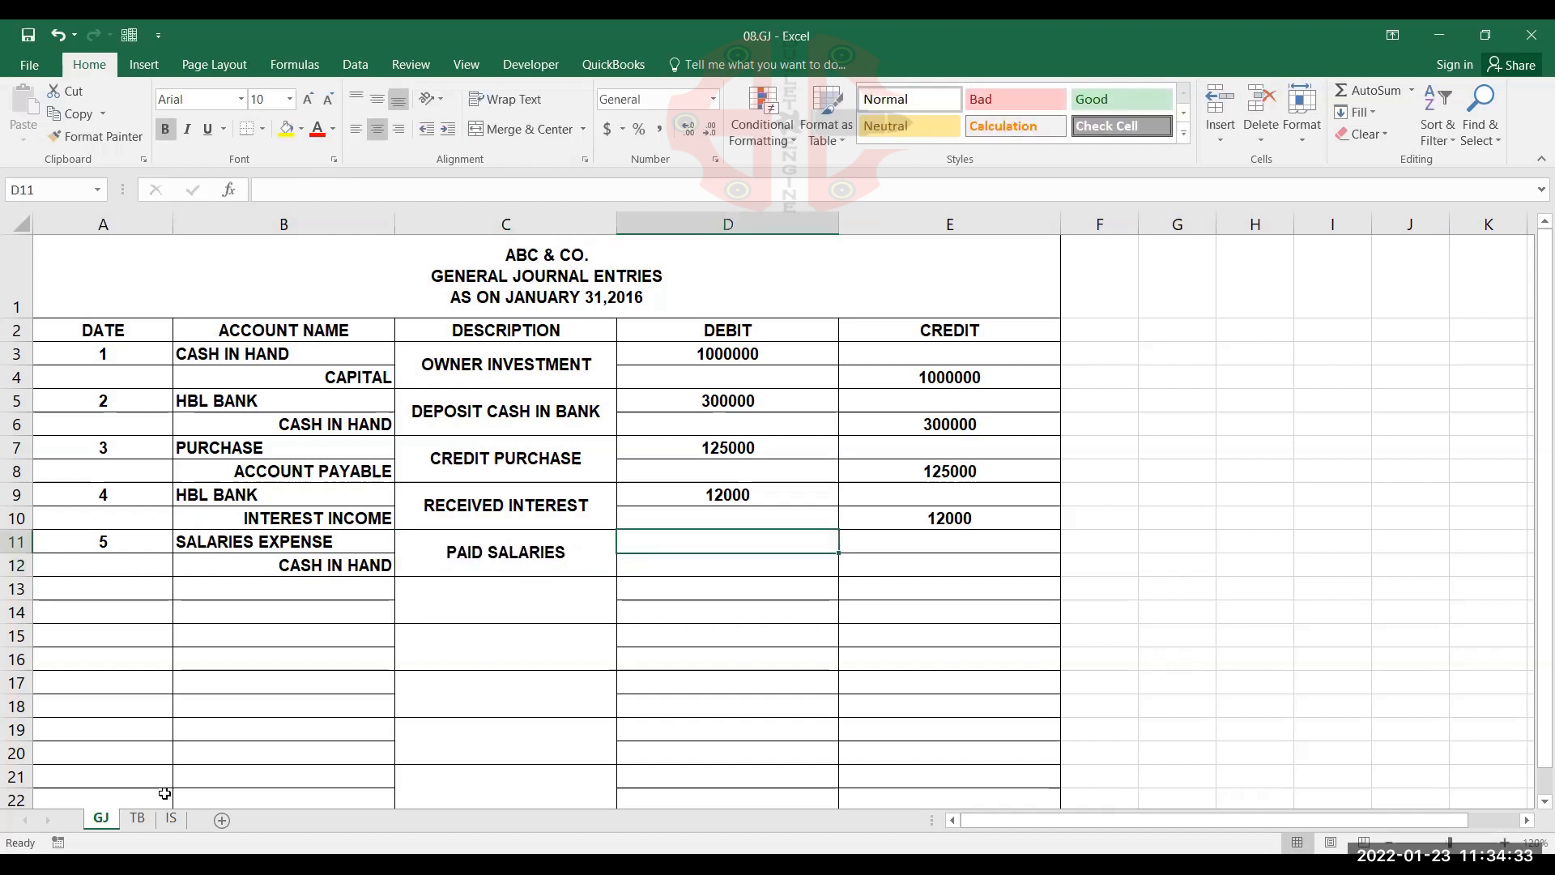
type("150")
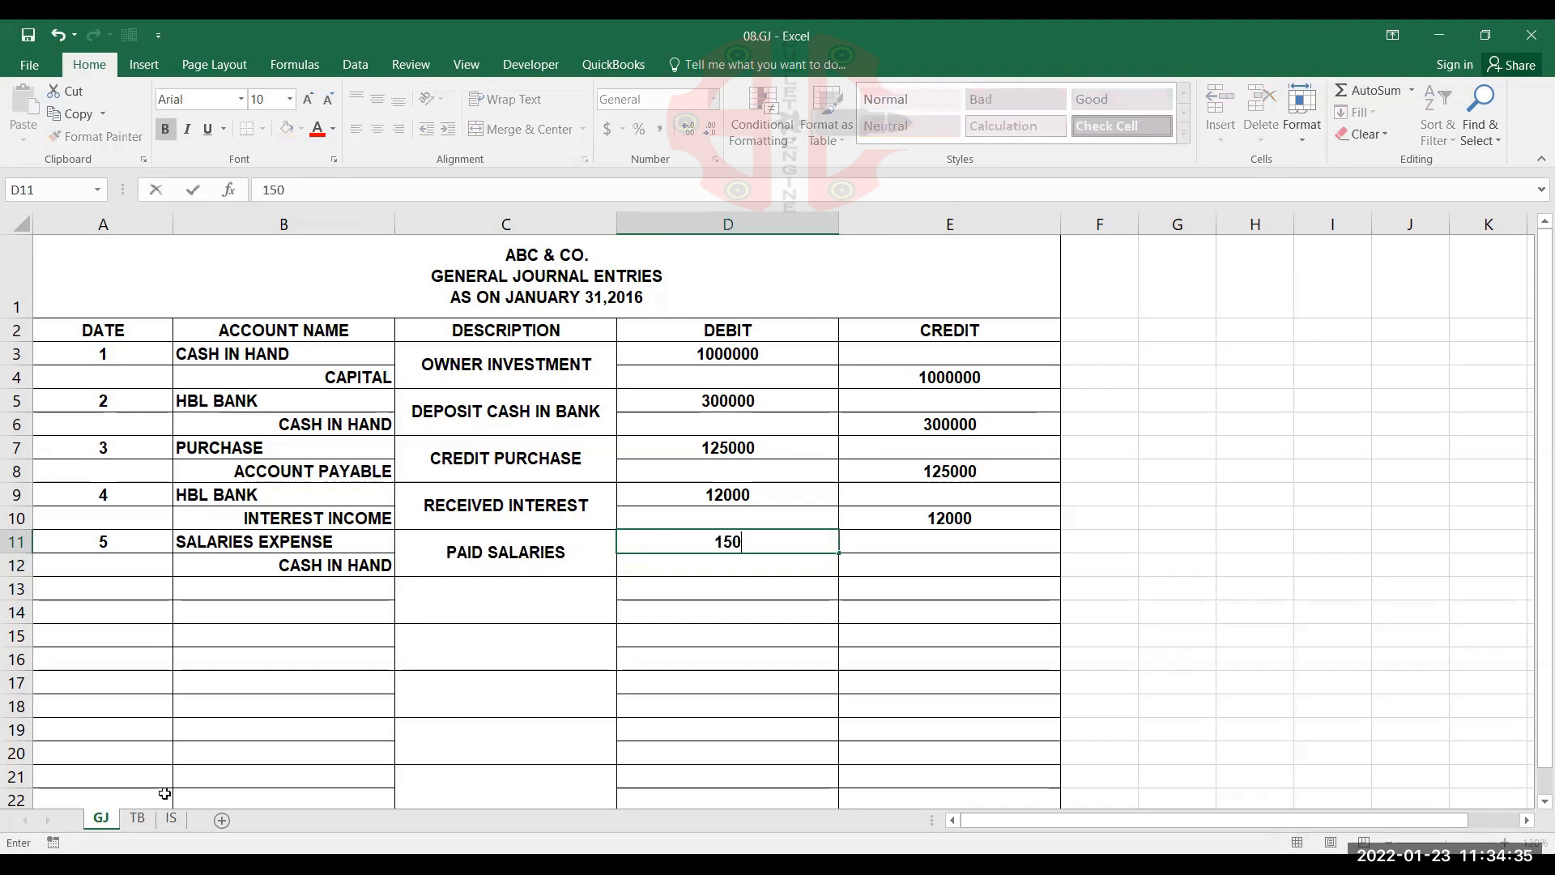
type("000")
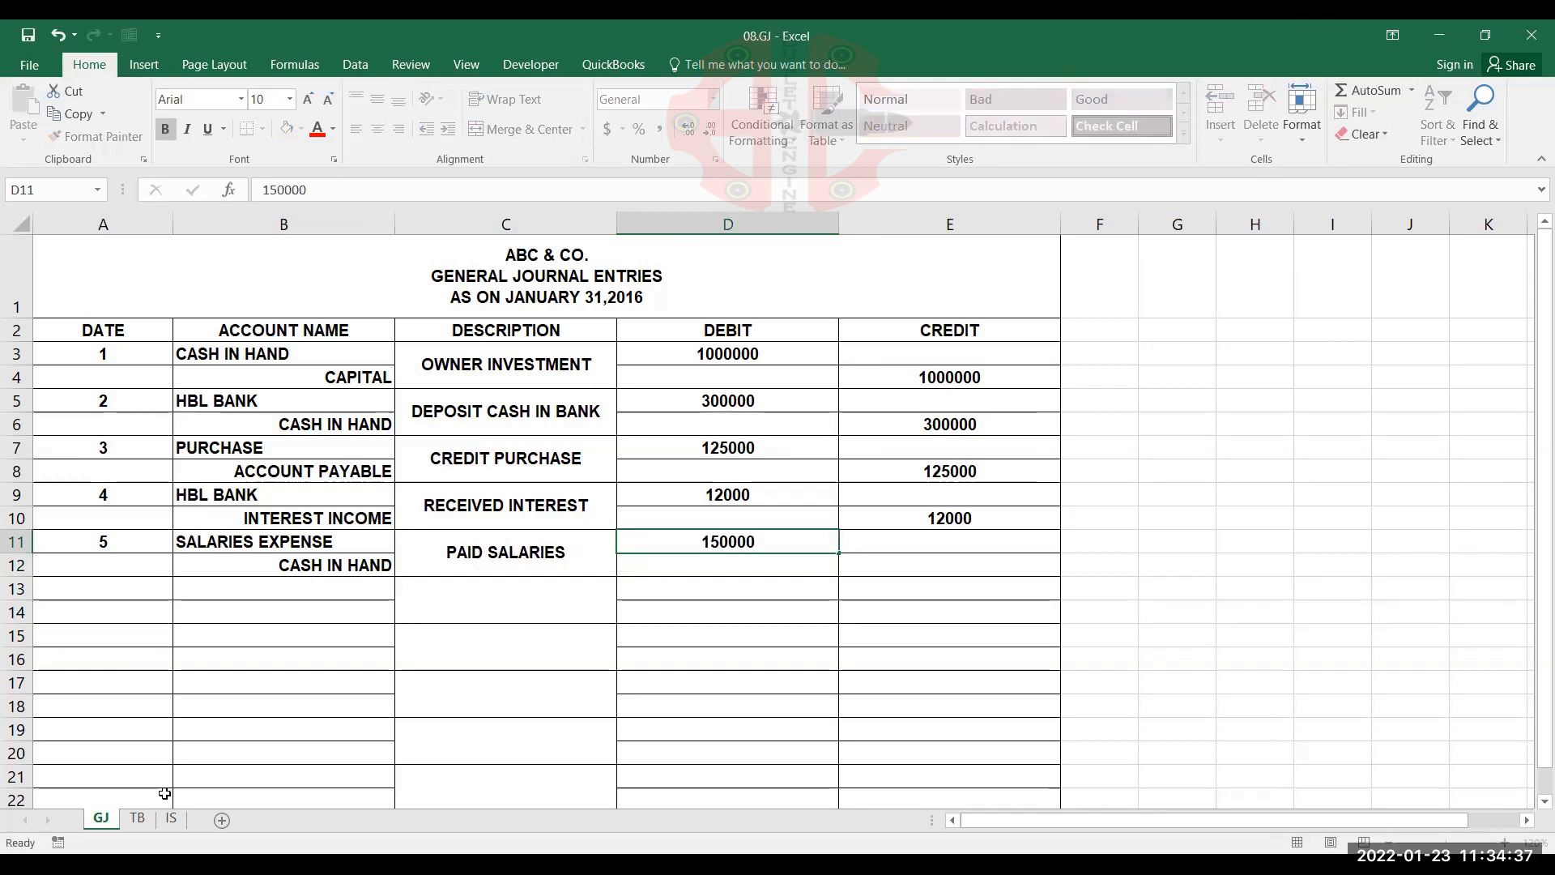
key("Page_Down")
key("Page_Up")
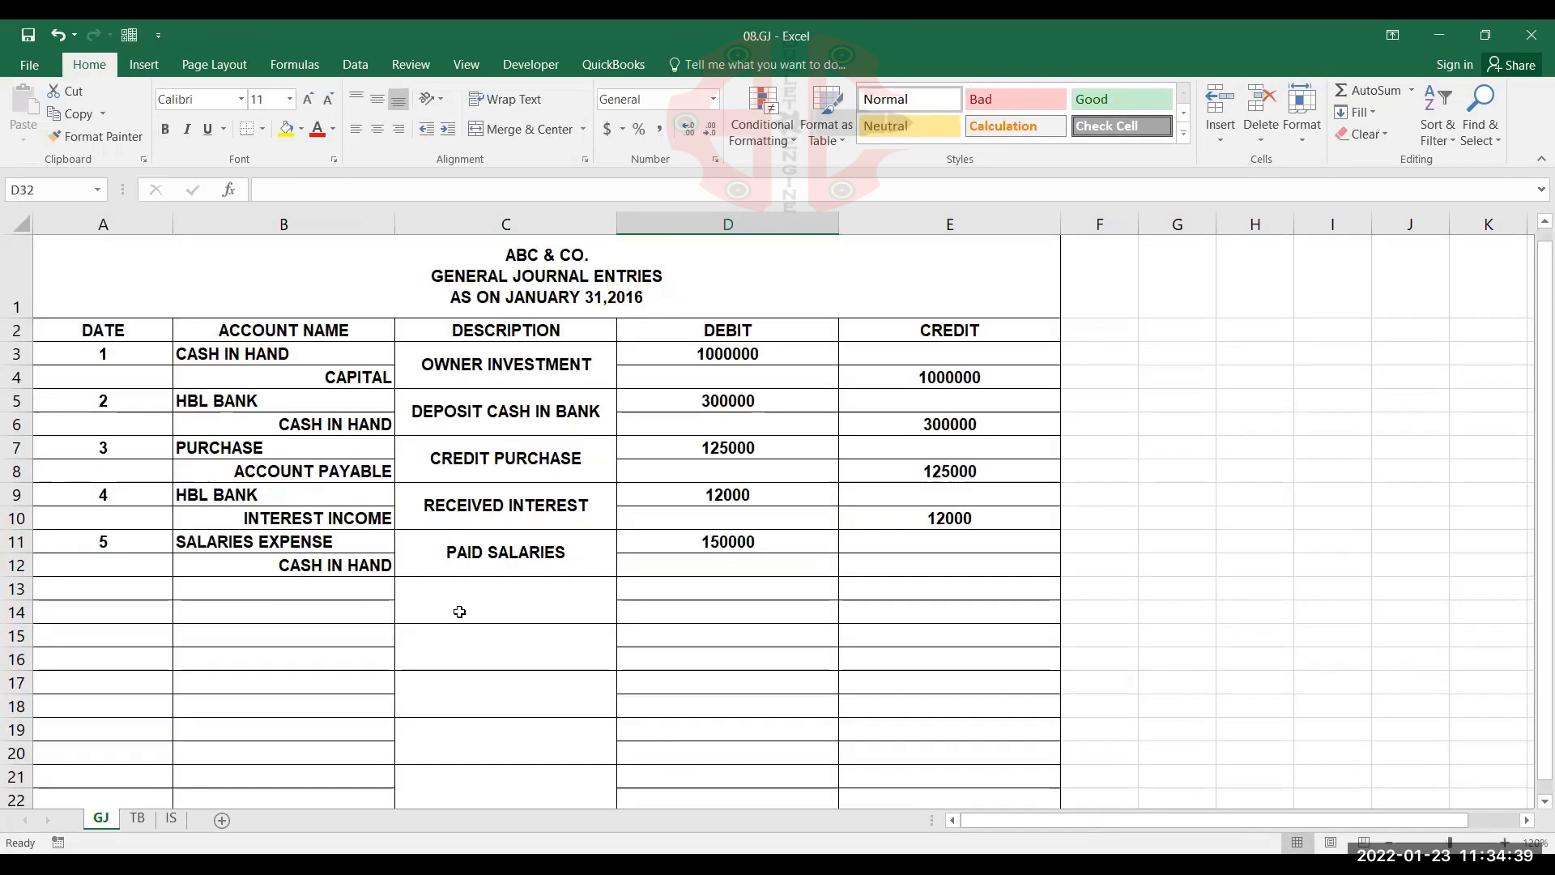
left_click(993, 569)
type("150000")
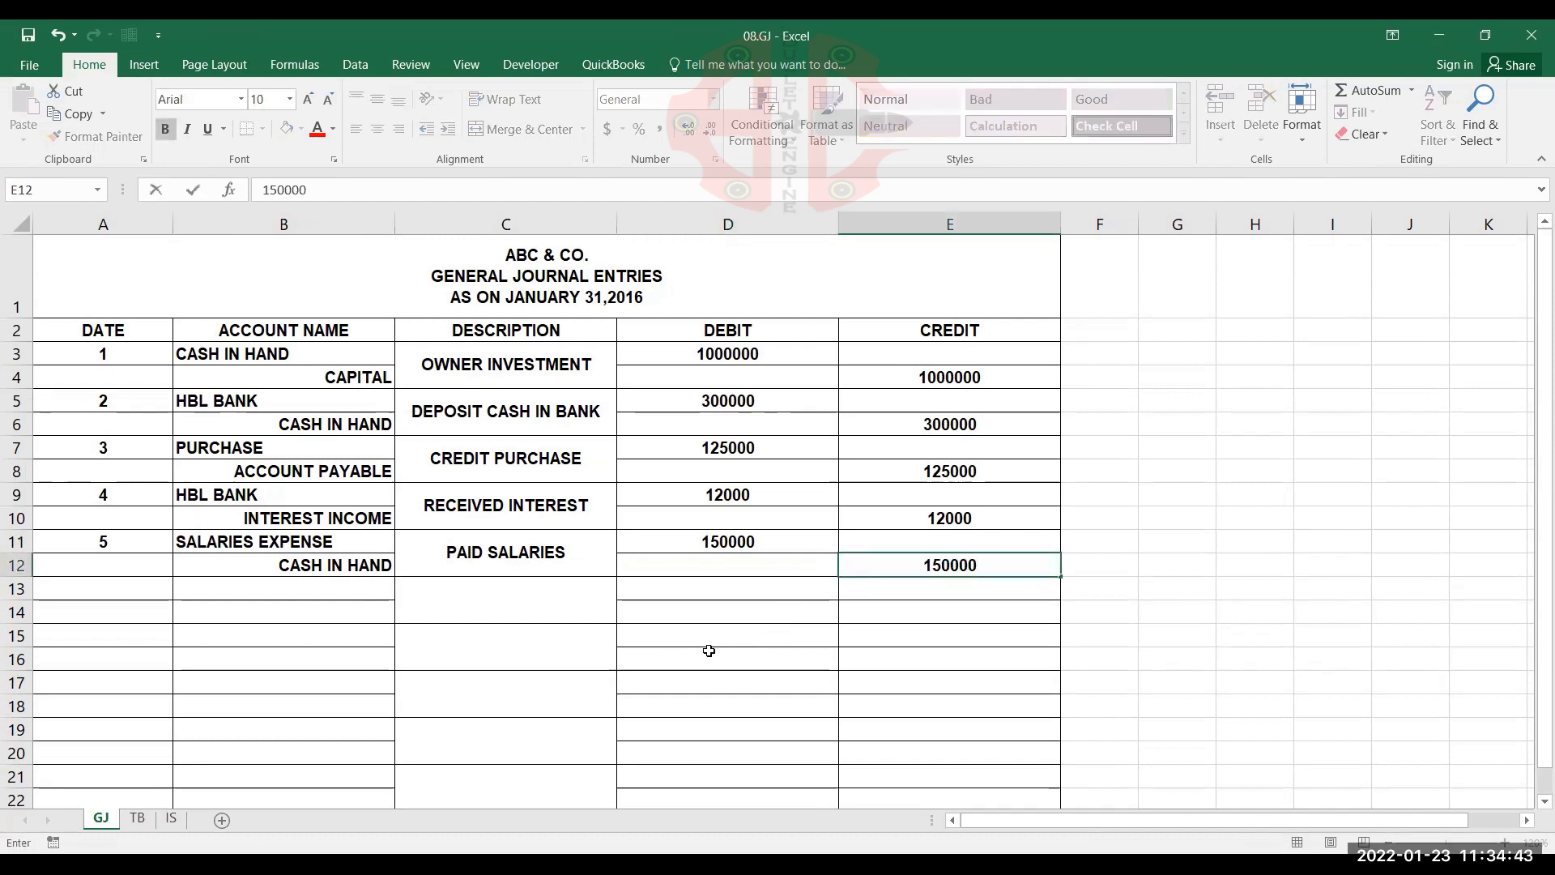
key("Return")
Start the sixth journal entry in row 13 with date 6, CASH IN HAND in B13 and SALE in B14, checking the TB transaction list
key("Home")
type("6")
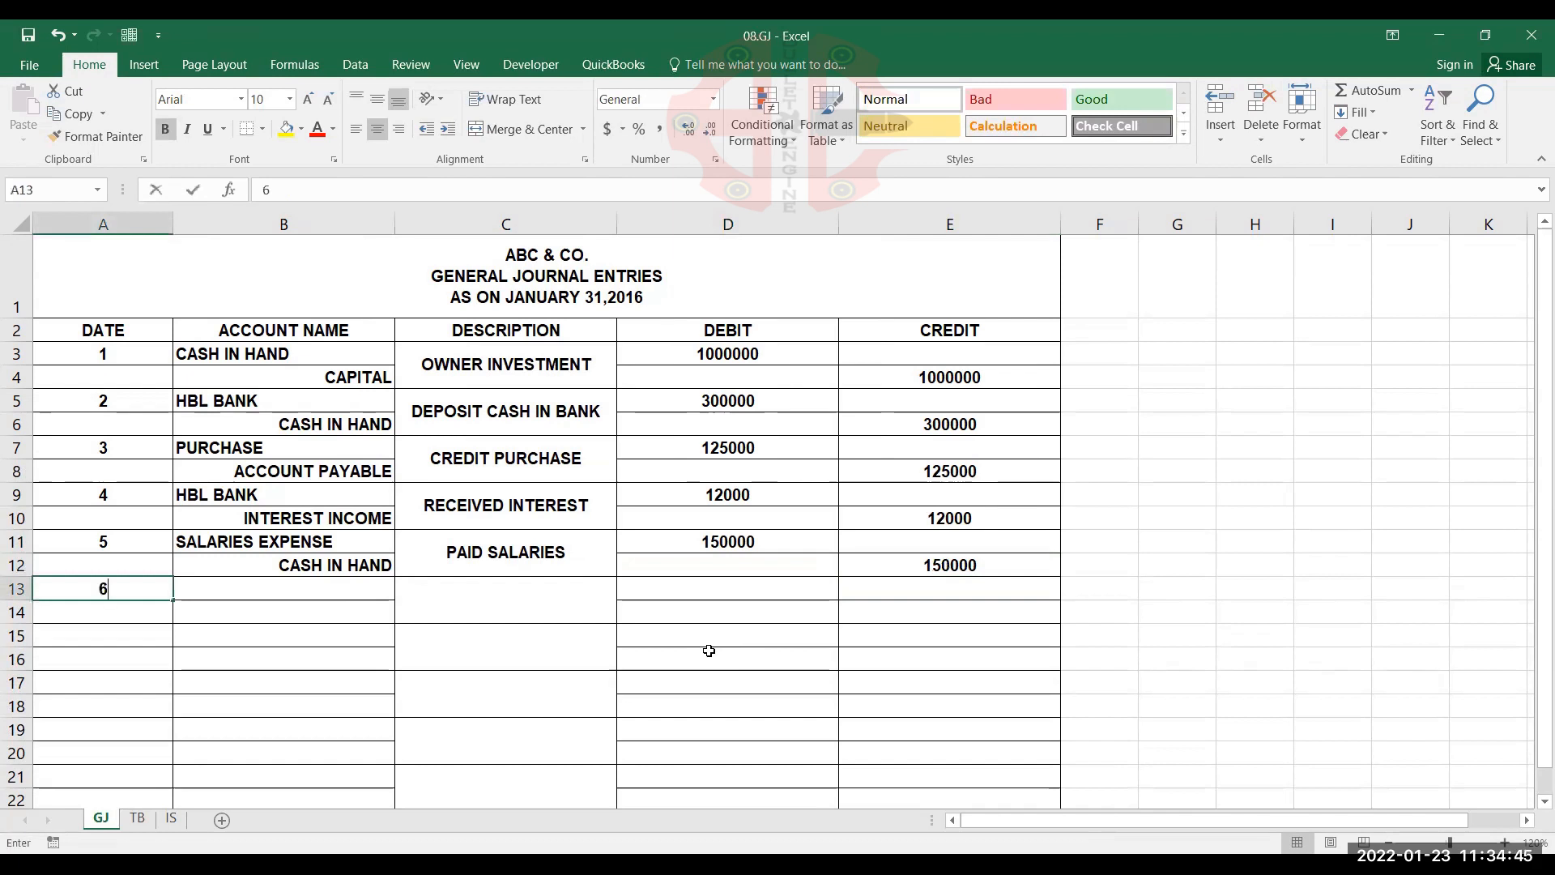
key("Tab")
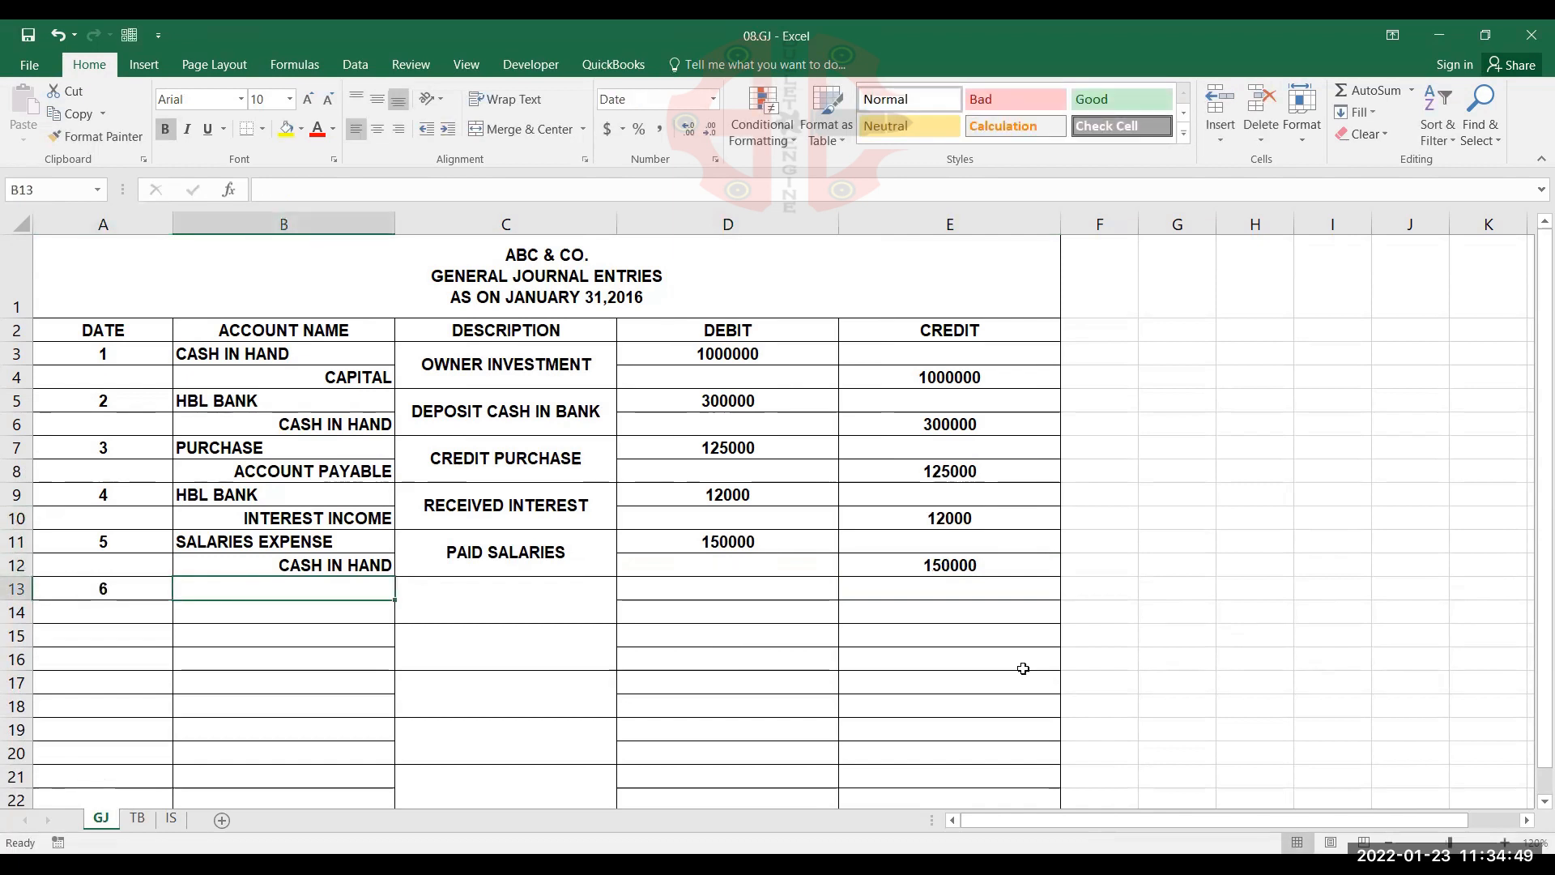
left_click(137, 819)
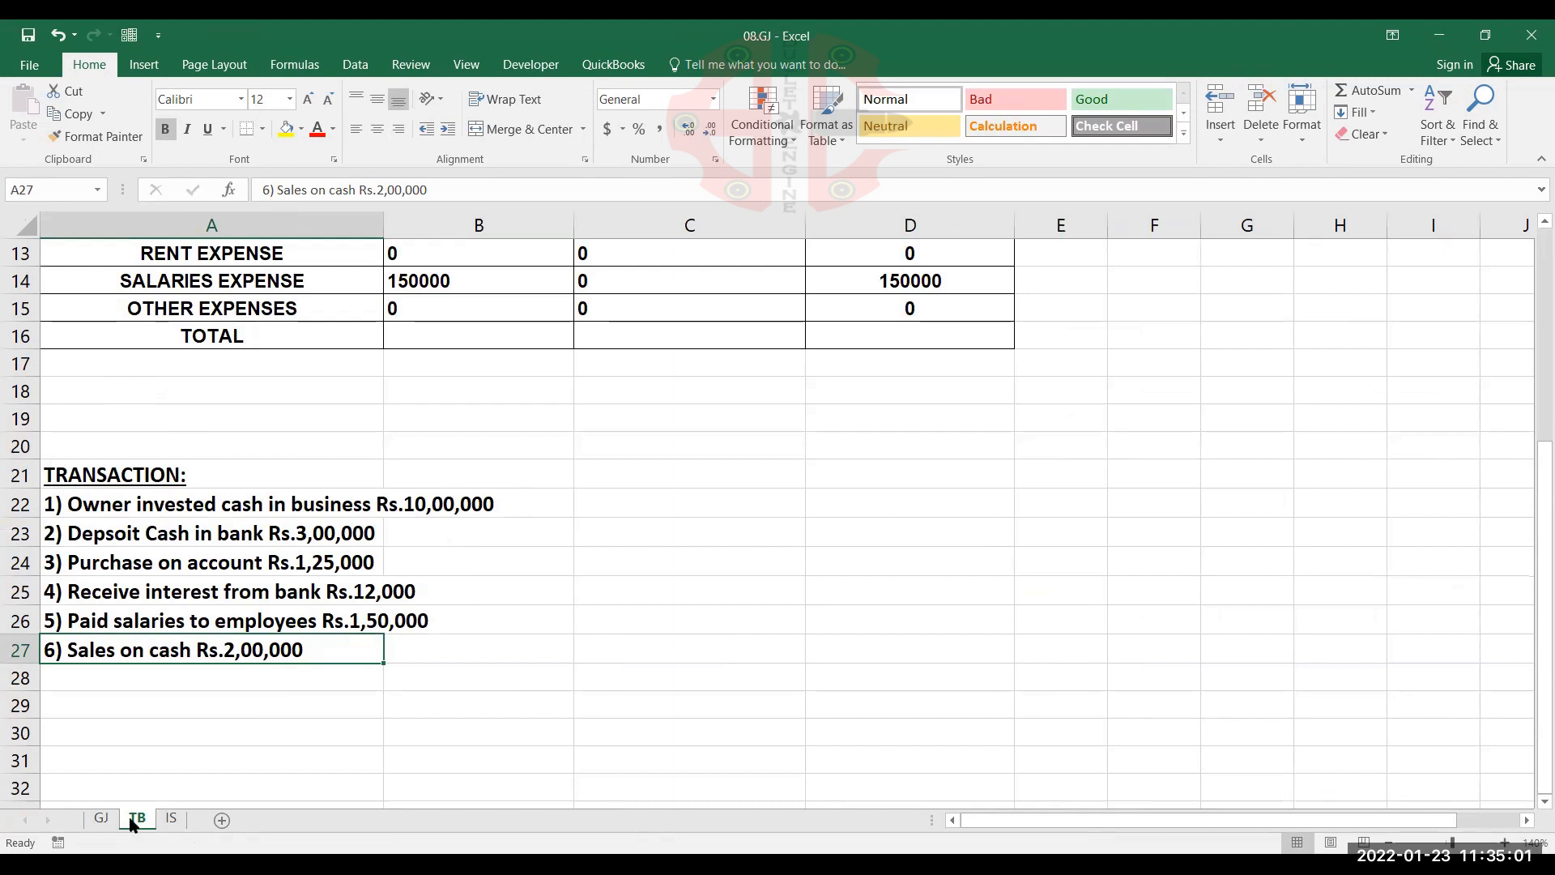
left_click(101, 817)
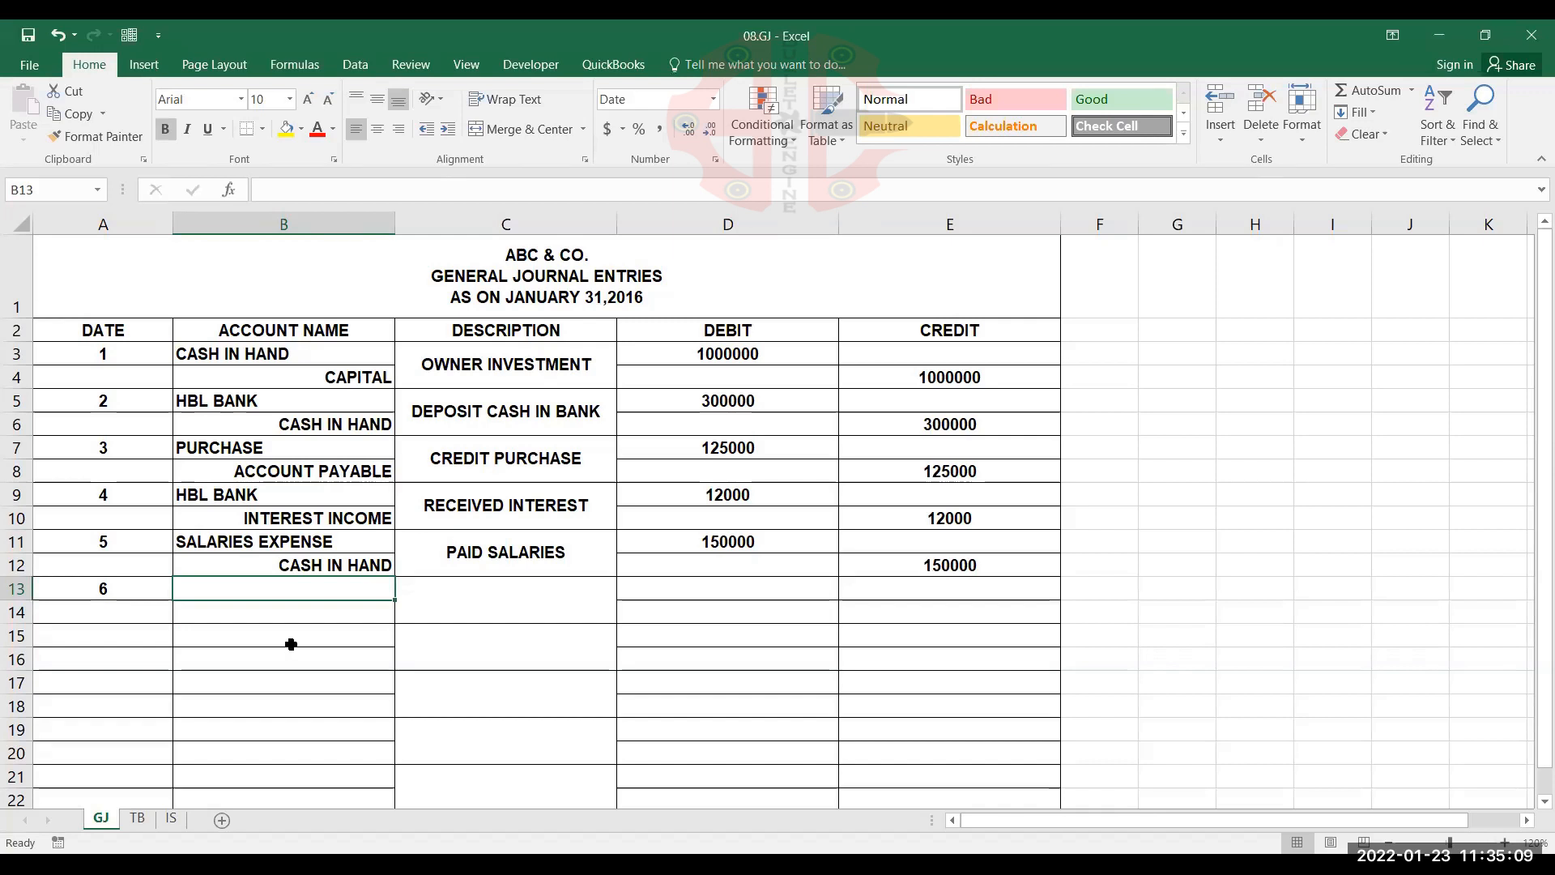
type("CASH IN HAND")
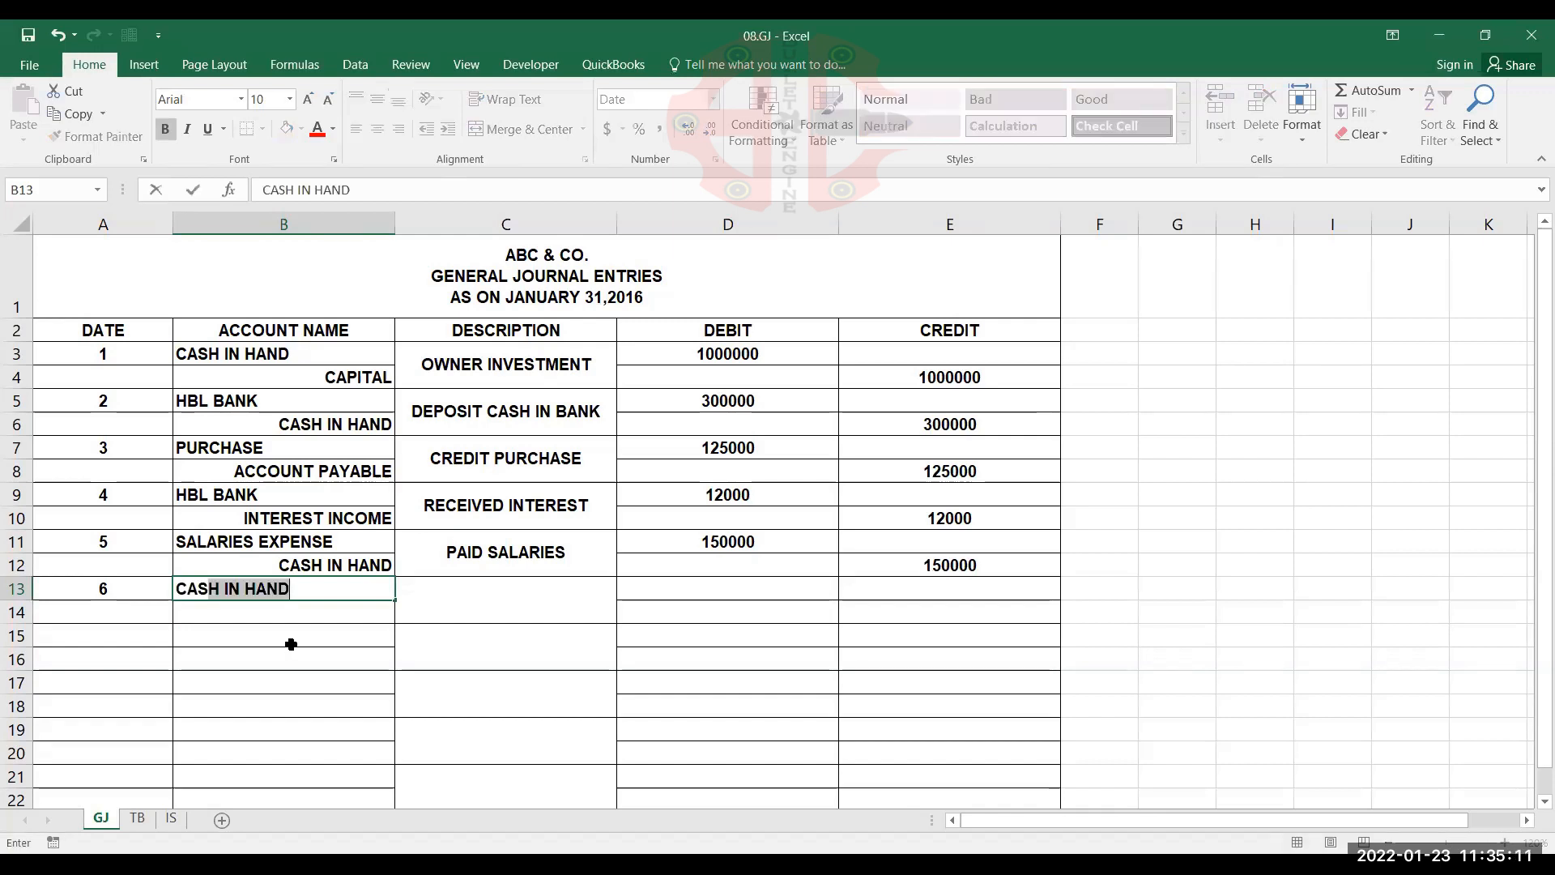
key("Return")
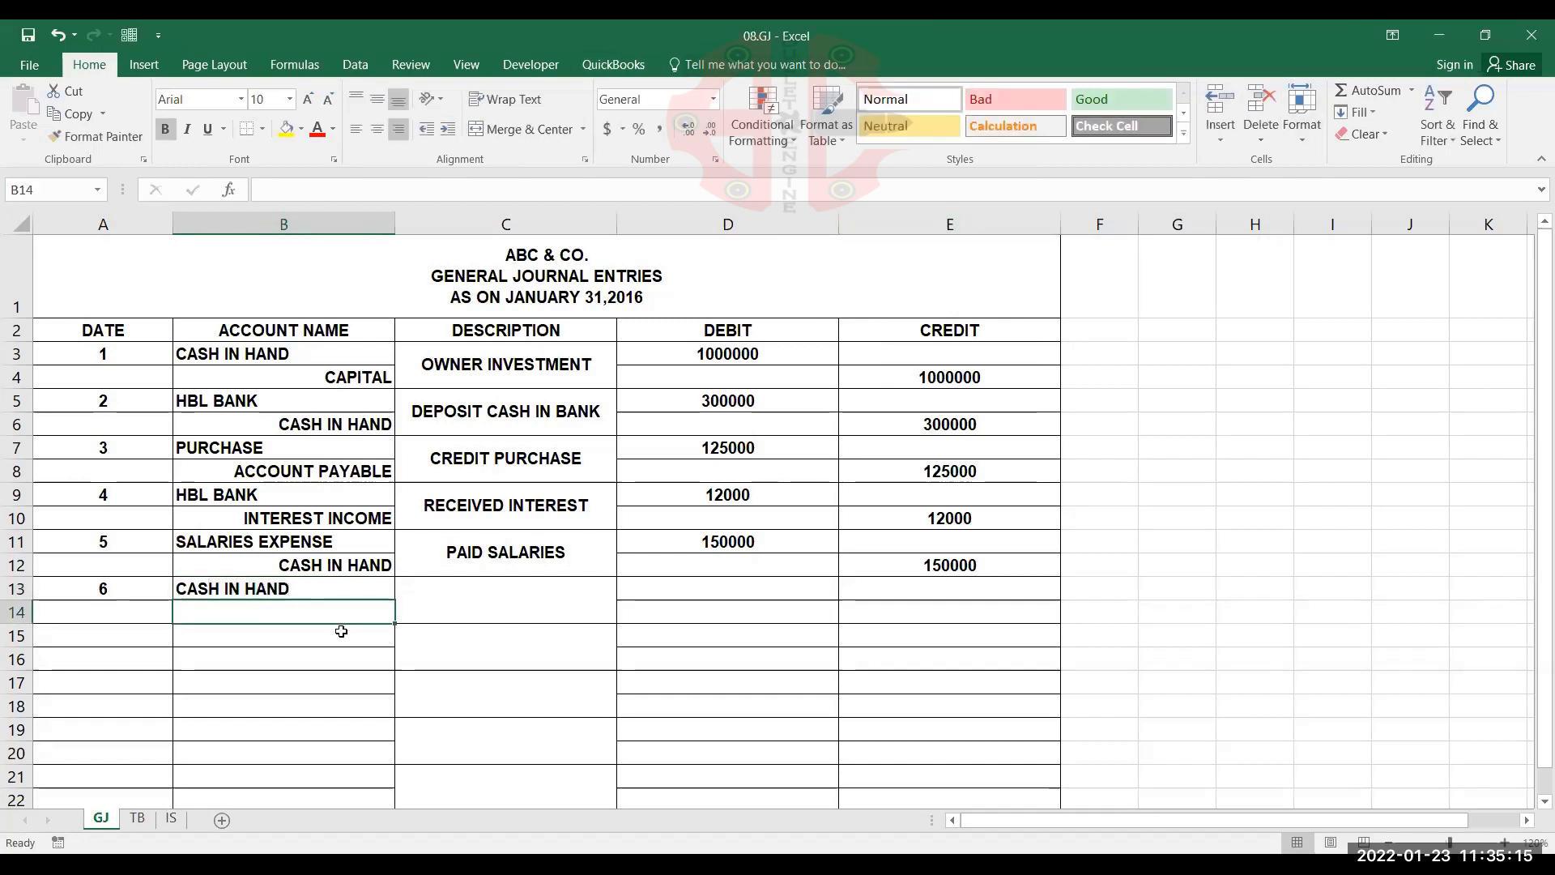
type("SALE")
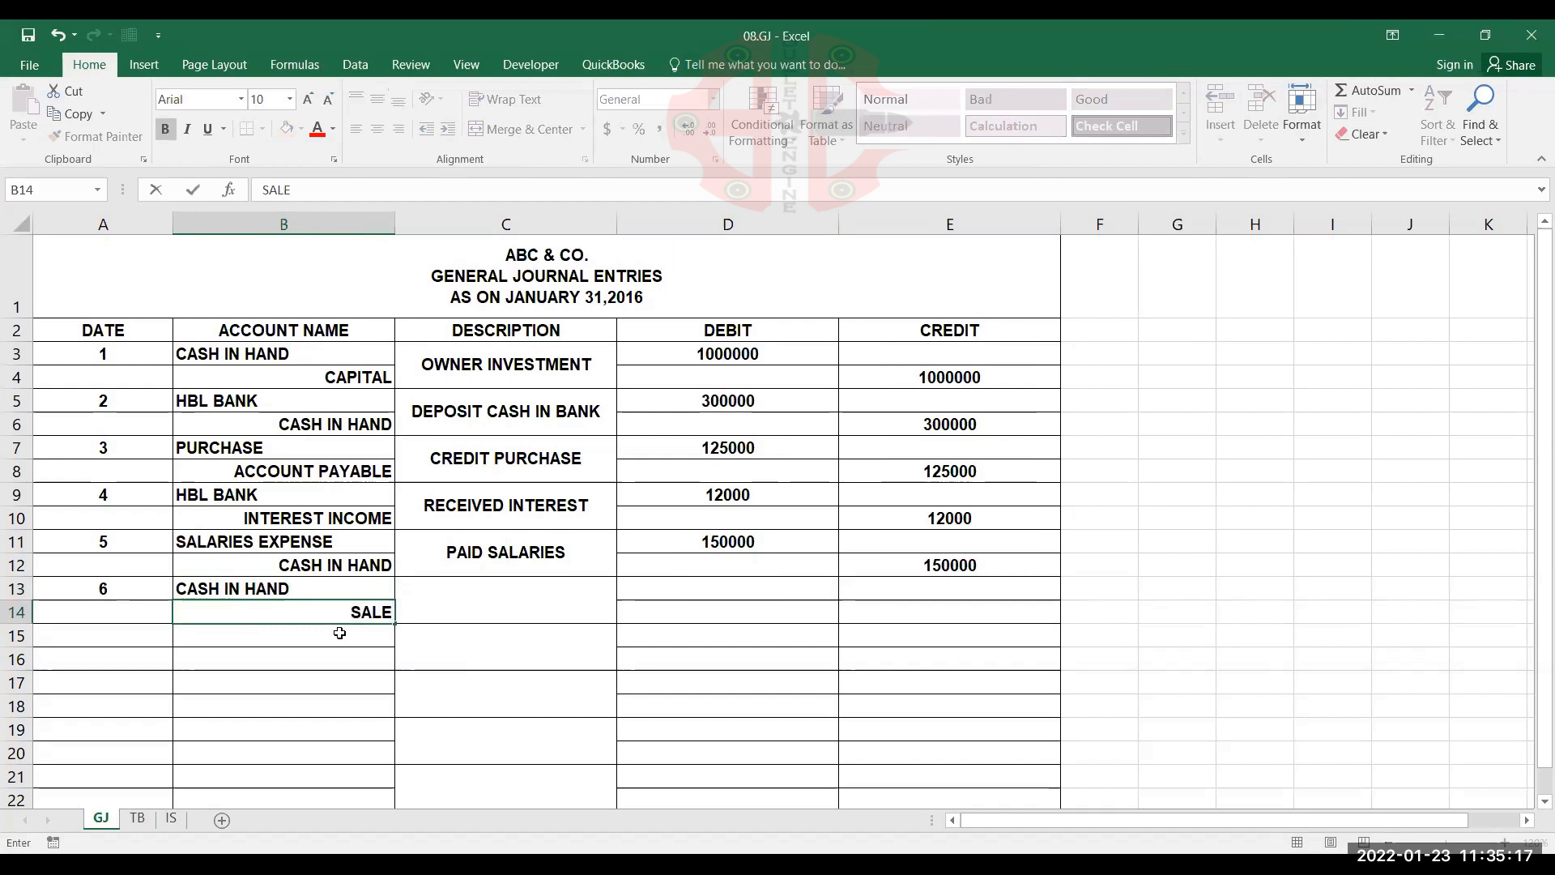
key("Tab")
Enter SALES ON CASH as the sixth entry's description in the merged cell C13
type("cash")
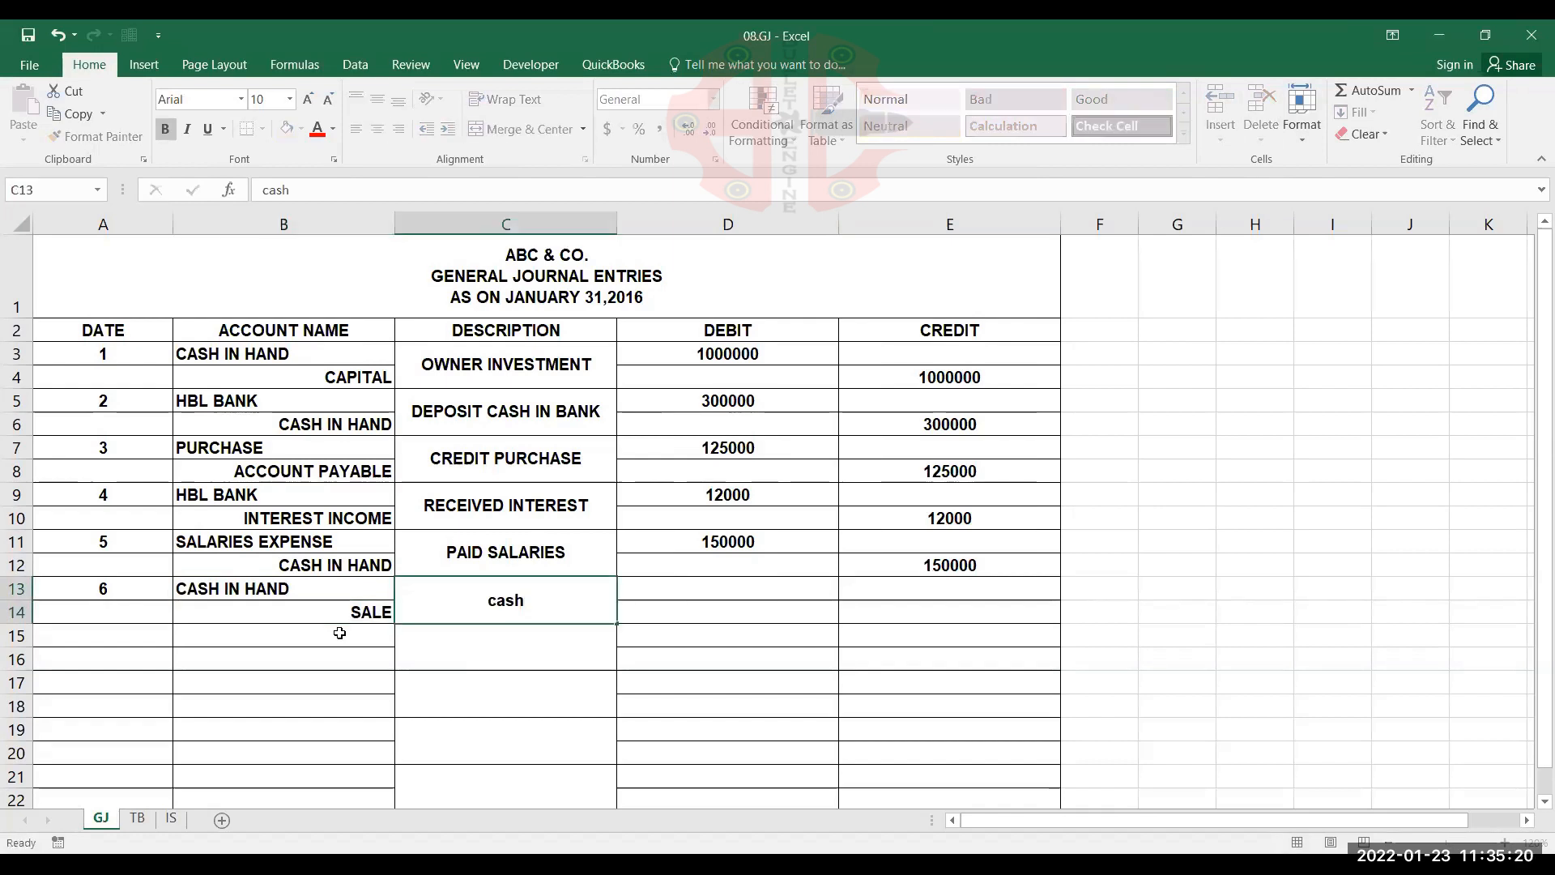
key("Escape")
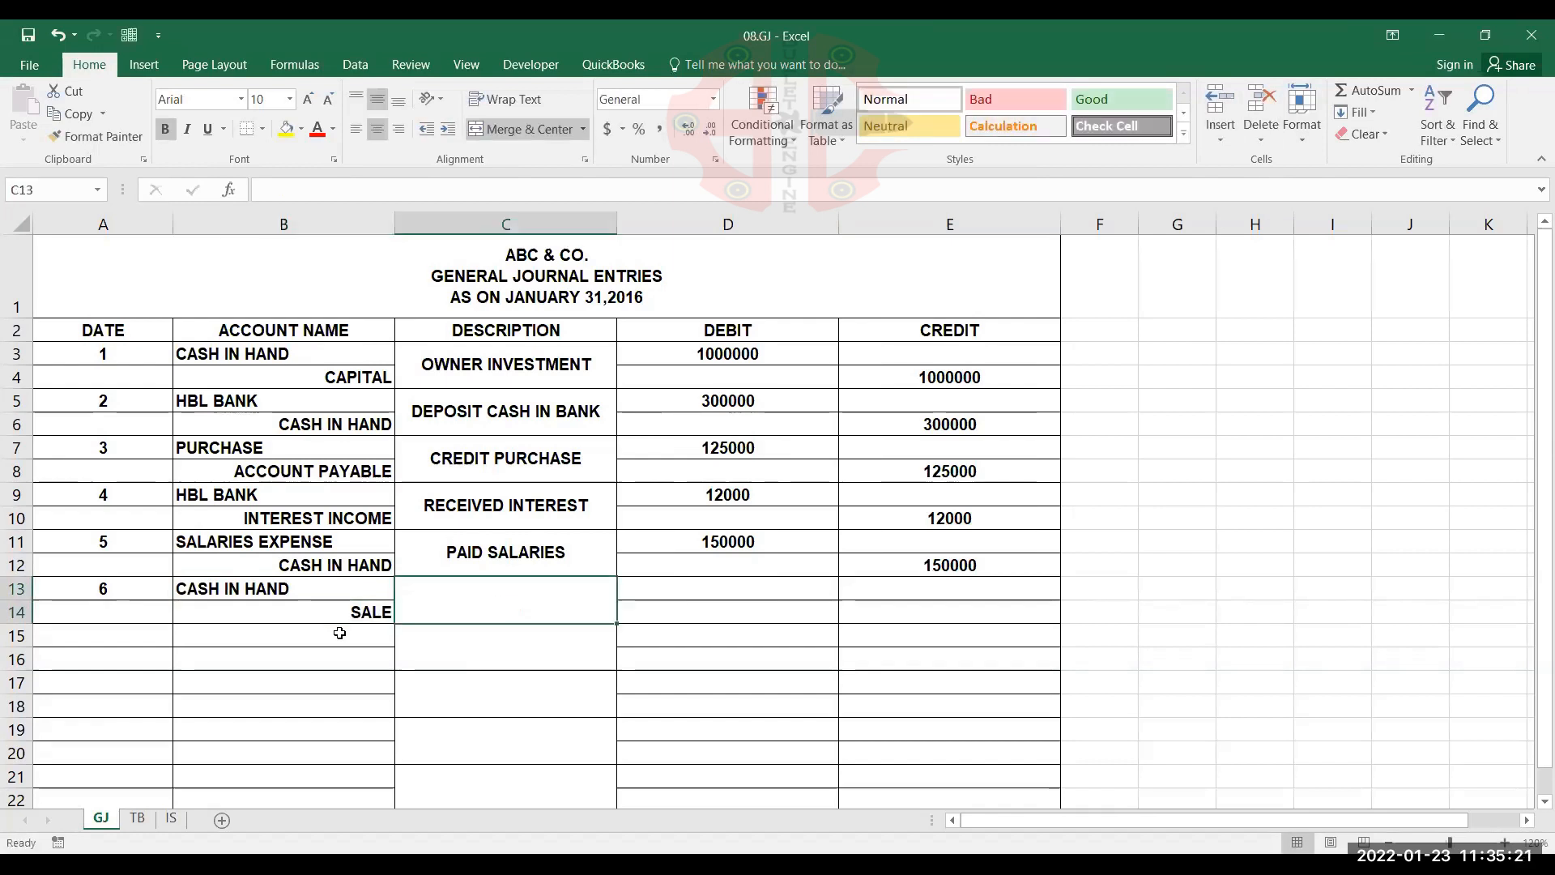
type("S")
key("BackSpace")
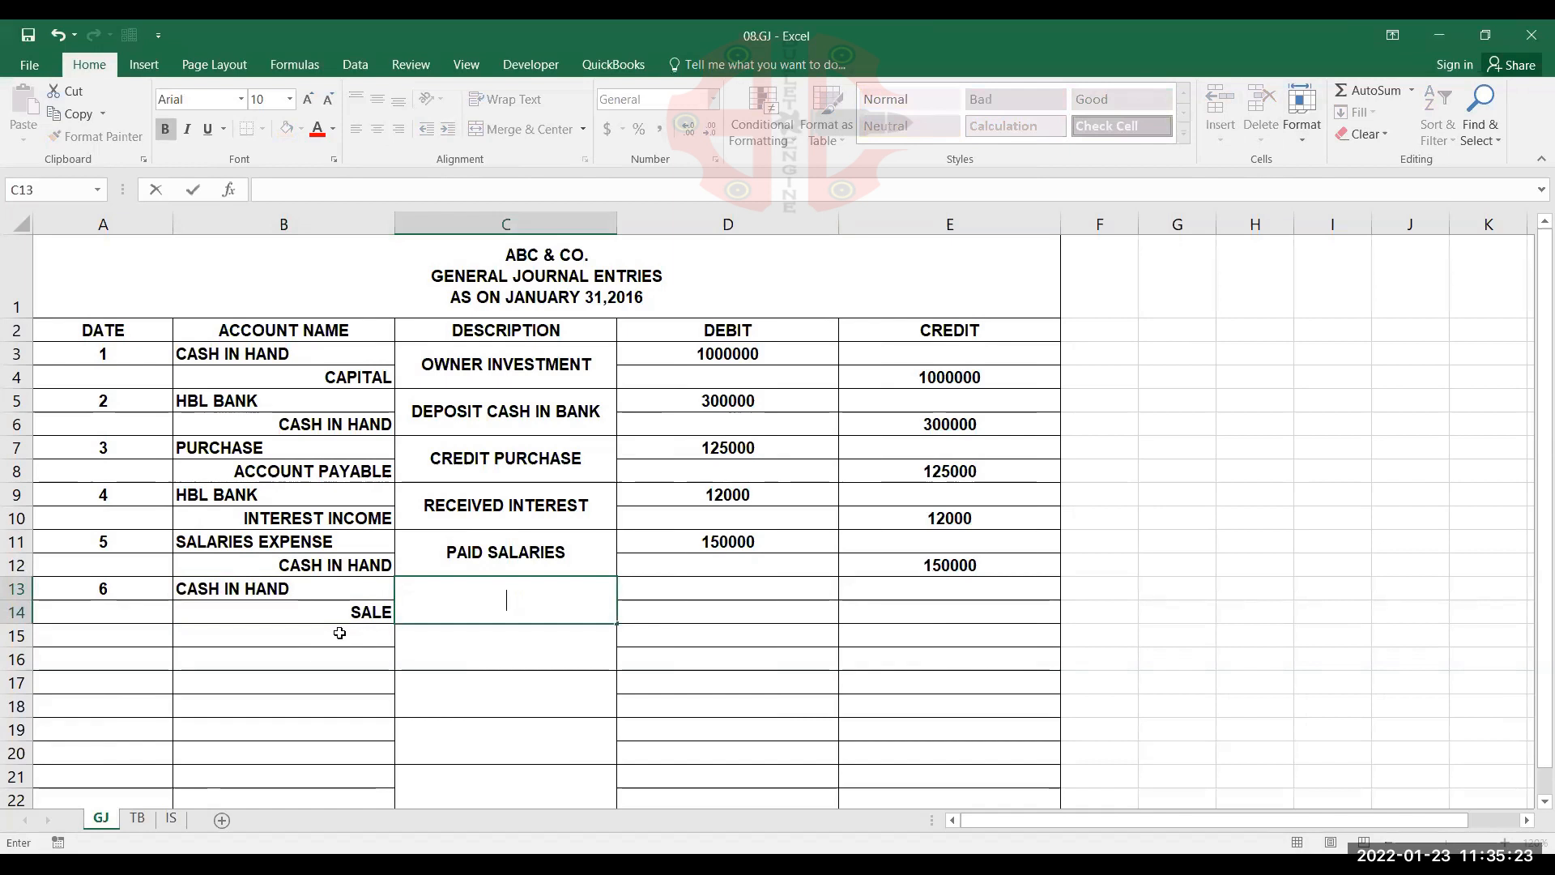
type("SALES ON")
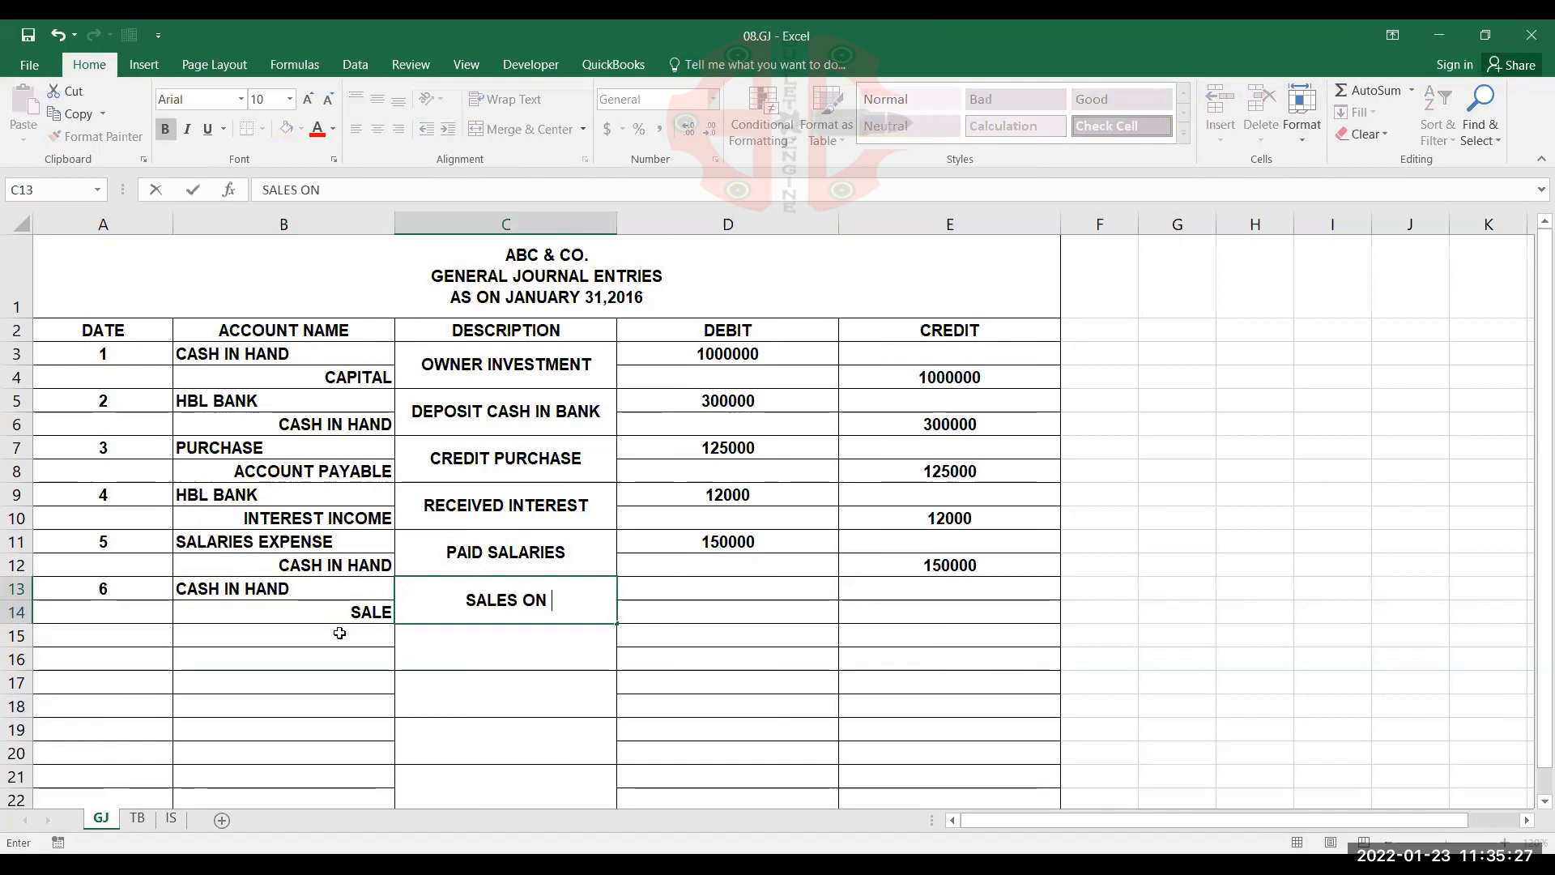
type(" CASH")
key("Tab")
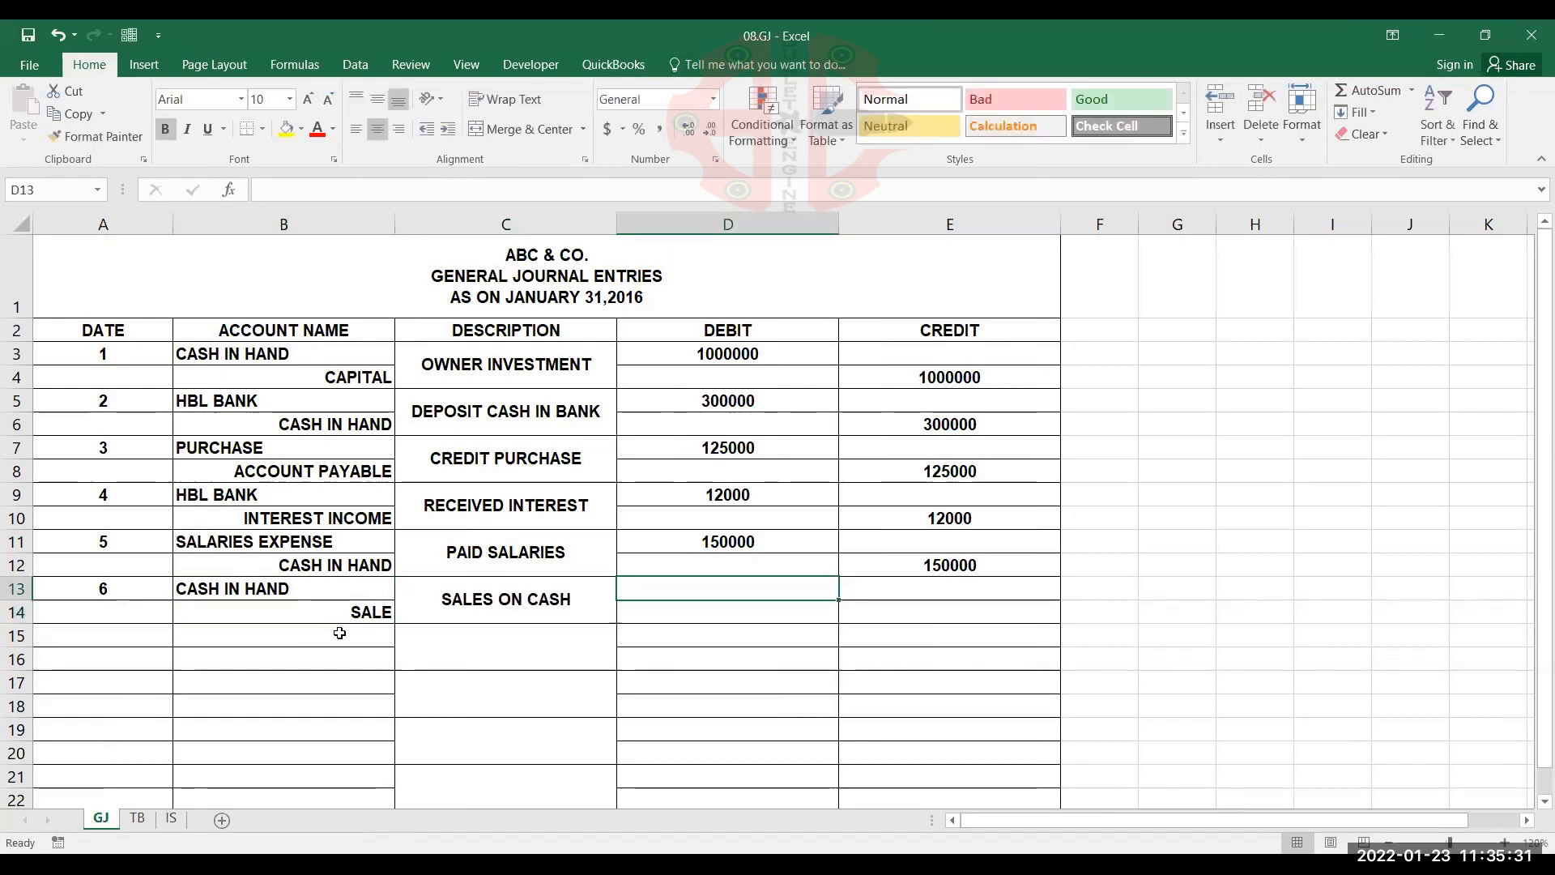
Record 200000 as the CASH IN HAND debit in D13 and 200000 as the SALE credit in E14
type("2000")
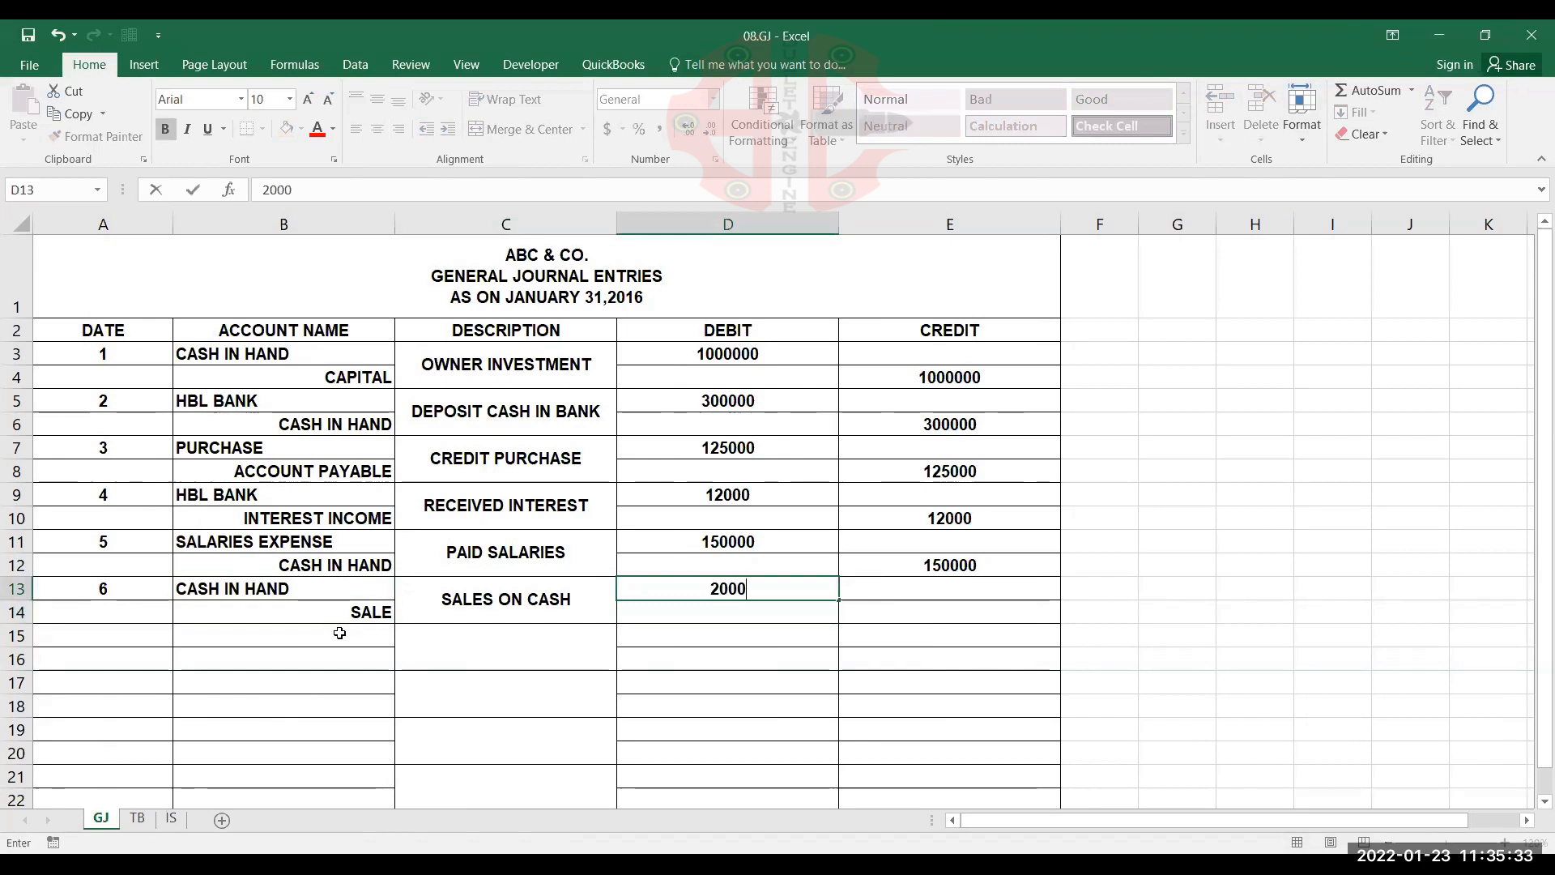
type("00")
key("Tab")
key("Down")
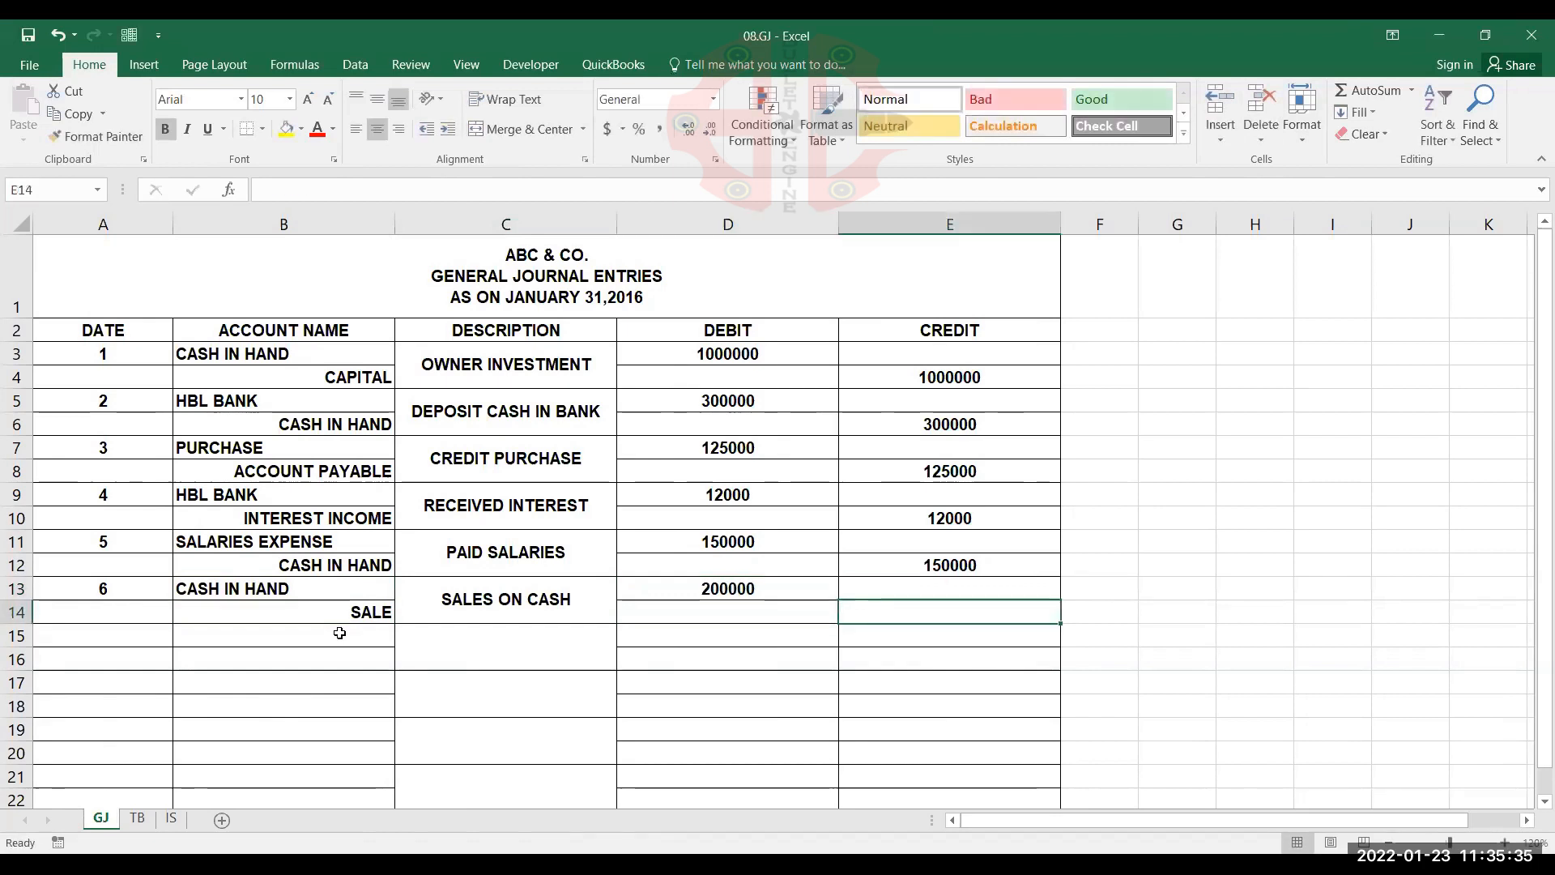
type("200000")
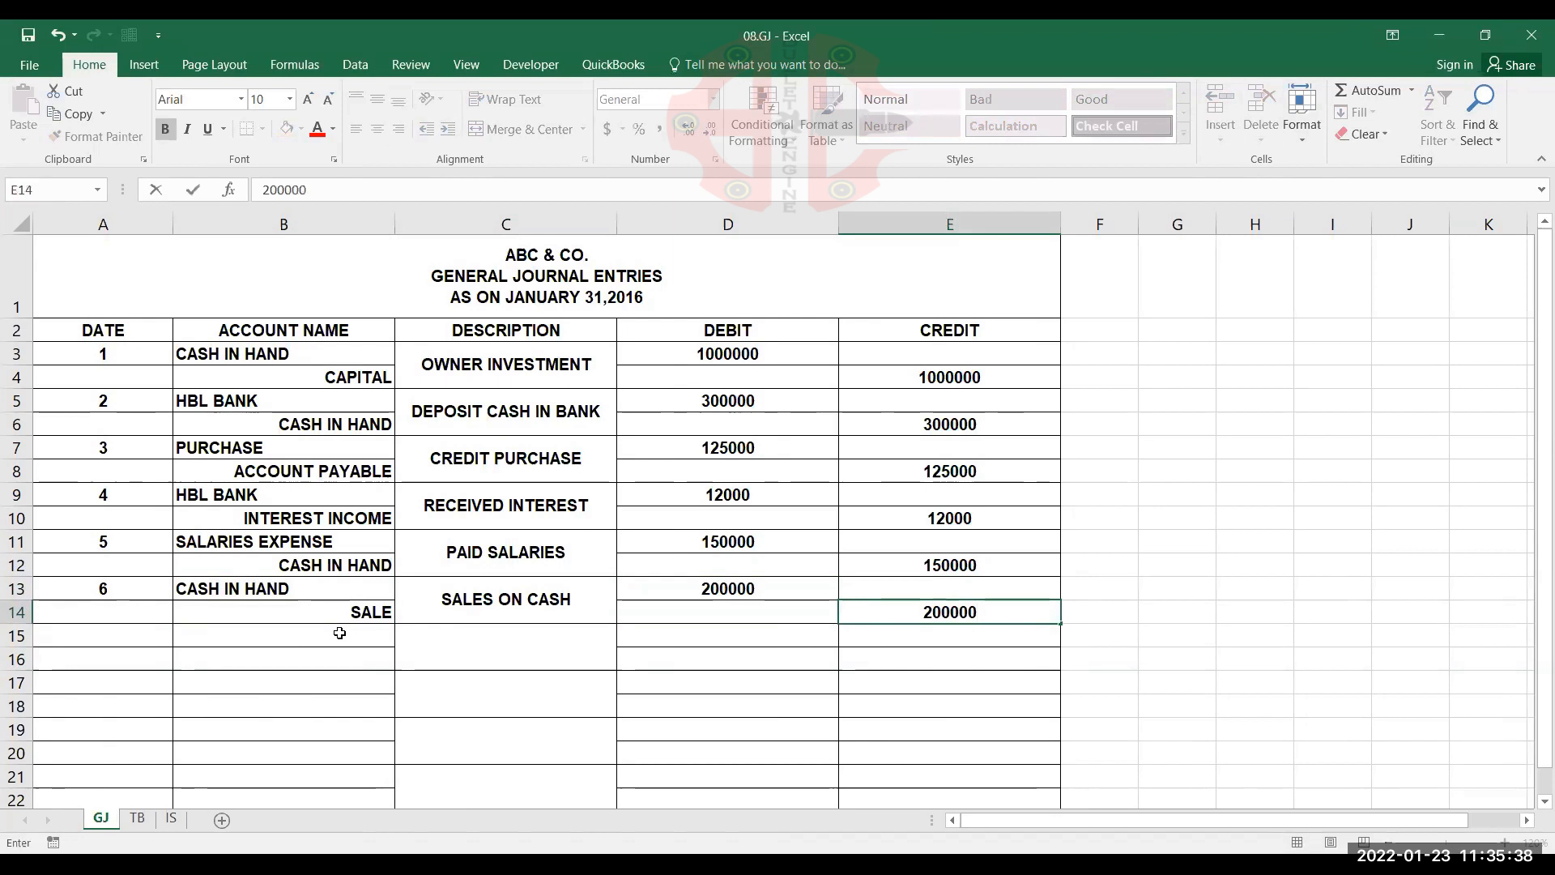
key("Return")
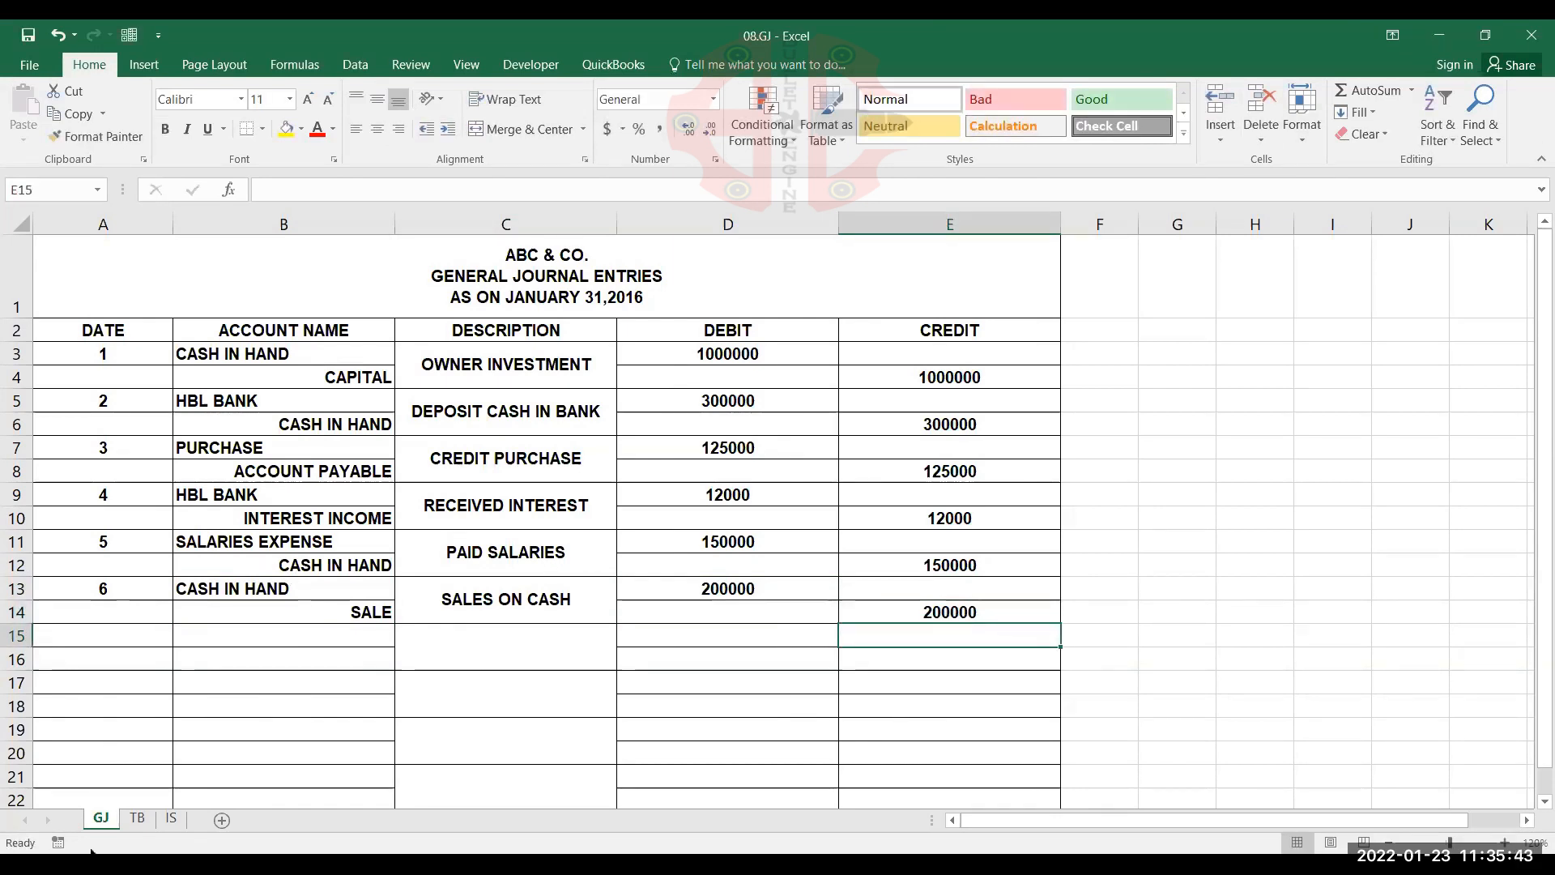
On the TB sheet, total the debit amounts in B16 with =SUM(B3:B15)
left_click(131, 820)
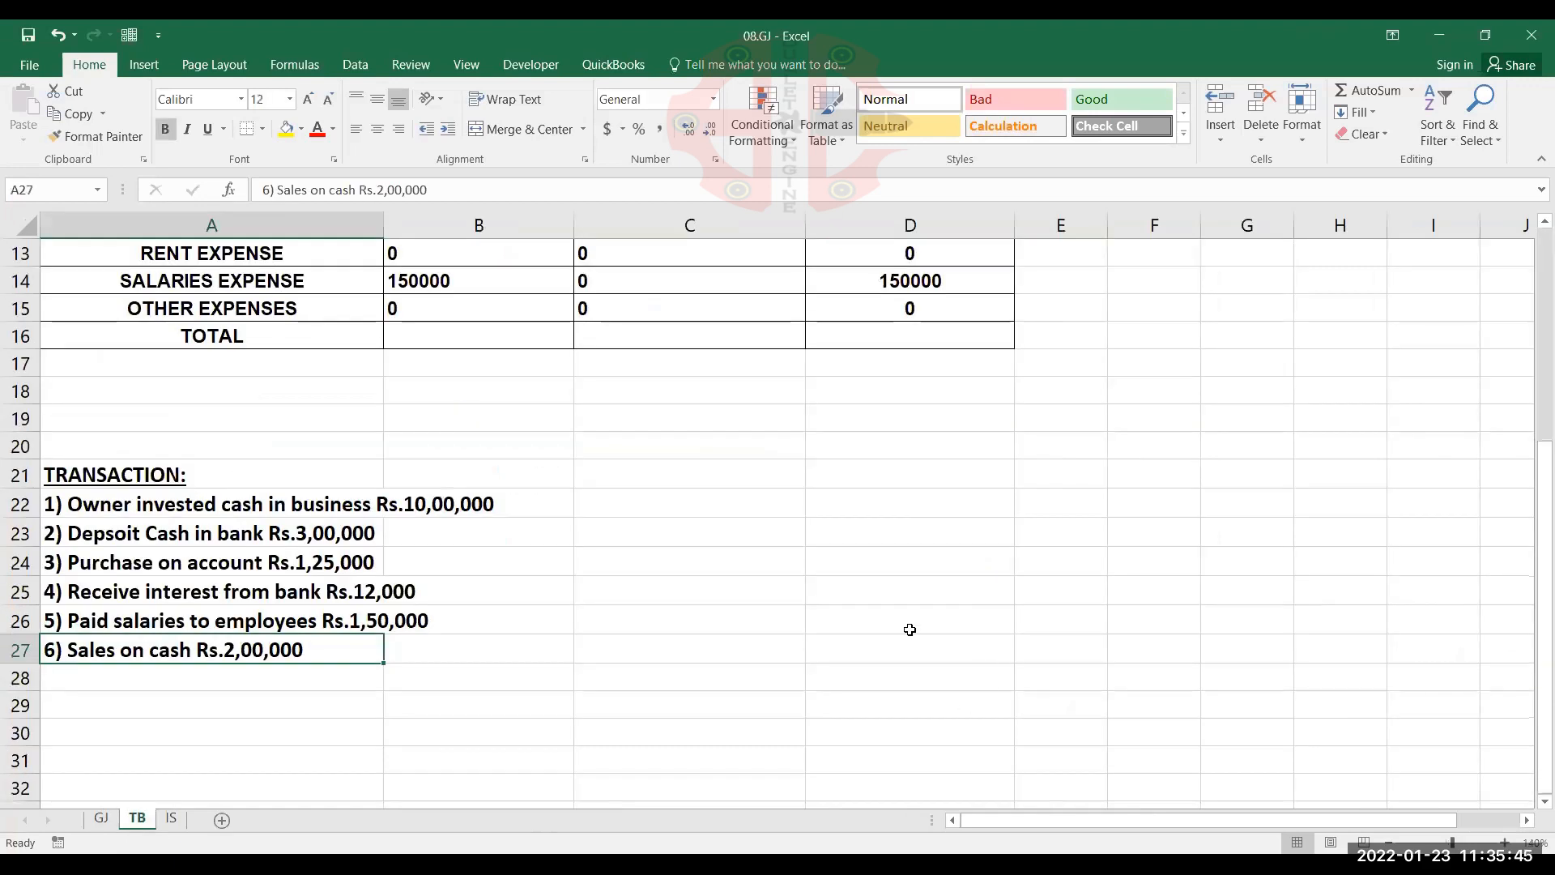
scroll(840, 611, "up", 4)
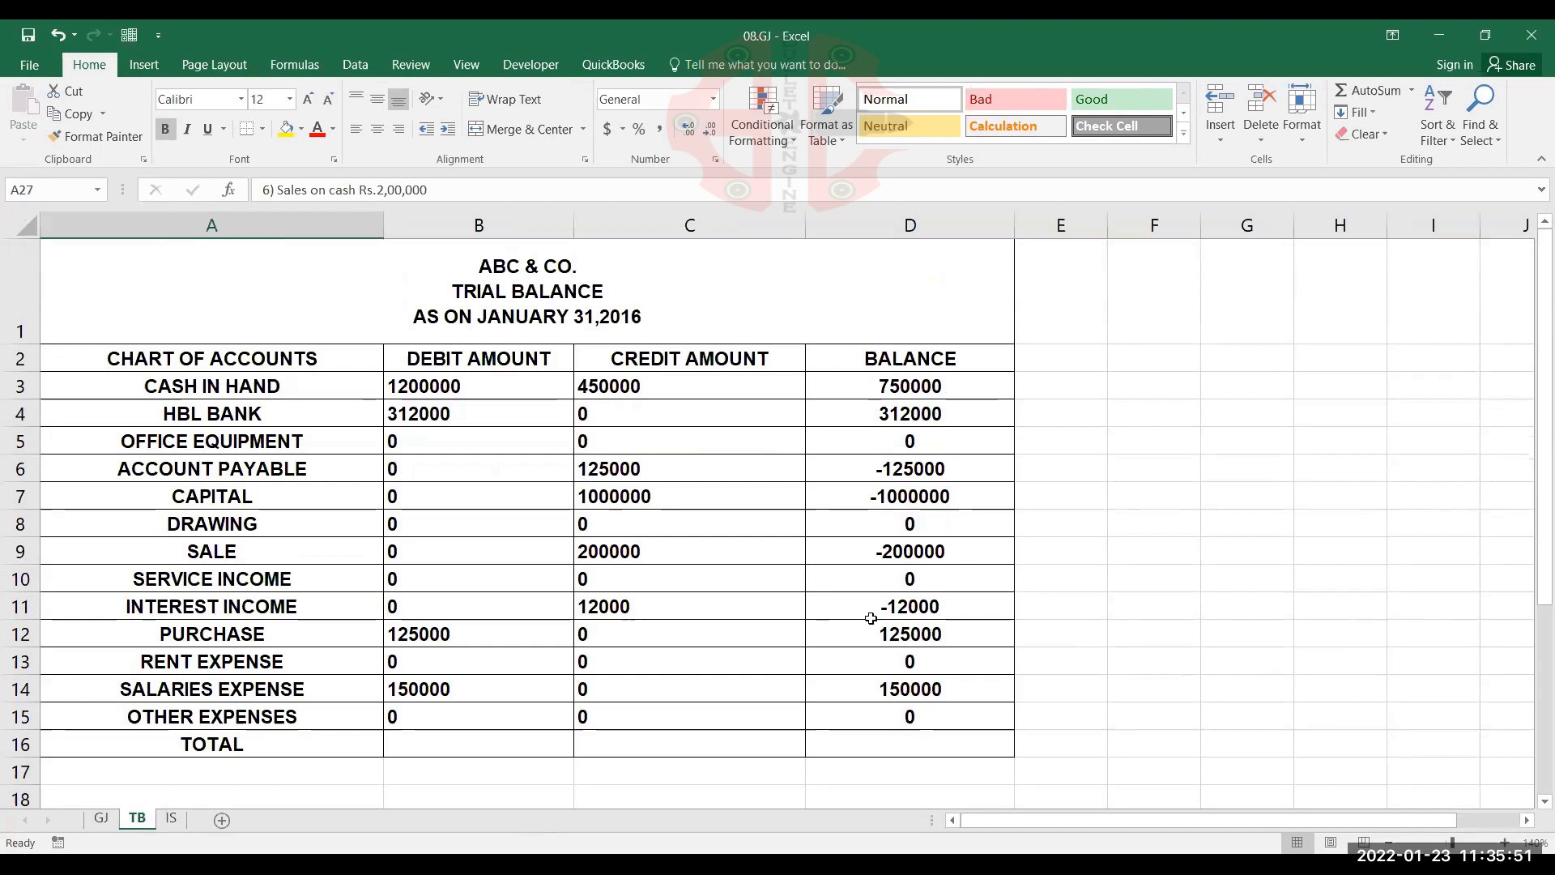
left_click(870, 618)
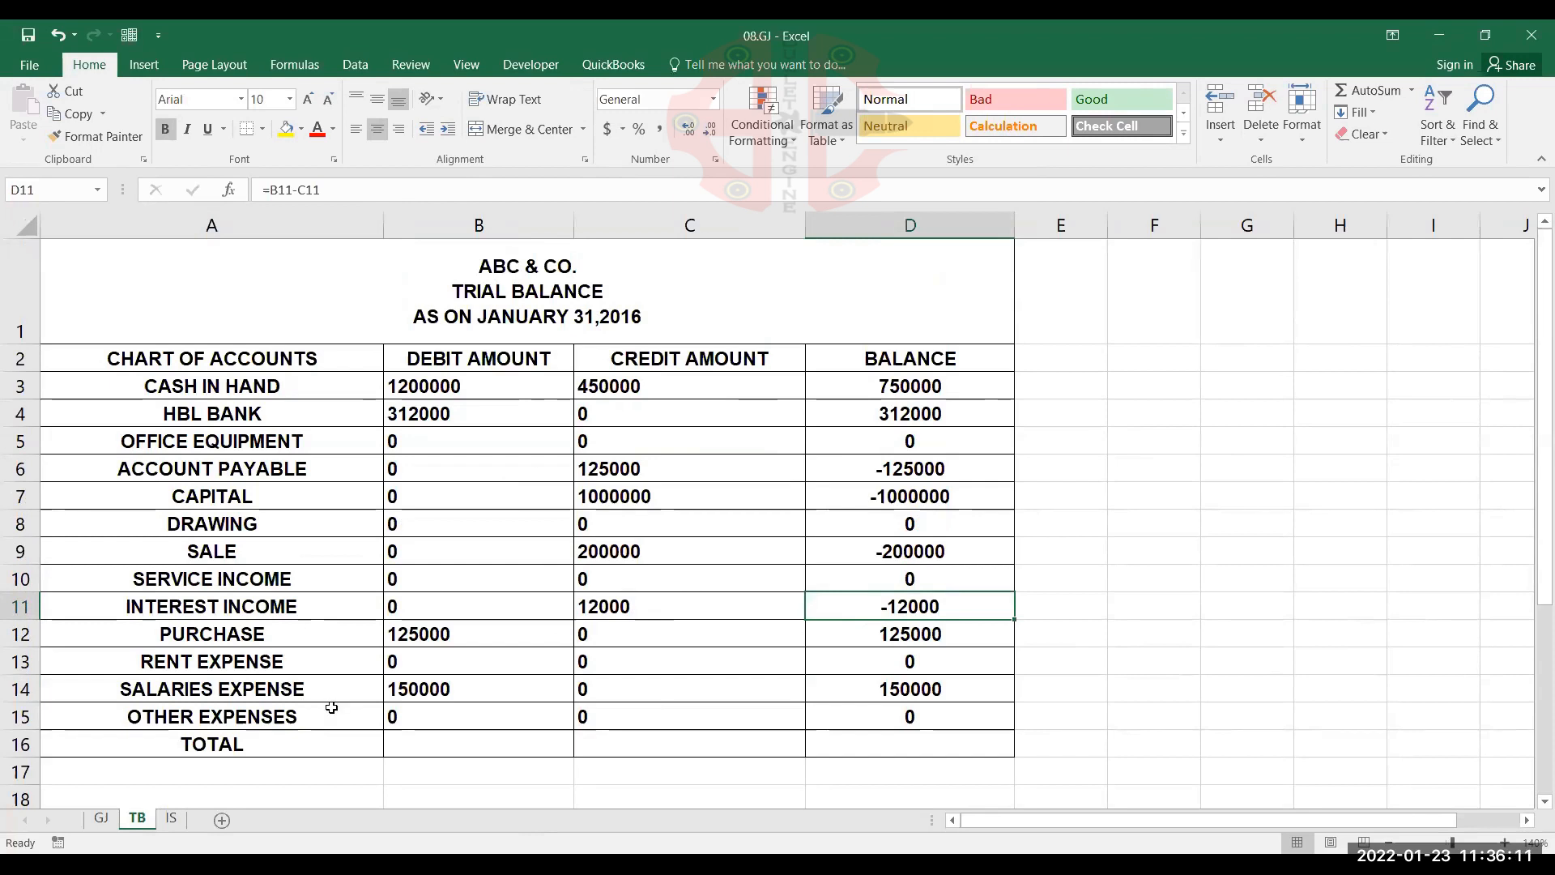
left_click(421, 744)
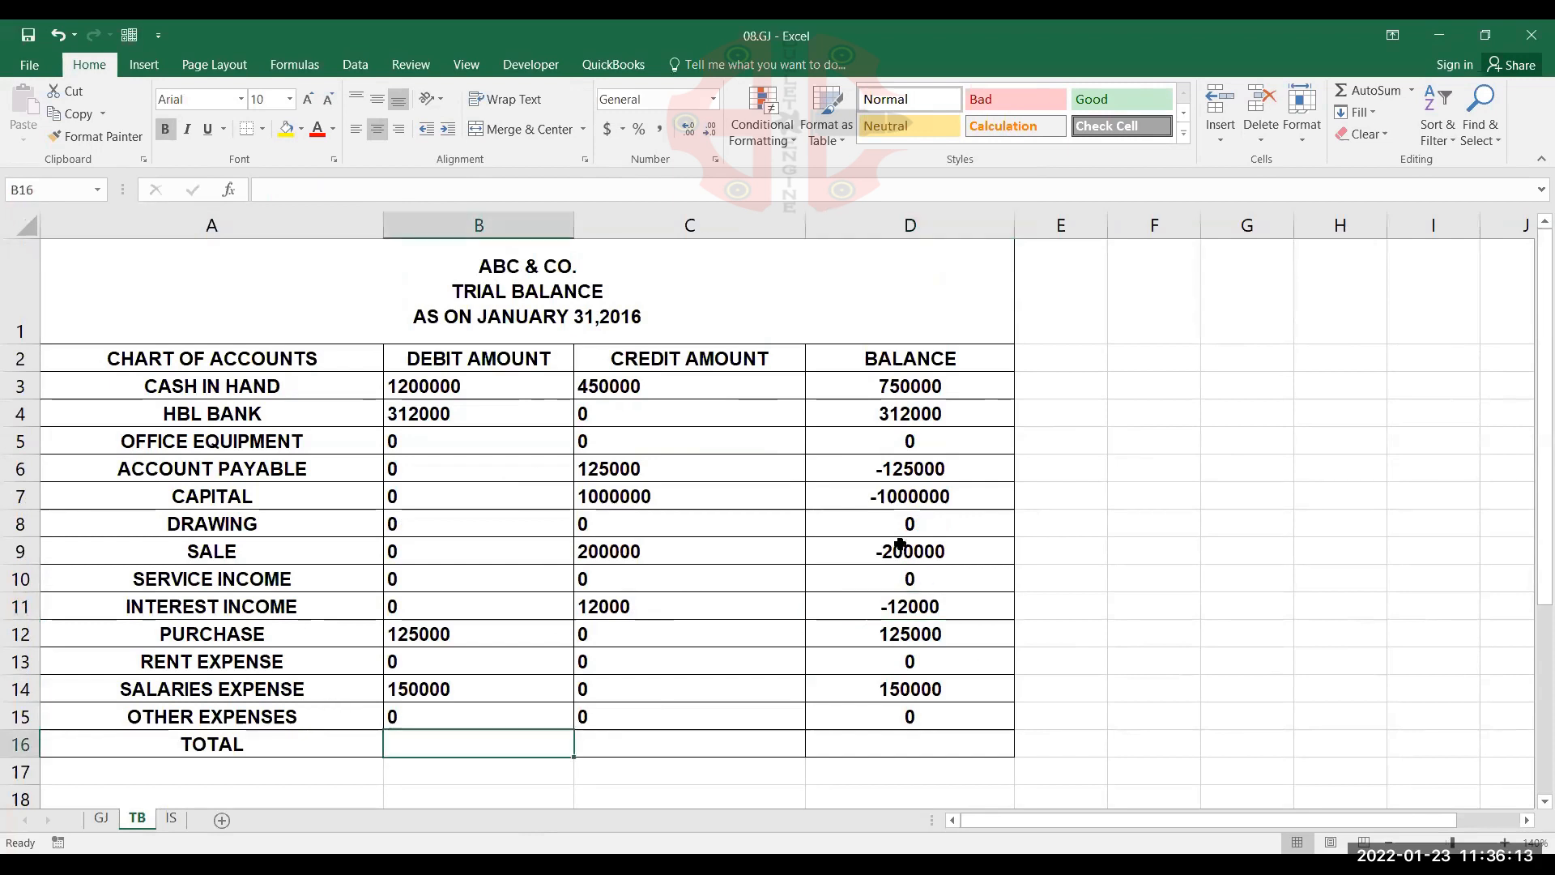
type("=SUM()")
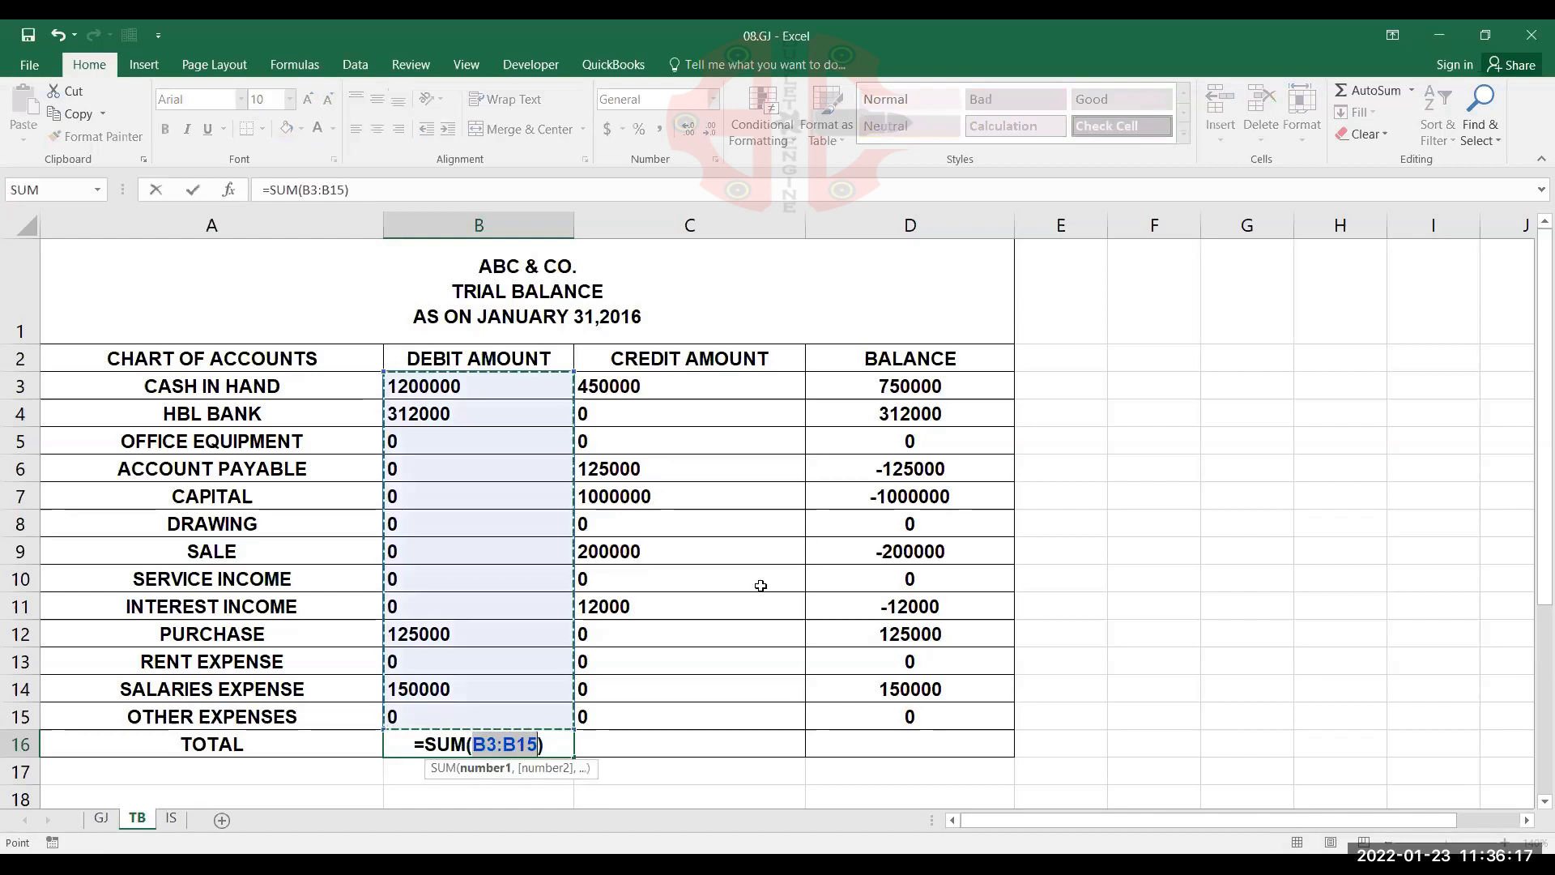
key("Return")
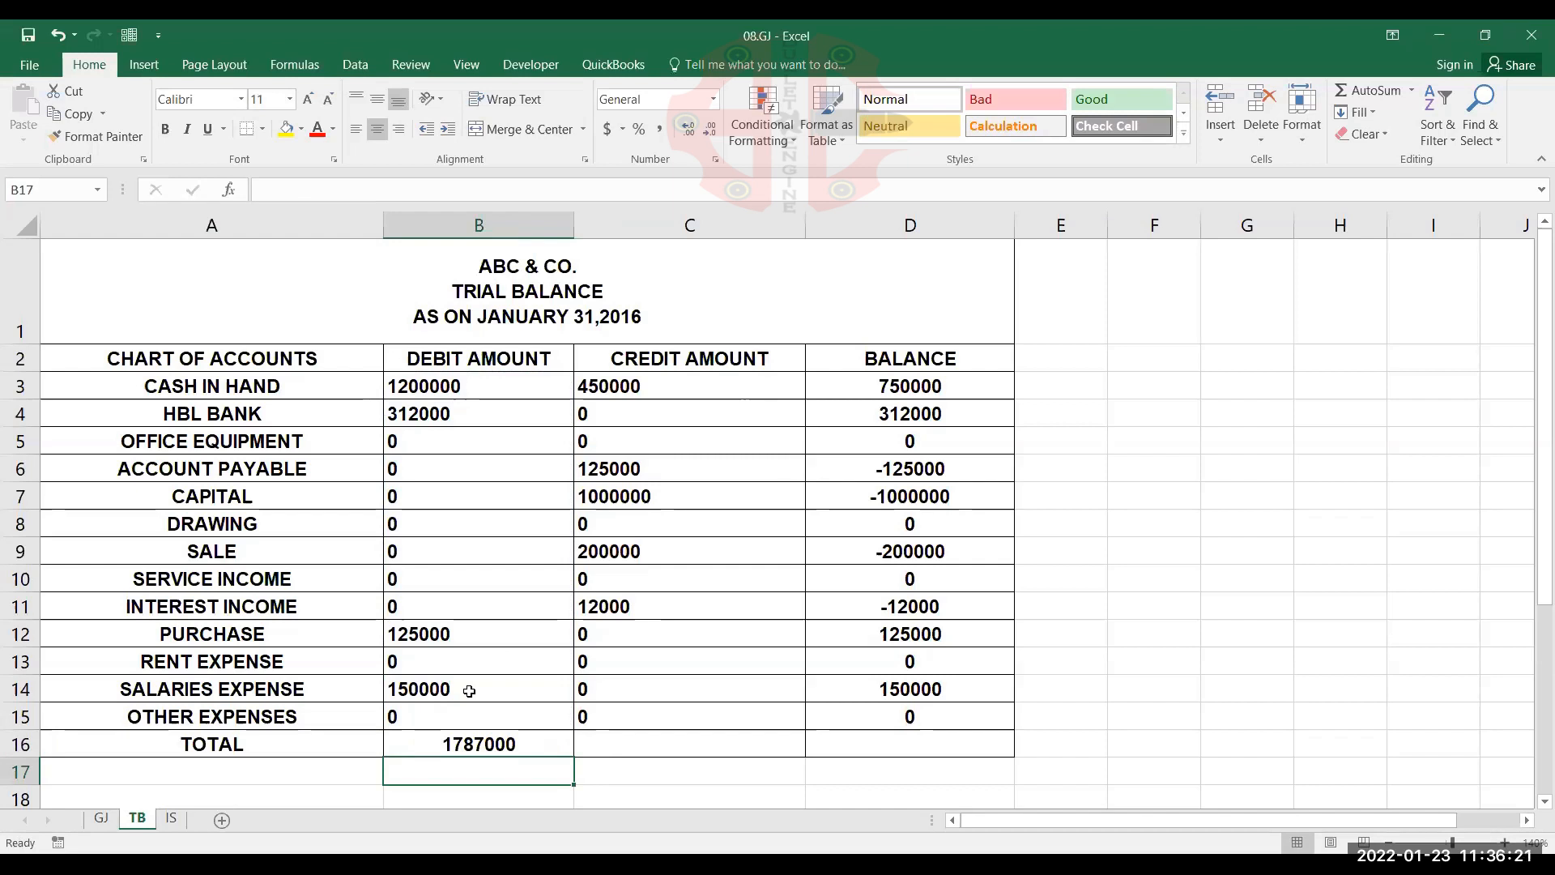
Fill the B16 total formula across to C16 and D16 for the credit amount and balance columns
key("Up")
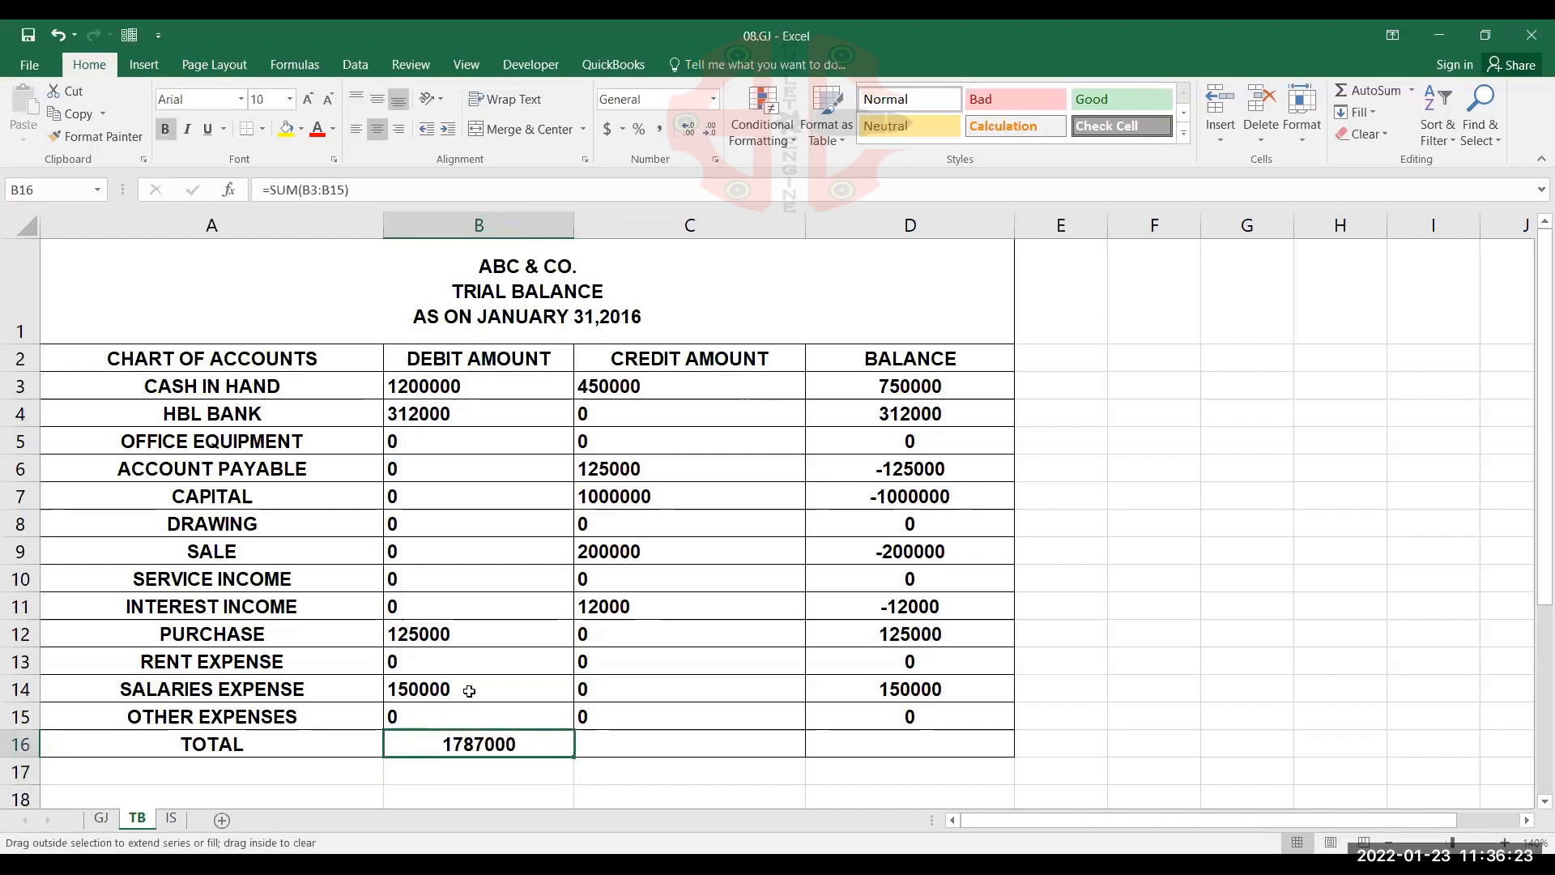
left_click_drag(574, 757, 729, 749)
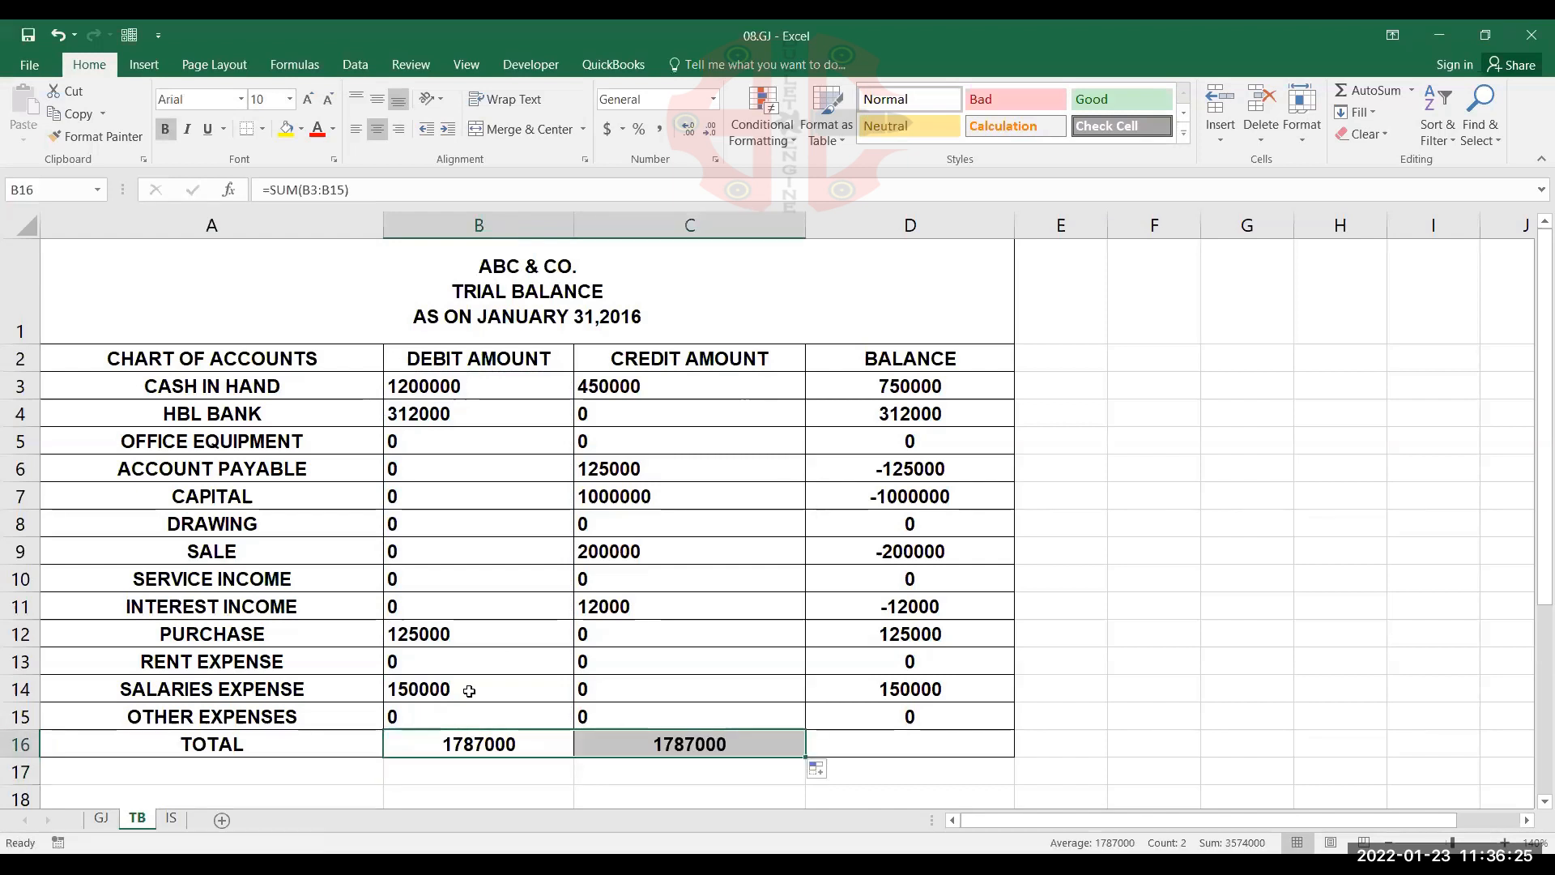
left_click_drag(805, 758, 971, 749)
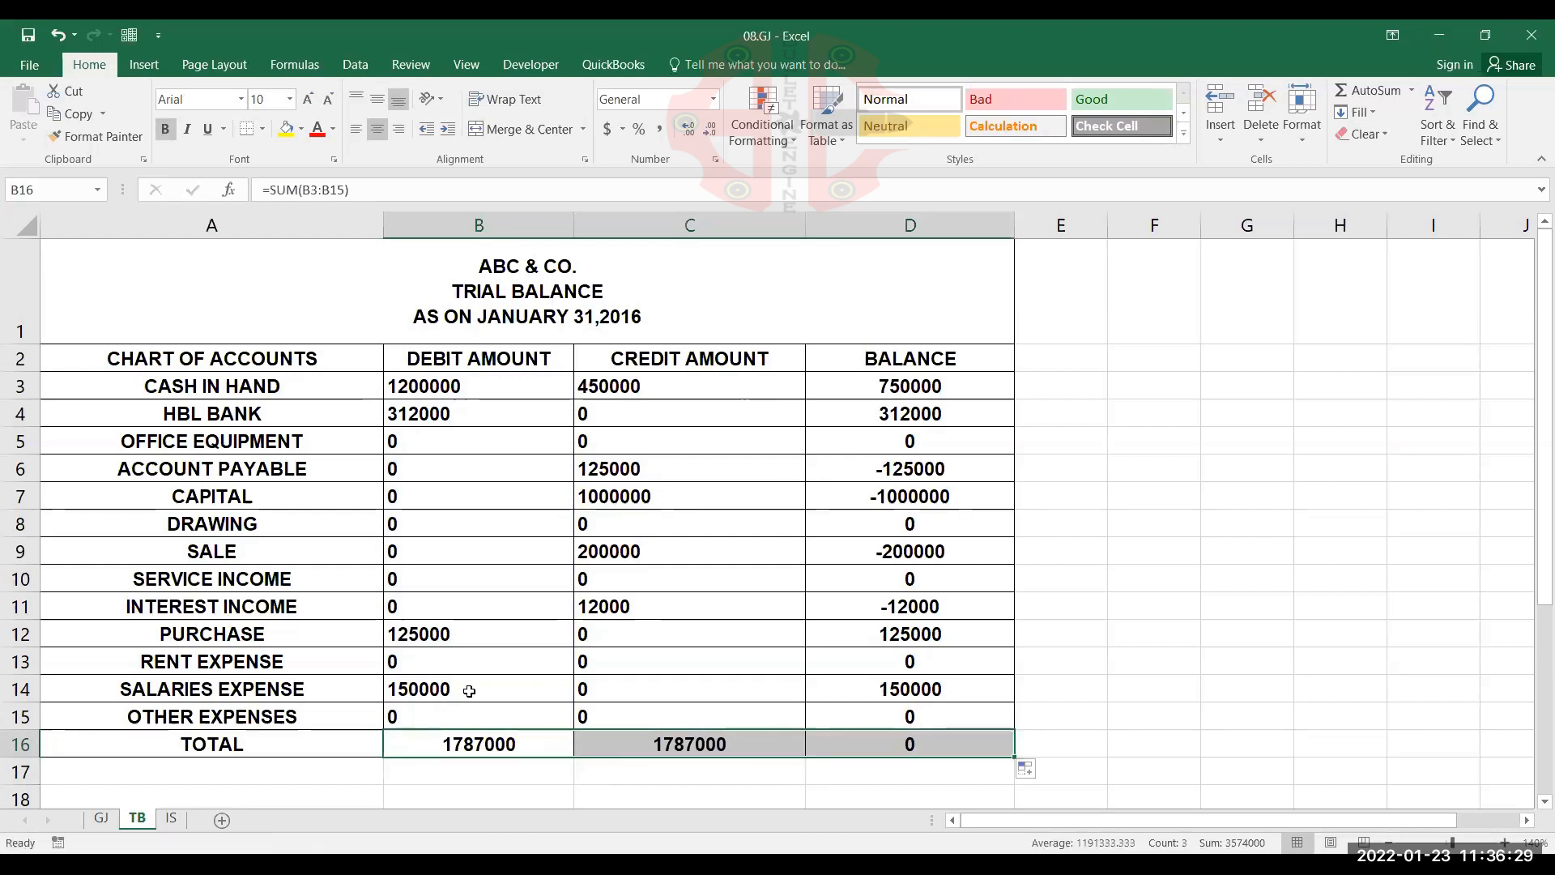
key("Right")
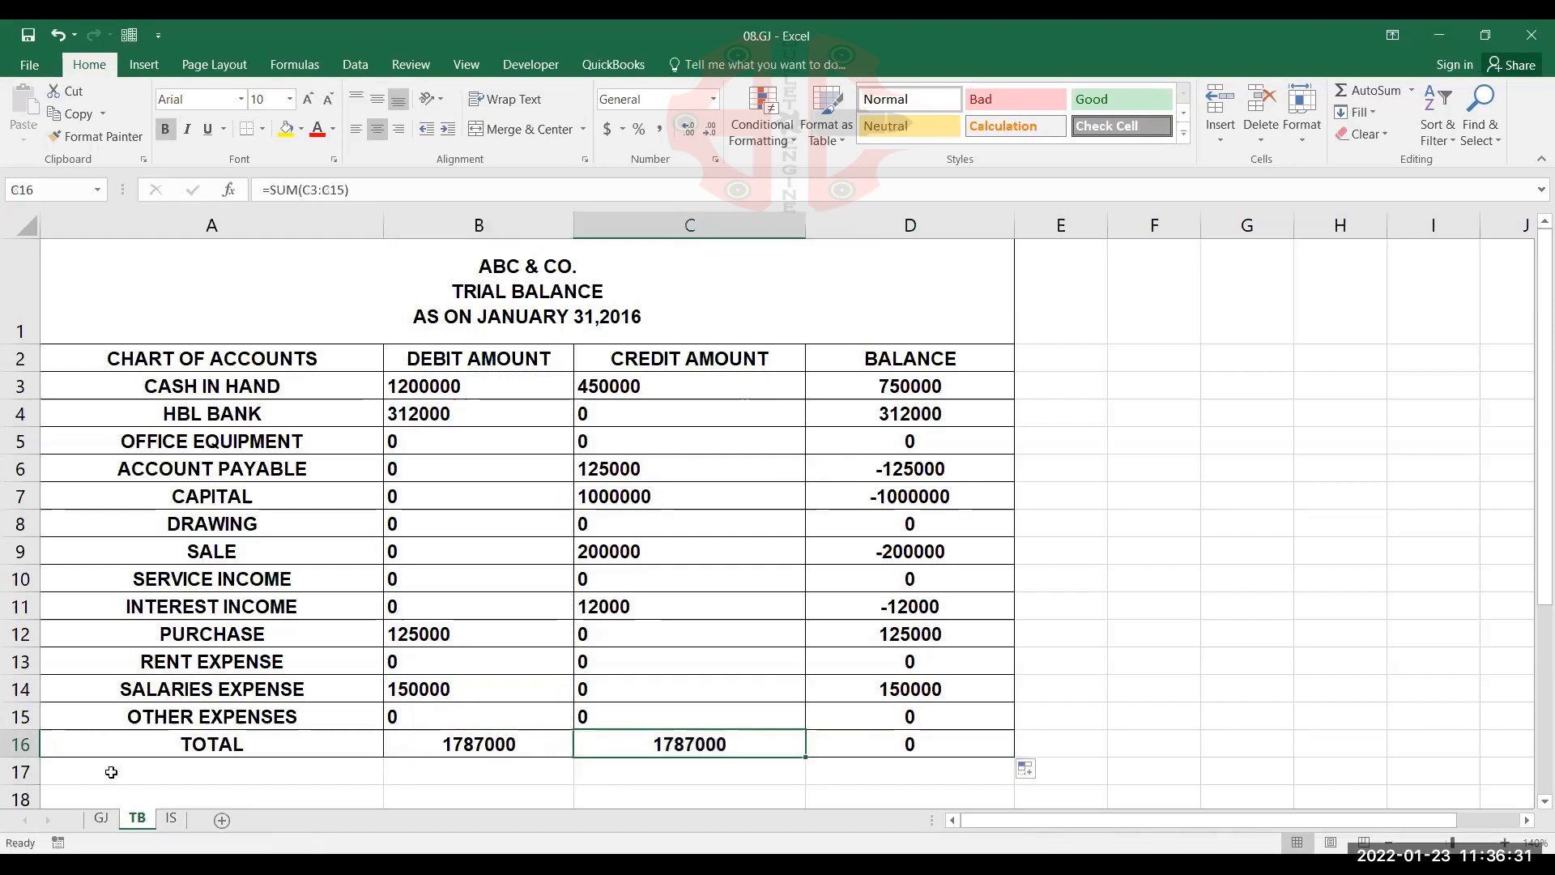
Review the income statement's total expenses and net profit / loss formulas, and check them against the GJ and TB sheets
left_click(173, 820)
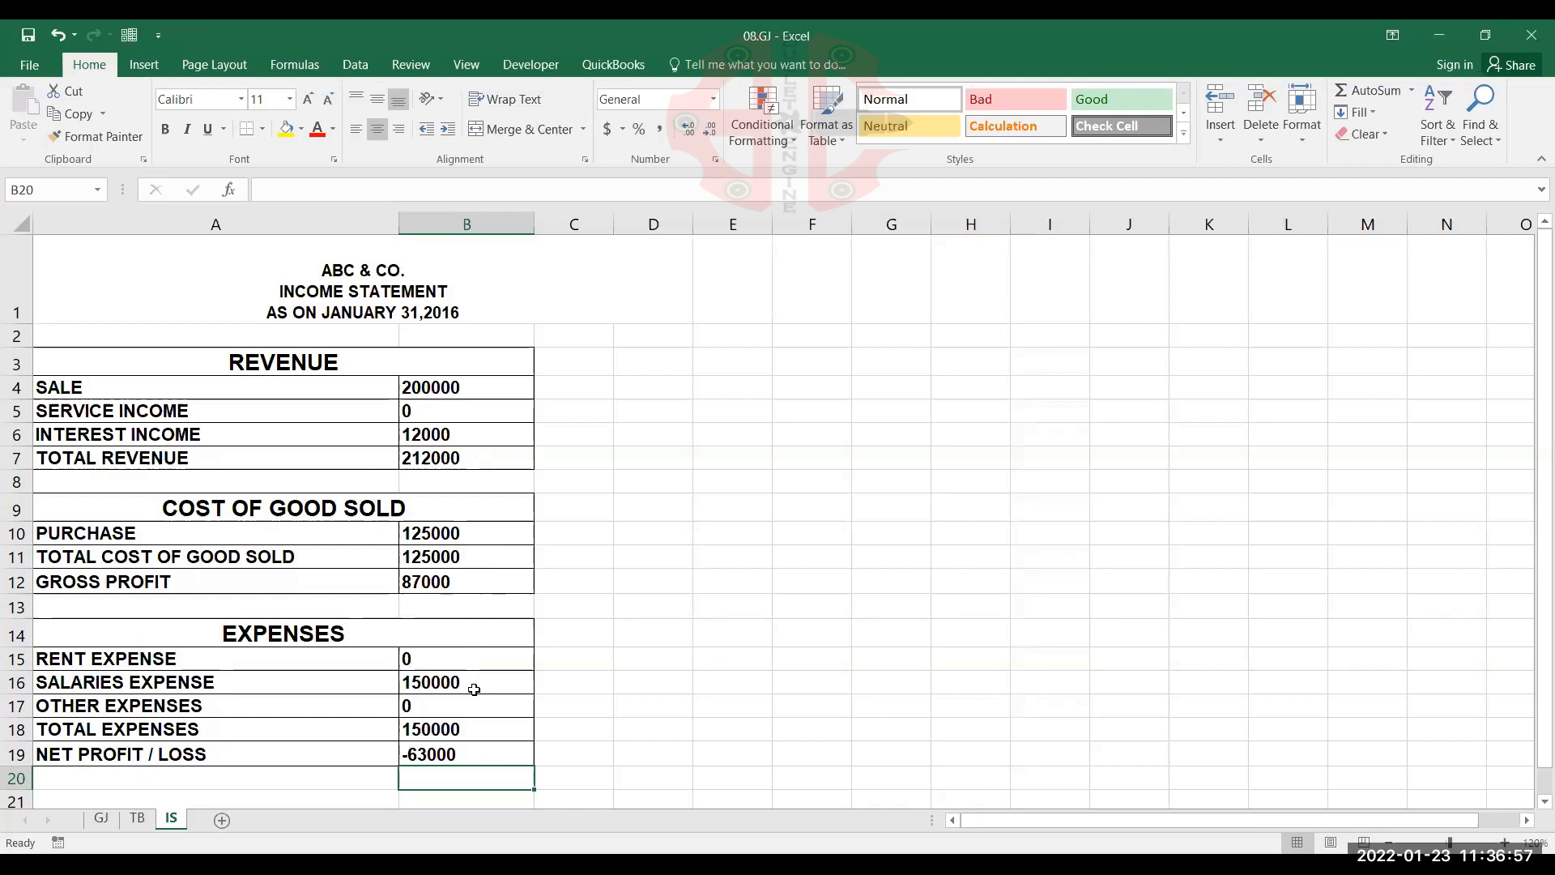
key("Up")
key("Up")
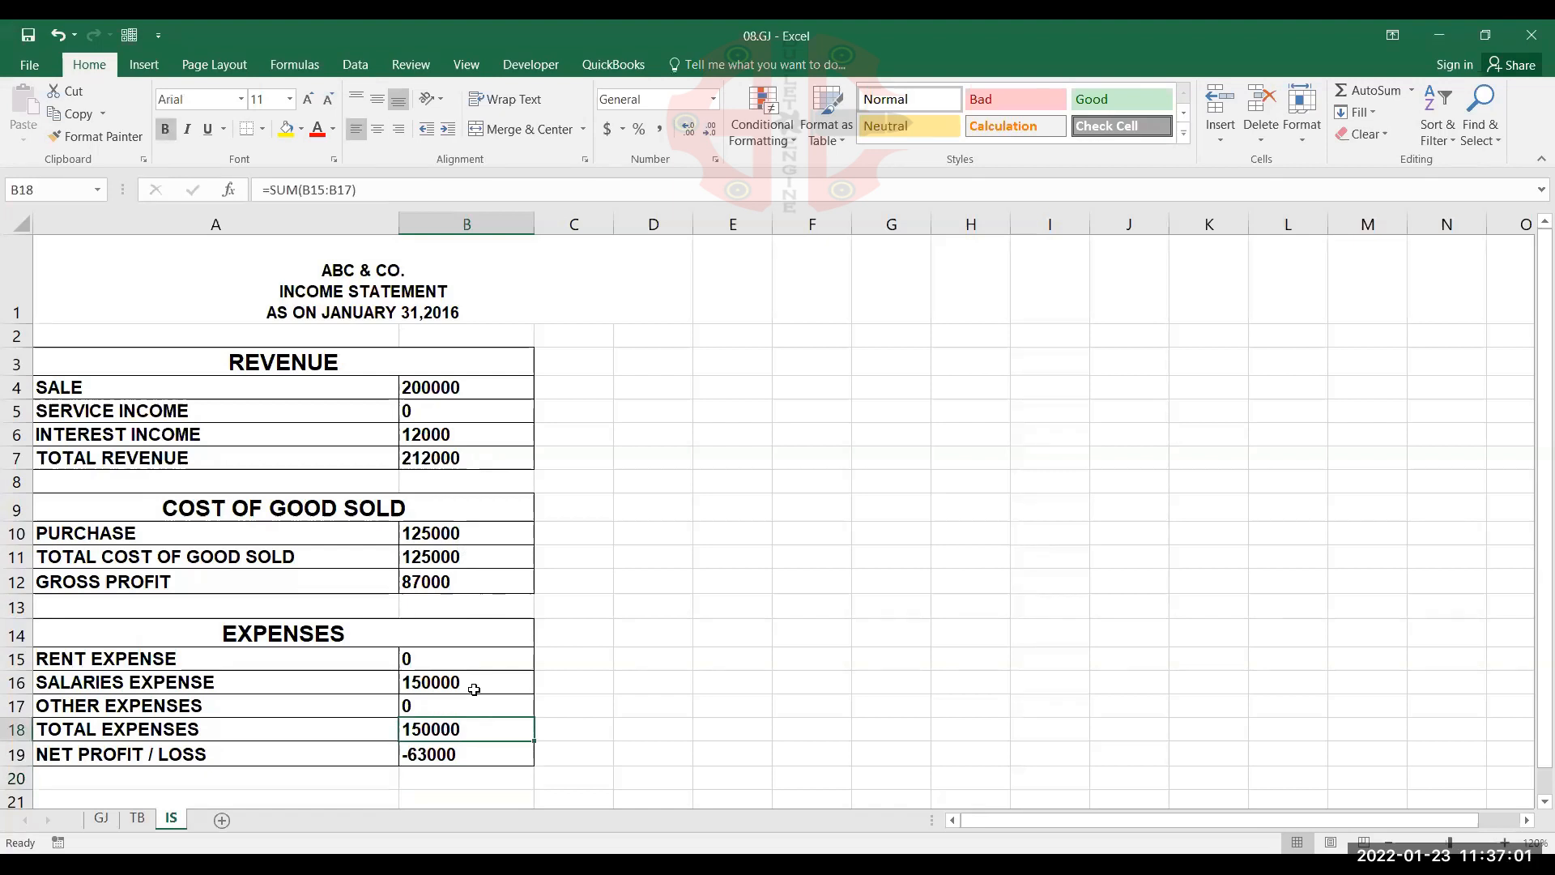
key("Down")
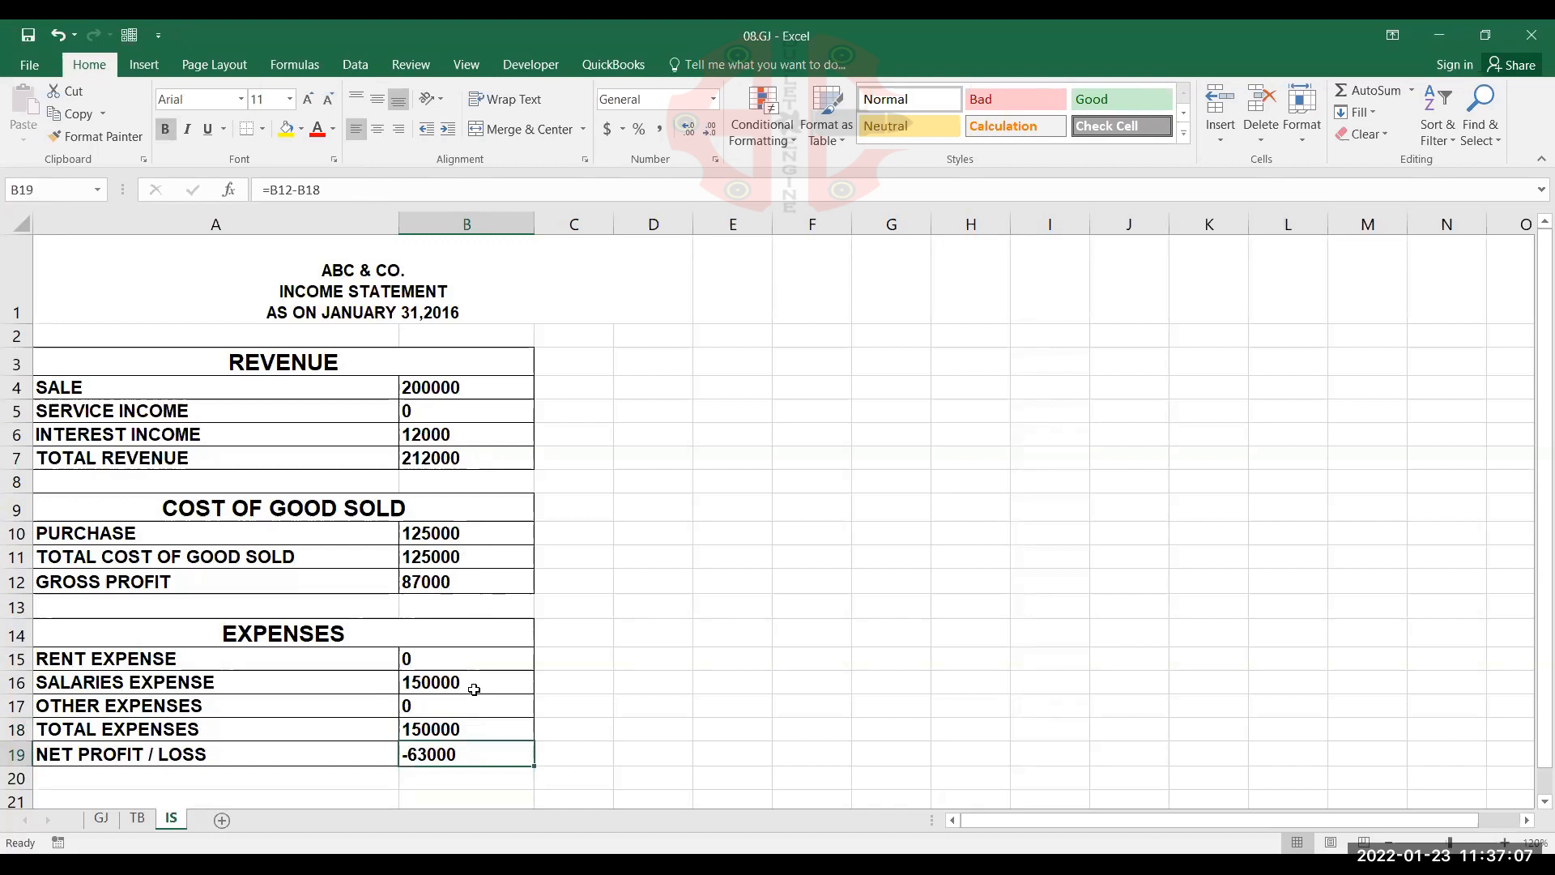
left_click(100, 819)
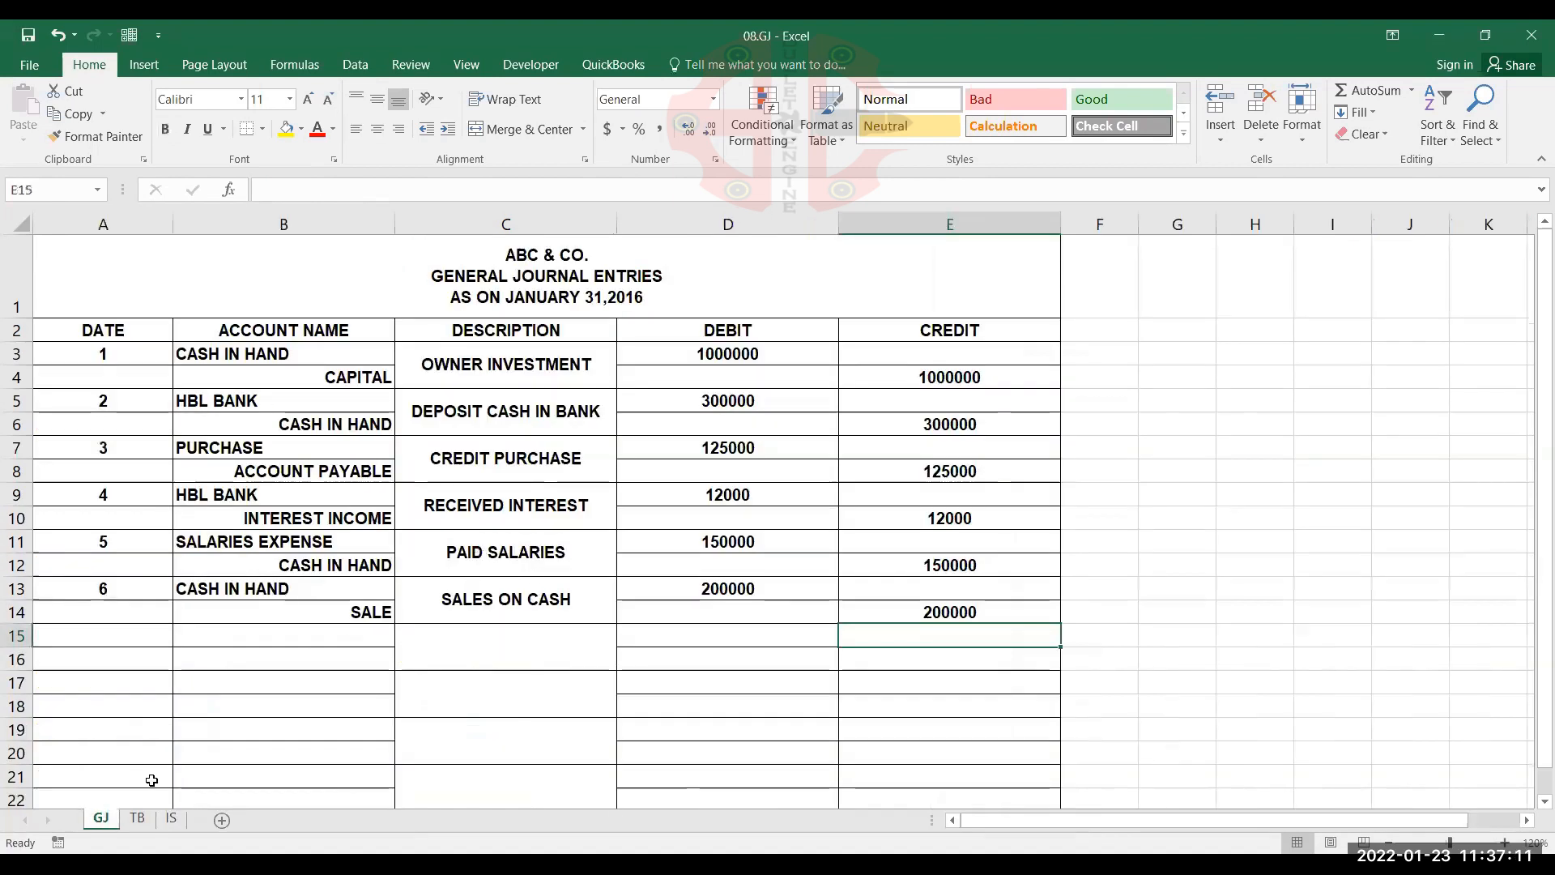
left_click(144, 820)
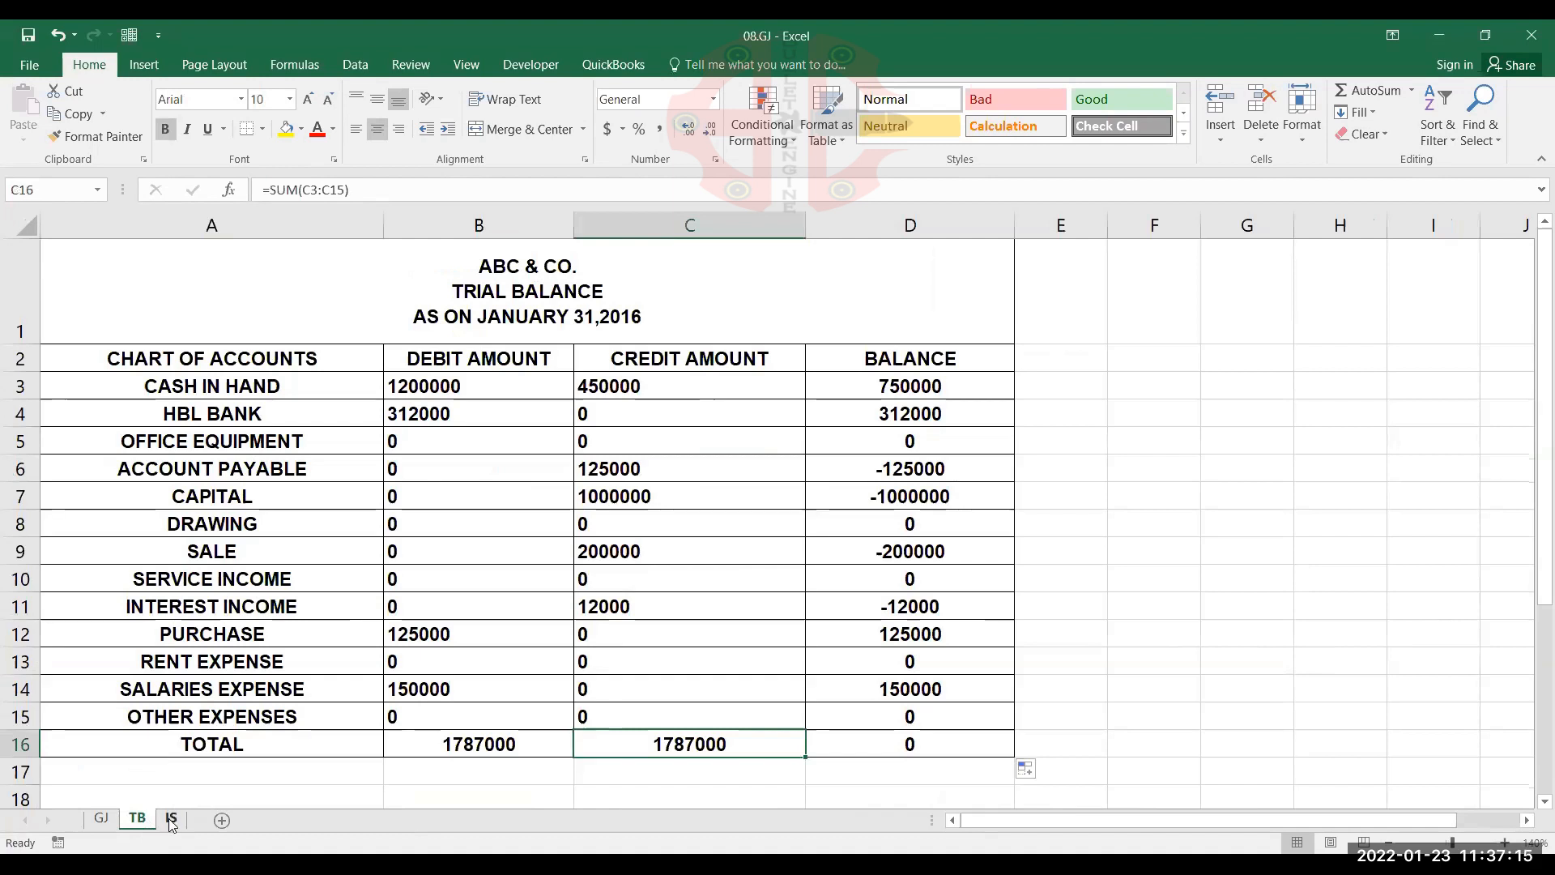
left_click(171, 820)
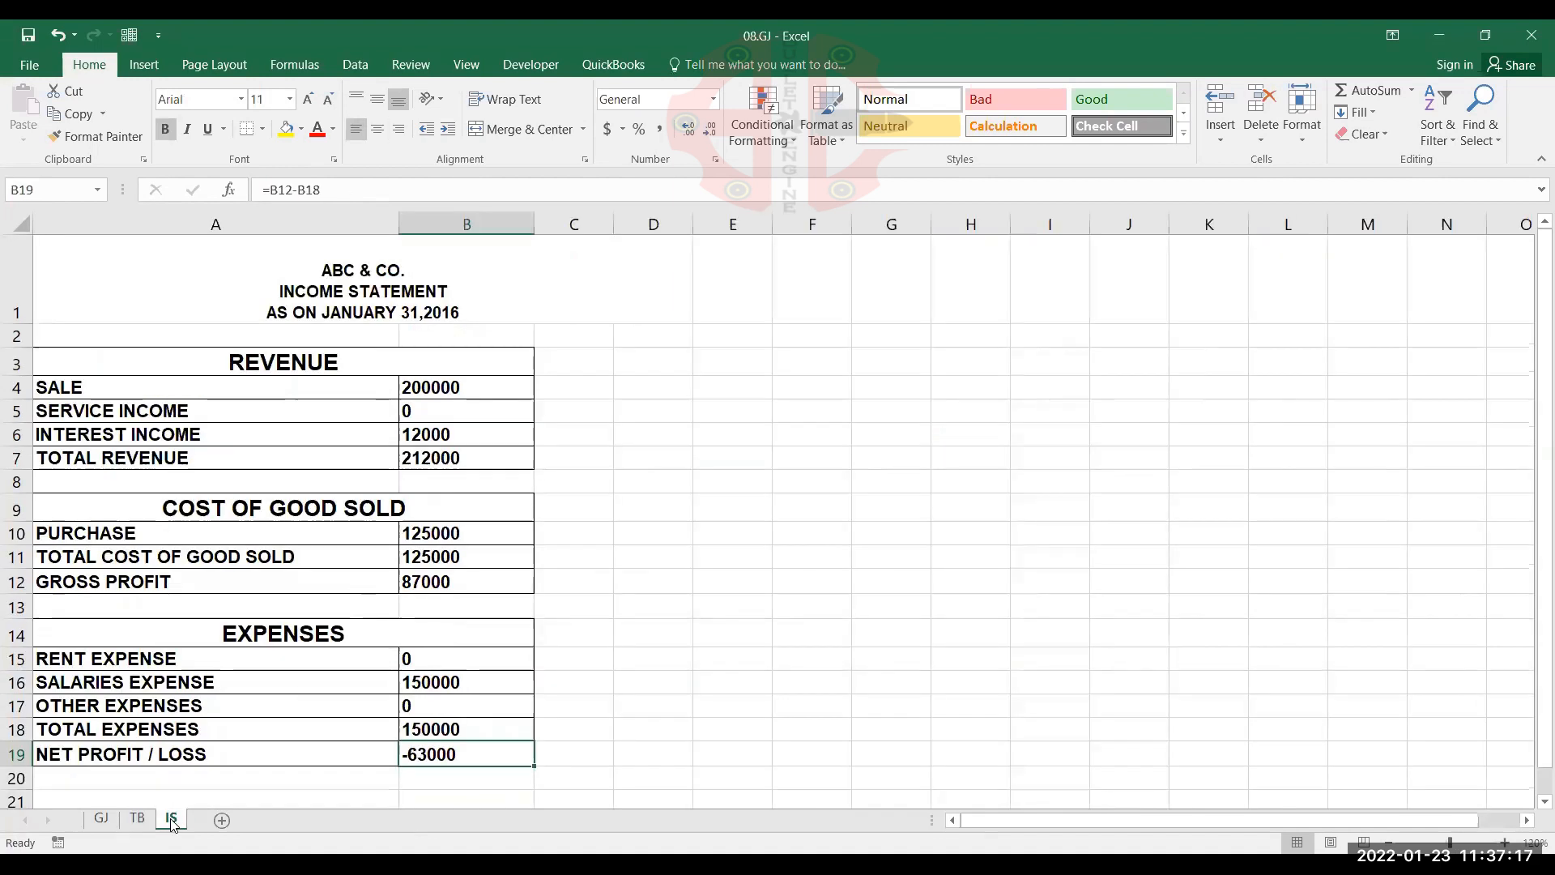
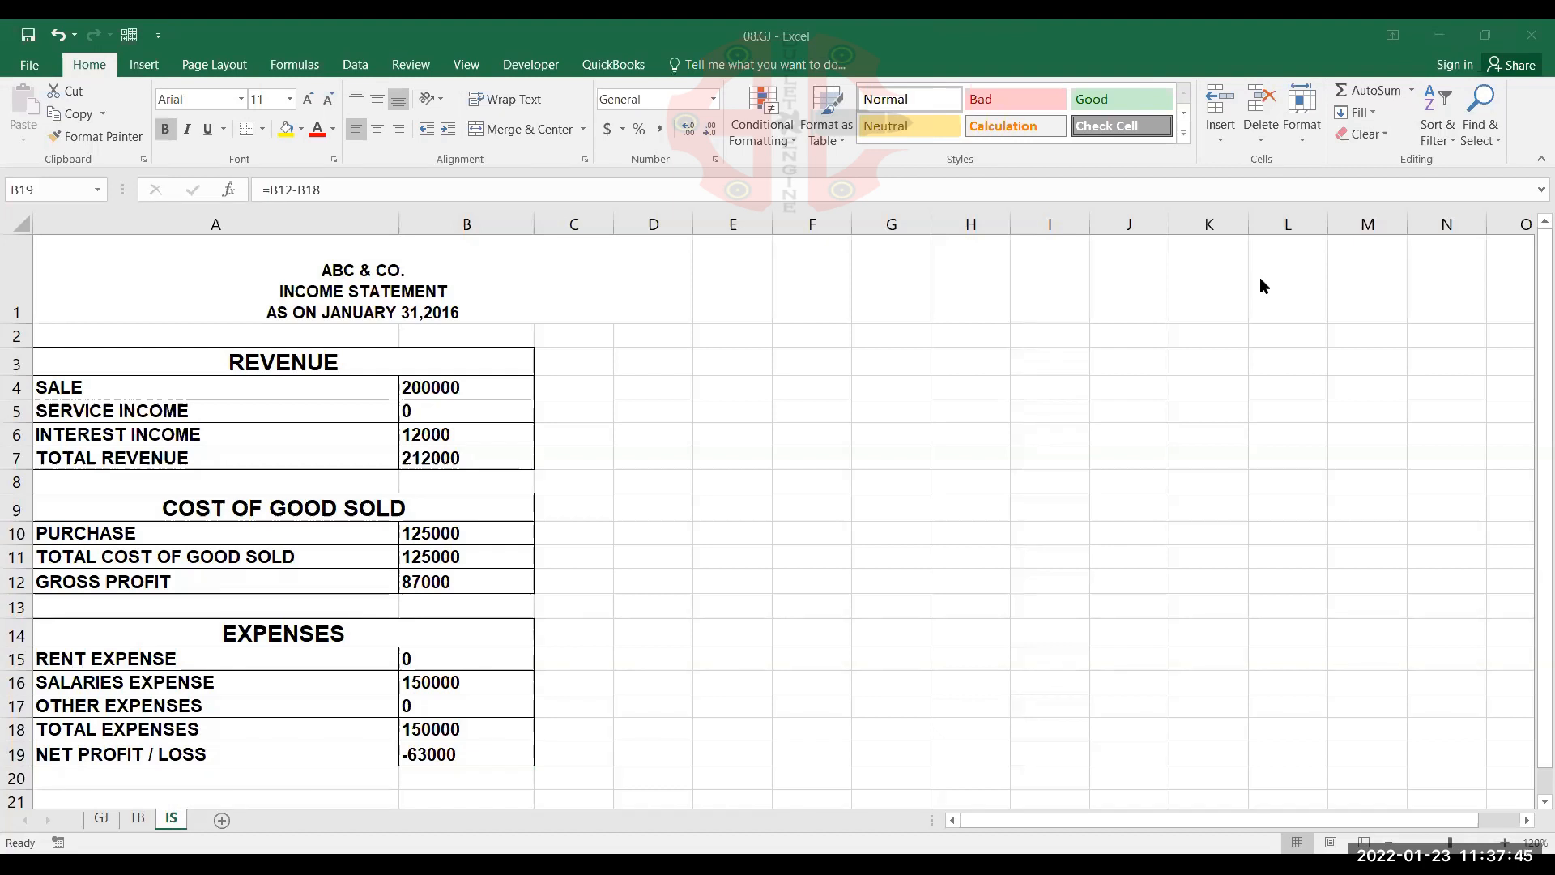
Review the general journal rows, and examine the ranges in the CASH IN HAND debit SUMIF formula in B3 of the TB sheet
left_click(102, 818)
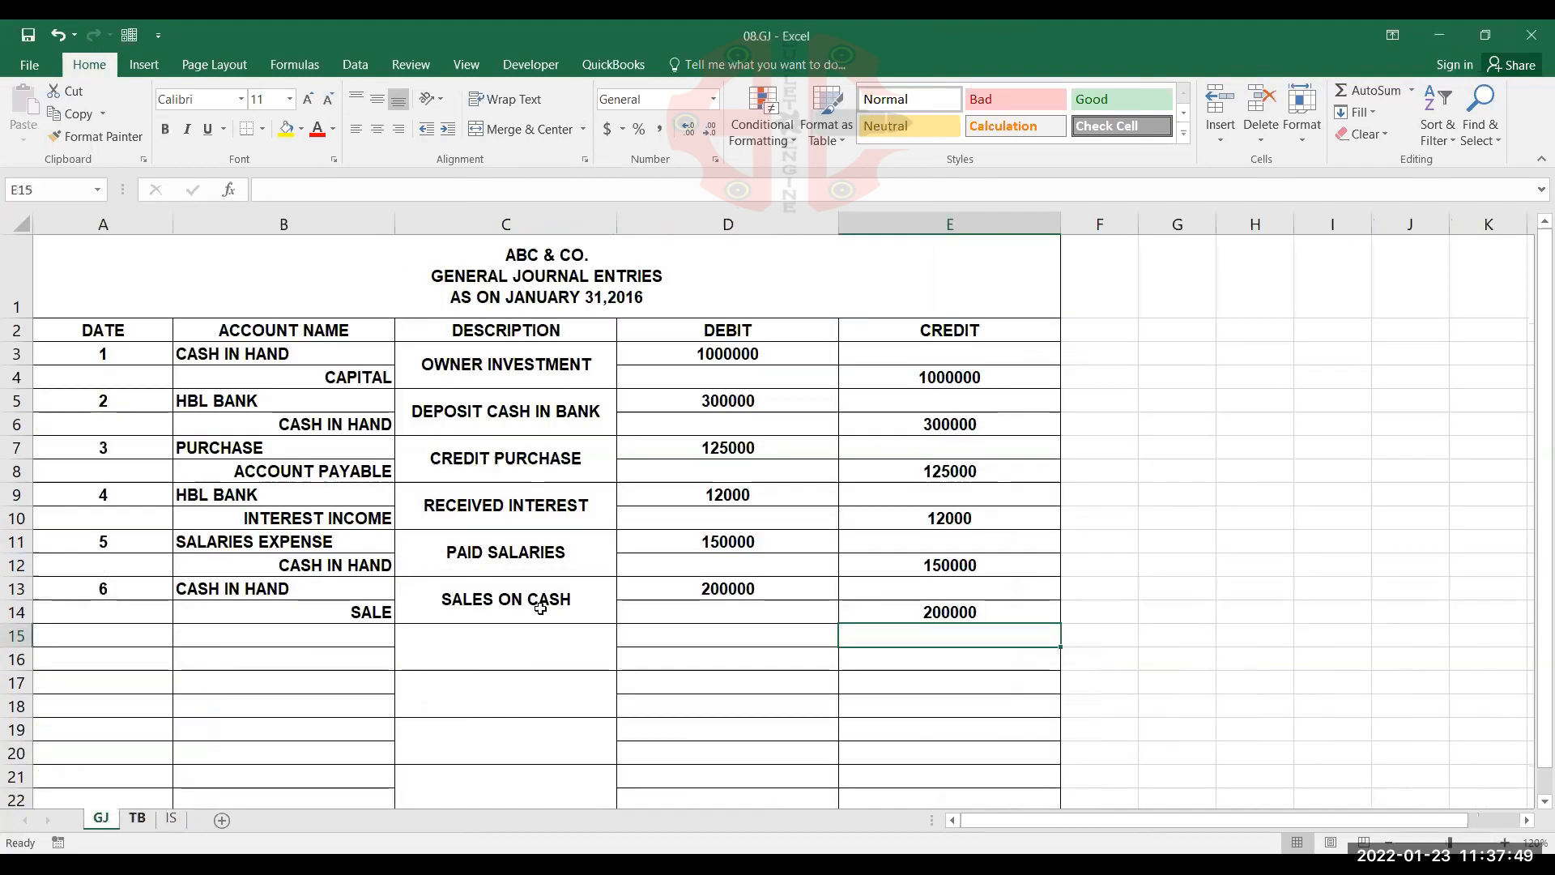
scroll(540, 608, "down", 2)
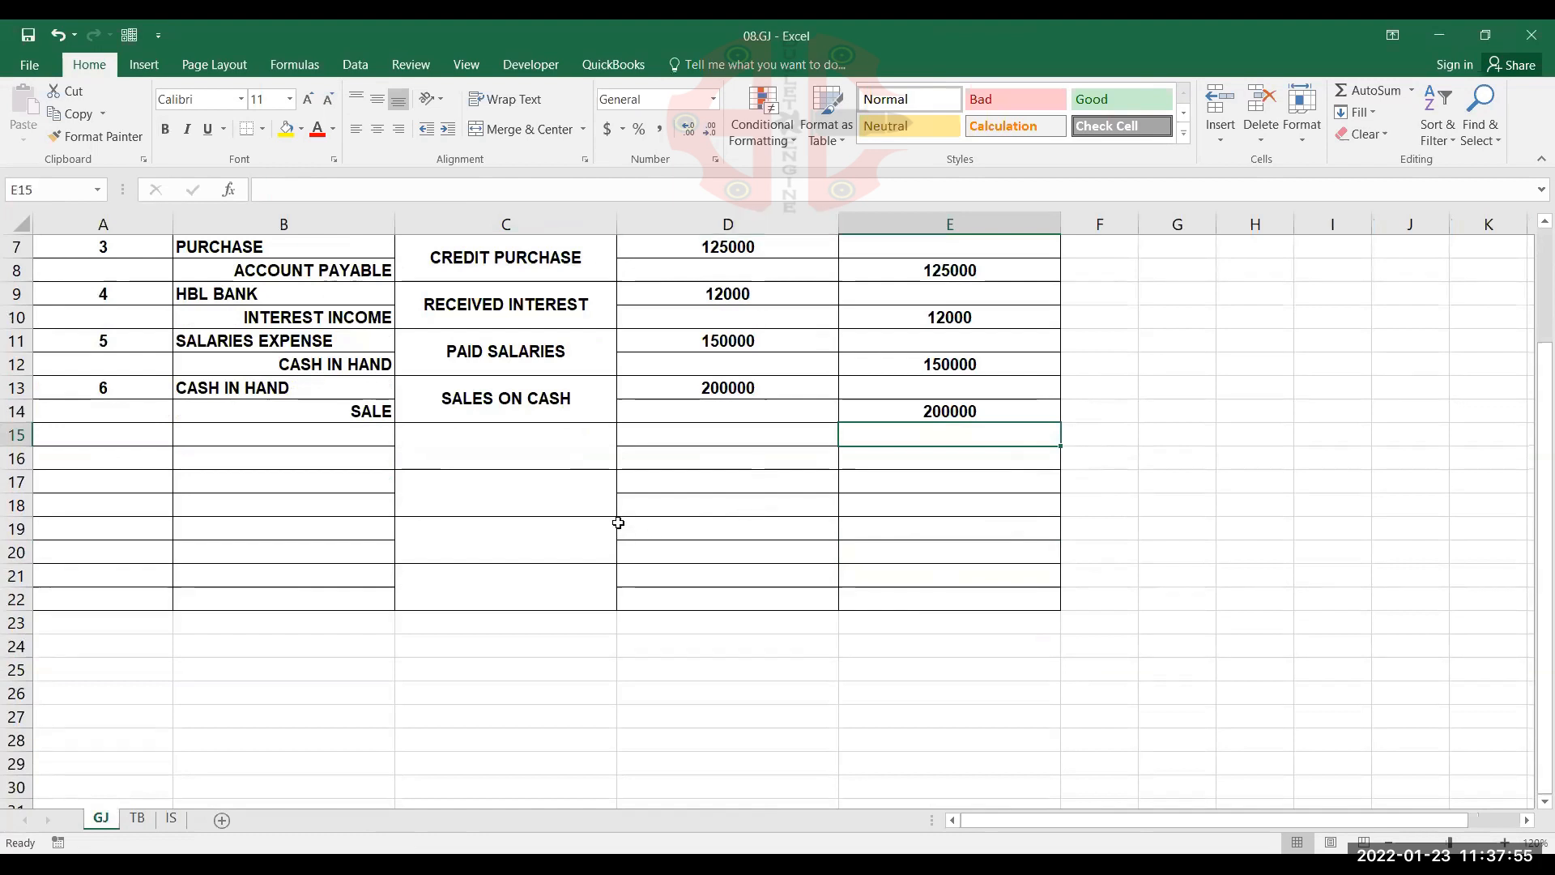
left_click(137, 818)
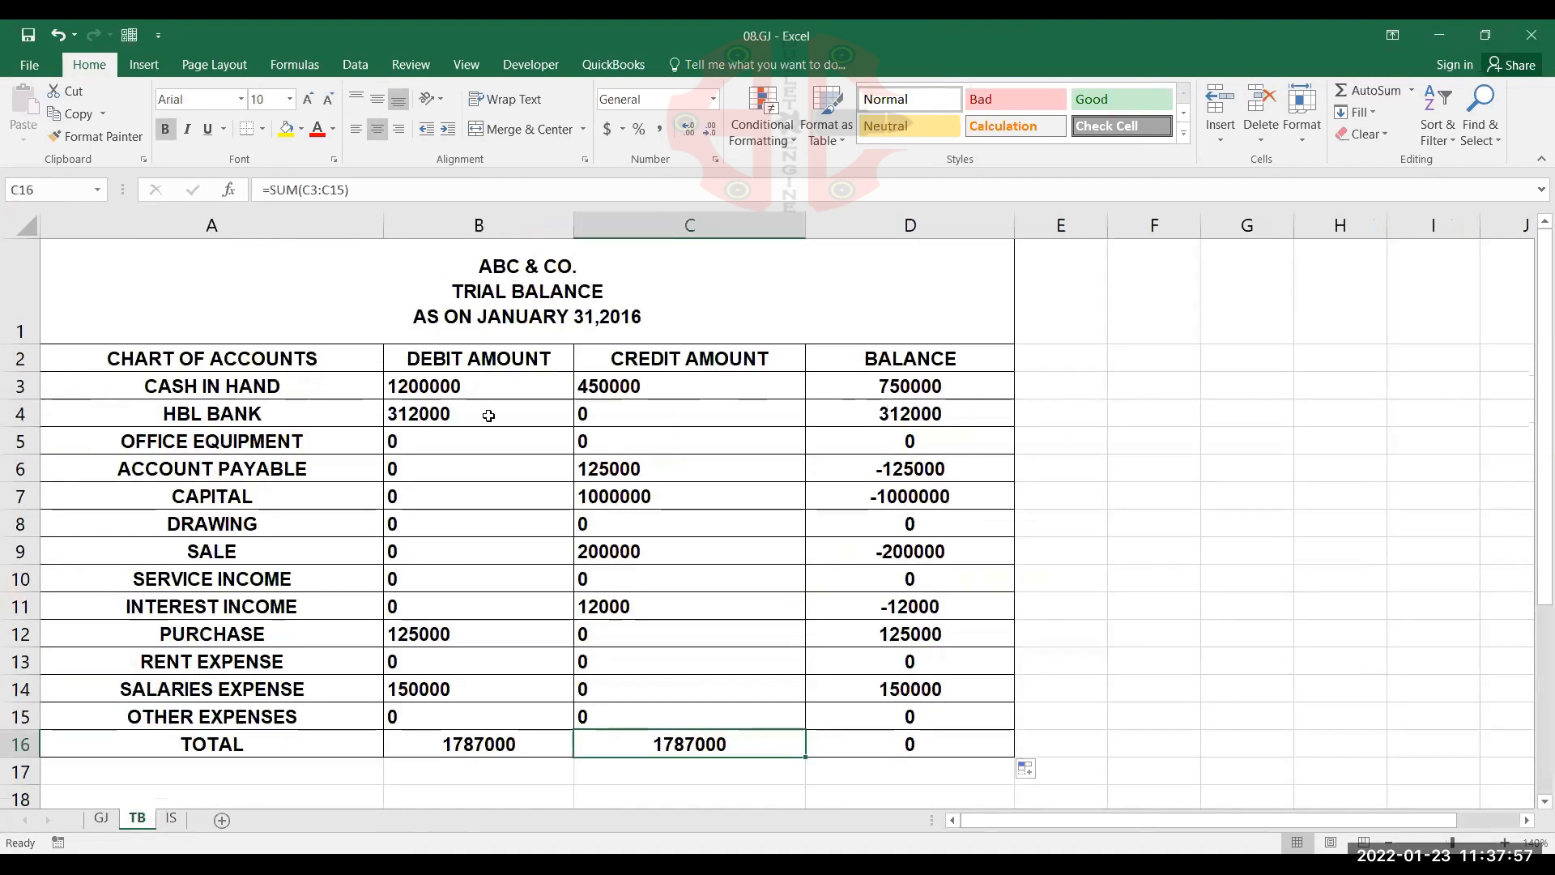
double_click(503, 381)
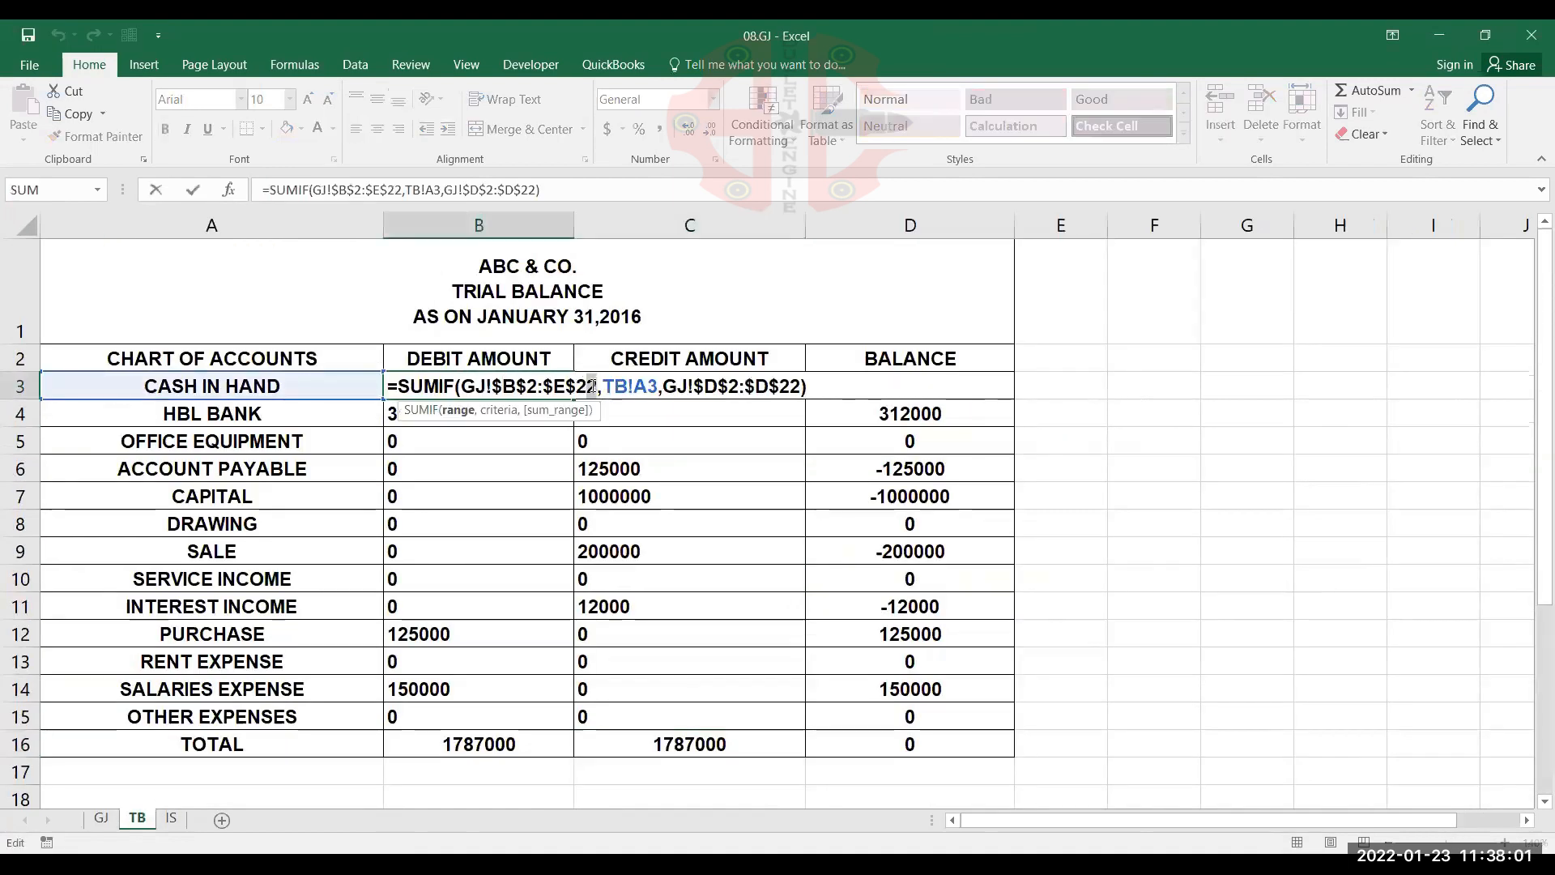
left_click_drag(577, 387, 595, 388)
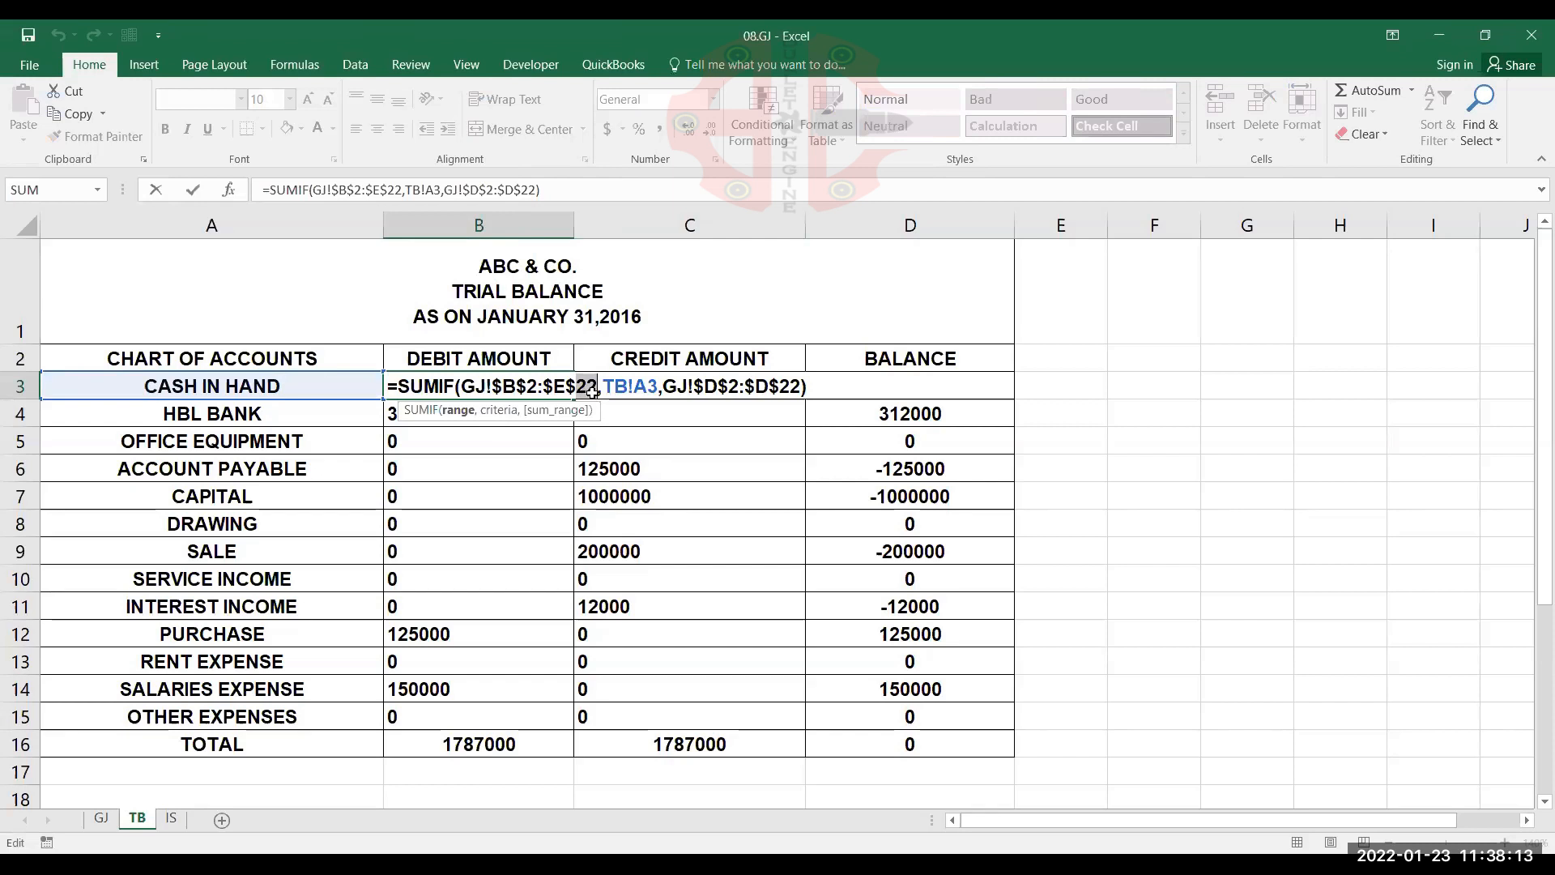
key("ctrl+Return")
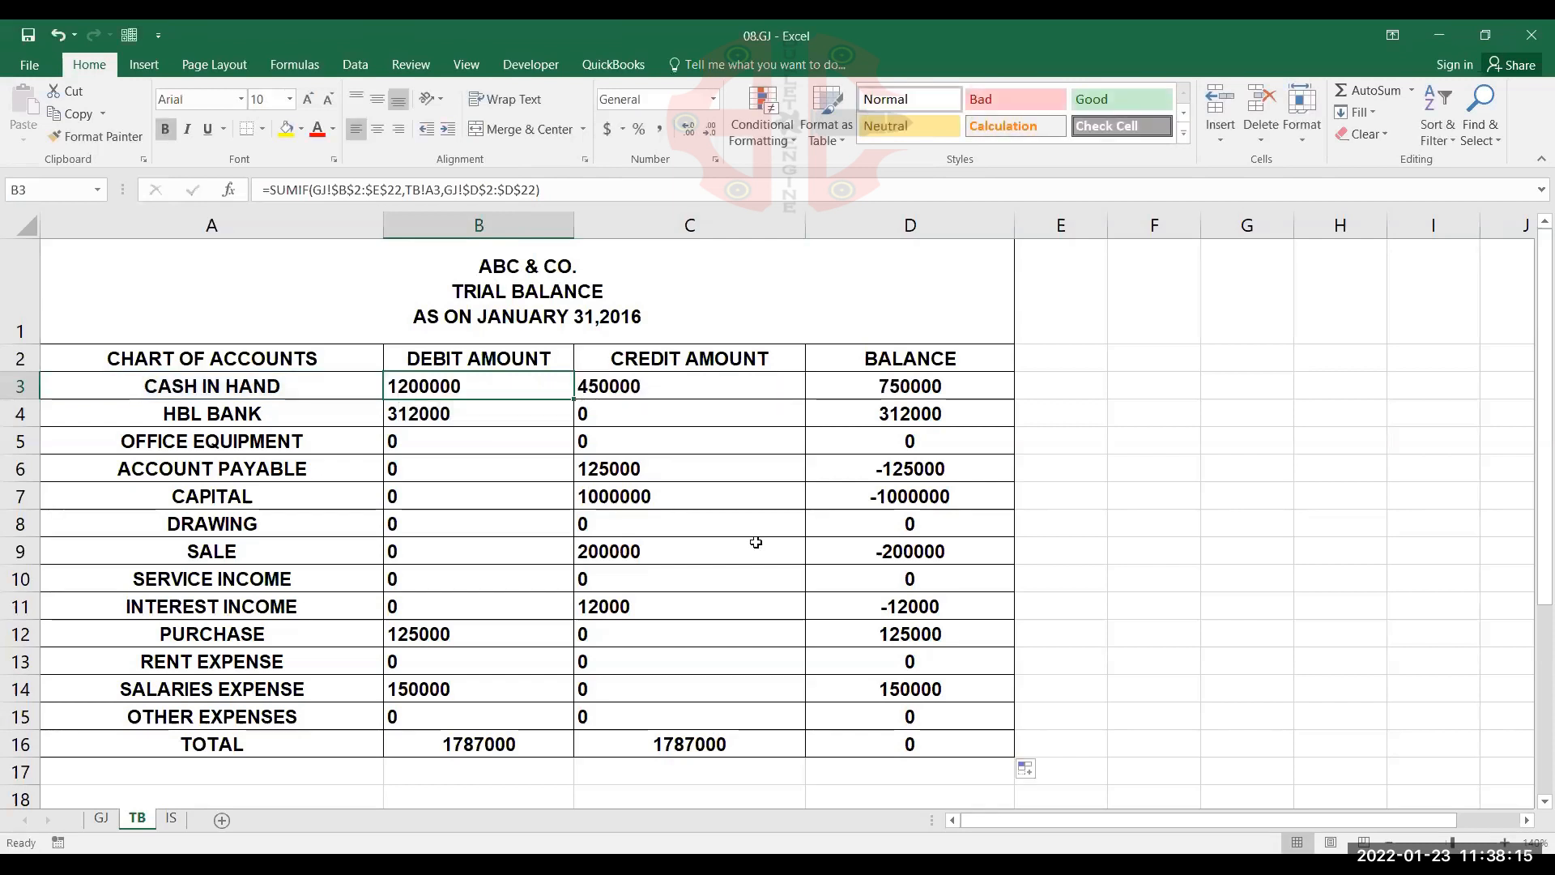
key("alt+Tab")
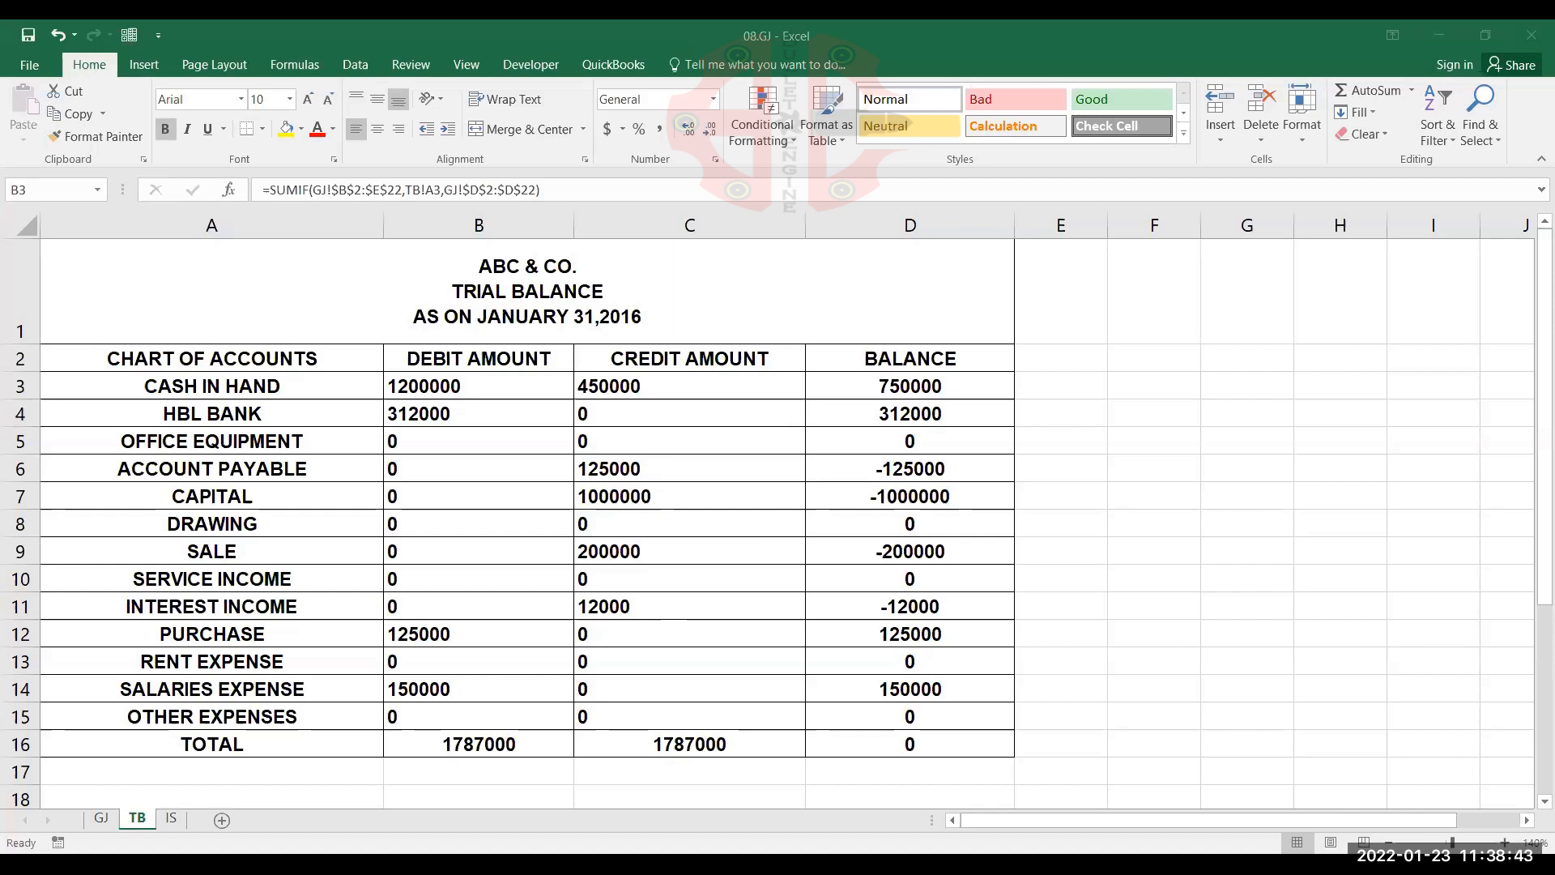
left_click(484, 390)
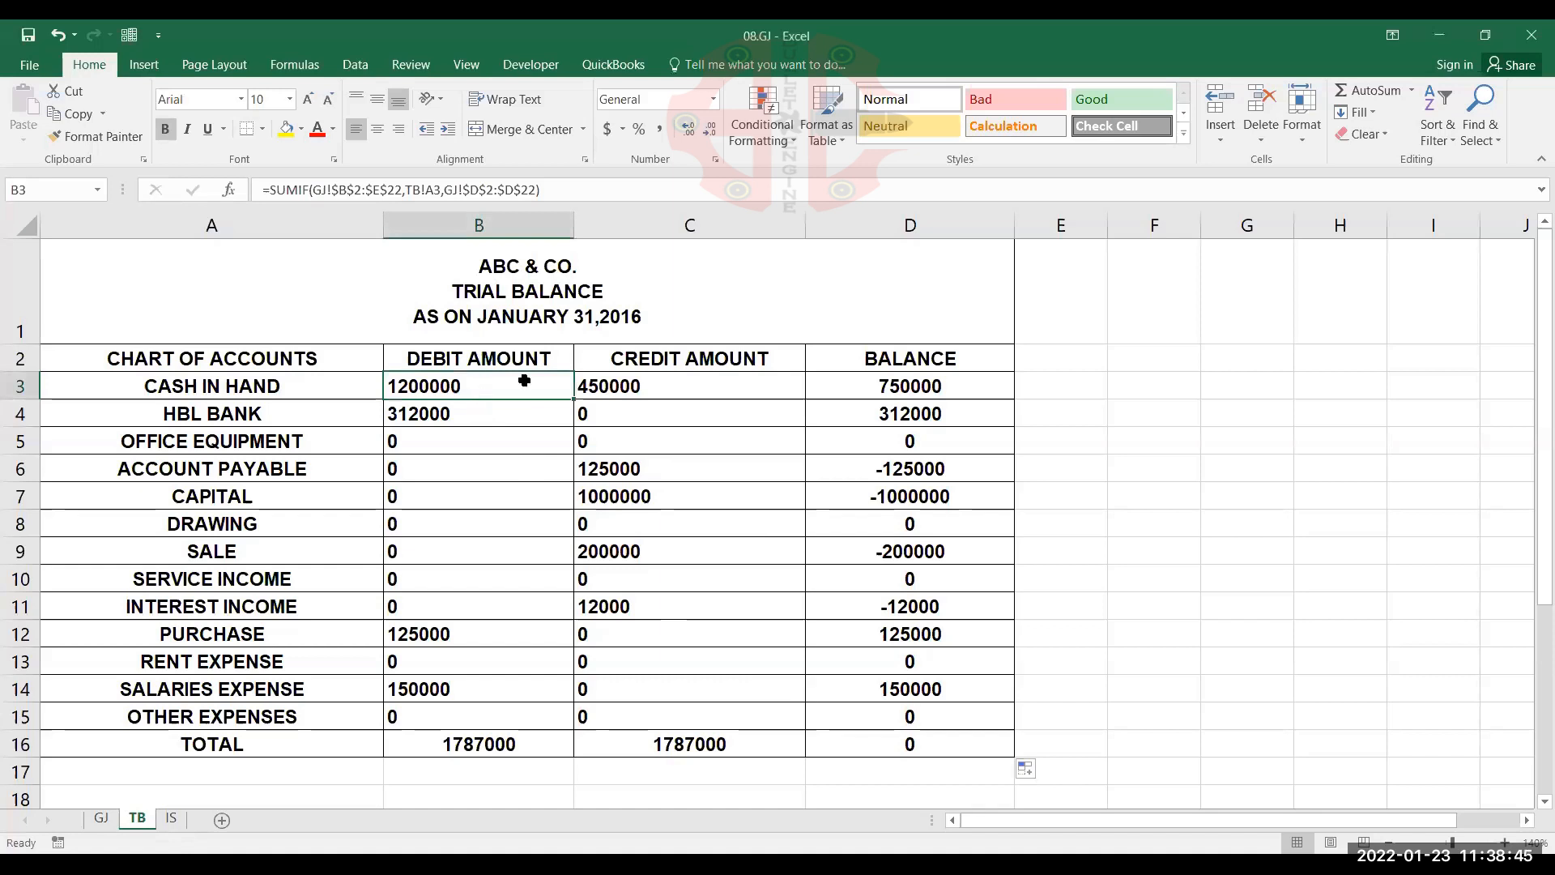
Review the income statement on the IS sheet, and compare it with the GJ entries and the TB sheet
left_click(171, 818)
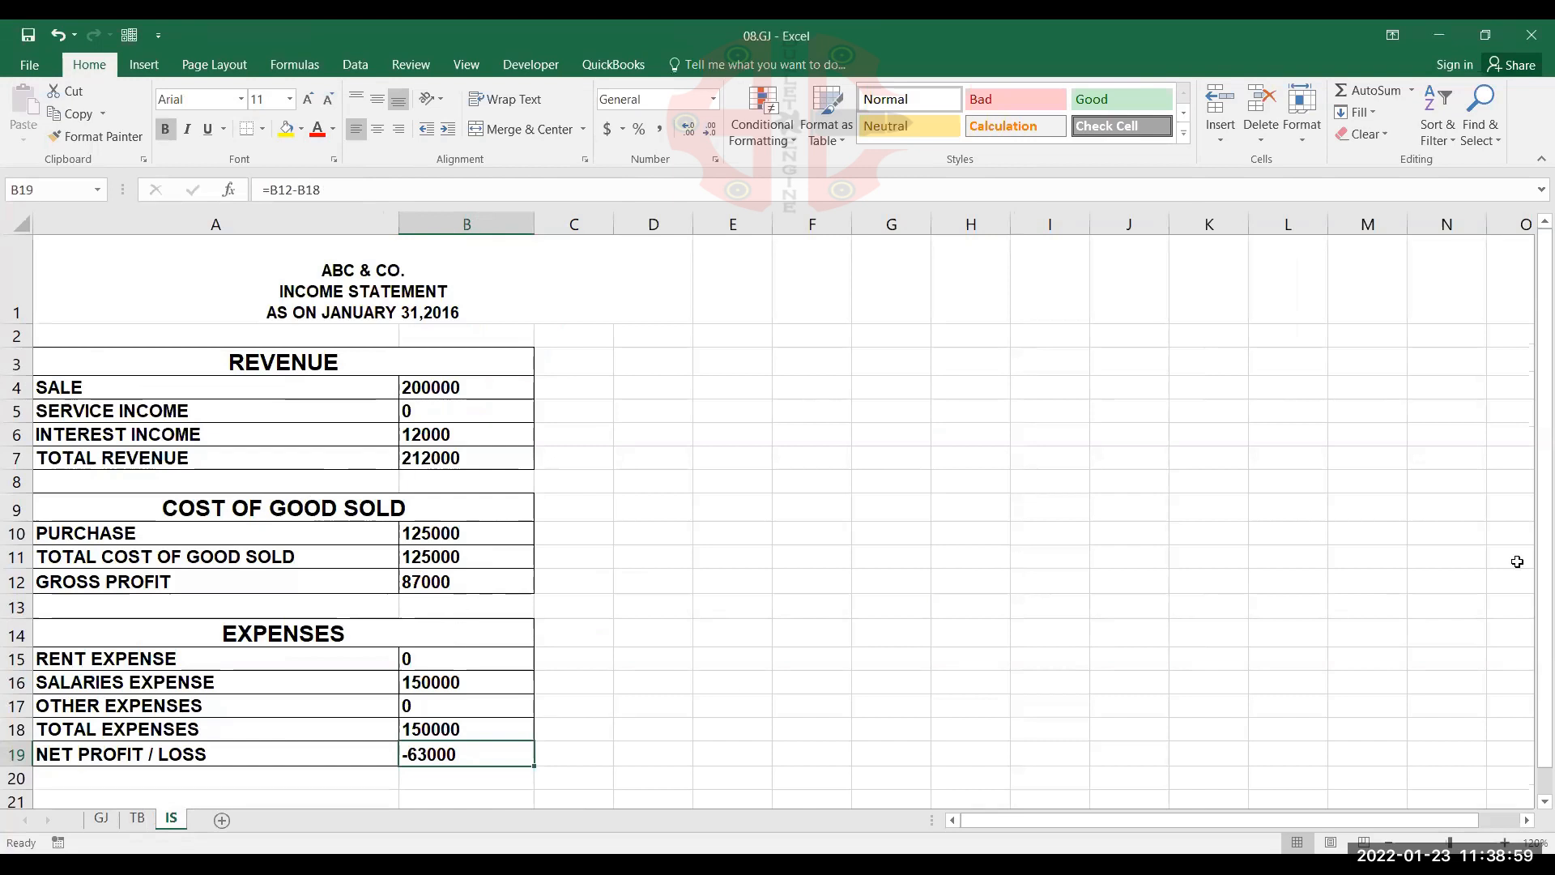
key("alt+q")
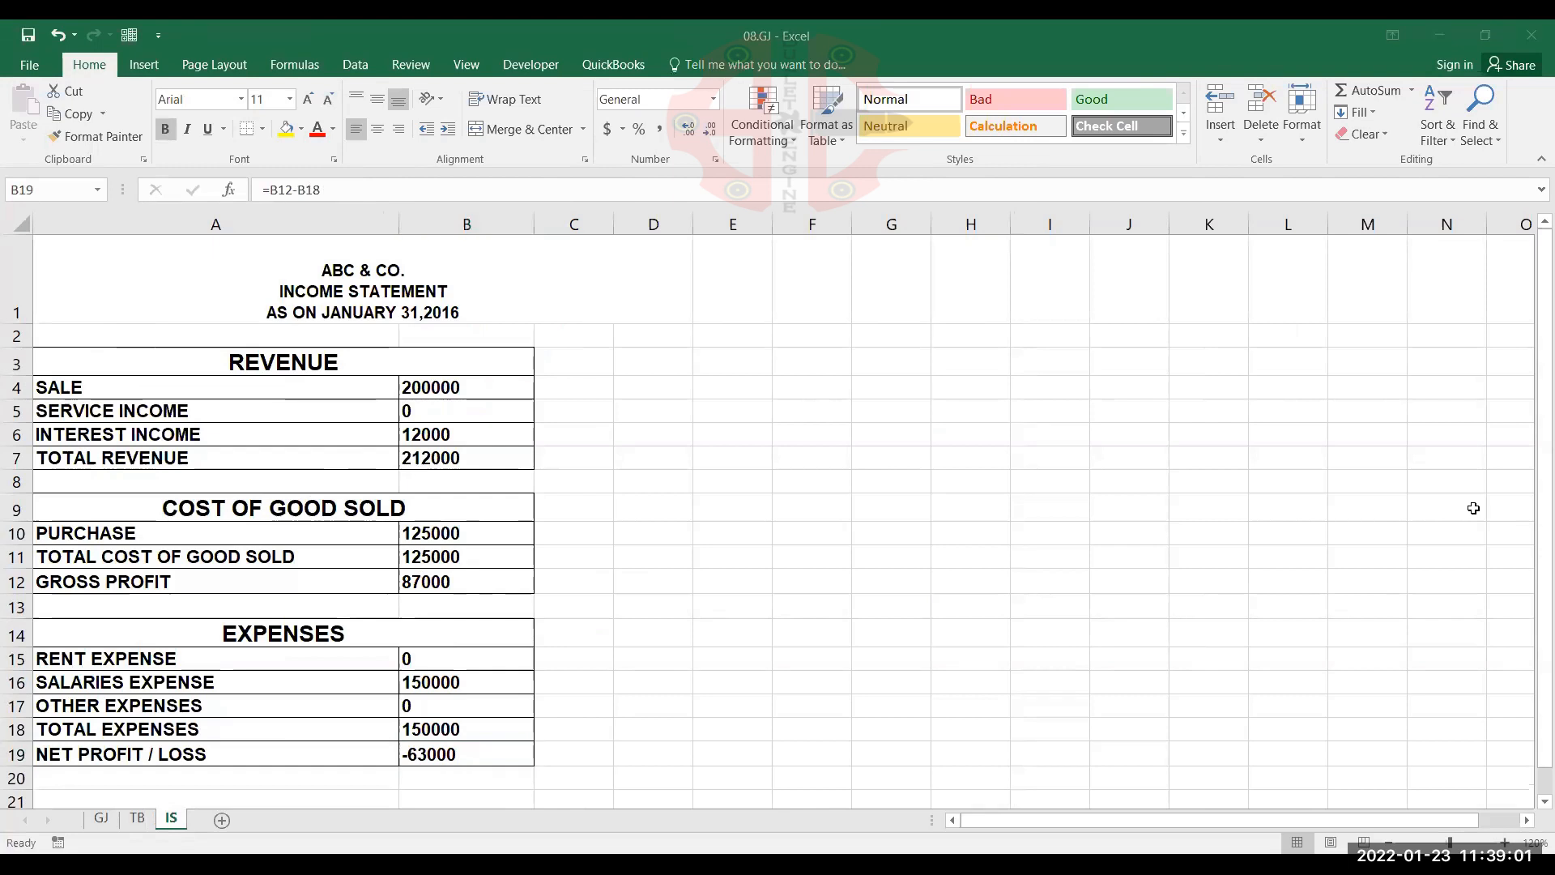
left_click(299, 697)
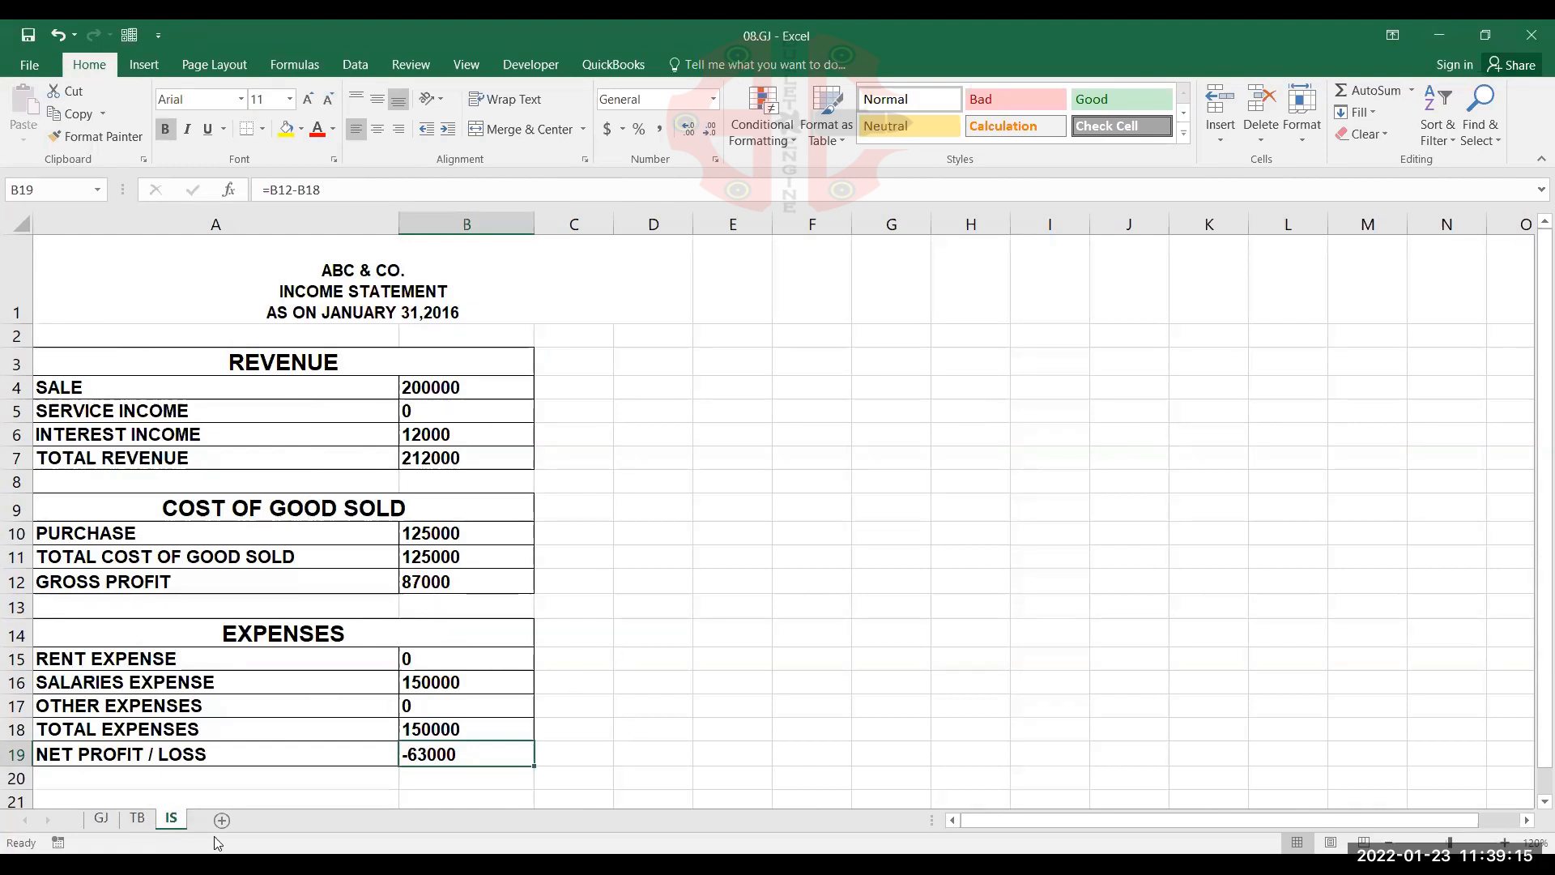
left_click(105, 821)
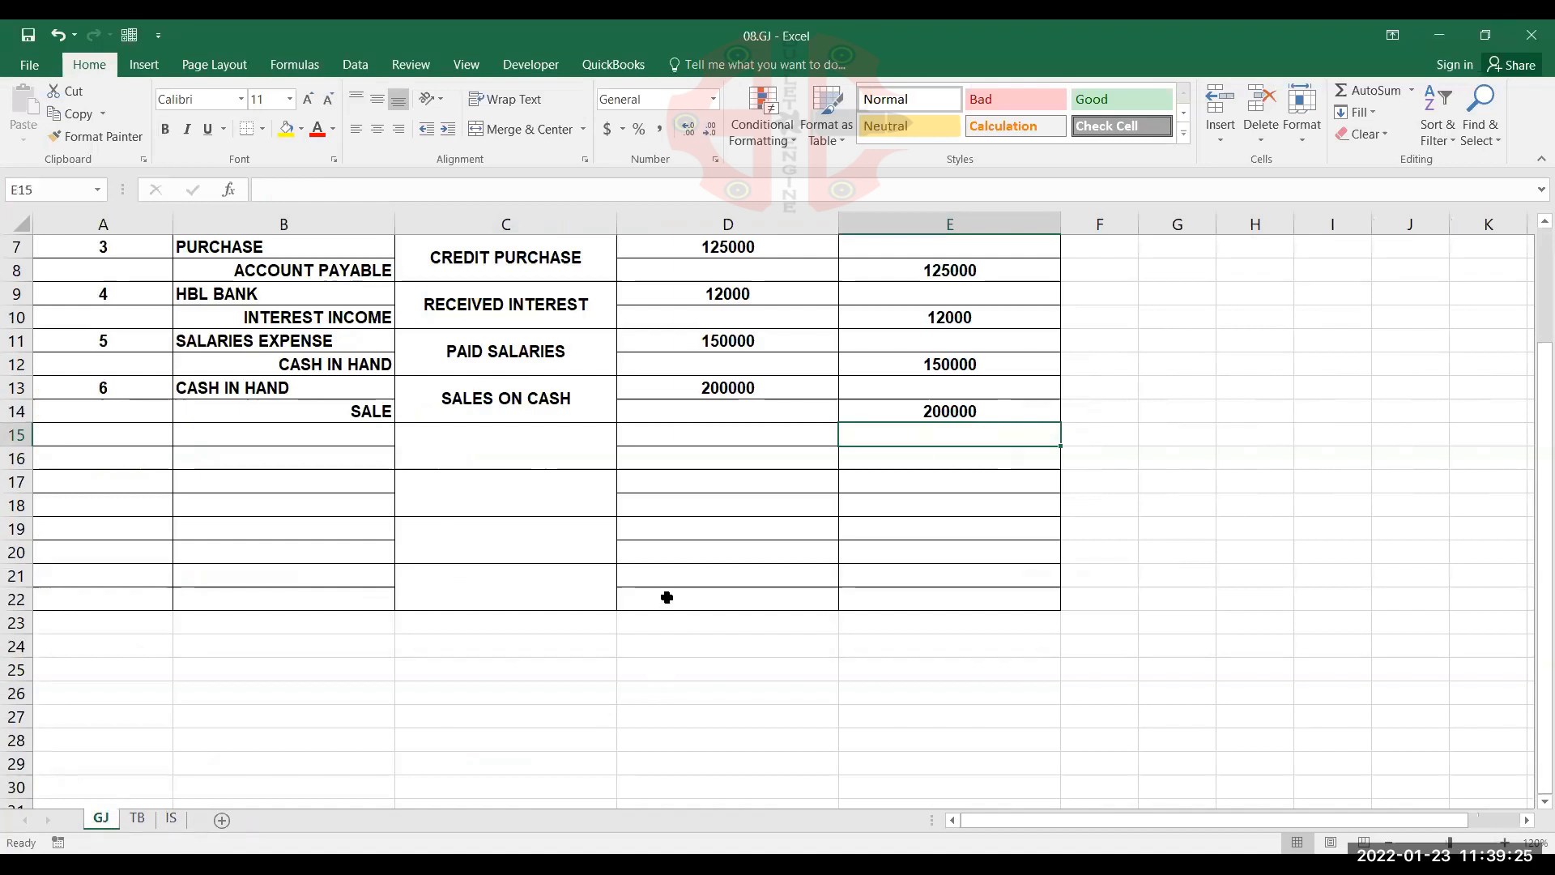
left_click(383, 513)
scroll(243, 530, "up", 1)
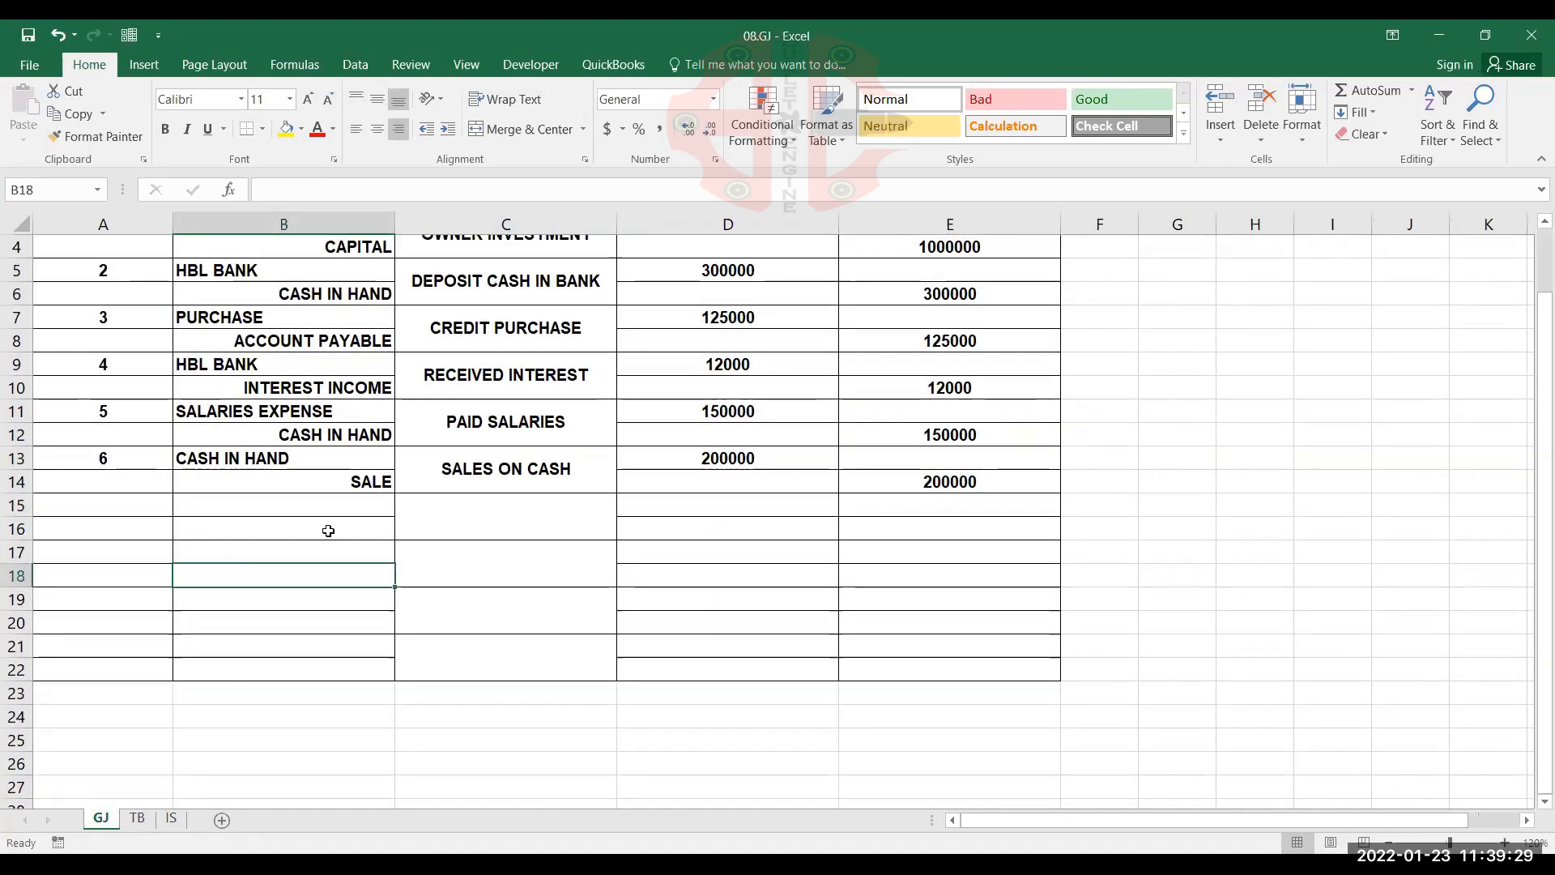
scroll(285, 590, "up", 1)
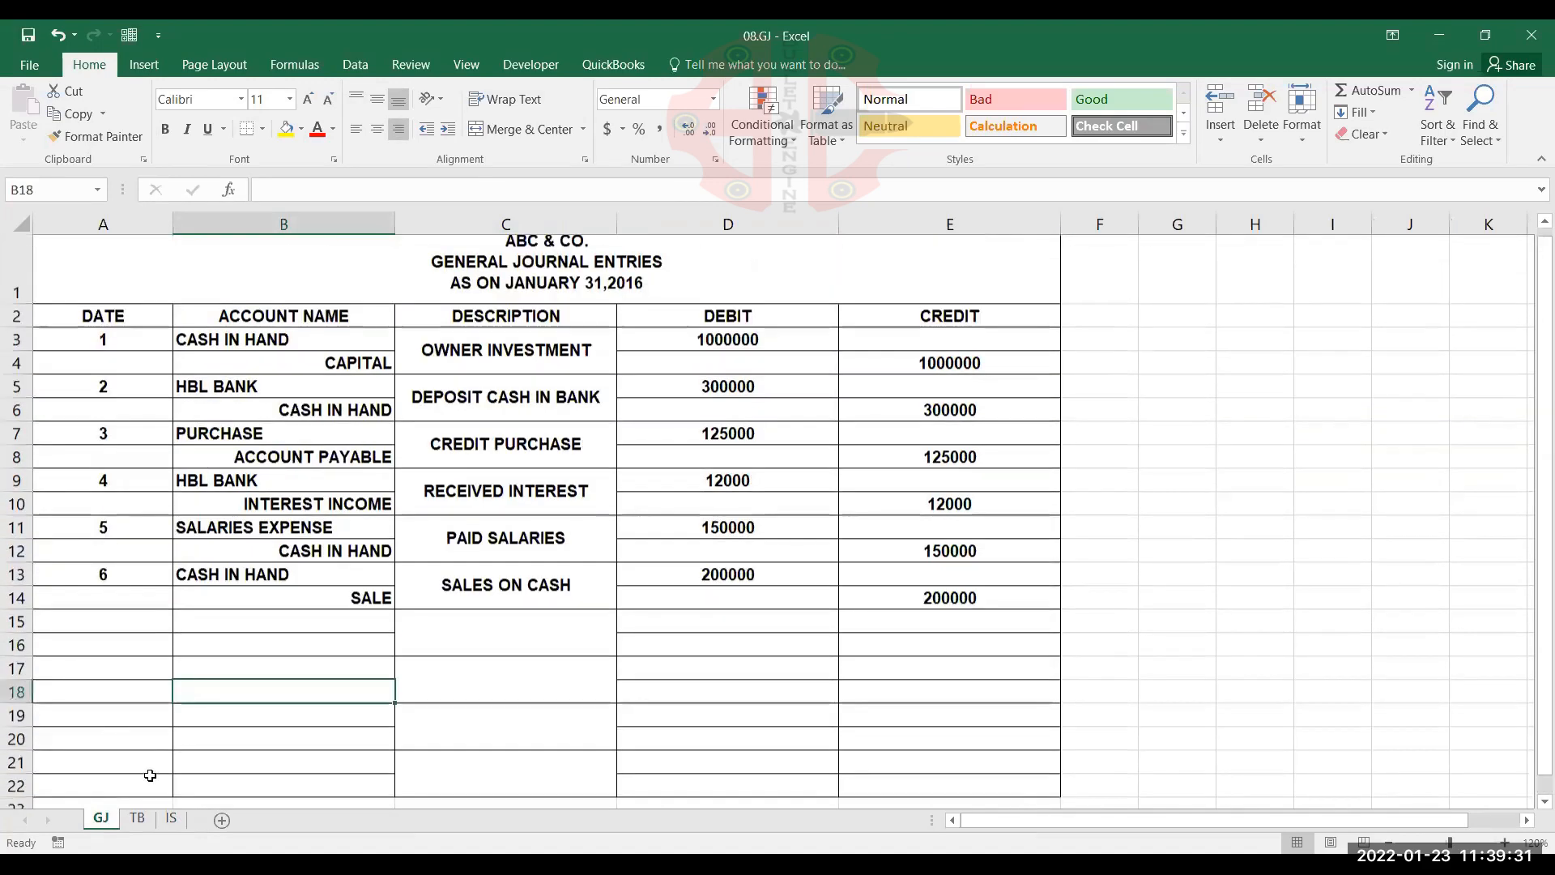
left_click(139, 819)
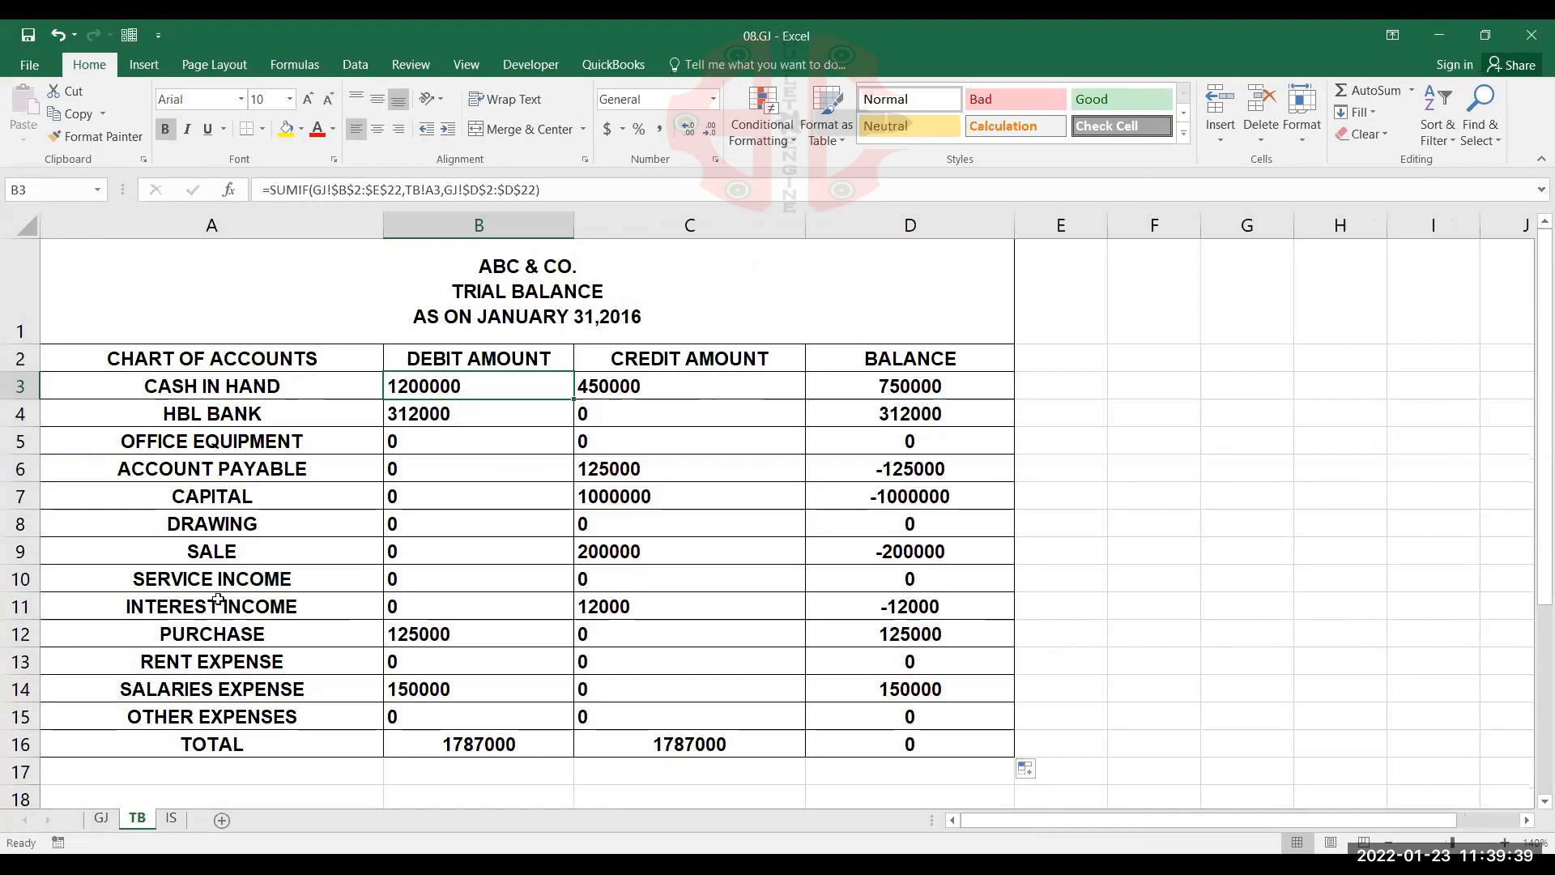
On the GJ sheet, misspell the account name in B13 as CASH IN HAD, and check the effect on the TB sheet
left_click(102, 820)
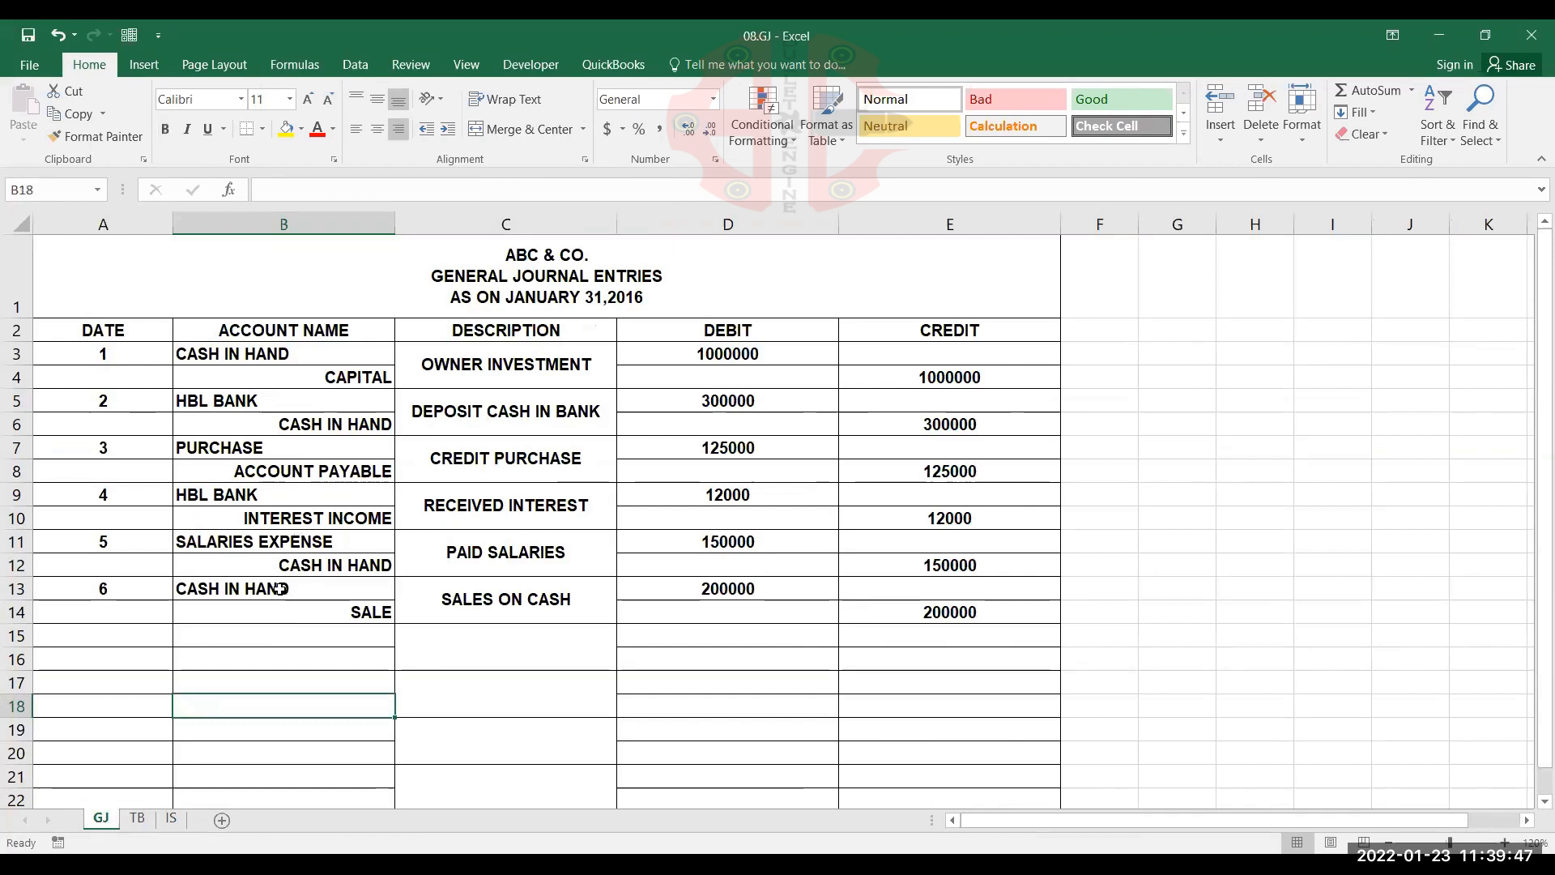
double_click(366, 588)
key("Left")
key("BackSpace")
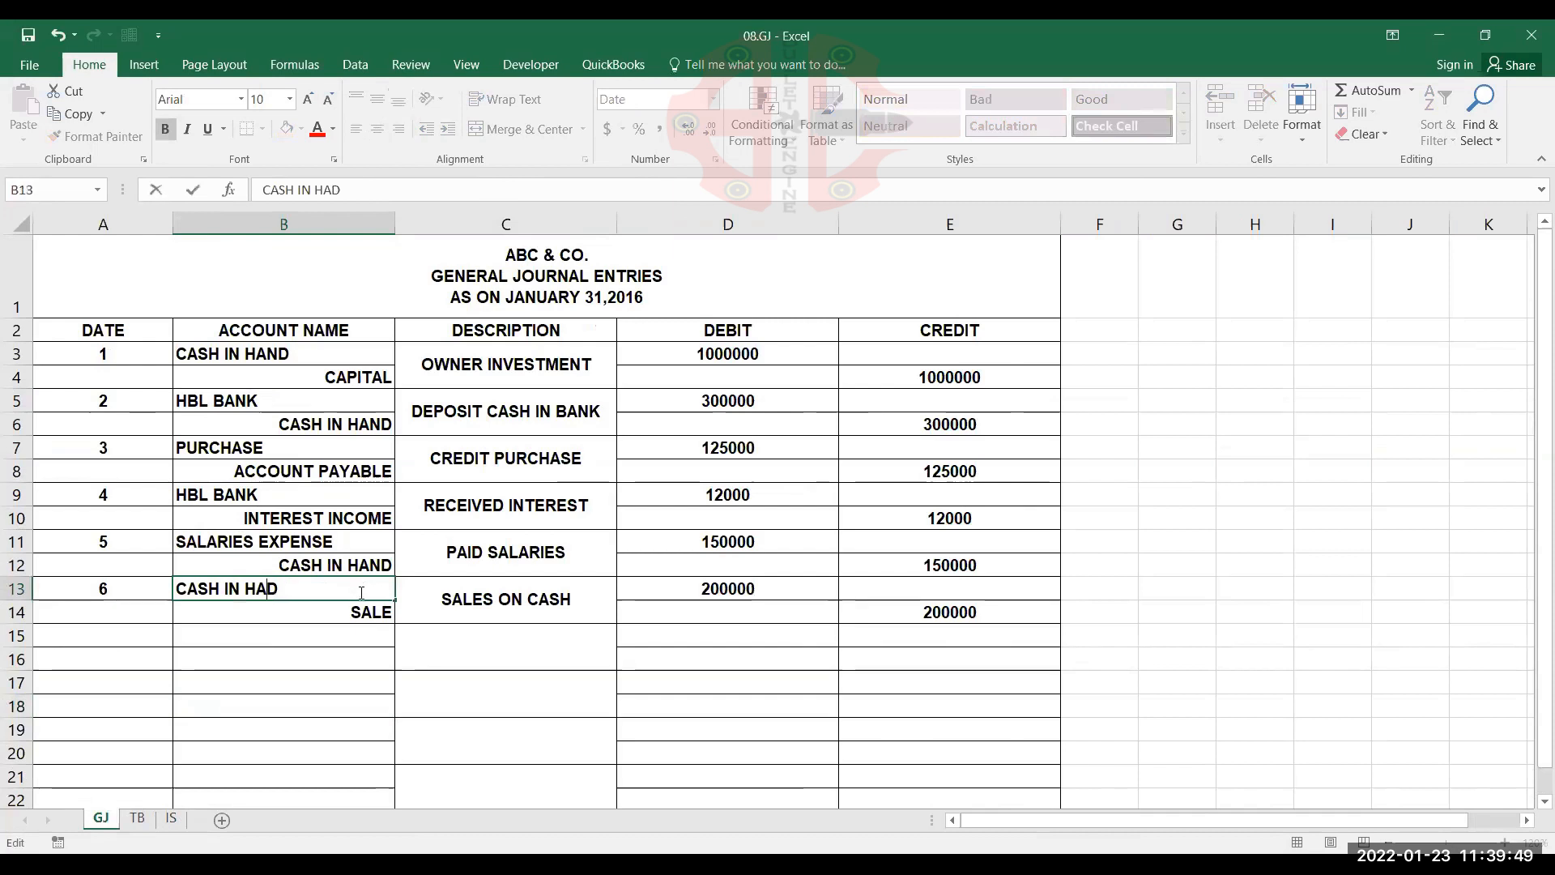
left_click(365, 612)
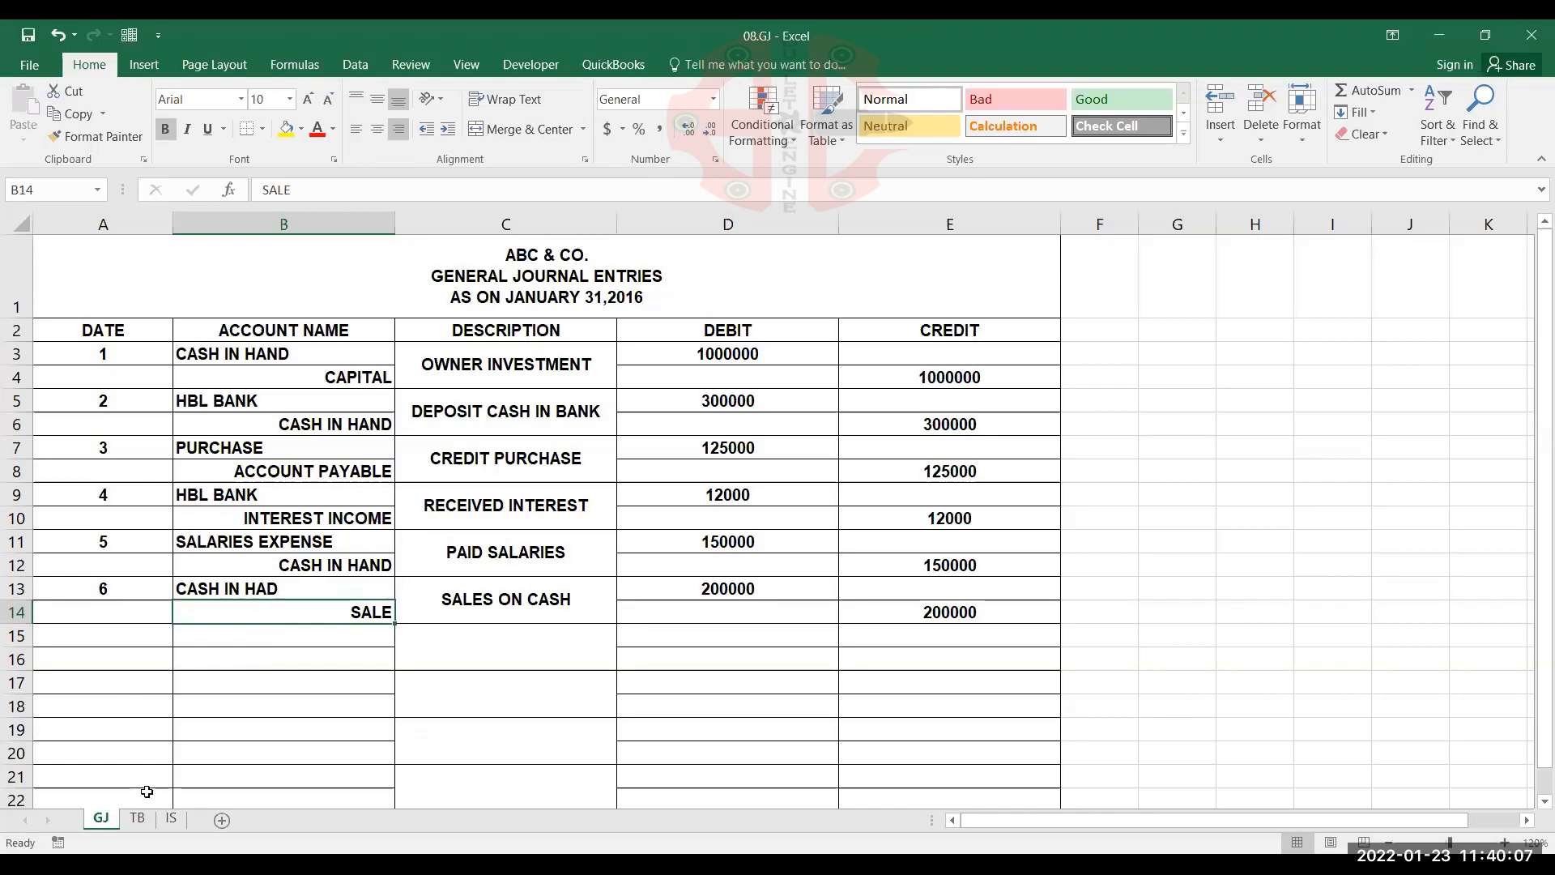
left_click(137, 818)
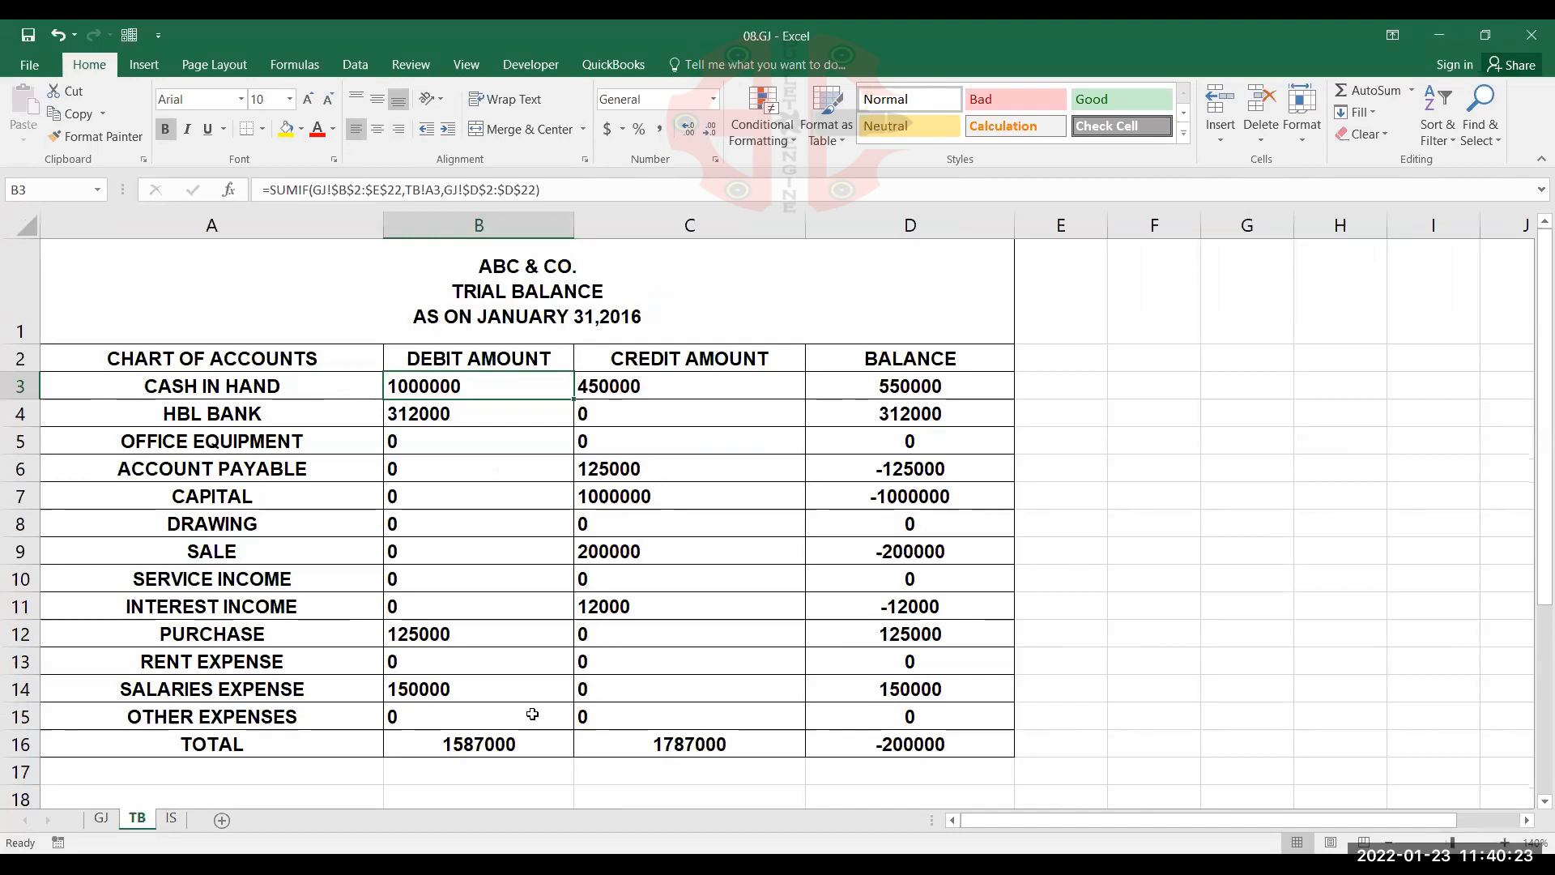
Correct the account name in B13 of the GJ sheet to CASH IN HAND, and check the trial balance
left_click(104, 824)
left_click(267, 588)
double_click(267, 588)
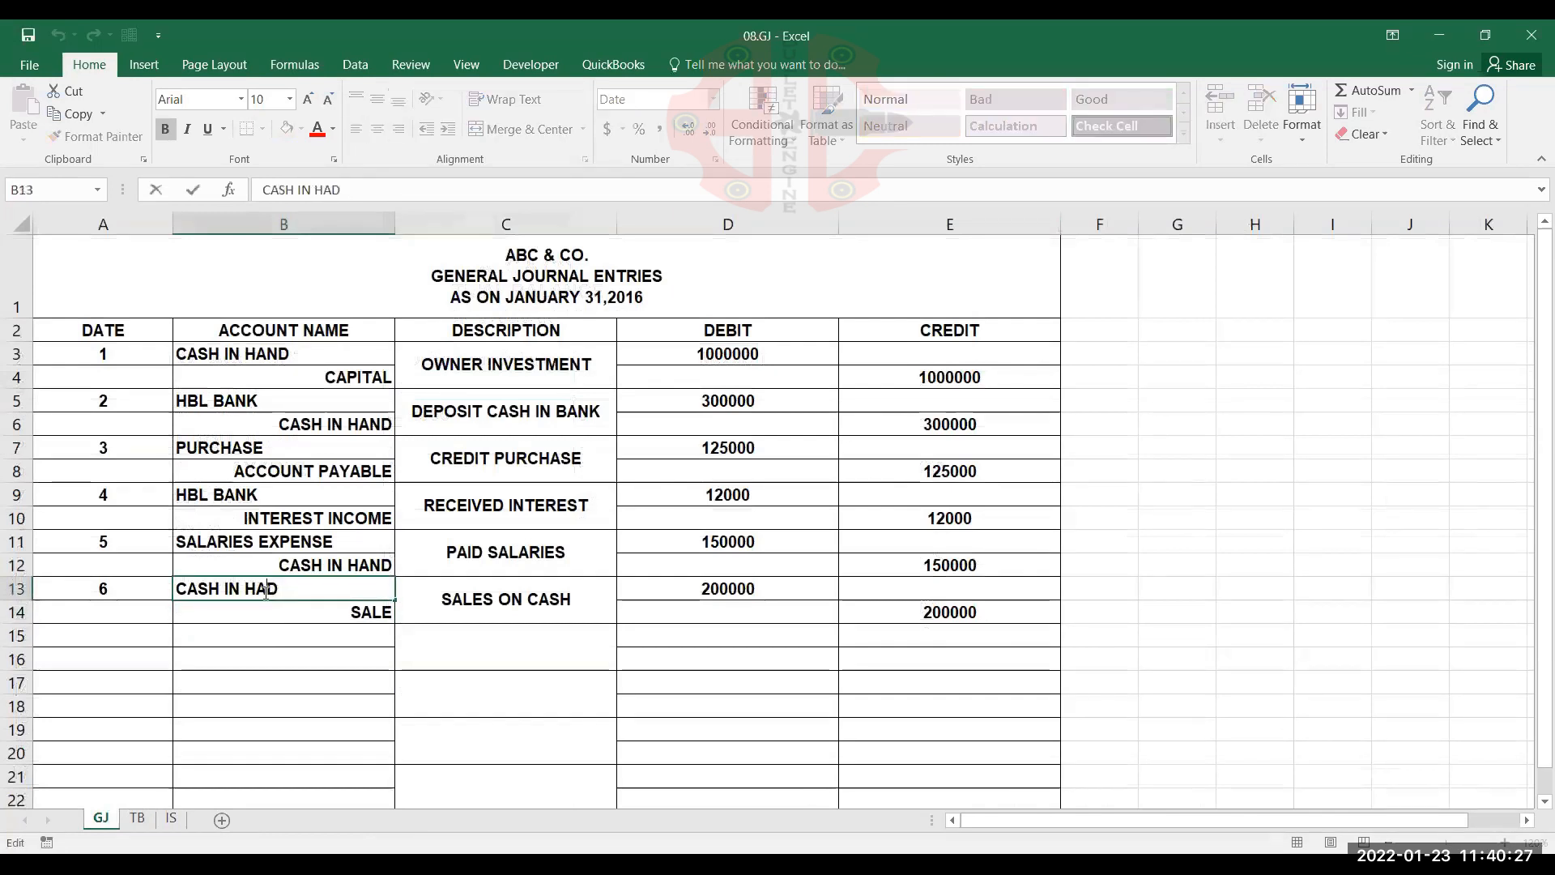
type("N")
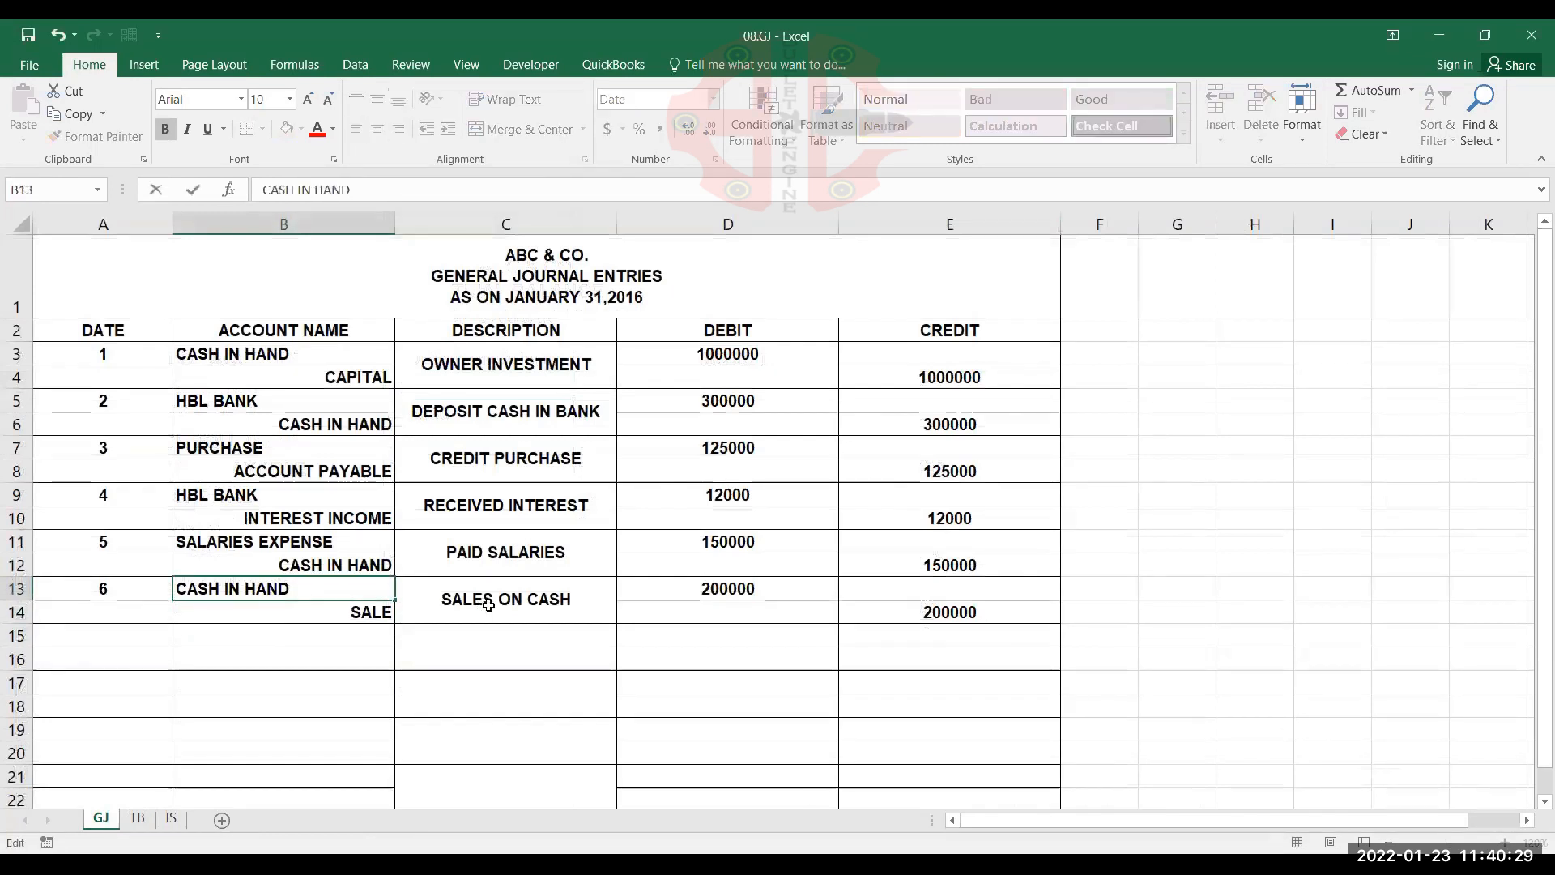
key("Return")
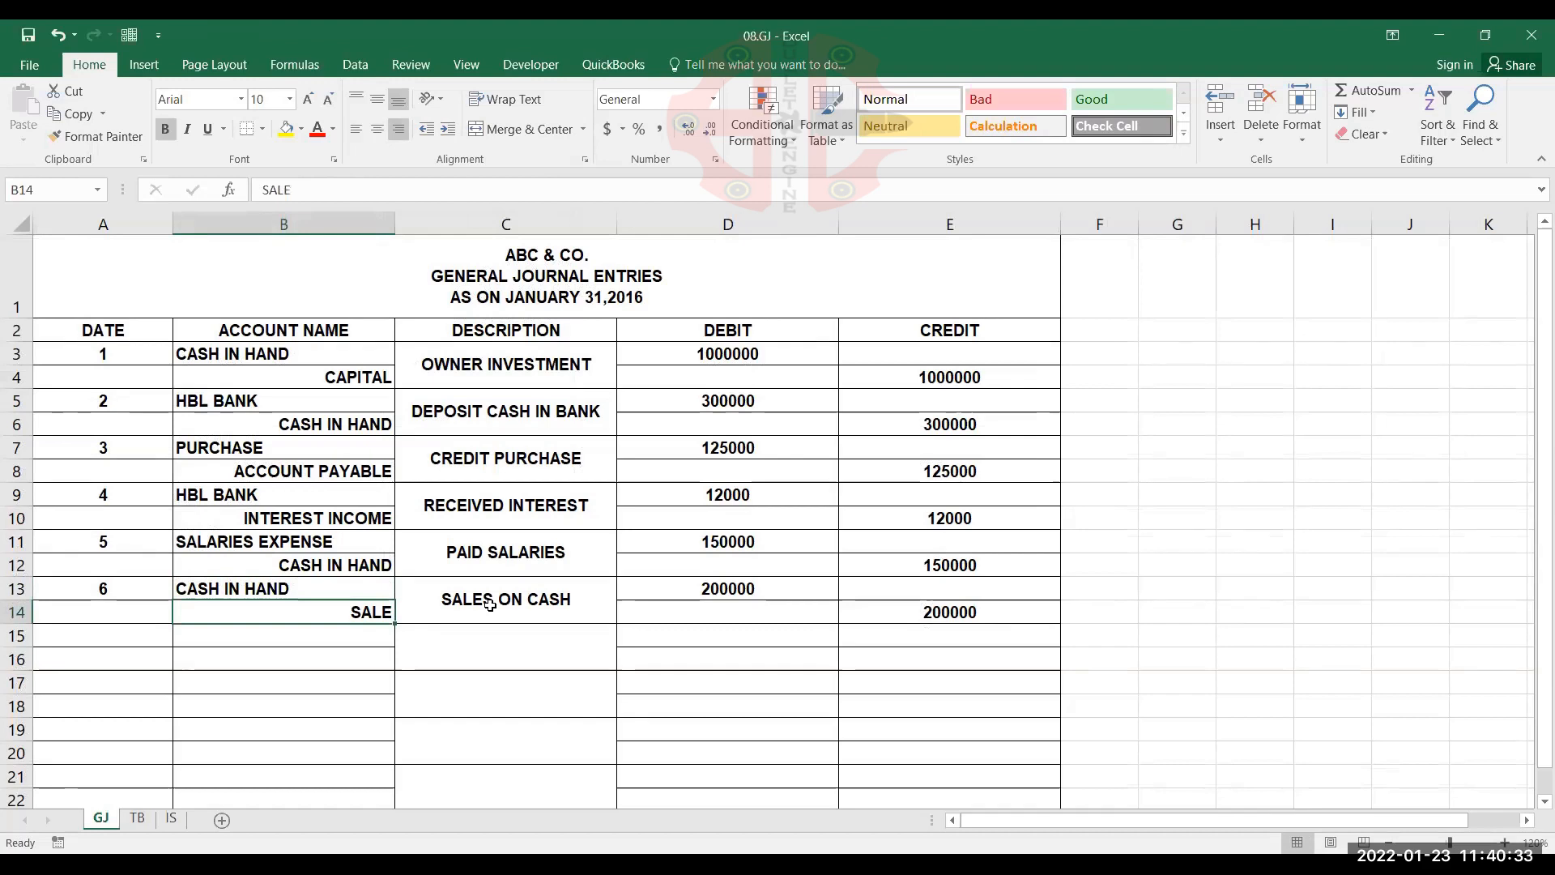
left_click(156, 819)
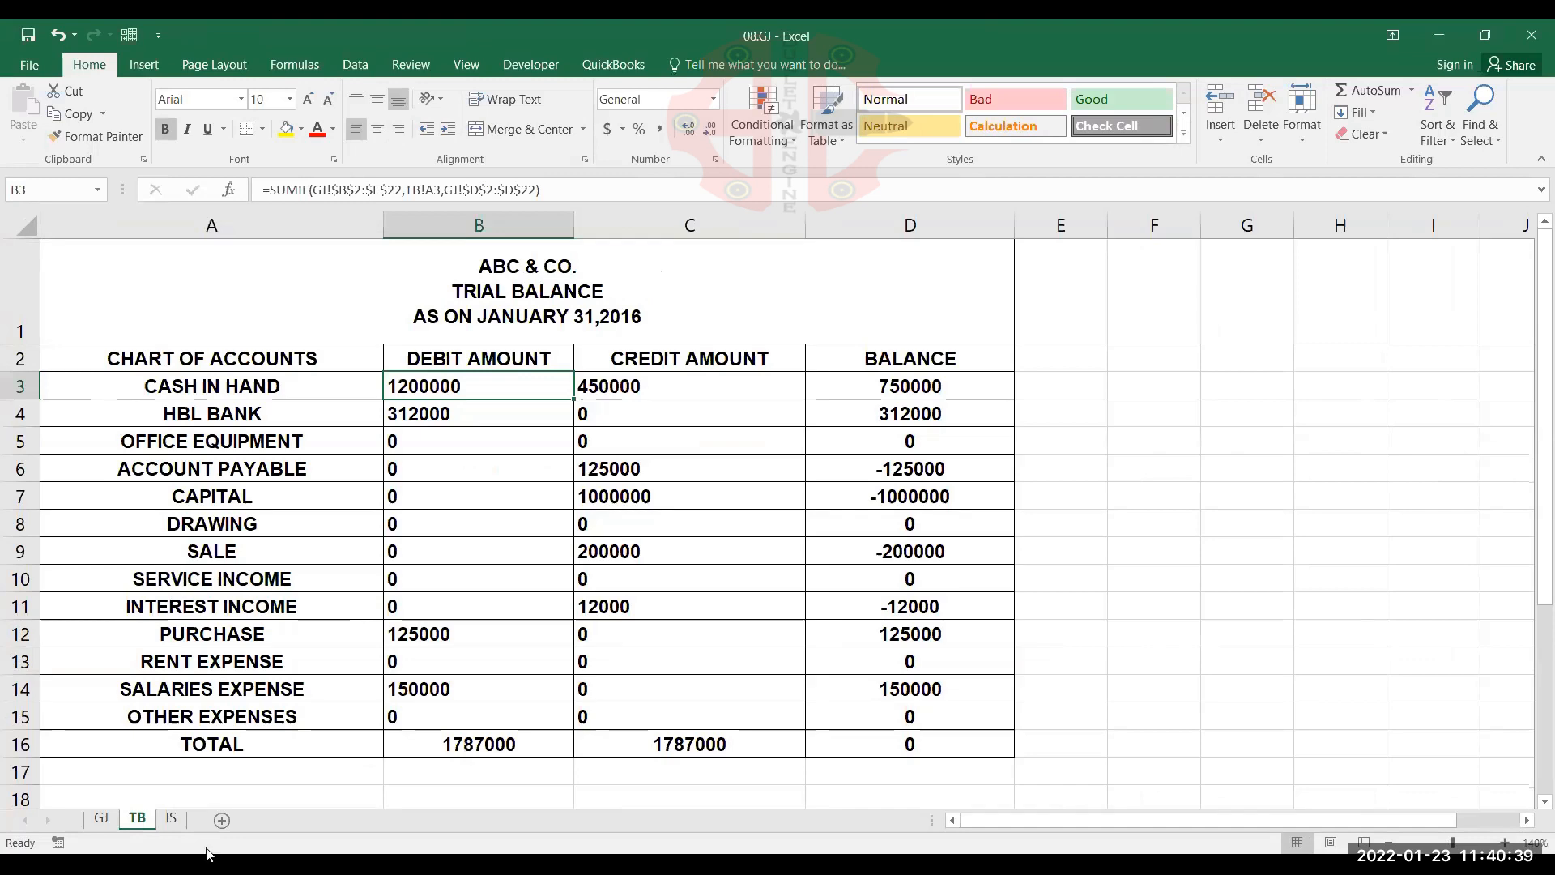
Add a trailing space to PURCHASE in B7 of the GJ sheet, and check the effect on the trial balance
left_click(101, 820)
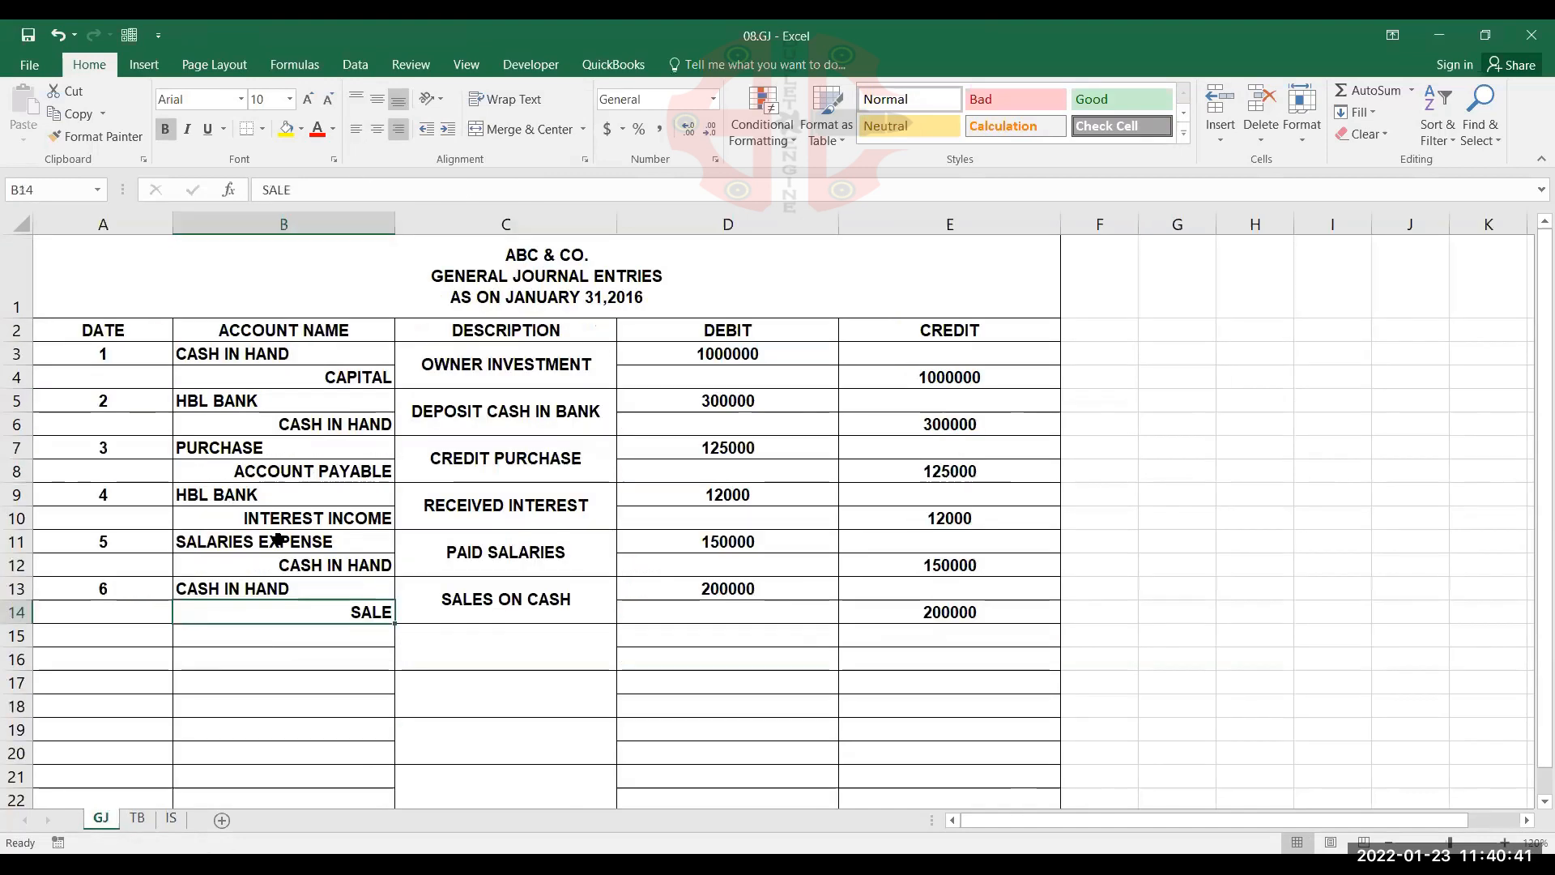
double_click(302, 445)
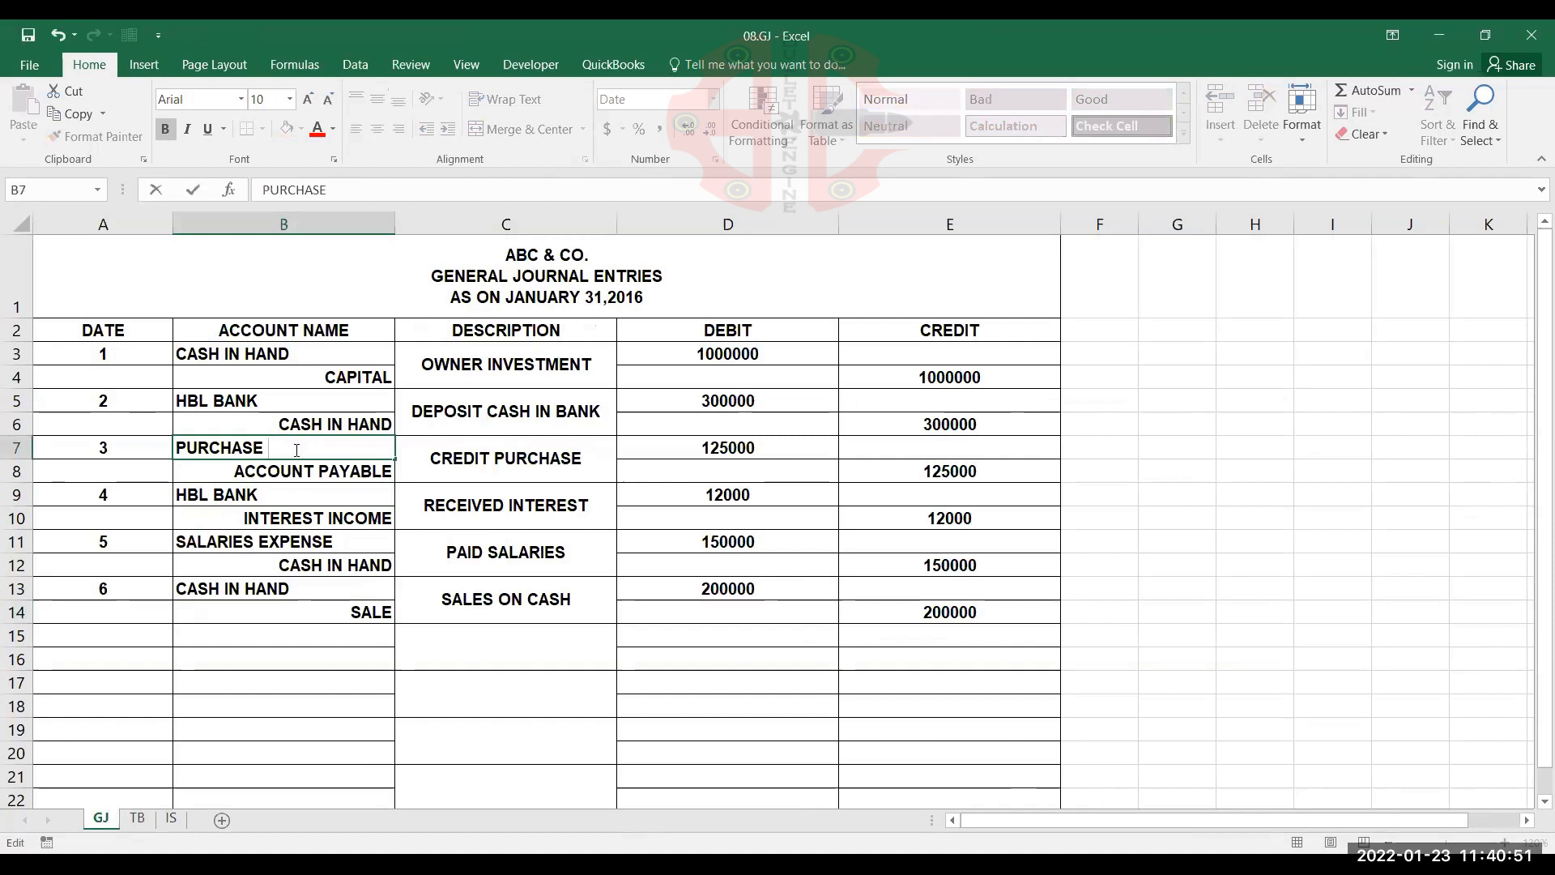
key("Return")
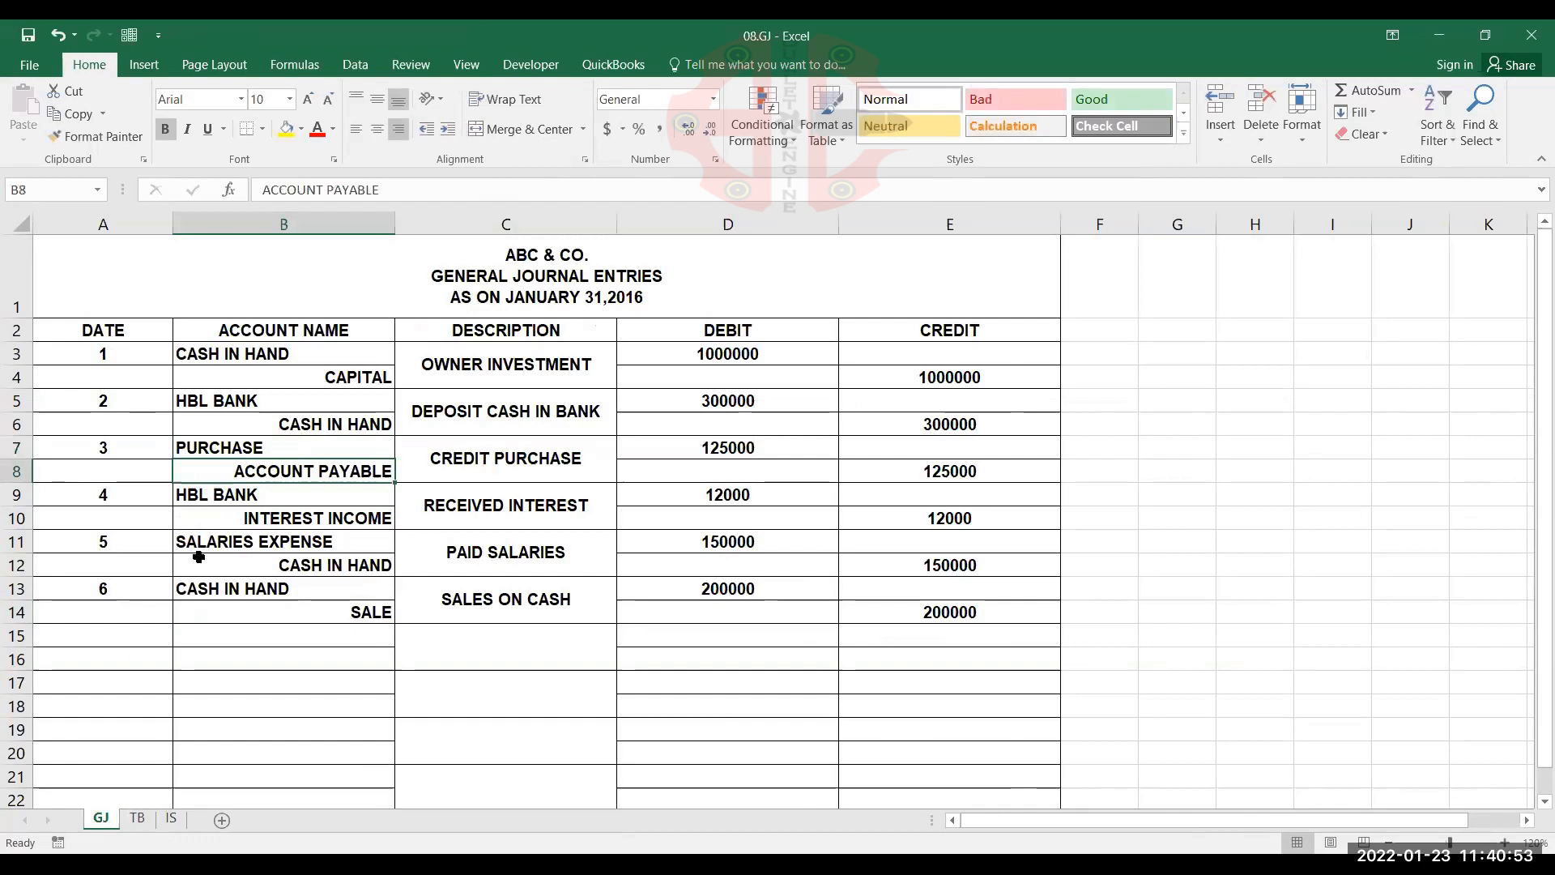
left_click(138, 818)
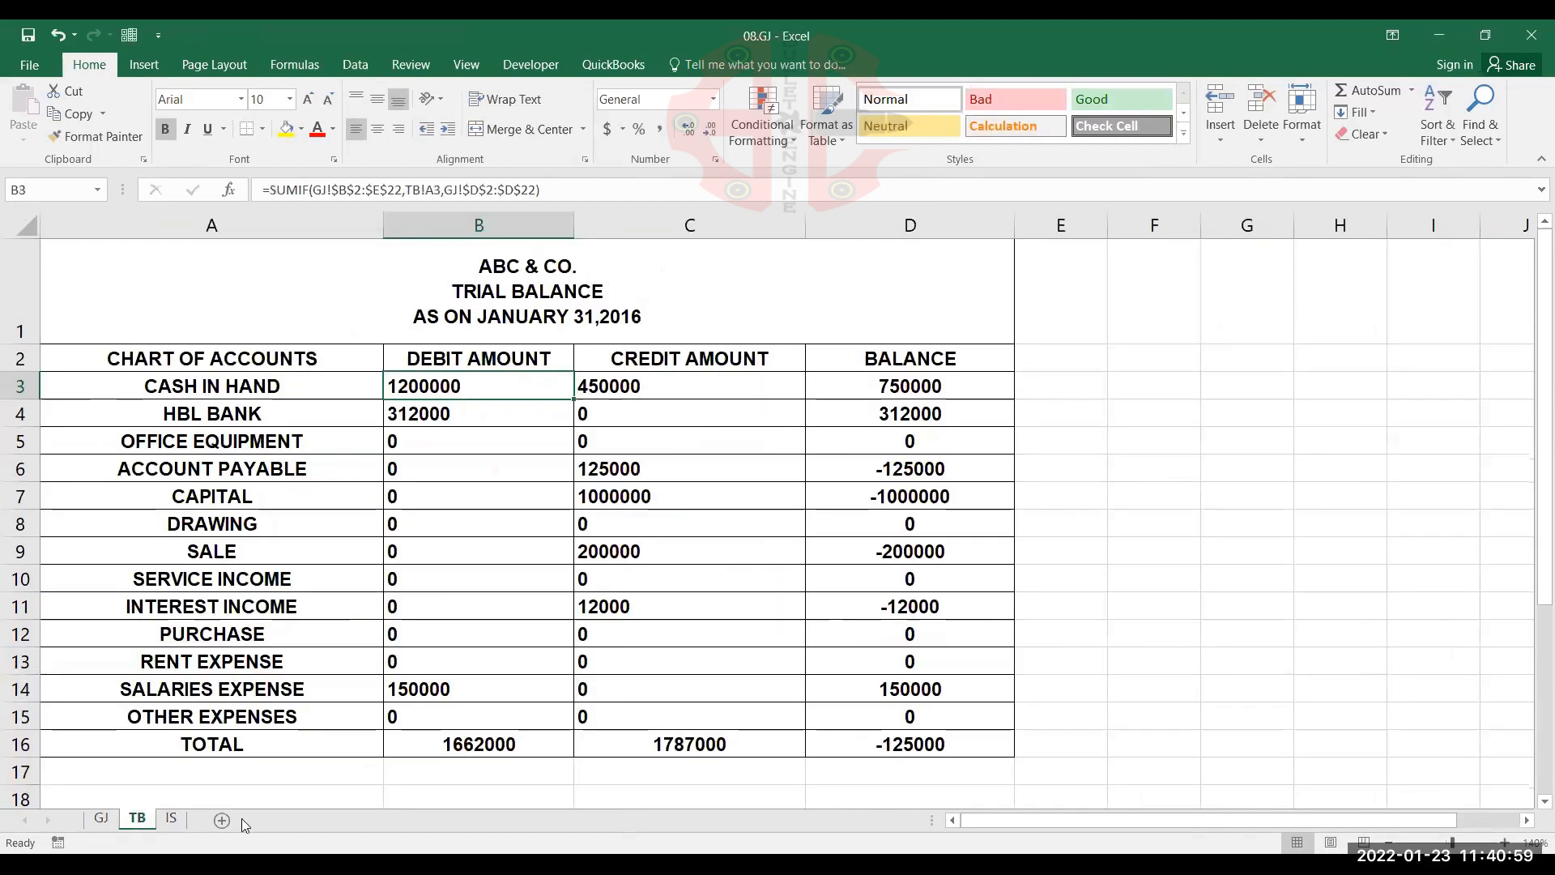
scroll(573, 592, "down", 1)
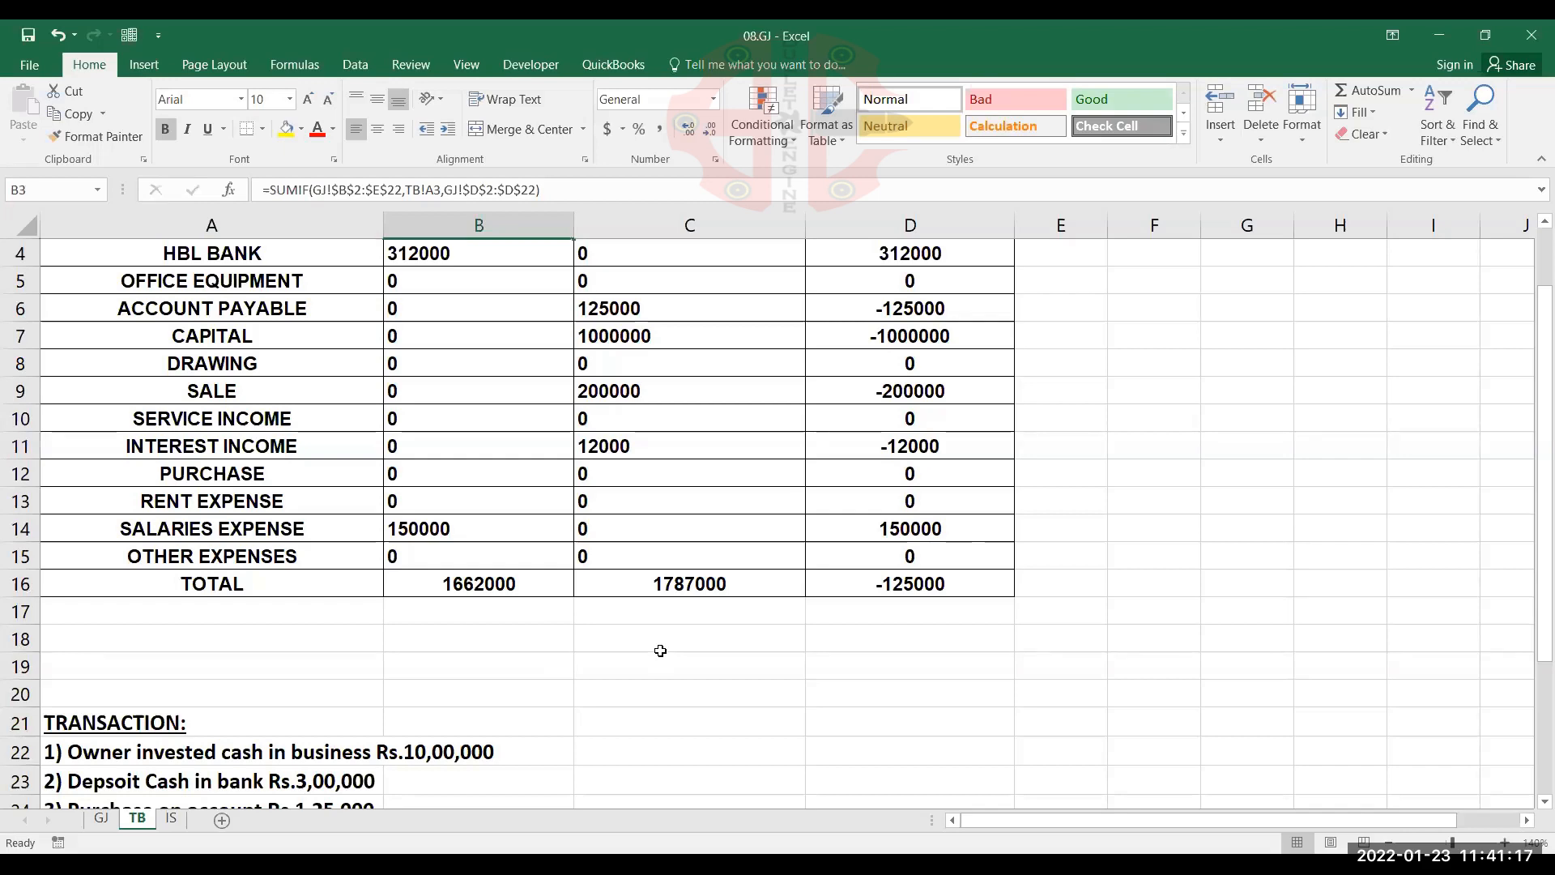
scroll(409, 710, "up", 1)
Remove the trailing space after PURCHASE in B7 of the GJ sheet, and check the trial balance
left_click(100, 818)
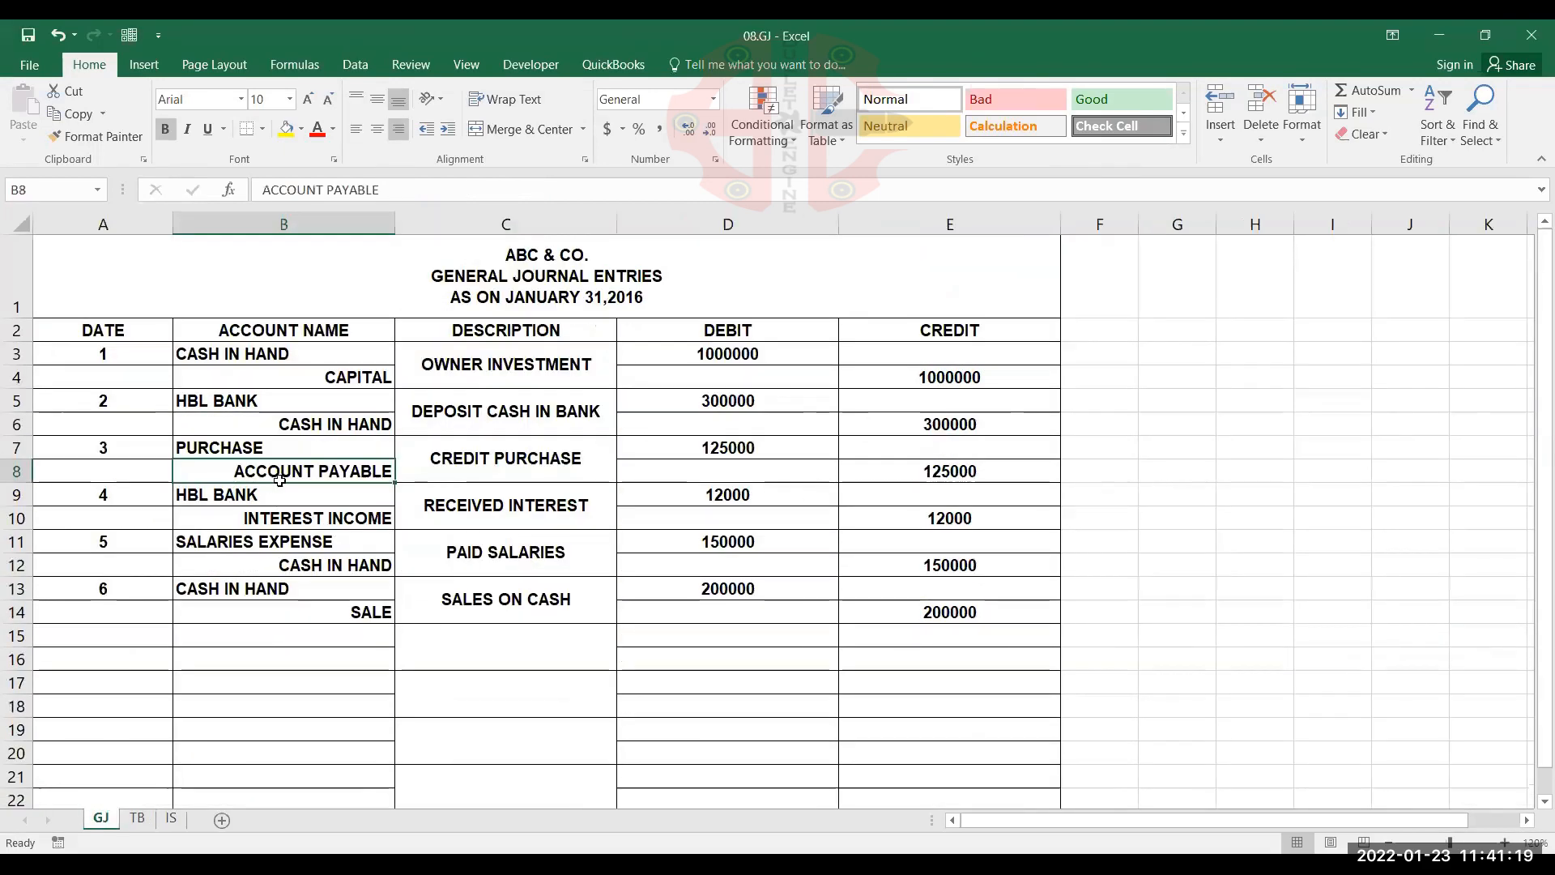
double_click(298, 446)
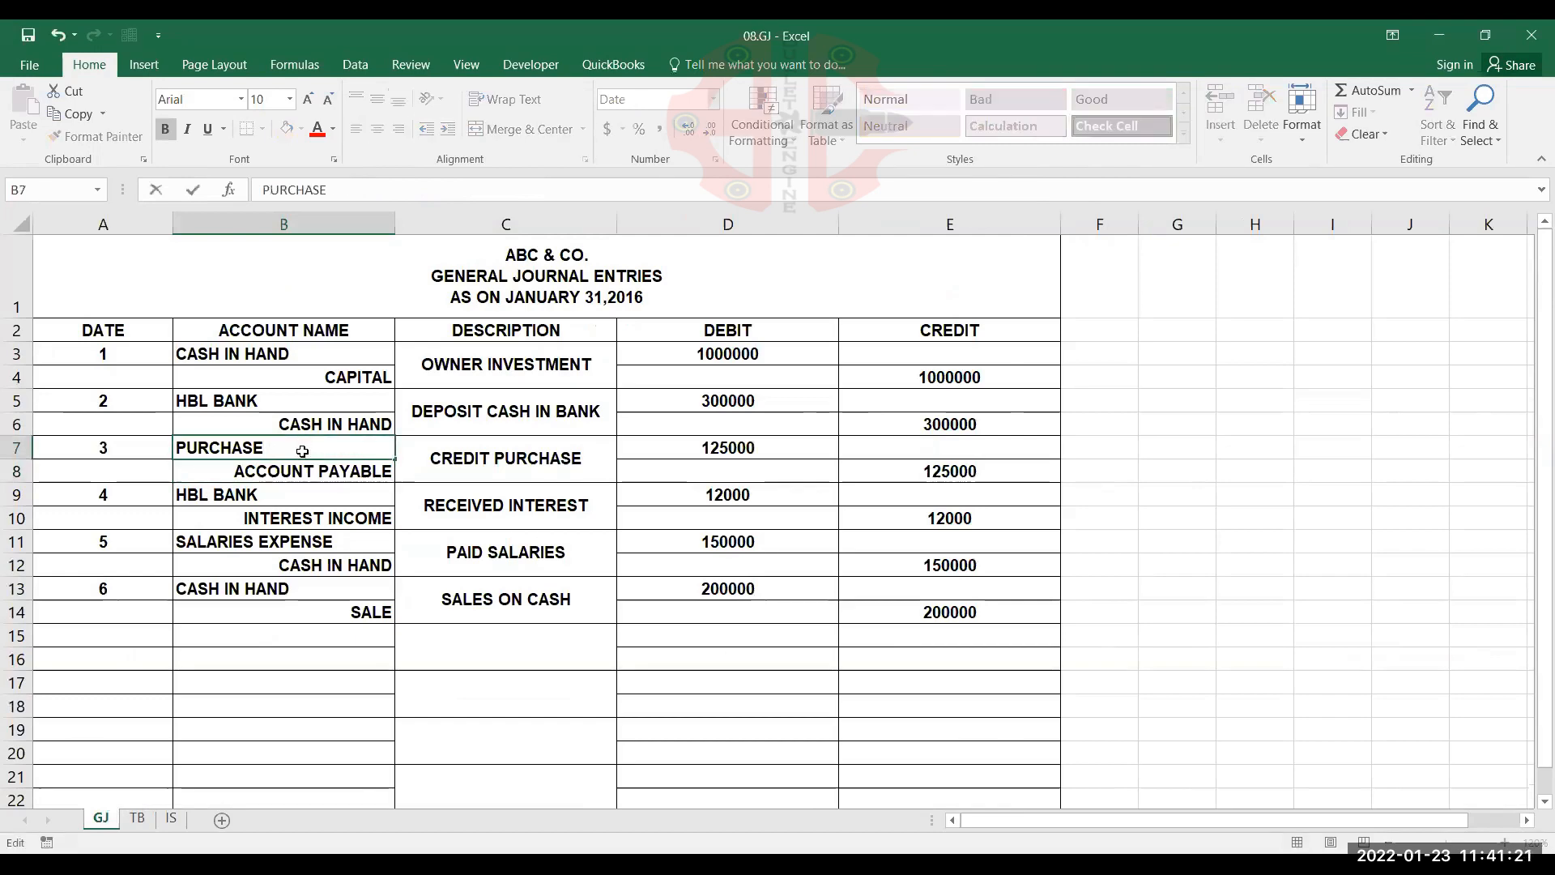
left_click(301, 466)
left_click(137, 818)
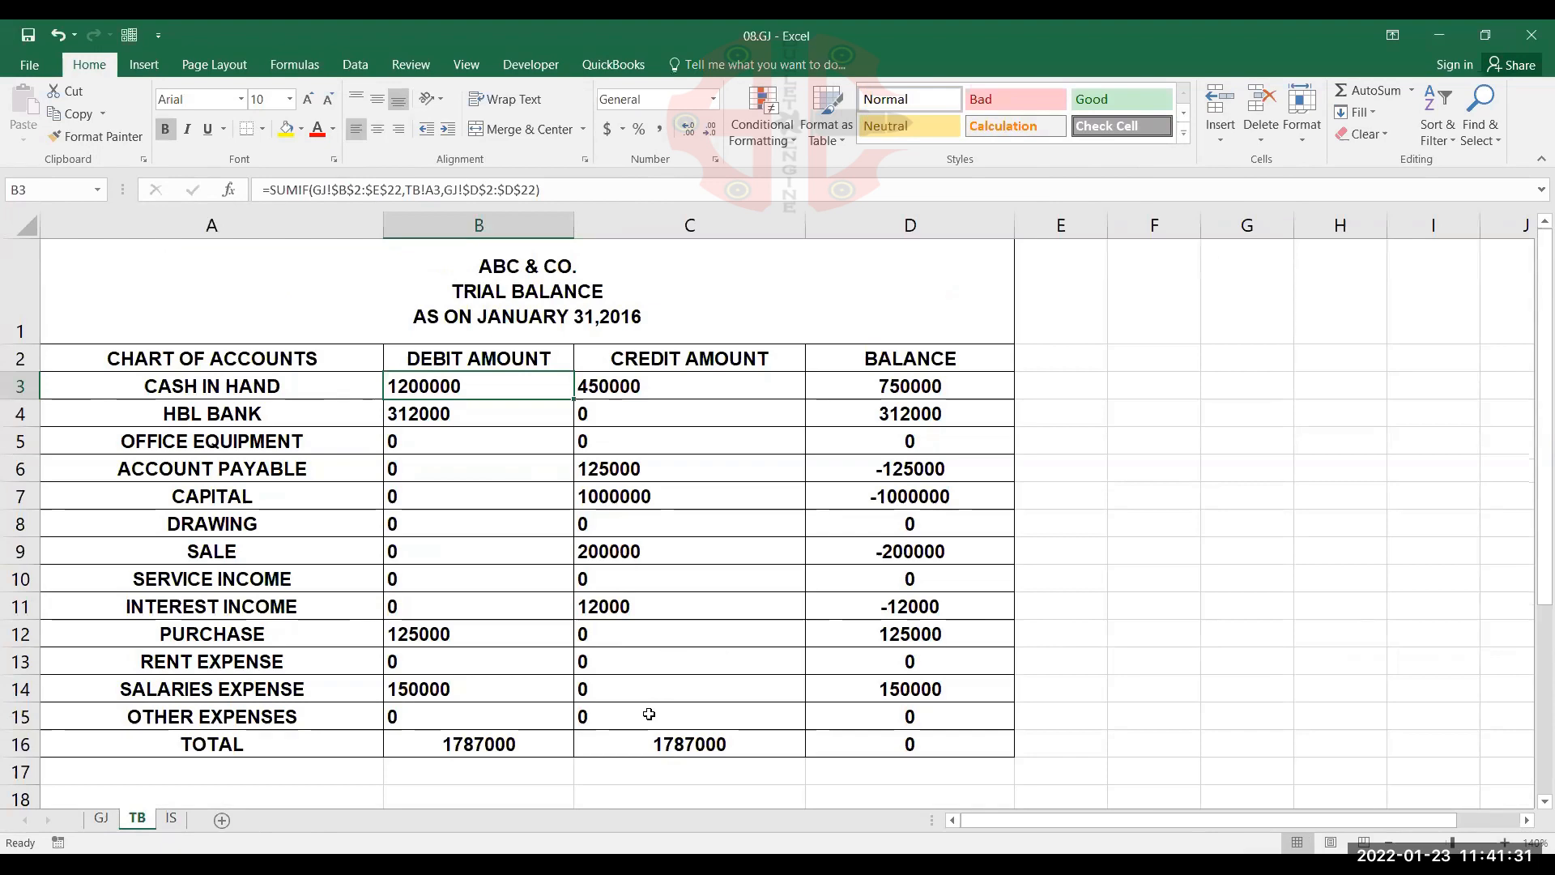
Narrow the DEBIT and CREDIT columns D and E on the GJ sheet to equal widths that fit their amounts
left_click(102, 820)
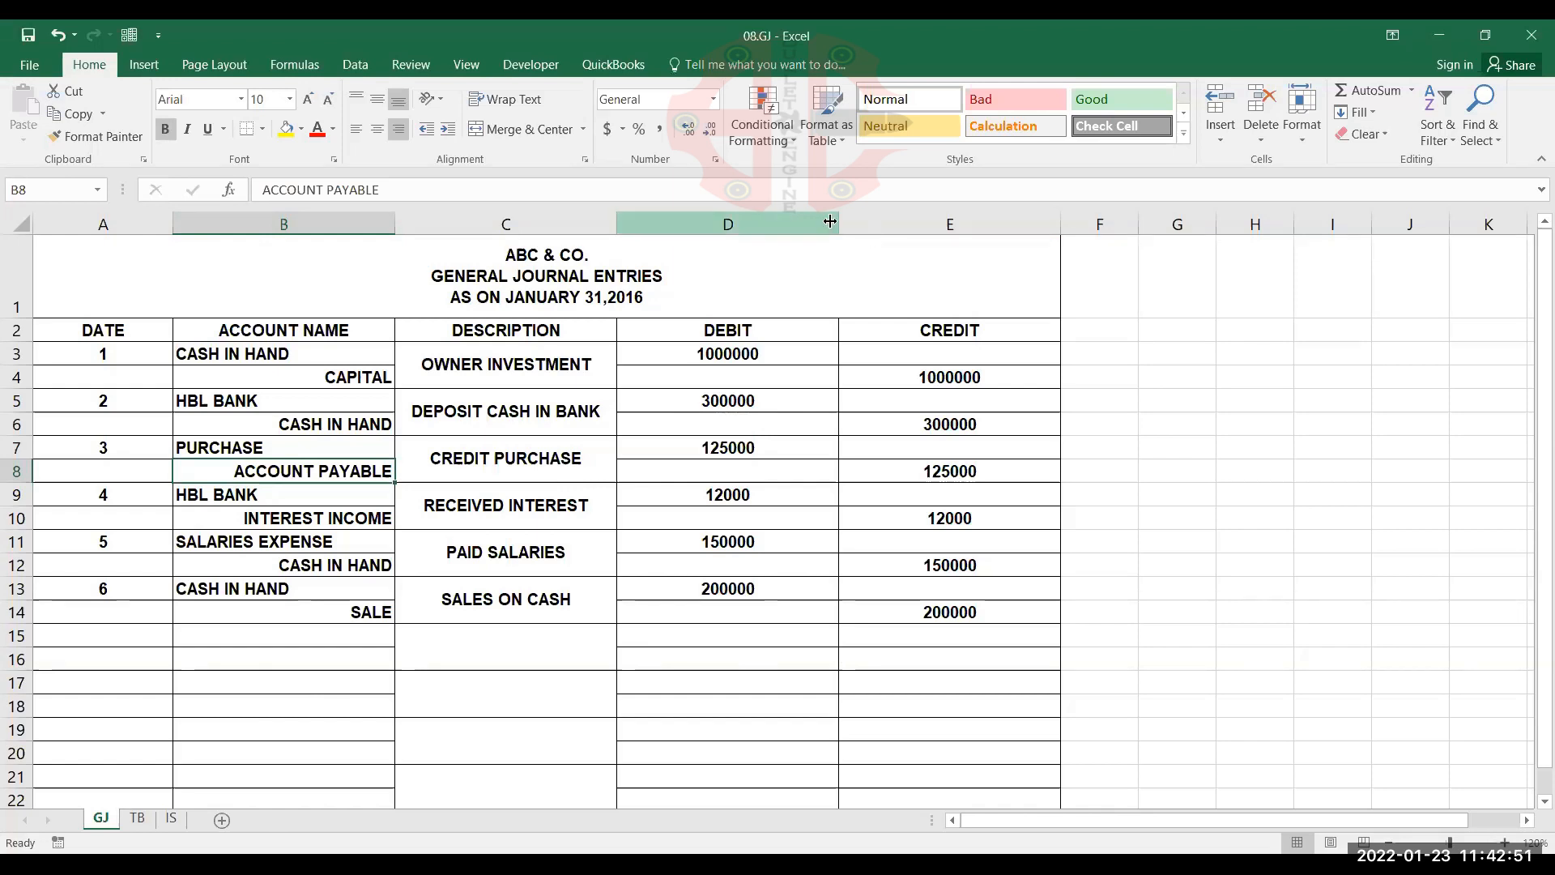
left_click_drag(830, 221, 708, 251)
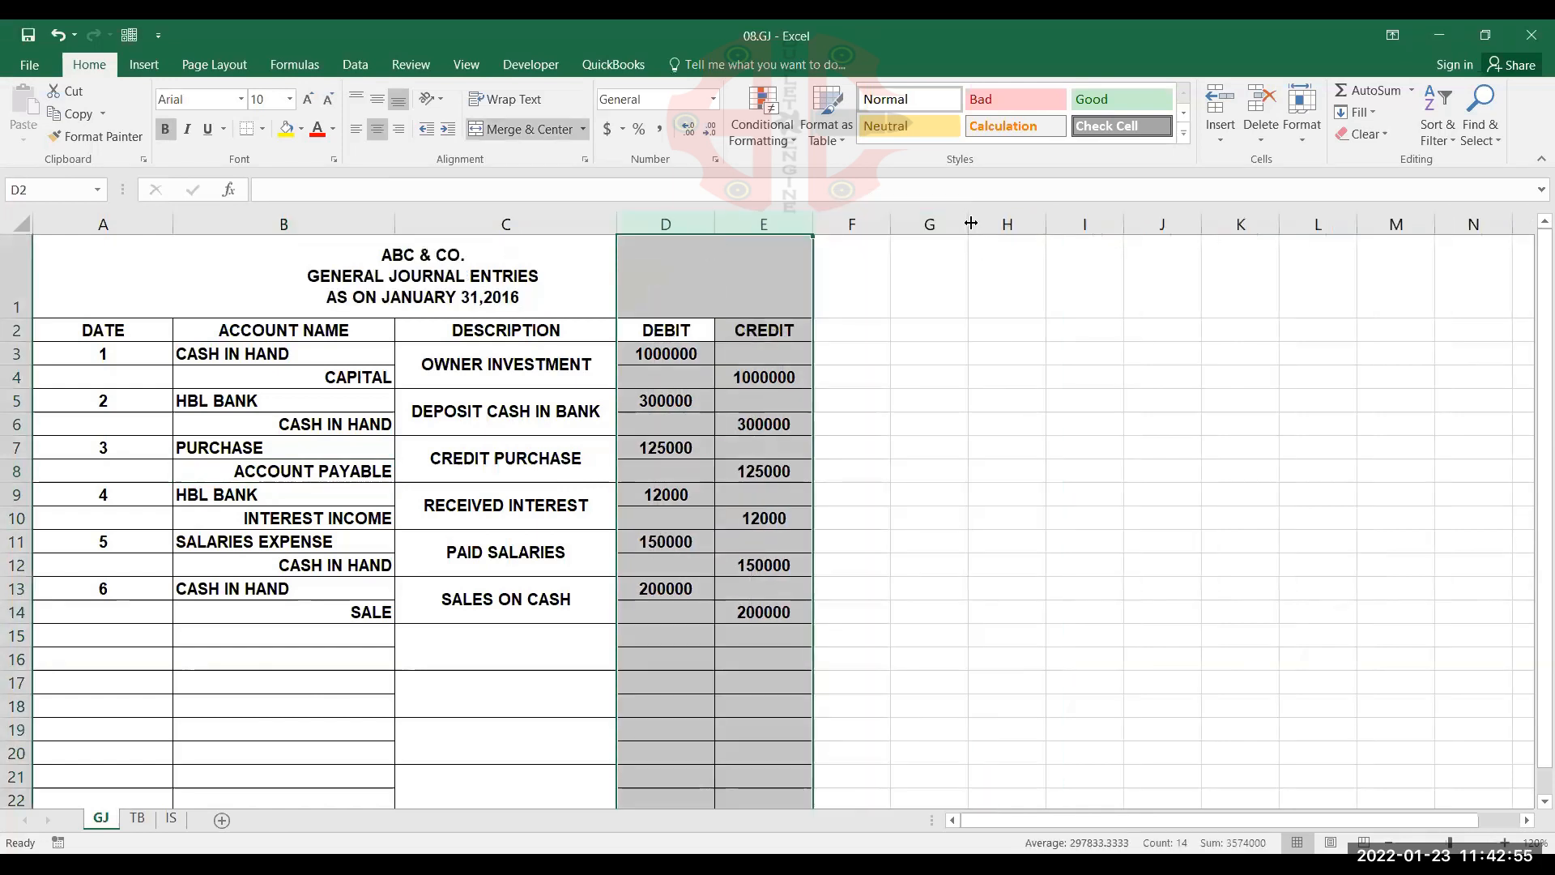
left_click(508, 531)
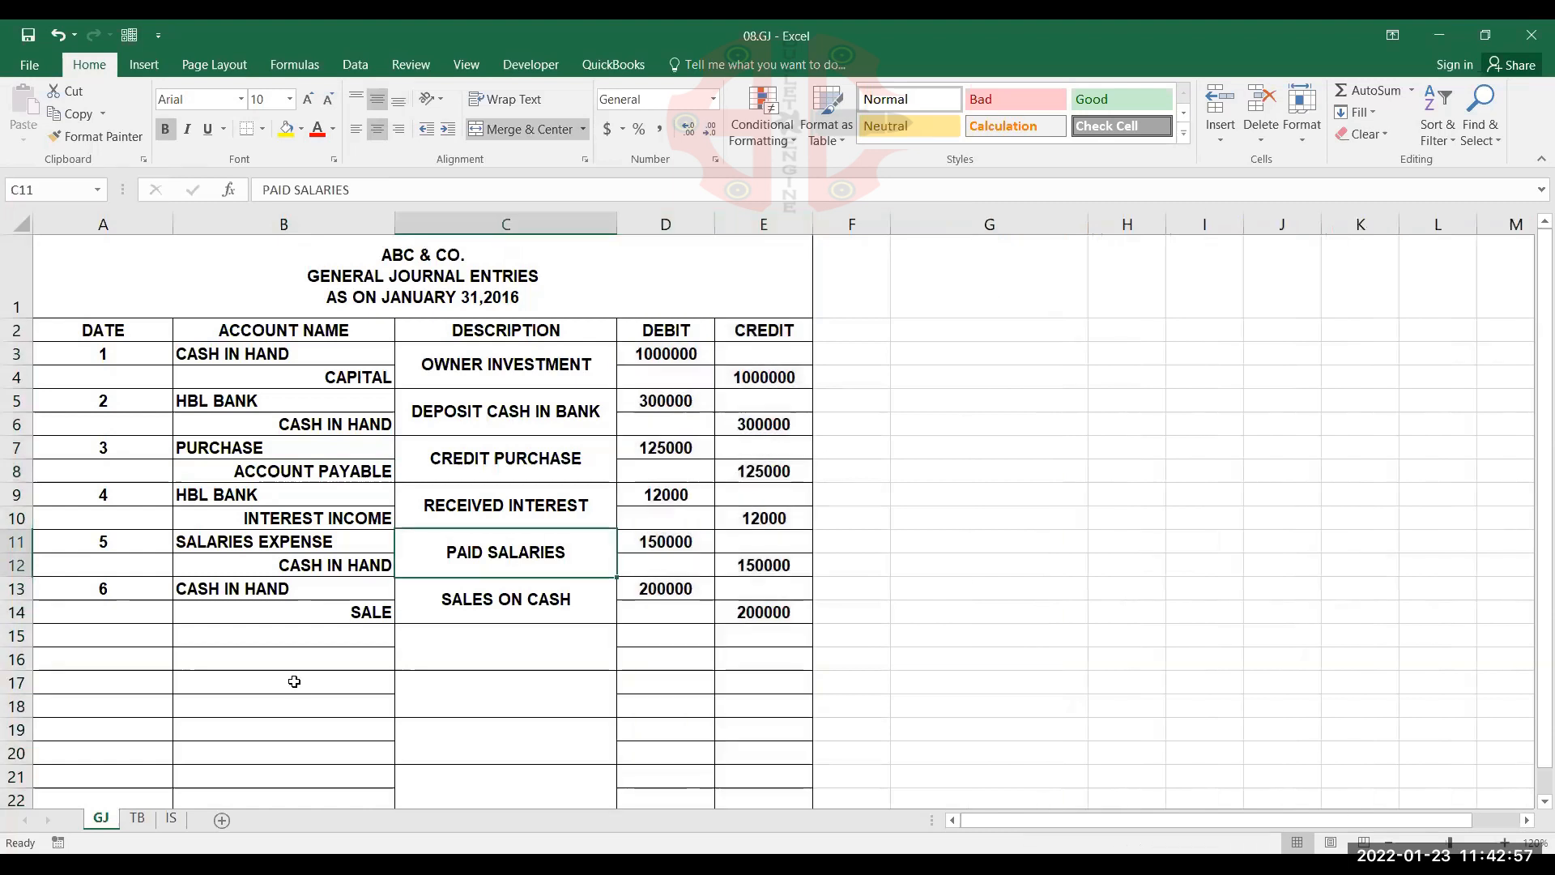
left_click(187, 698)
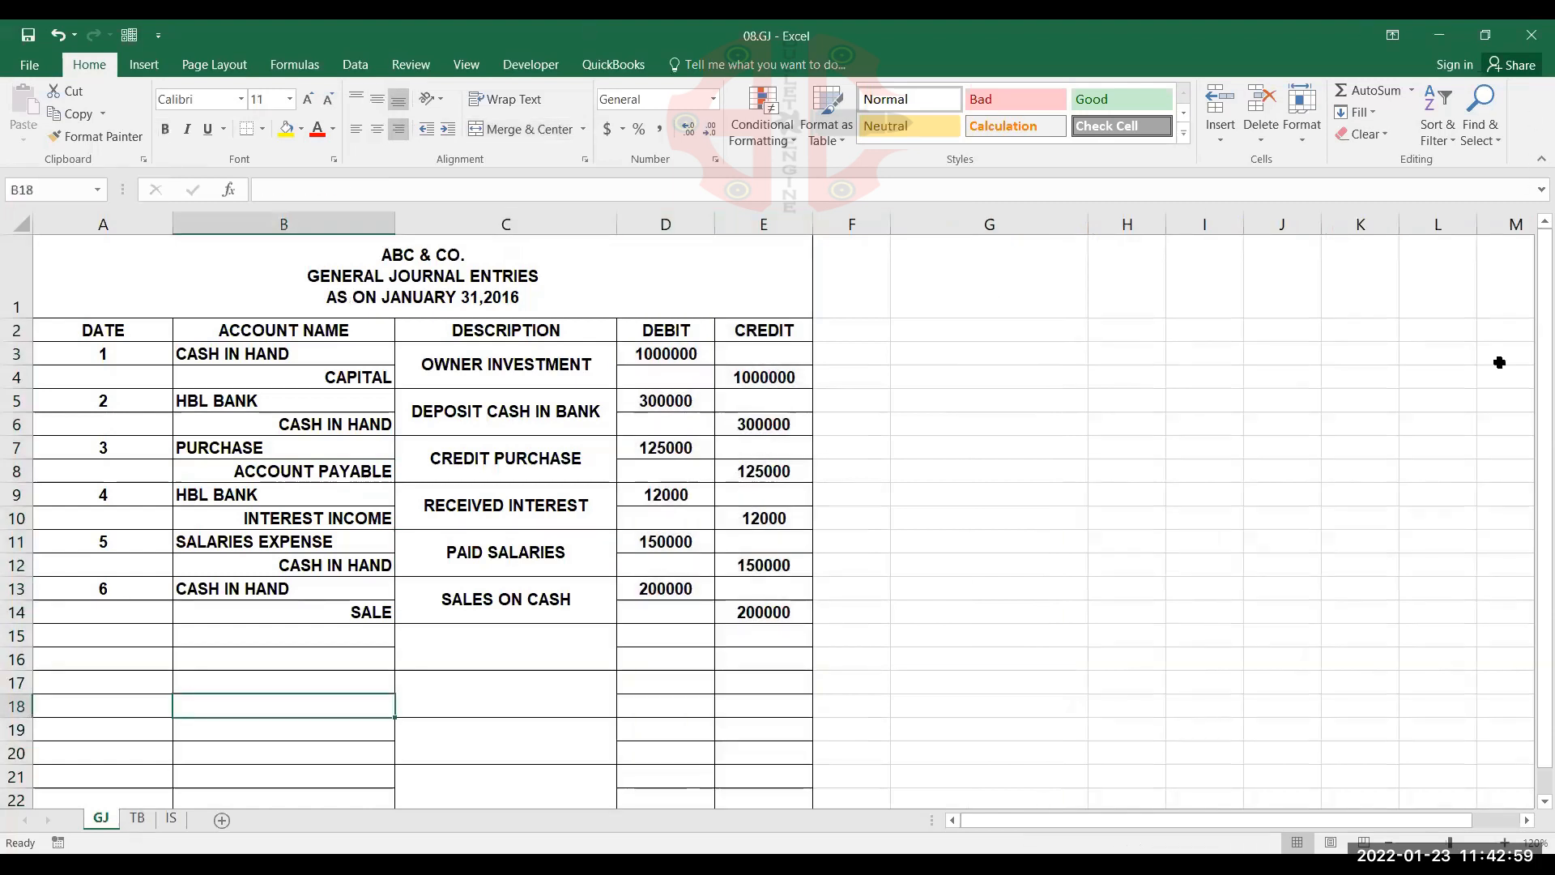
Check the chart of accounts on the TB sheet, and start a List data validation for account names B3:B22 on the GJ sheet
left_click(137, 818)
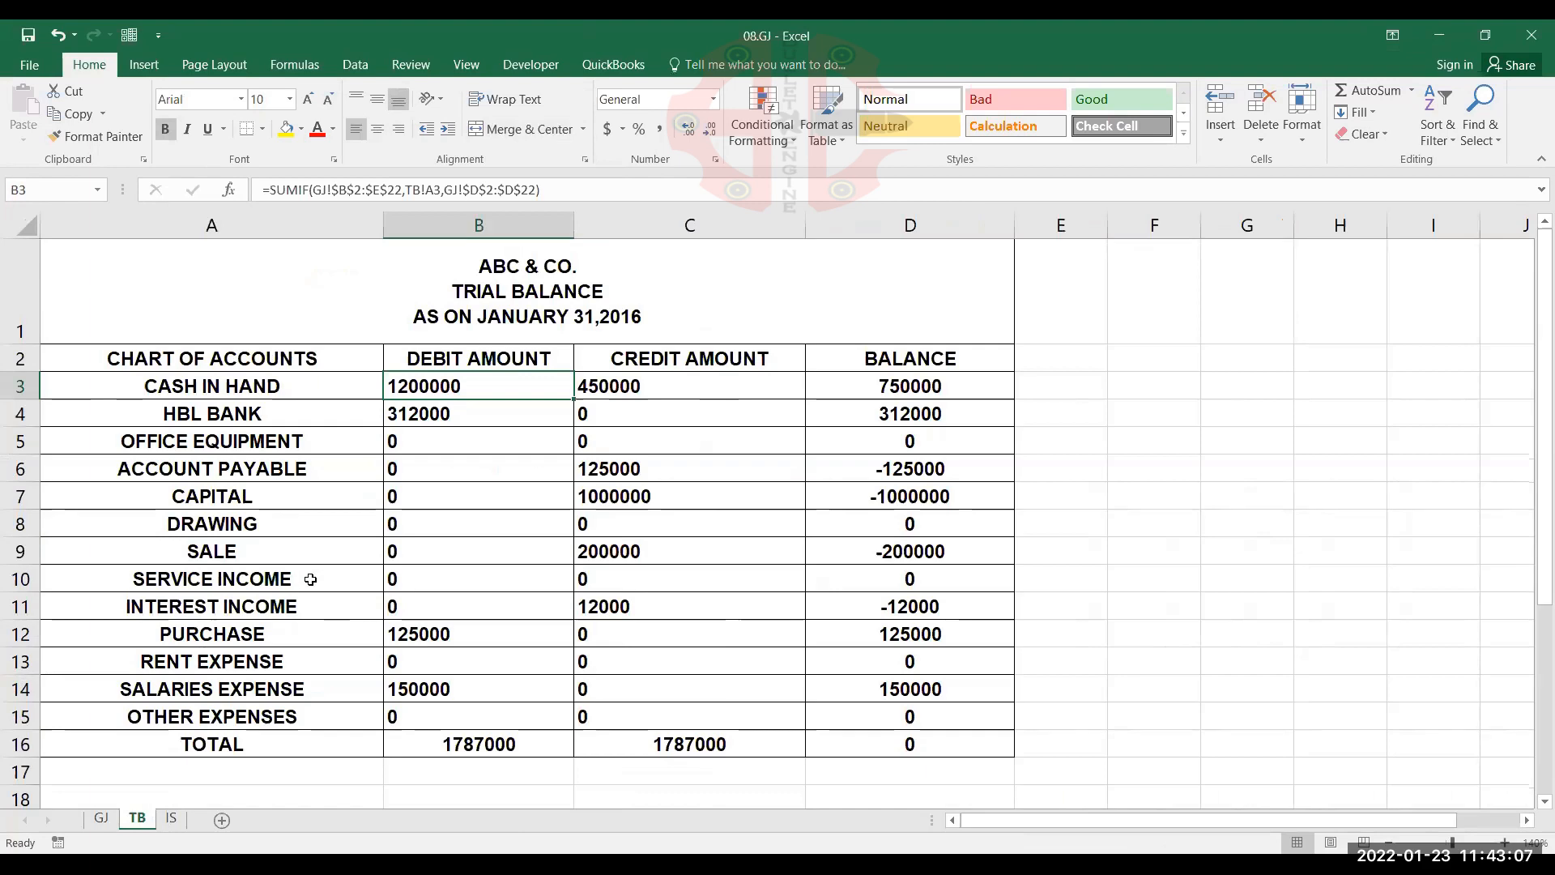
left_click(103, 819)
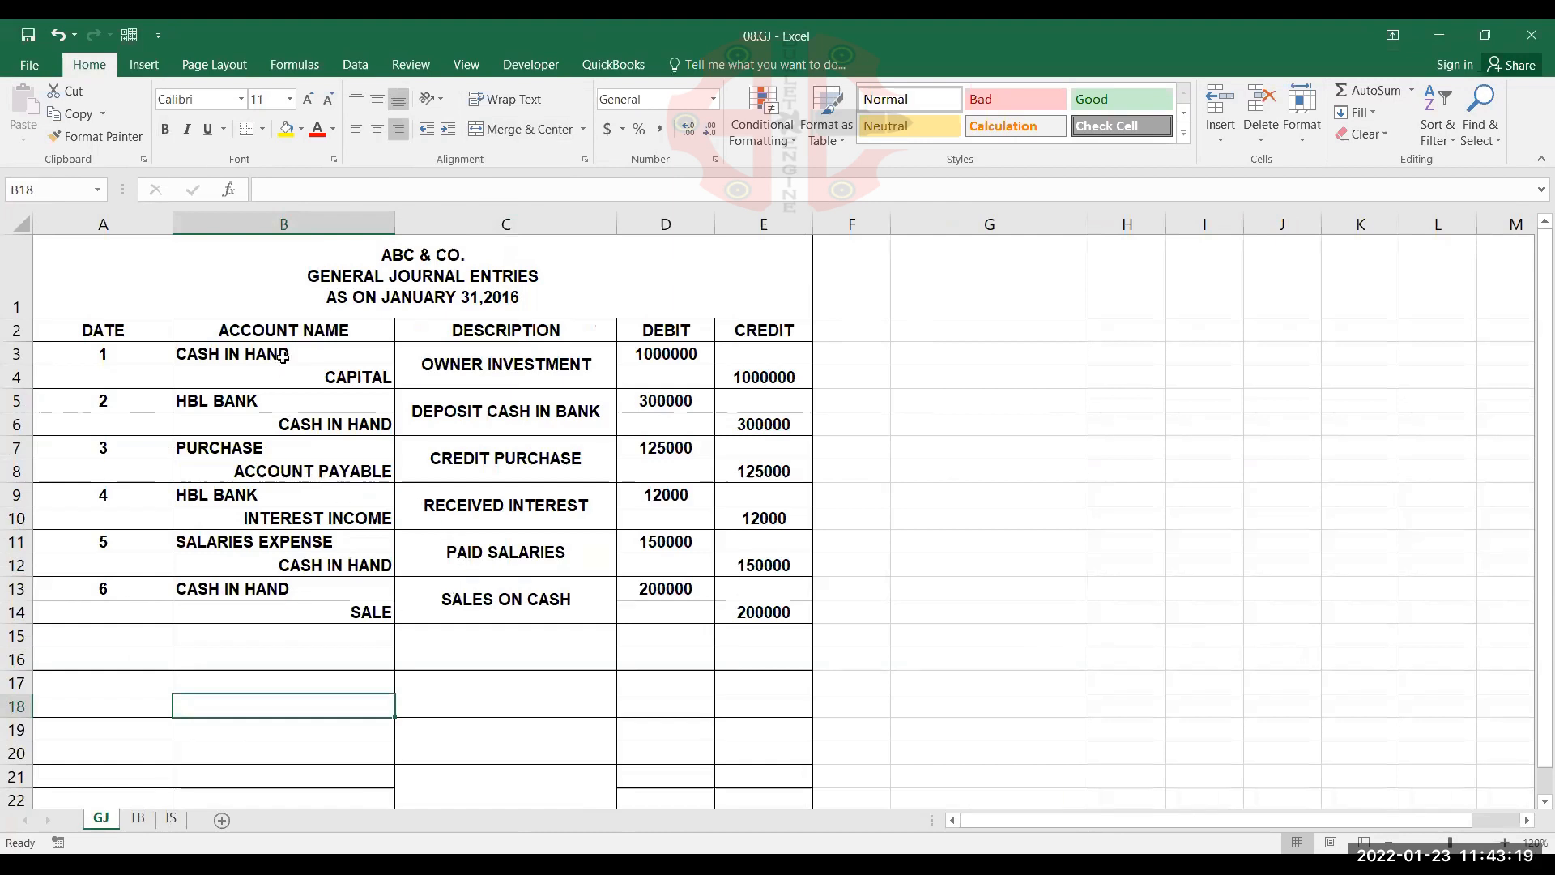
left_click(287, 350)
left_click_drag(287, 350, 278, 708)
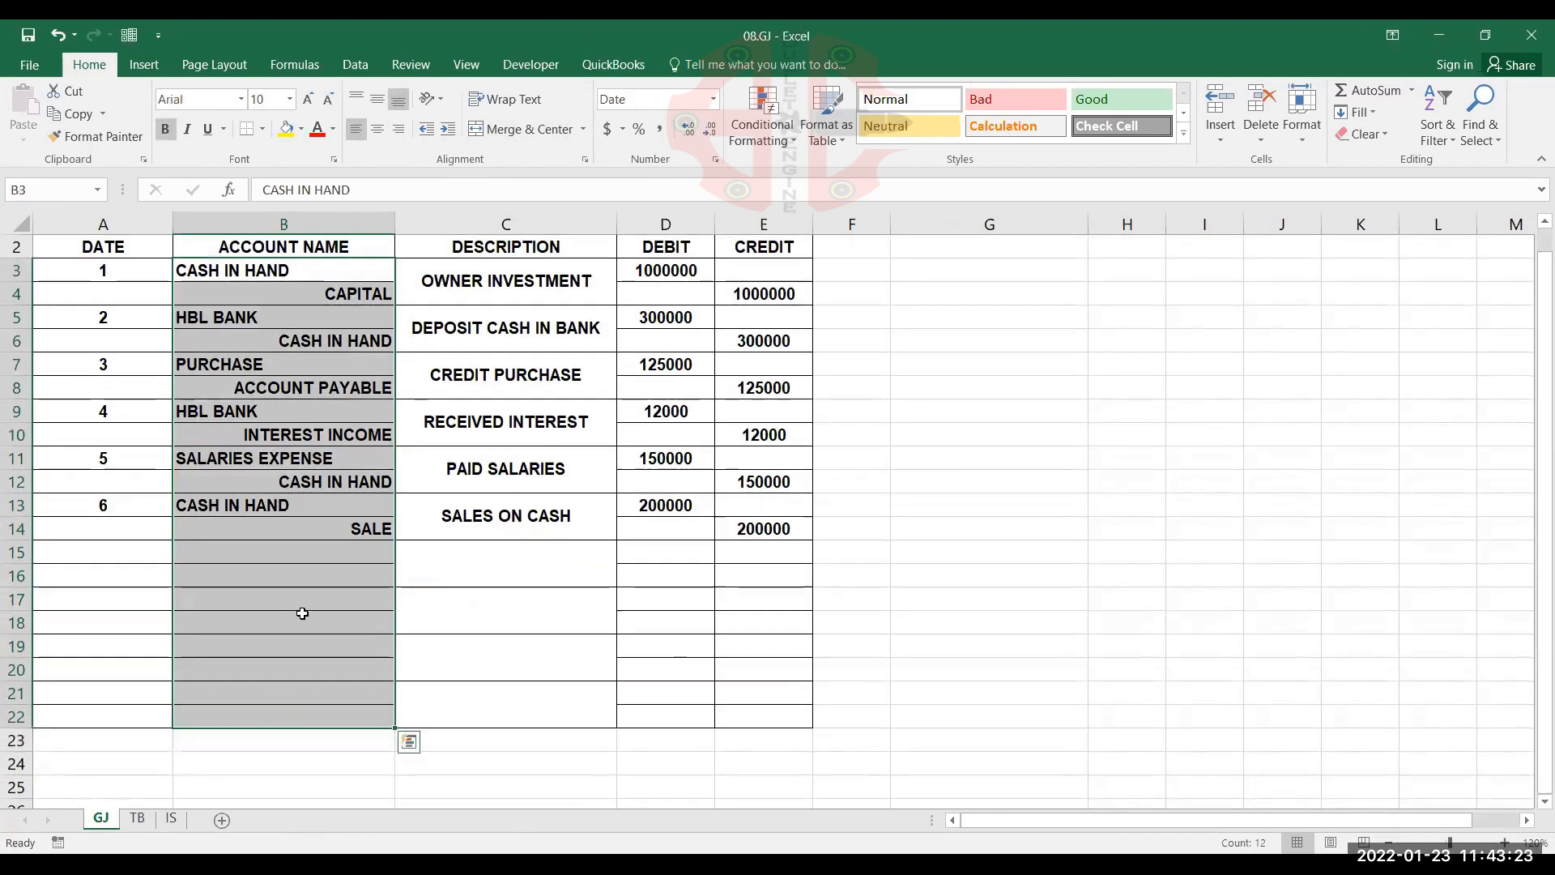
scroll(302, 612, "up", 1)
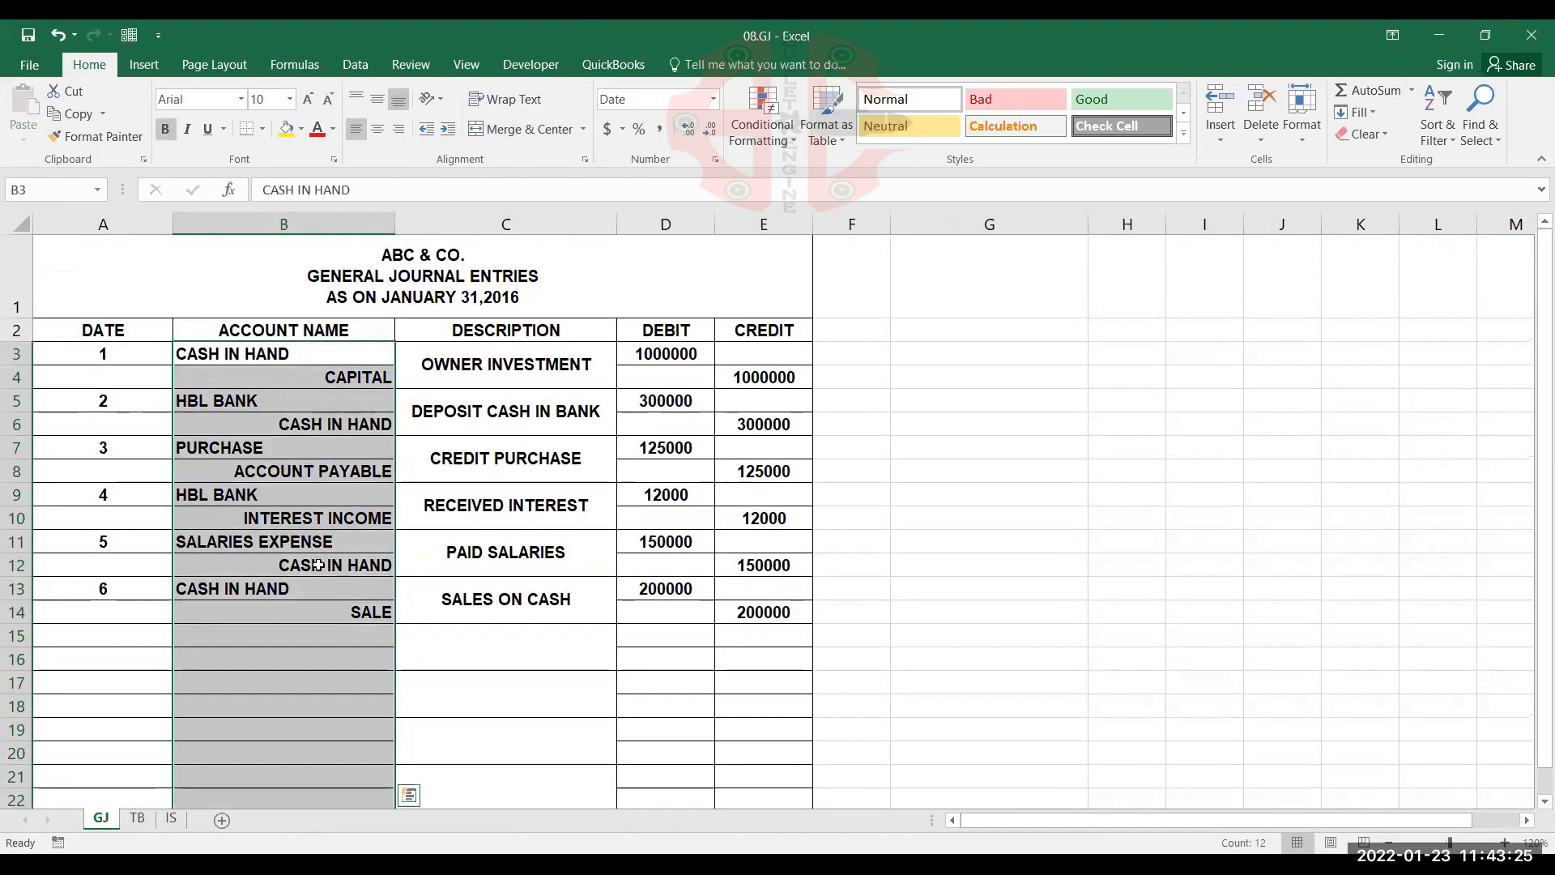
left_click(355, 65)
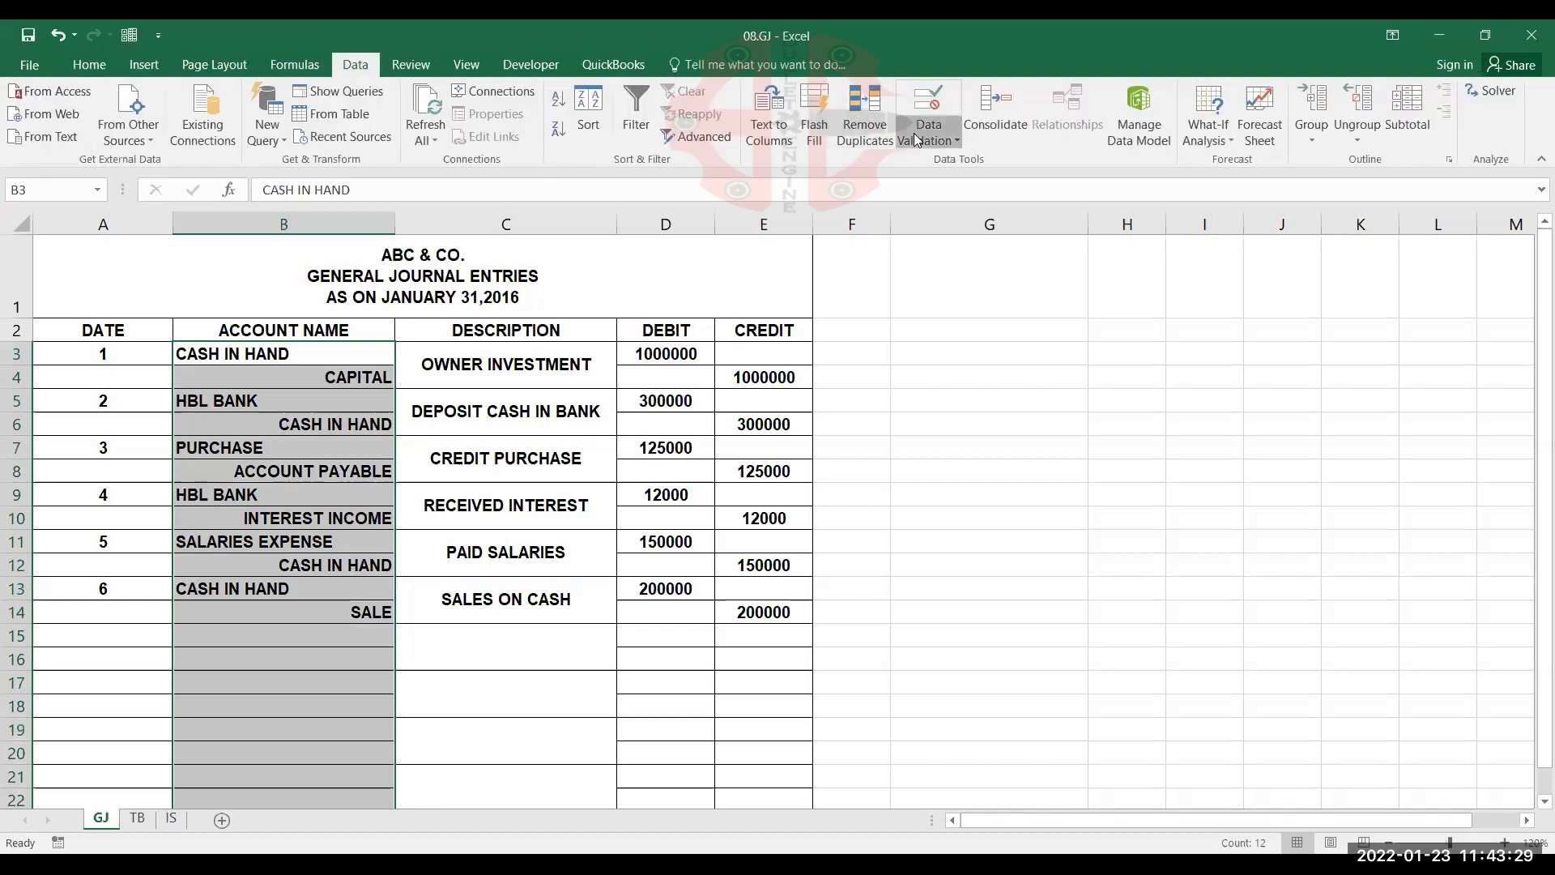
left_click(917, 141)
left_click(935, 164)
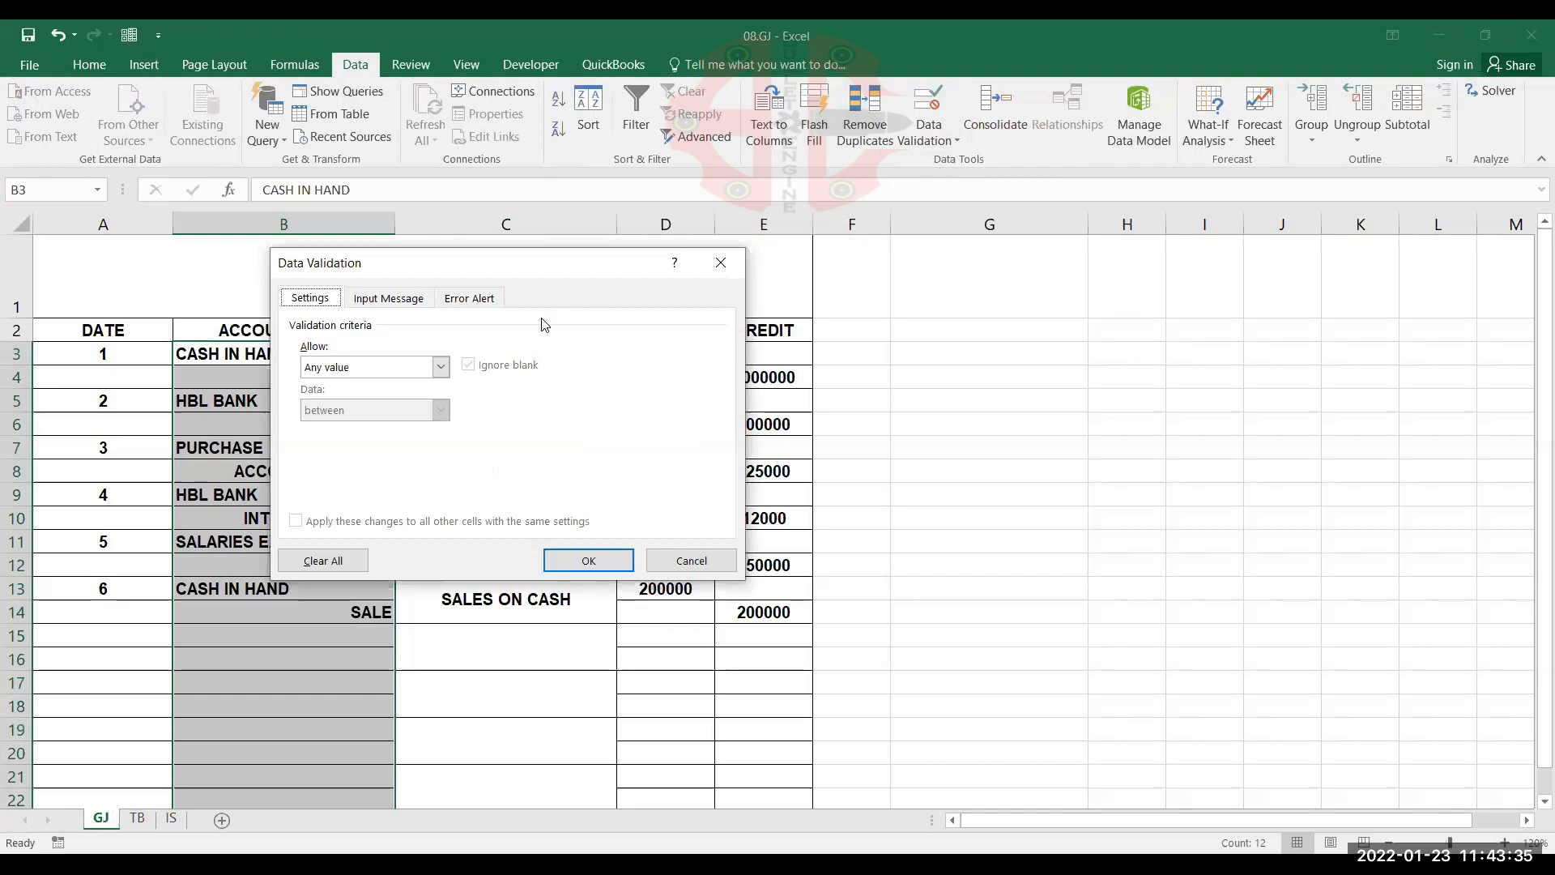
left_click(369, 371)
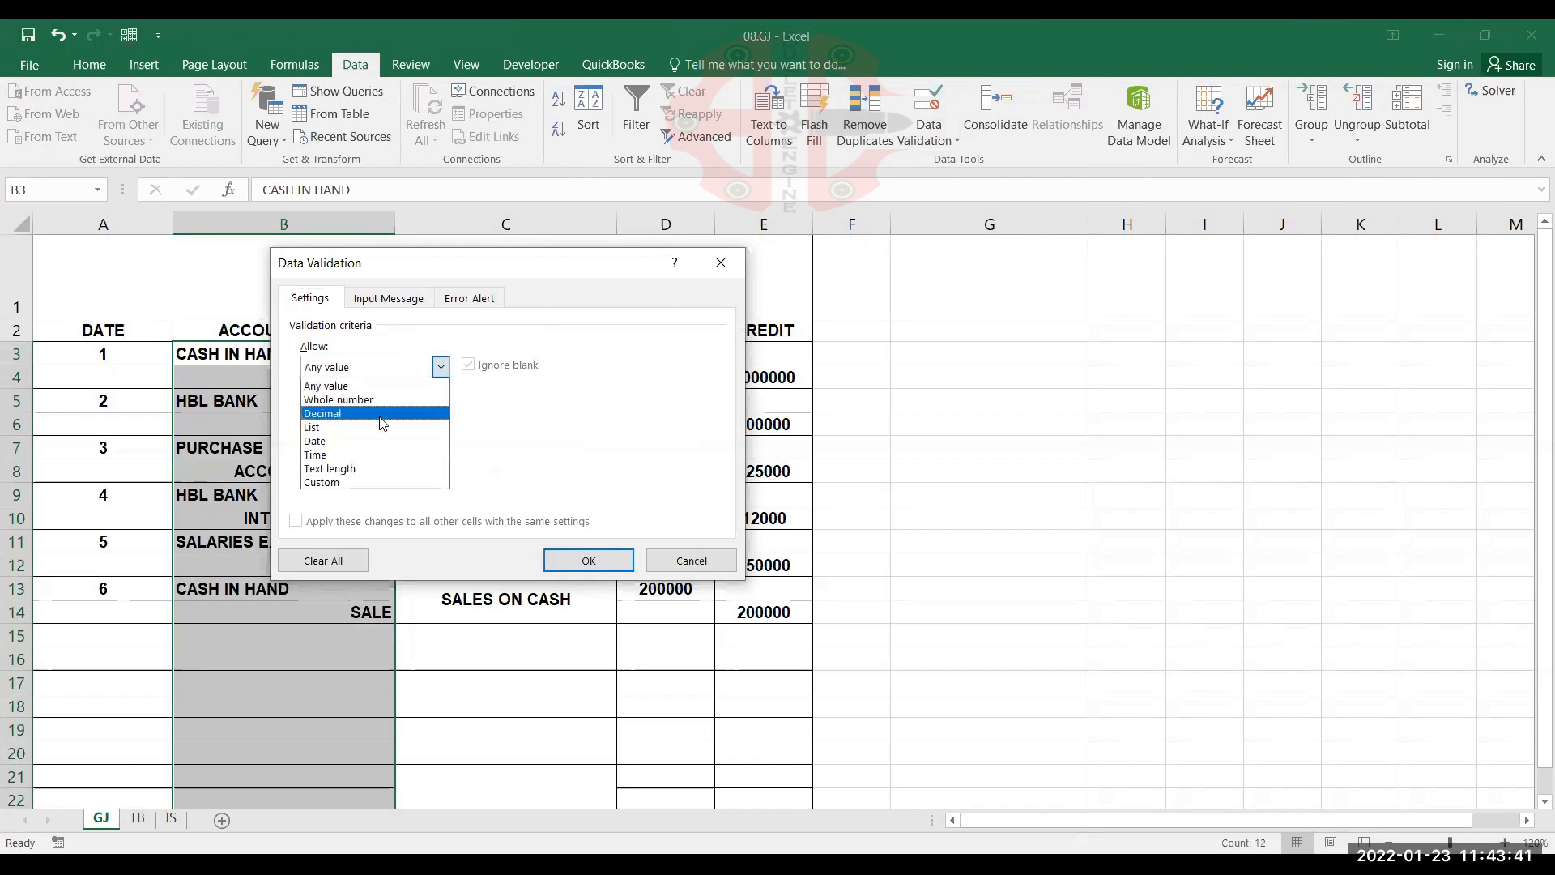
left_click(386, 429)
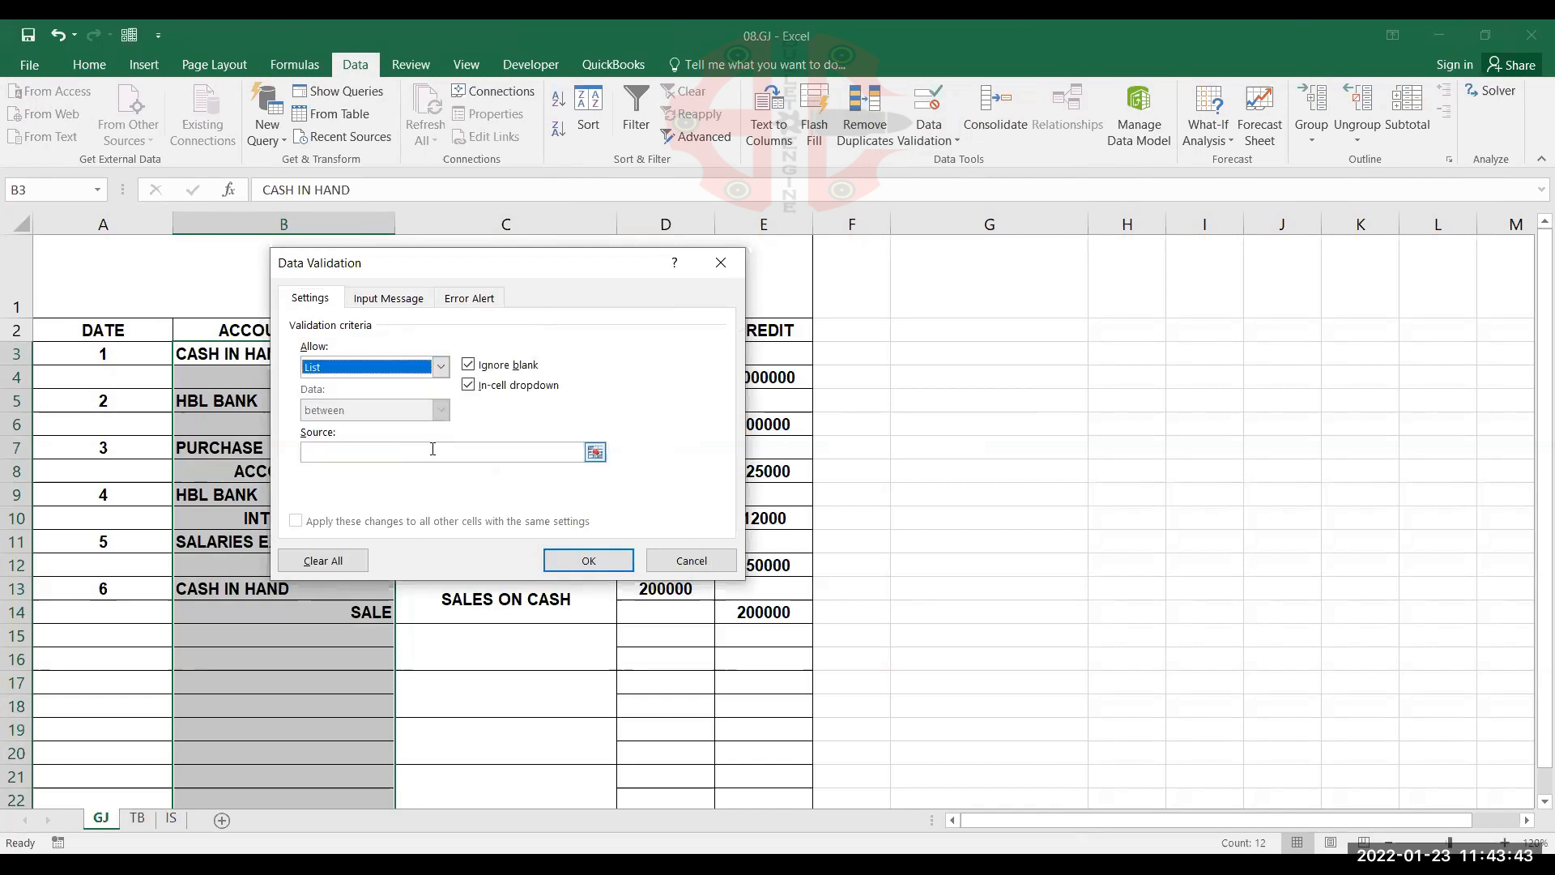
Set the validation list's source to the chart of accounts, =TB!$A$3:$A$15, and apply it
left_click(433, 451)
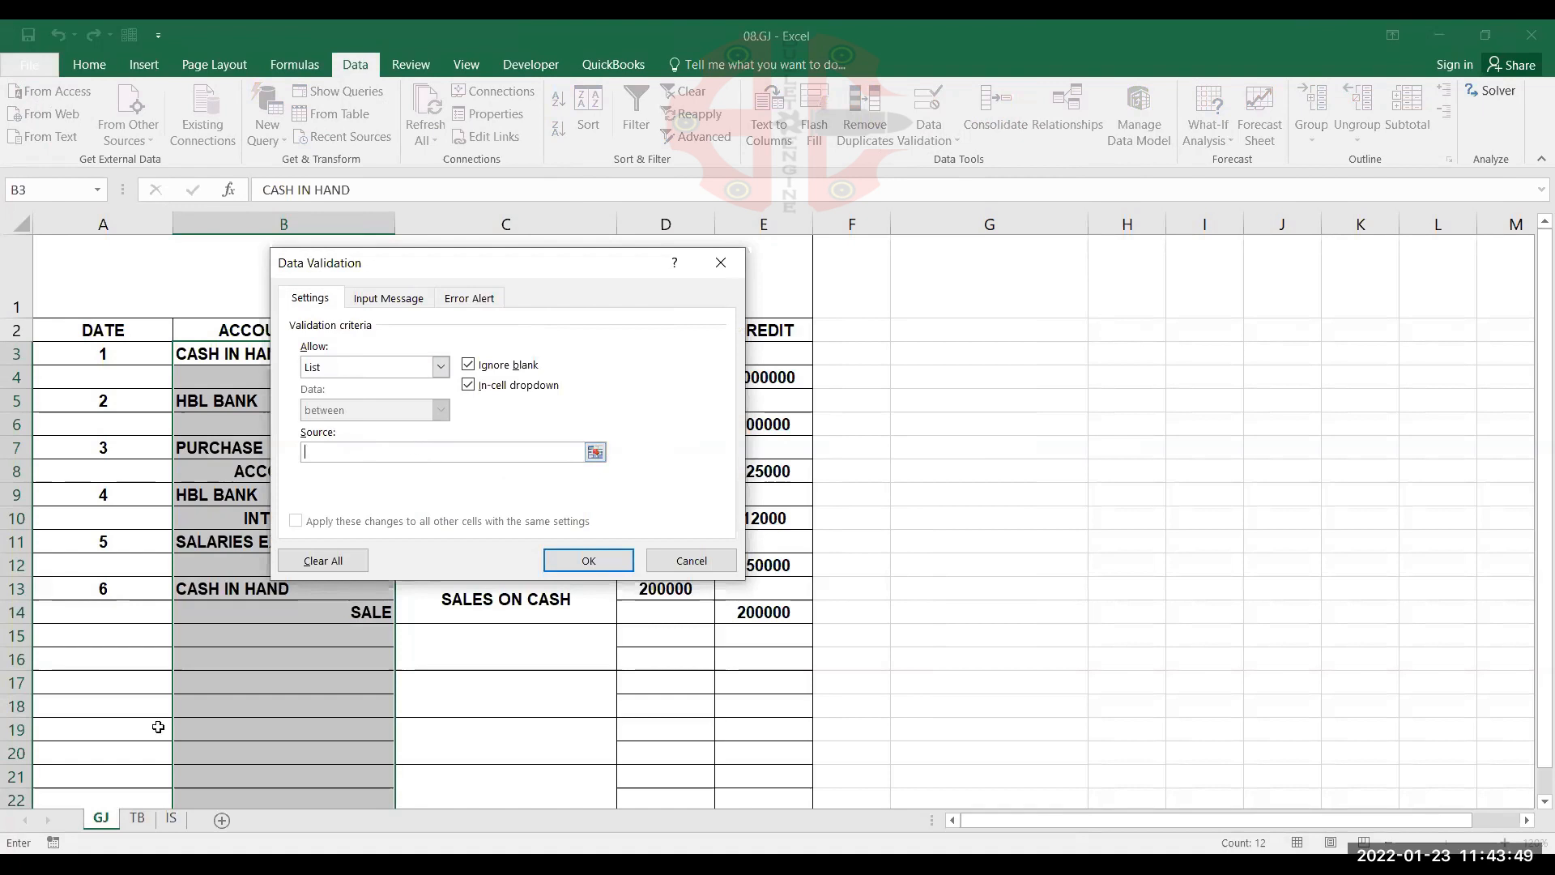
left_click(137, 818)
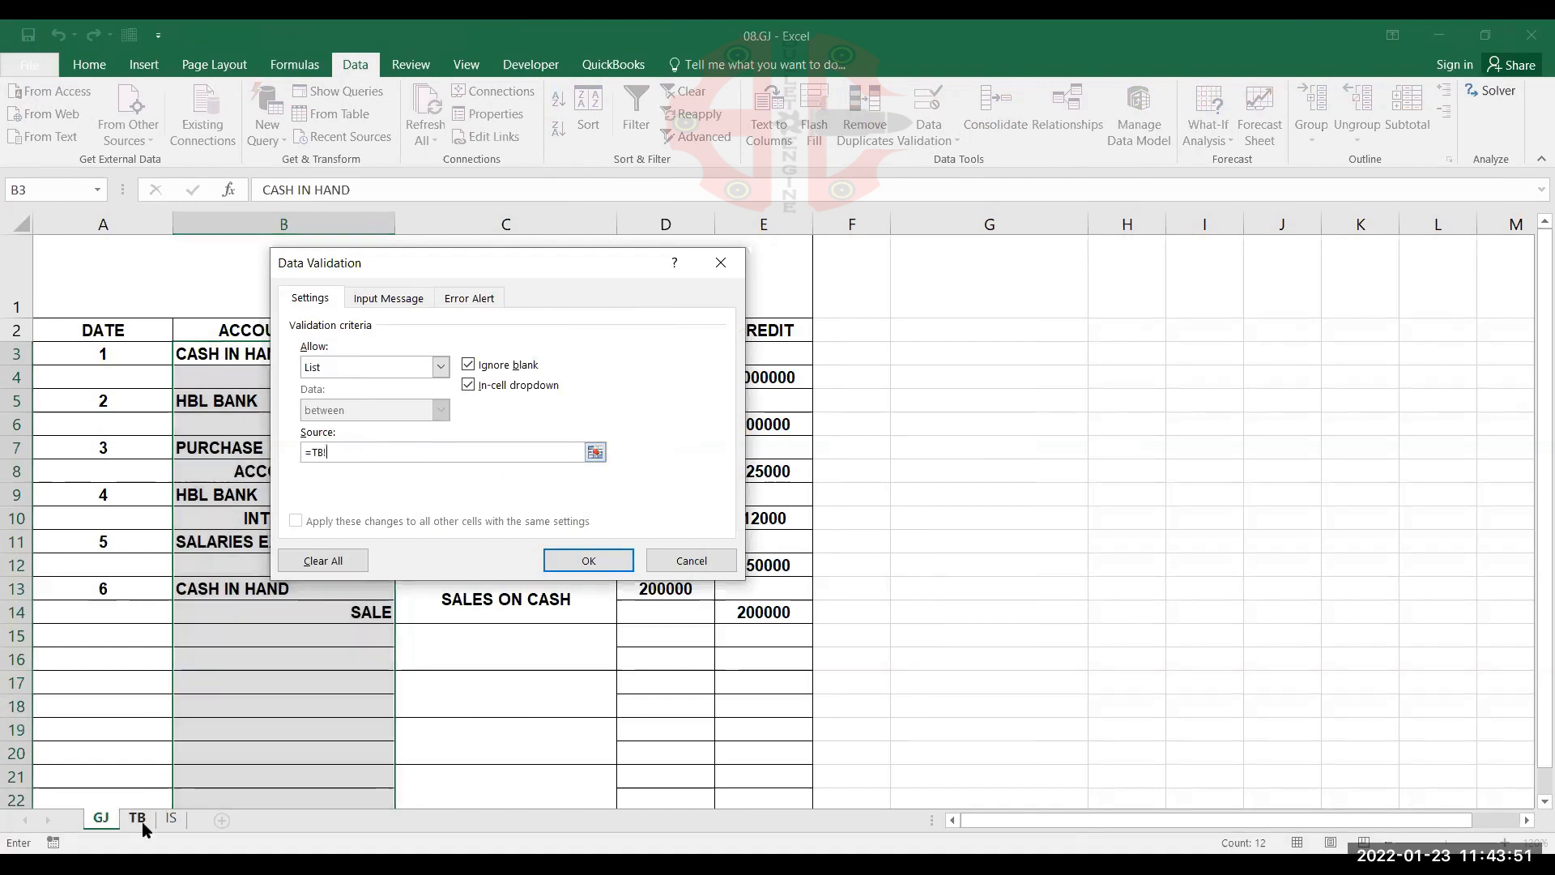
left_click(186, 397)
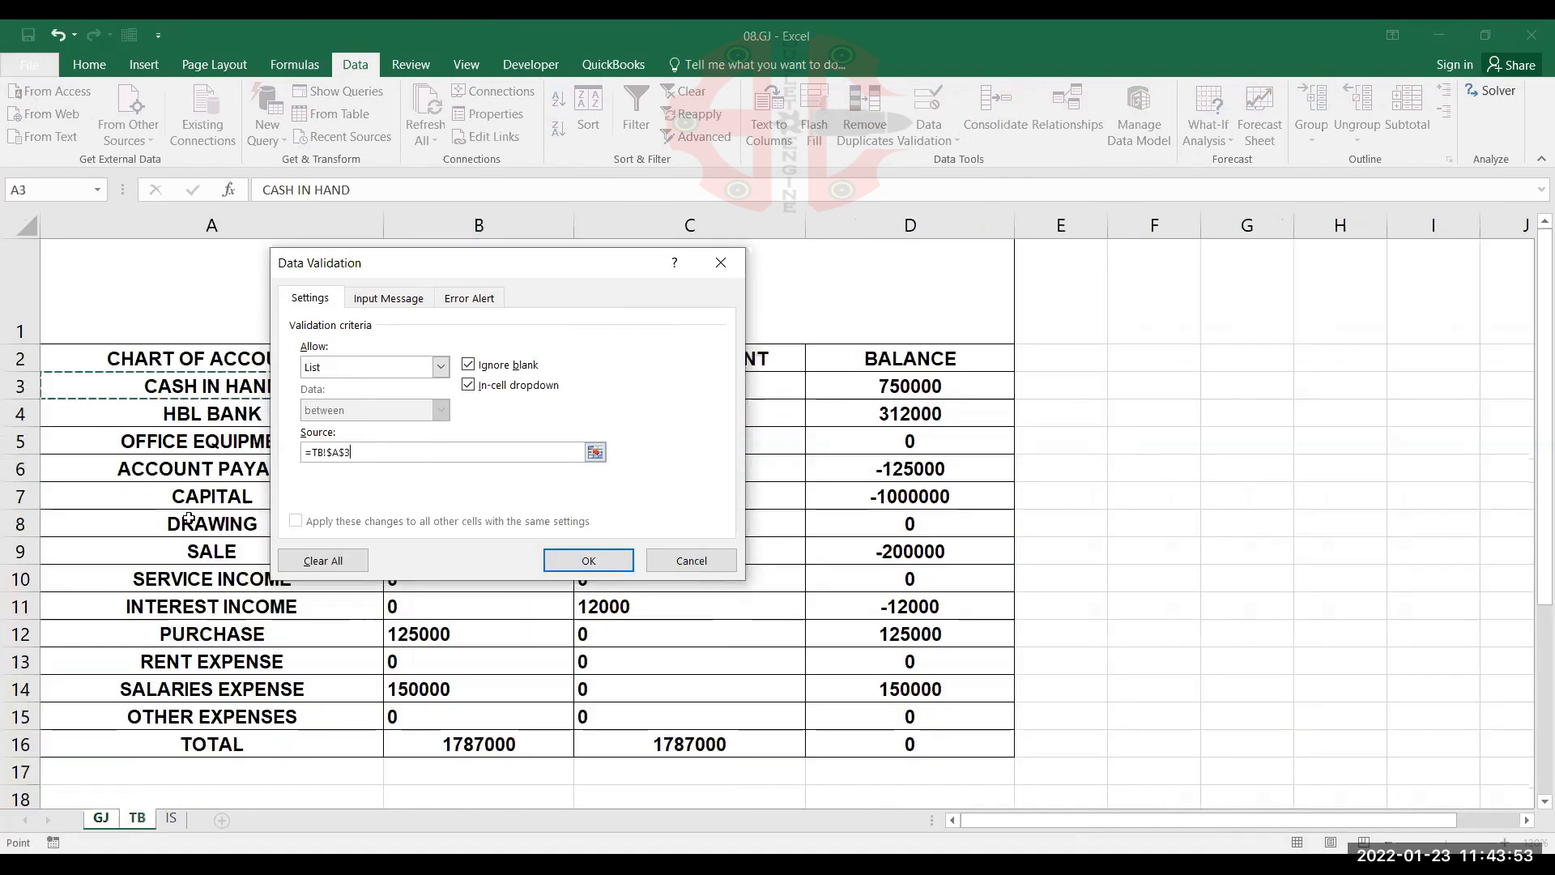
key("shift+Down")
key("shift+Down")
key("shift+Down")
key("shift+Down")
key("shift+Down")
key("shift+Down")
key("shift+Down")
key("shift+Down")
key("shift+Down")
key("shift+Down")
key("shift+Down")
key("shift+Down")
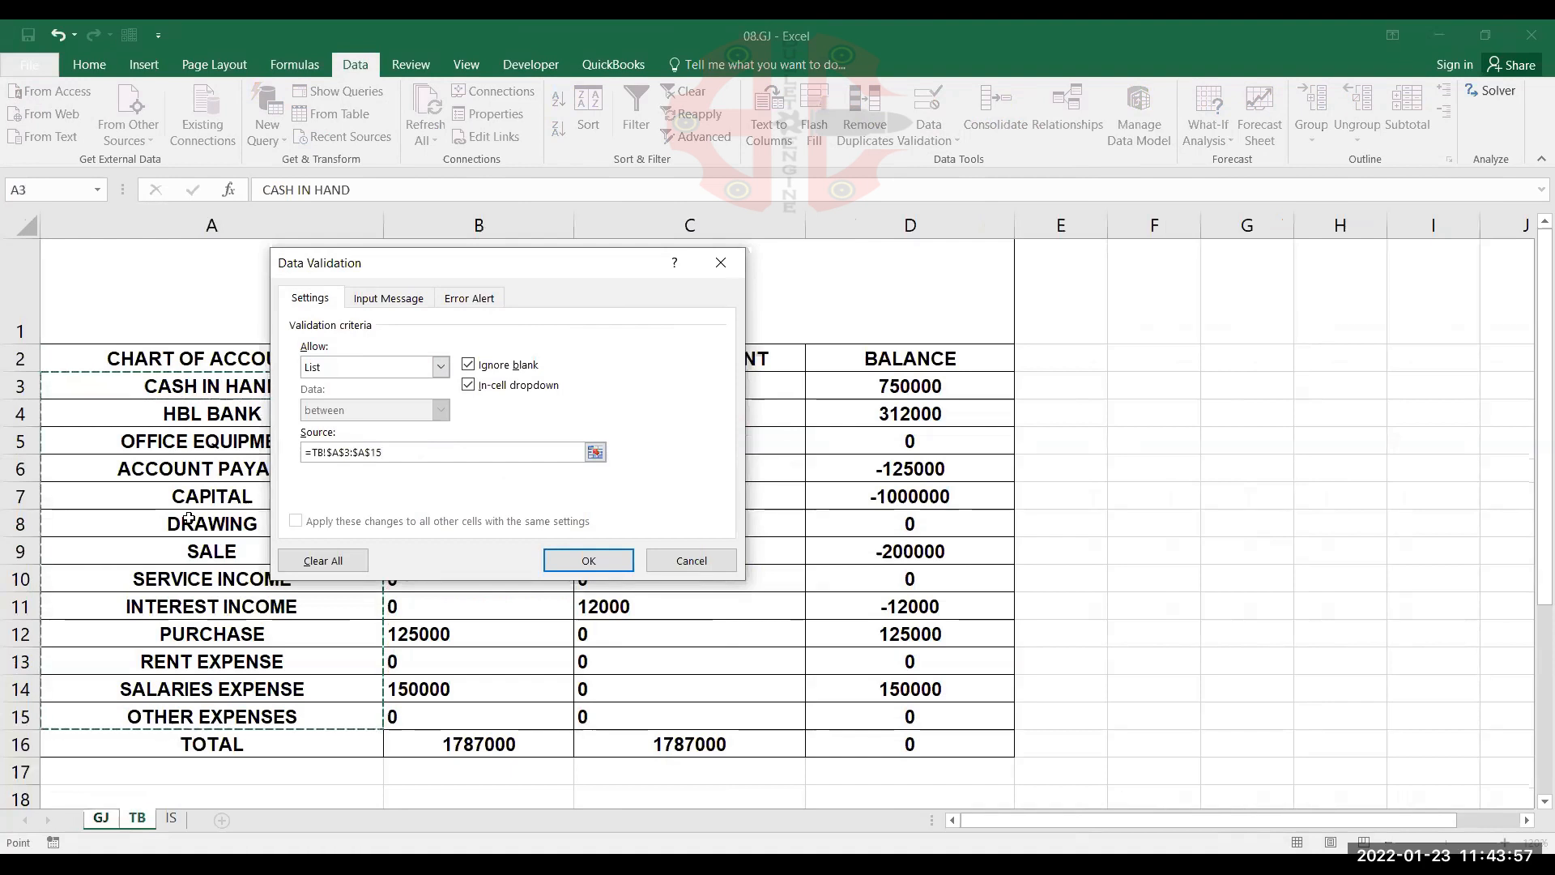
left_click(586, 562)
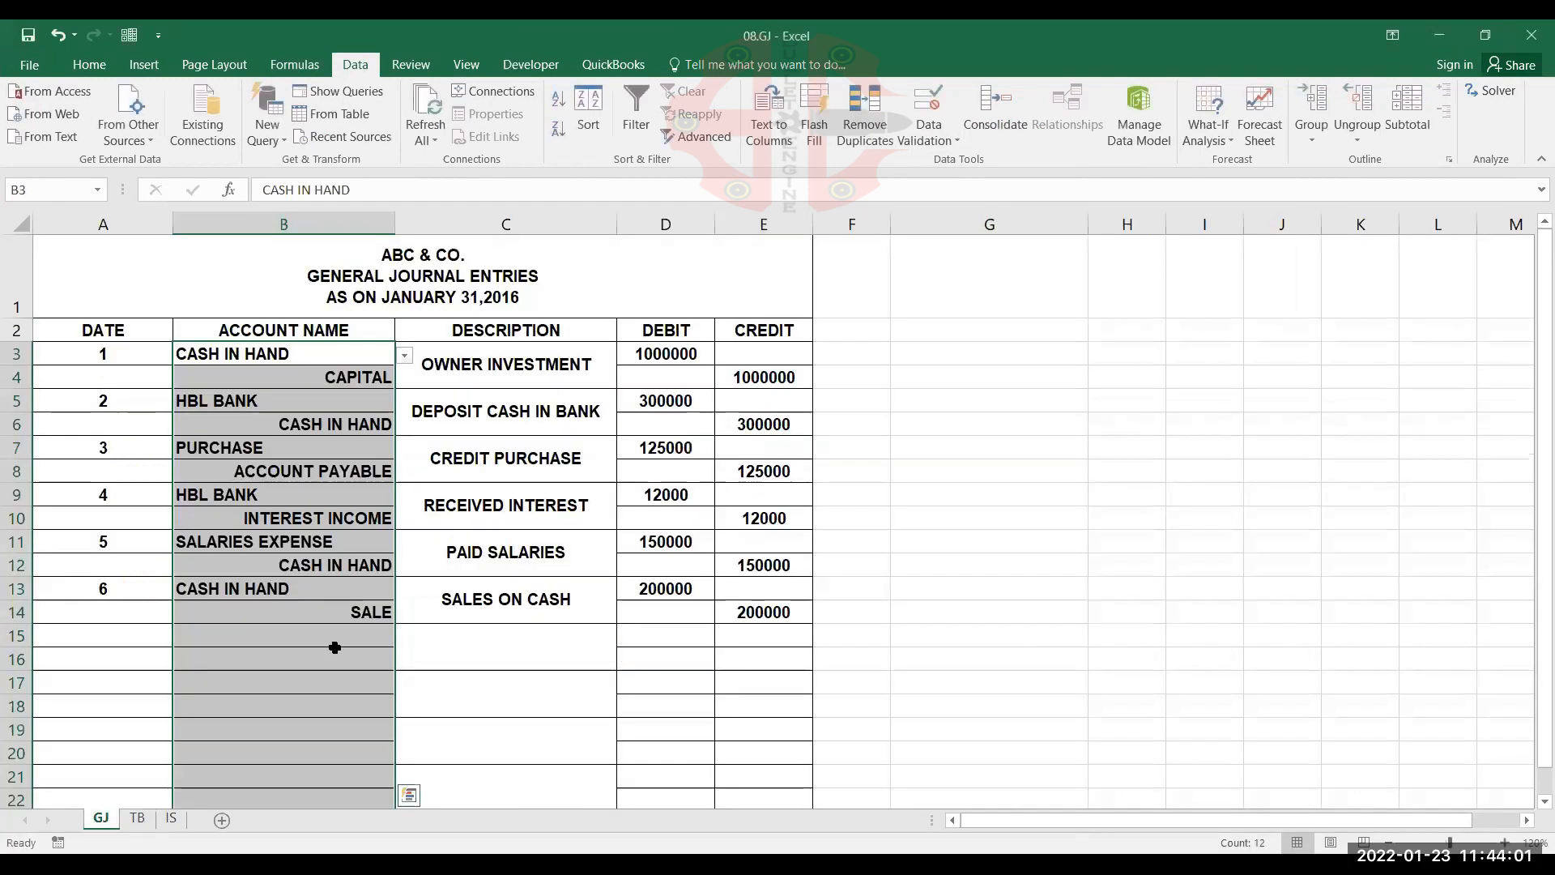
Choose HBL BANK in B15 and CASH IN HAND in B16 from the account-name lists on the GJ sheet
left_click(336, 650)
left_click(348, 641)
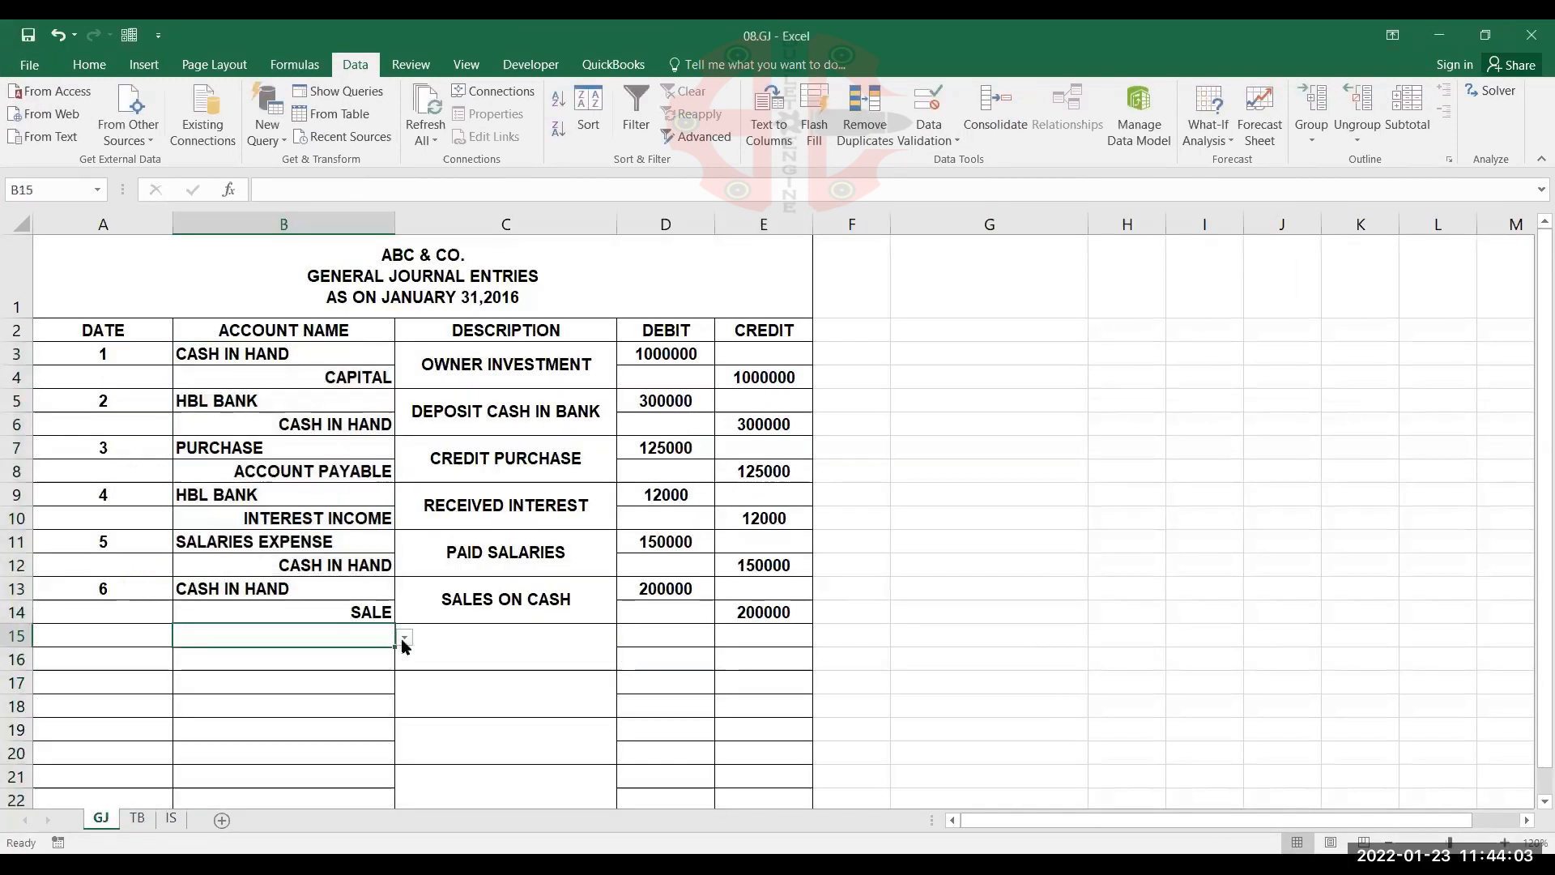
left_click(403, 639)
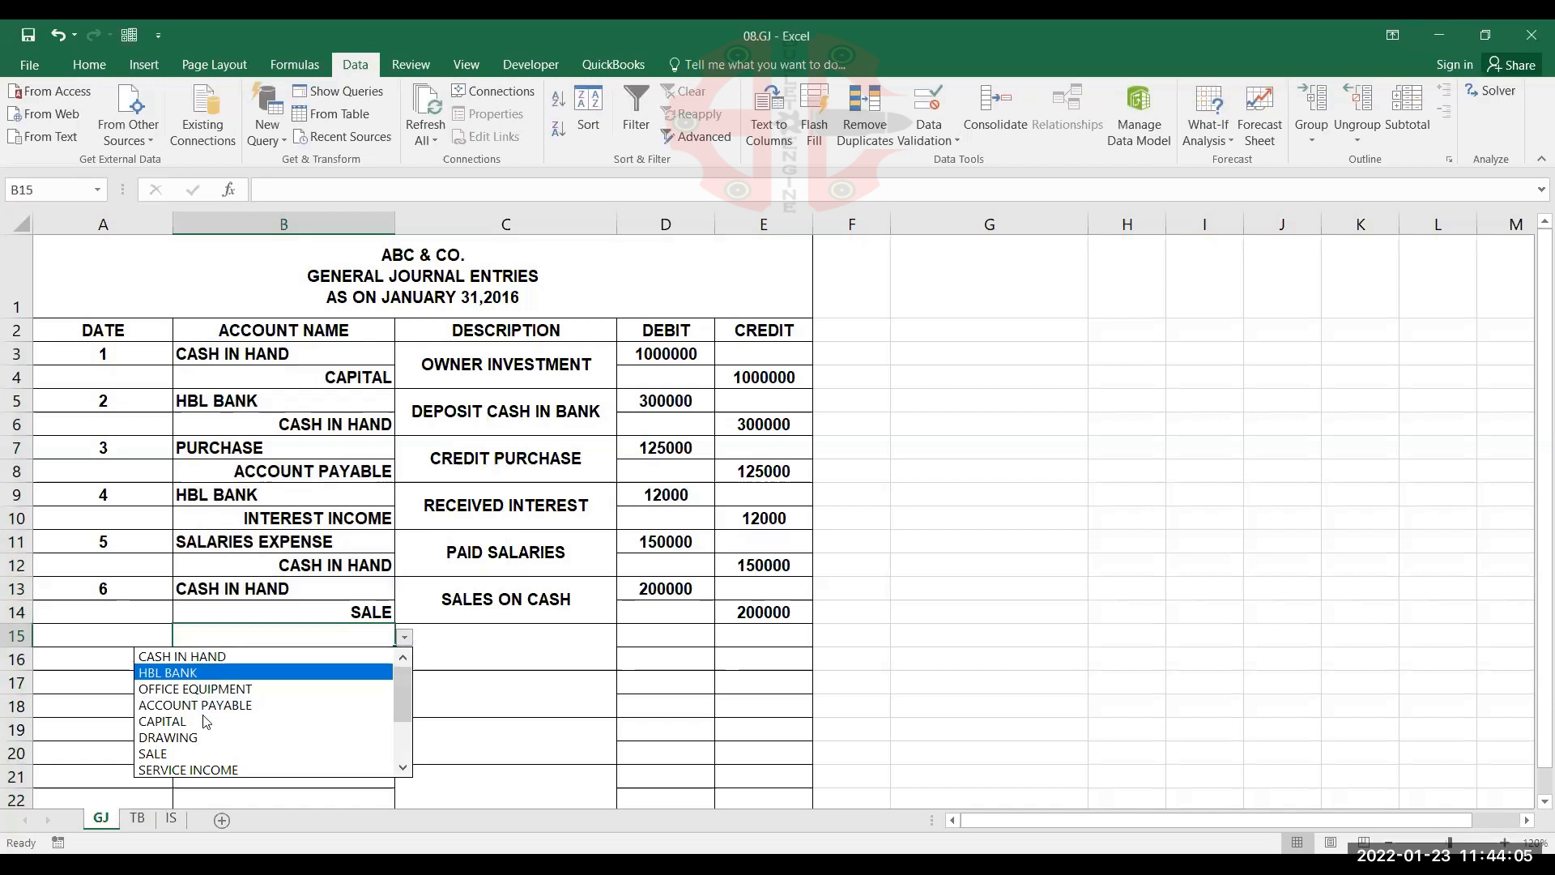
left_click(292, 673)
left_click(382, 654)
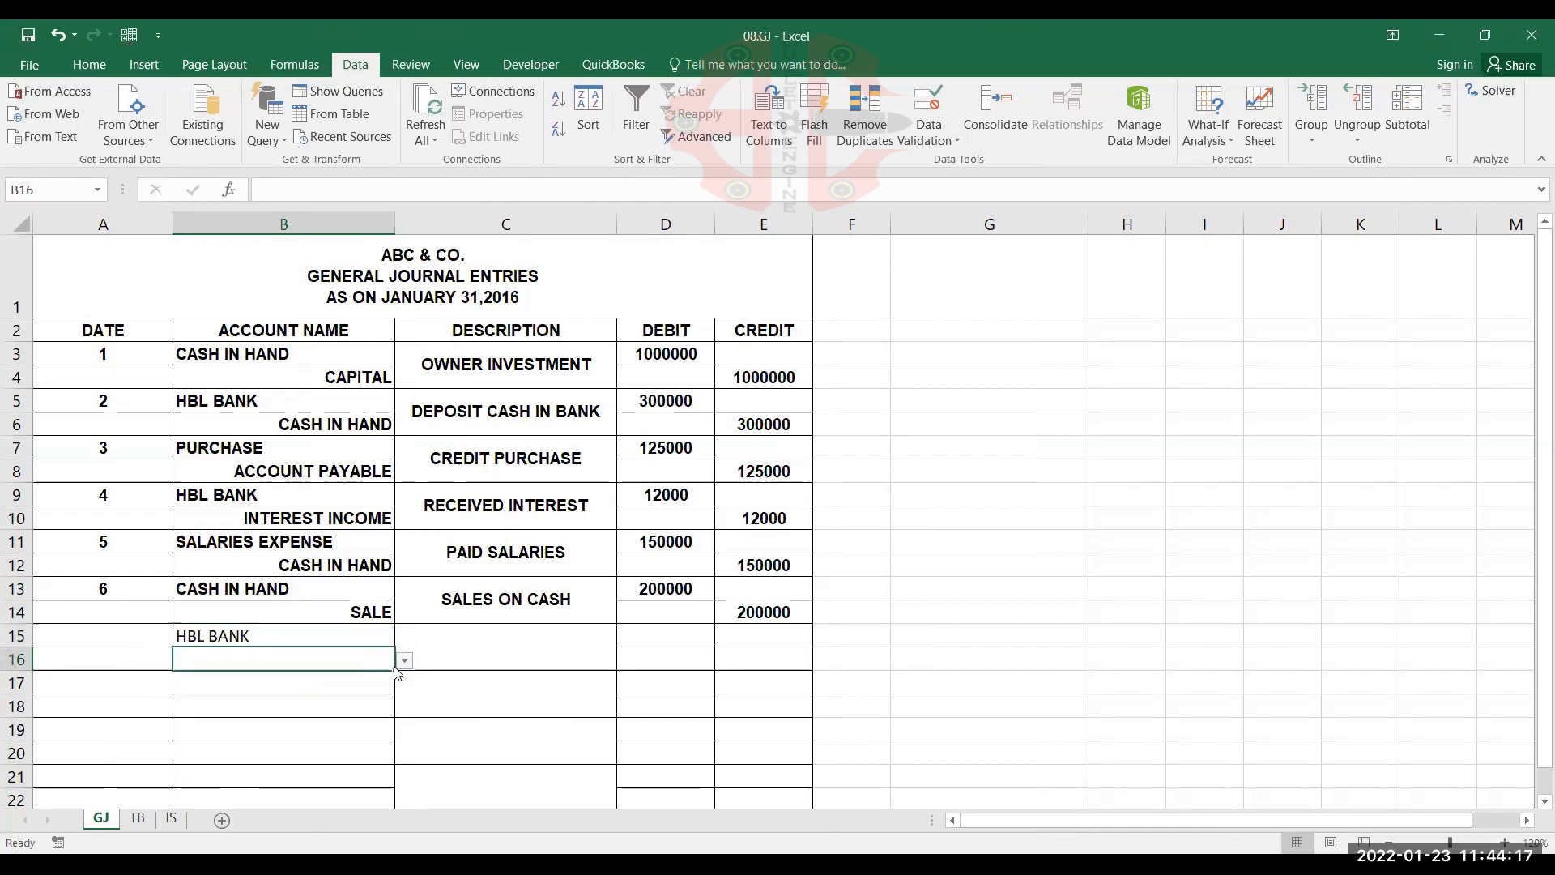
left_click(404, 660)
left_click(354, 682)
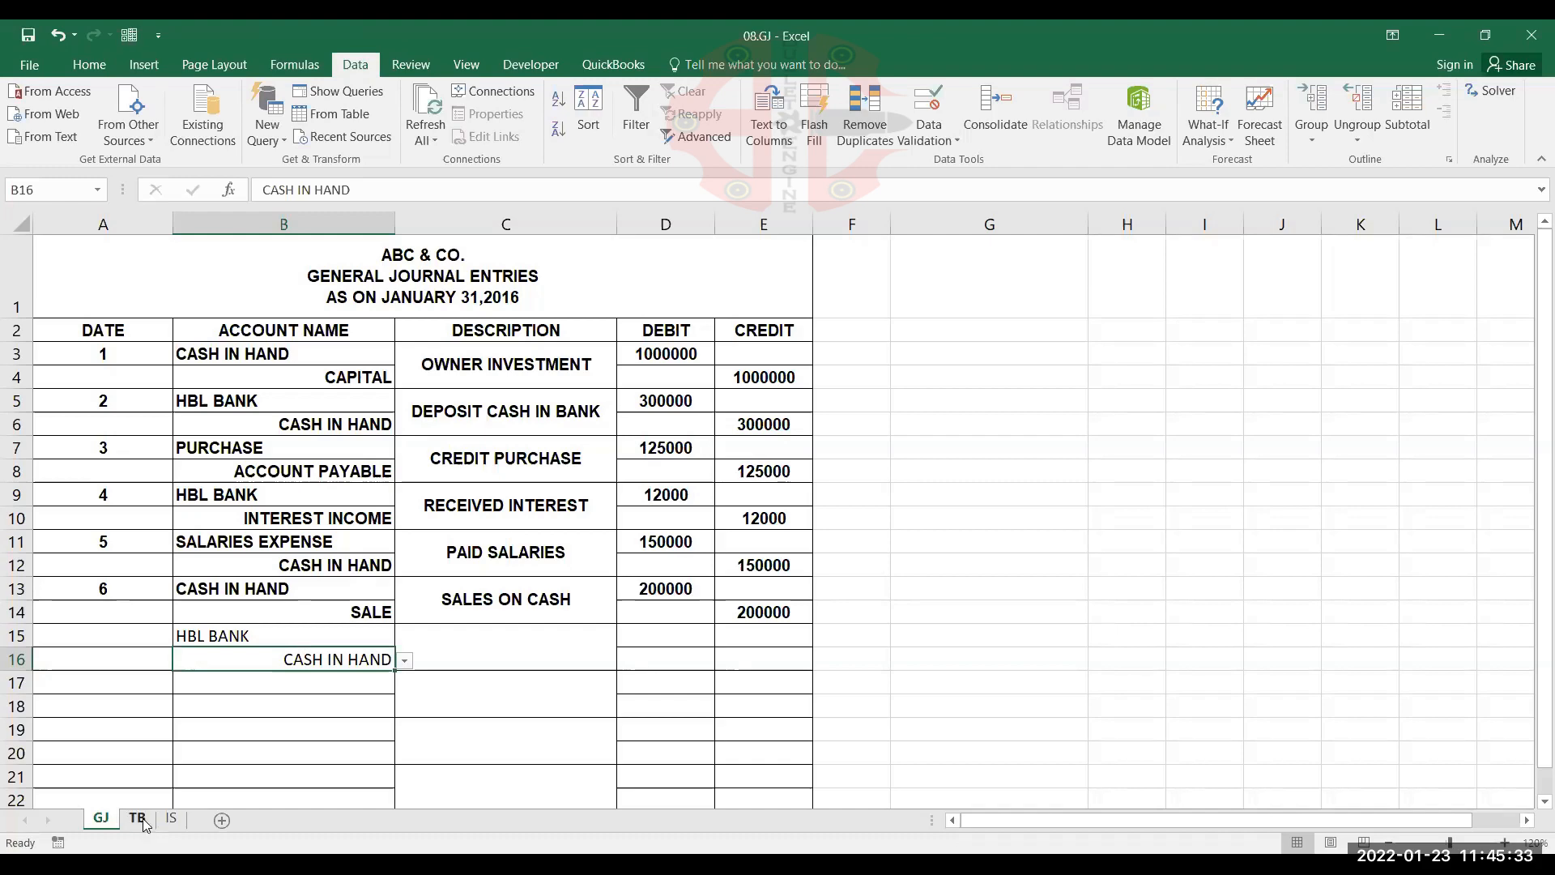
Copy the chart of accounts A3:A15 from the TB sheet and paste it at G2 on the GJ sheet
key("ctrl+Page_Down")
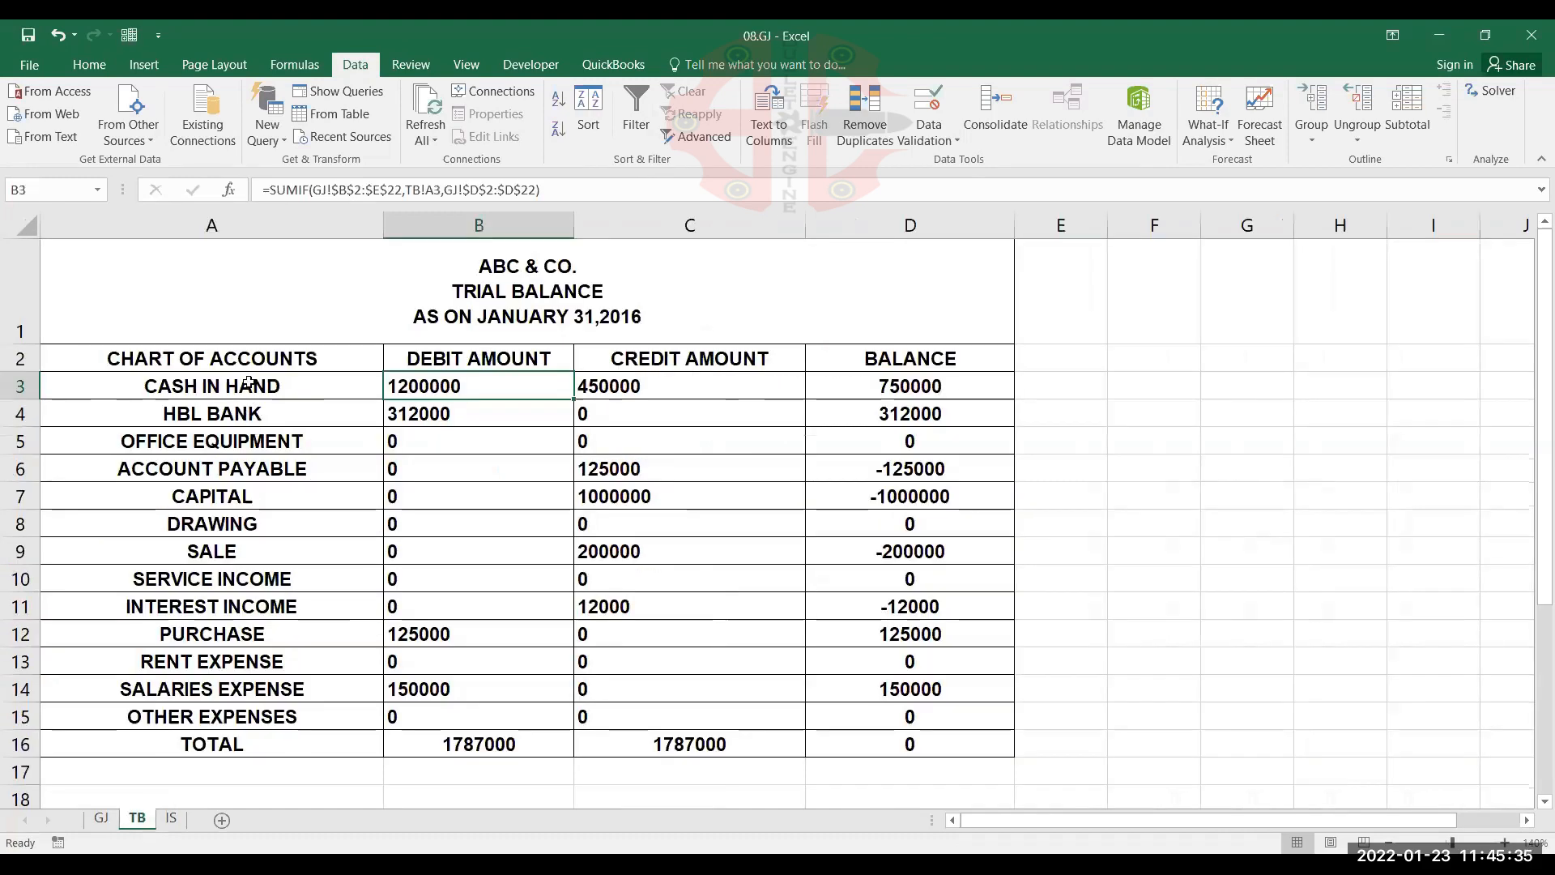
left_click_drag(247, 388, 278, 706)
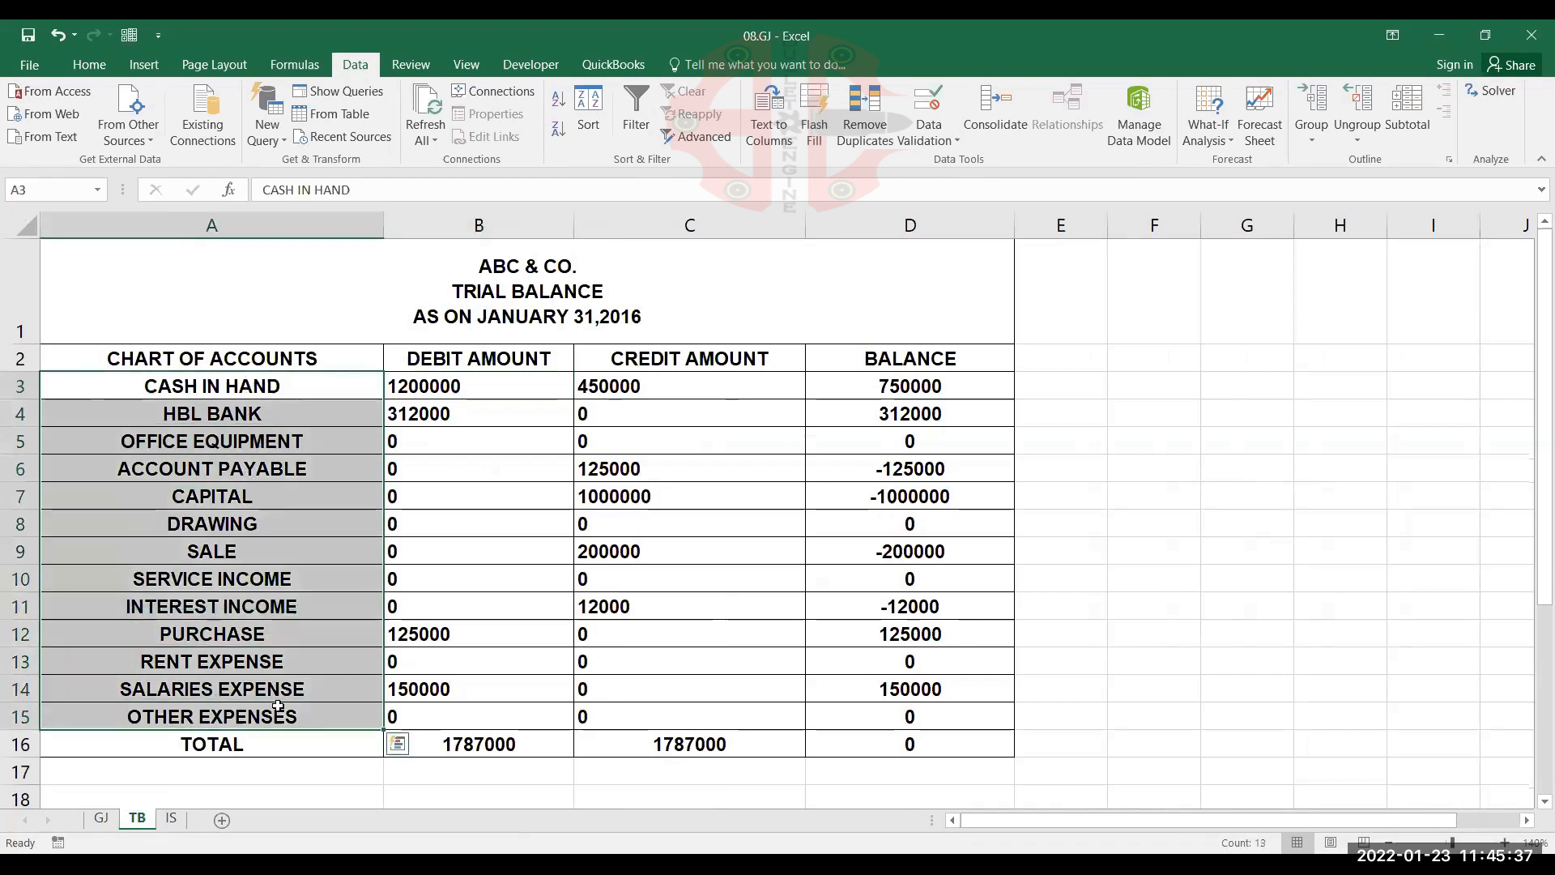
key("ctrl+c")
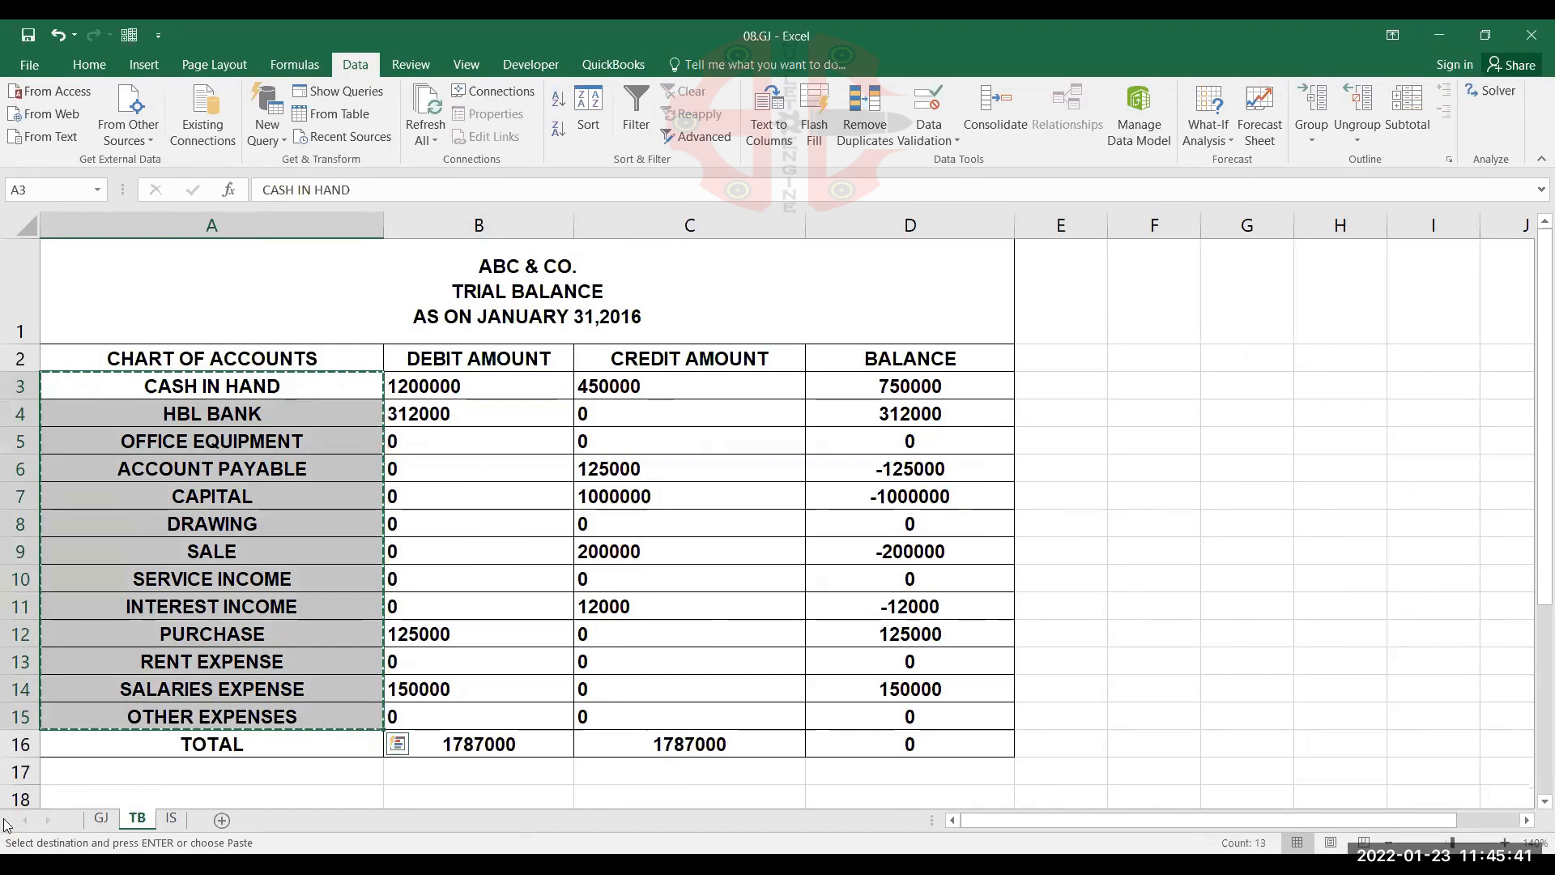
left_click(99, 819)
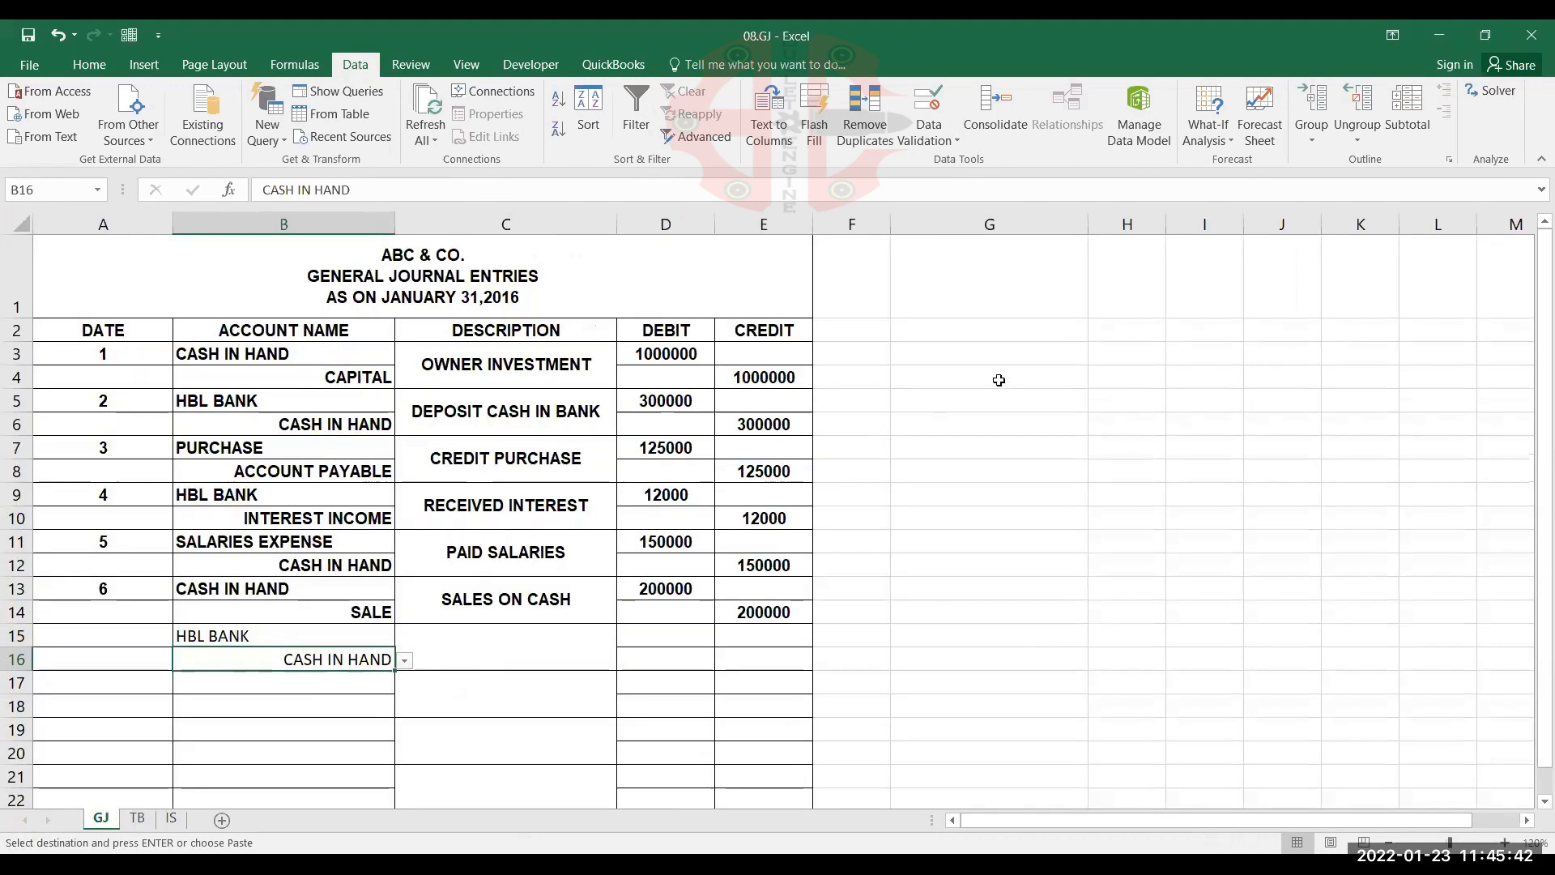
left_click(1004, 336)
key("ctrl+v")
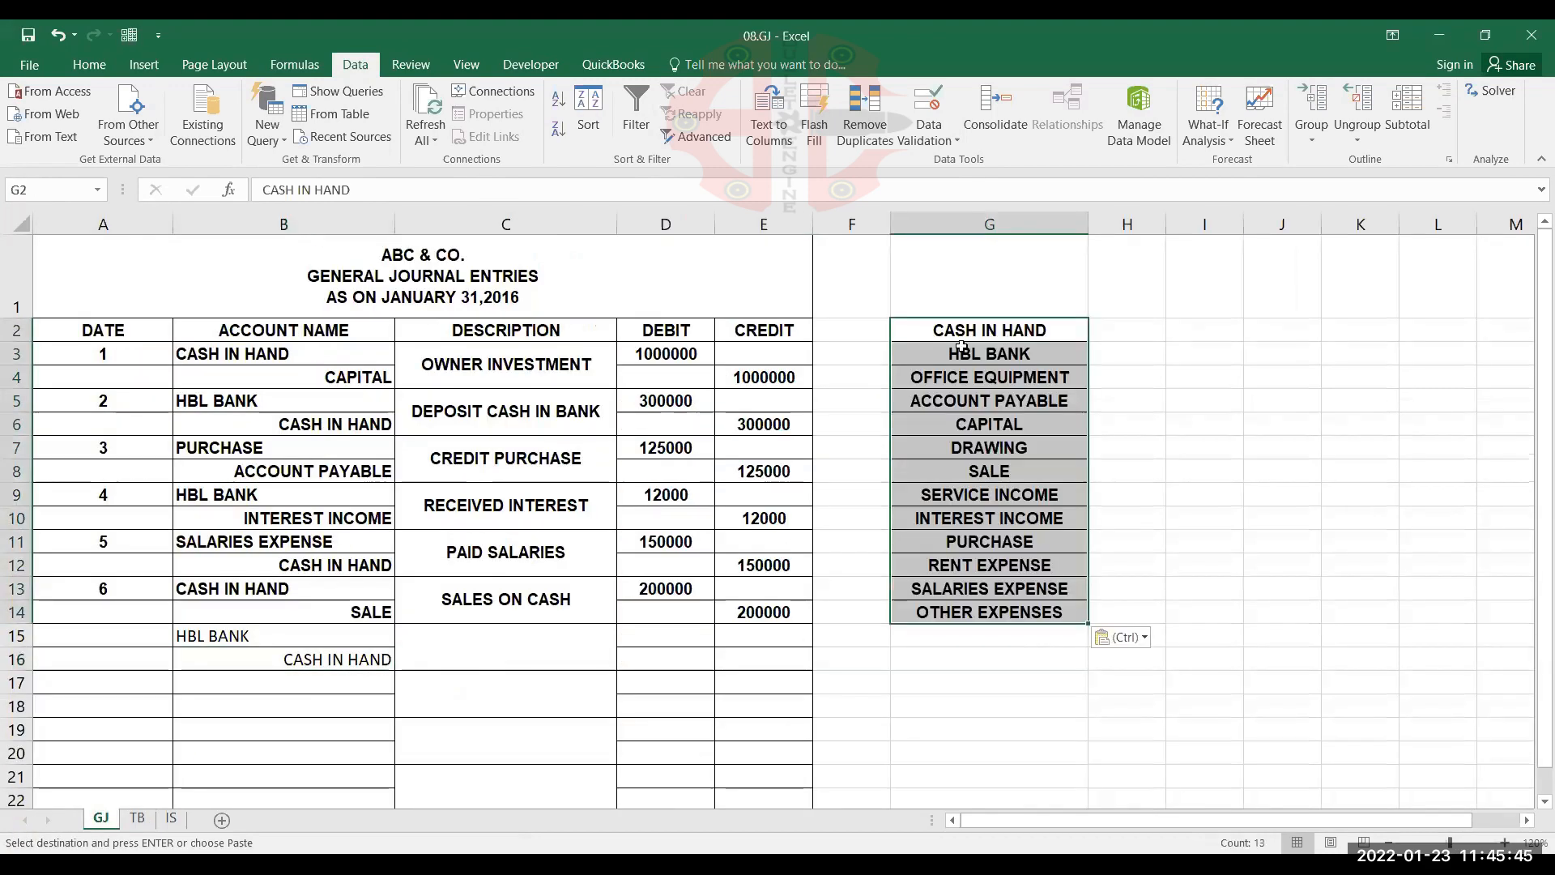
Review the data validation settings of account names B3:B22 on the GJ sheet, leaving them as they are
left_click_drag(309, 355, 284, 798)
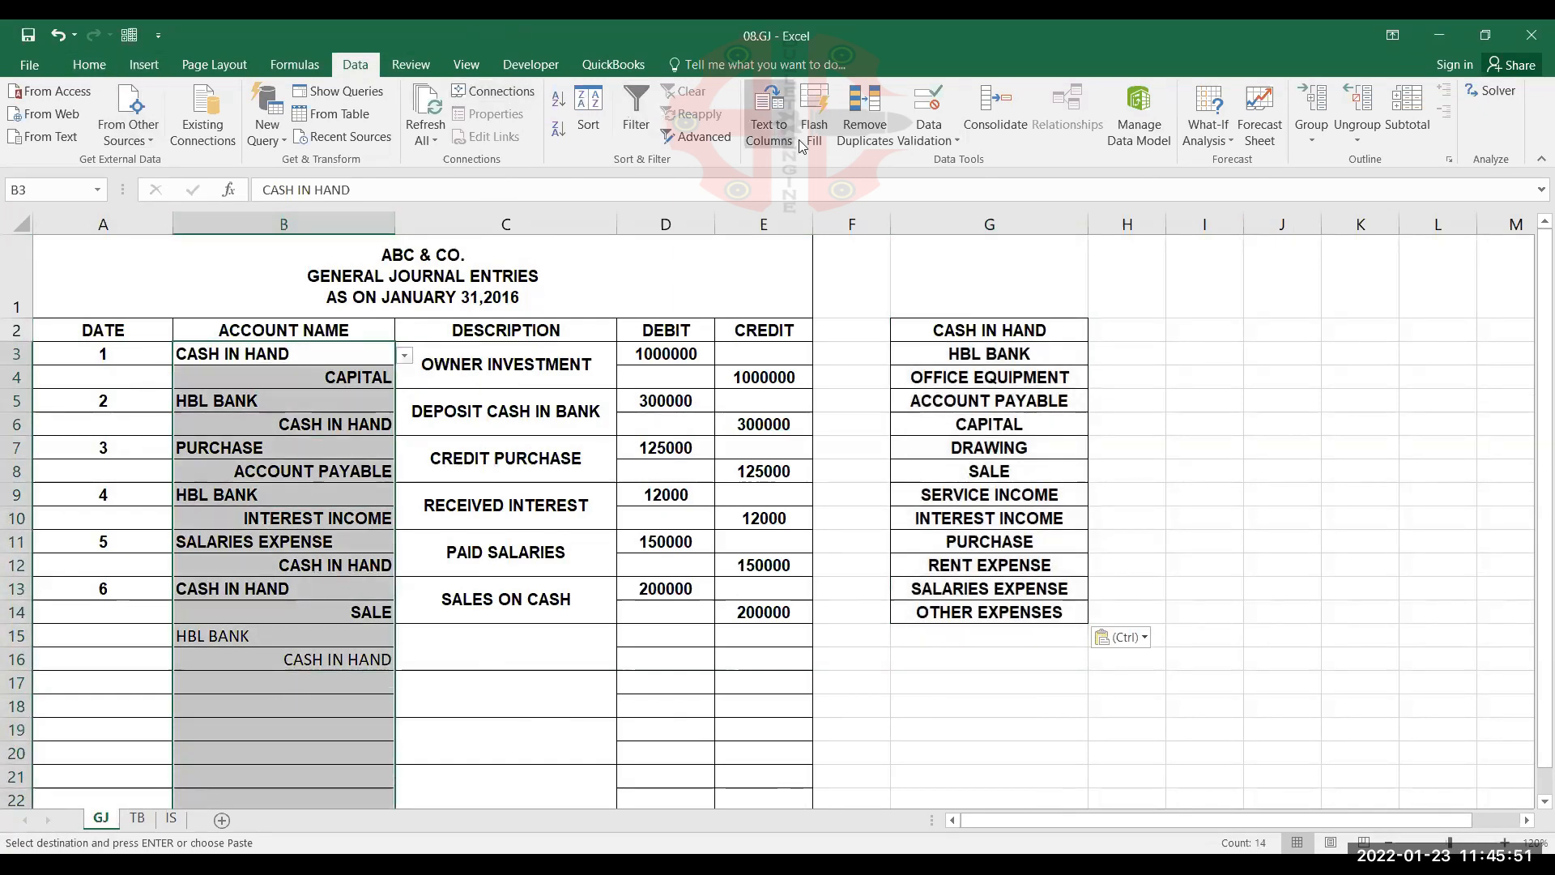
left_click(929, 138)
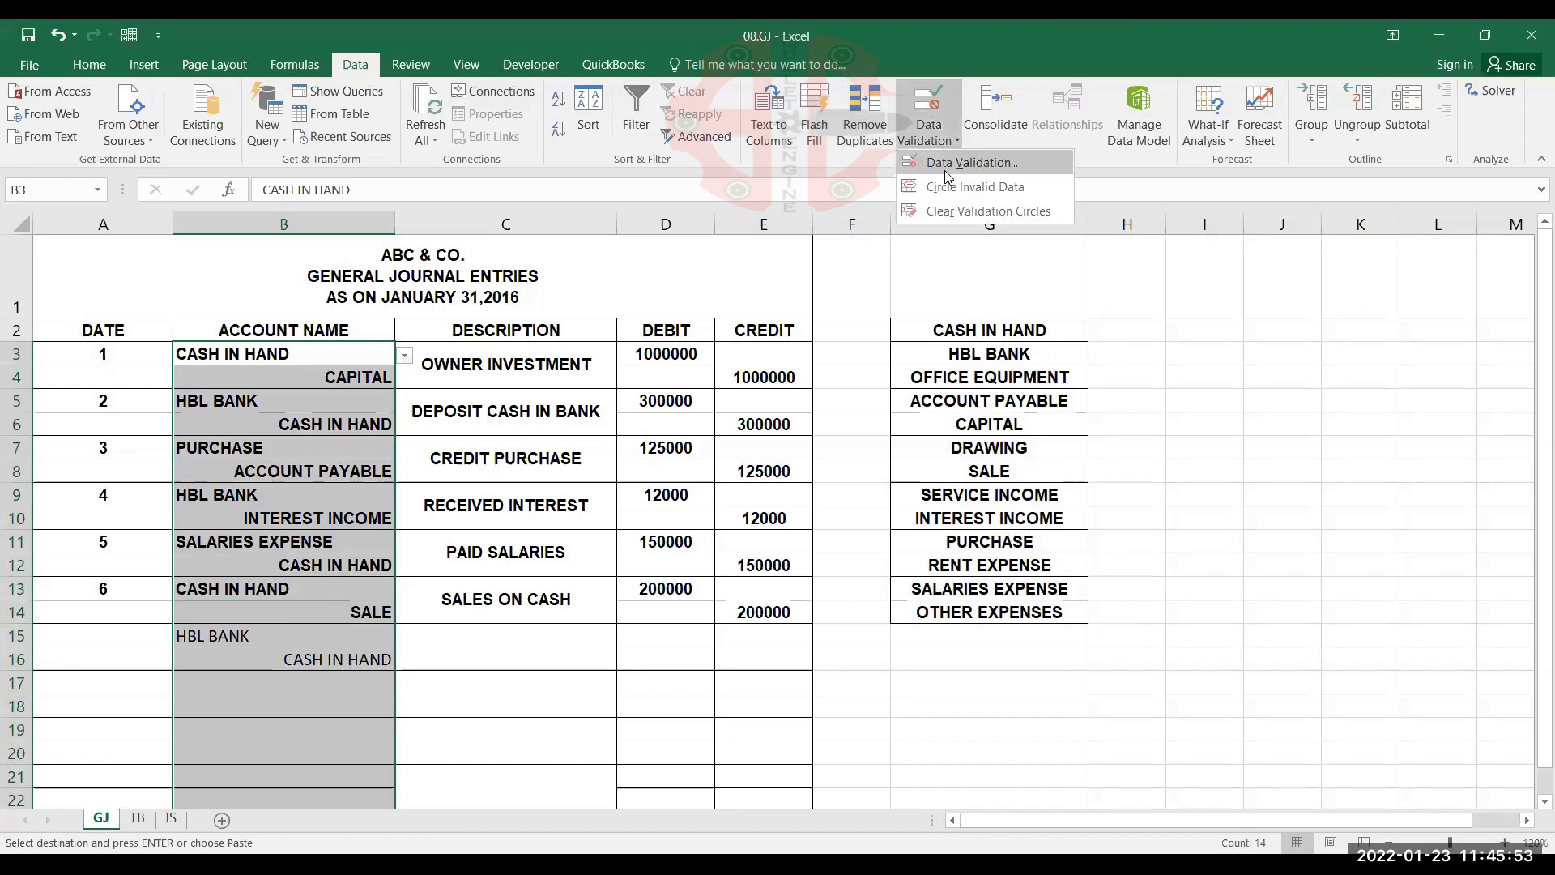
key("Return")
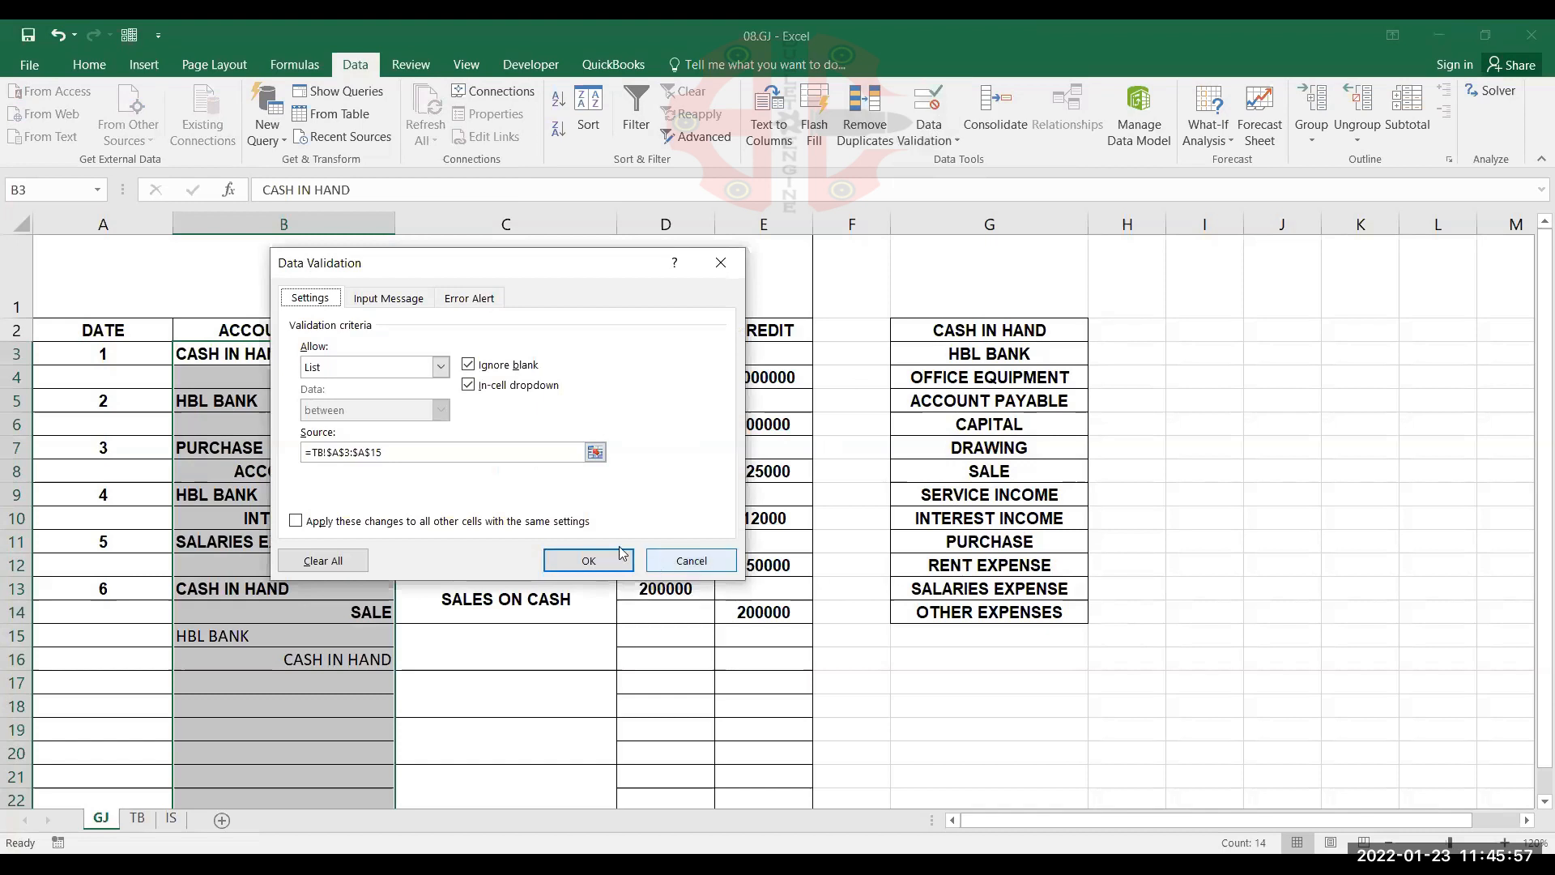
left_click(664, 562)
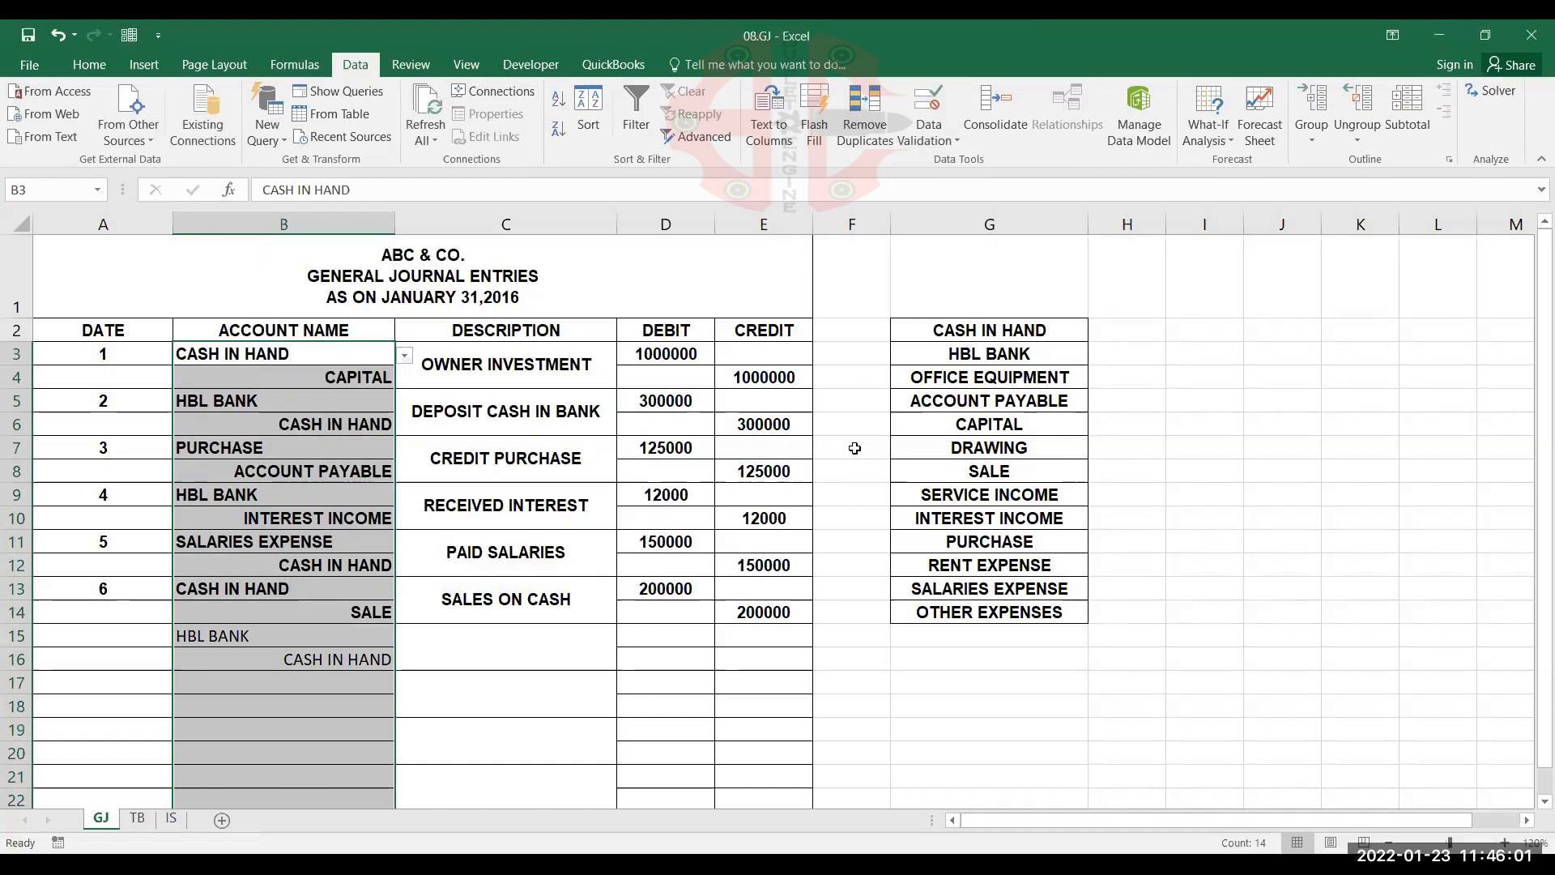
Hide column G with the copied account list on the GJ sheet, and unhide it again
left_click(925, 422)
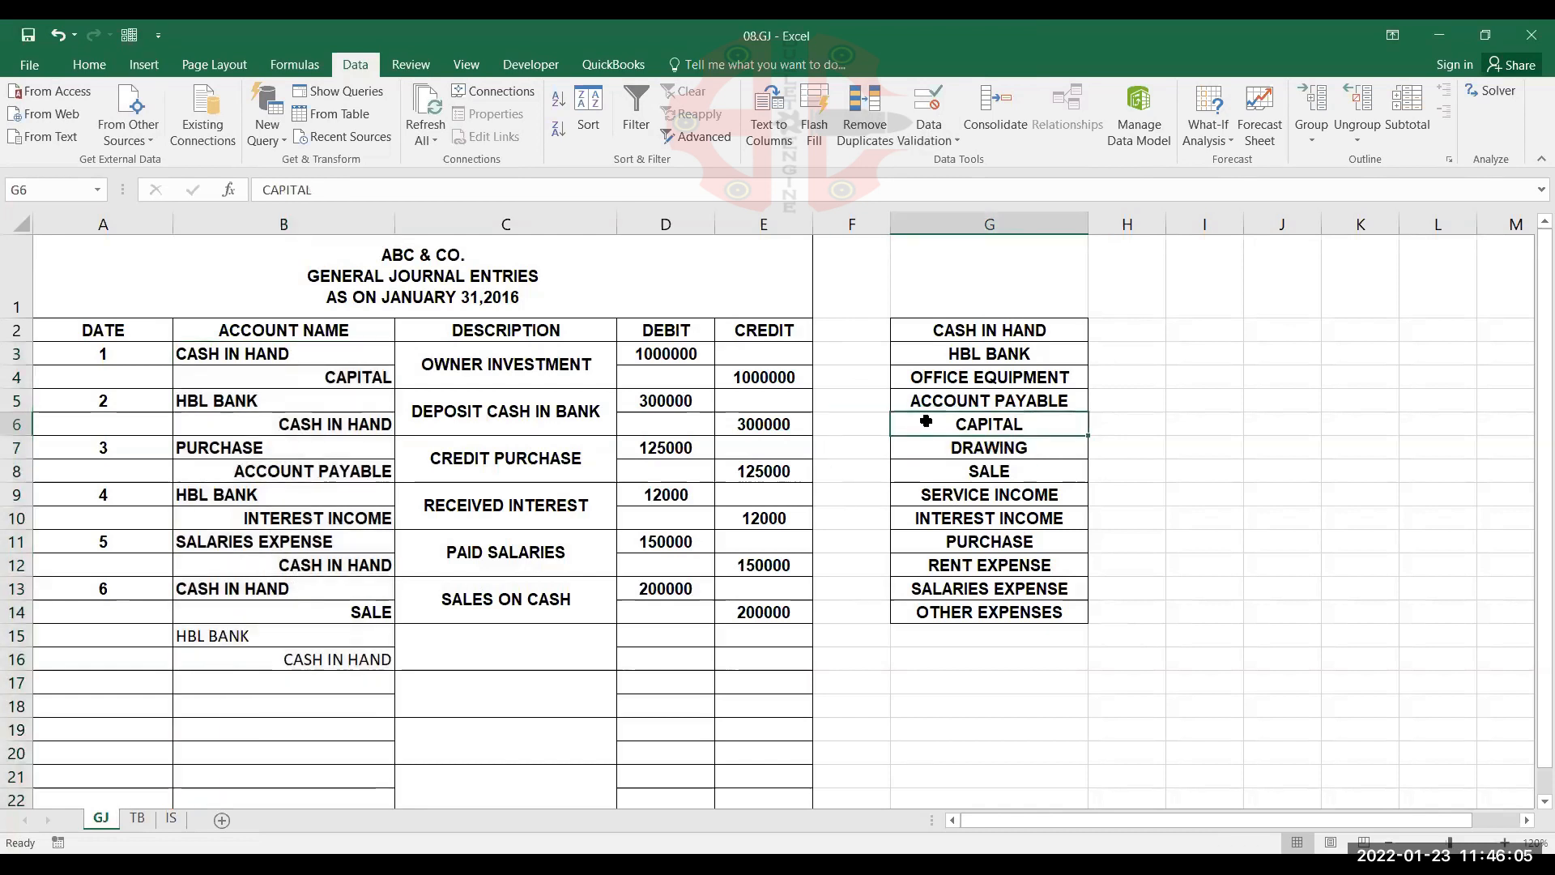
right_click(995, 222)
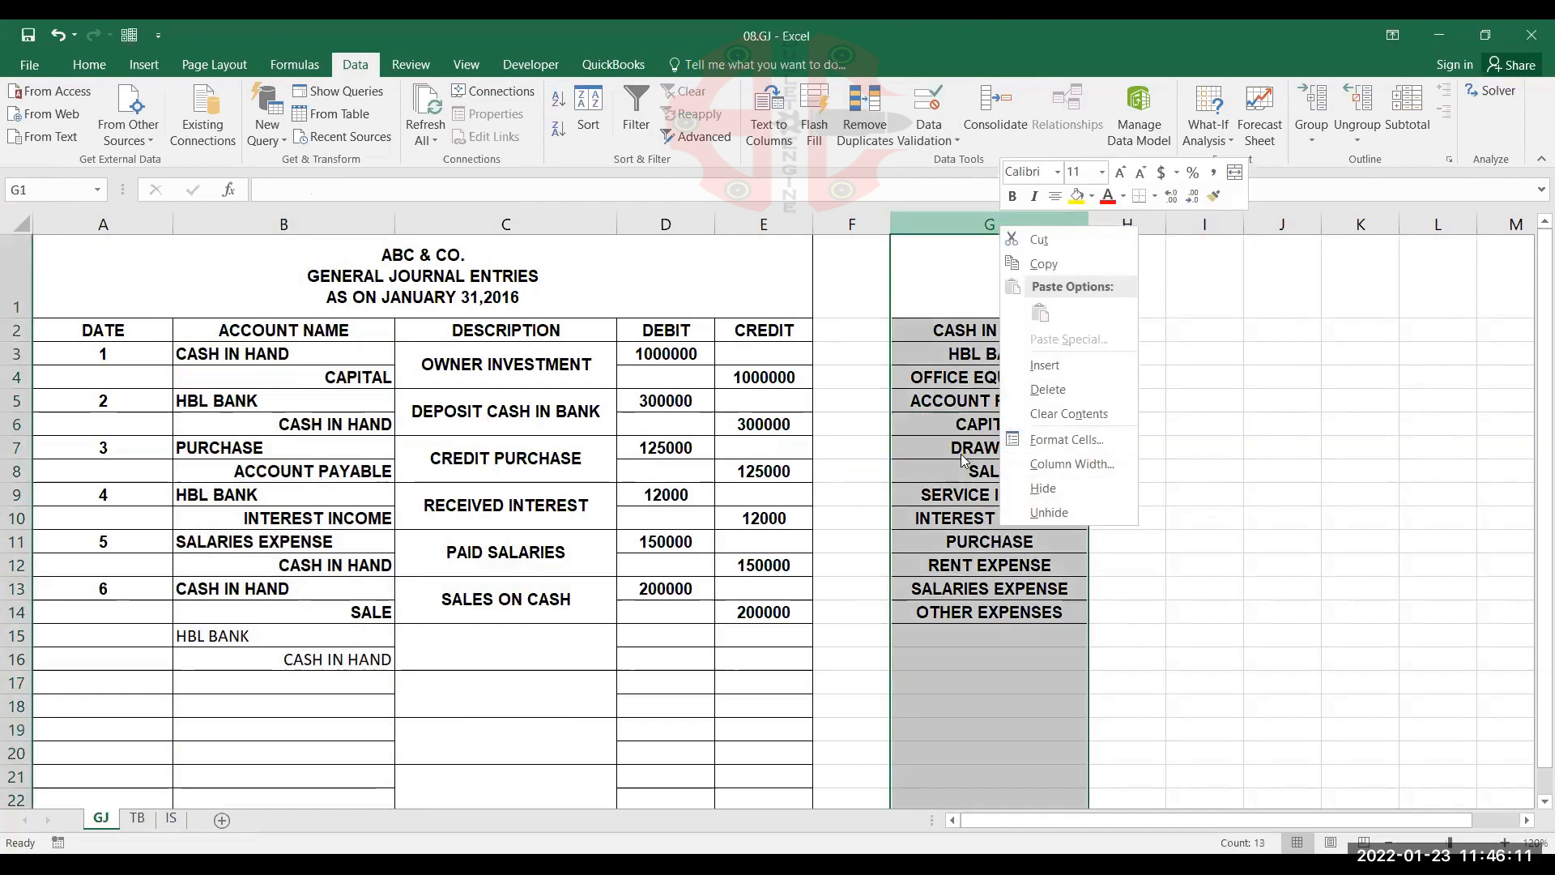
left_click(1052, 494)
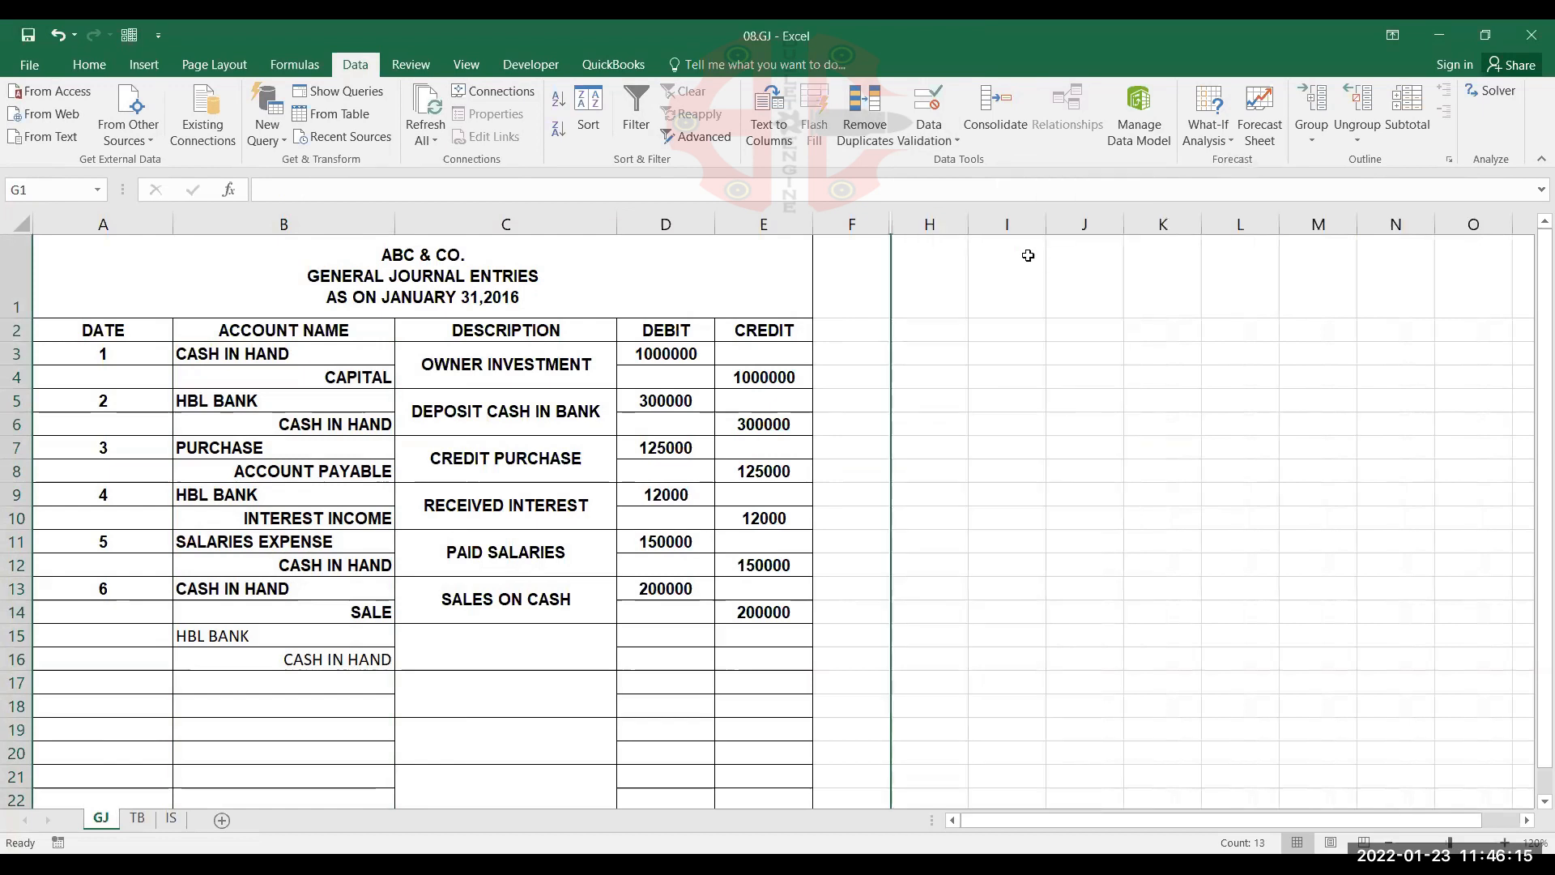
left_click_drag(877, 226, 943, 220)
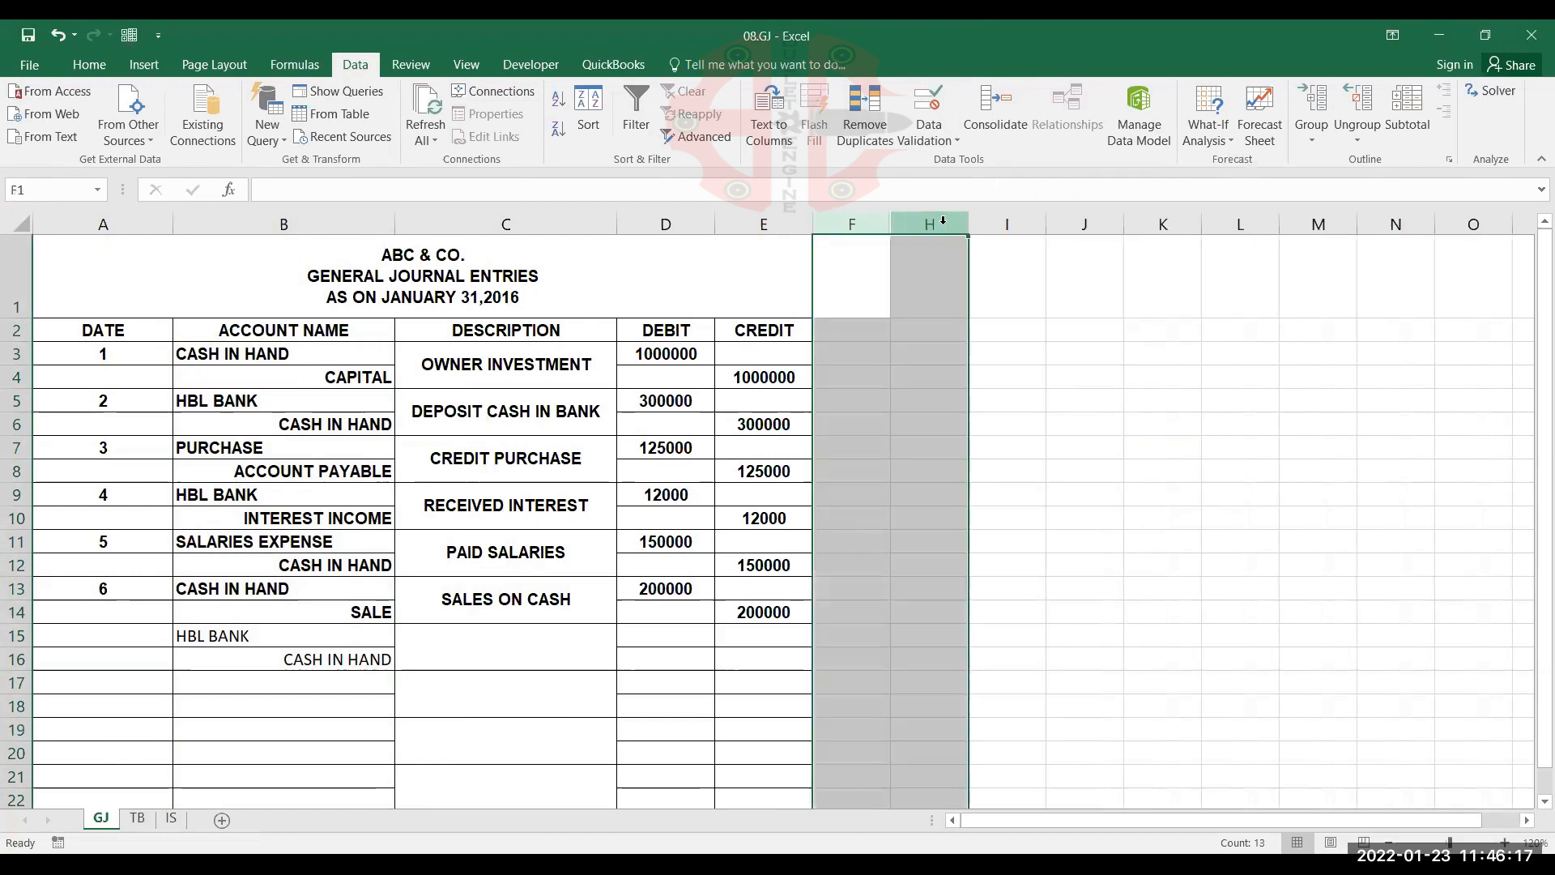
right_click(946, 226)
left_click(1012, 513)
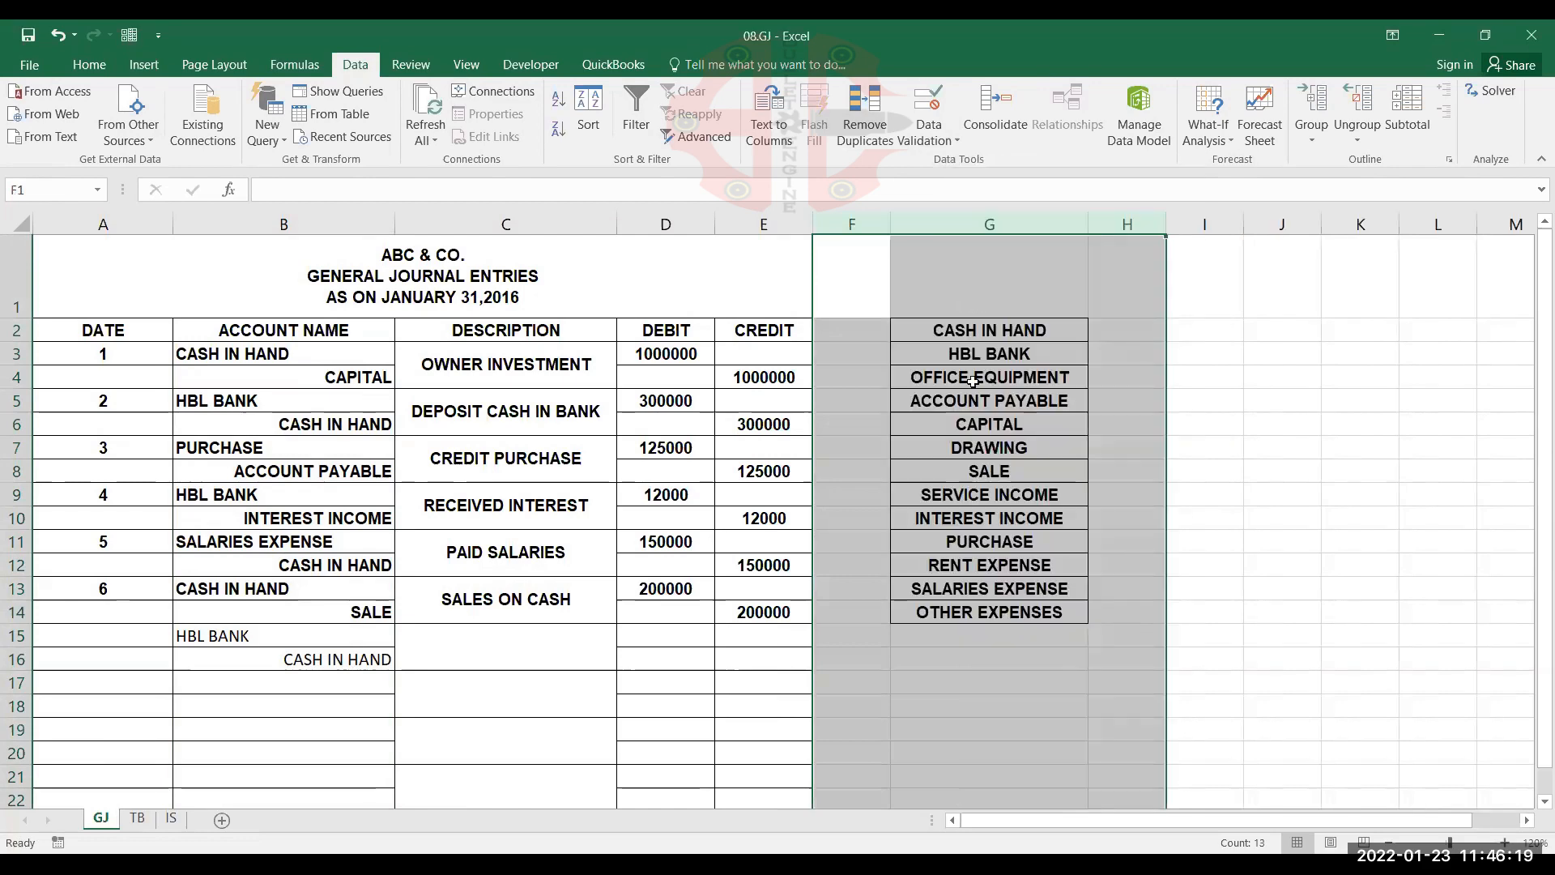
Set the fill of G1:G17, around the copied account list, to No Fill
left_click_drag(988, 276, 979, 684)
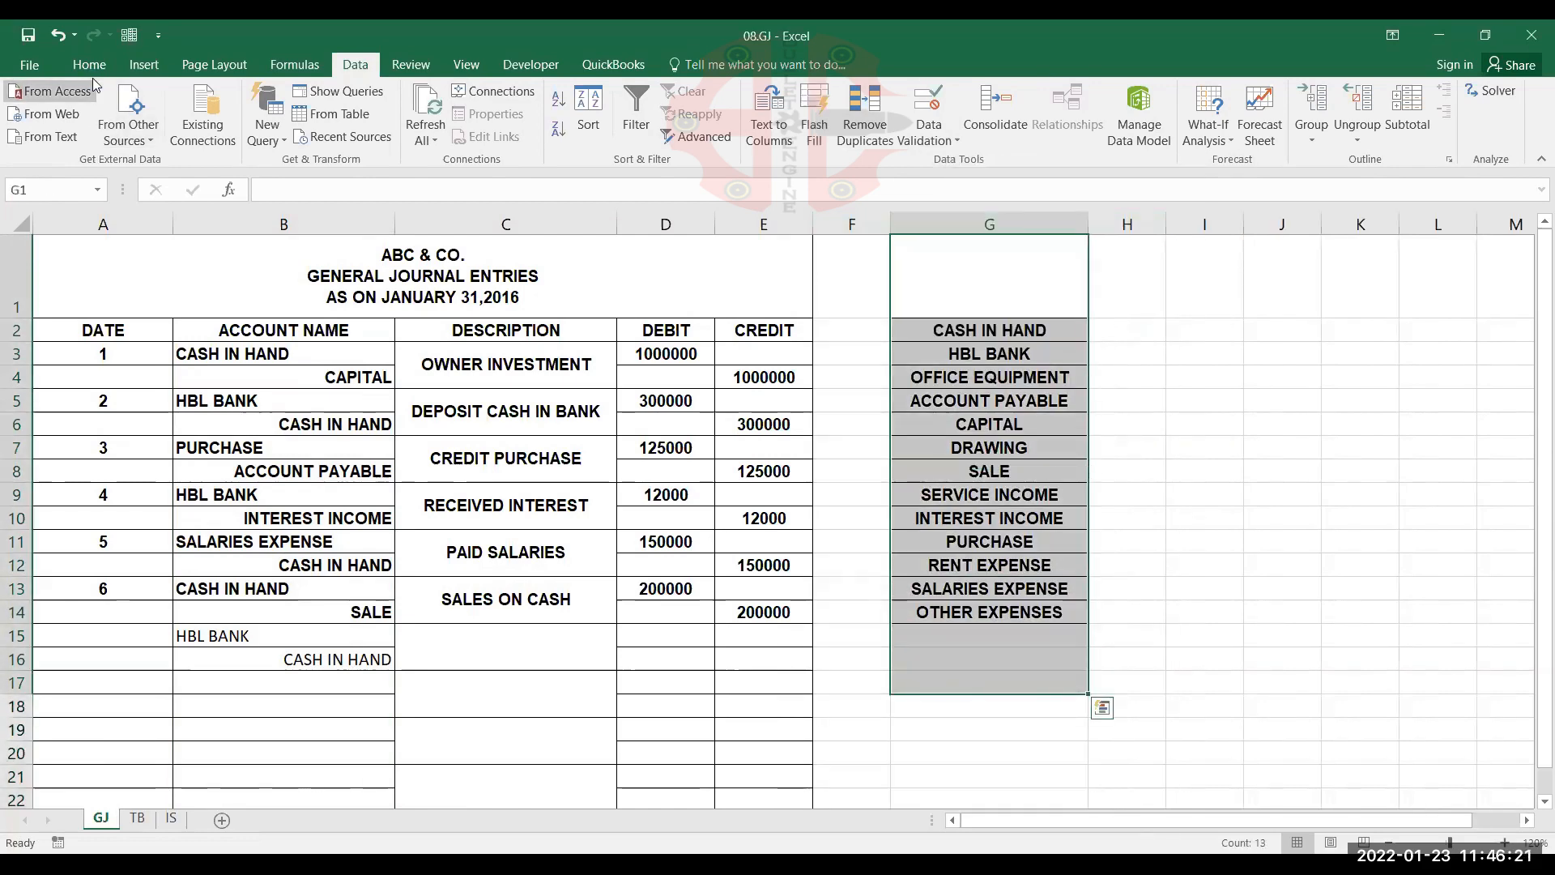
left_click(95, 86)
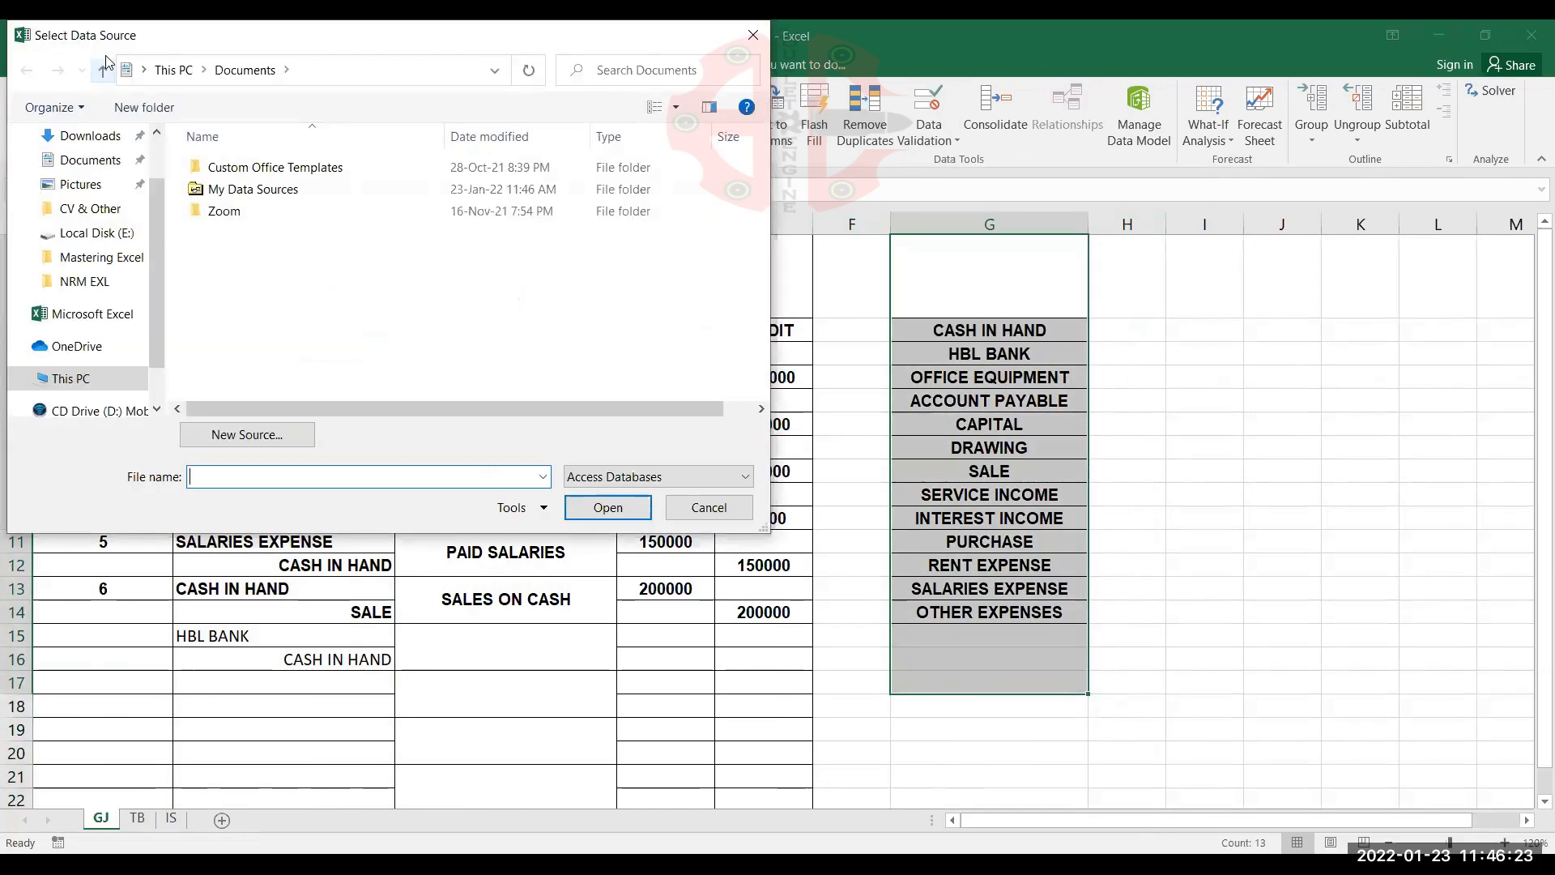
key("Escape")
left_click(89, 64)
left_click(301, 128)
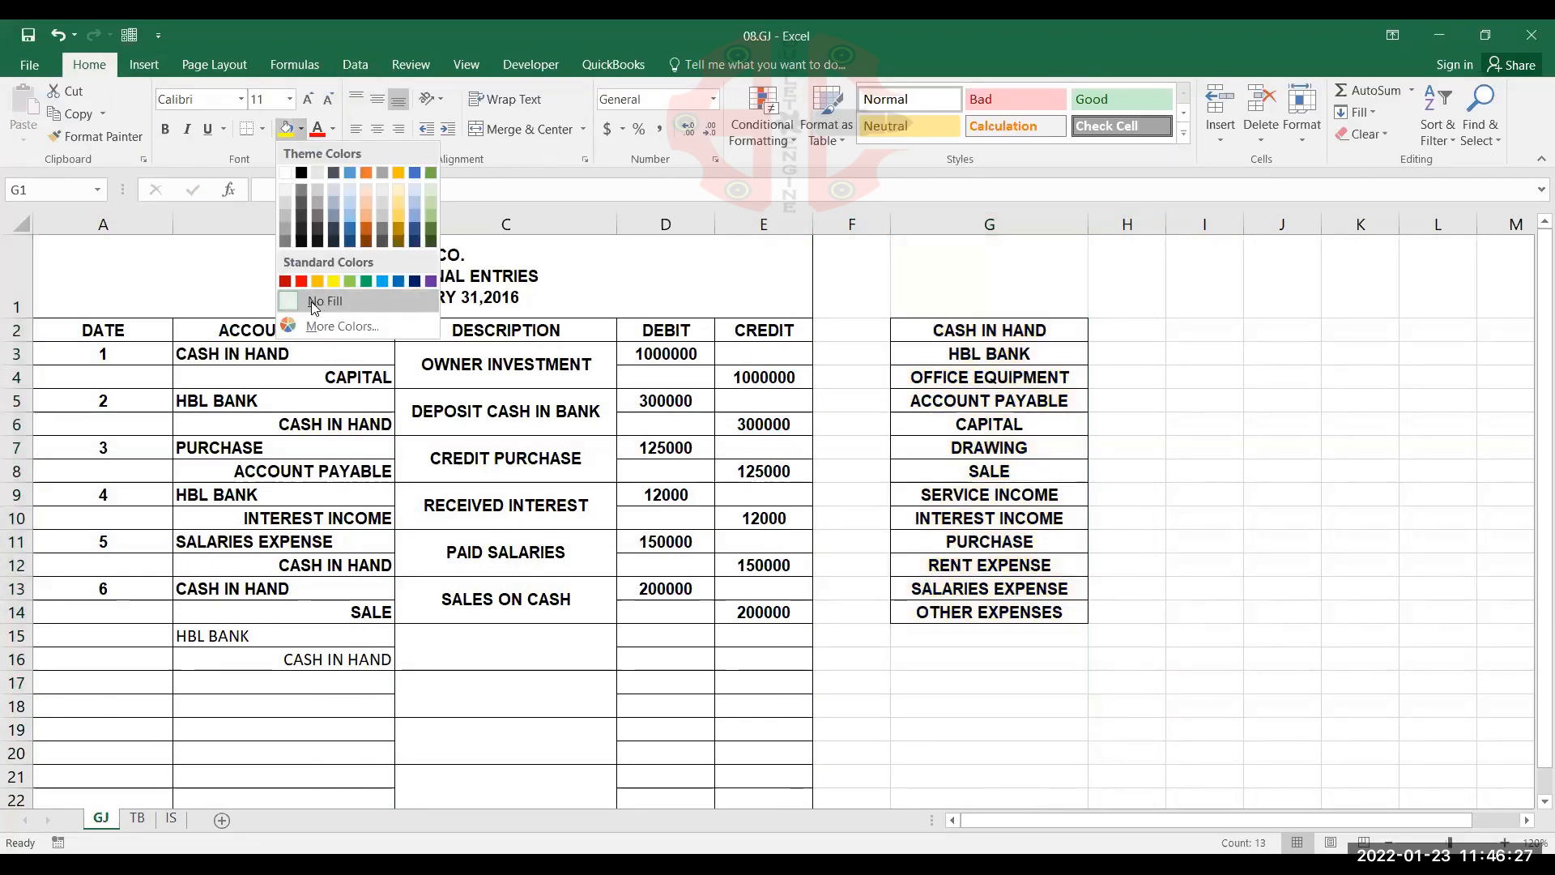
left_click(313, 302)
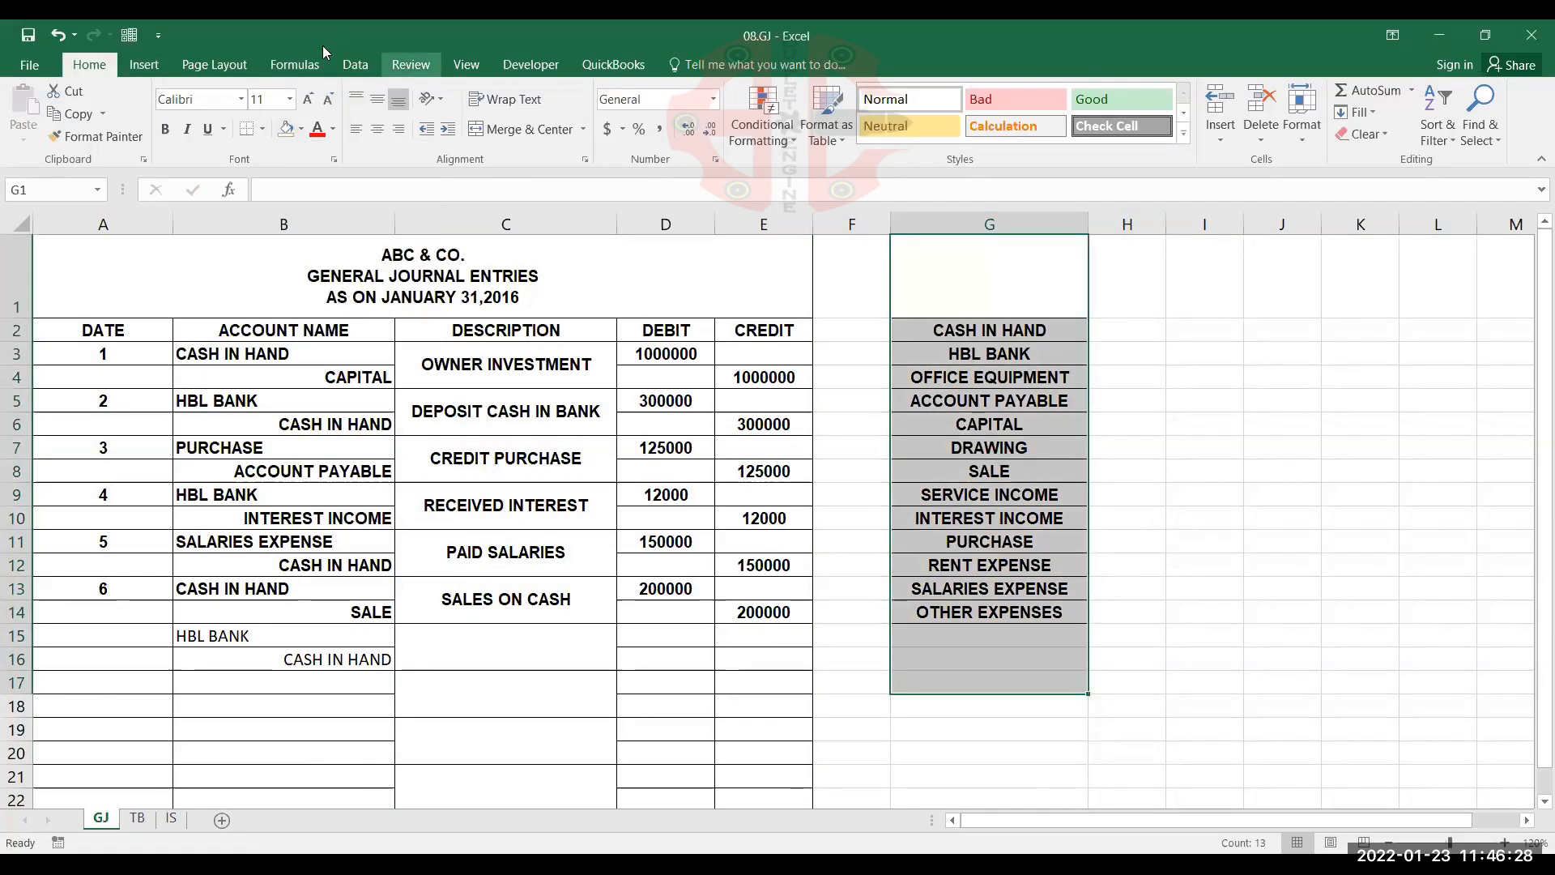
Set the font colour of G1:G17 on the GJ sheet to white and remove the range's borders
left_click(332, 129)
left_click(319, 179)
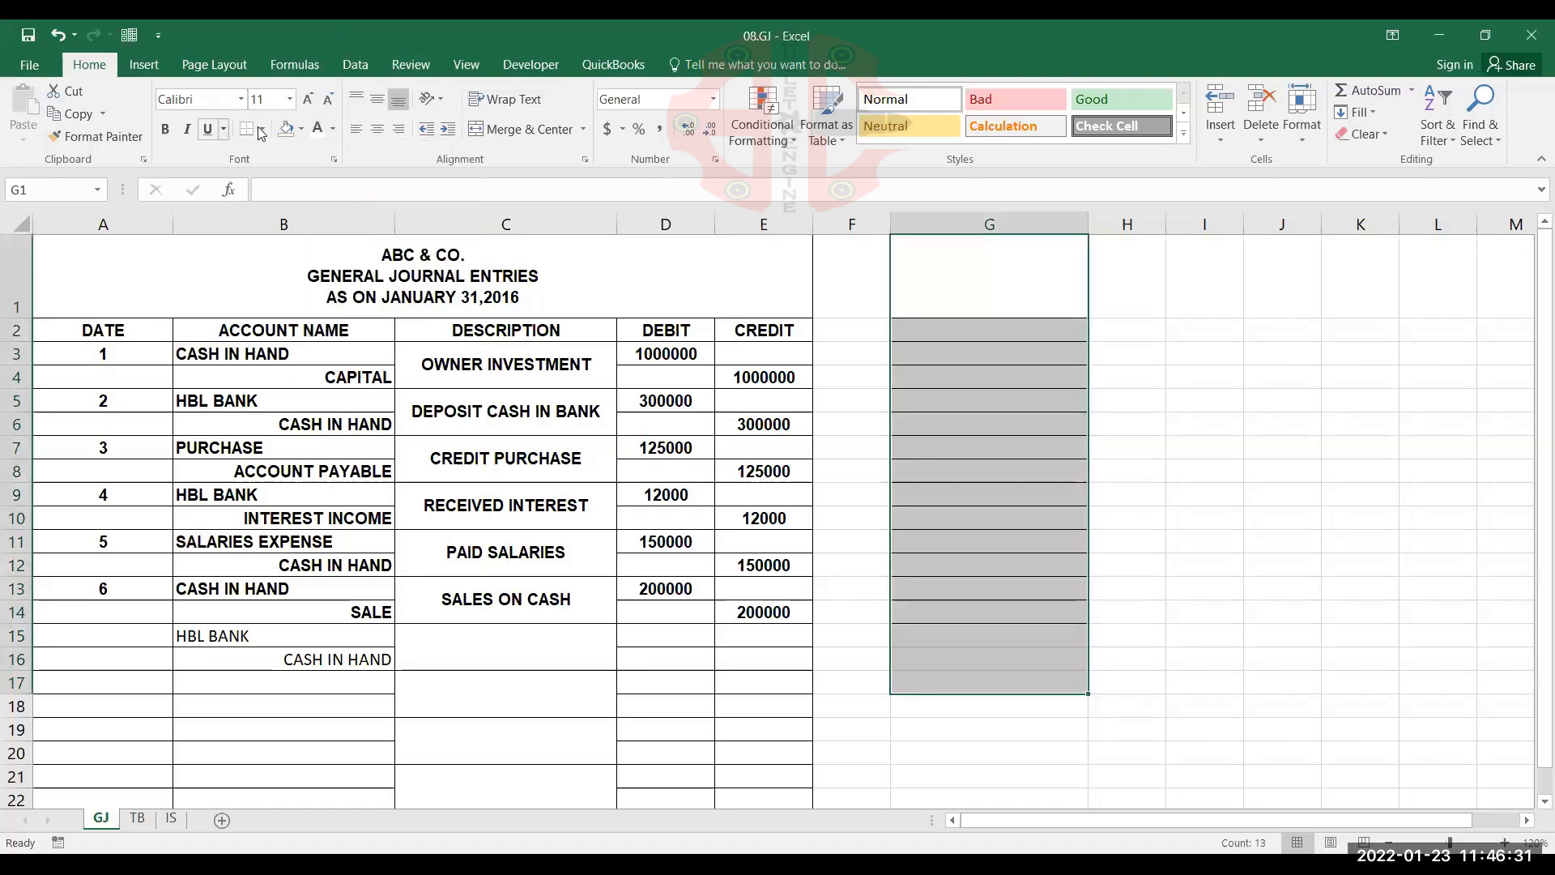
left_click(264, 130)
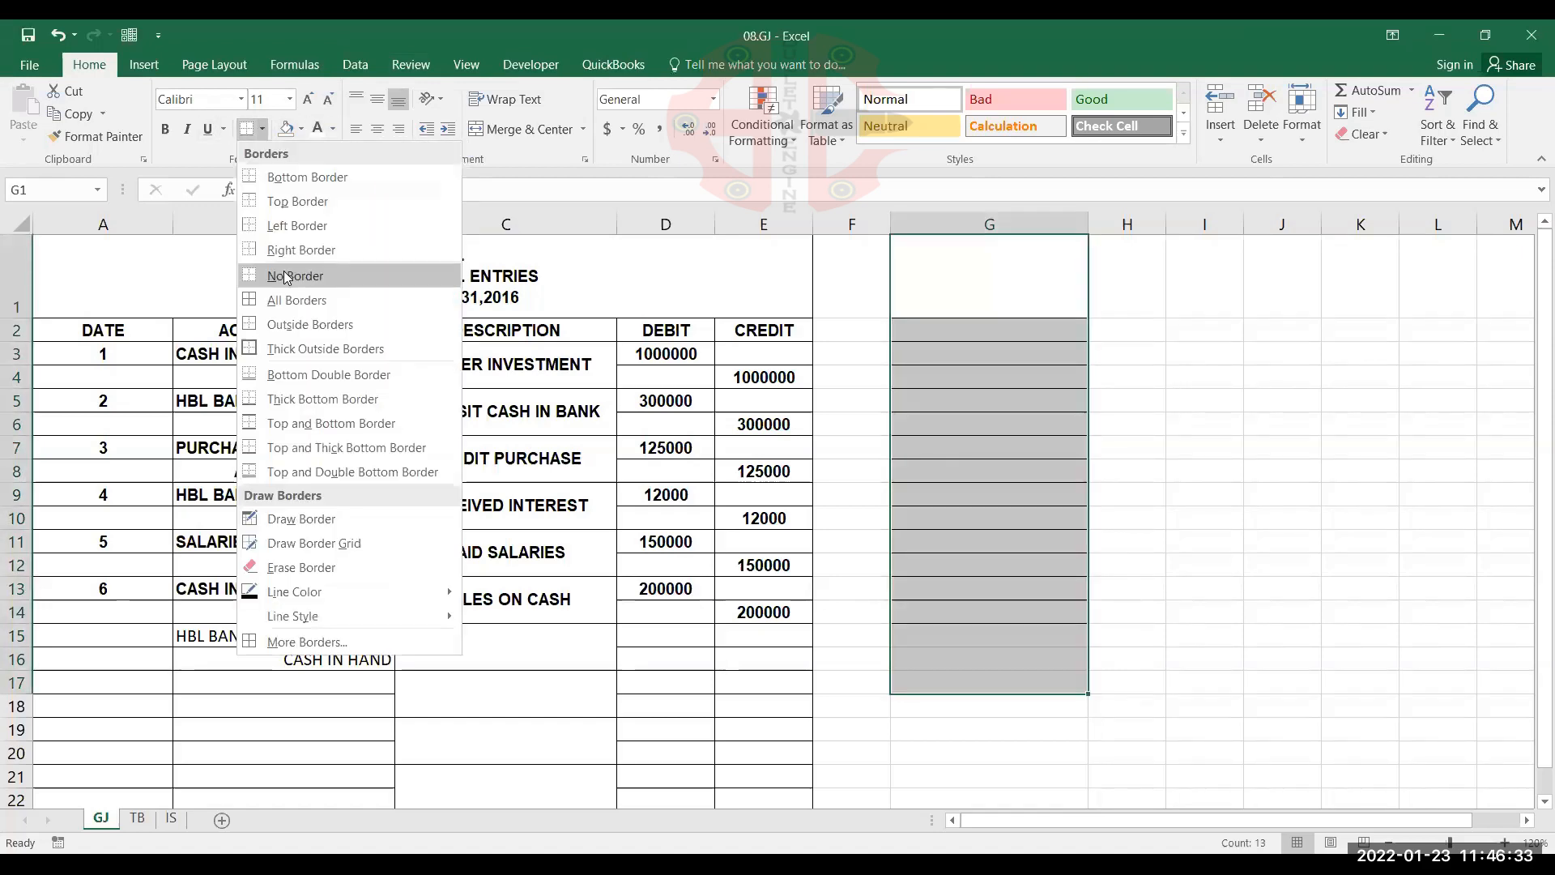
left_click(285, 276)
left_click(995, 441)
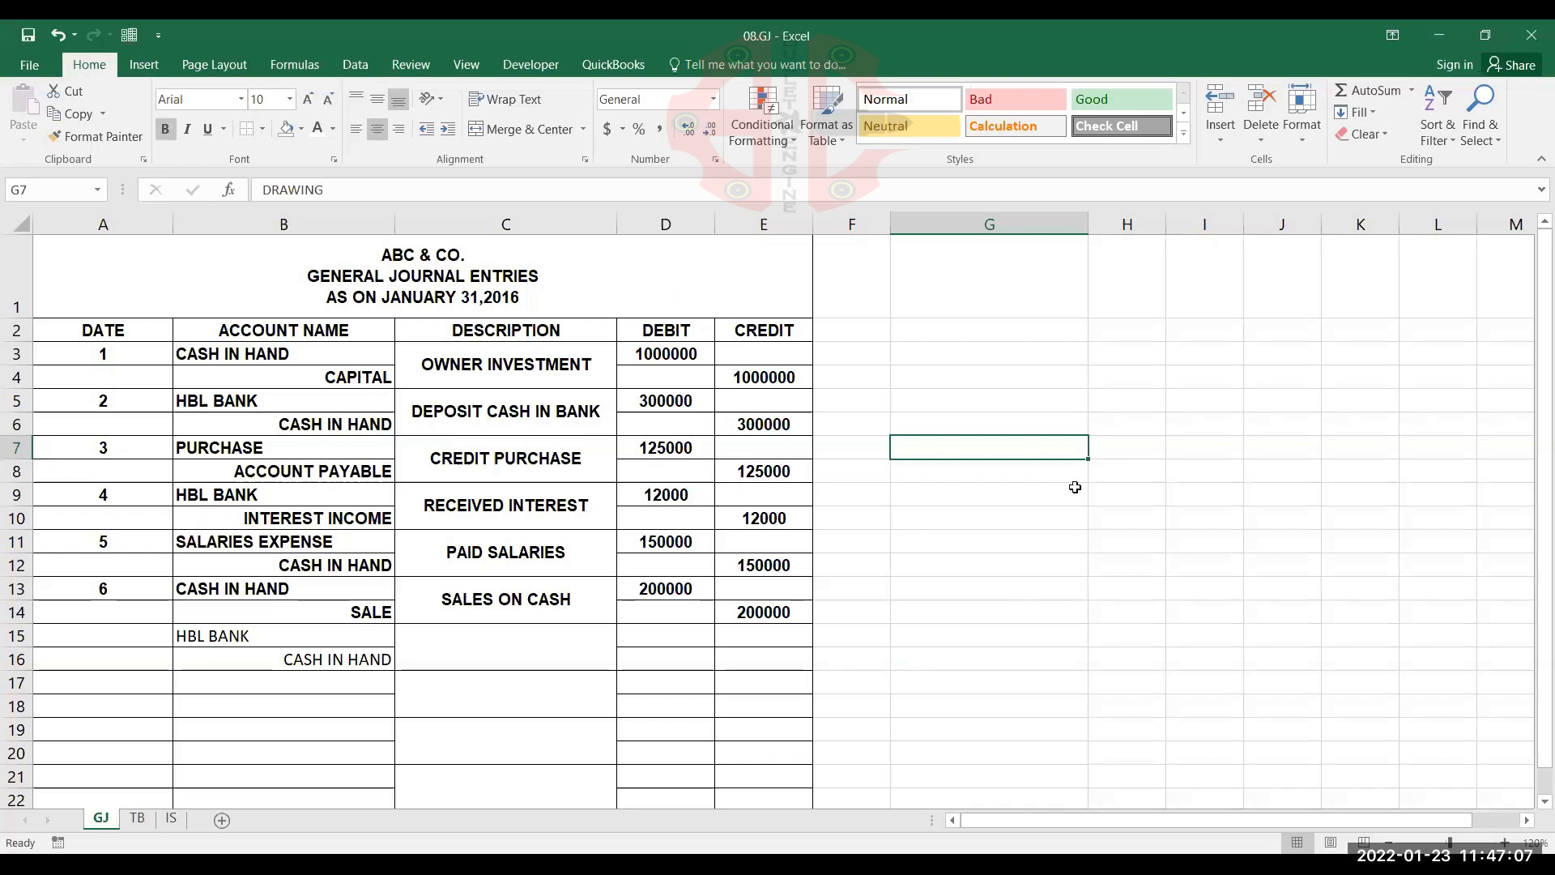
Undo the border removal and the white font colour on G1:G17
key("alt+Tab")
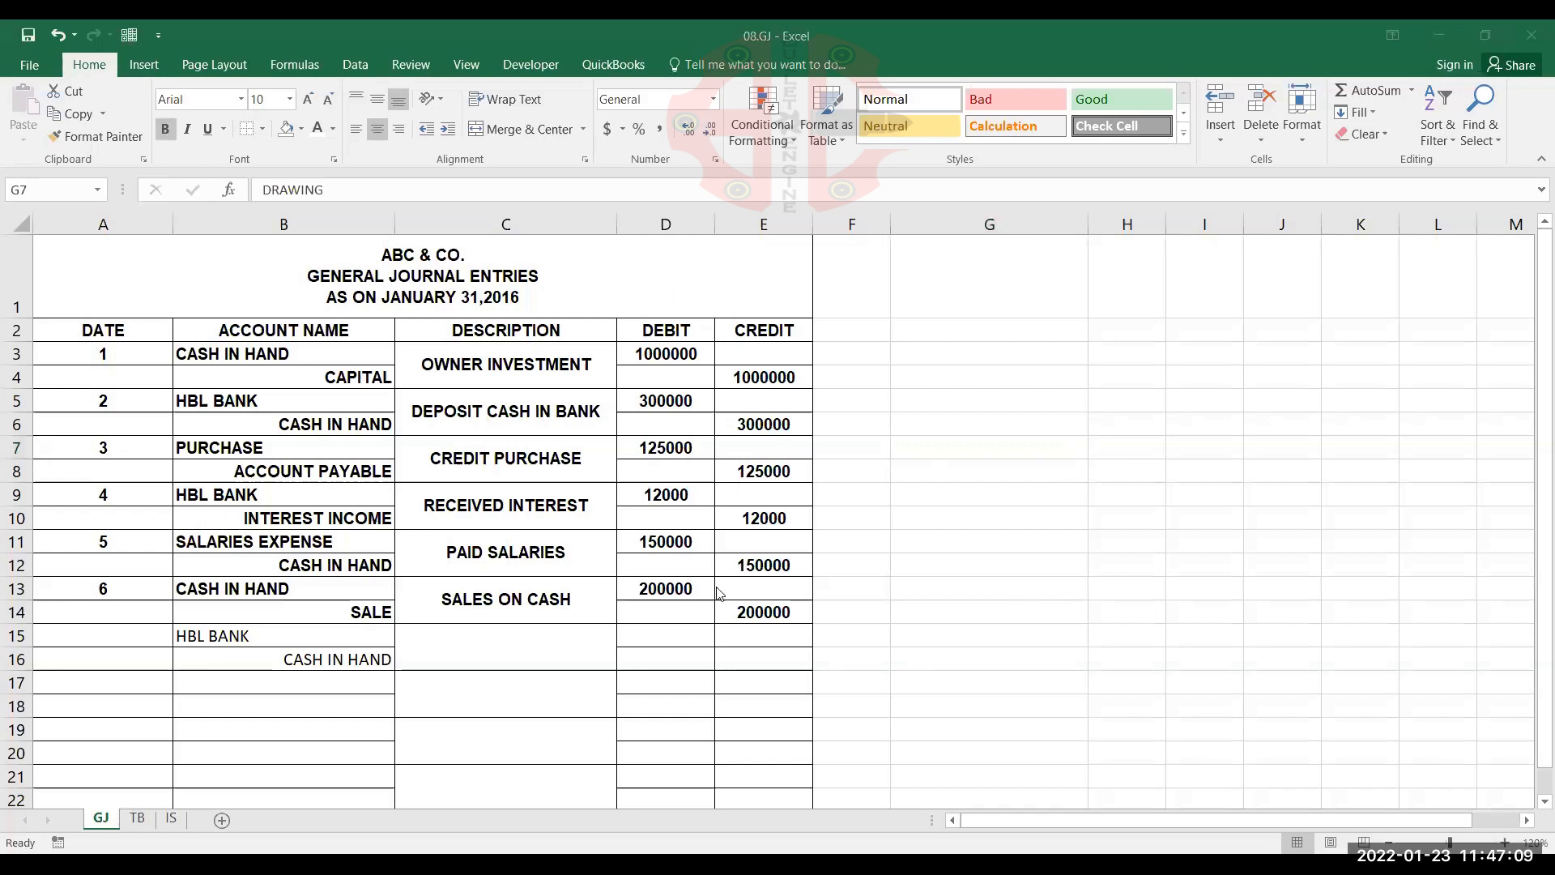
key("alt+Tab")
key("ctrl+v")
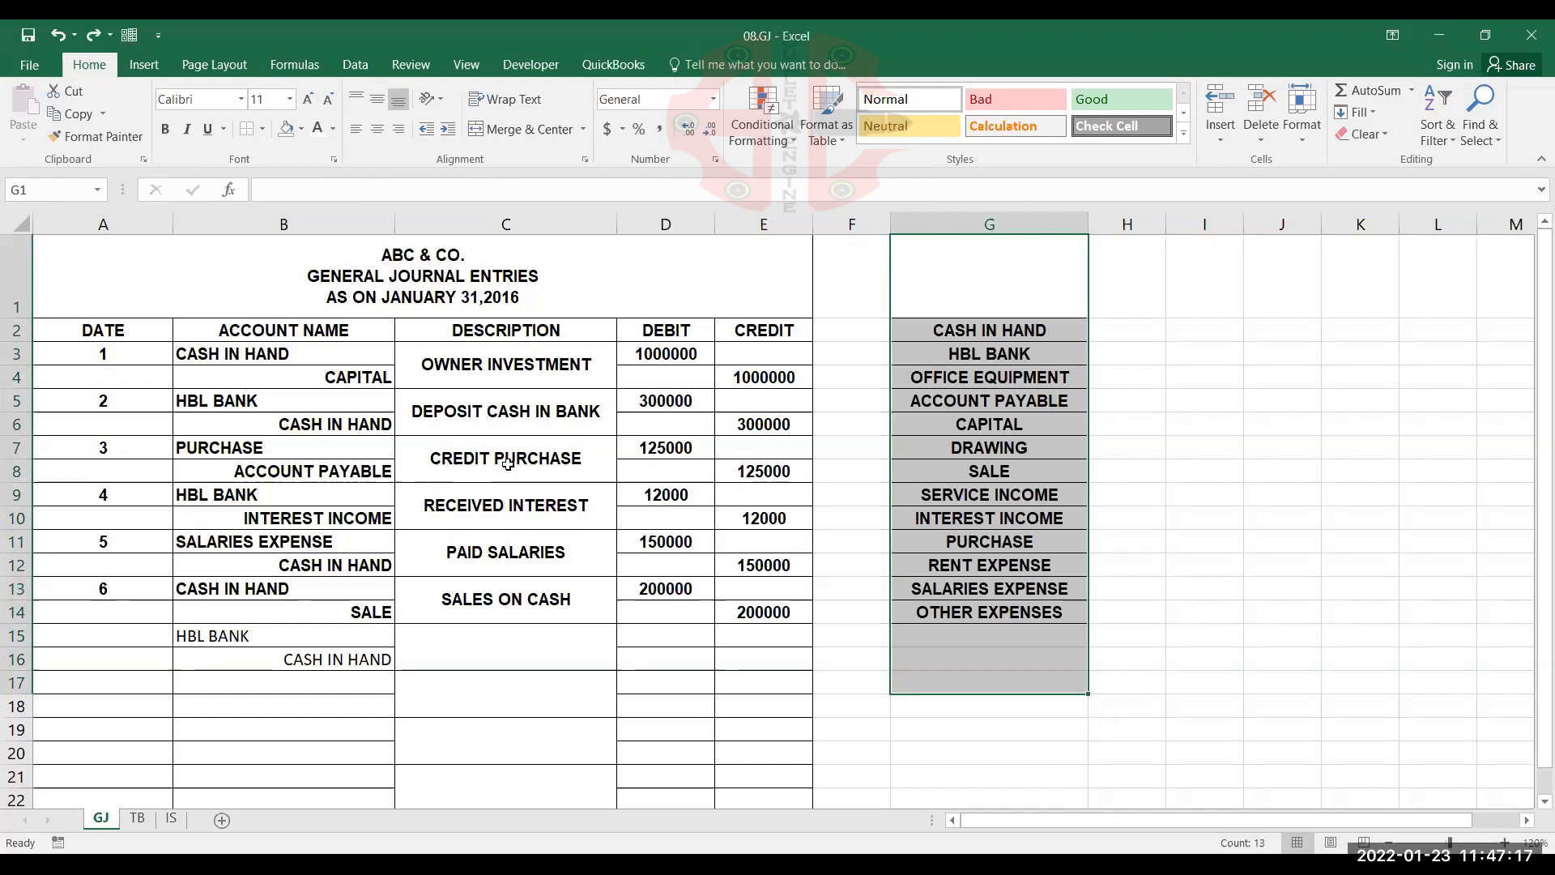
Set the font colour of the account list G2:G15 to white and apply No Border
left_click(1049, 374)
left_click_drag(999, 331, 1007, 628)
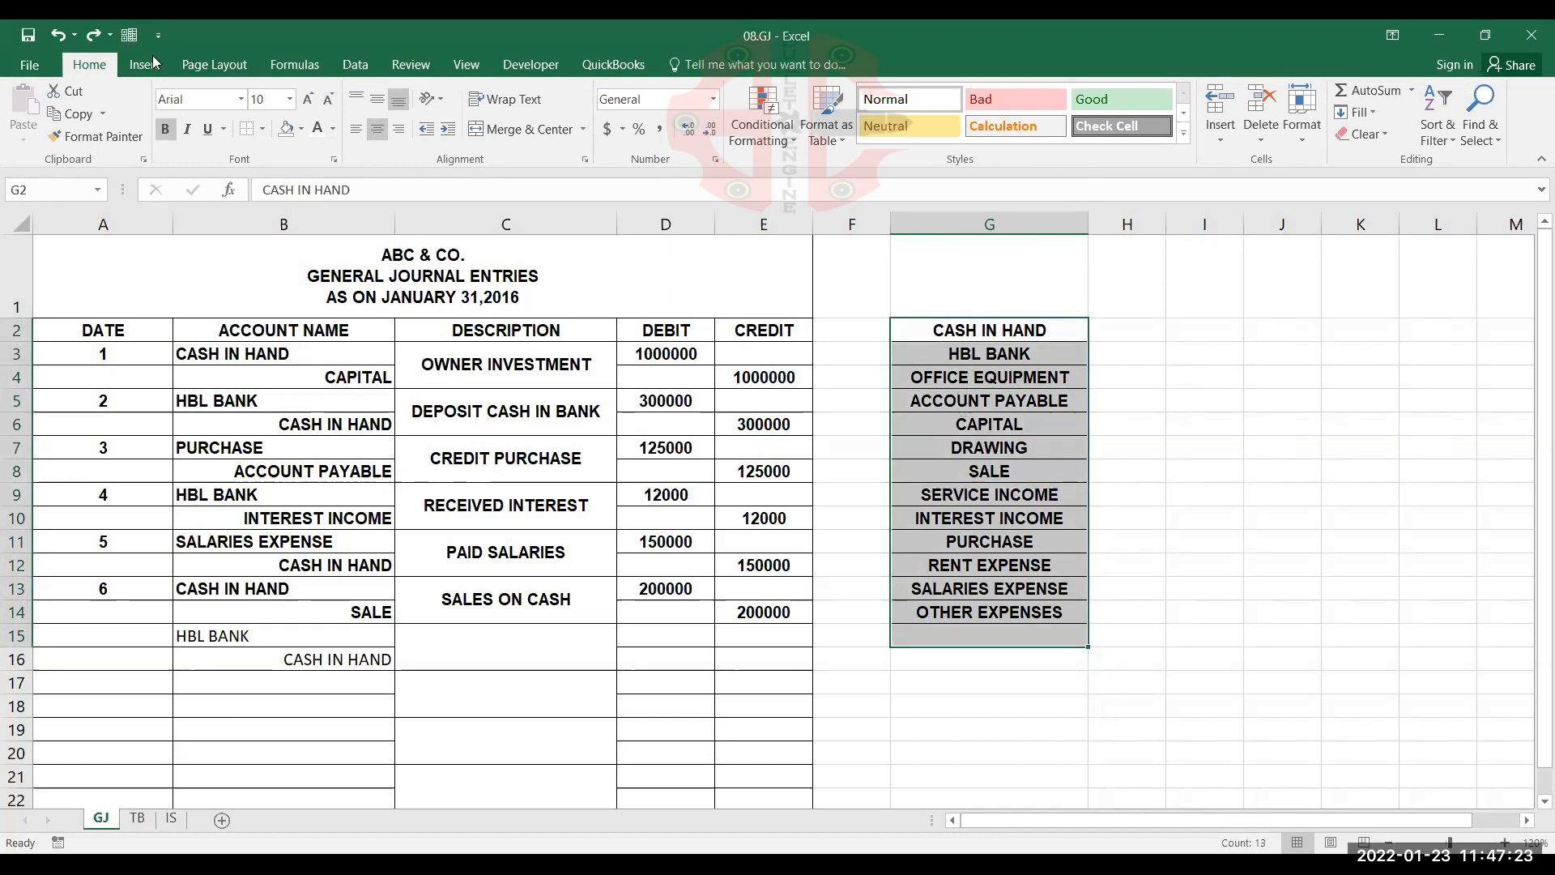
left_click(331, 131)
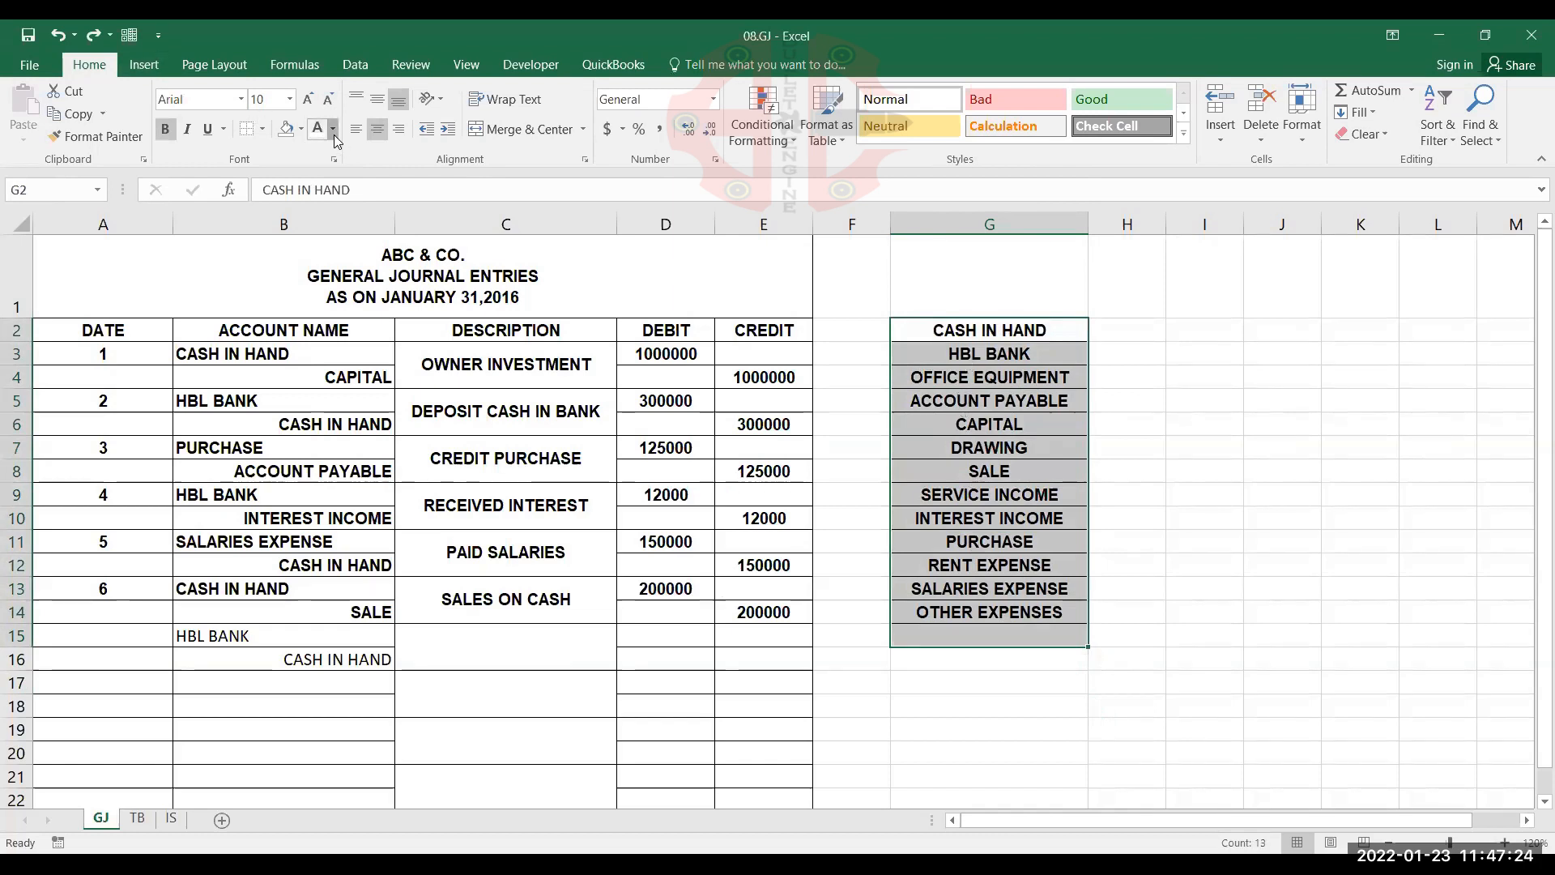
left_click(317, 201)
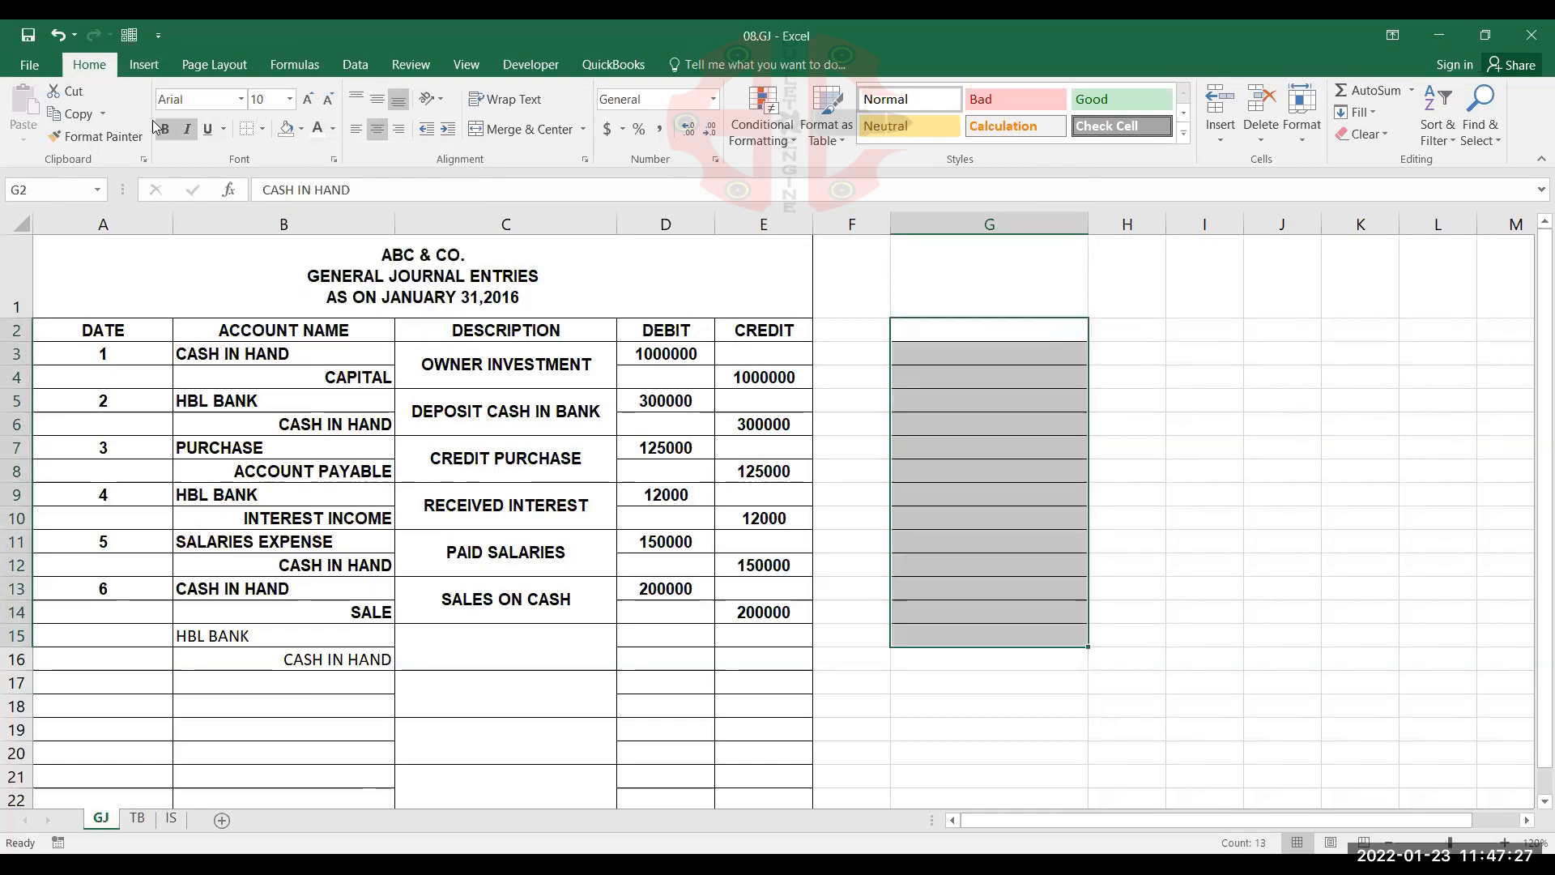
left_click(264, 133)
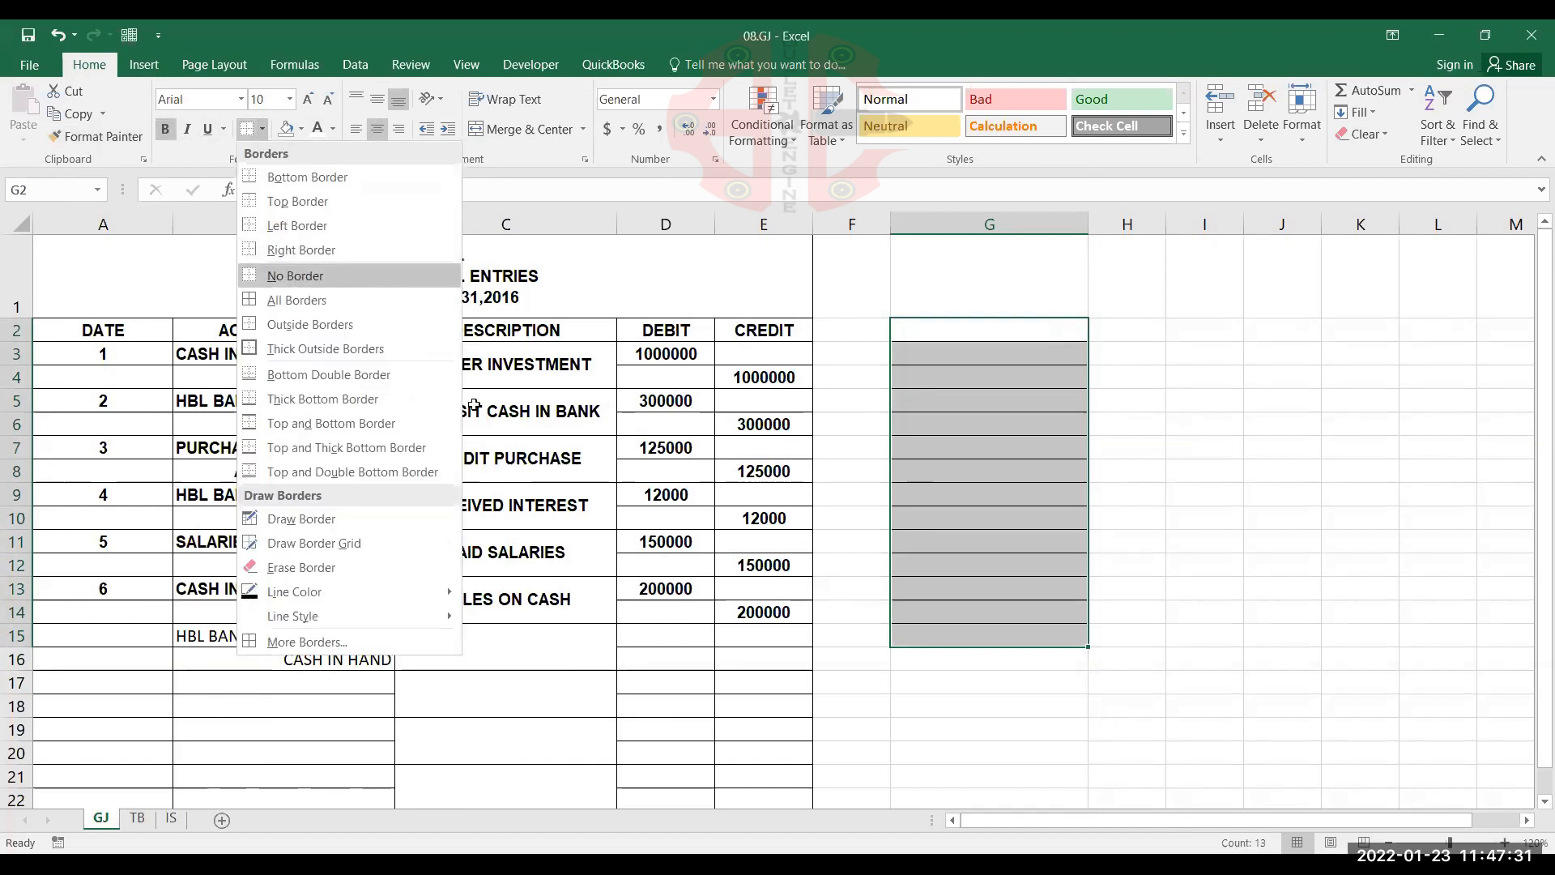
left_click(295, 277)
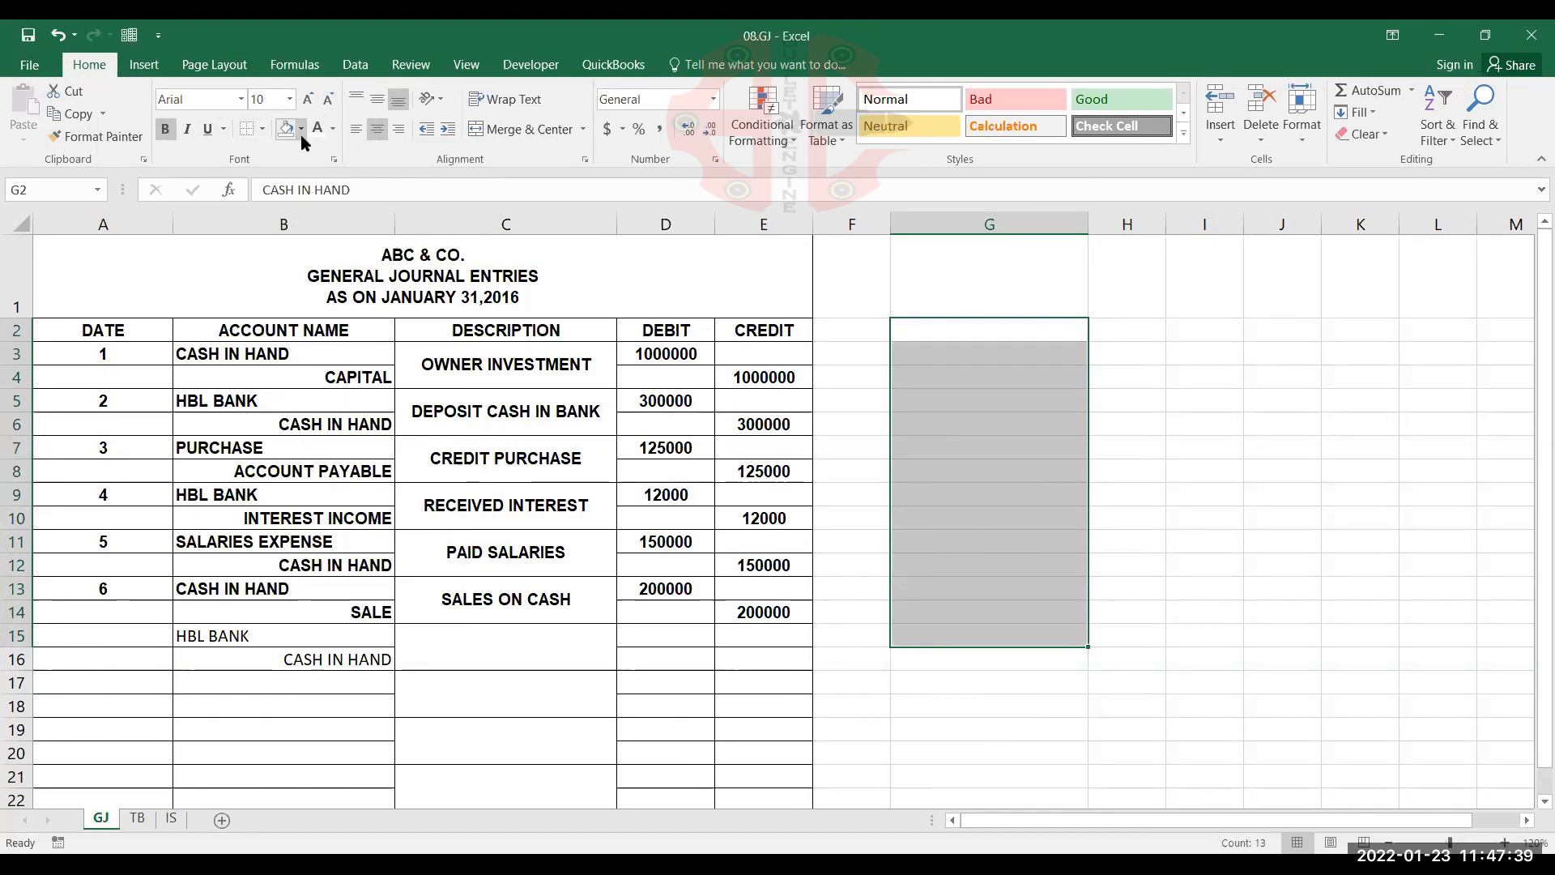
right_click(982, 226)
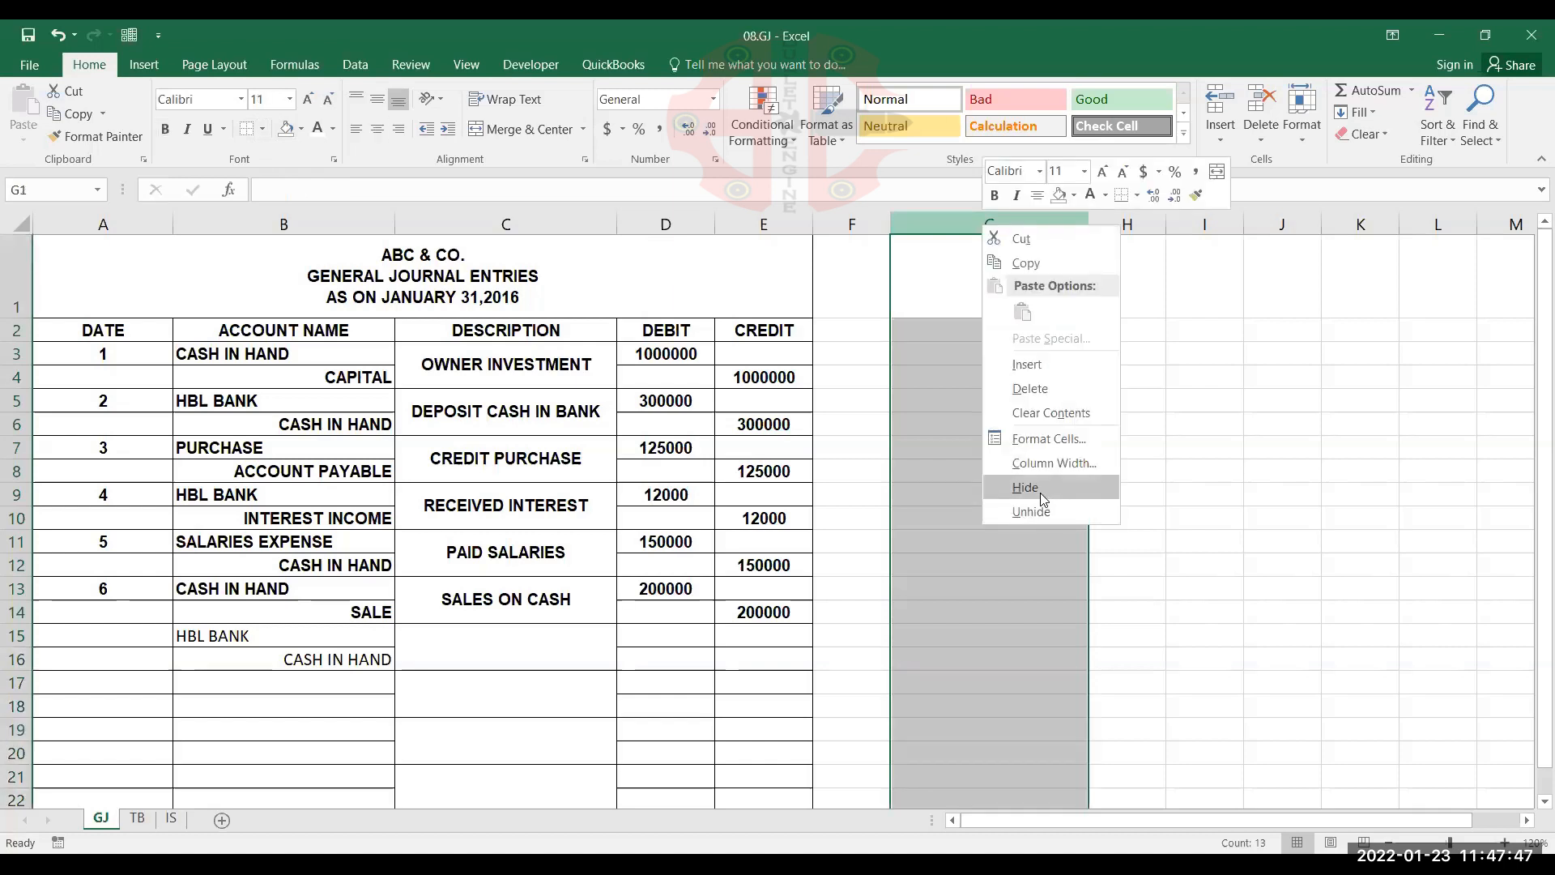
left_click(1016, 678)
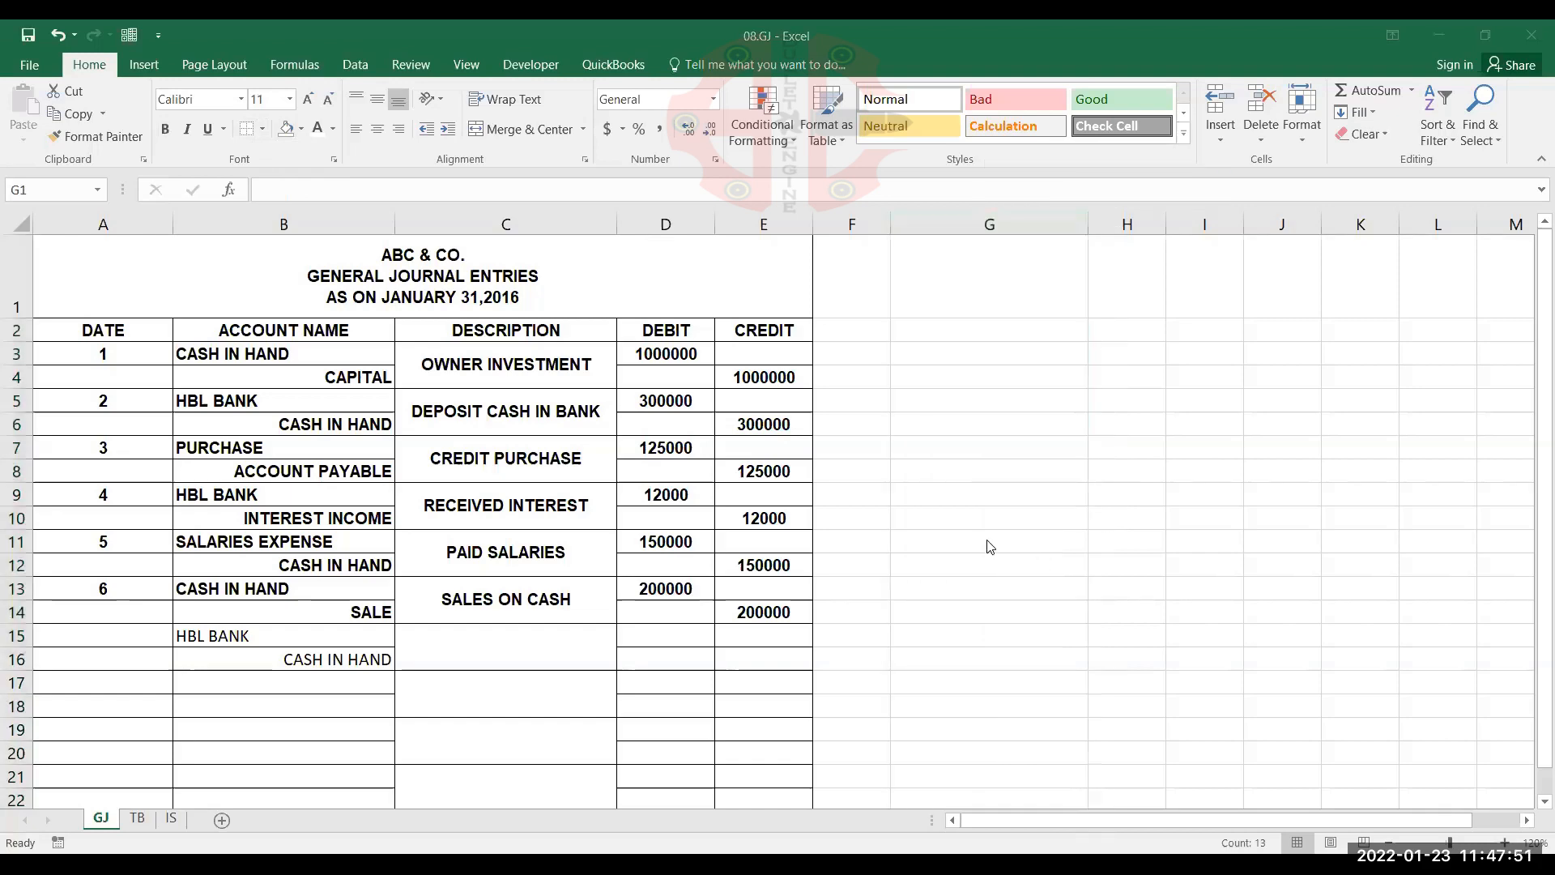
Merge and centre the cells D46:F46 in the empty area below the journal on the GJ sheet
scroll(734, 565, "down", 5)
scroll(734, 564, "down", 7)
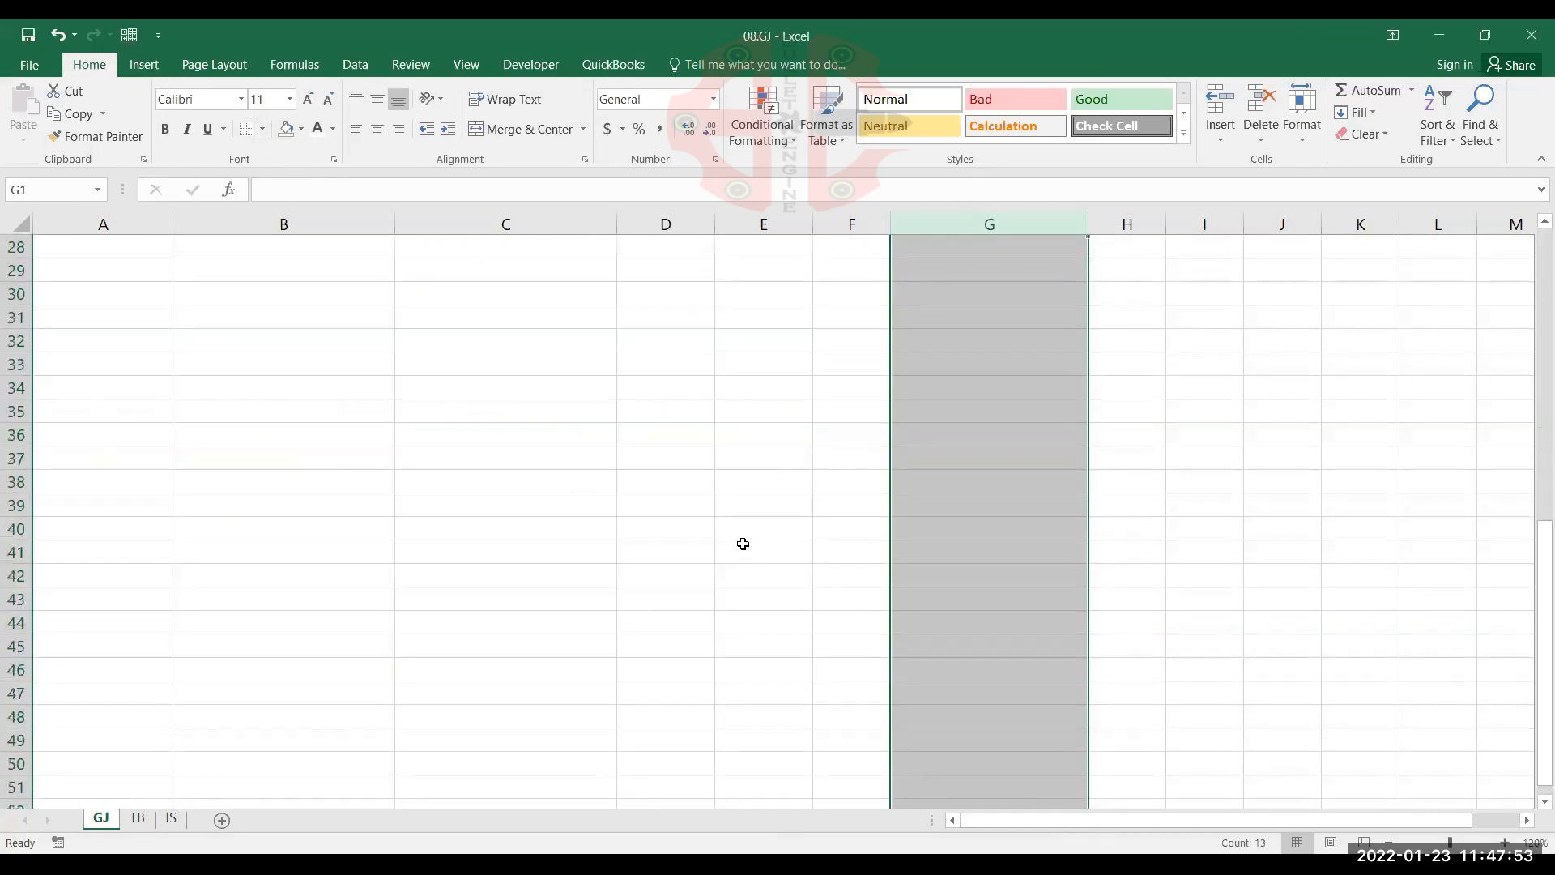
left_click(1388, 755)
scroll(173, 413, "up", 4)
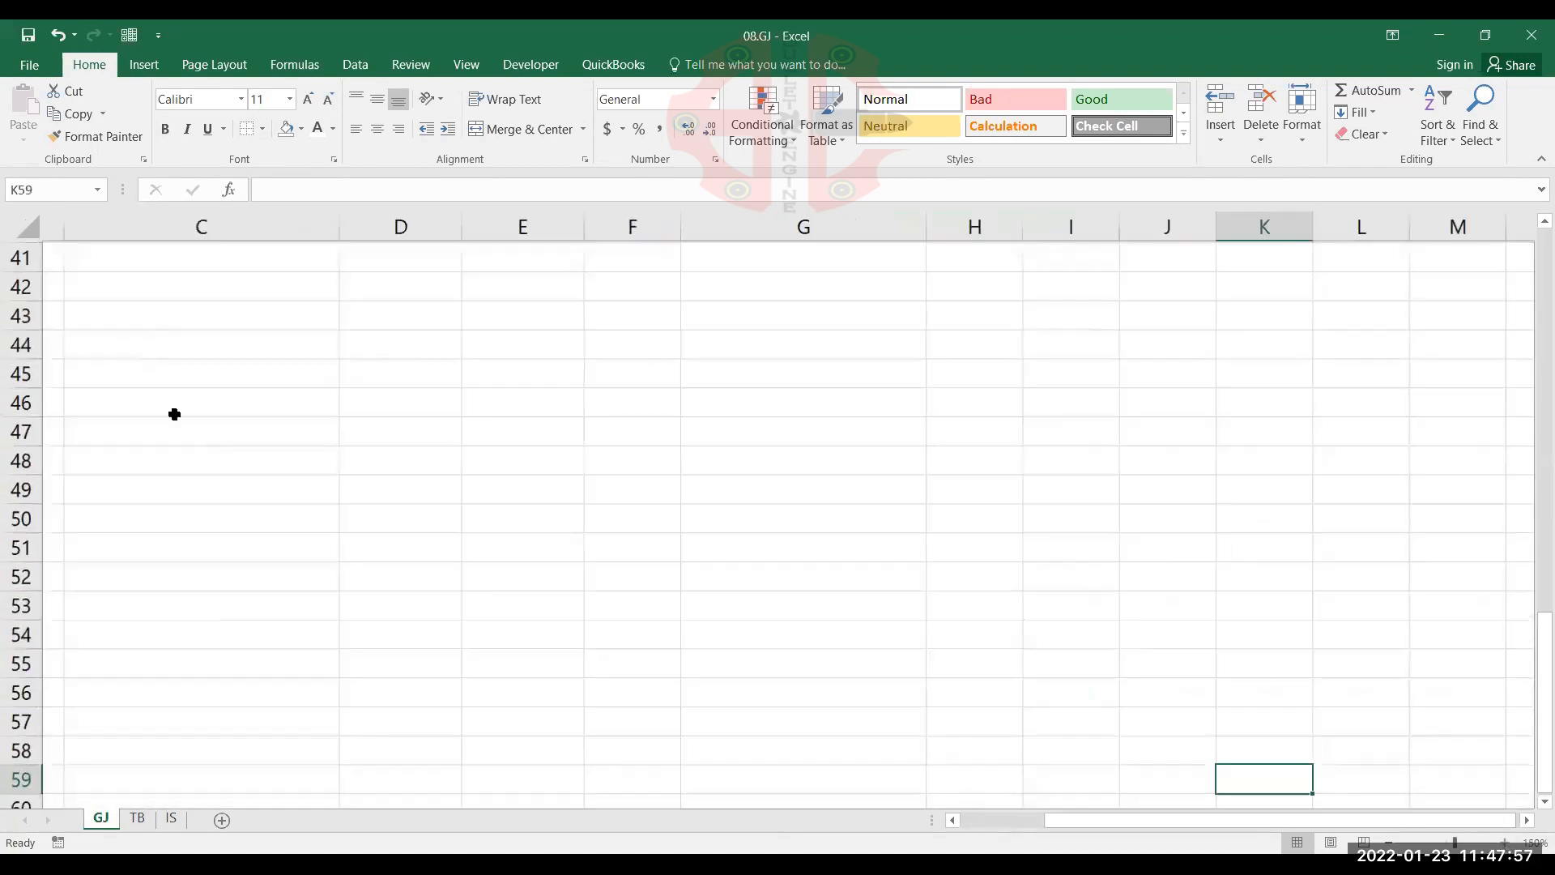
left_click_drag(406, 402, 621, 401)
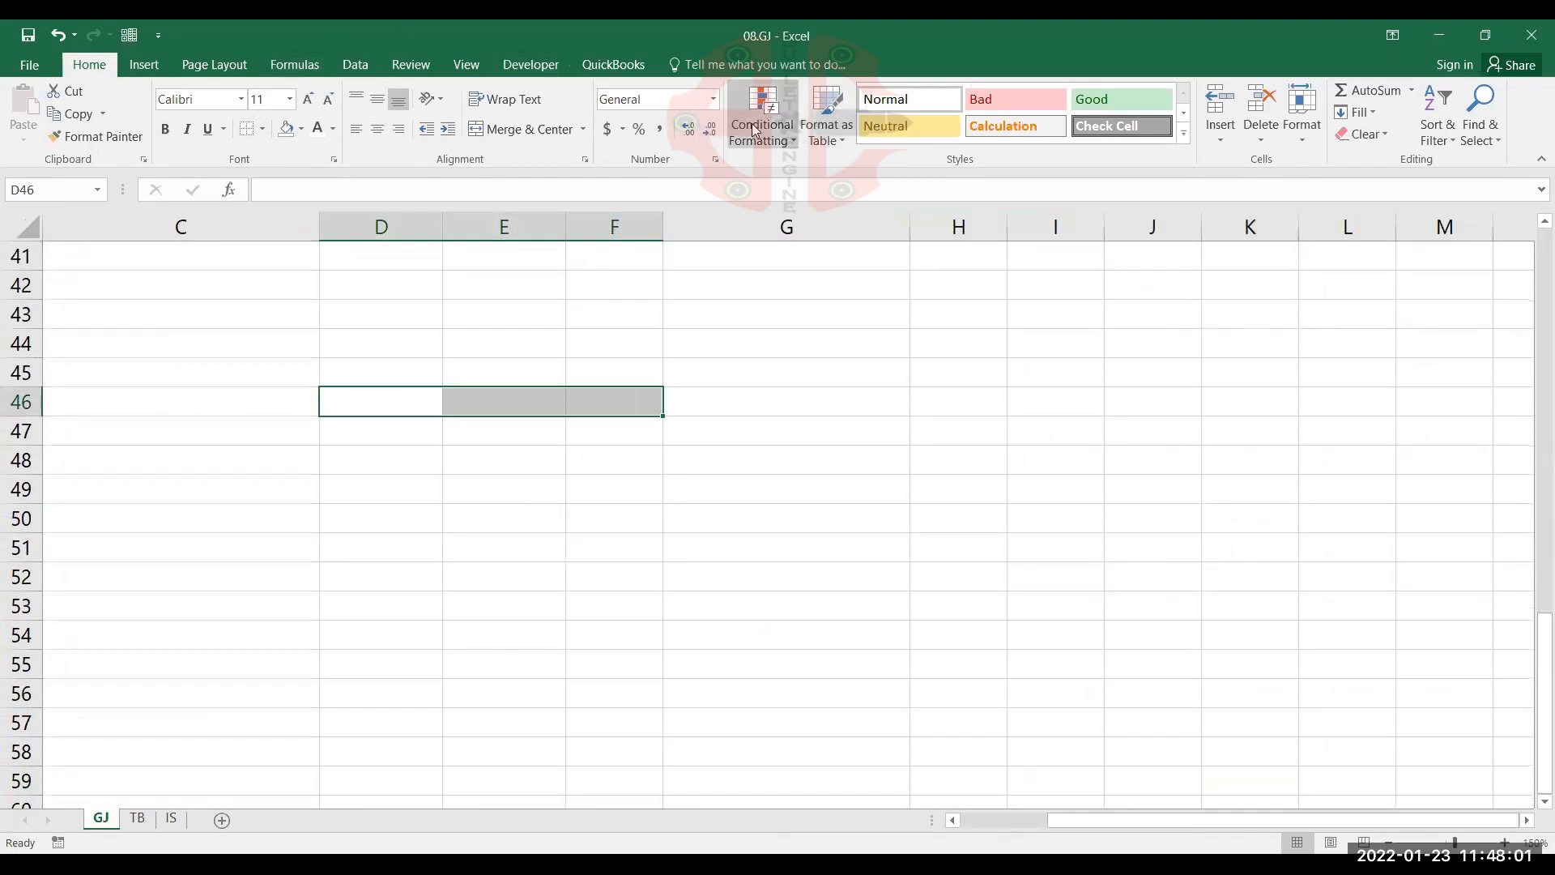
left_click(534, 130)
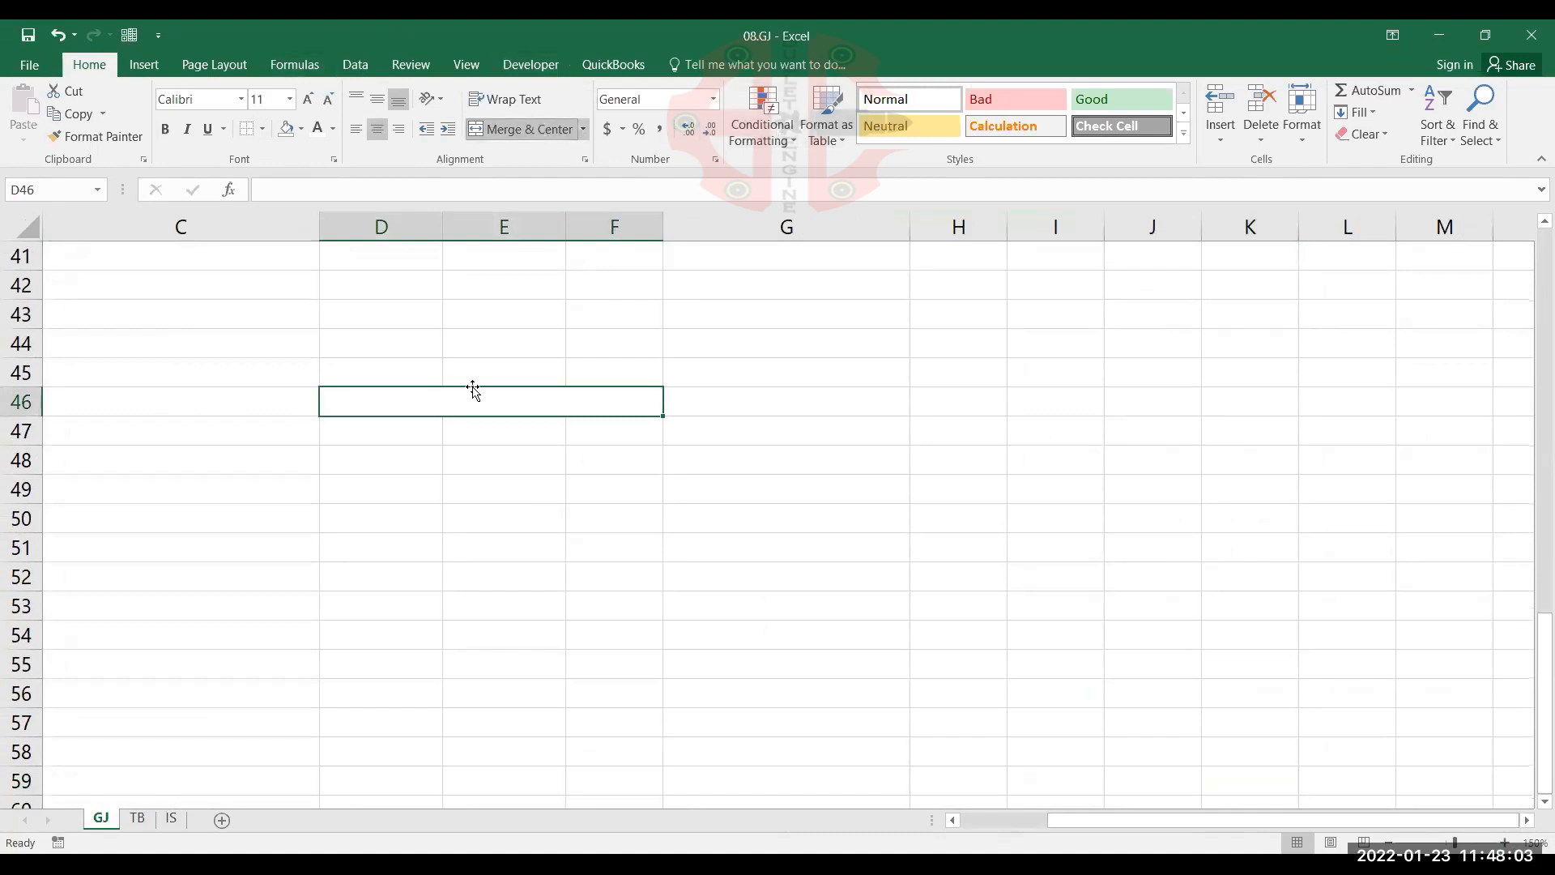
Format D46:F53 as bold with font size 14, and widen columns D to F equally
key("shift+Down")
key("shift+Down")
key("shift+Down")
key("shift+Down")
key("shift+Down")
key("shift+Down")
key("shift+Down")
left_click(165, 130)
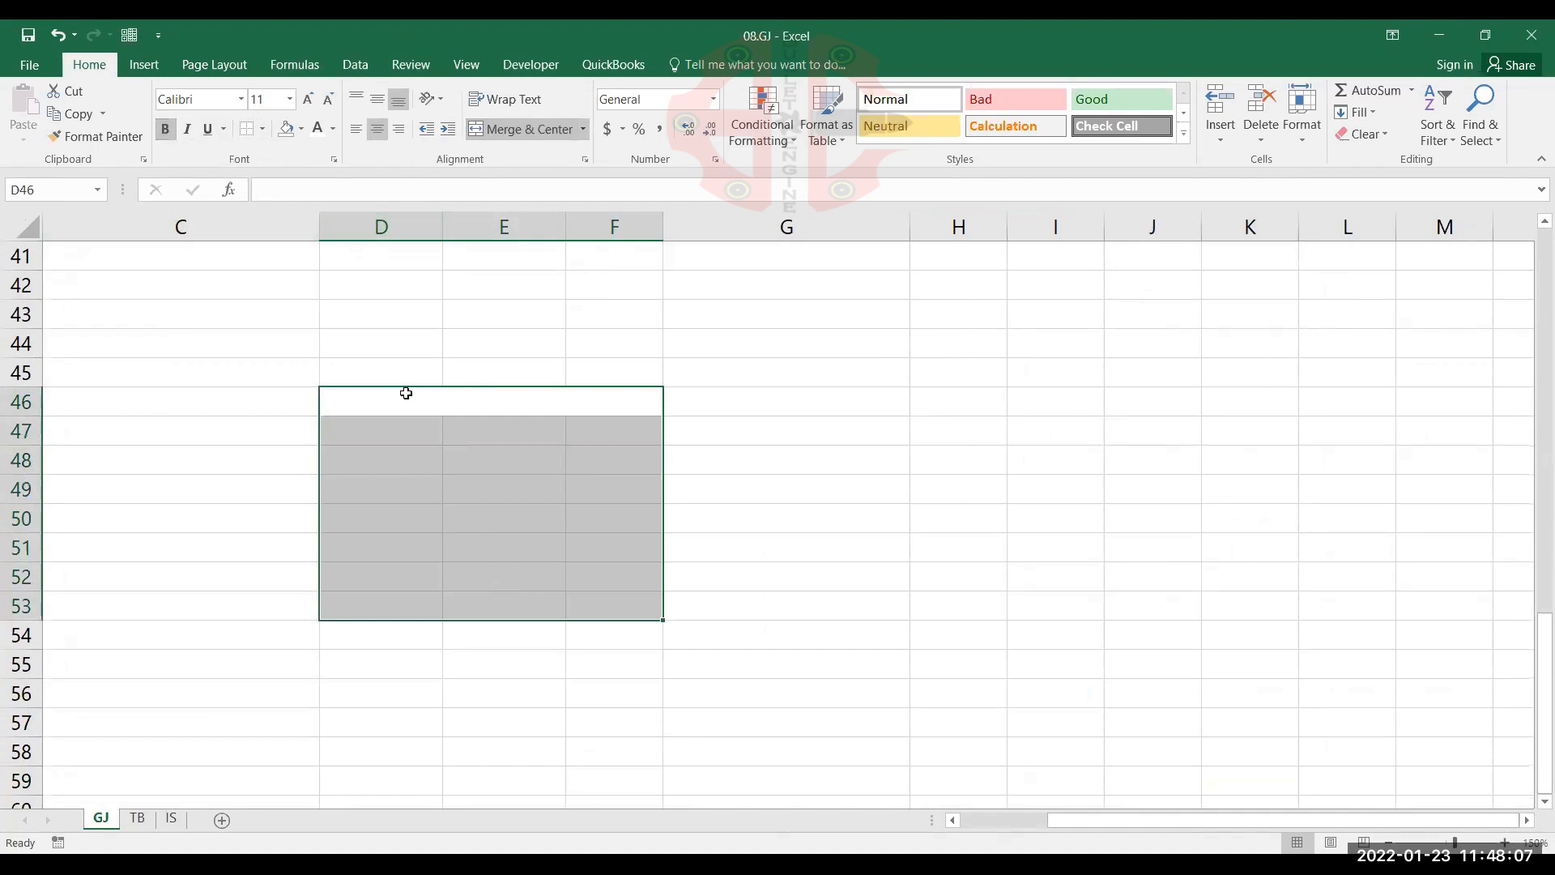
left_click(309, 99)
left_click(308, 99)
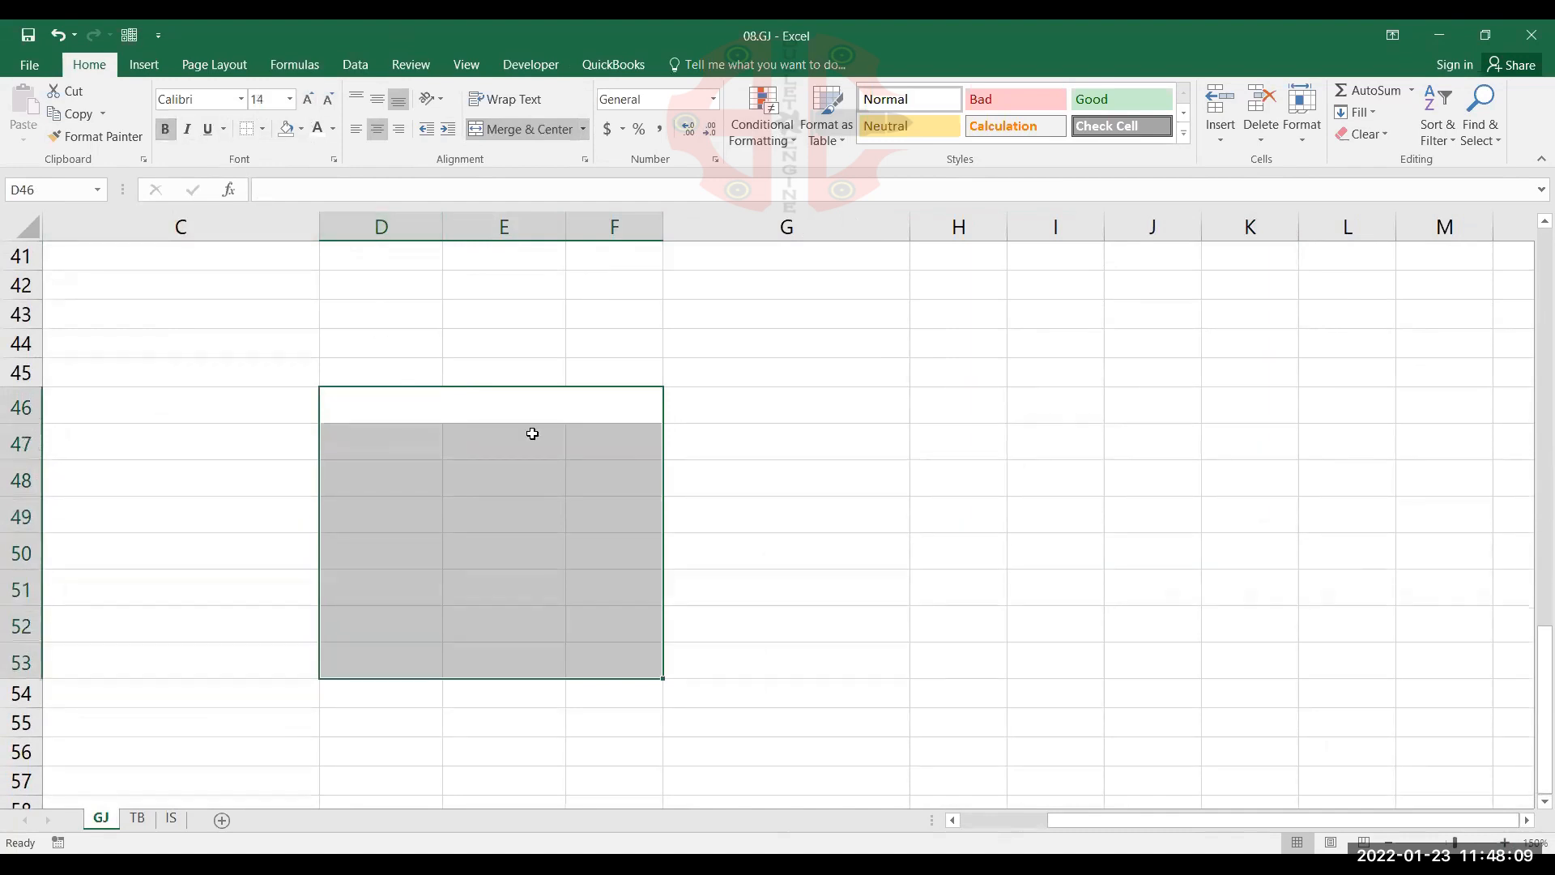
left_click(541, 407)
left_click(407, 227)
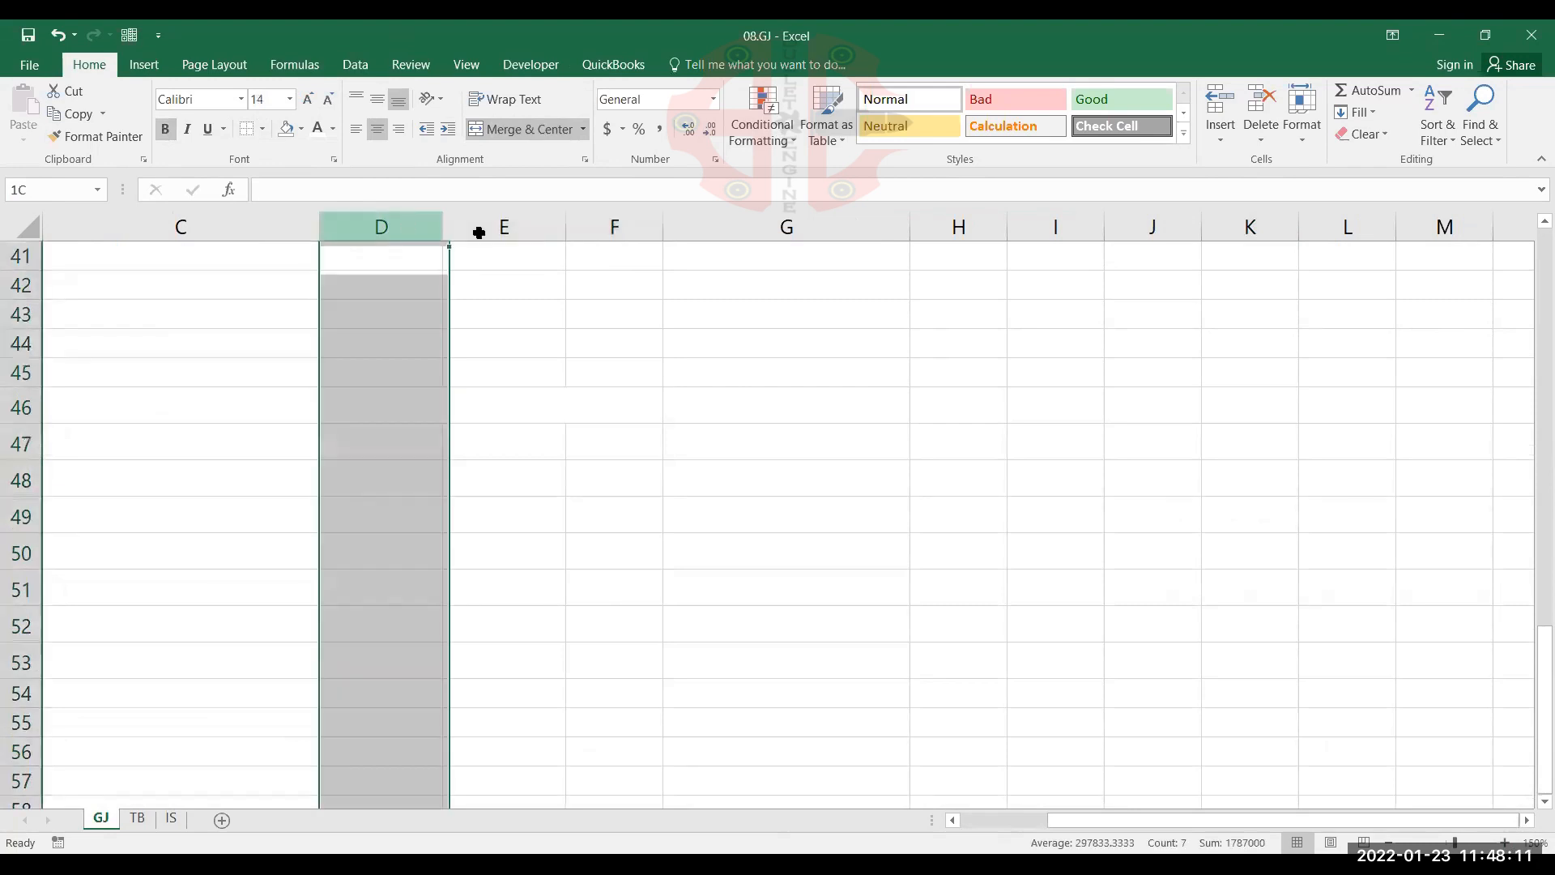
Enter the heading DATEDIF in the merged cell D46
left_click(570, 406)
double_click(570, 406)
type("DATEDIF")
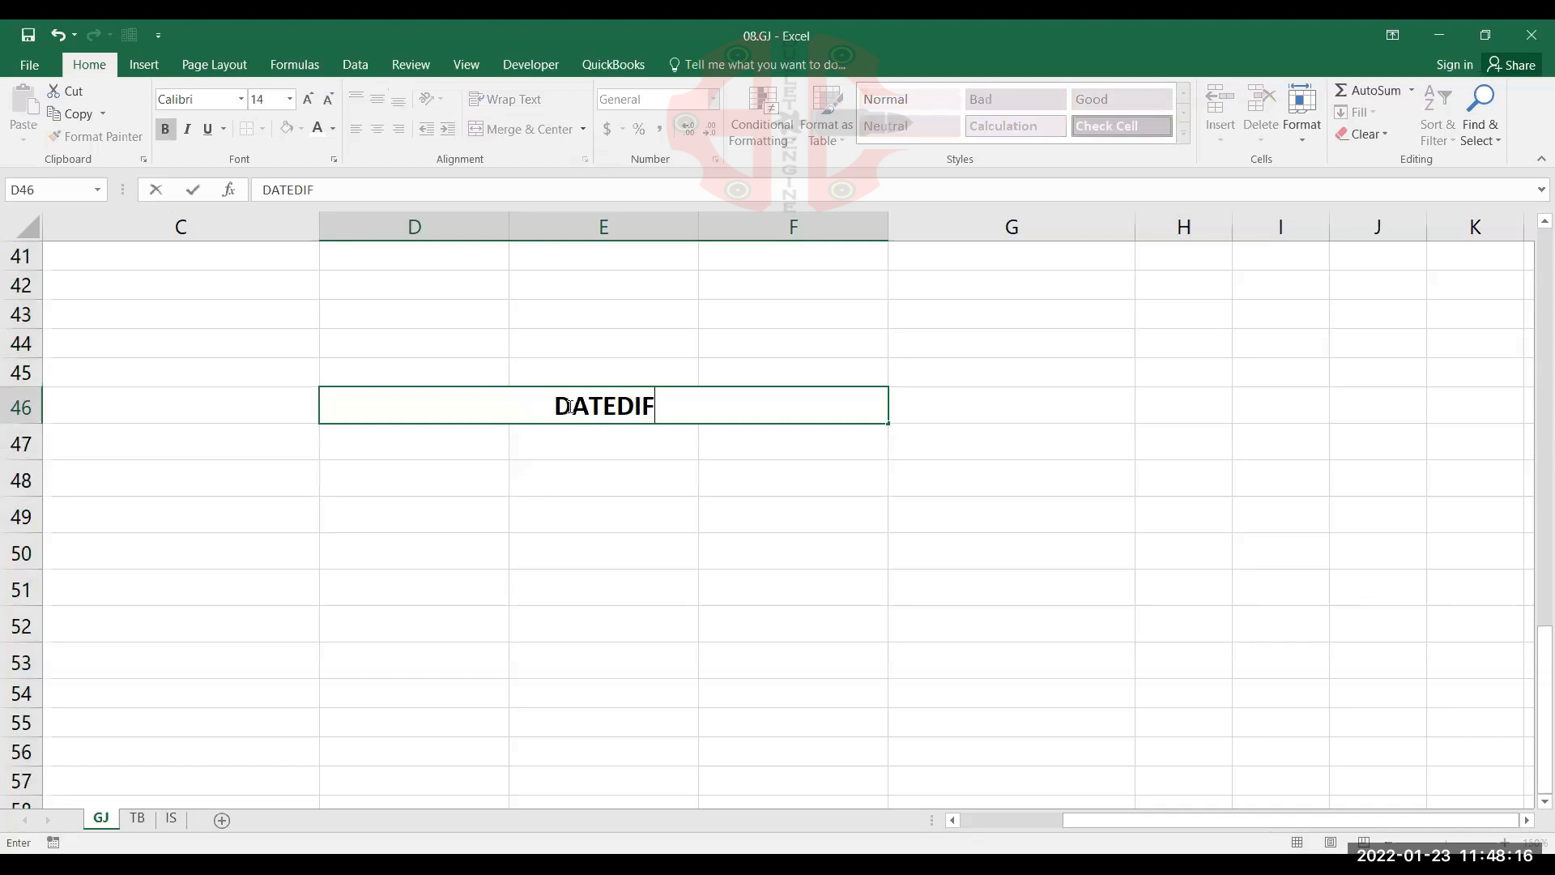
key("Return")
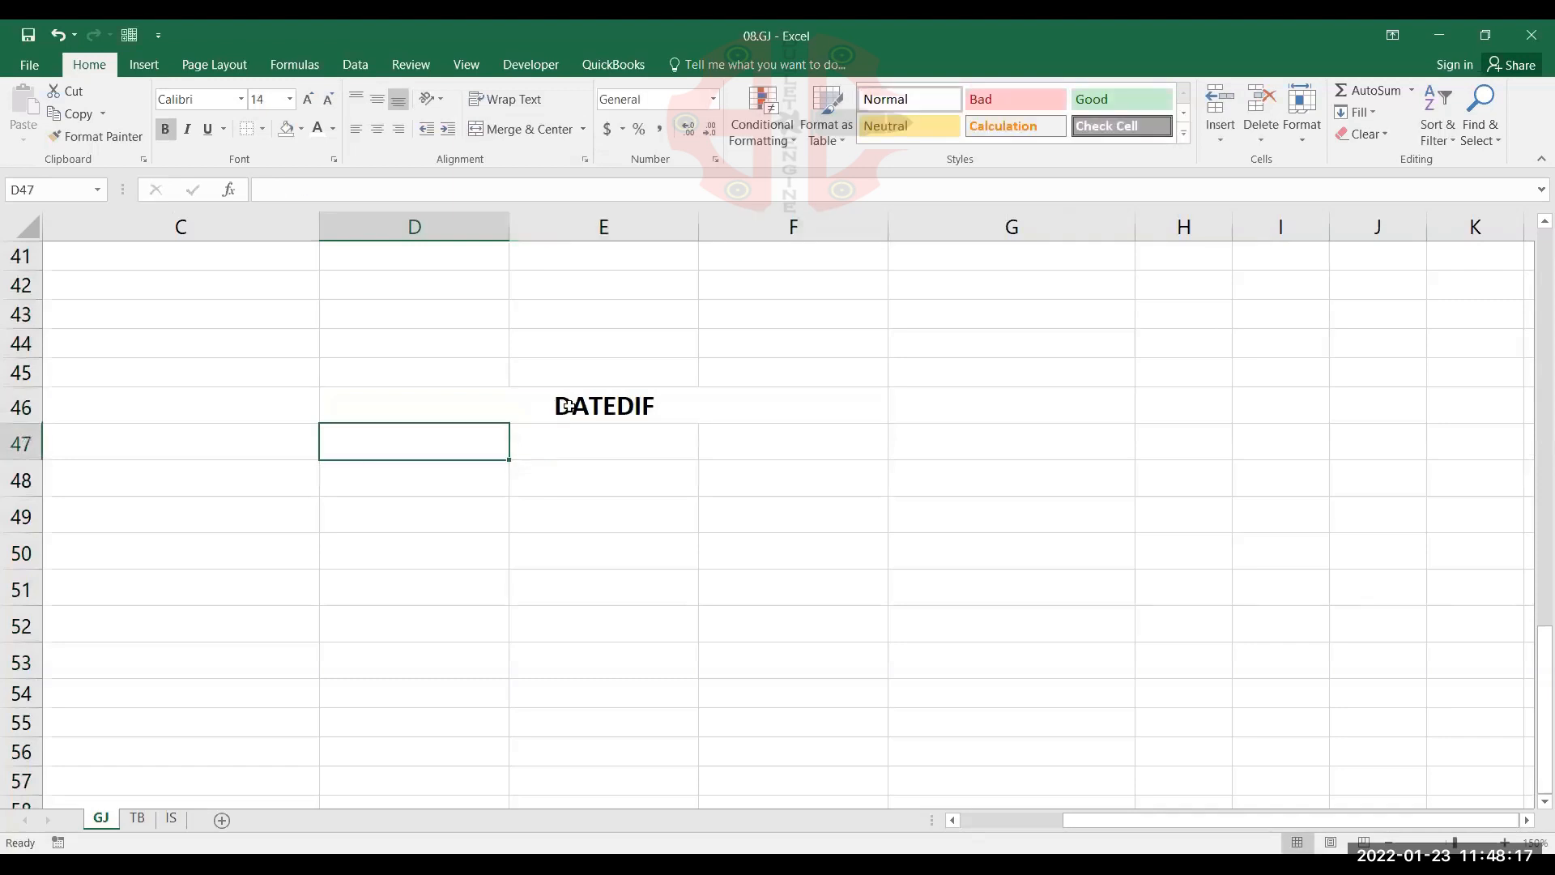
Enter the dates 14-08-47 in D47 and 23-01-22 in E47, and centre both
type("14")
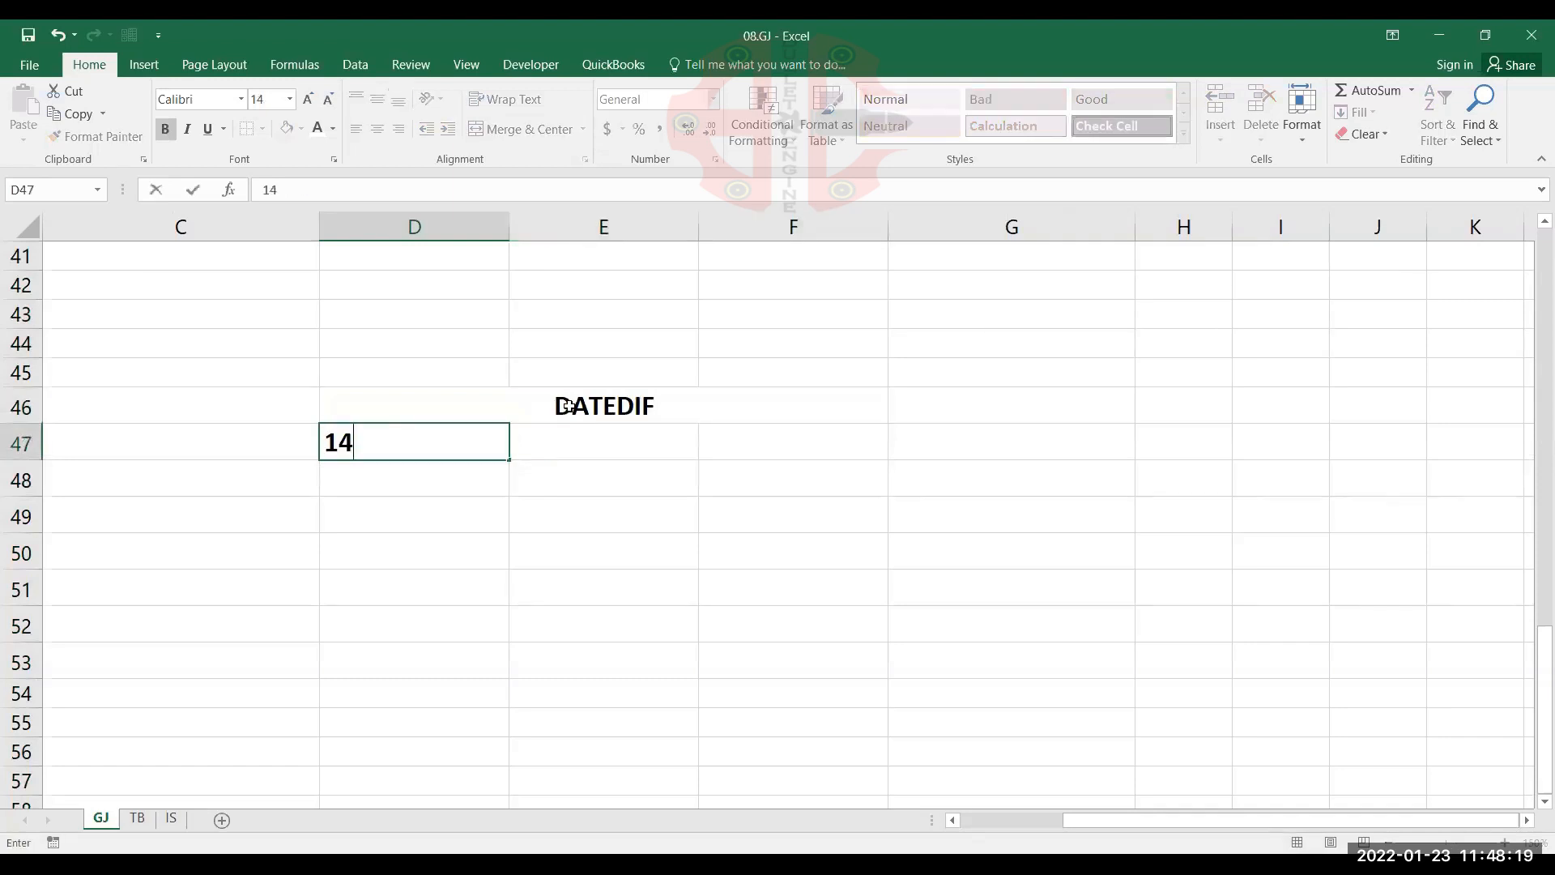
type("-08-47")
key("Tab")
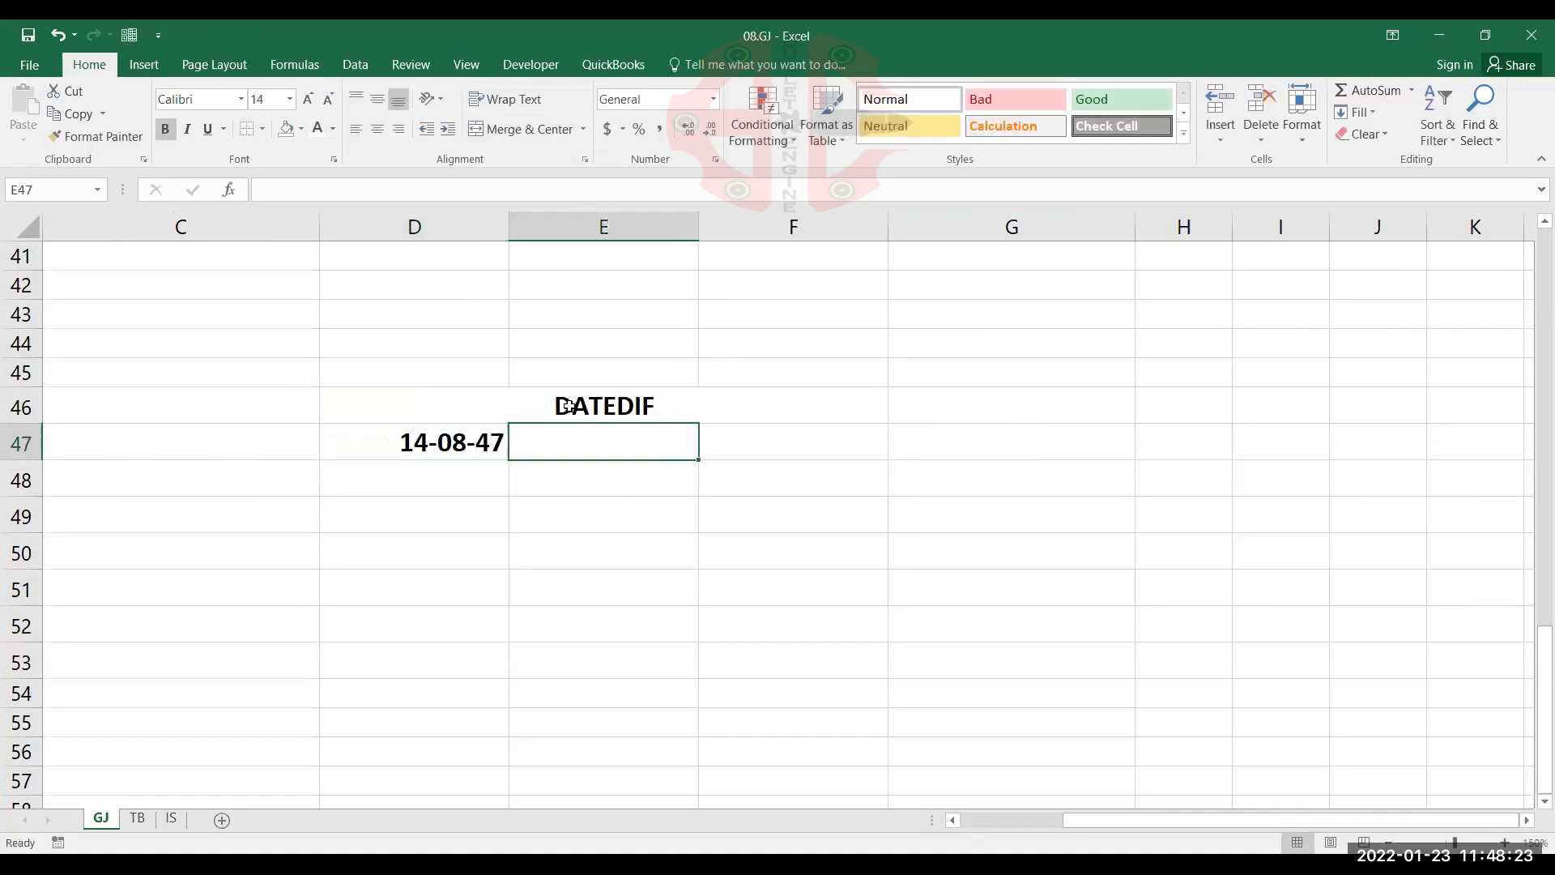
type("23-01-")
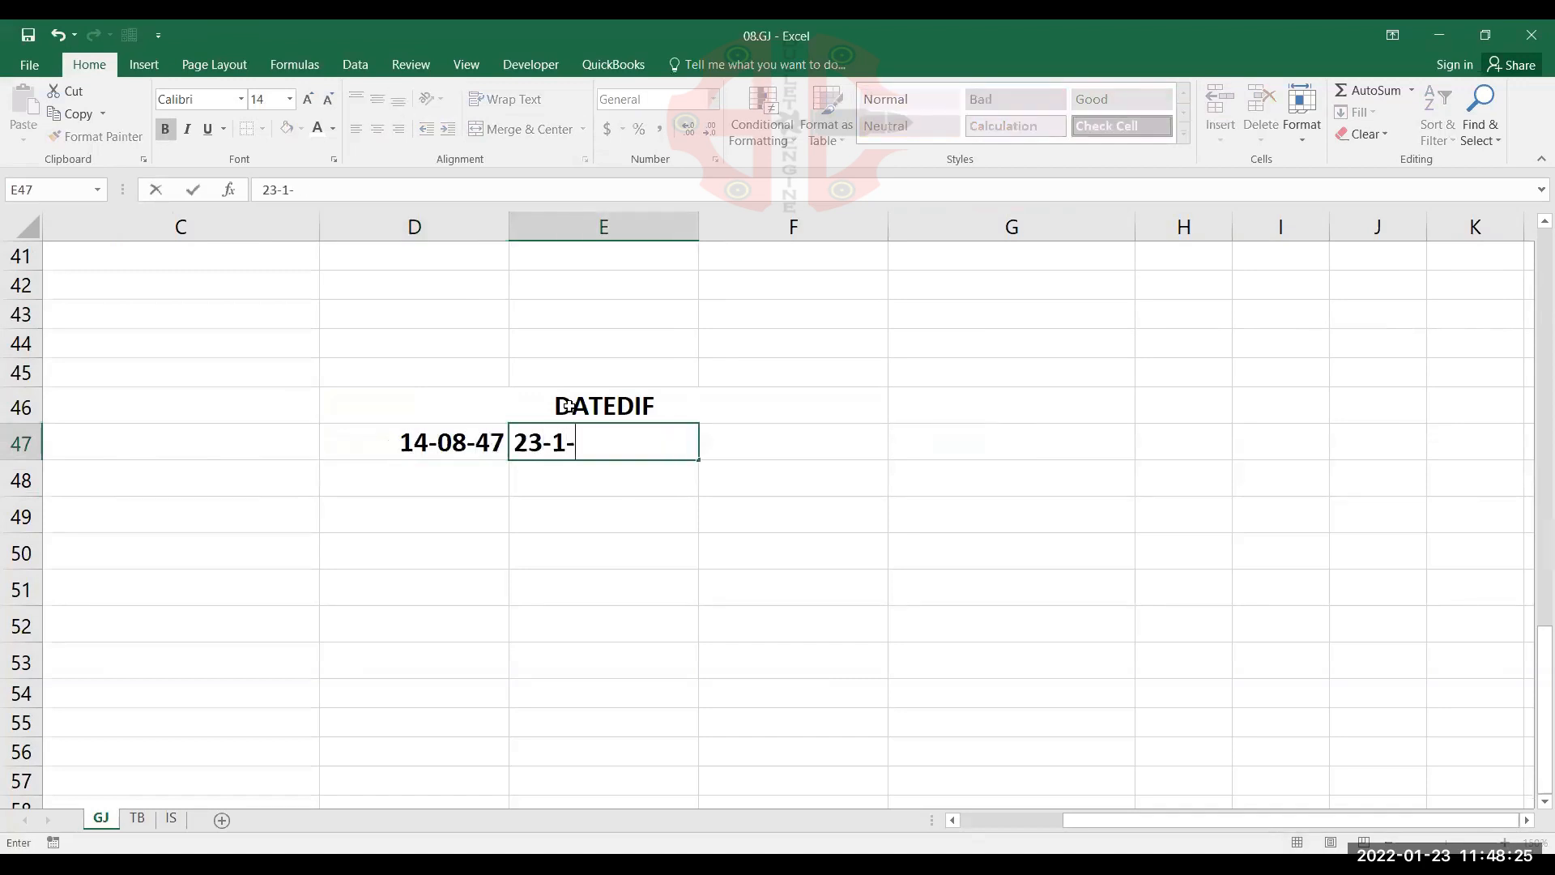
type("22")
key("Return")
key("Return")
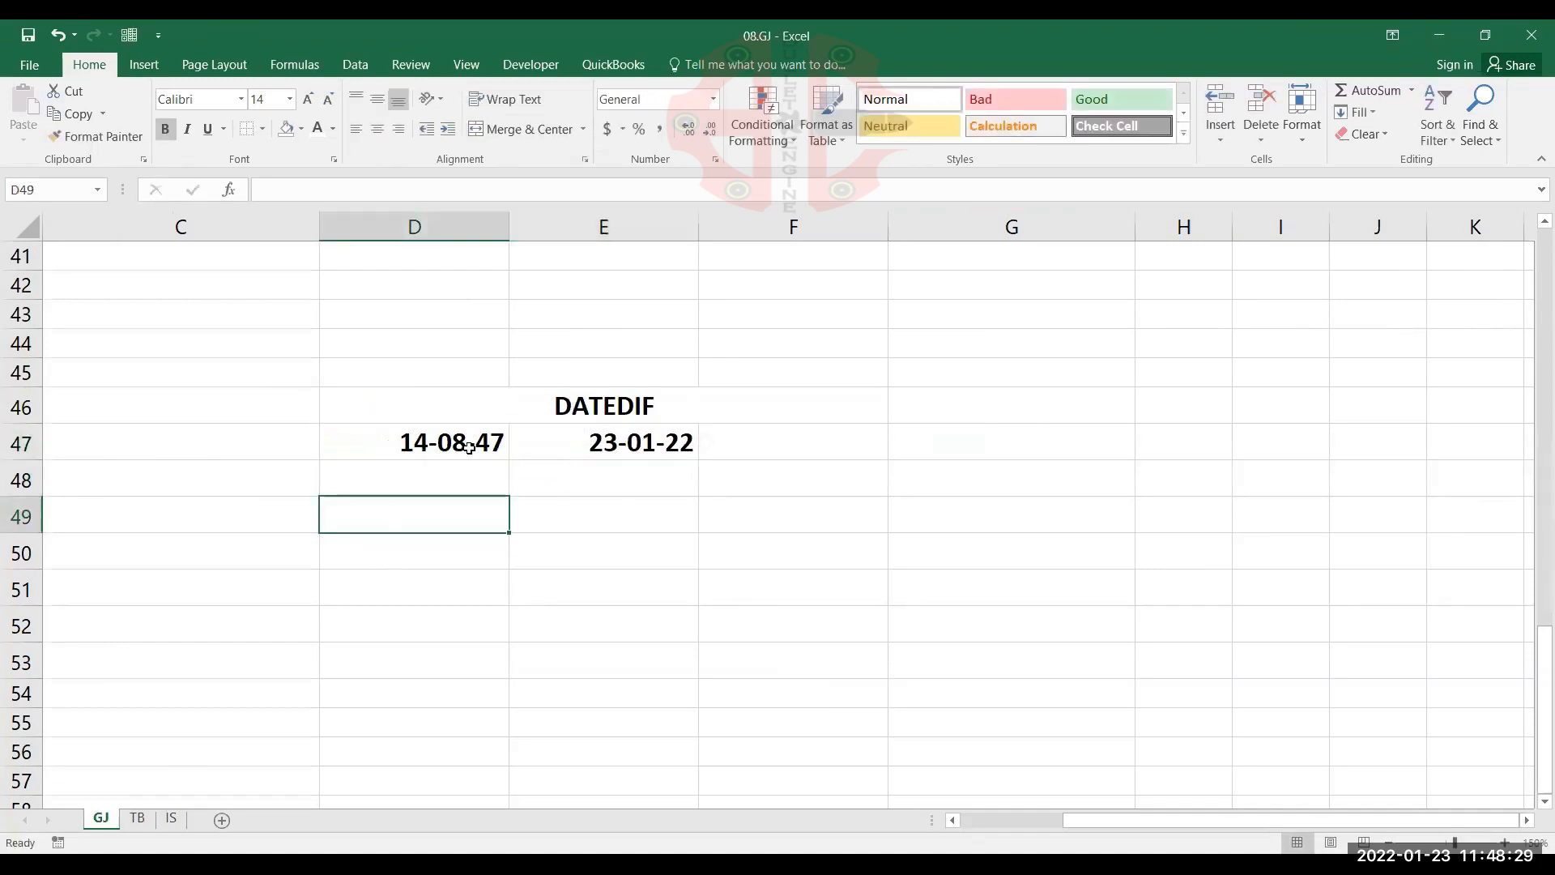
left_click_drag(470, 444, 657, 442)
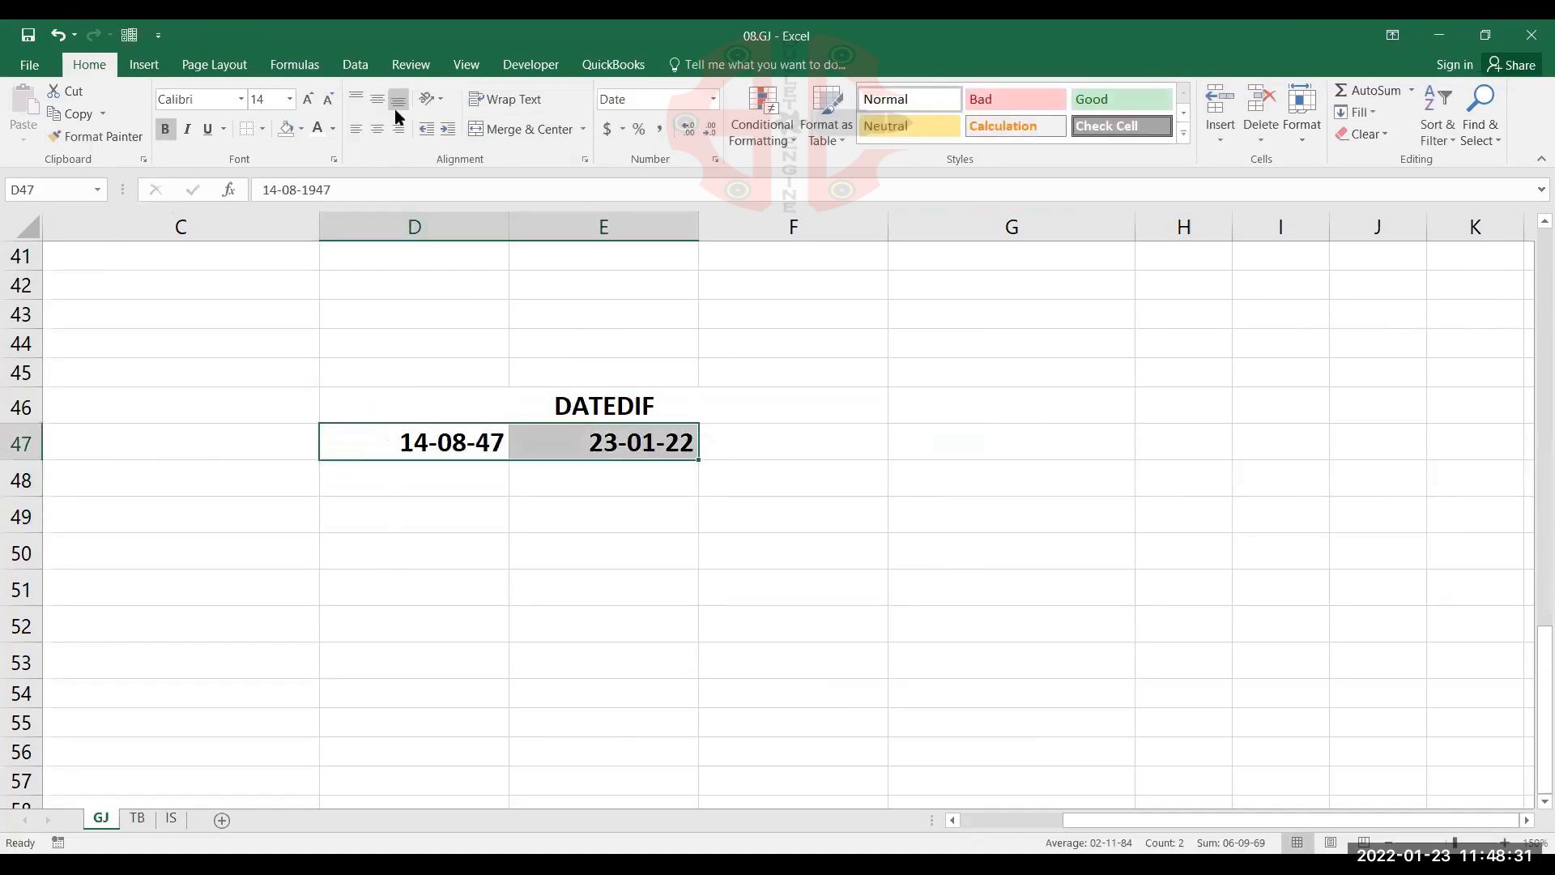
left_click(377, 128)
Calculate the number of days between the two dates in D49 with =DATEDIF(D47,E47,"D")
left_click(442, 522)
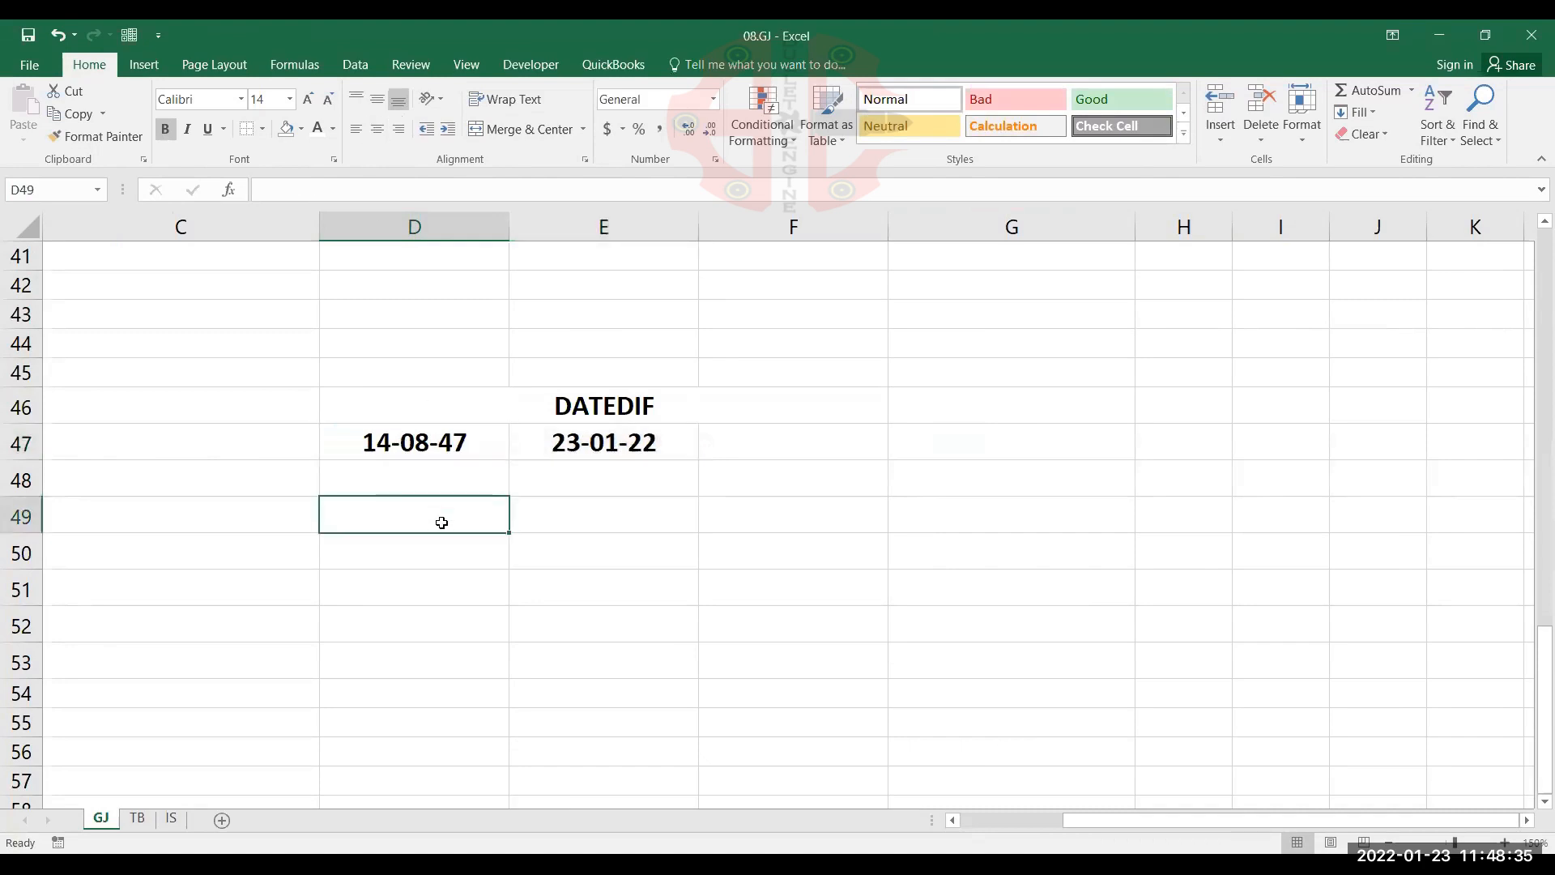
type("=")
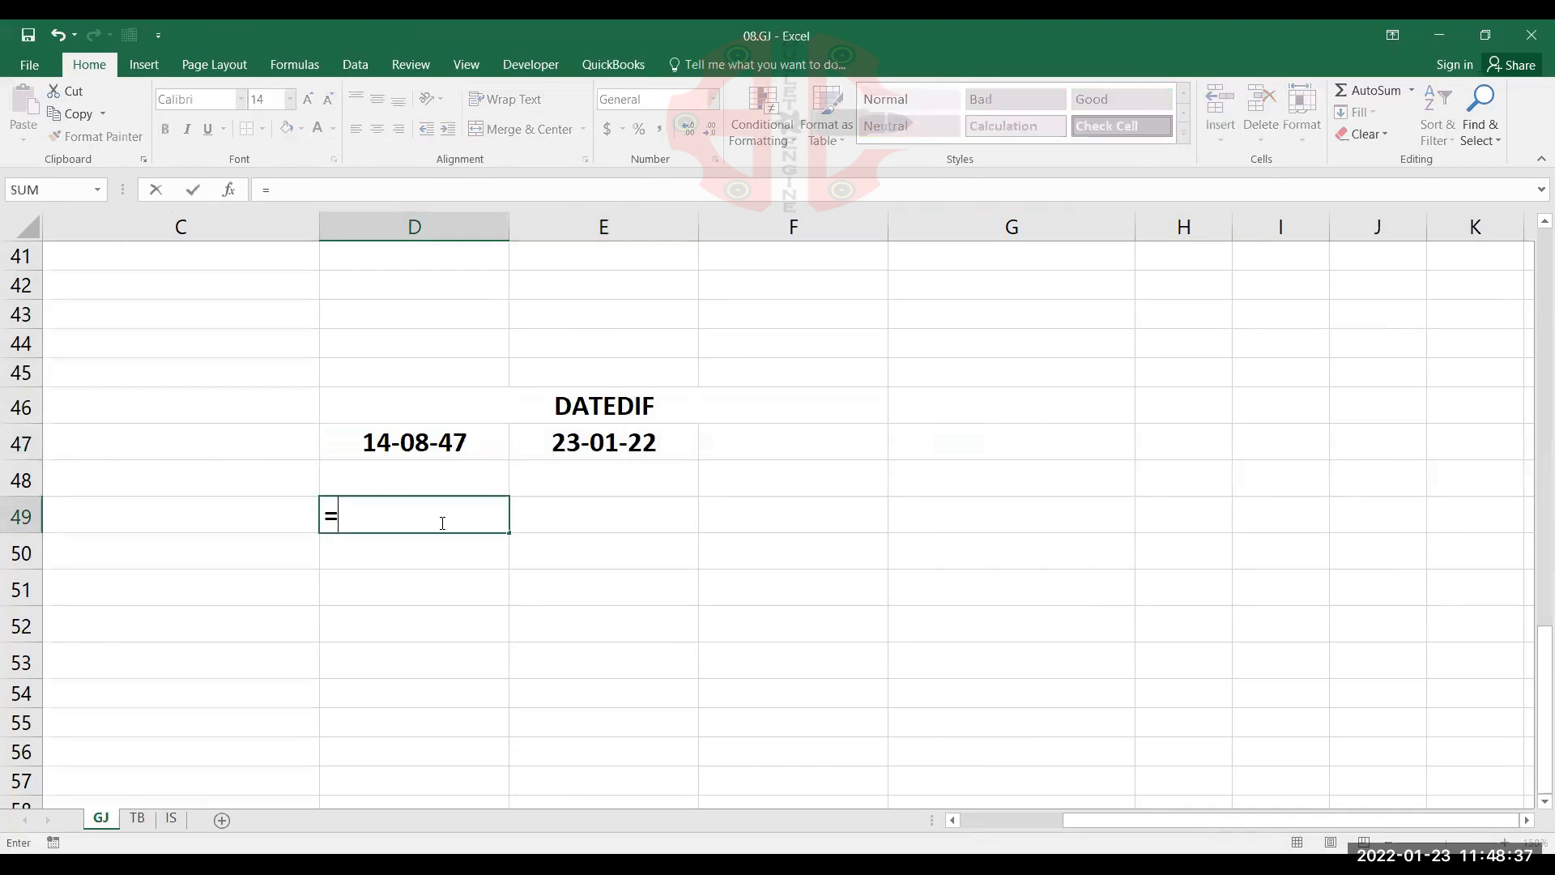
type("DATEDIF")
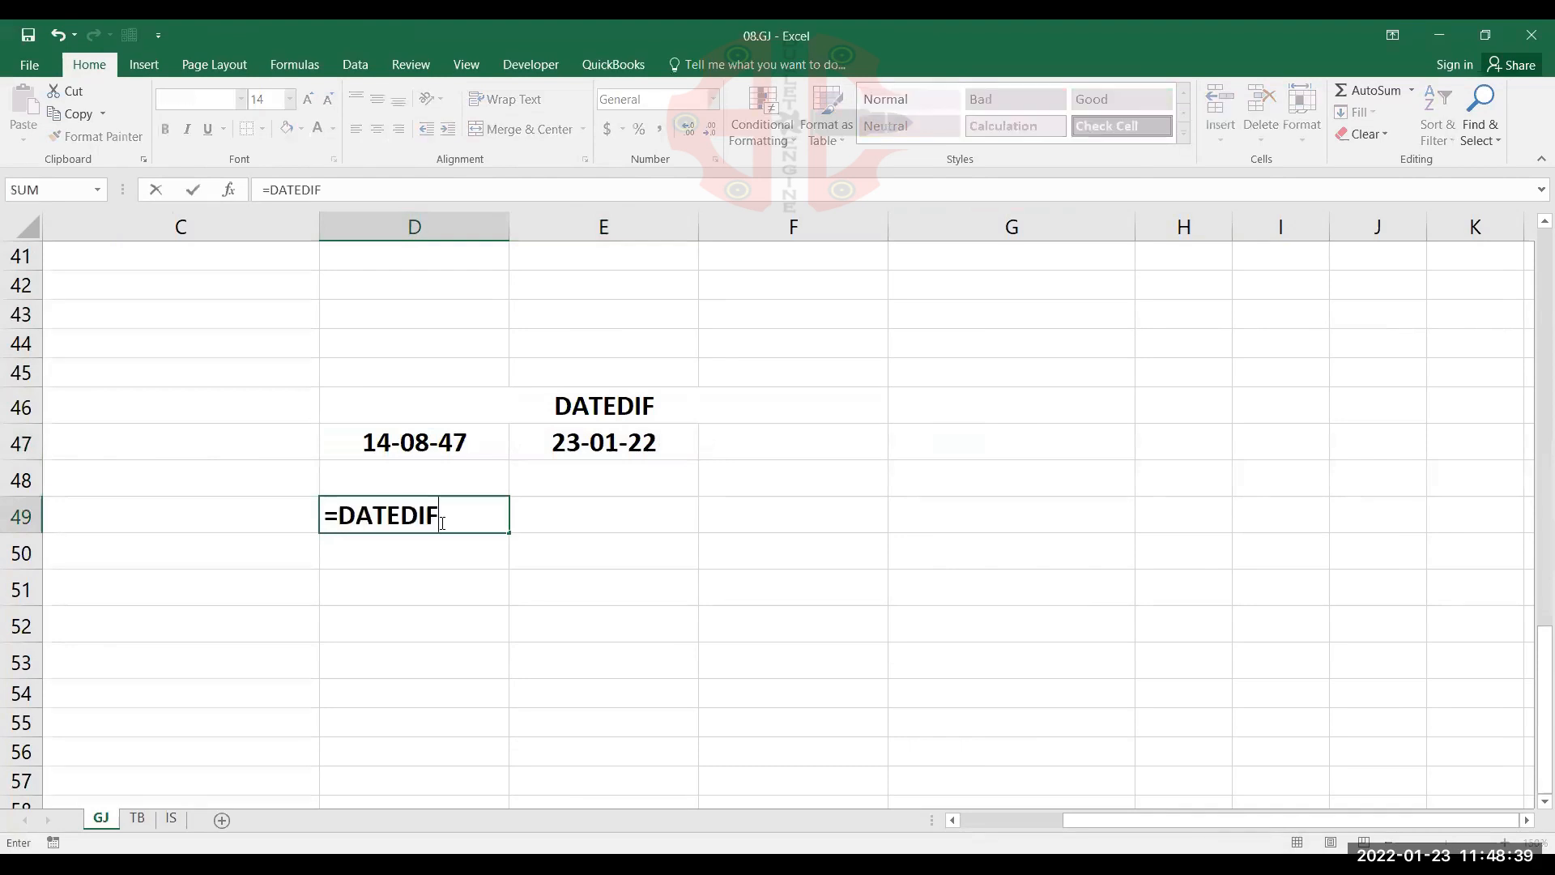
type("(")
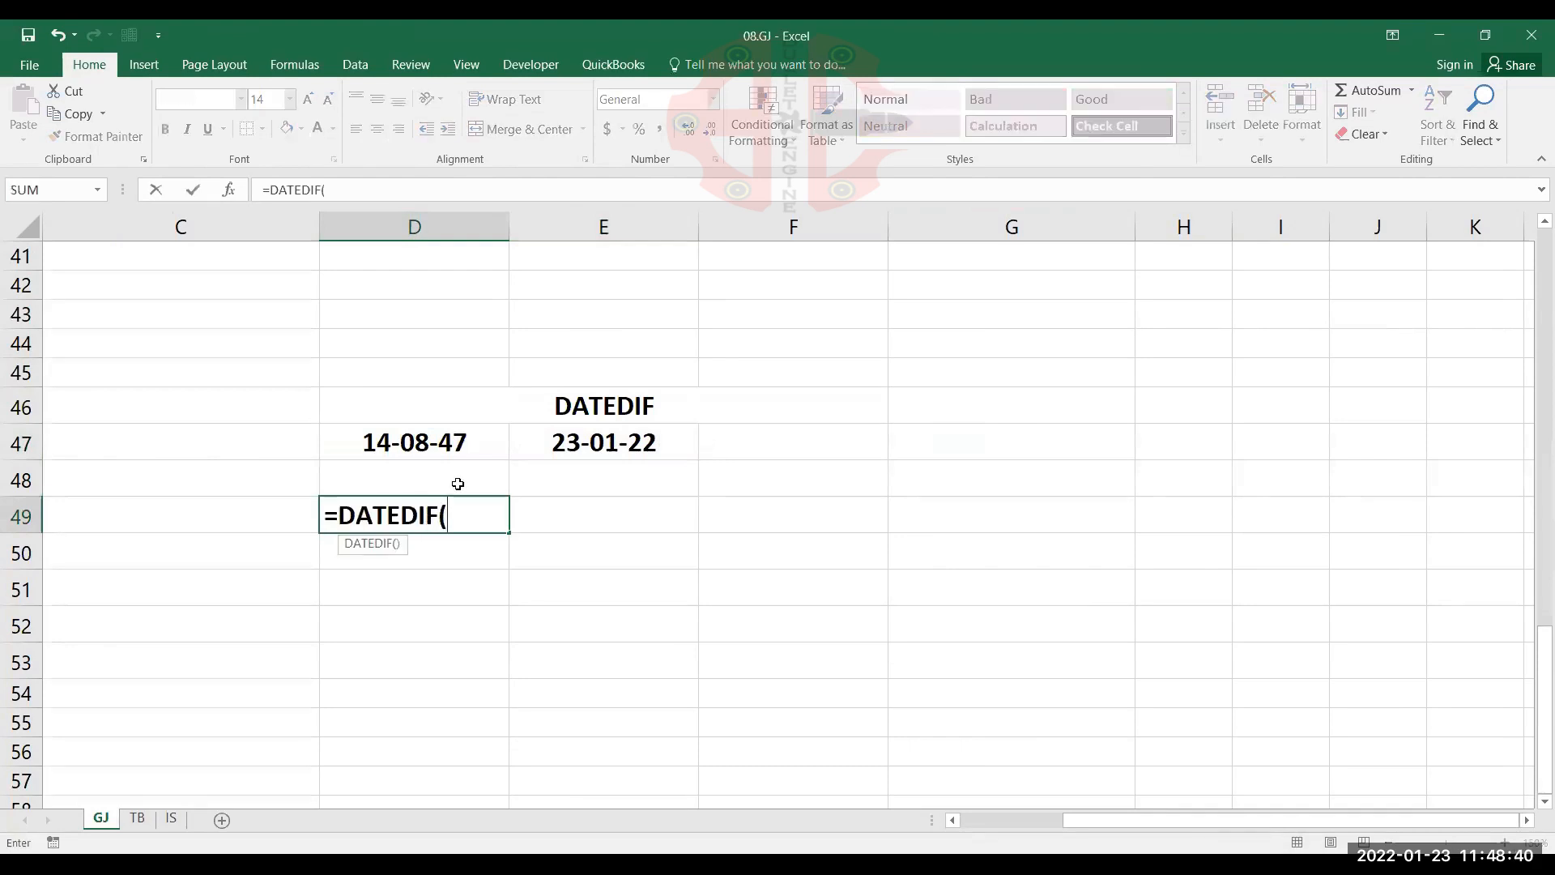
left_click(461, 441)
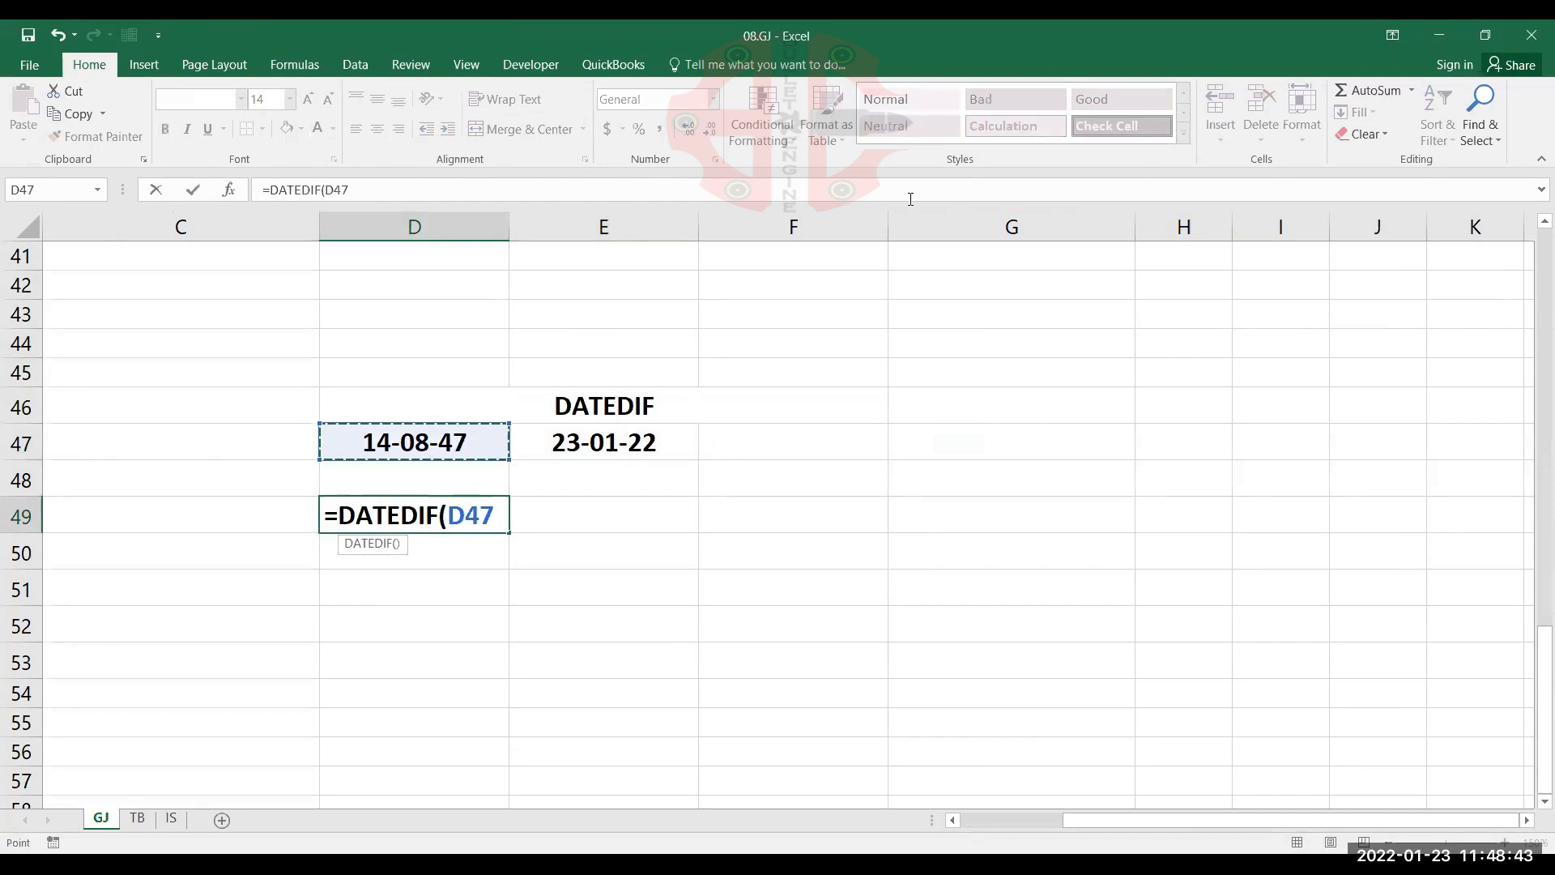
type(",")
left_click(601, 443)
type(",")
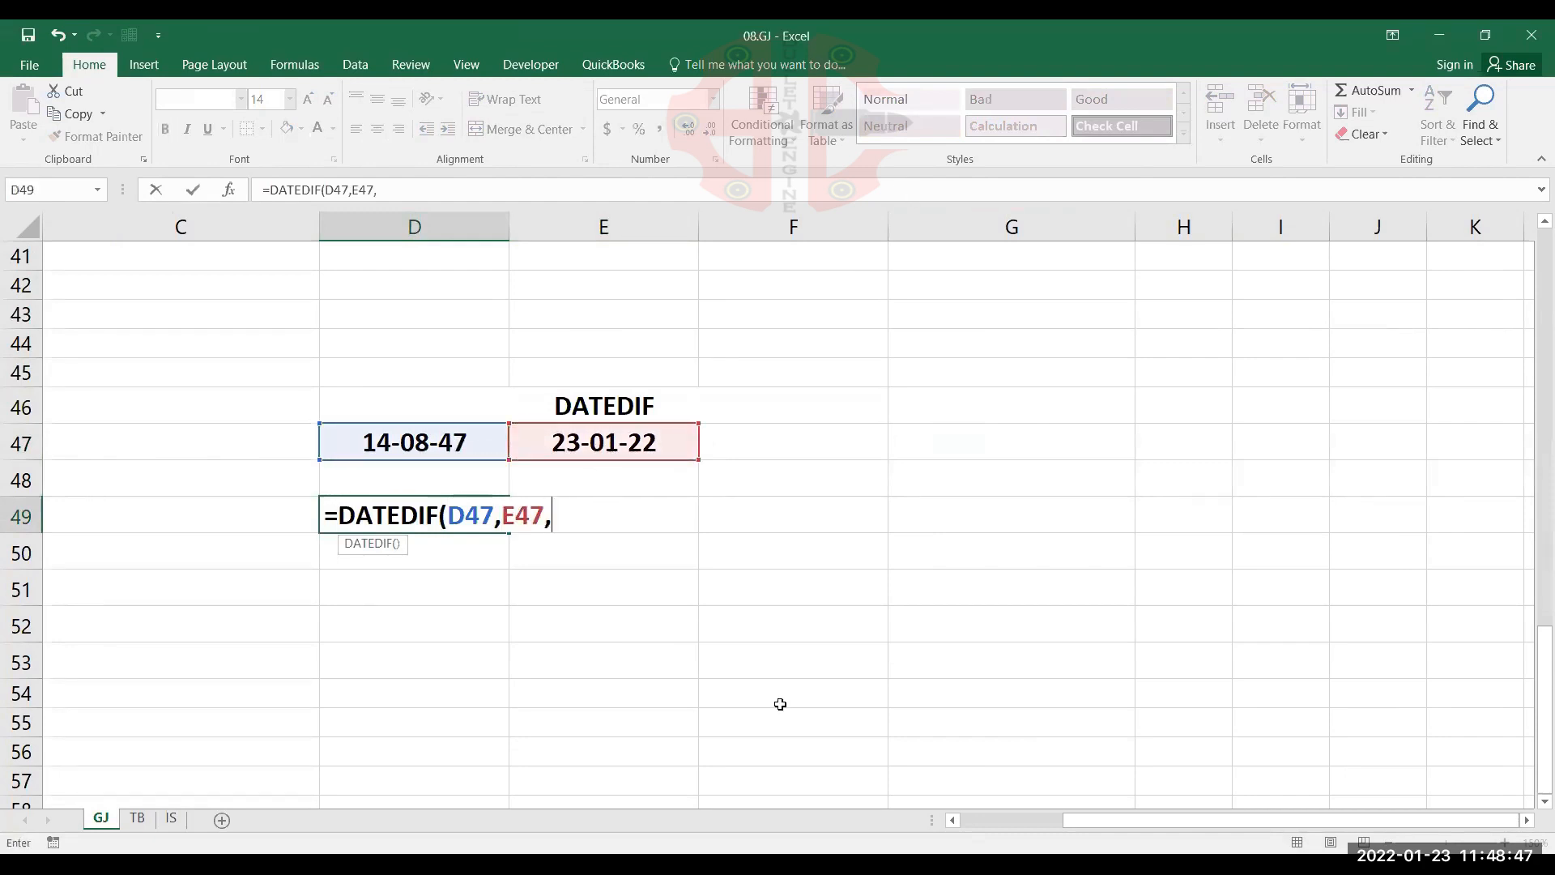
type("\"D\")")
key("Return")
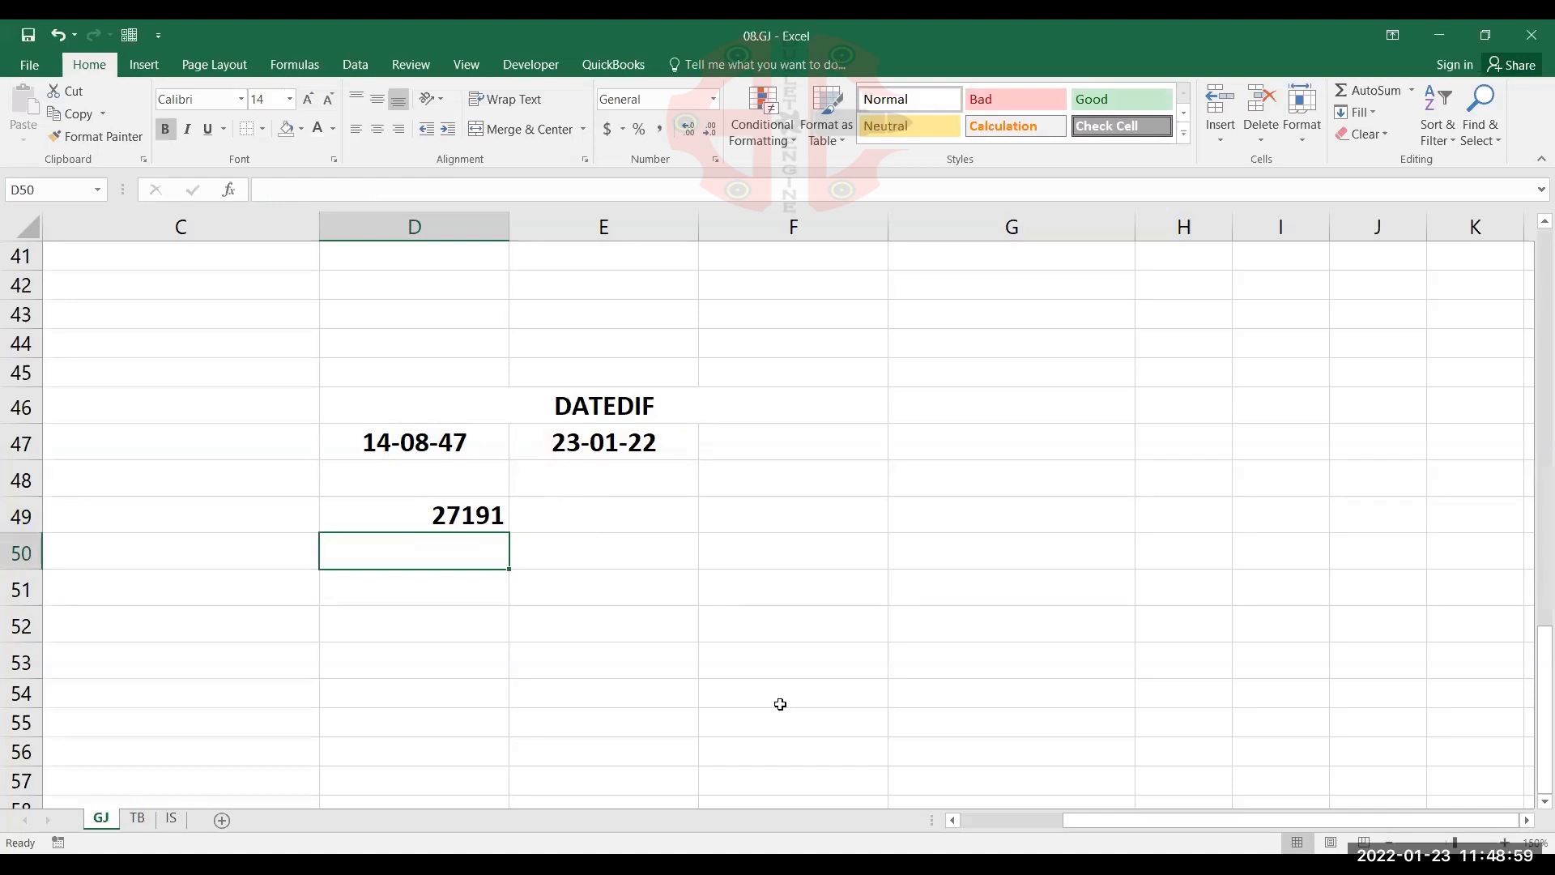
Change the unit in D49's DATEDIF formula to "M" to calculate the months between the two dates
key("Up")
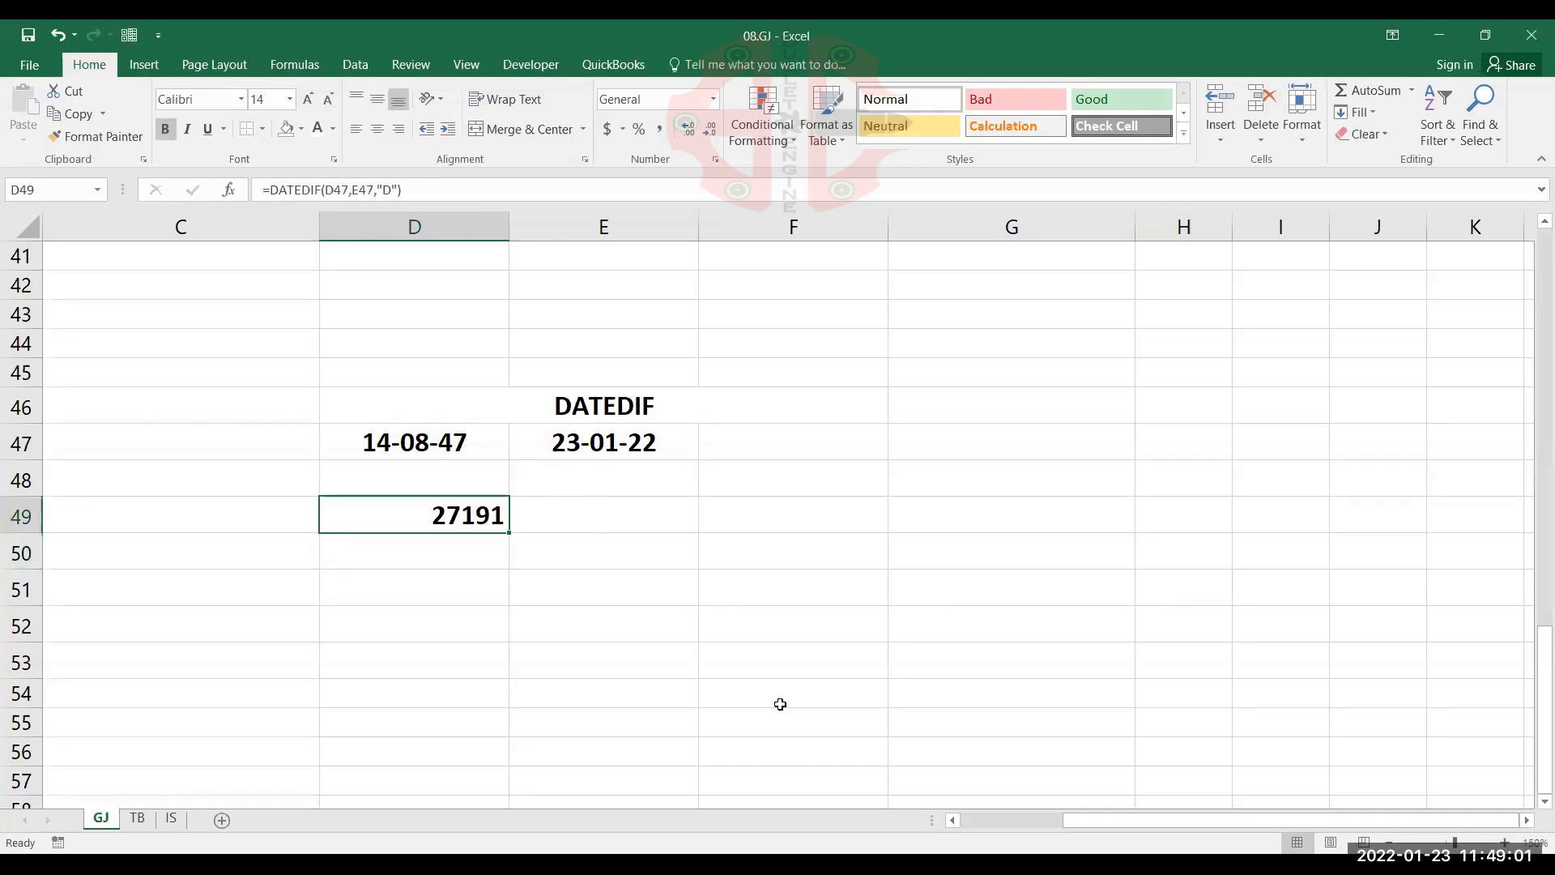
key("F2")
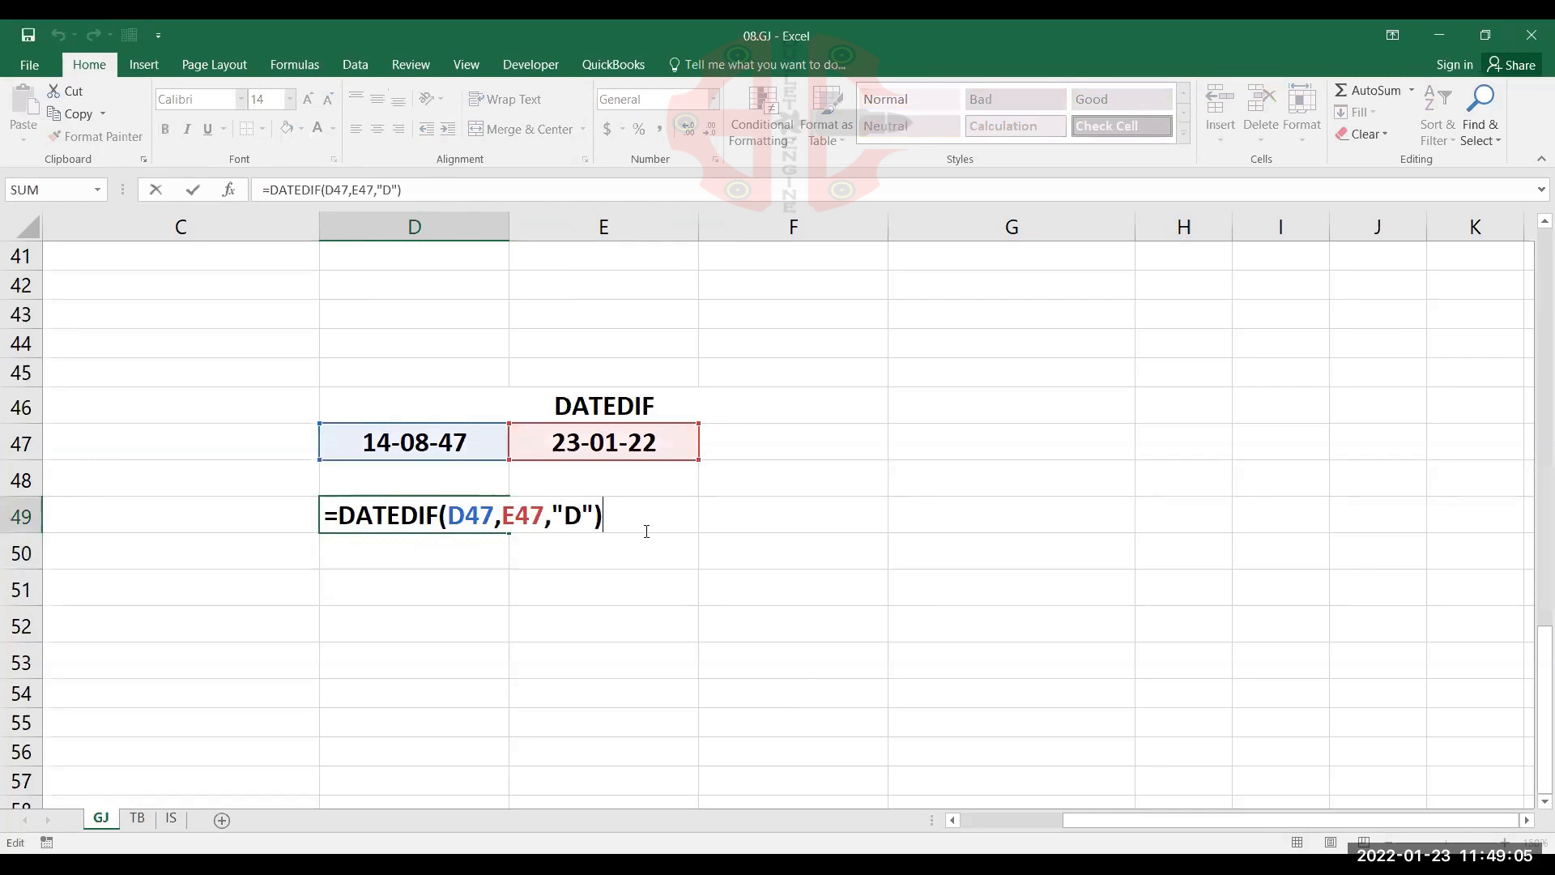
left_click(586, 513)
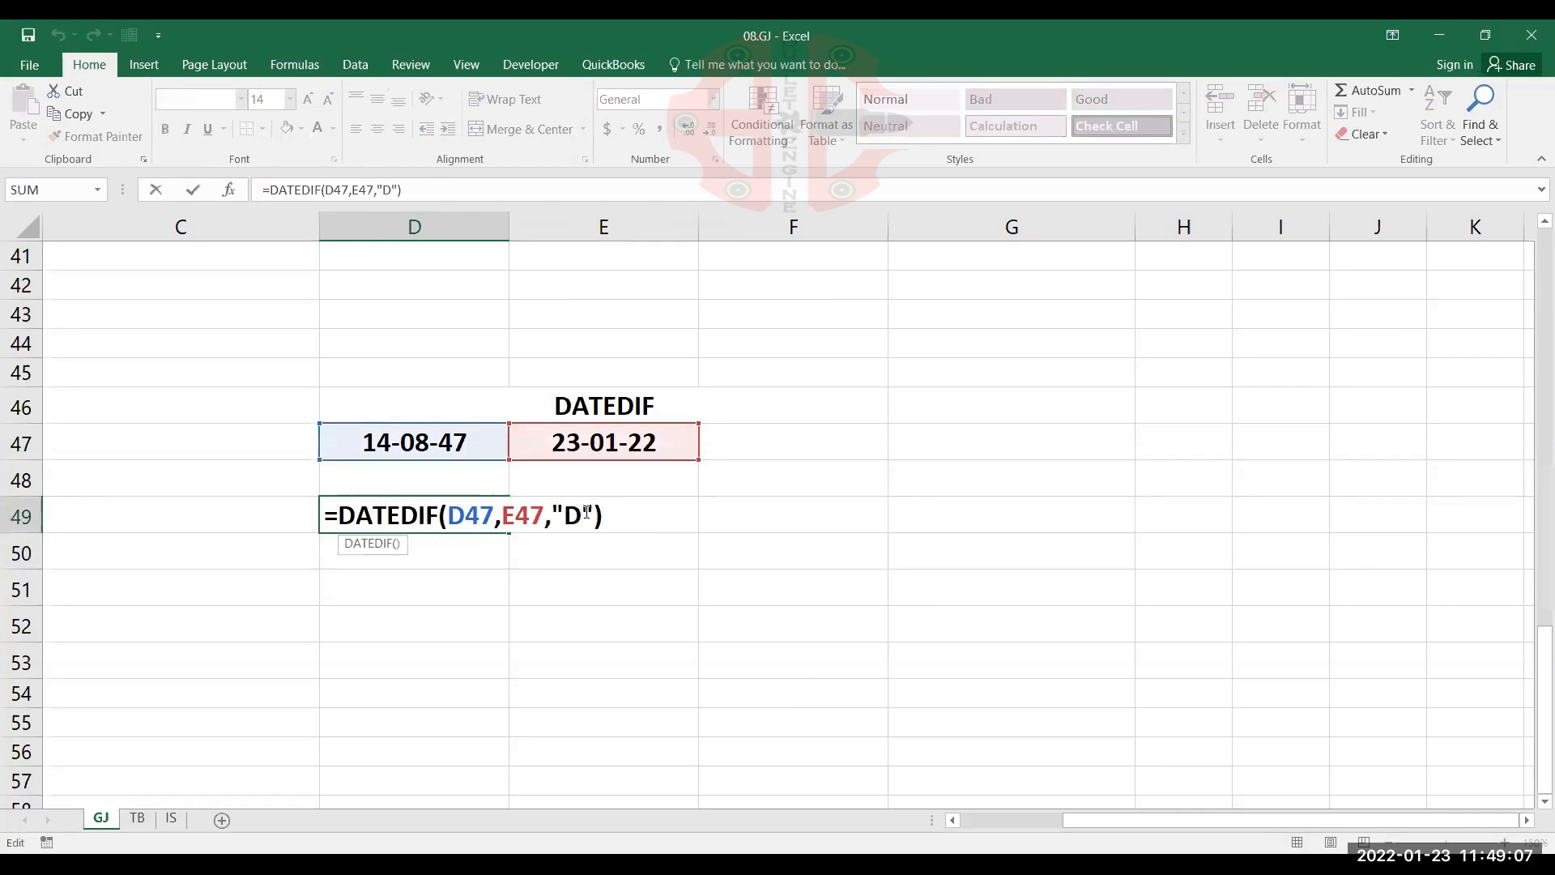
key("BackSpace")
type("M")
key("Return")
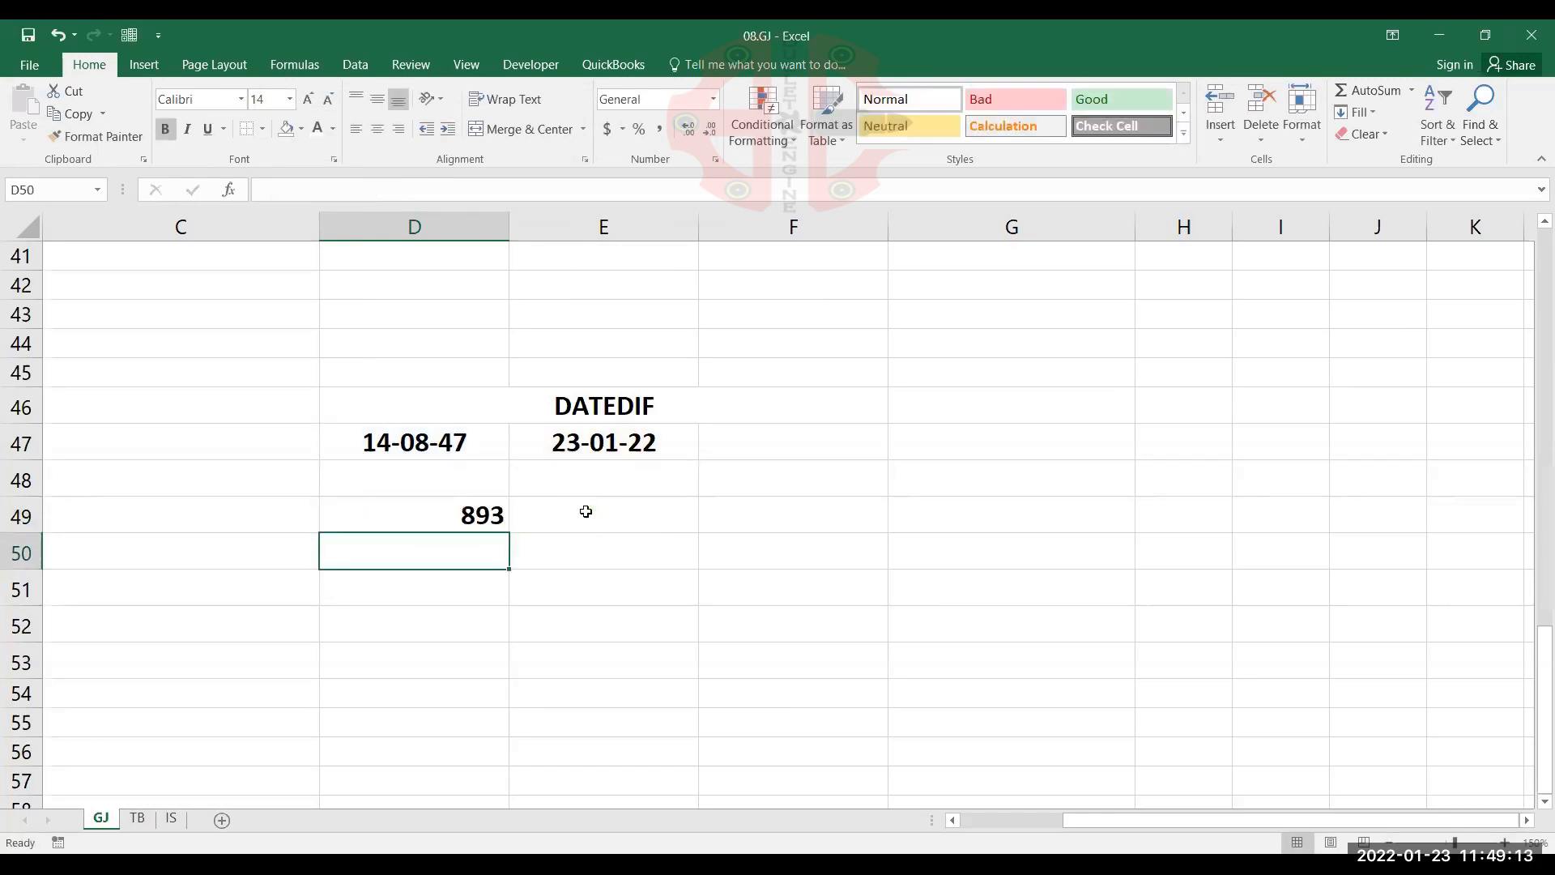
Change the unit in D49's DATEDIF formula to "Y" to calculate the years between the two dates
key("Up")
key("F2")
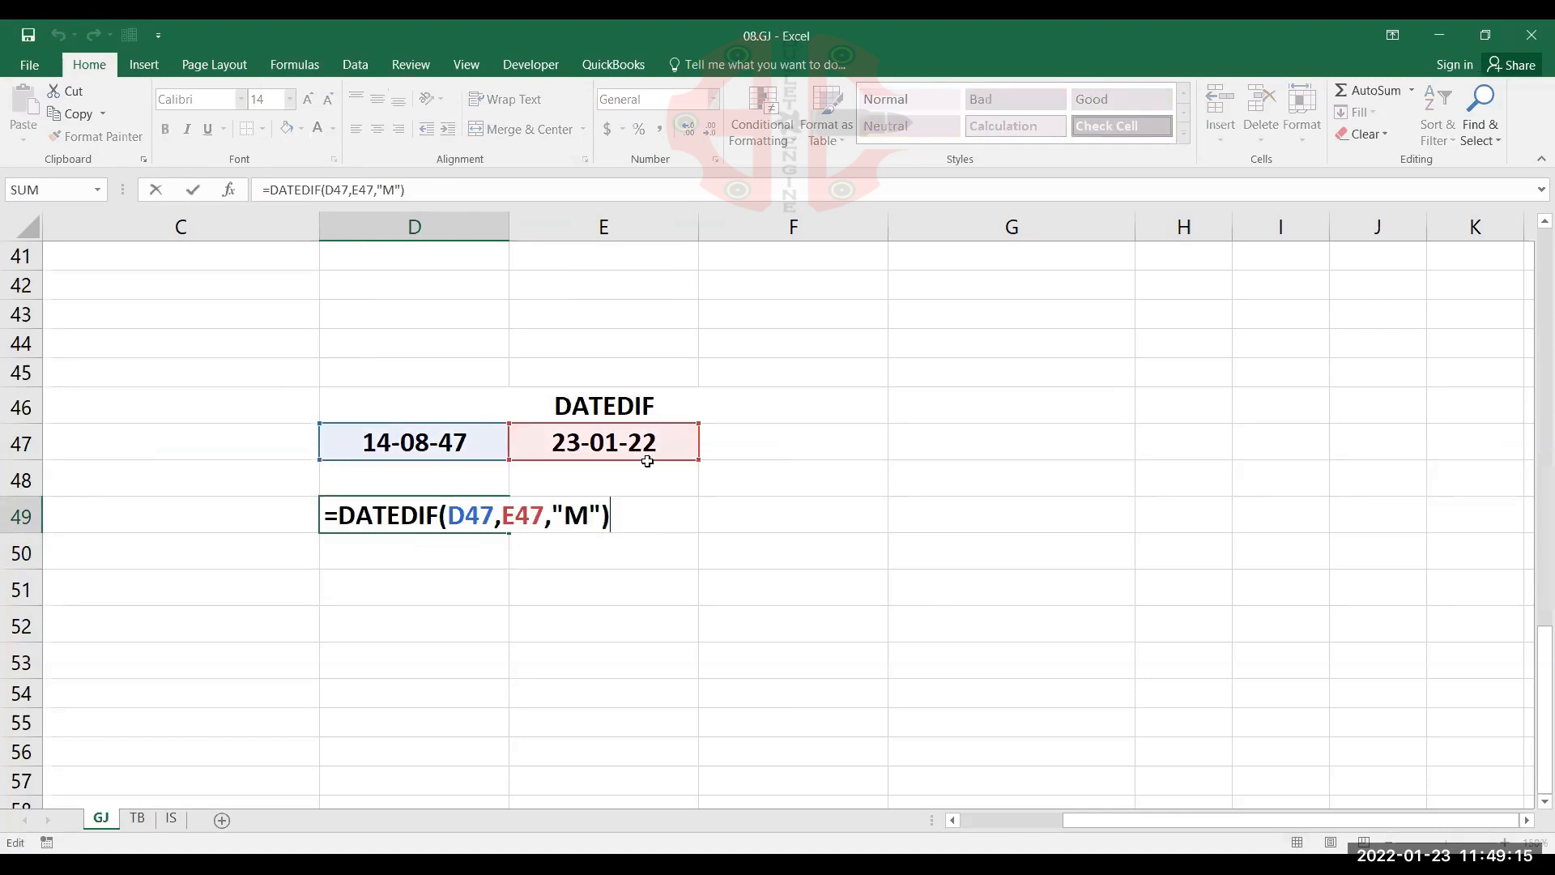
key("Left")
key("Left")
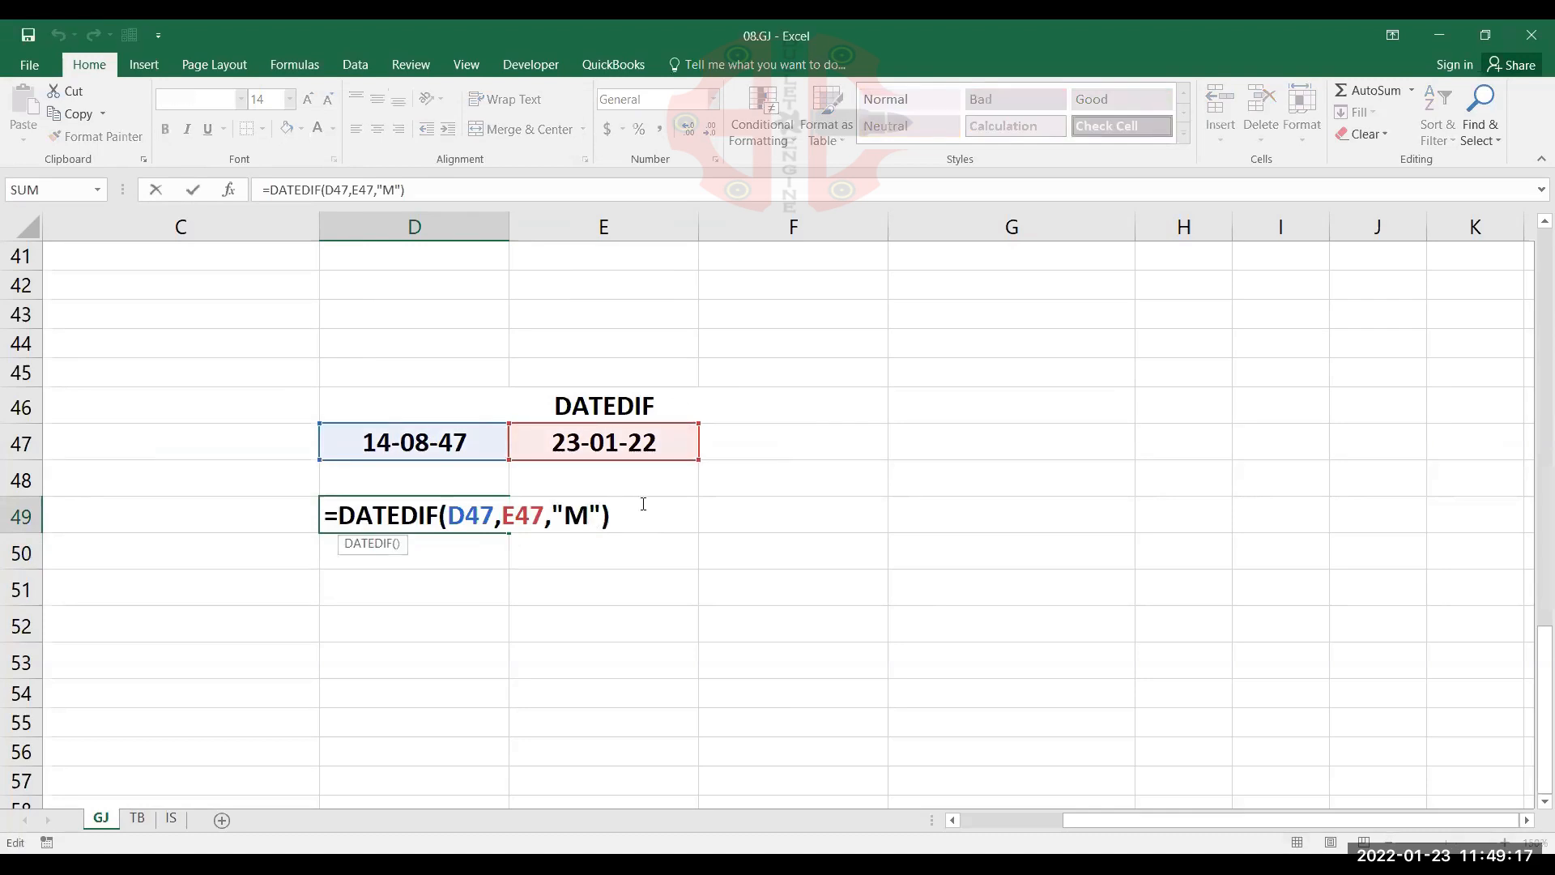
key("BackSpace")
type("Y")
key("Return")
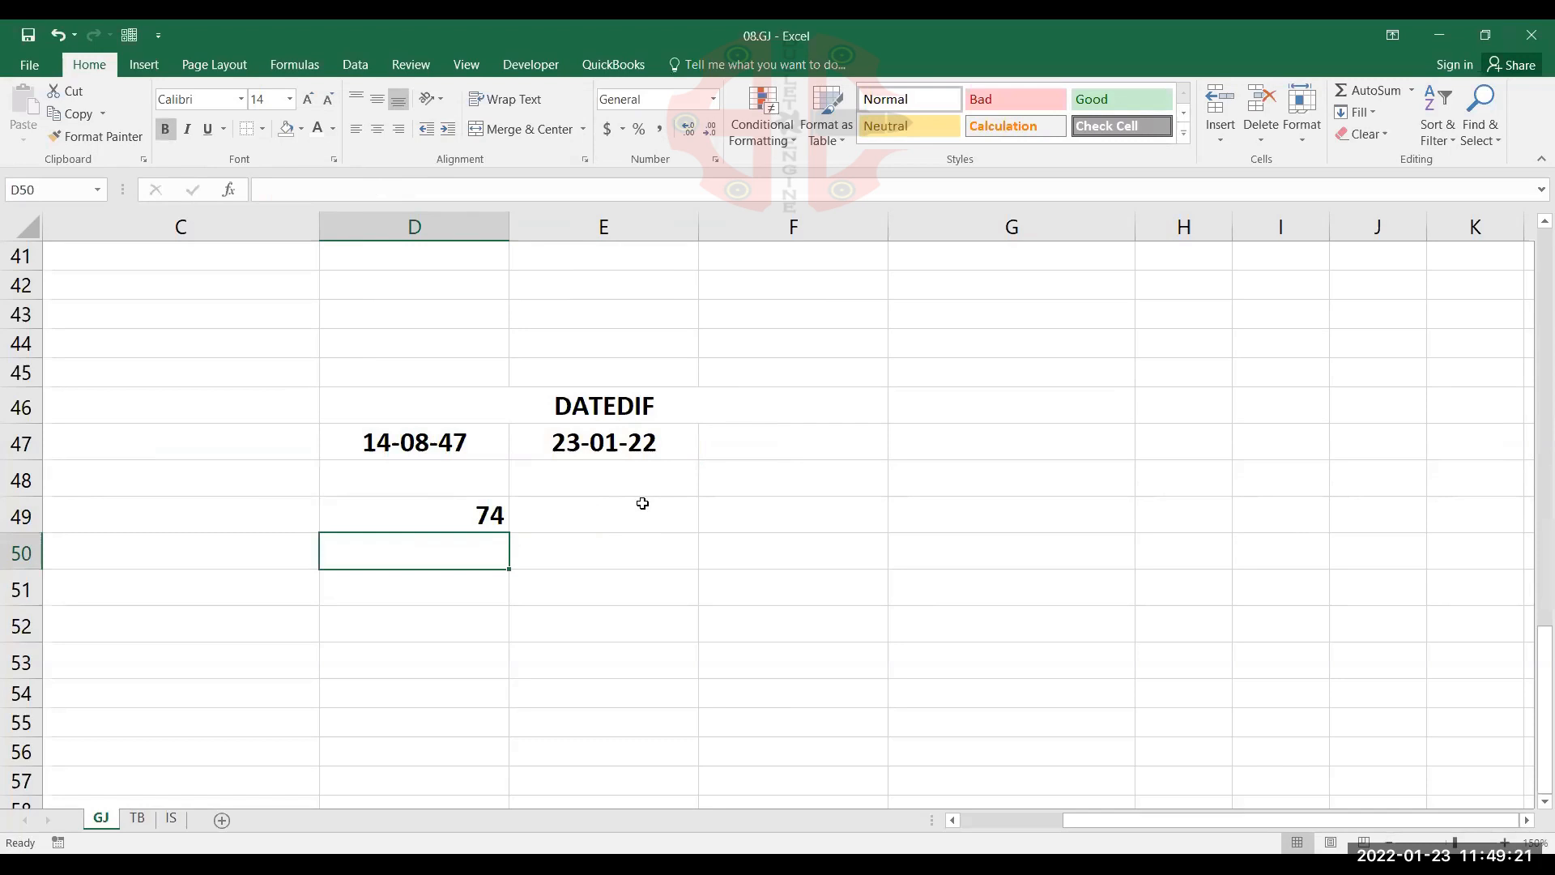
key("Up")
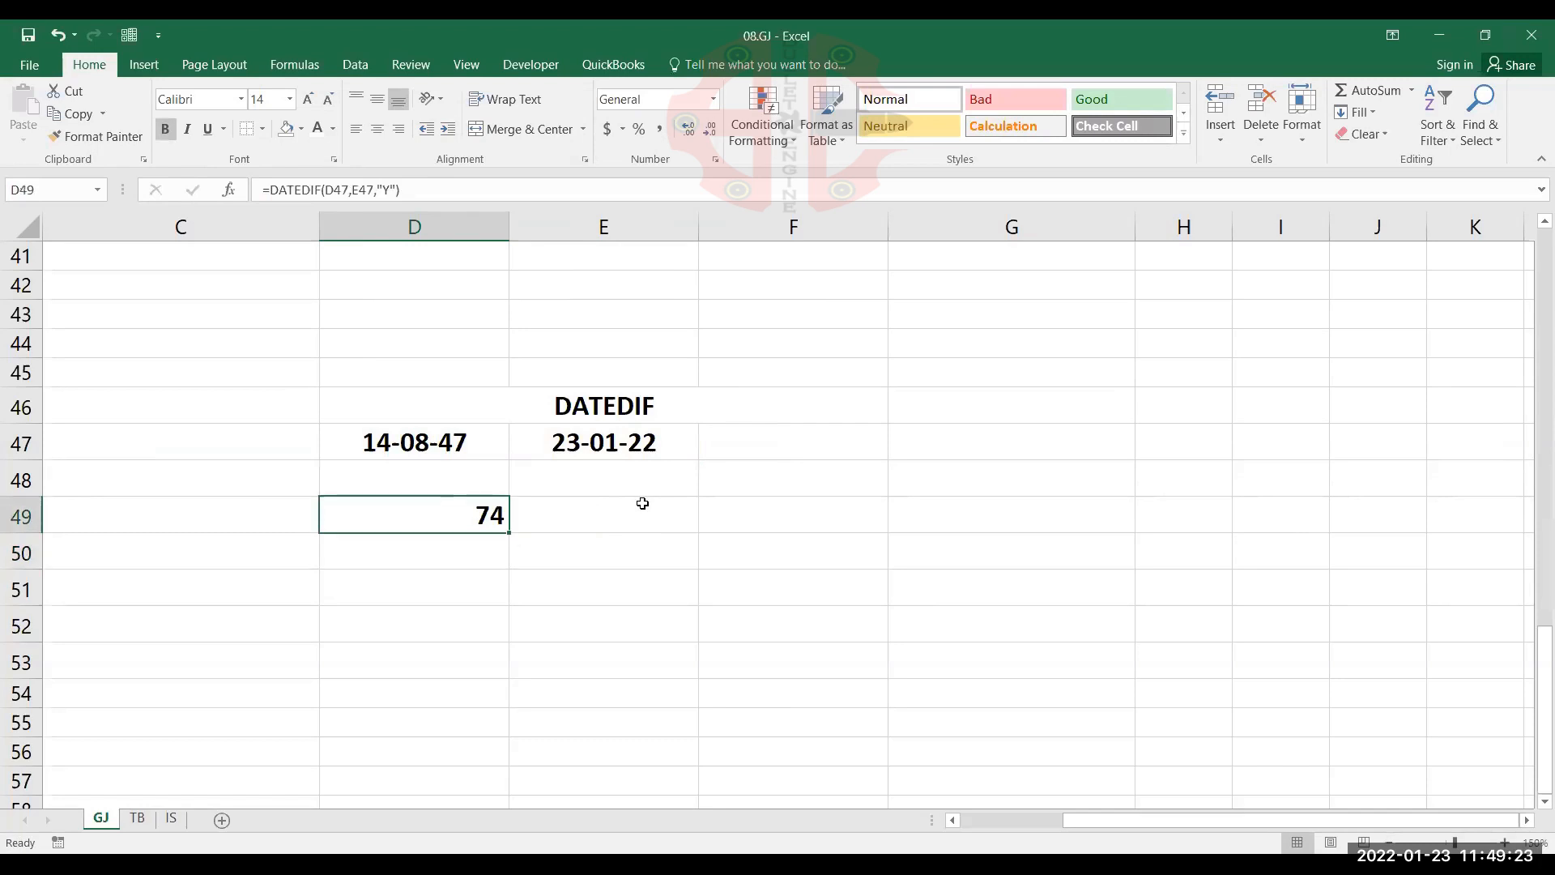
key("F2")
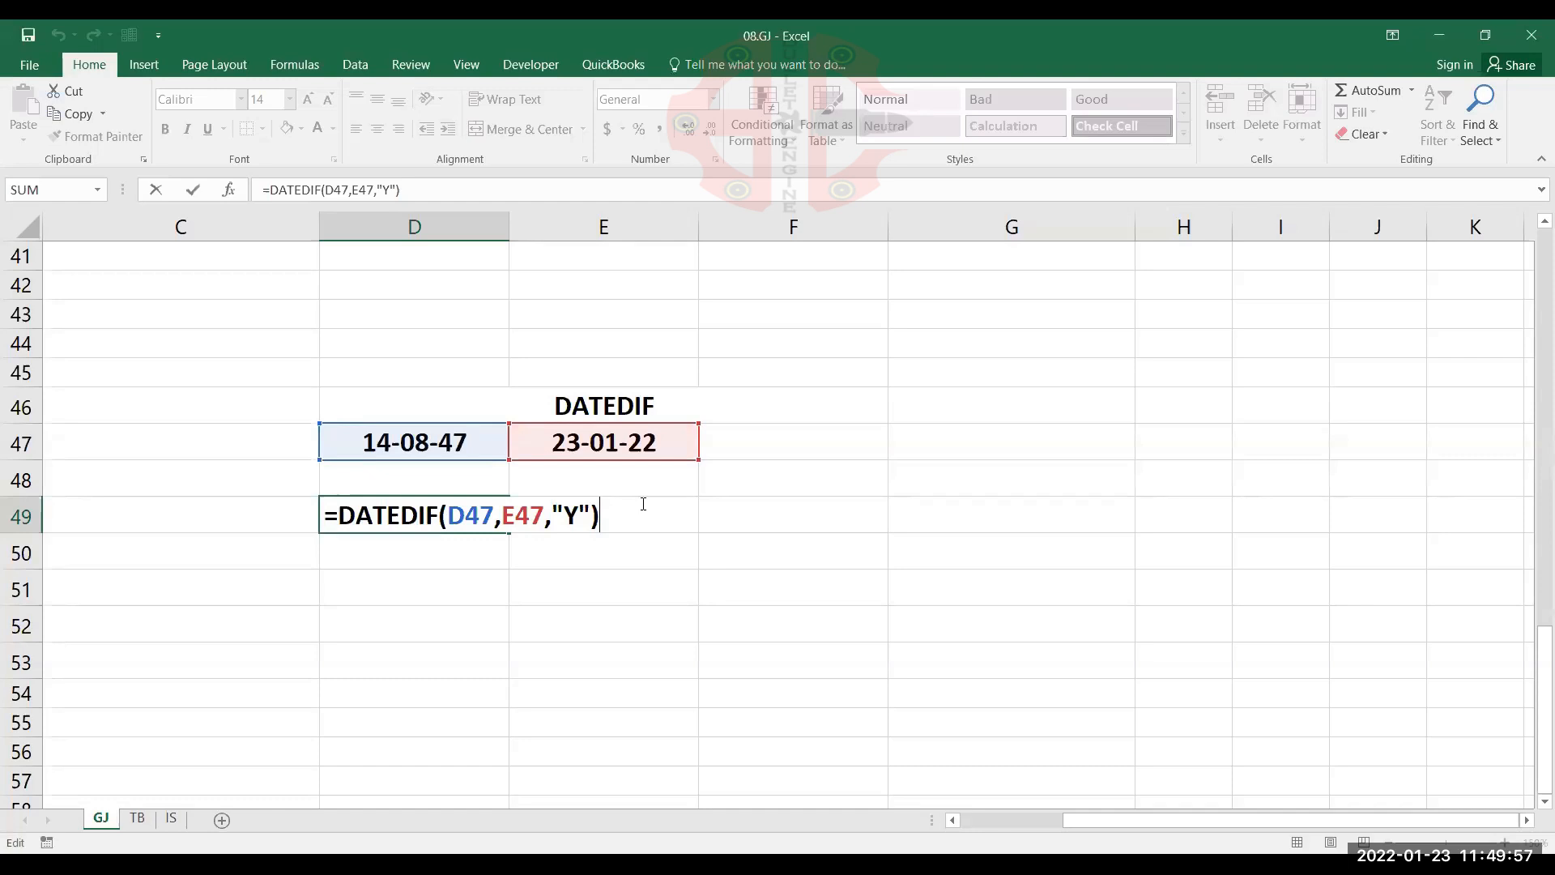
key("Return")
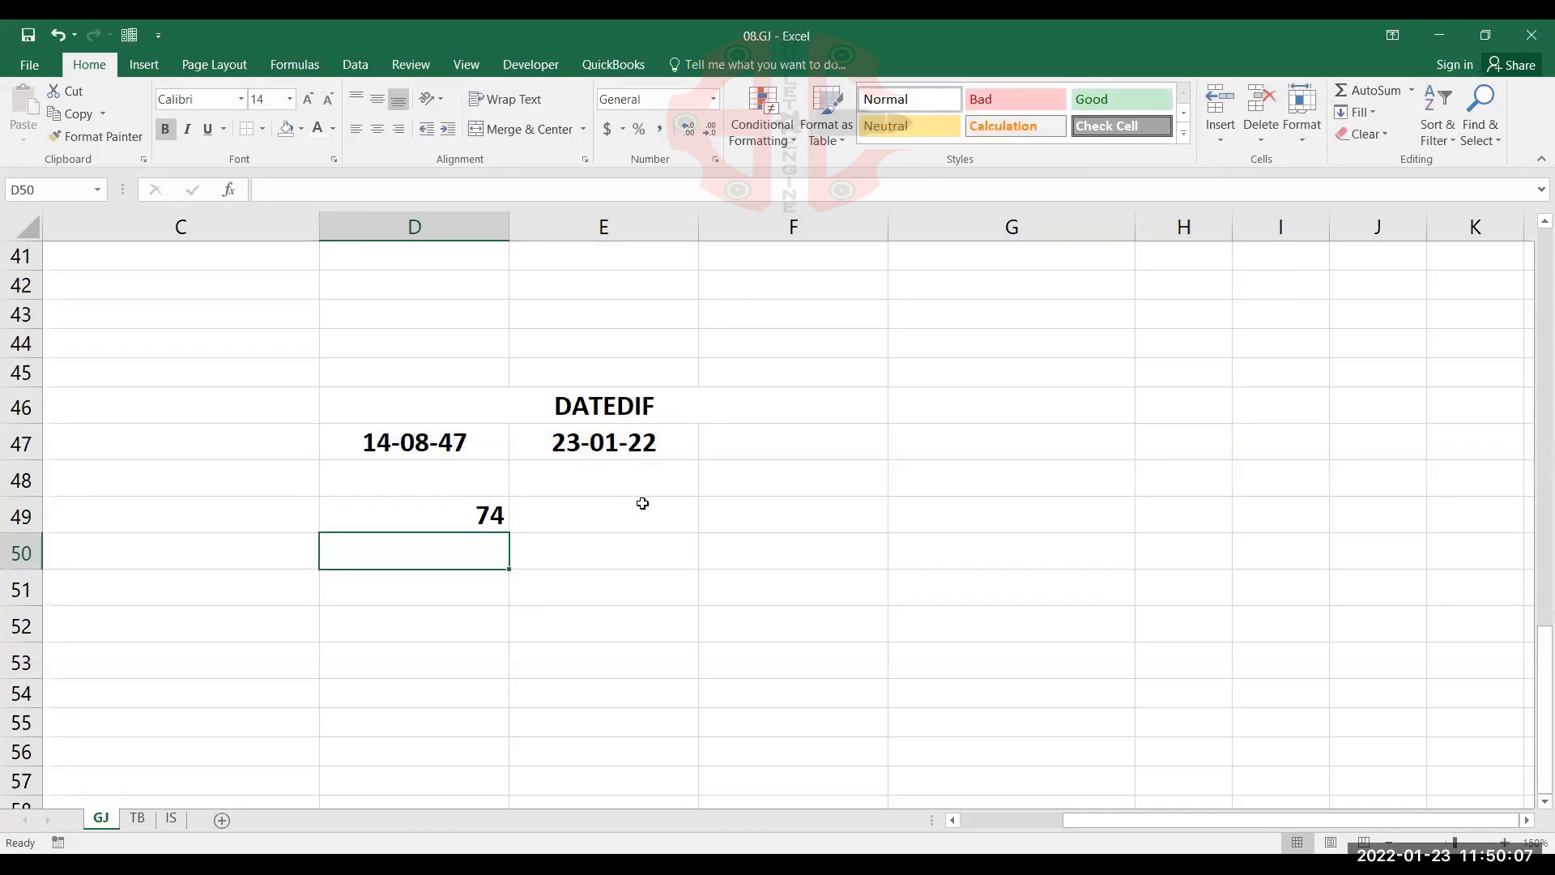
key("Down")
key("Down")
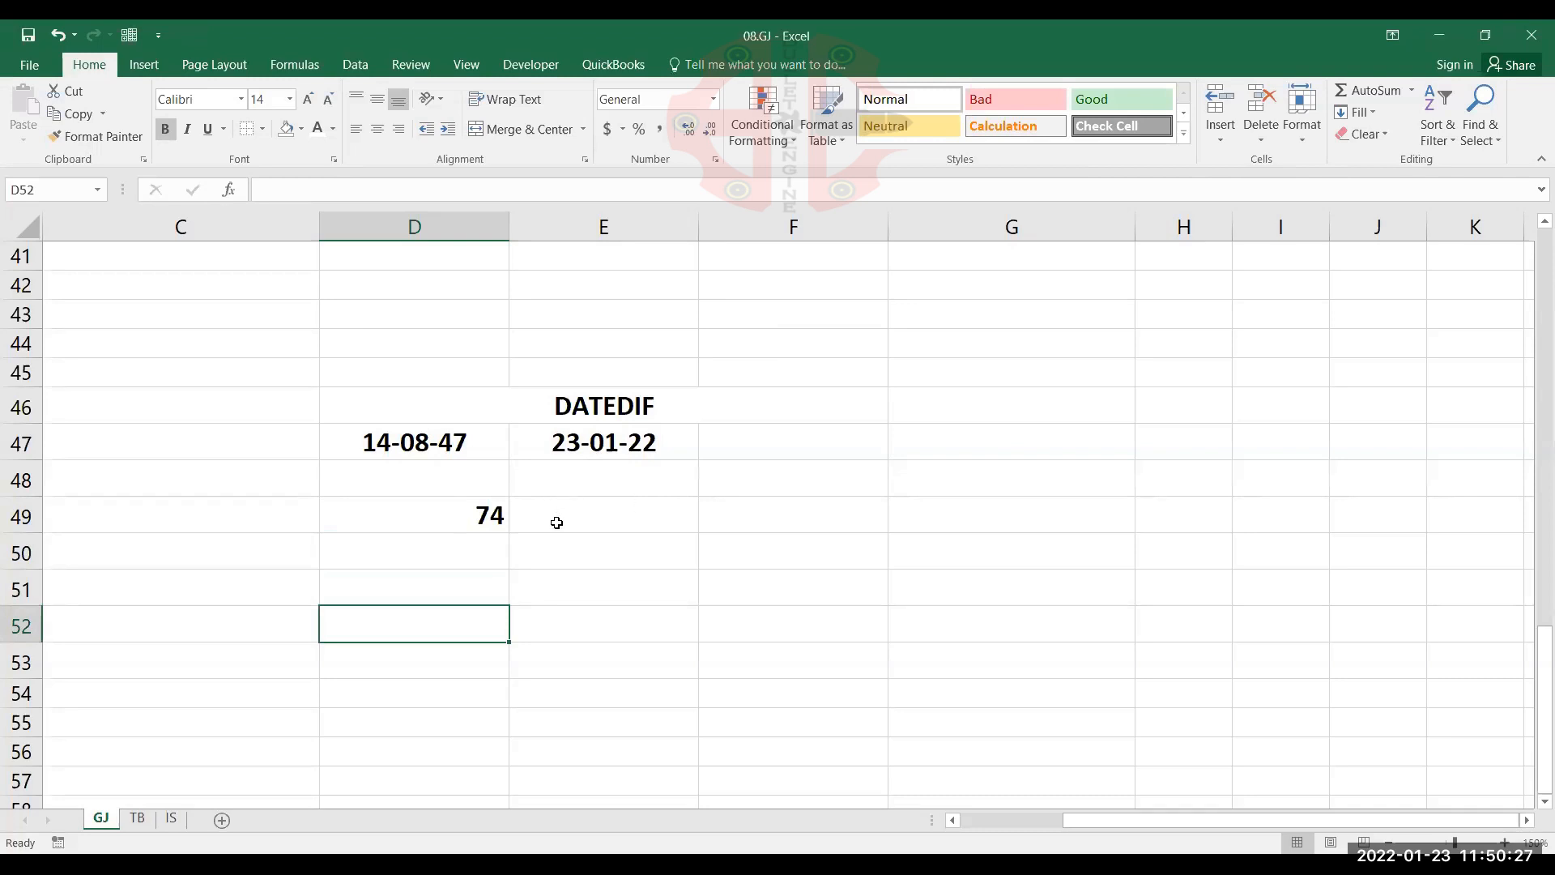
Set the unit in D49's DATEDIF formula back to "D" to count days
left_click(451, 515)
double_click(456, 516)
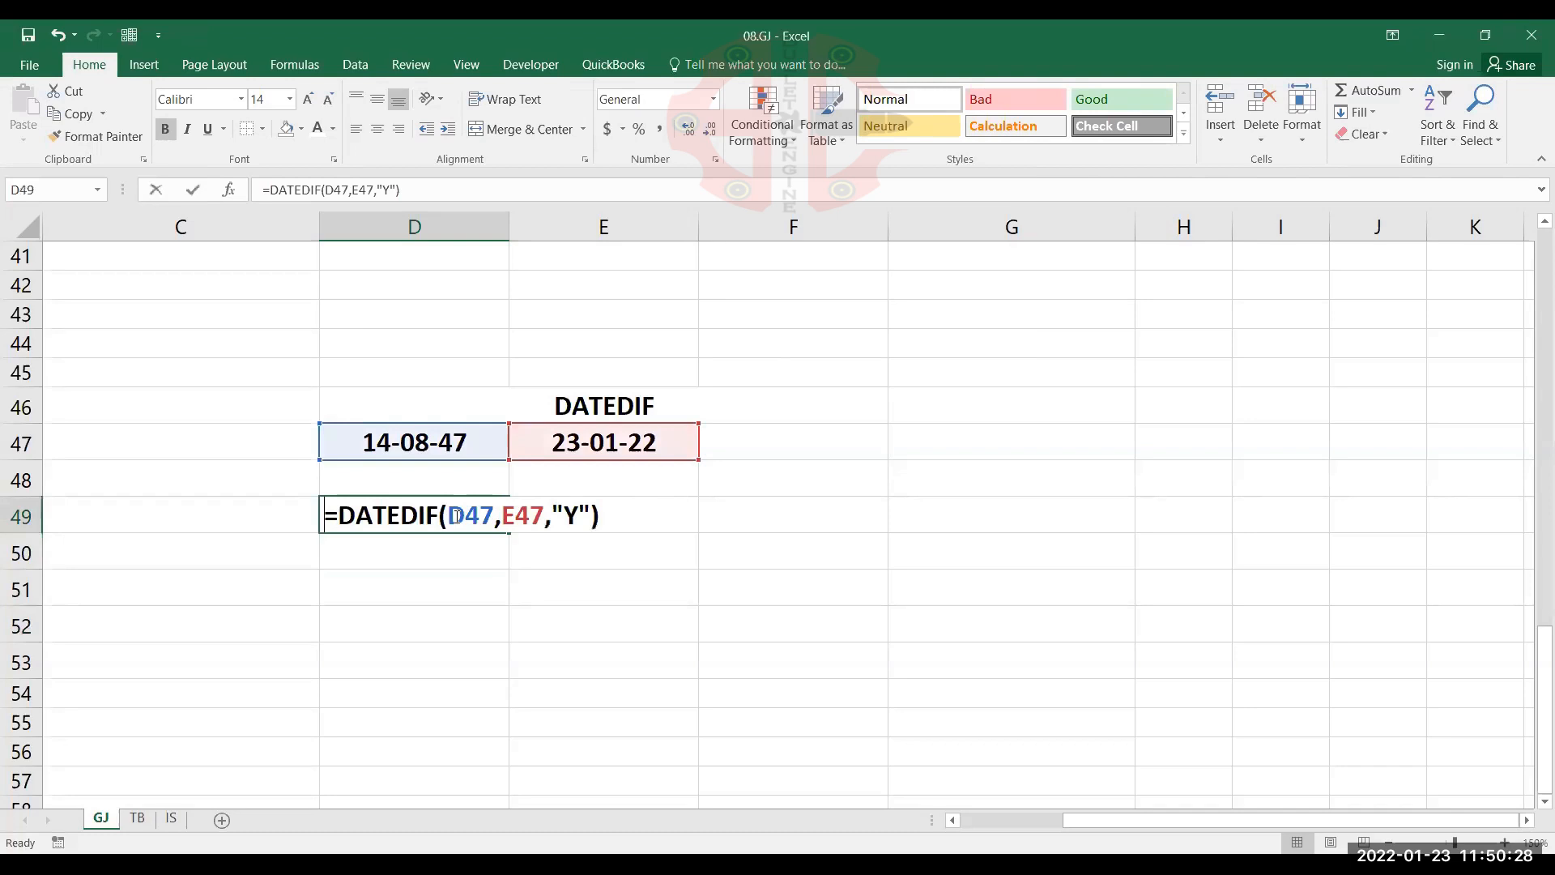
double_click(570, 513)
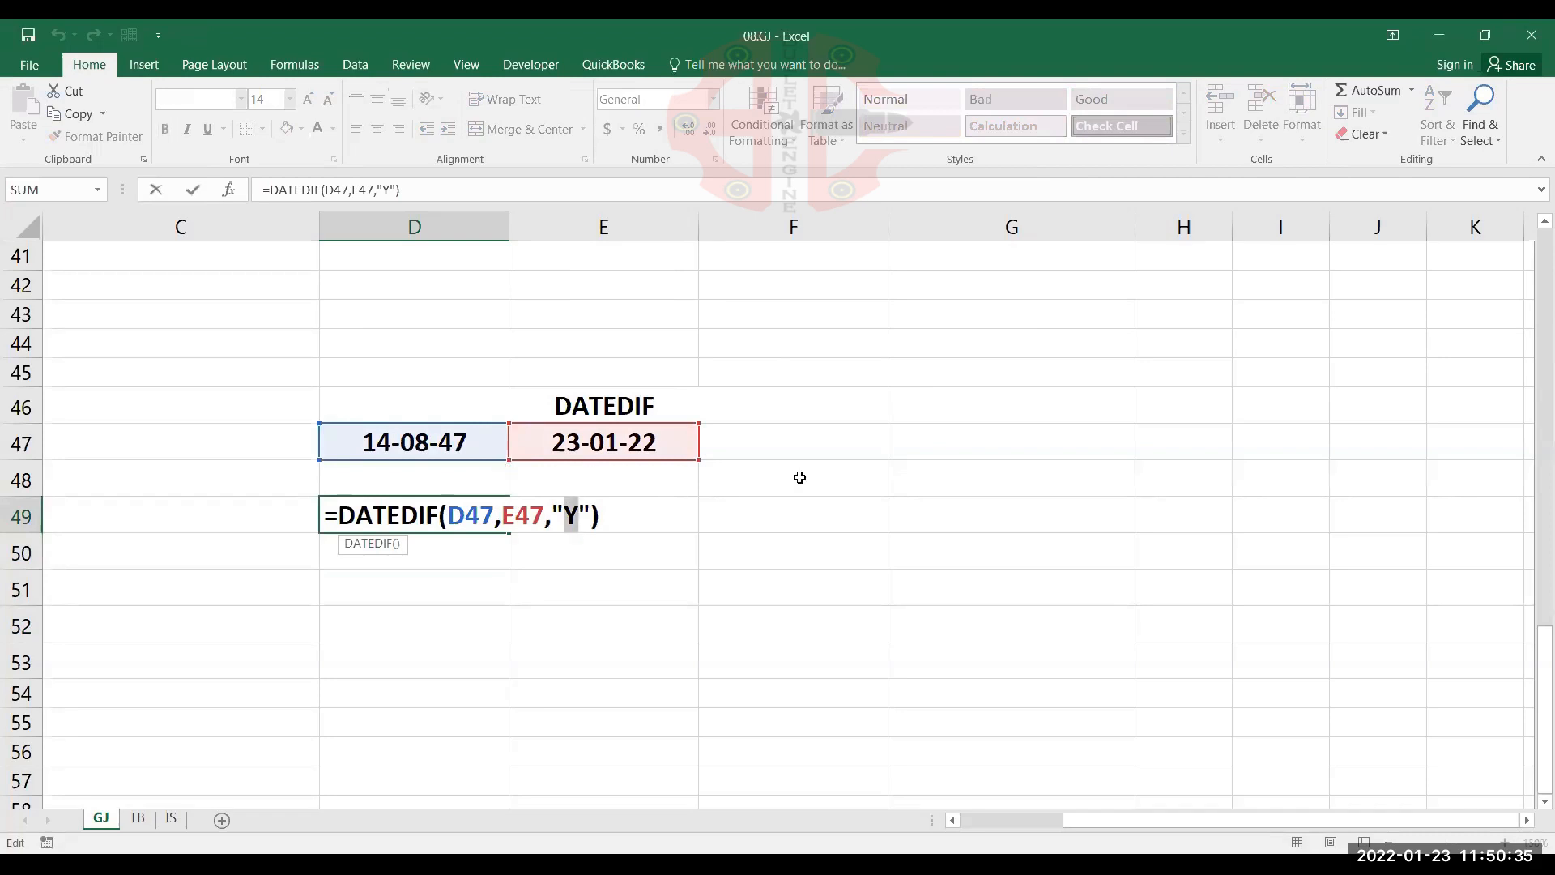
type("D")
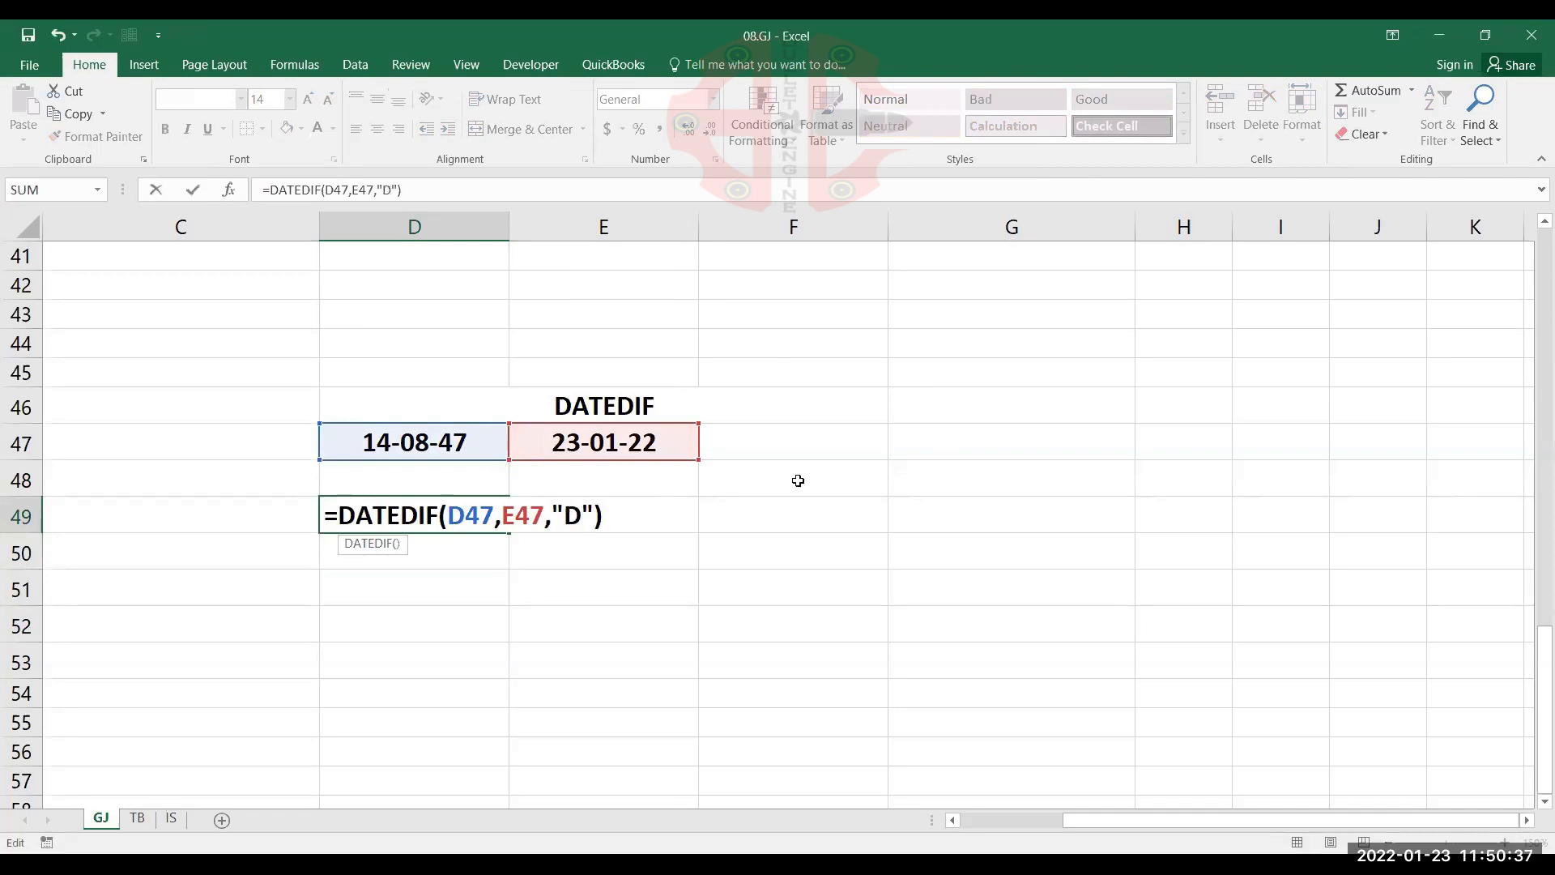
key("Tab")
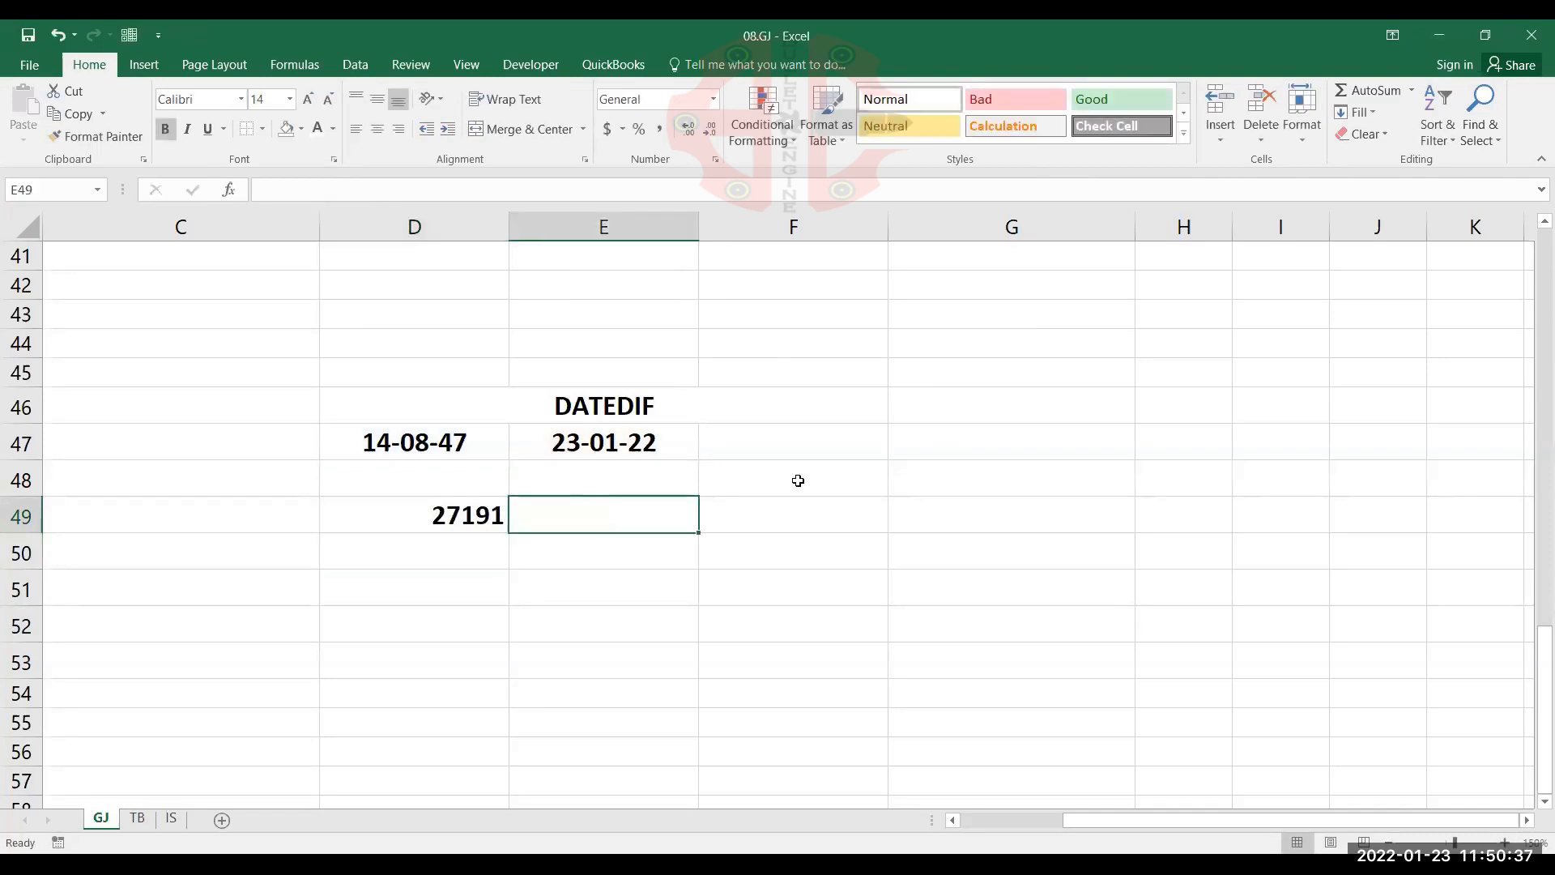
Multiply the DATEDIF result in D49 by 24 to convert the days into hours
double_click(467, 519)
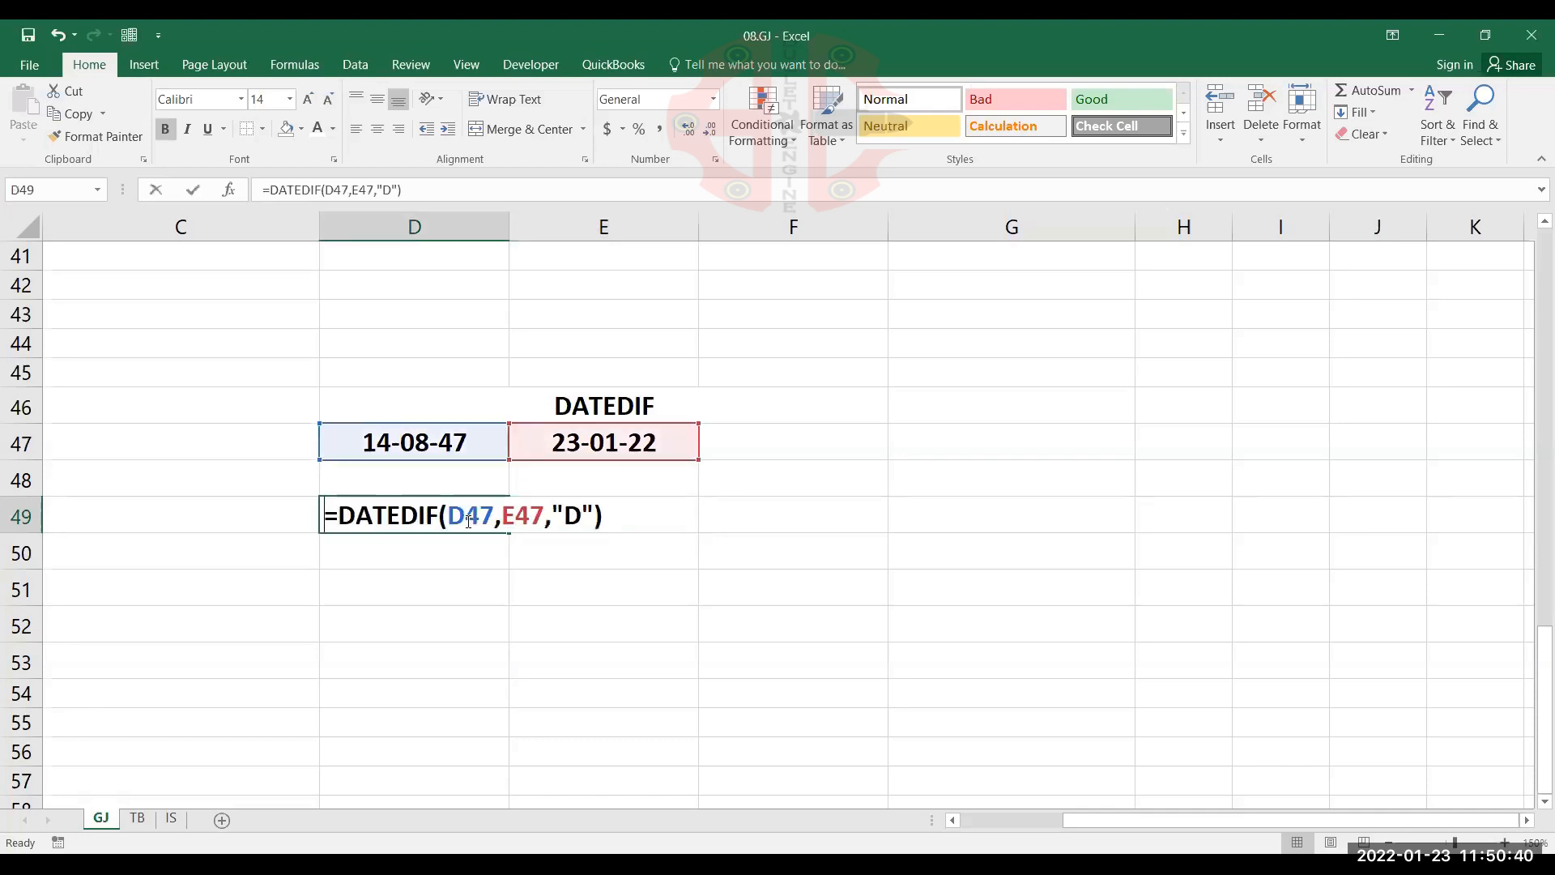
left_click(616, 512)
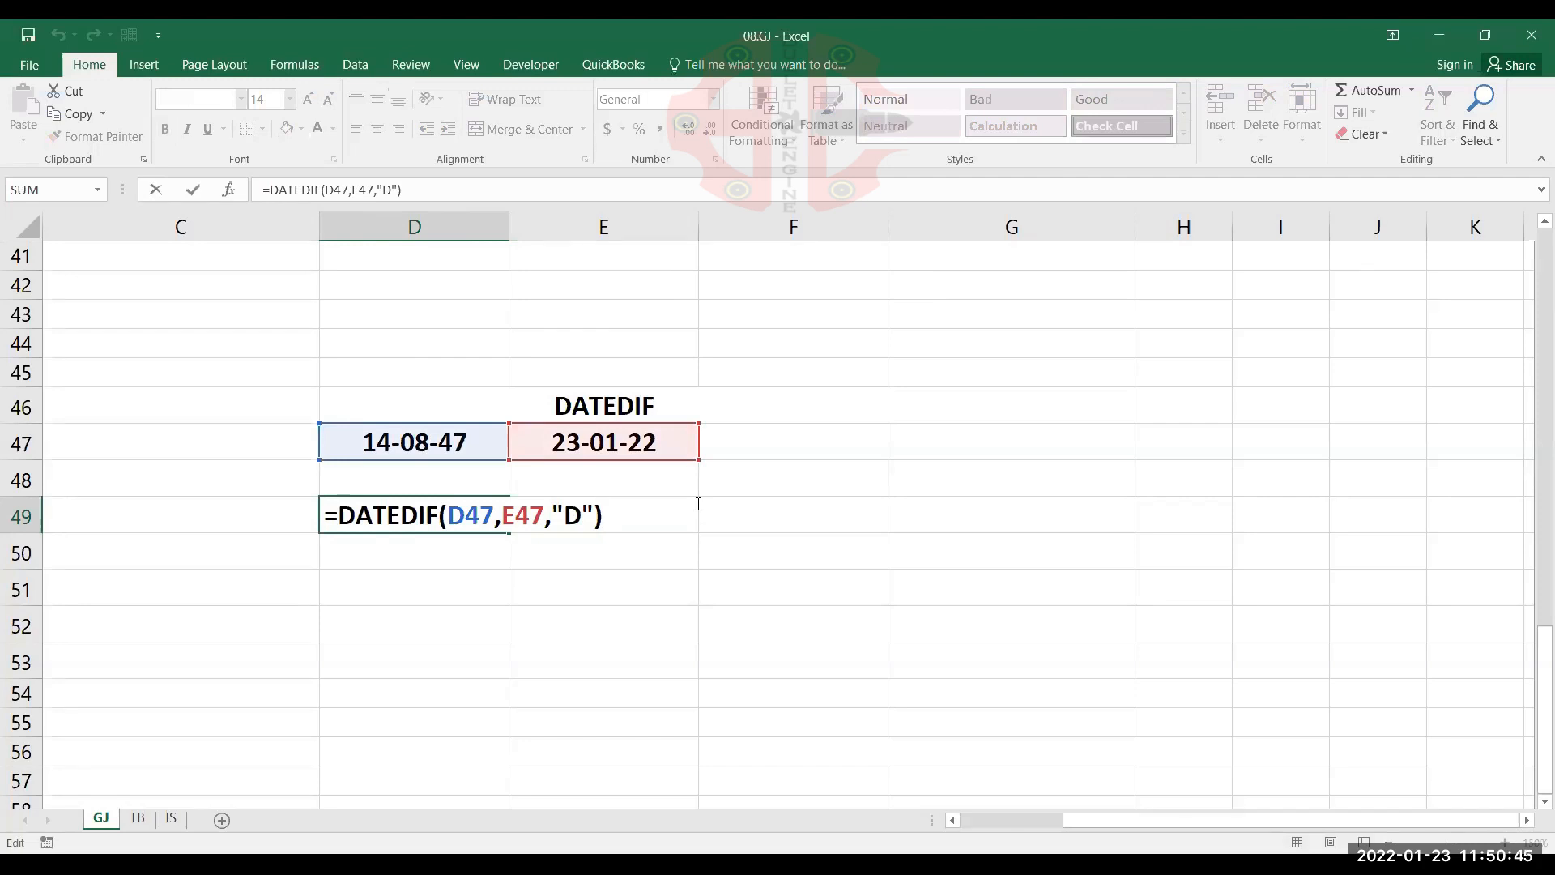
type("*24")
key("Return")
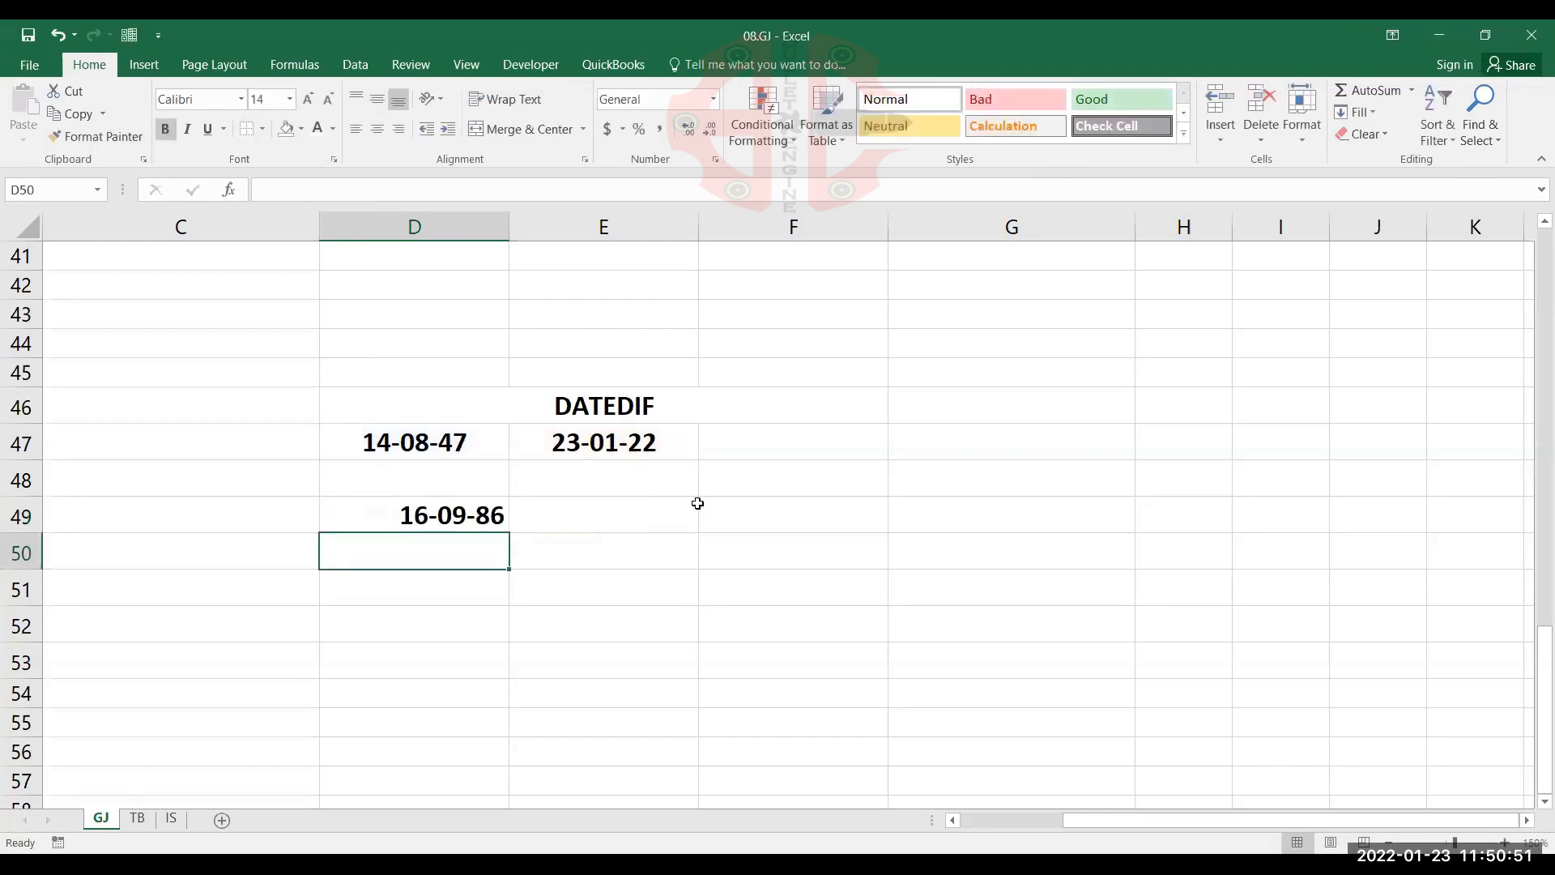
Format D49 as Number with no decimal places
left_click(477, 520)
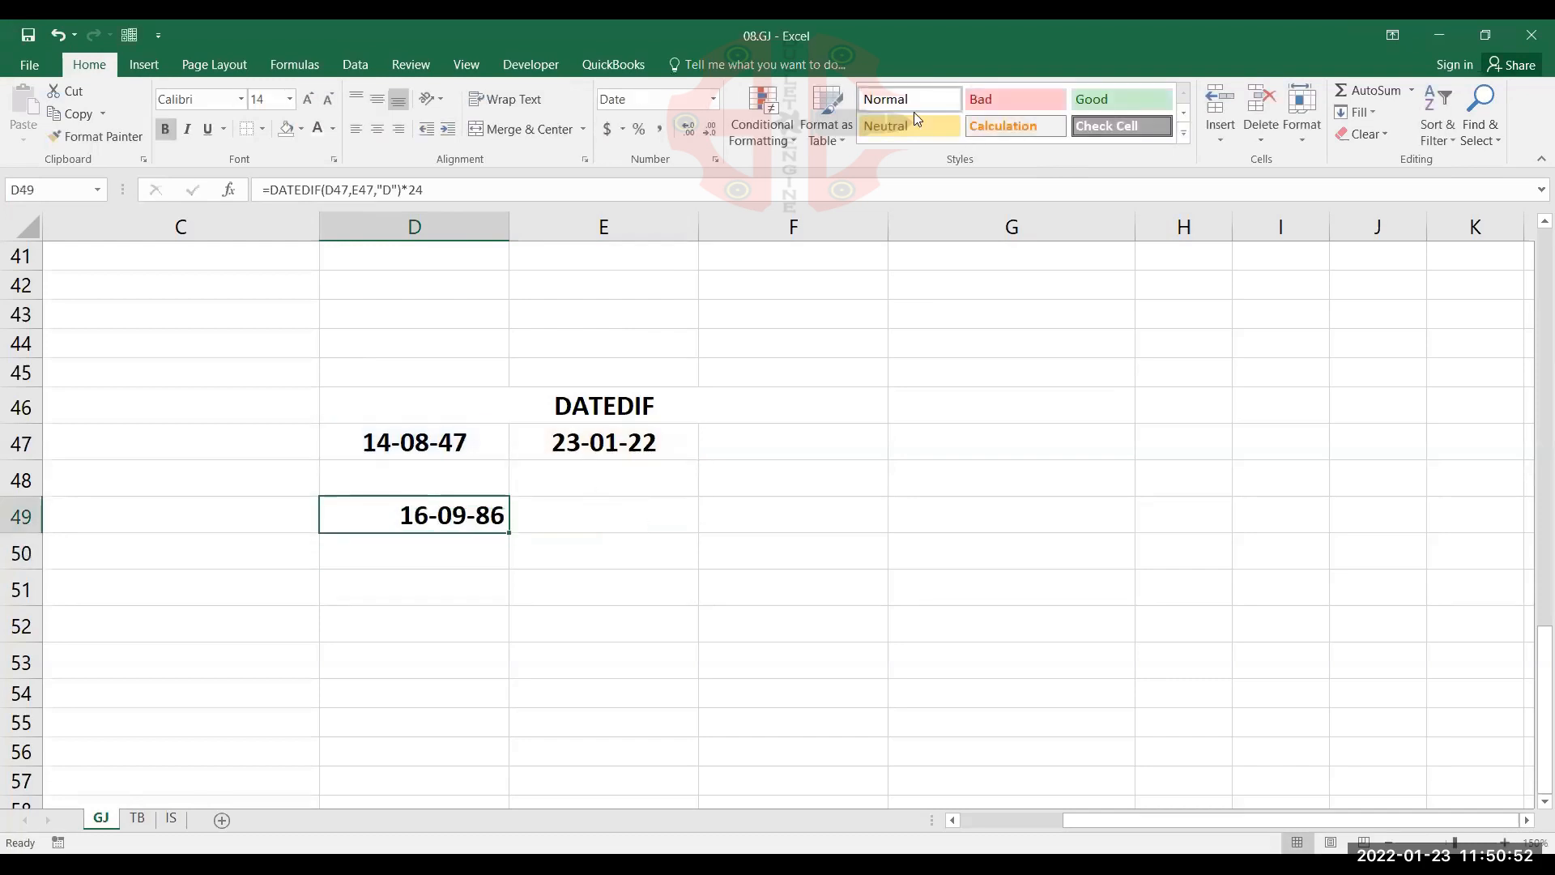
left_click(715, 100)
left_click(688, 175)
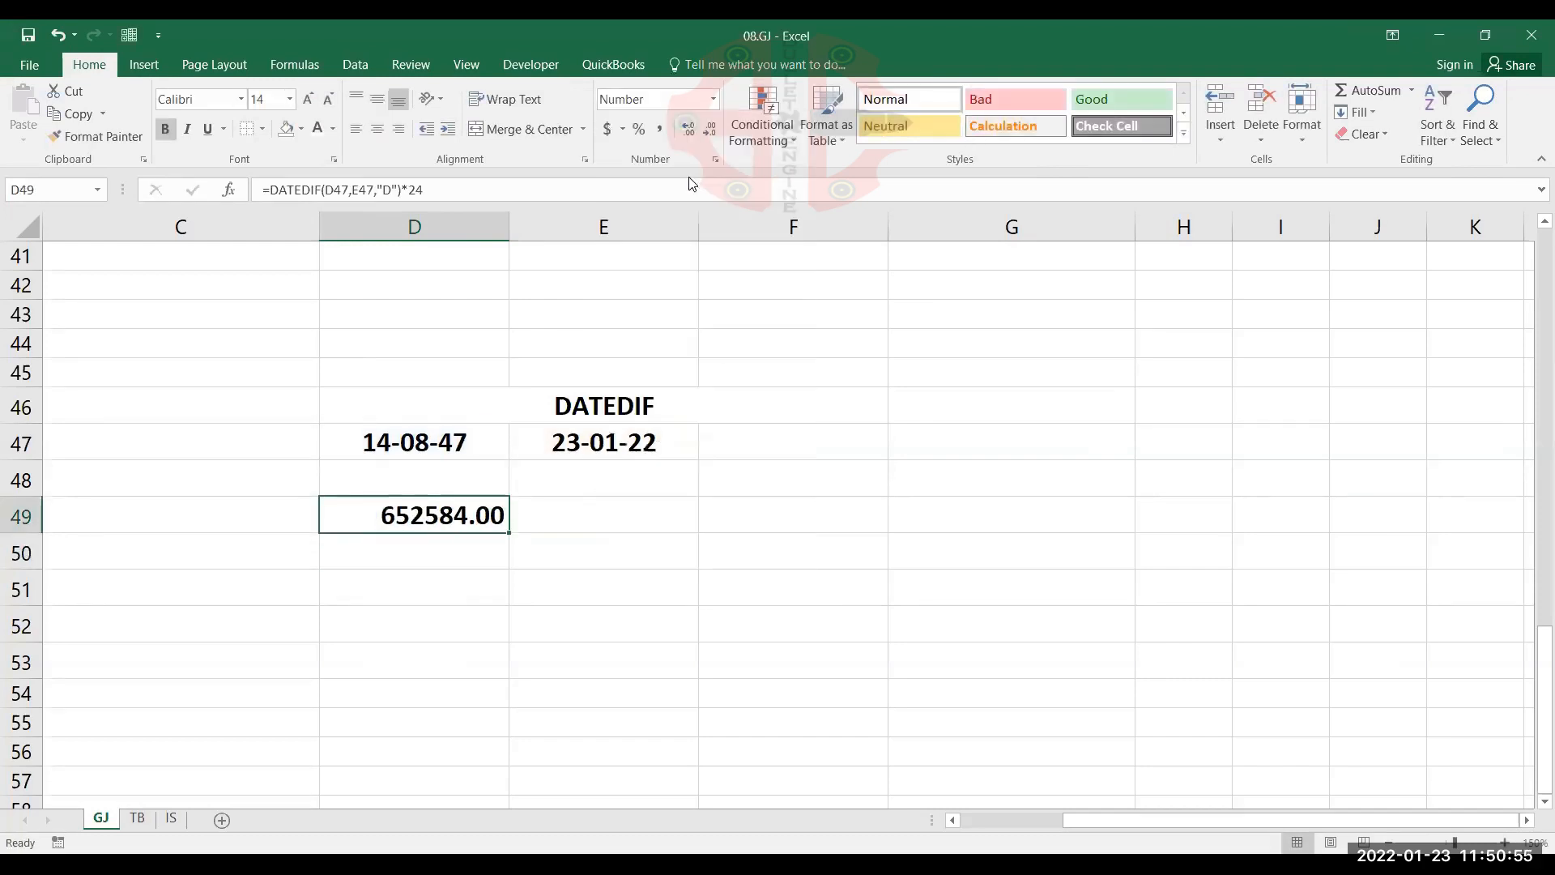
left_click(710, 131)
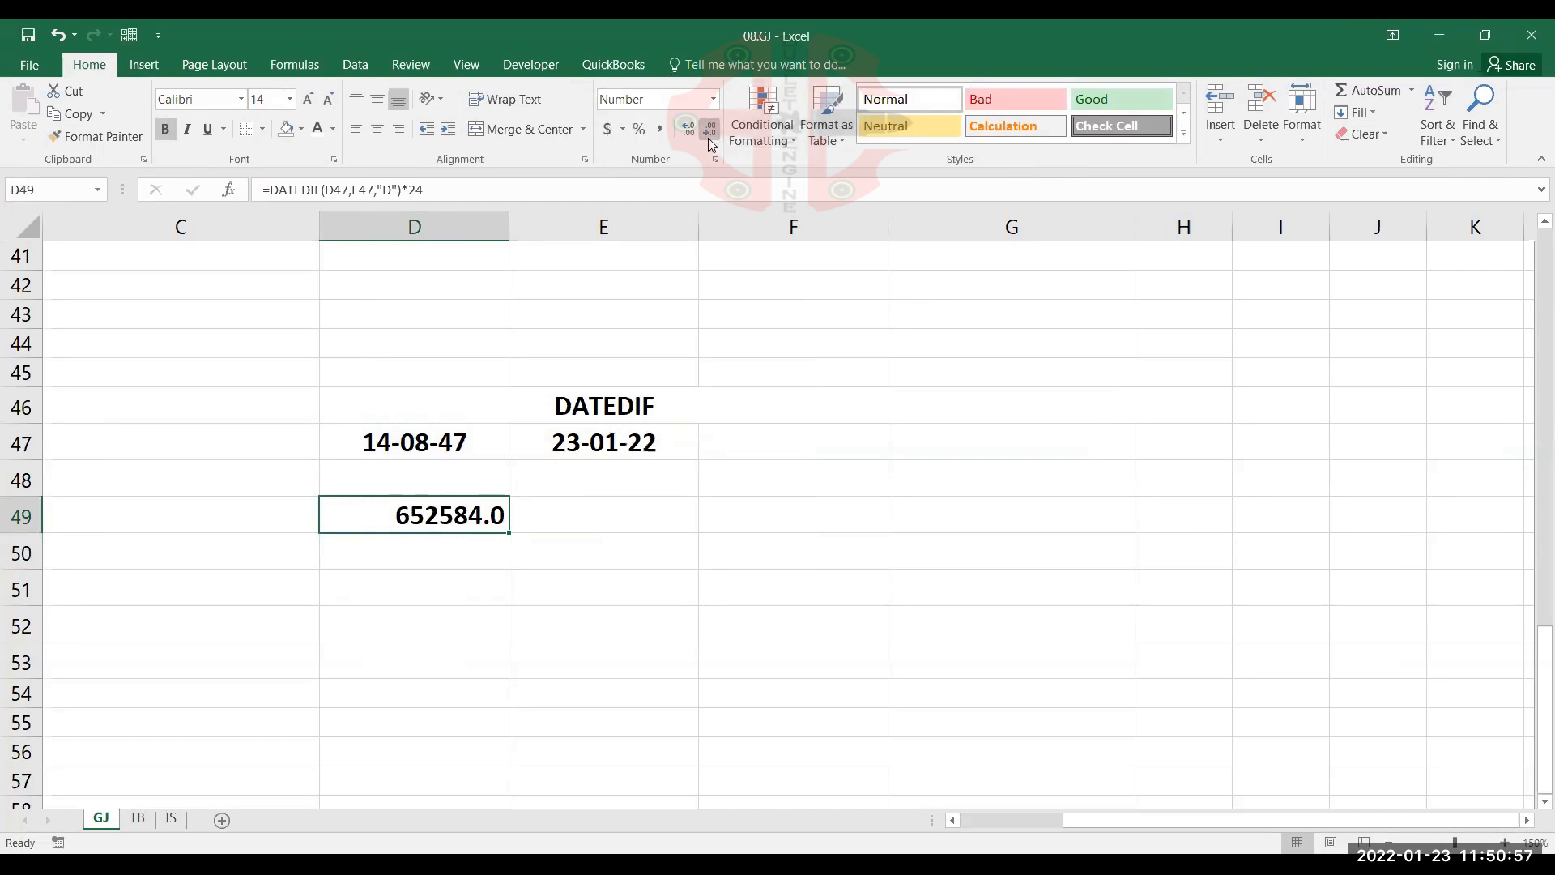
left_click(709, 131)
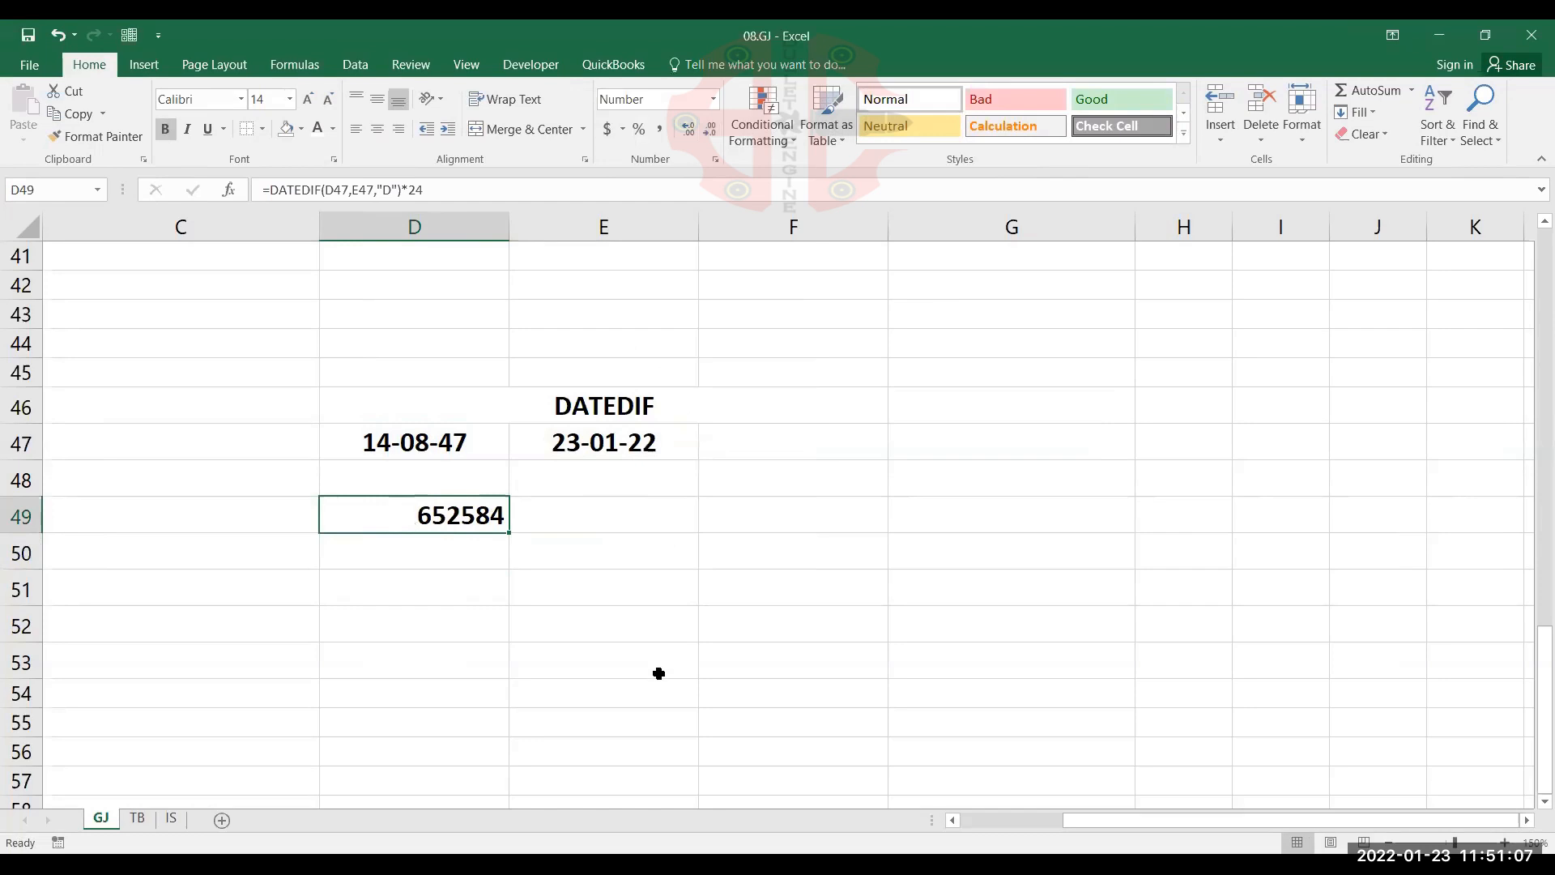
Undo the number formatting of D49 and the multiplication by 24 in its formula
double_click(469, 517)
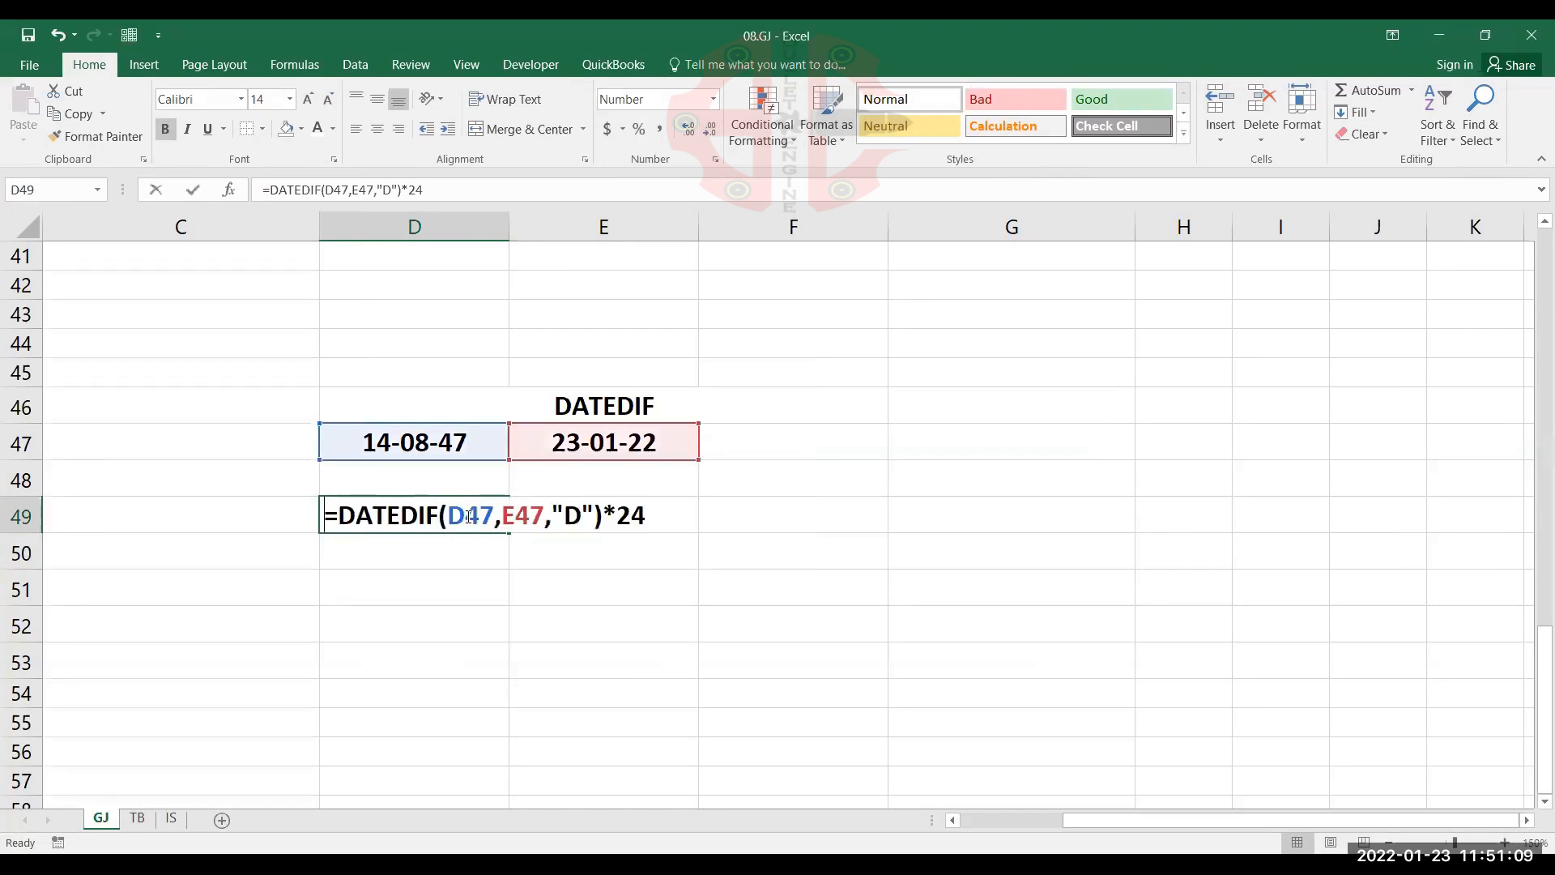
left_click(634, 519)
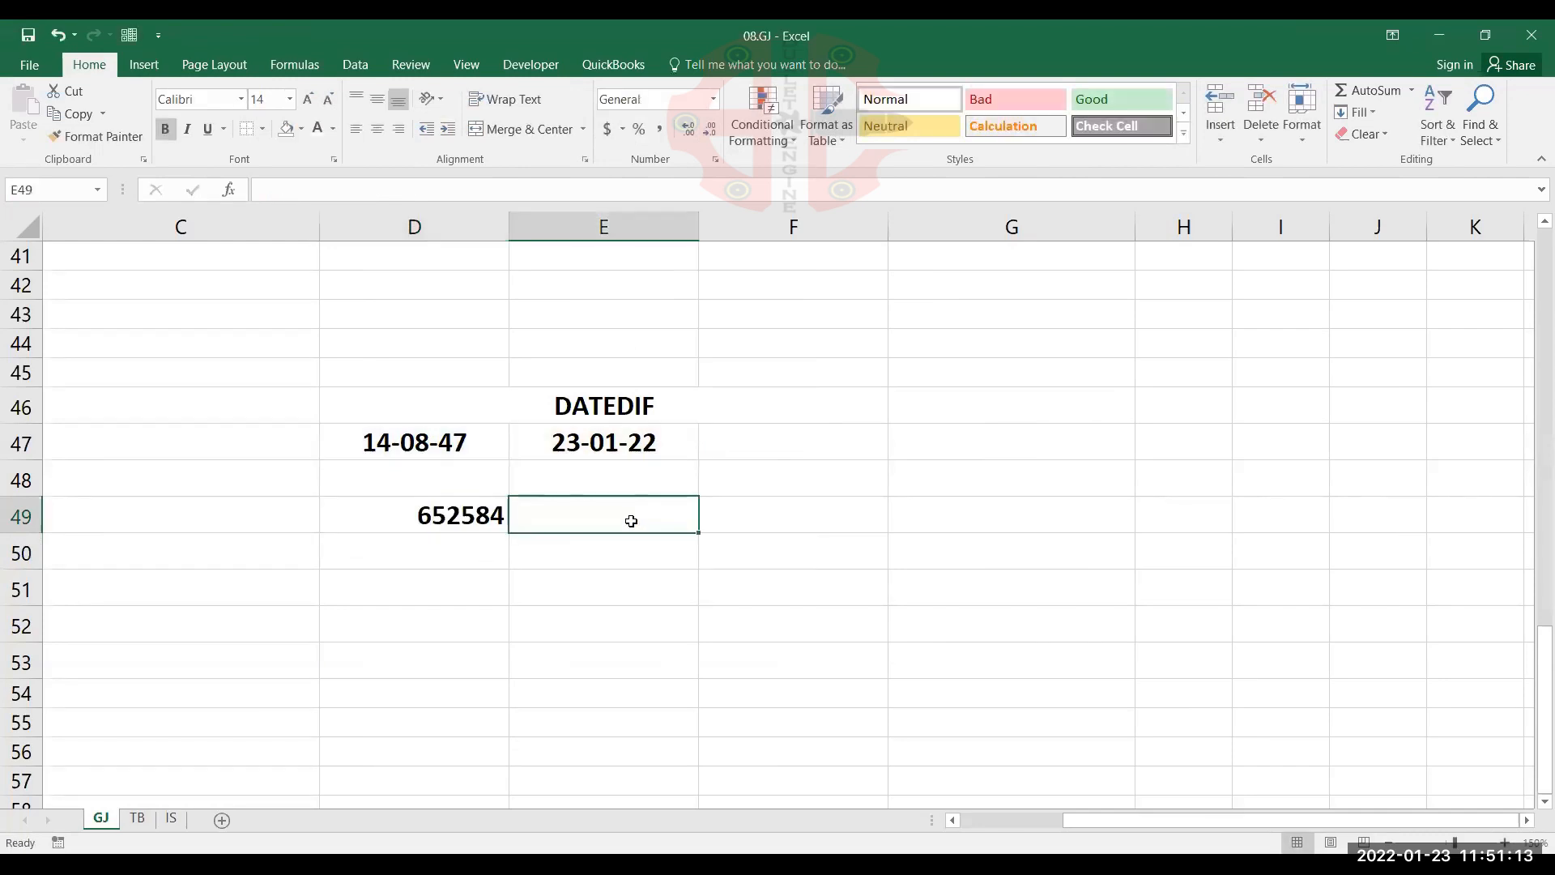
key("Left")
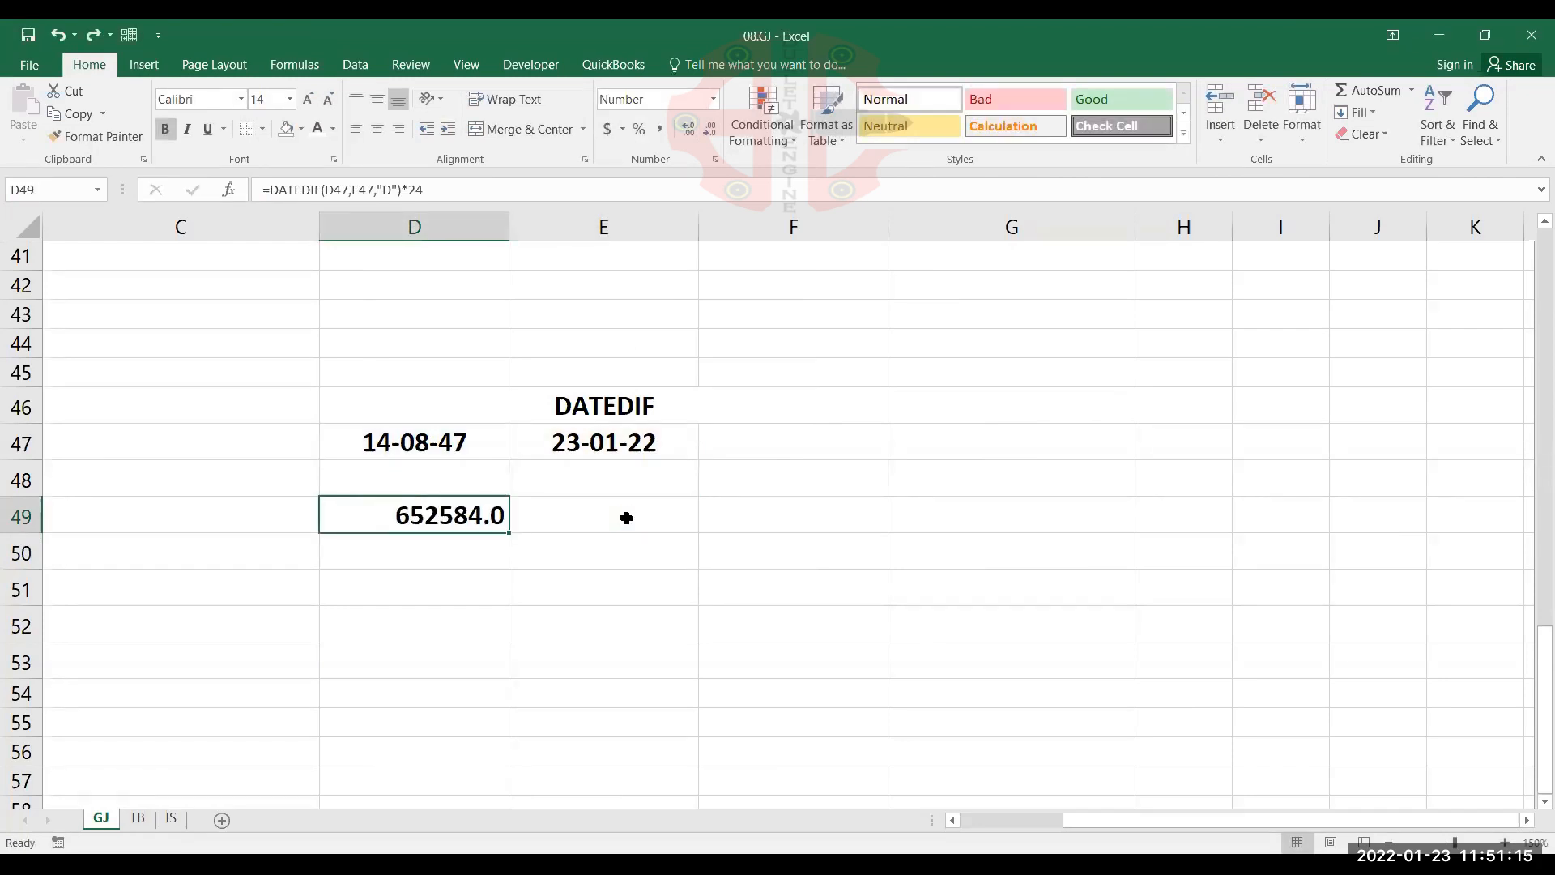
key("ctrl+z")
key("ctrl+z")
key("ctrl+z")
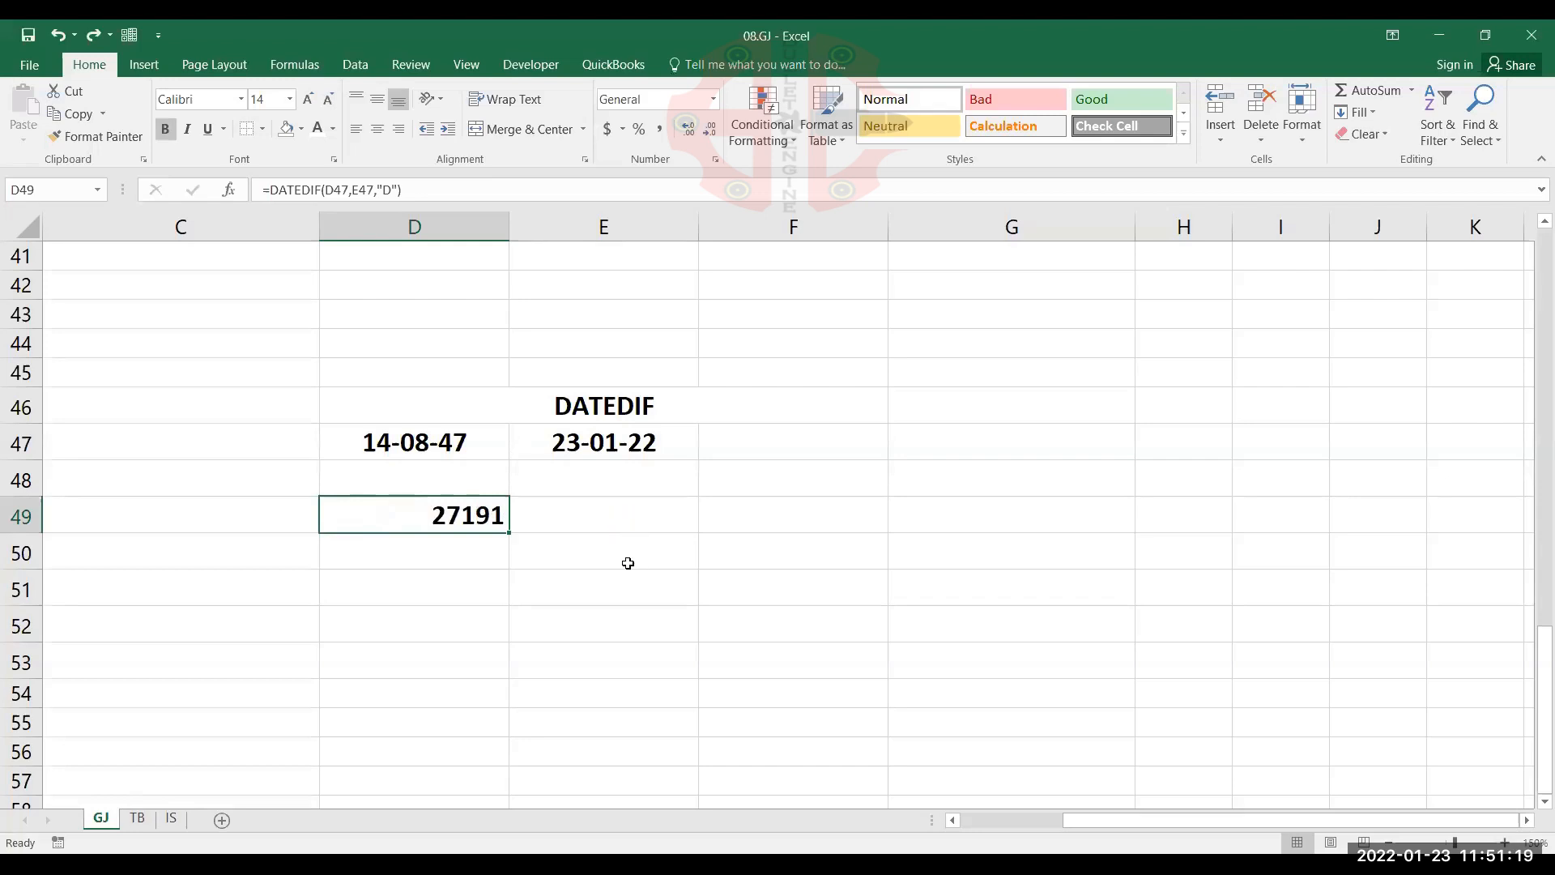
Enter the label SHORT DATE FORMATE in C52
left_click(269, 618)
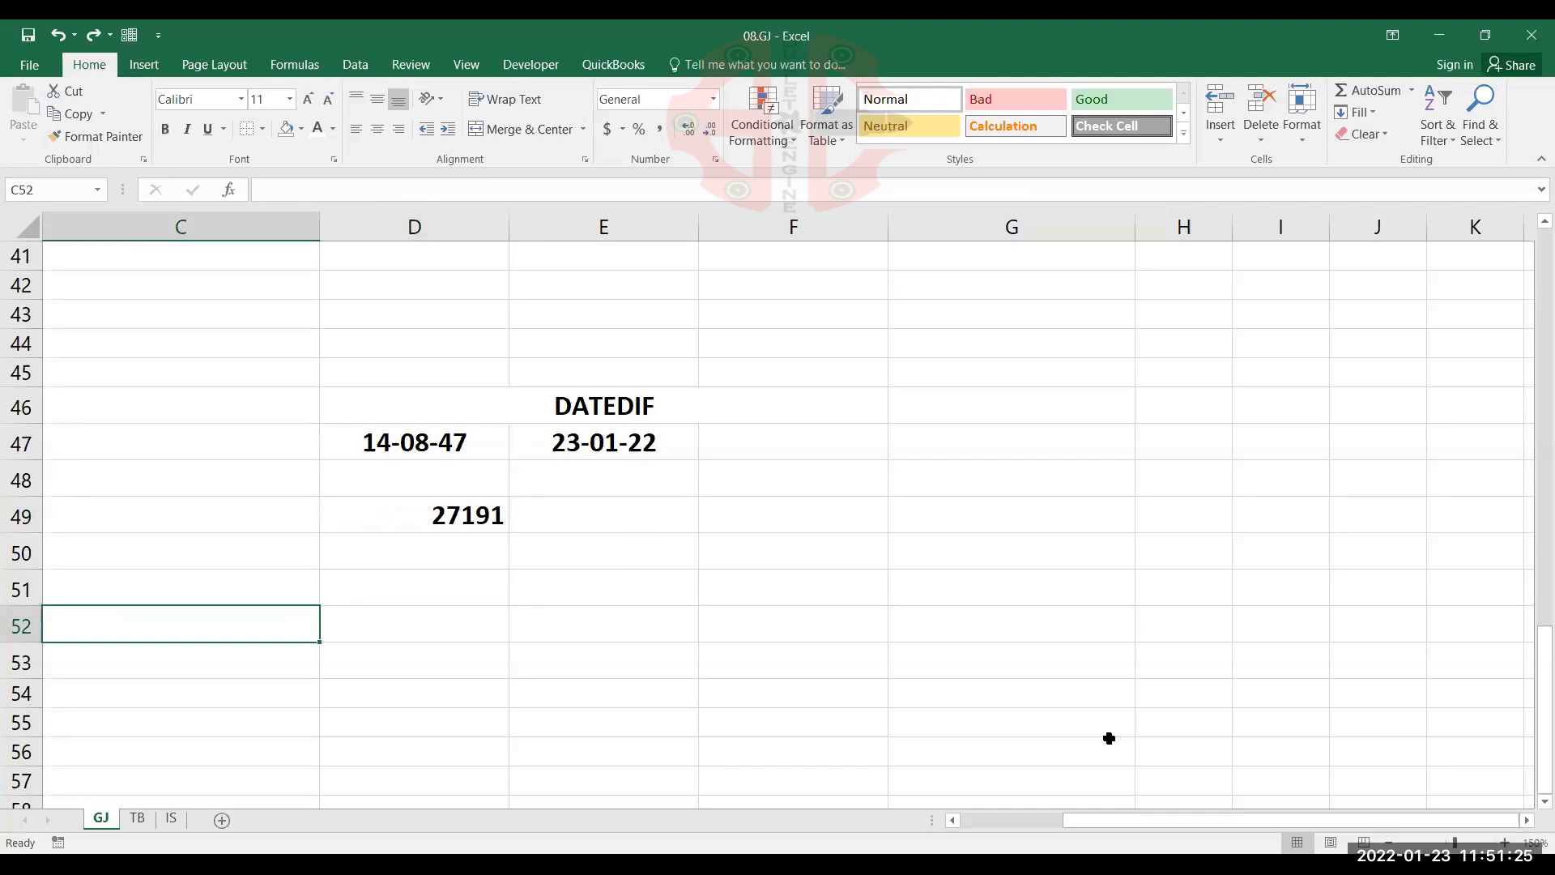
type("SH")
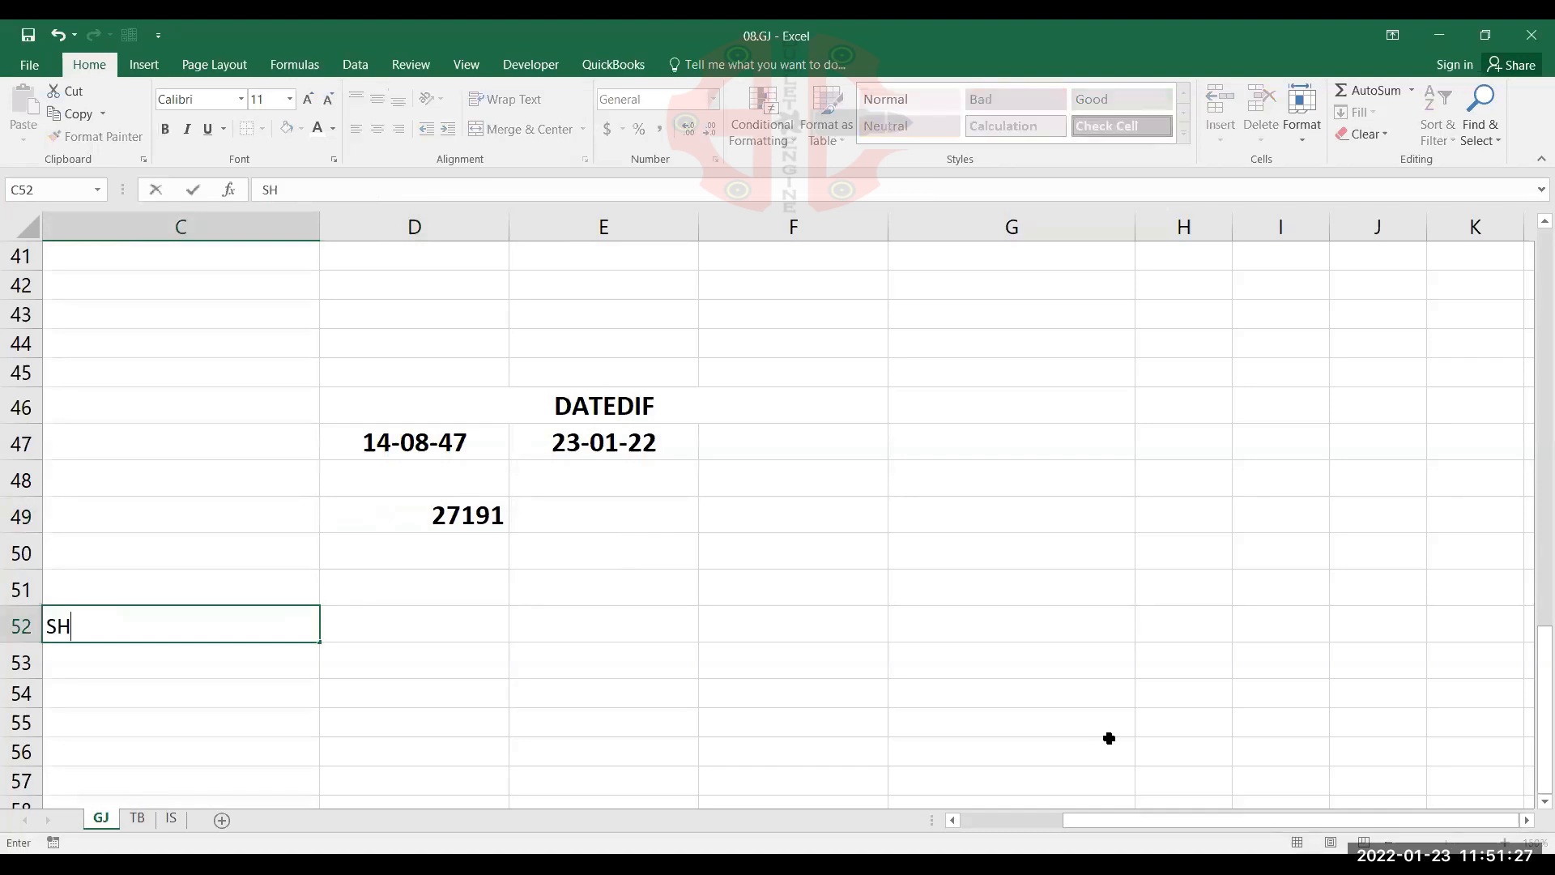
type("ORDATE")
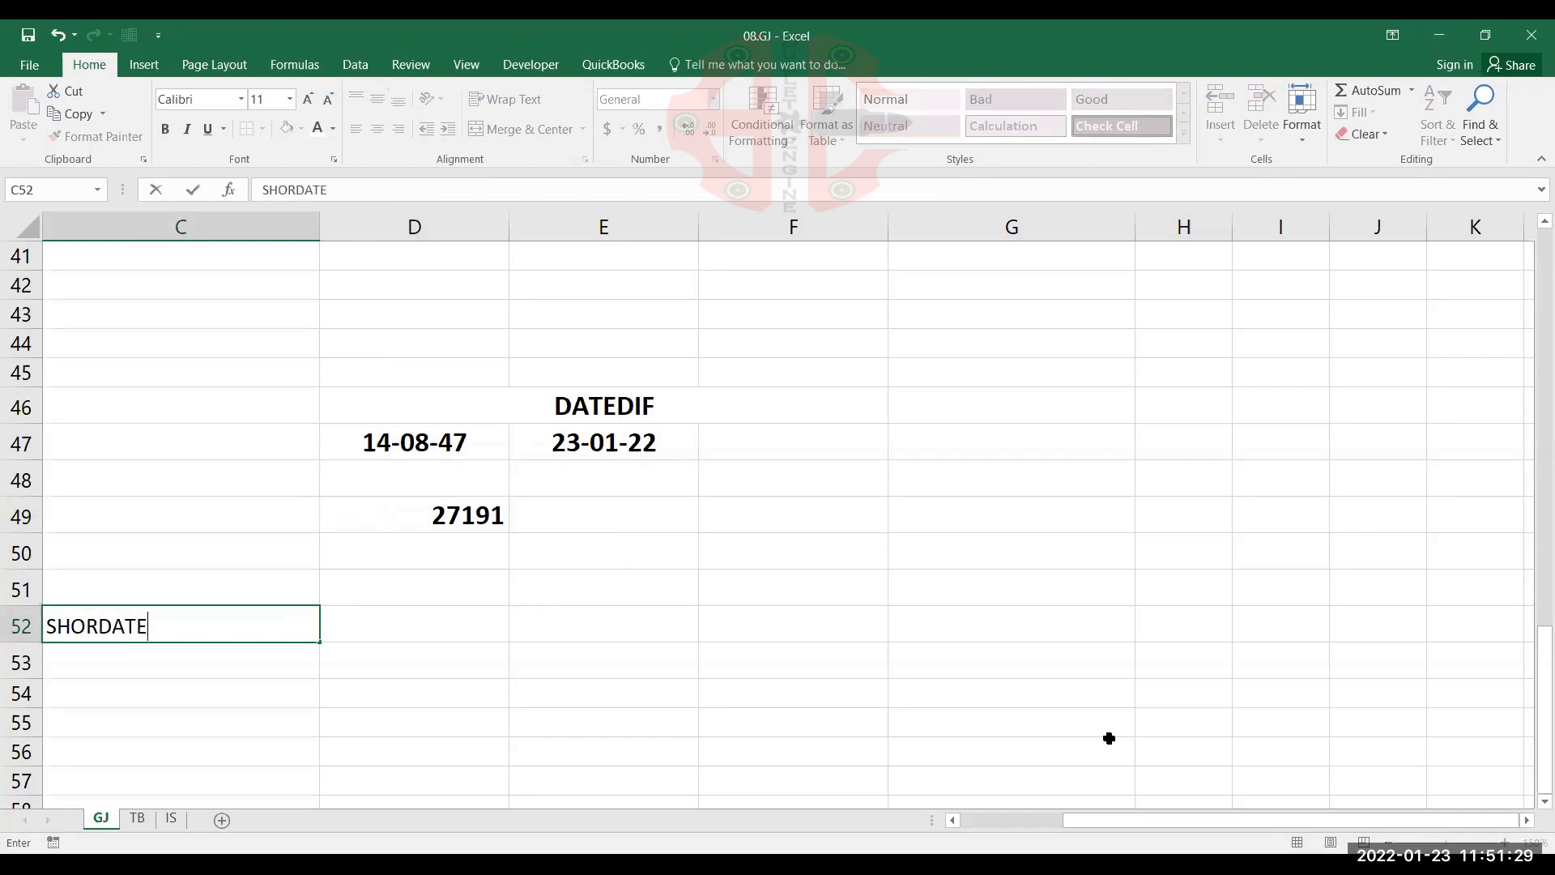
key("BackSpace")
key("BackSpace")
key("BackSpace")
key("BackSpace")
type("T DATE FORMATE")
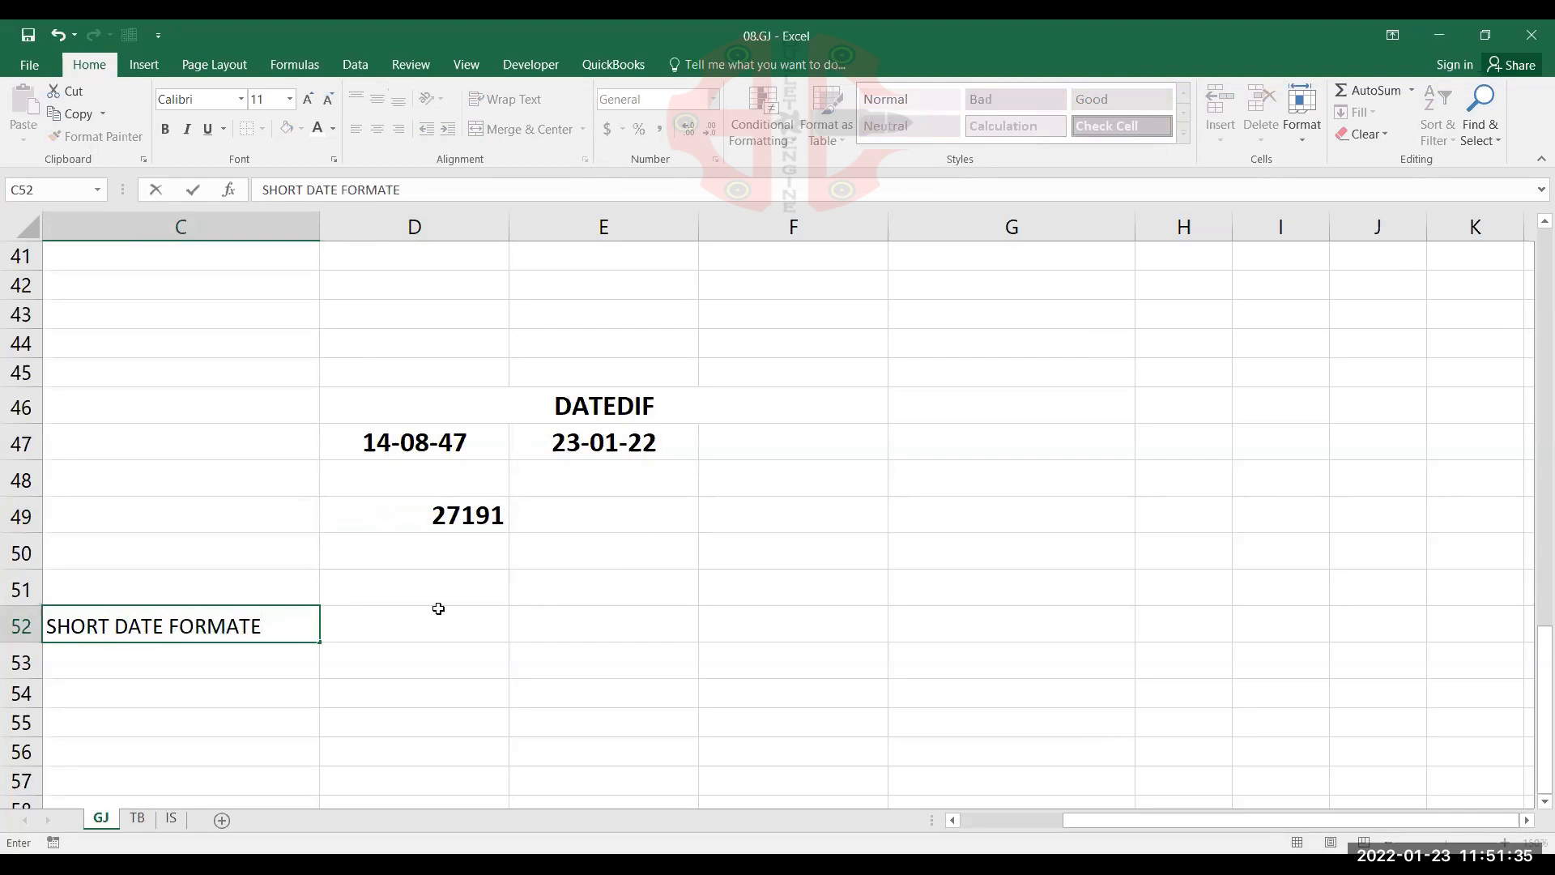
Enter the label CONTROL PANEL in C51, above the short date label
left_click(277, 582)
type("C")
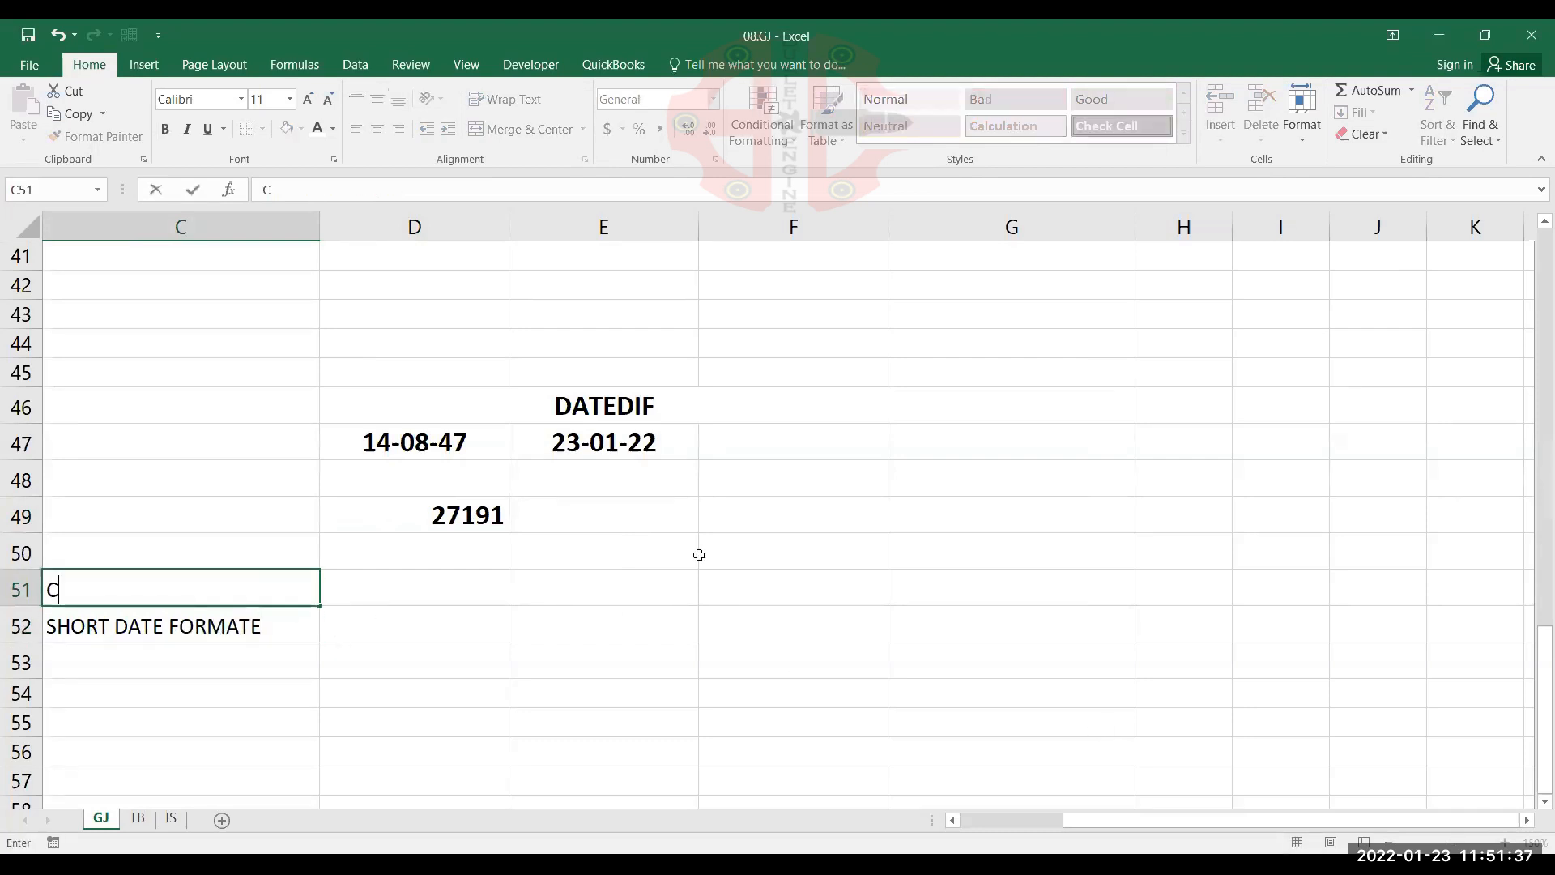
type("ONTROL PANE")
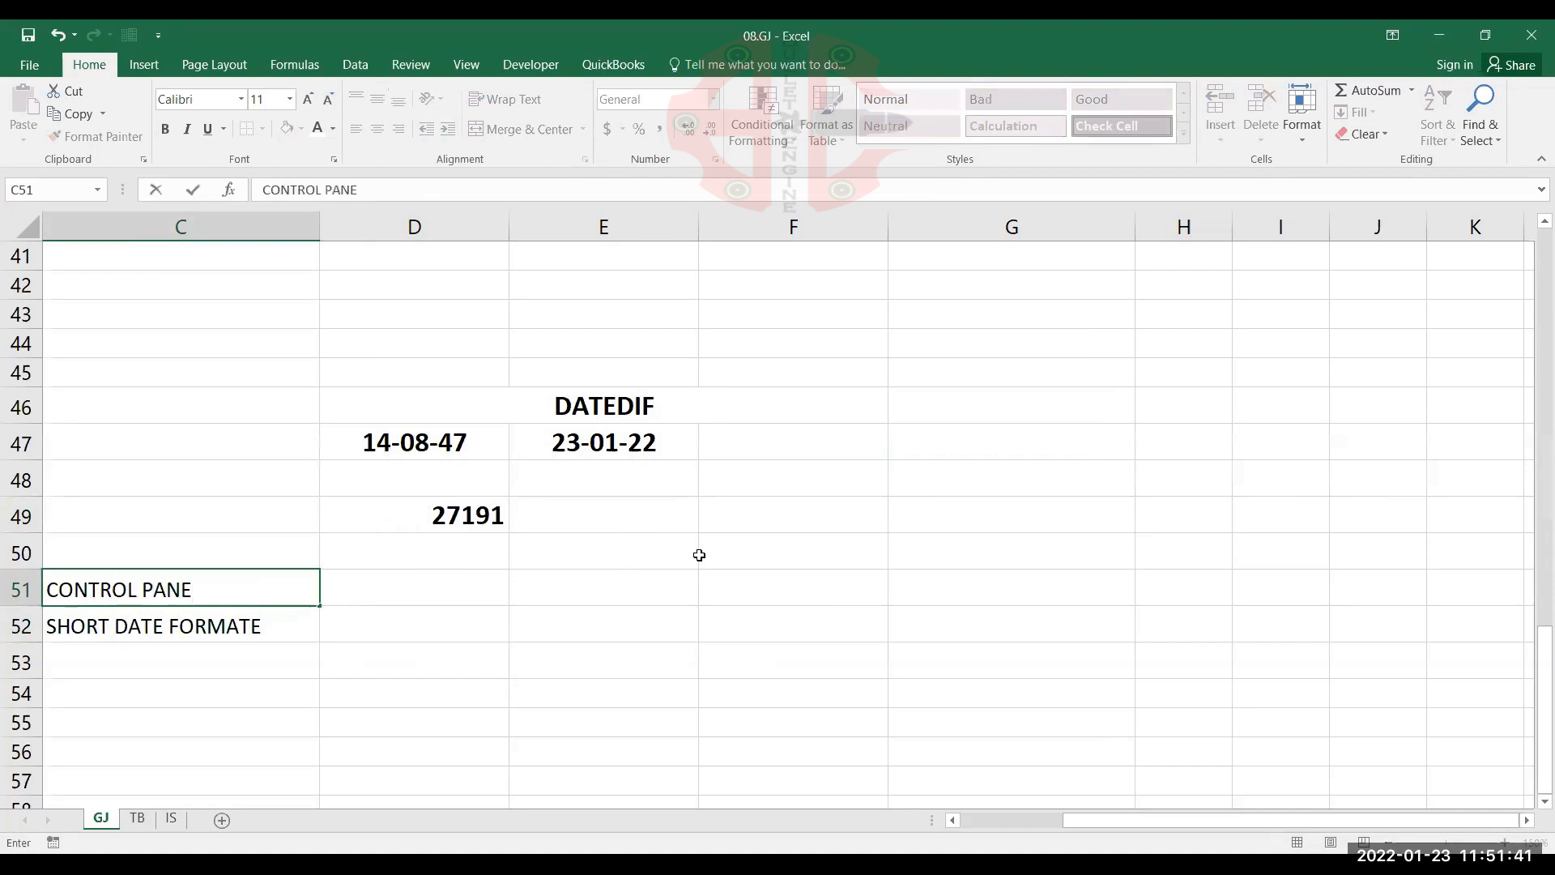
type("L")
key("Tab")
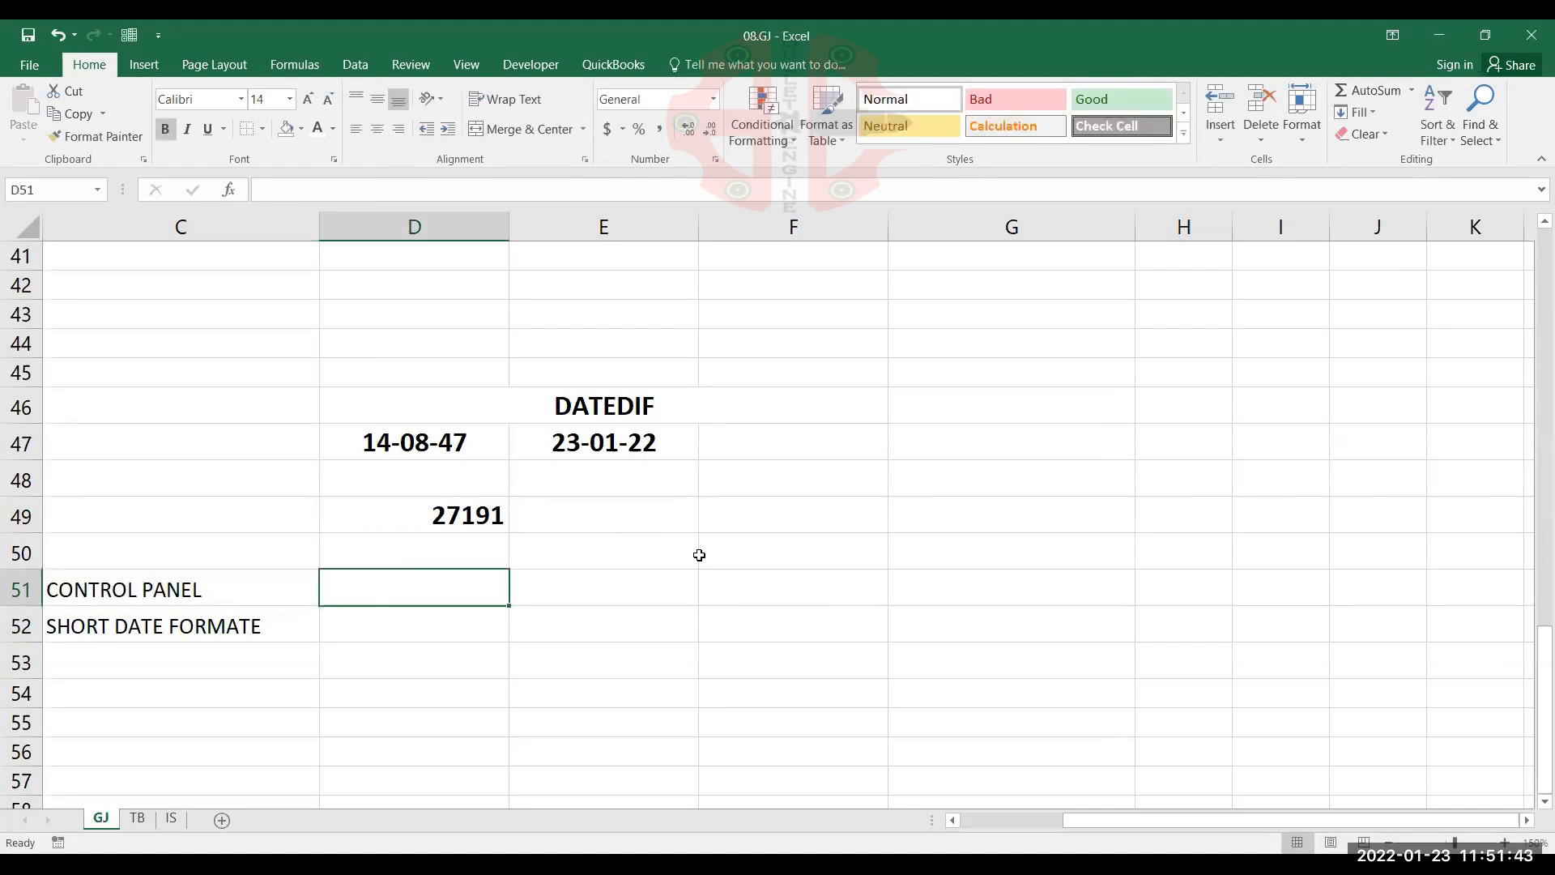
Enter the date pattern dd/mmm/yy in D52 beside the short date label
left_click(372, 629)
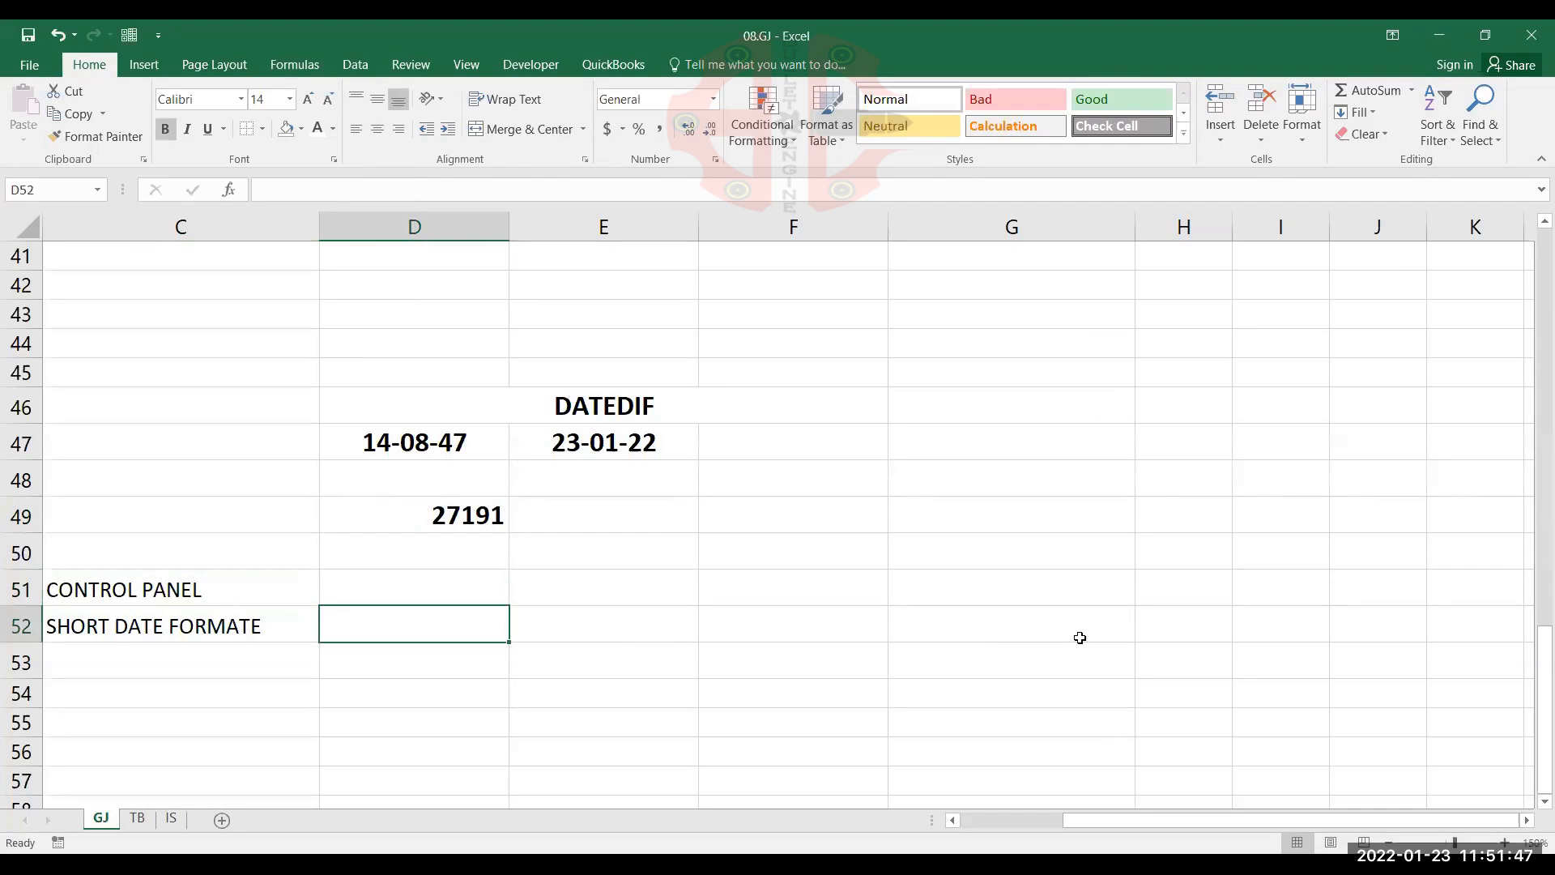
type("dd/mm")
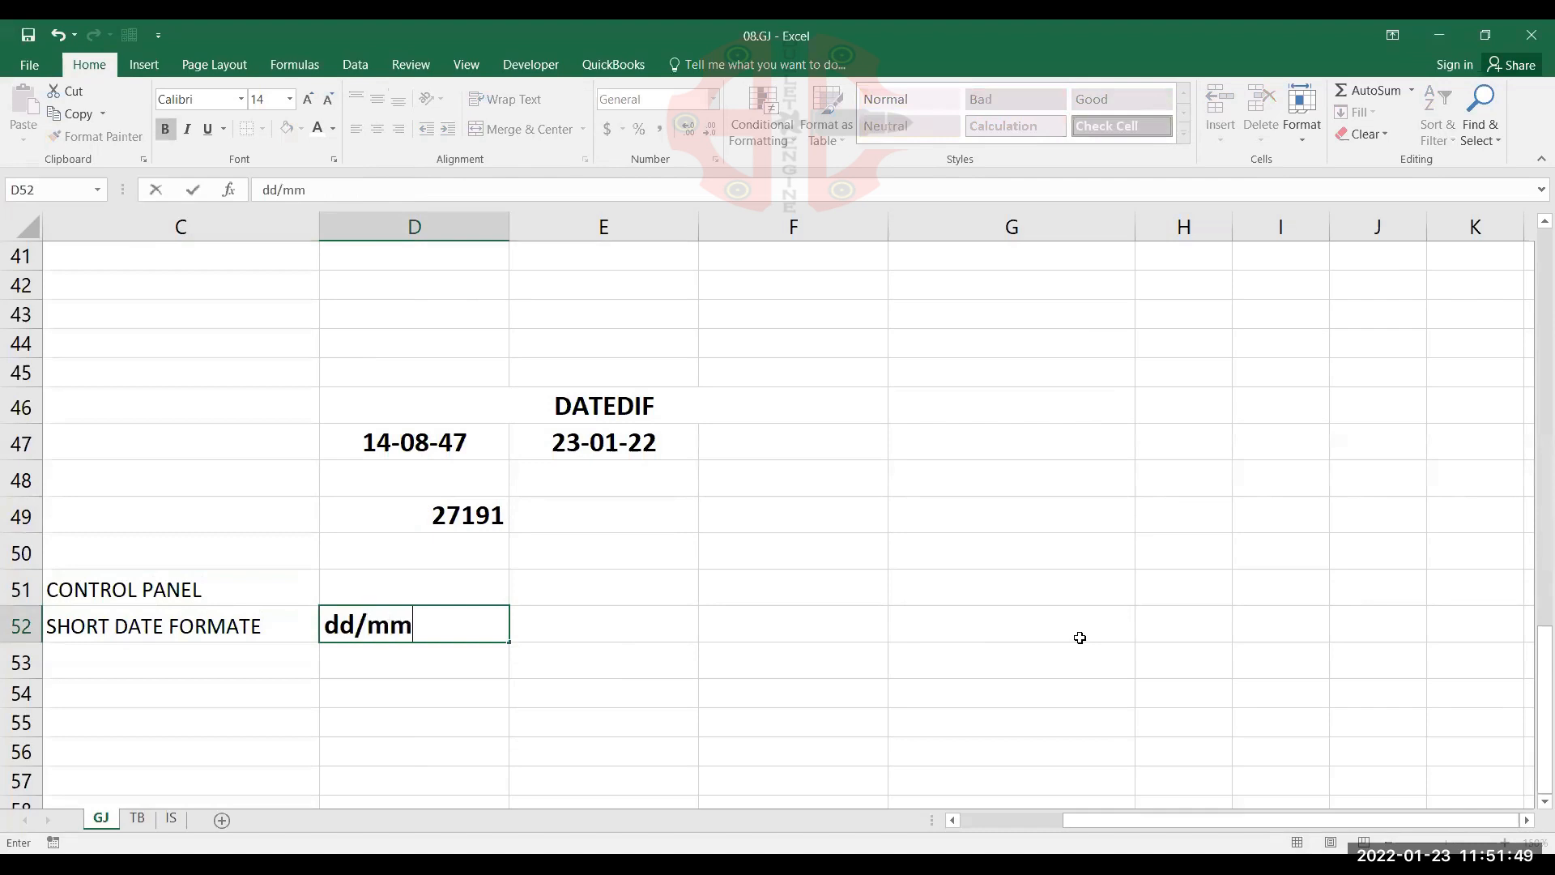
type("m/yy")
key("Return")
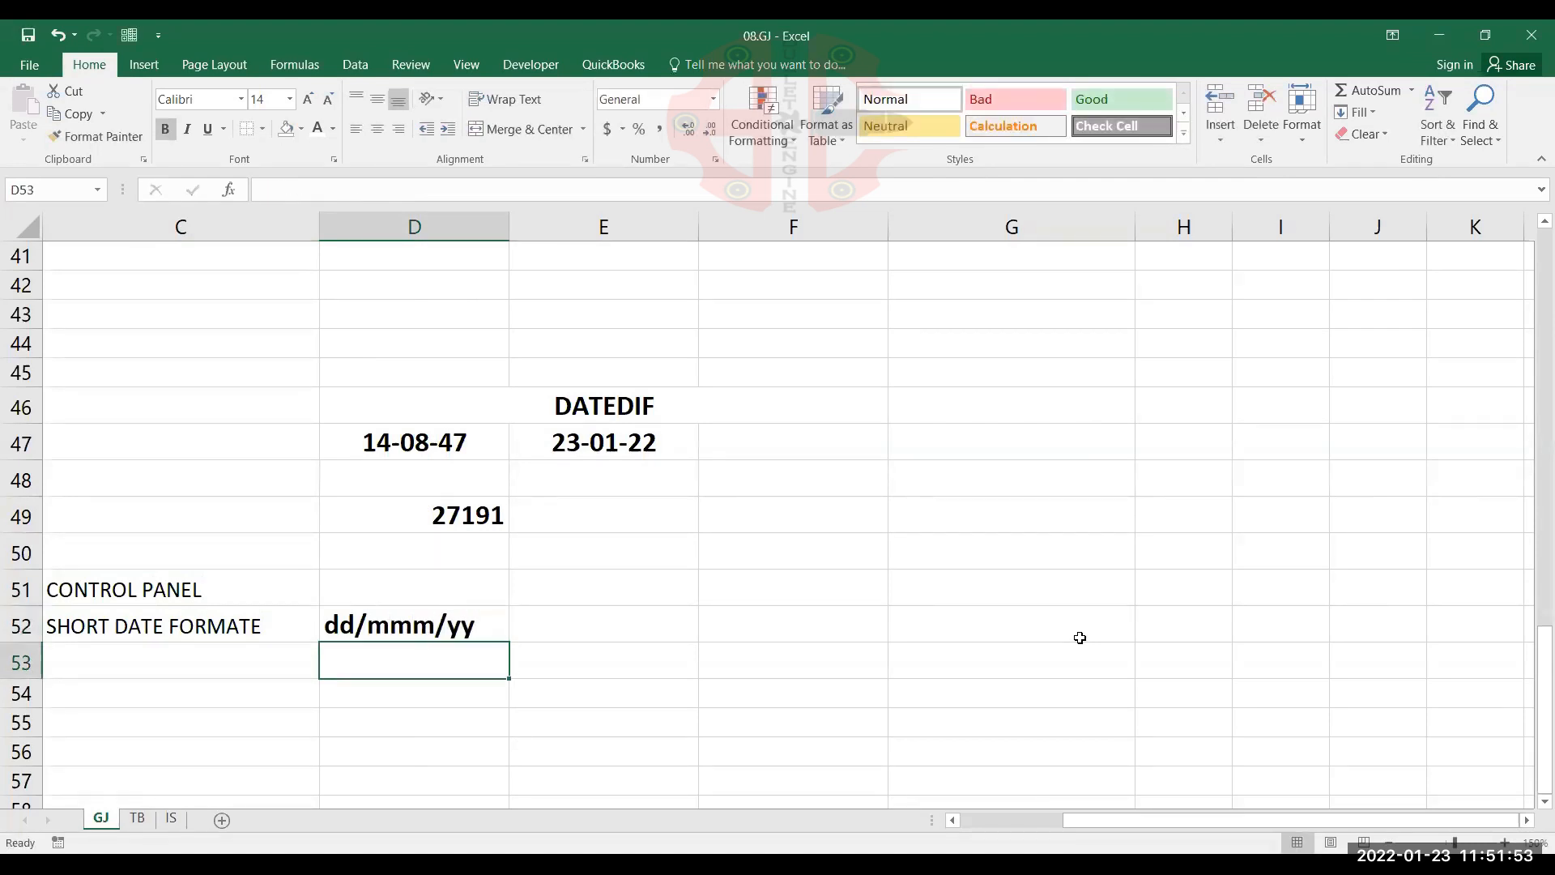
left_click(494, 616)
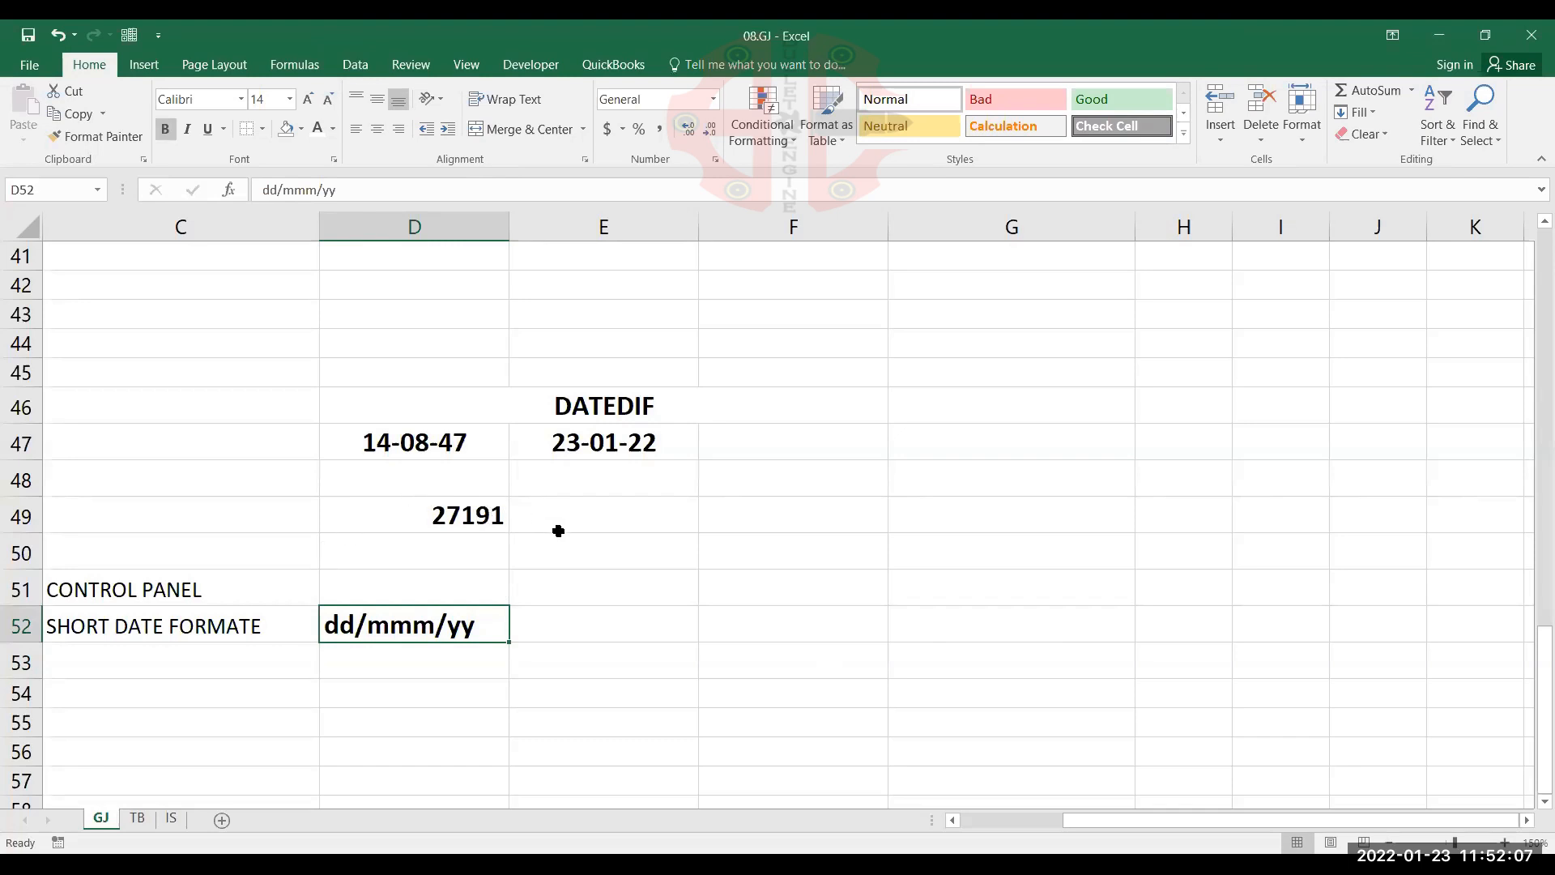
left_click(265, 632)
left_click(405, 632)
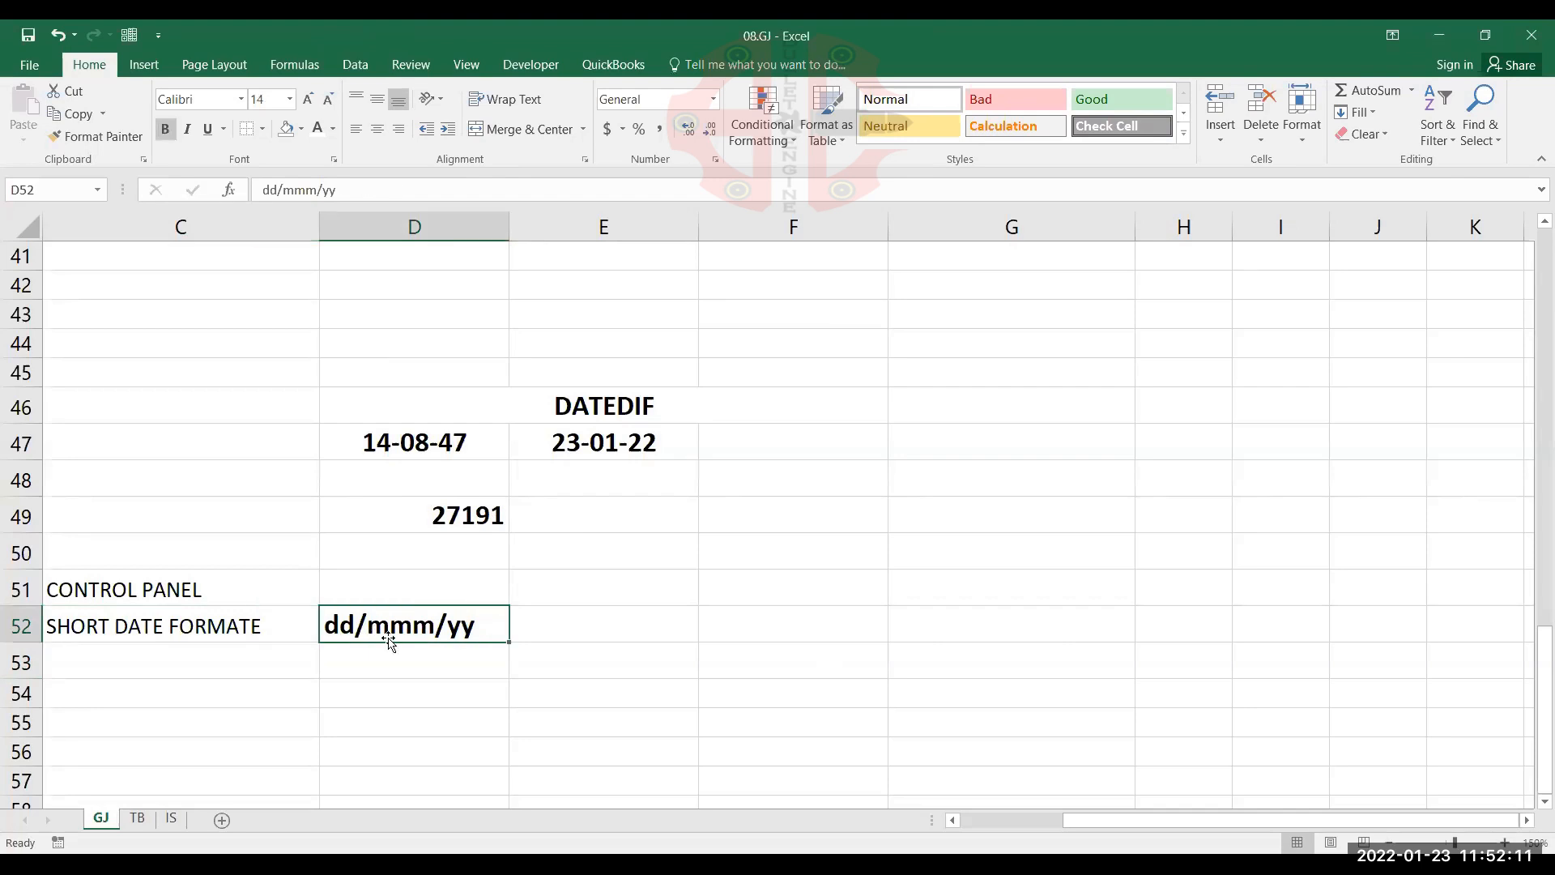